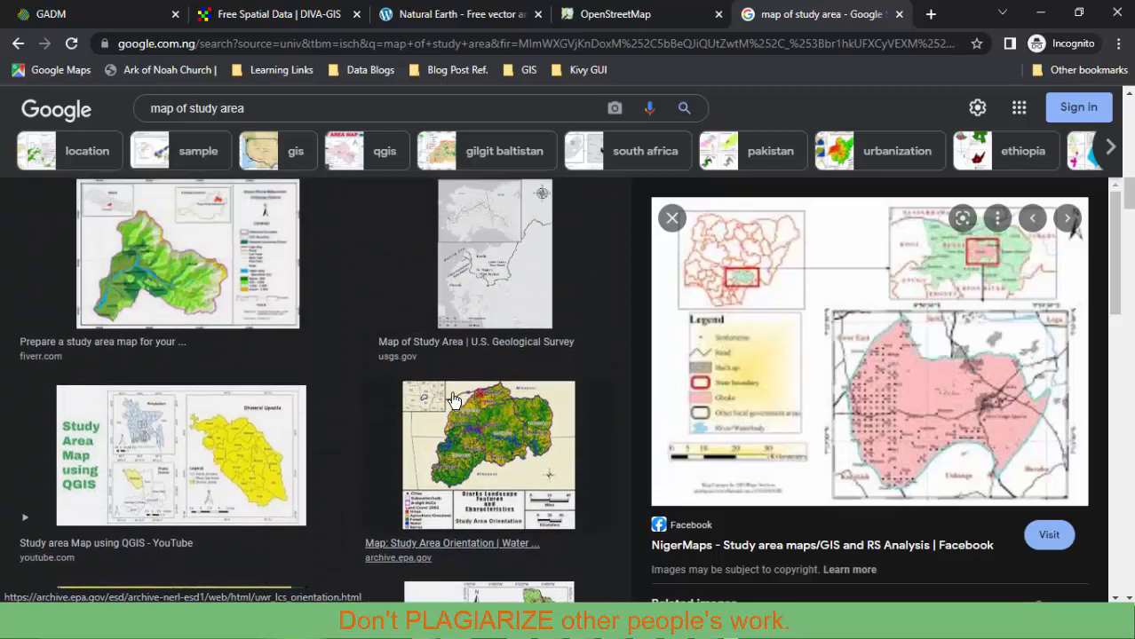
scroll(454, 401, up, 10)
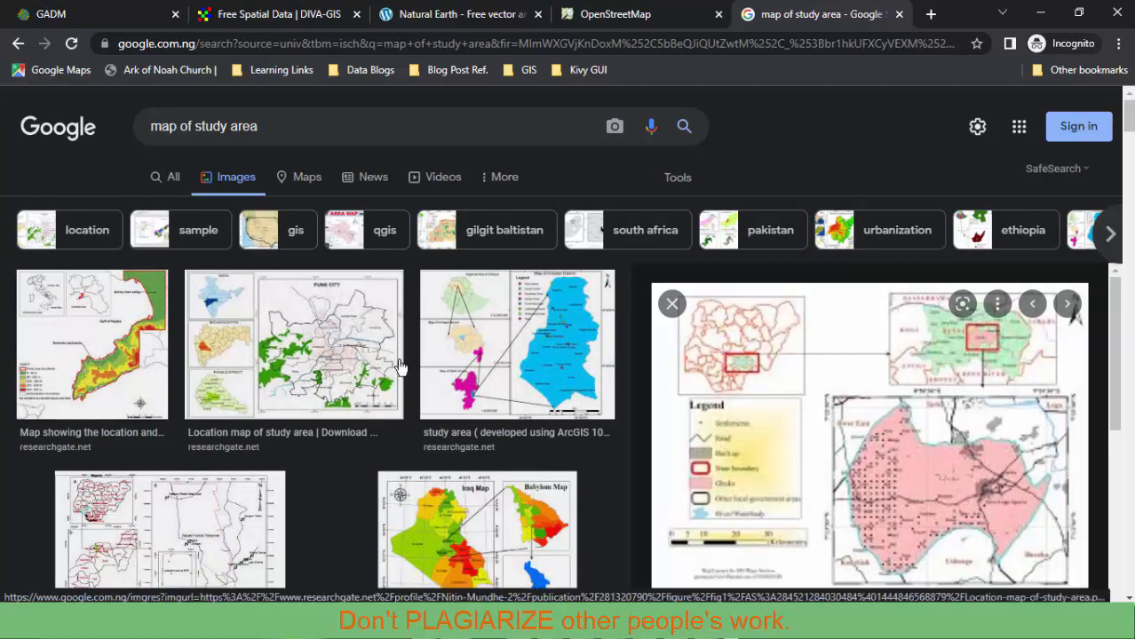
Refine the image search to 'map of study area niger state'.
scroll(478, 376, down, 1)
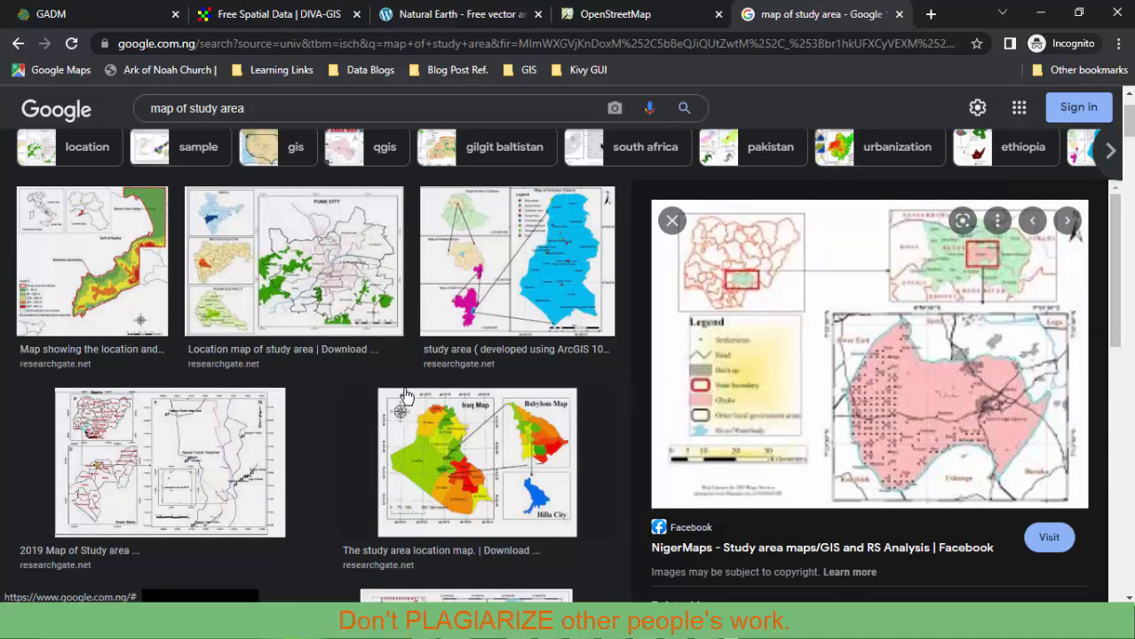
scroll(406, 393, up, 1)
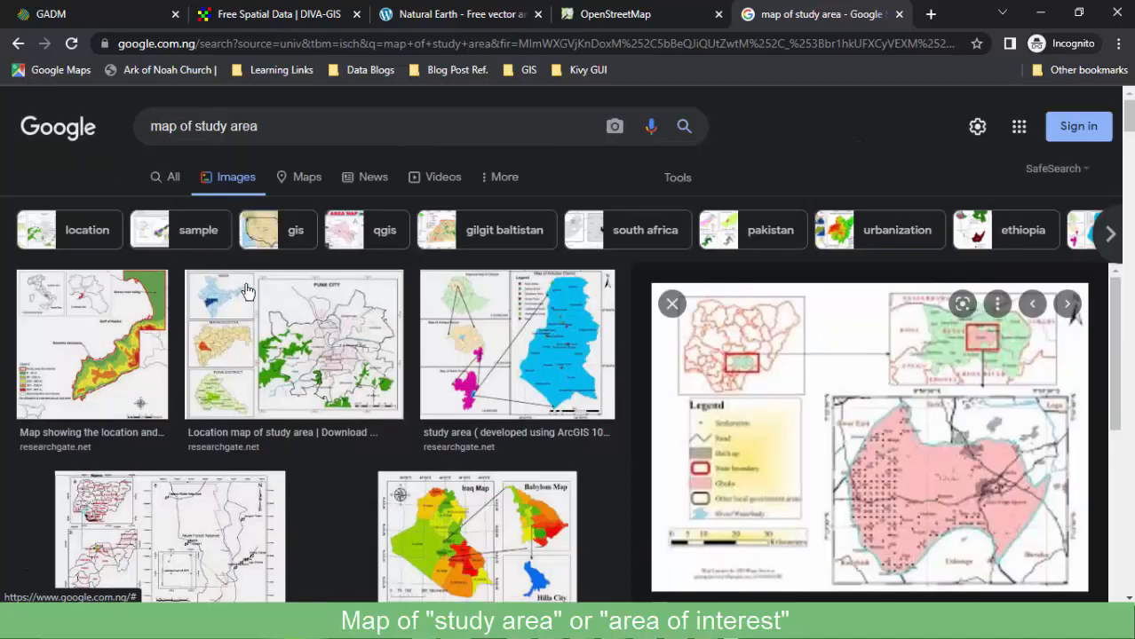
click(295, 126)
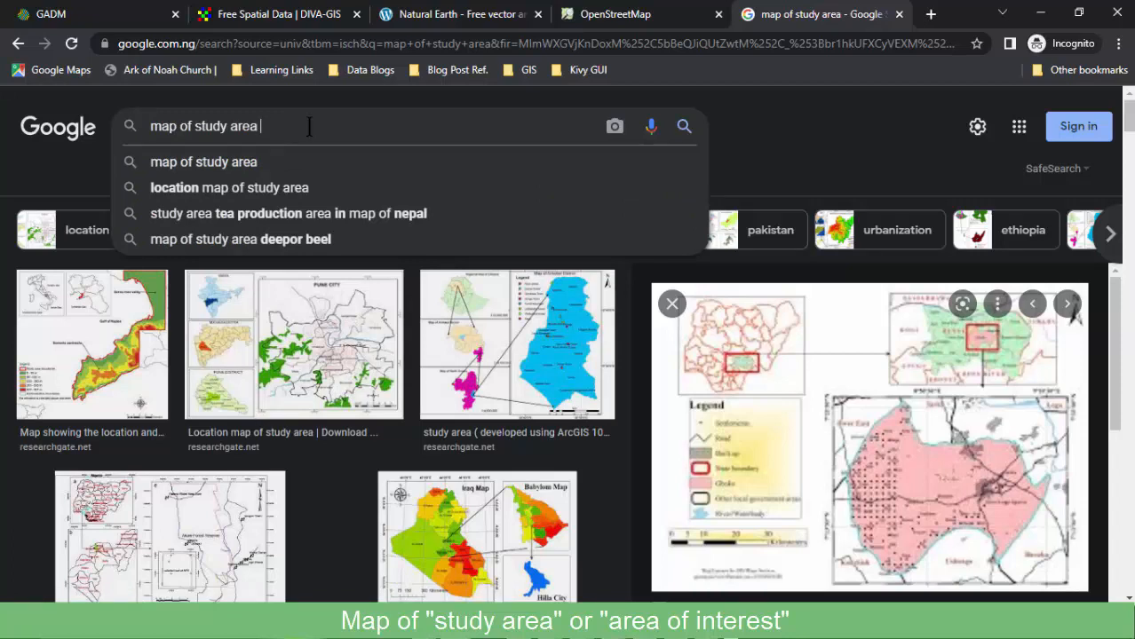
text(niger s)
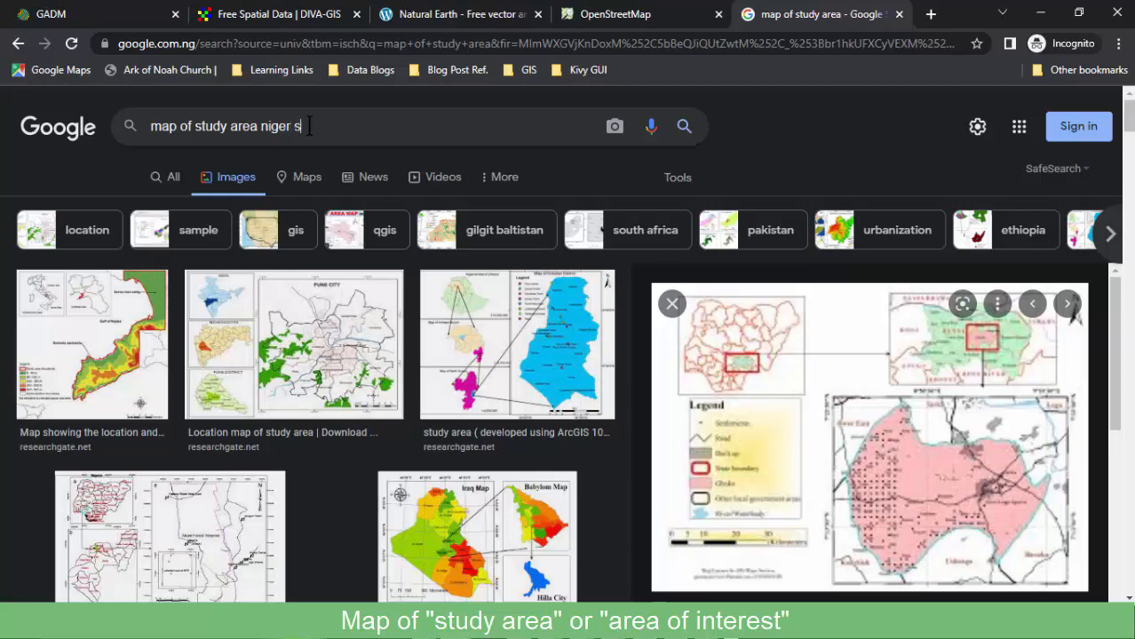
text(tate)
key(Return)
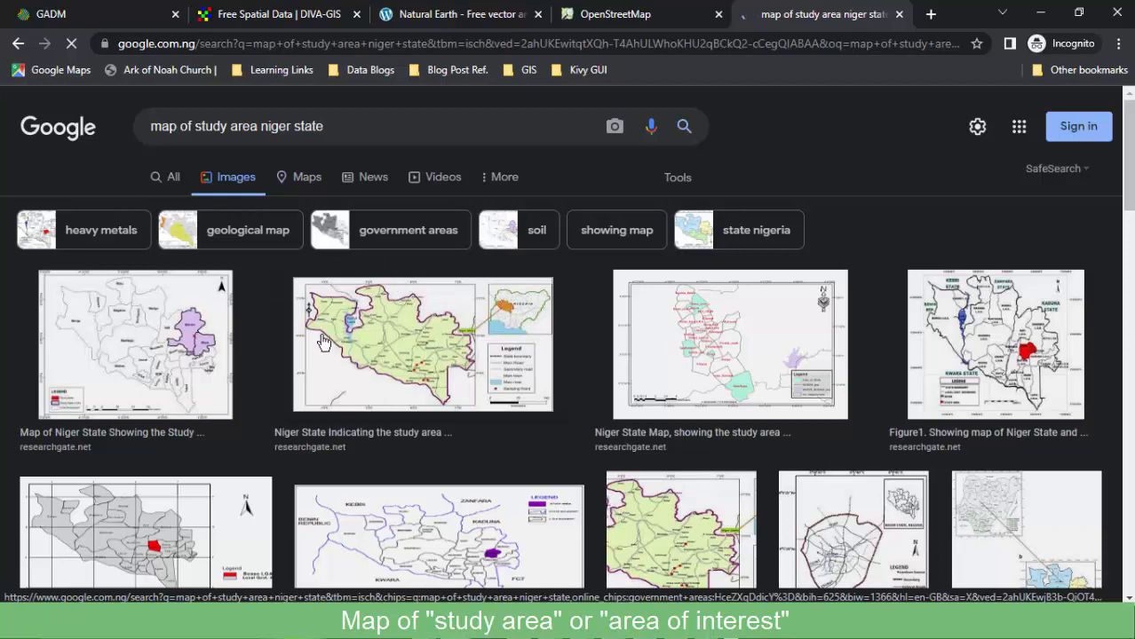
Scroll through the new Niger State study-area map results.
scroll(114, 451, down, 2)
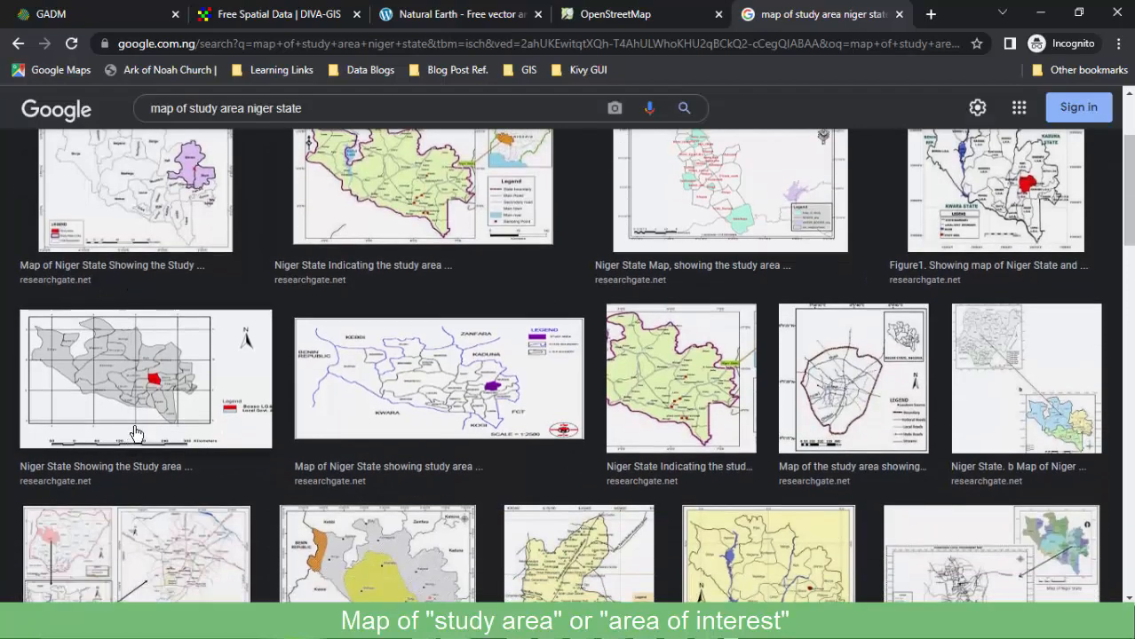
scroll(133, 440, down, 2)
scroll(129, 471, up, 2)
scroll(127, 471, up, 2)
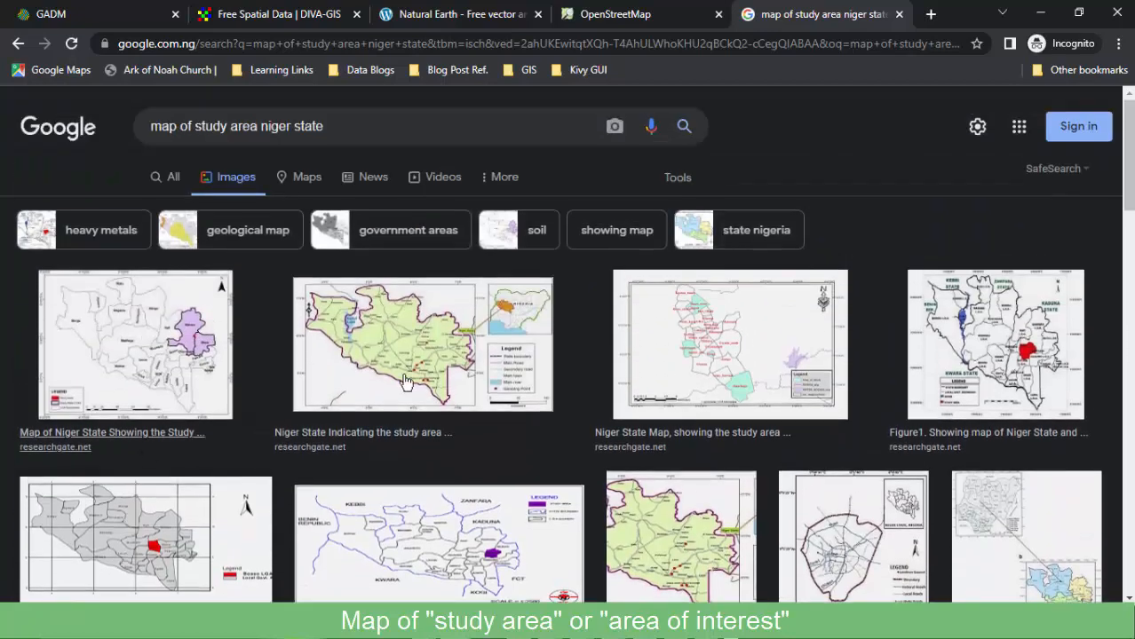
scroll(402, 373, down, 2)
scroll(401, 374, down, 6)
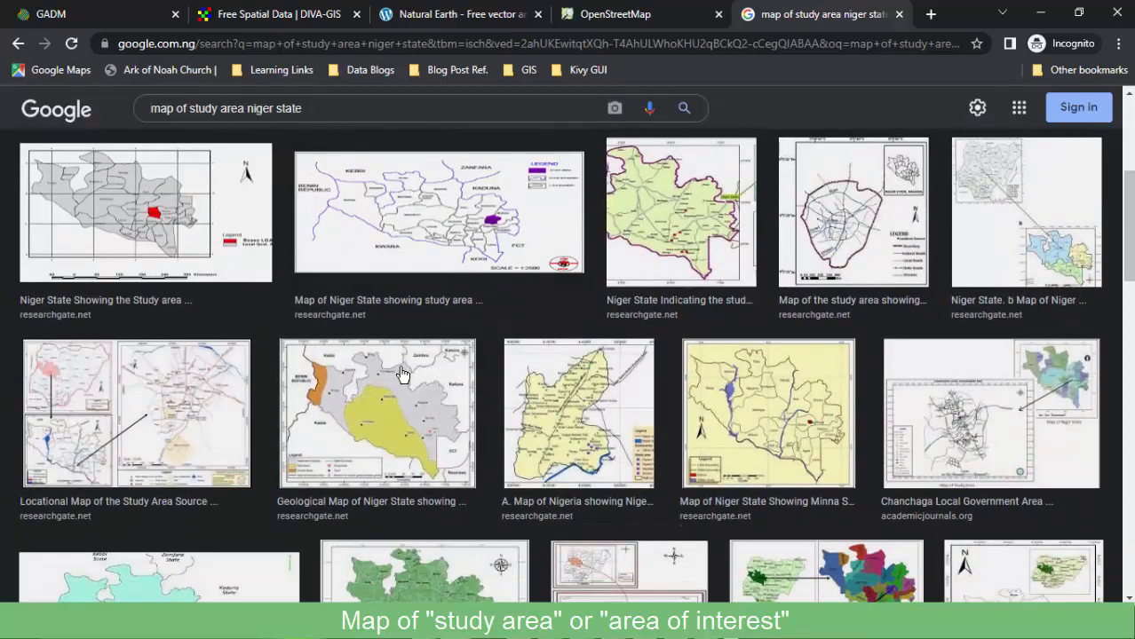
scroll(346, 380, up, 3)
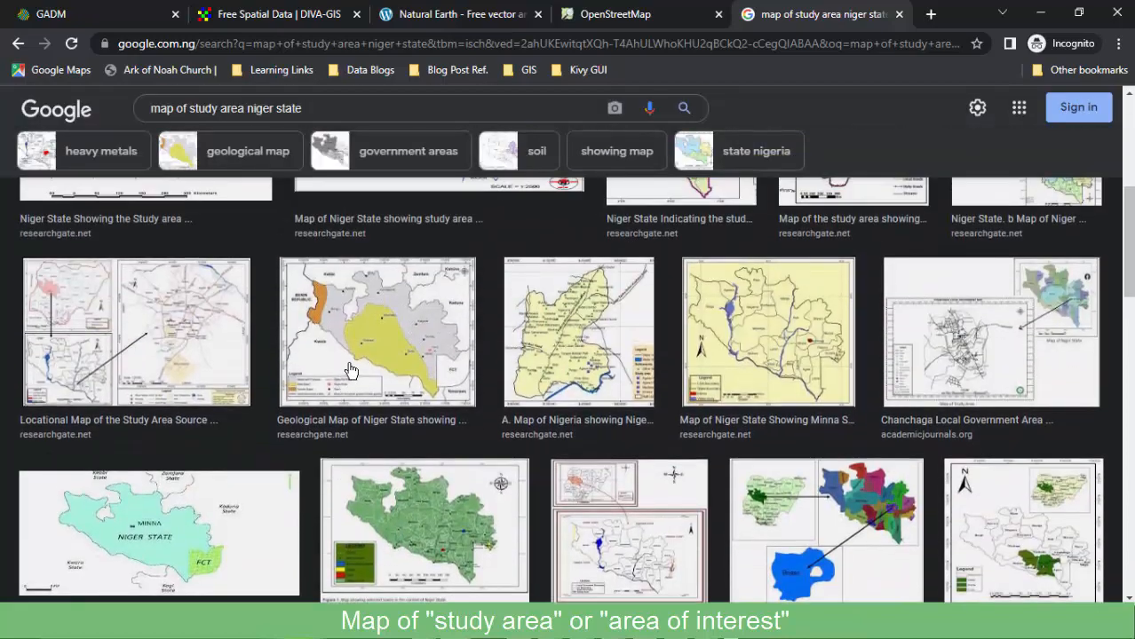
scroll(364, 373, up, 1)
scroll(156, 391, up, 3)
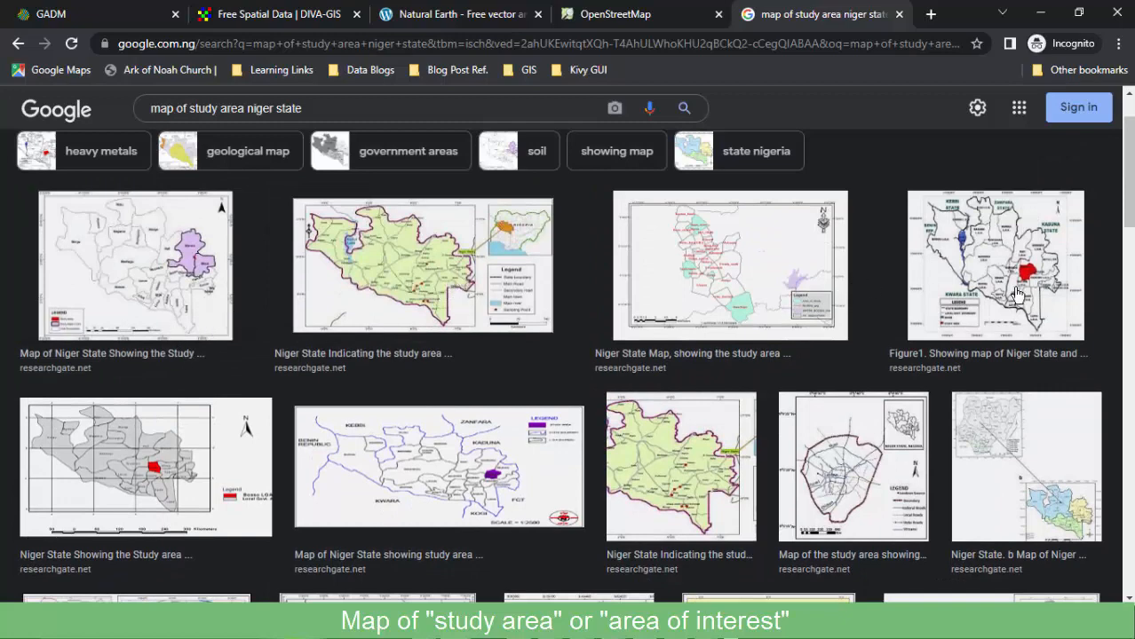
scroll(785, 415, down, 5)
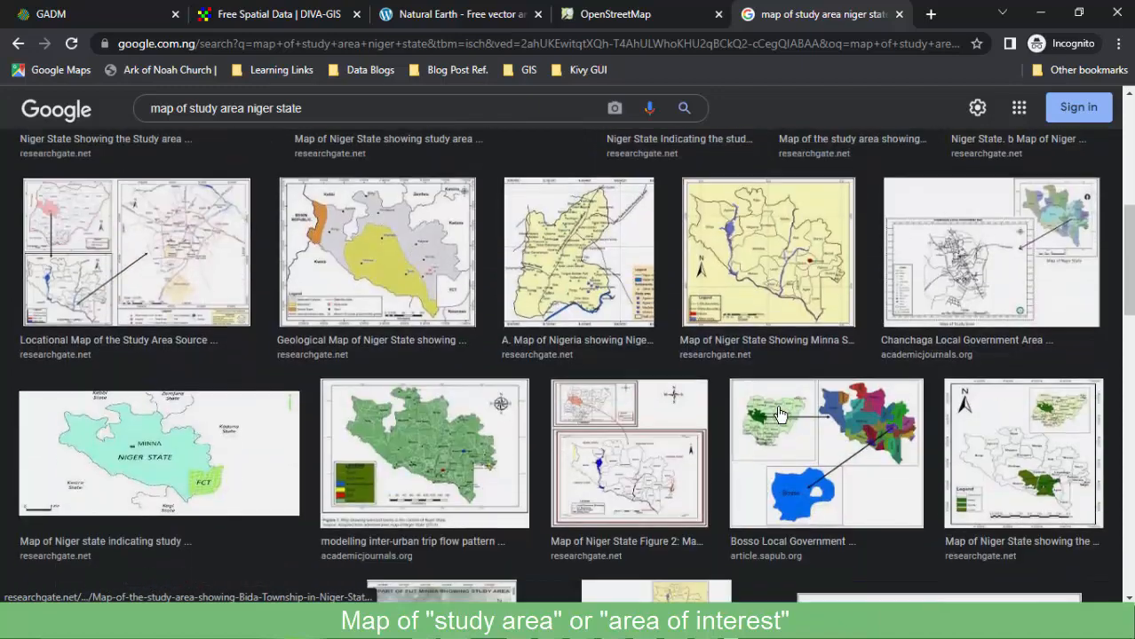
scroll(779, 414, up, 3)
scroll(778, 410, down, 3)
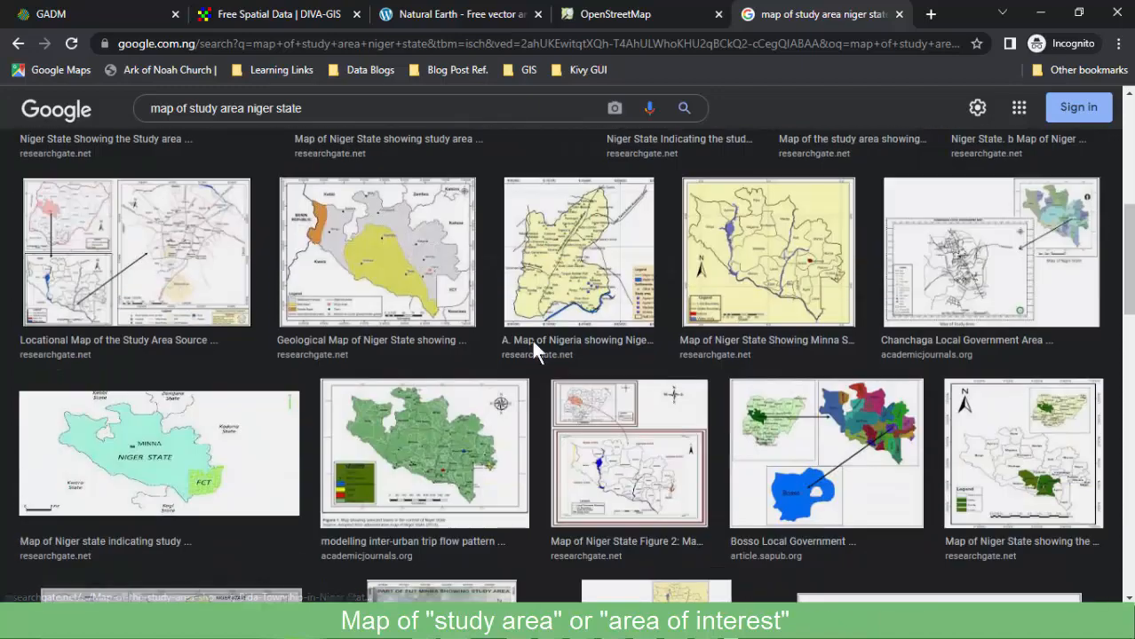
Preview the locational study-area map and scroll through the results around it.
click(131, 258)
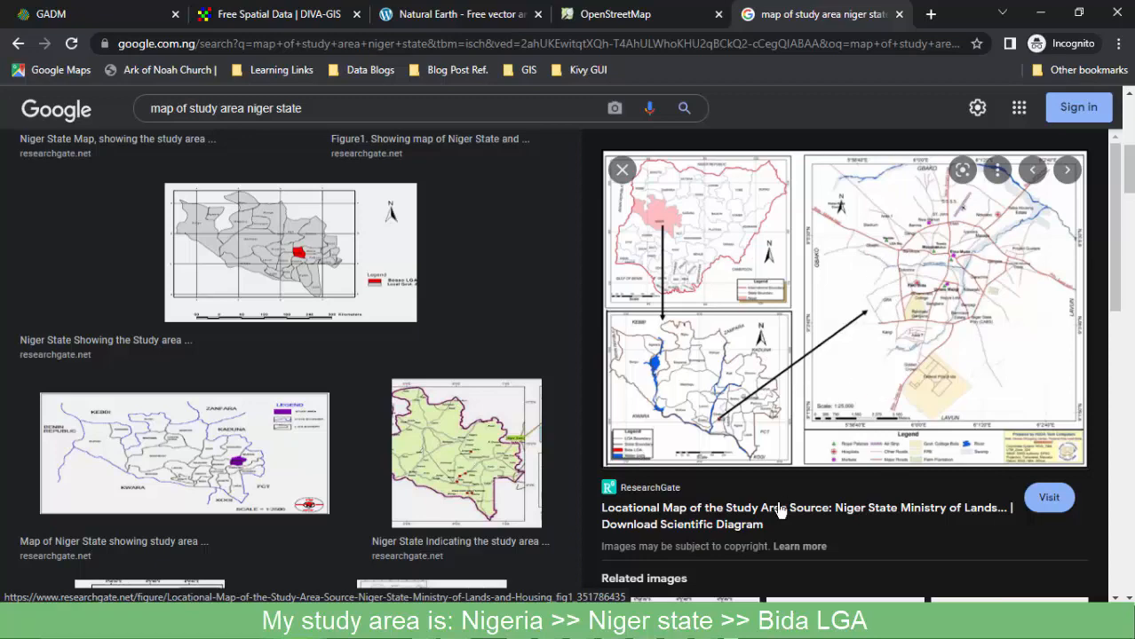
scroll(572, 298, down, 5)
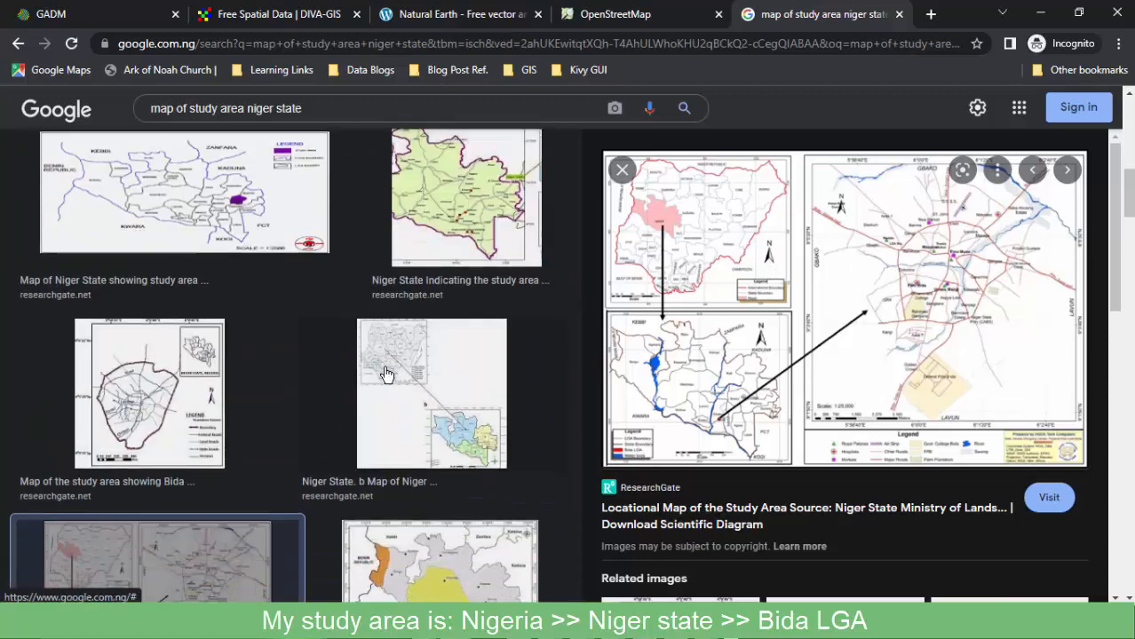
scroll(421, 417, down, 10)
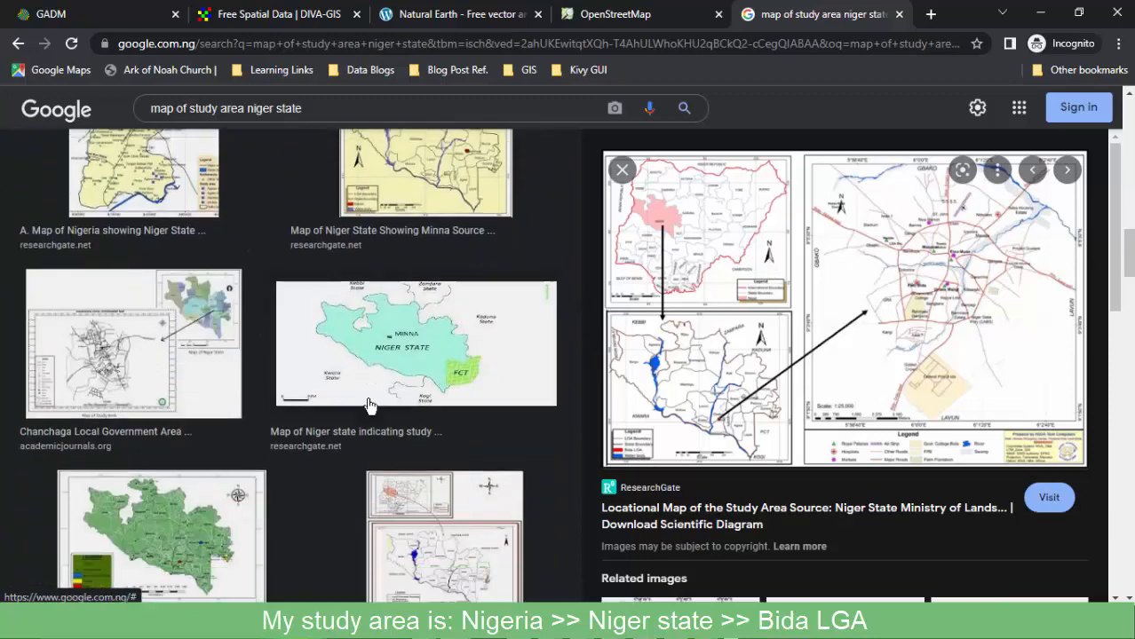
scroll(368, 407, up, 4)
scroll(369, 406, down, 3)
scroll(743, 296, up, 2)
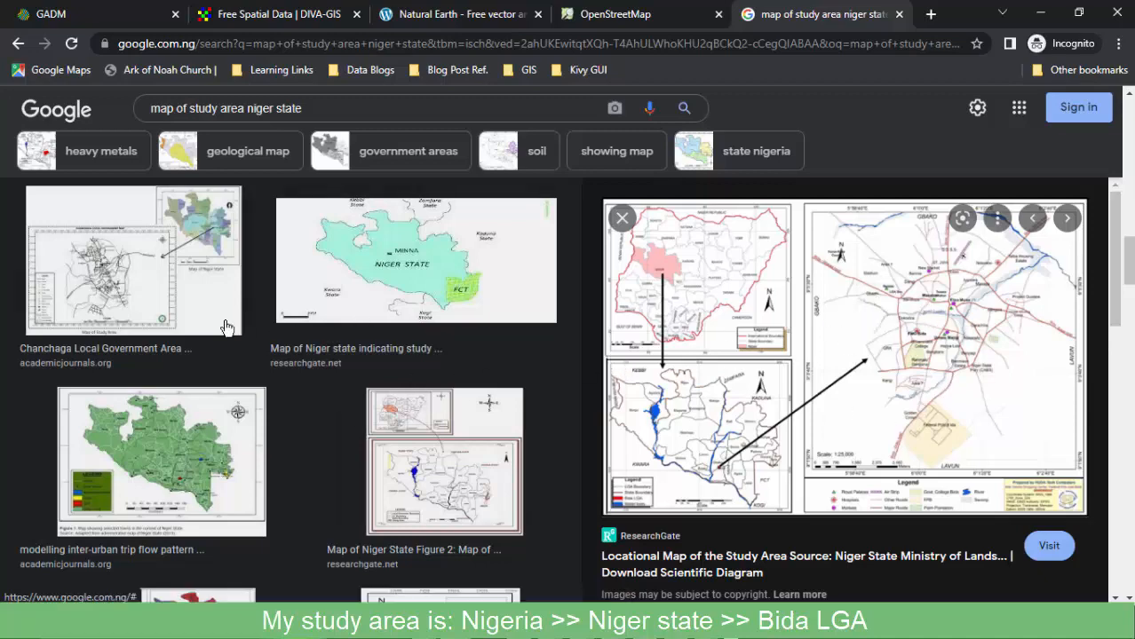
scroll(178, 370, down, 2)
scroll(178, 370, up, 5)
scroll(178, 373, up, 5)
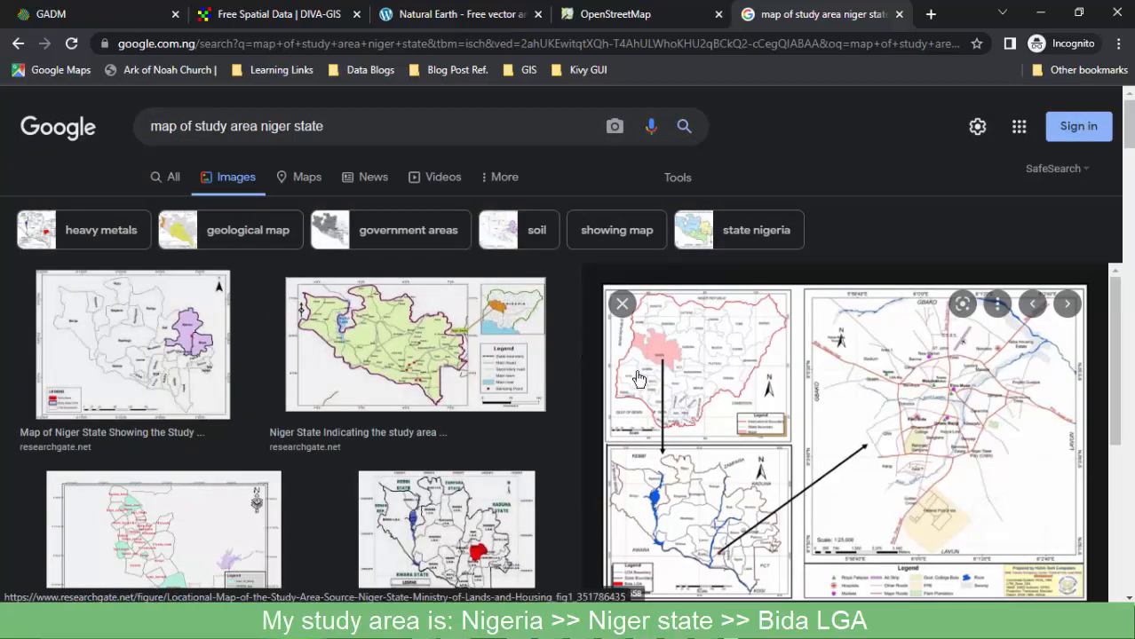
Preview the 'Map of Niger State Indicating the study area', then go to the GADM site.
click(371, 353)
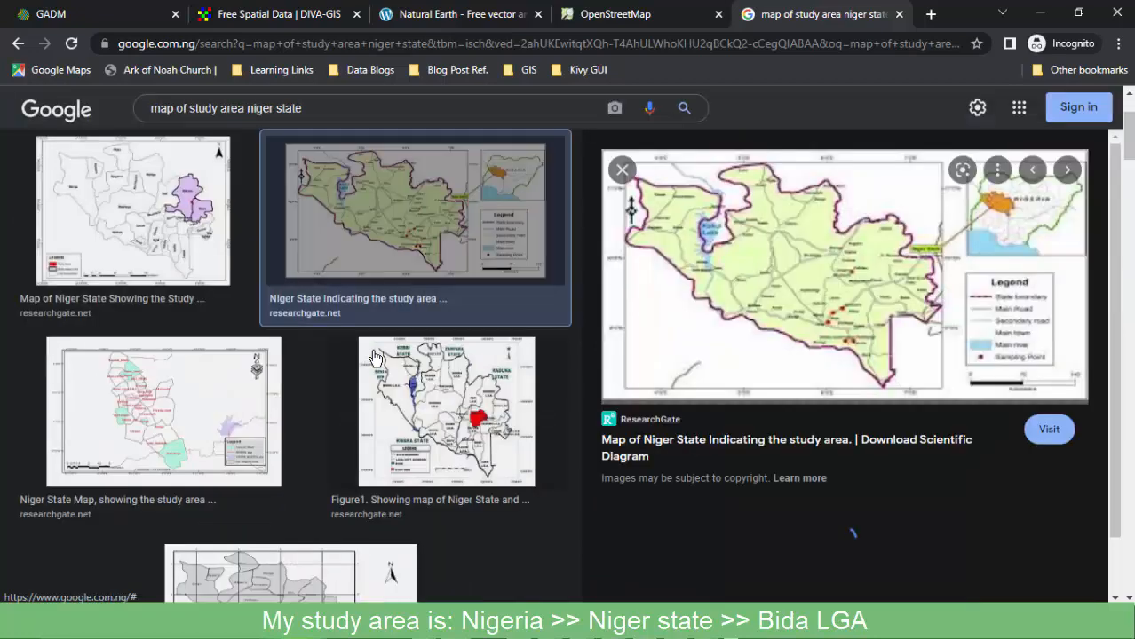
scroll(325, 398, up, 2)
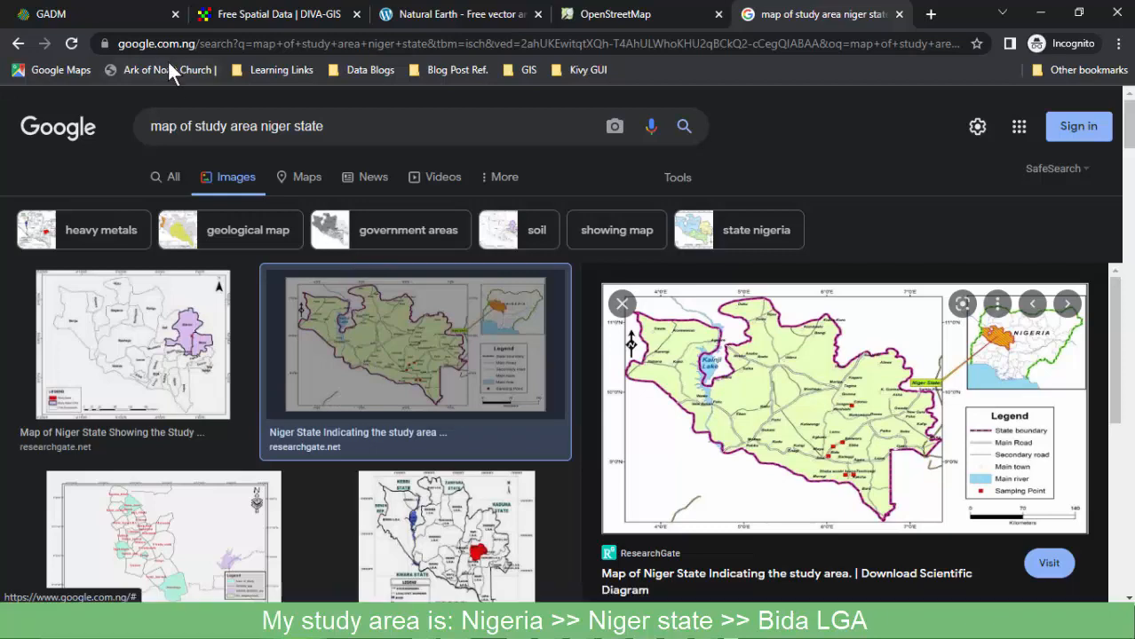
click(85, 13)
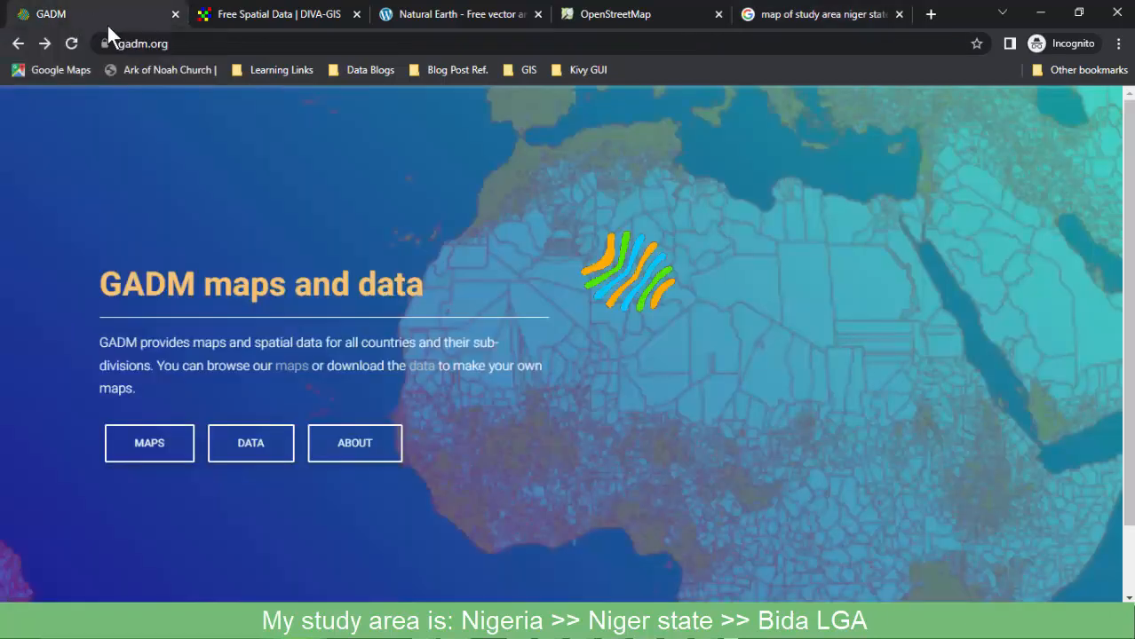
Look over the DIVA-GIS, GADM, Natural Earth and OpenStreetMap data pages.
click(254, 16)
click(46, 14)
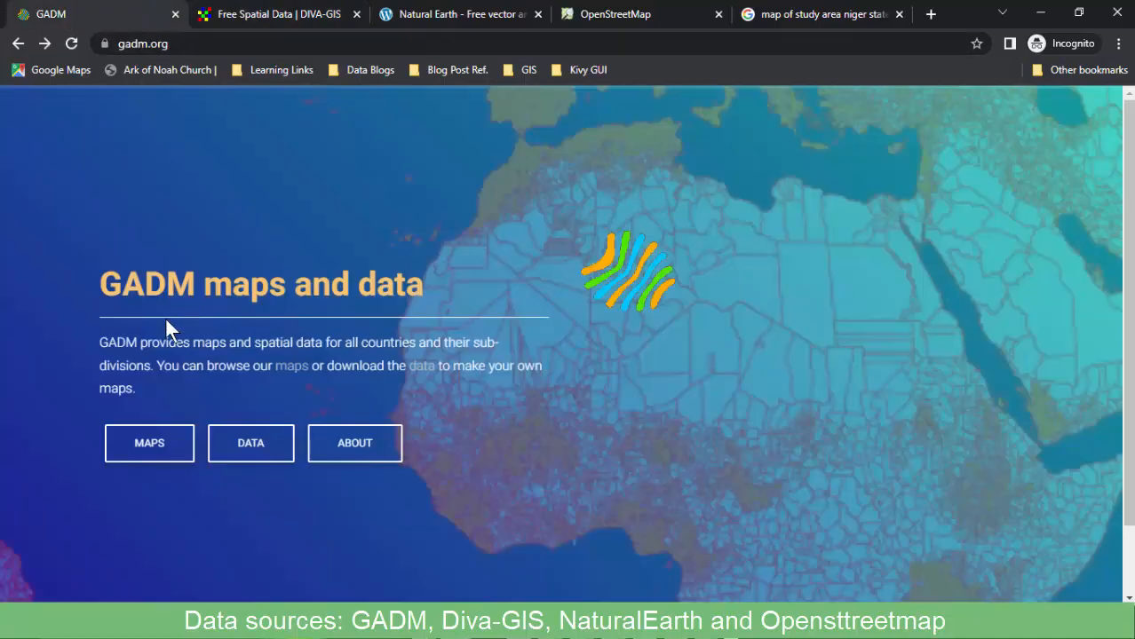
click(286, 16)
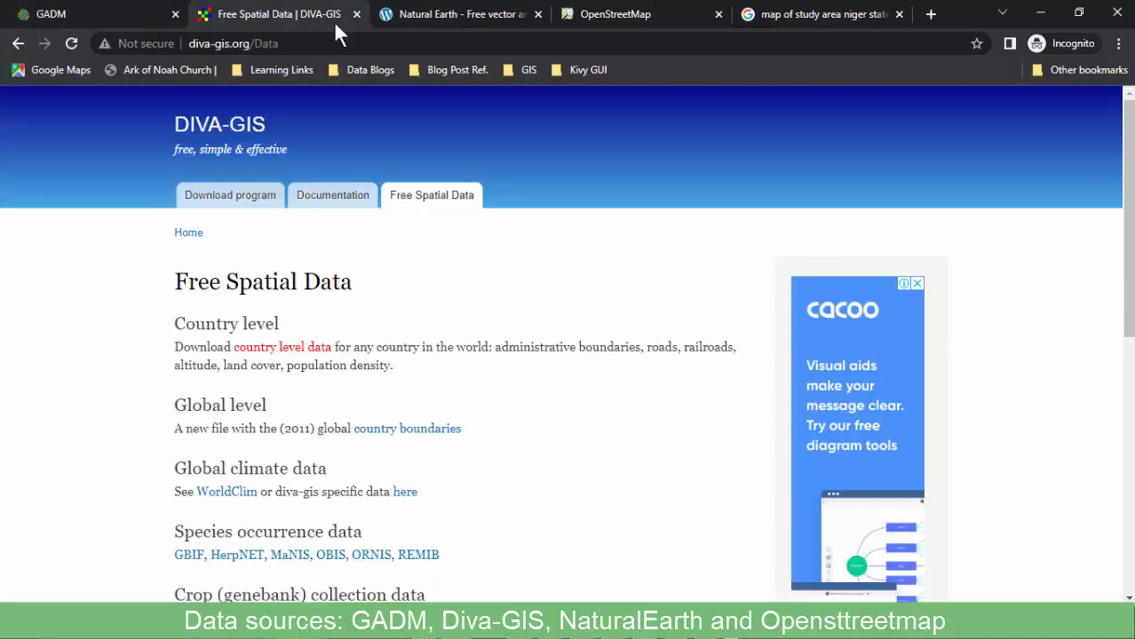
click(446, 12)
click(628, 19)
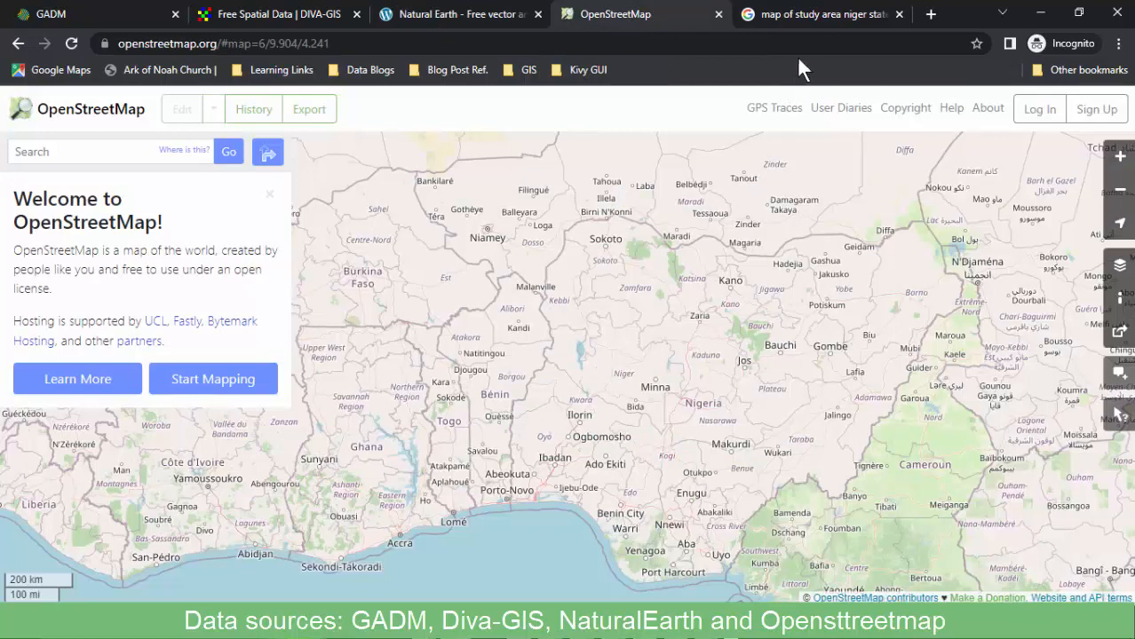
Revisit each data-source site once more, ending back on the Niger State image results.
click(80, 13)
click(286, 14)
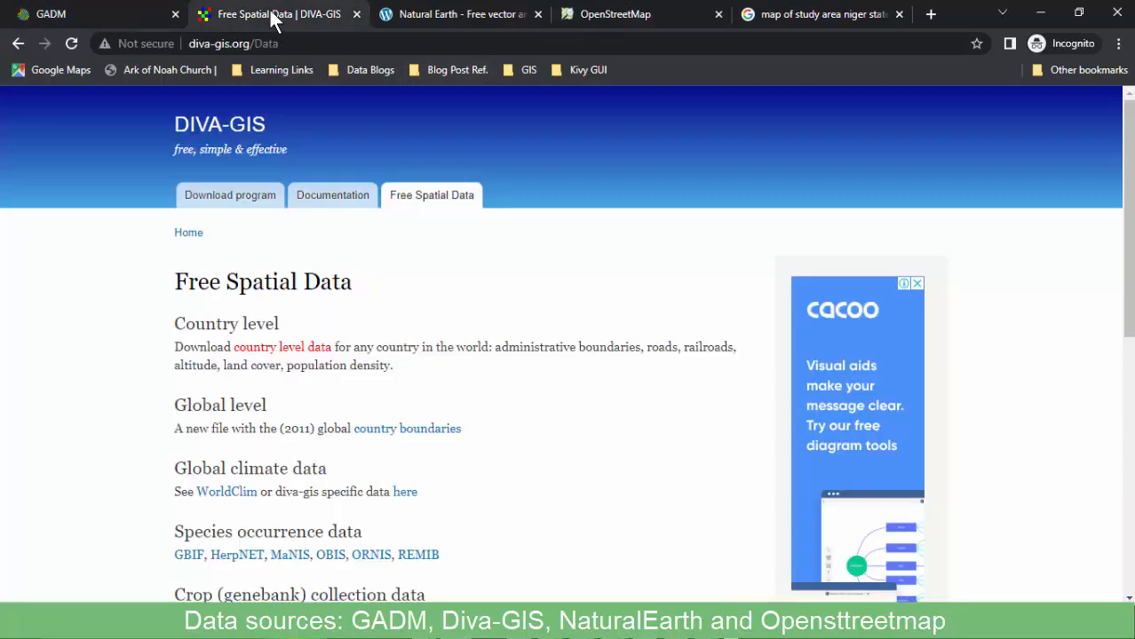
click(437, 19)
click(642, 13)
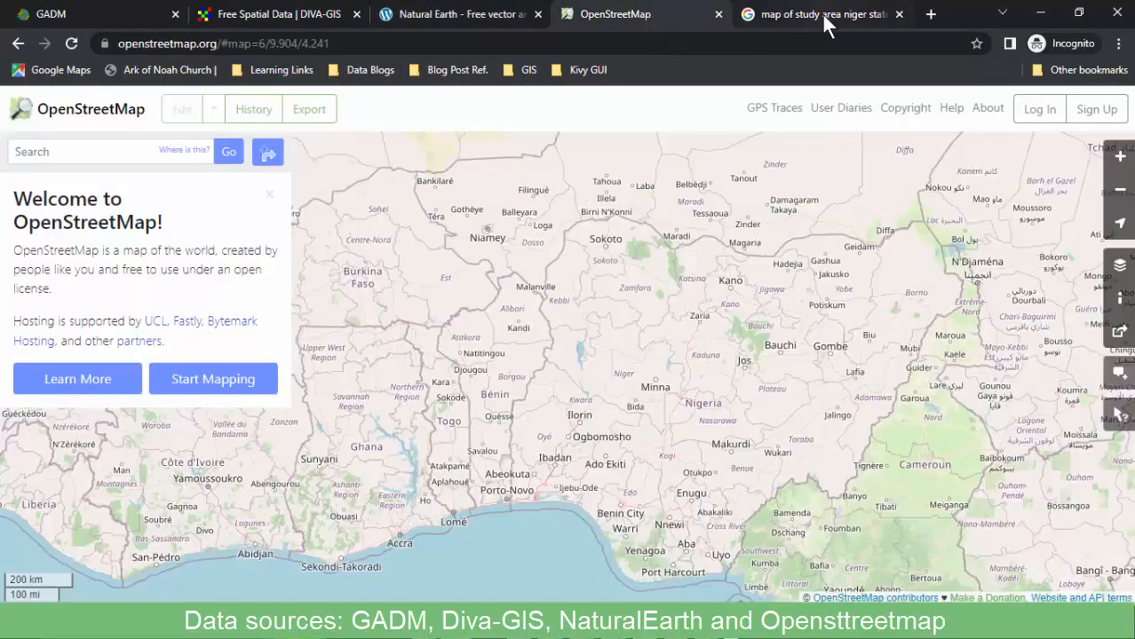
click(821, 13)
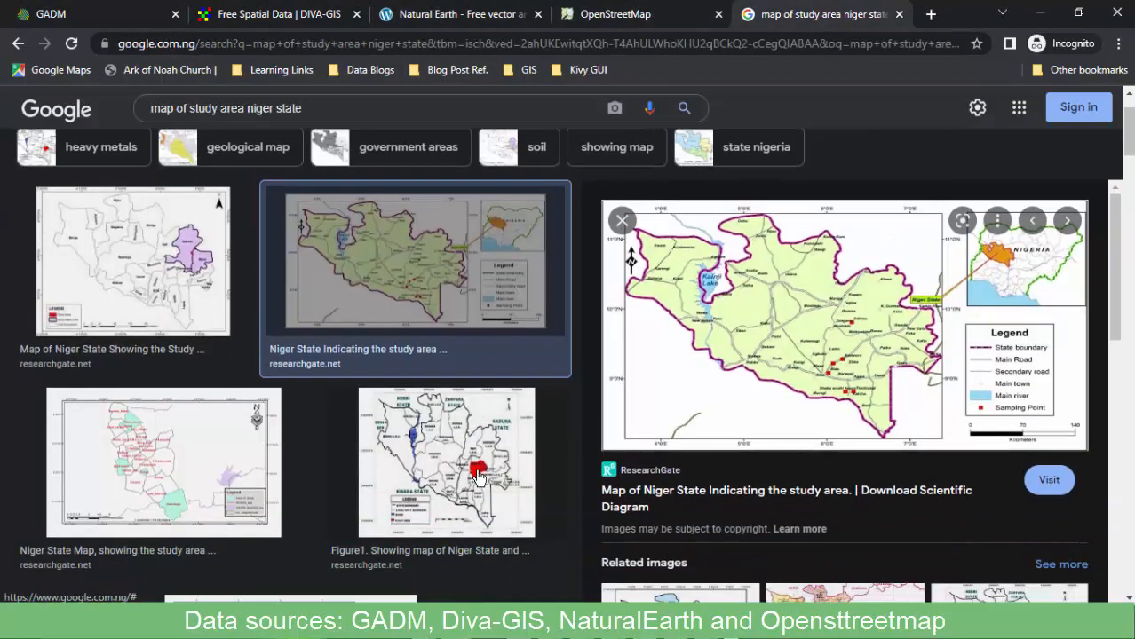
Preview the Niger State map with the study area in red, browse more results, then go to OpenStreetMap.
click(478, 476)
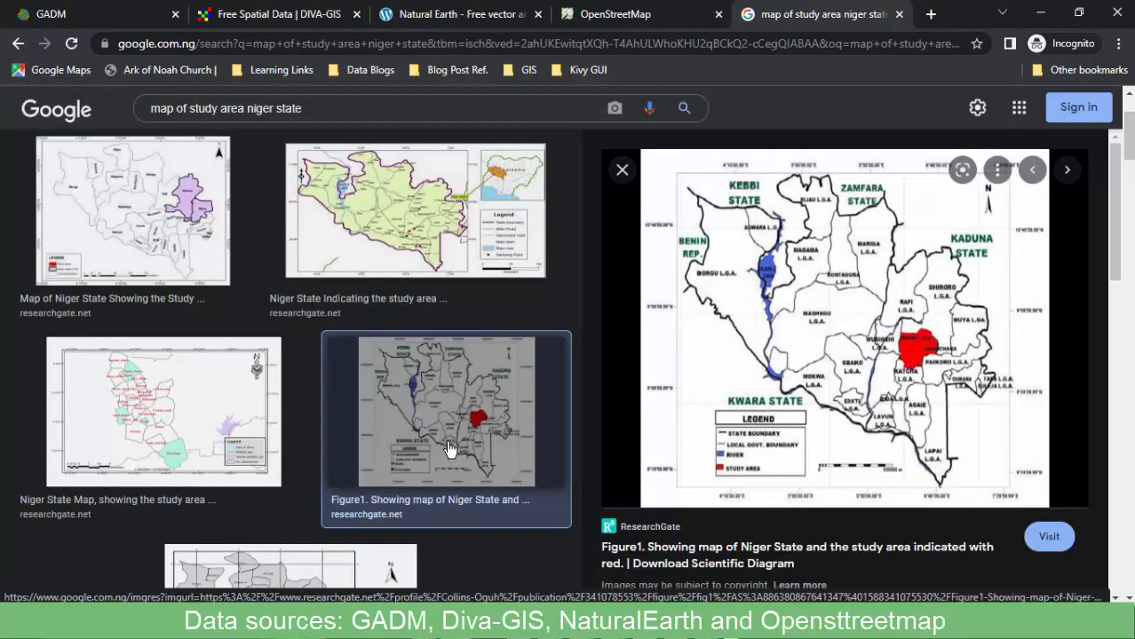
scroll(217, 390, down, 5)
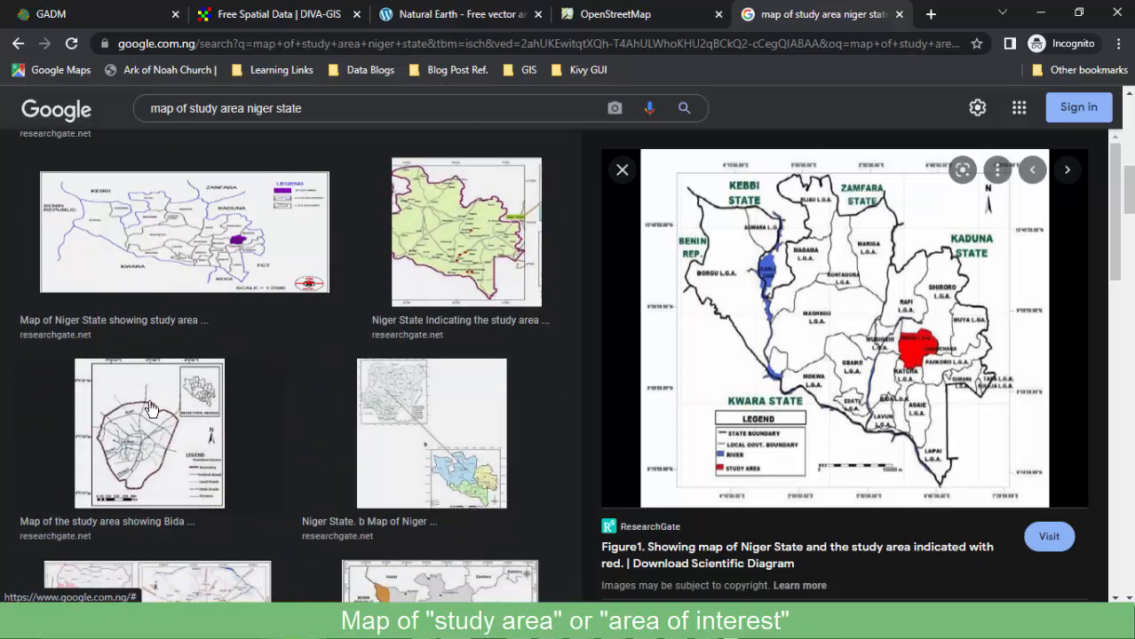
scroll(190, 417, down, 4)
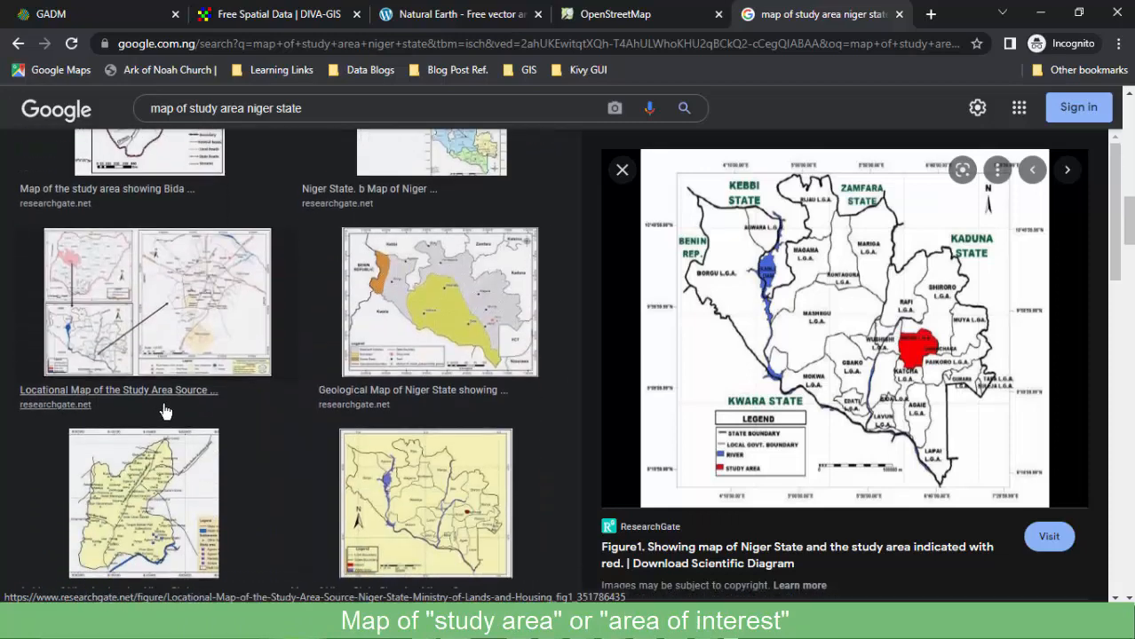
scroll(174, 418, down, 3)
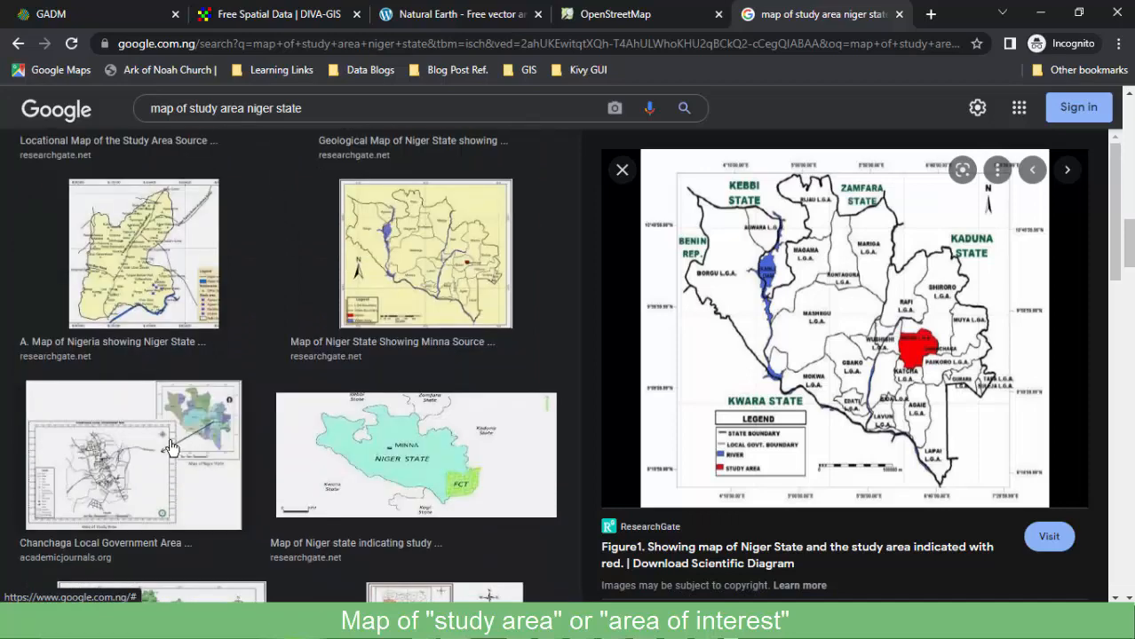
scroll(302, 448, down, 4)
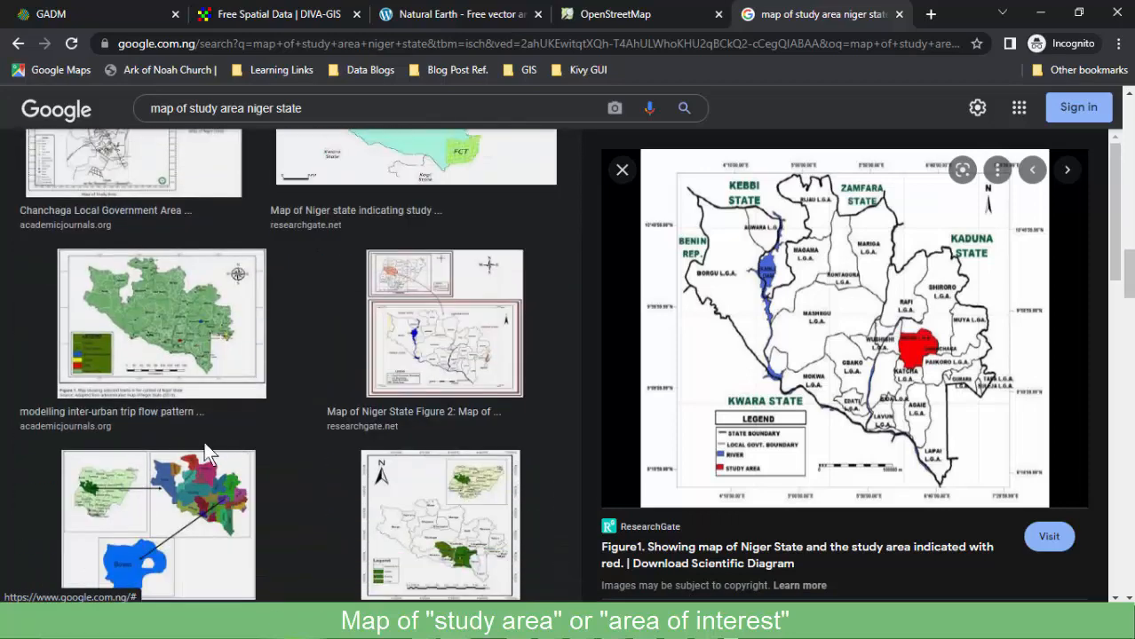
scroll(214, 441, down, 2)
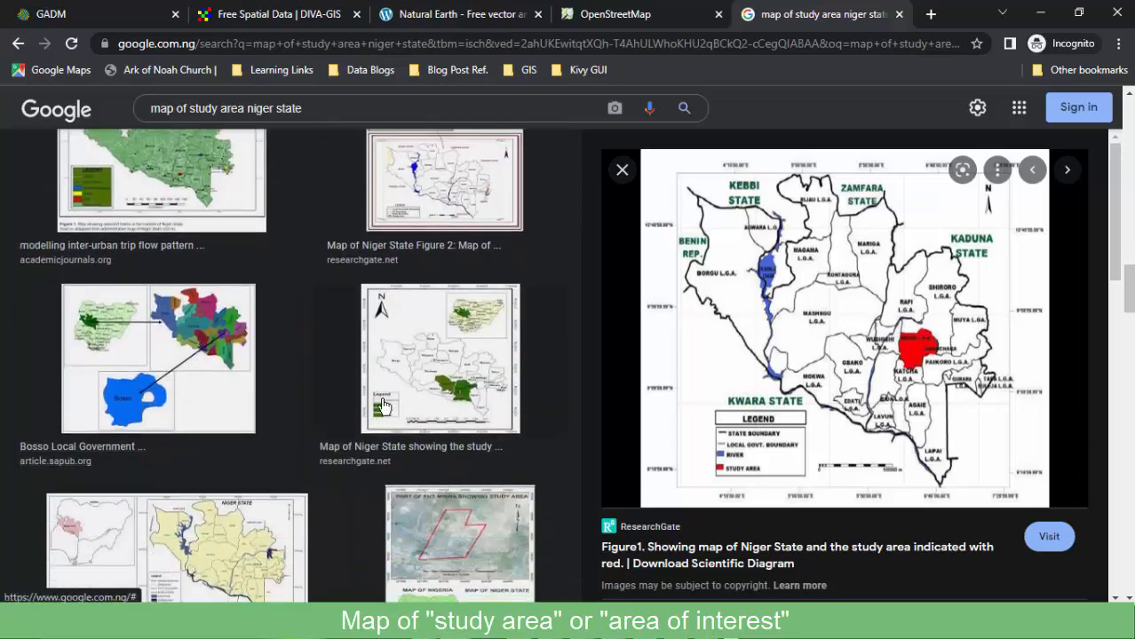
scroll(209, 483, down, 2)
scroll(199, 448, down, 4)
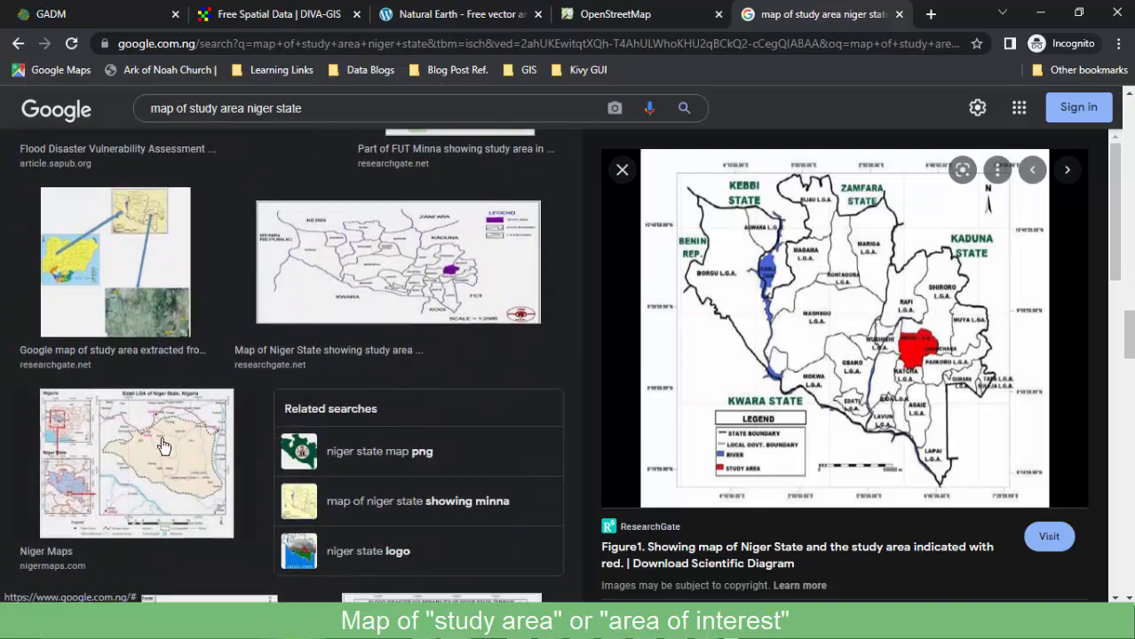
scroll(161, 448, down, 5)
scroll(162, 449, down, 6)
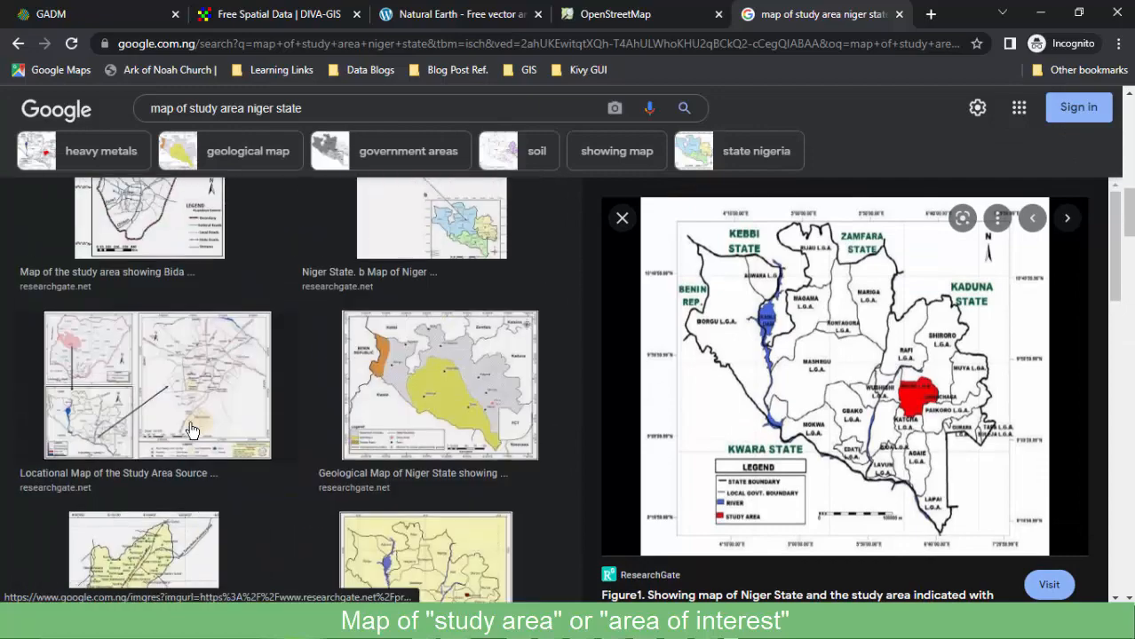
click(621, 15)
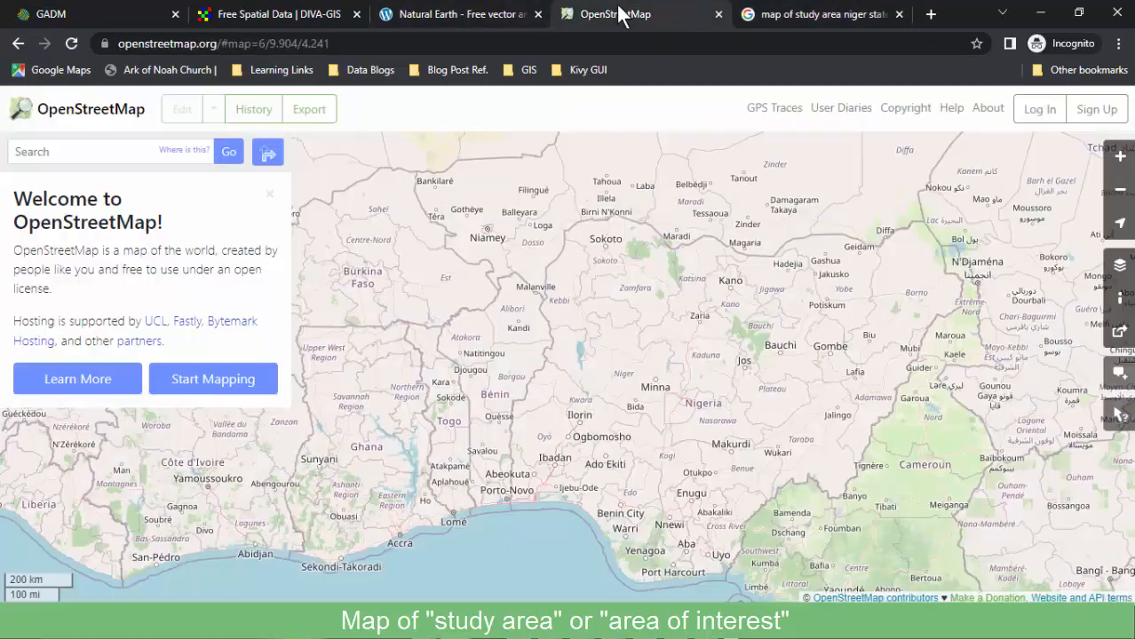
Zoom and pan OpenStreetMap to Niger State, view its login page, then return to GADM.
click(63, 152)
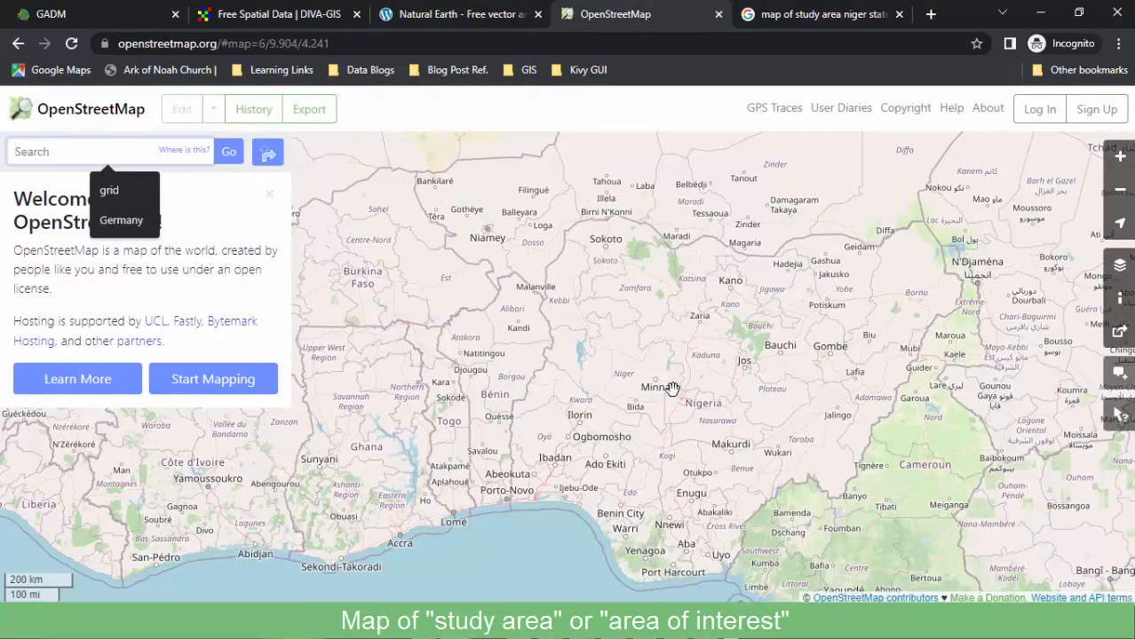
scroll(666, 388, up, 3)
drag(542, 318, 607, 366)
drag(614, 316, 677, 344)
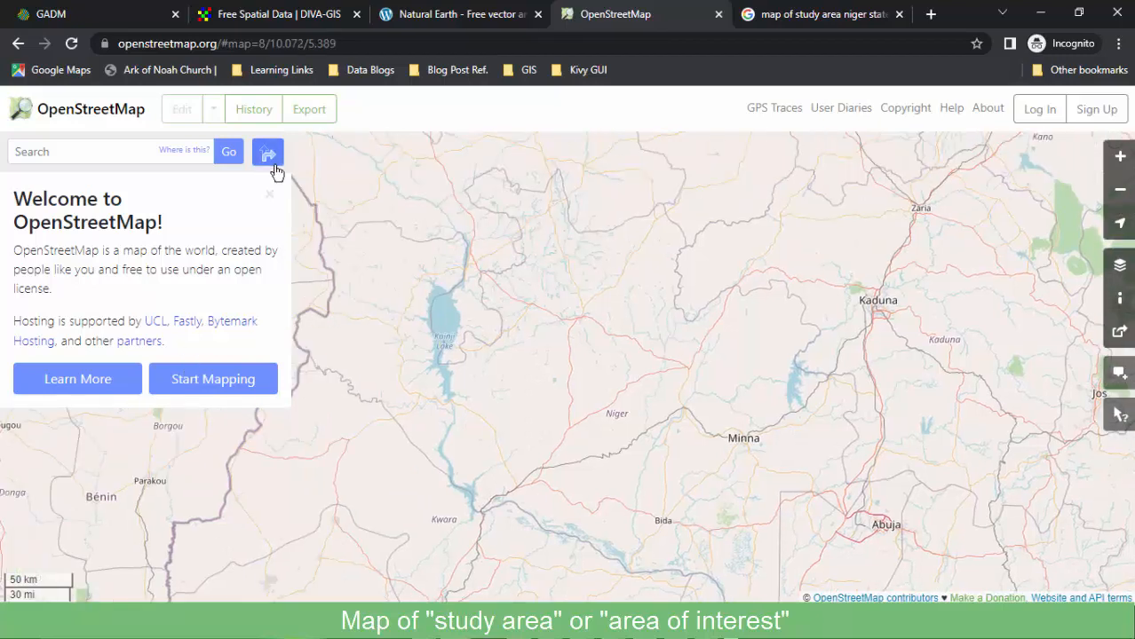
click(1038, 109)
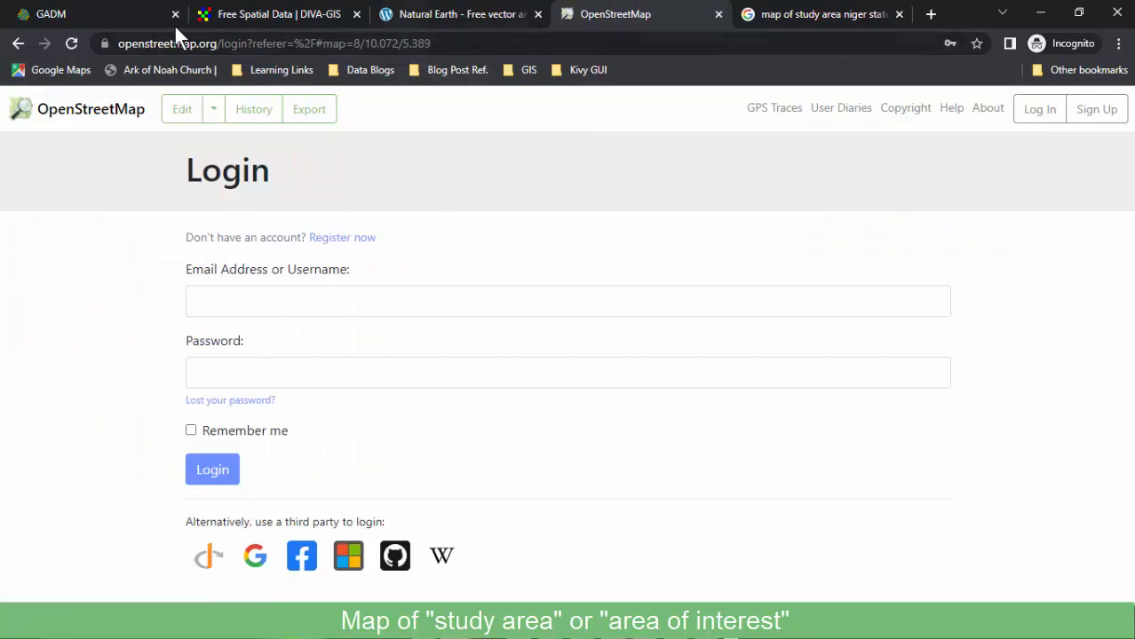
click(92, 15)
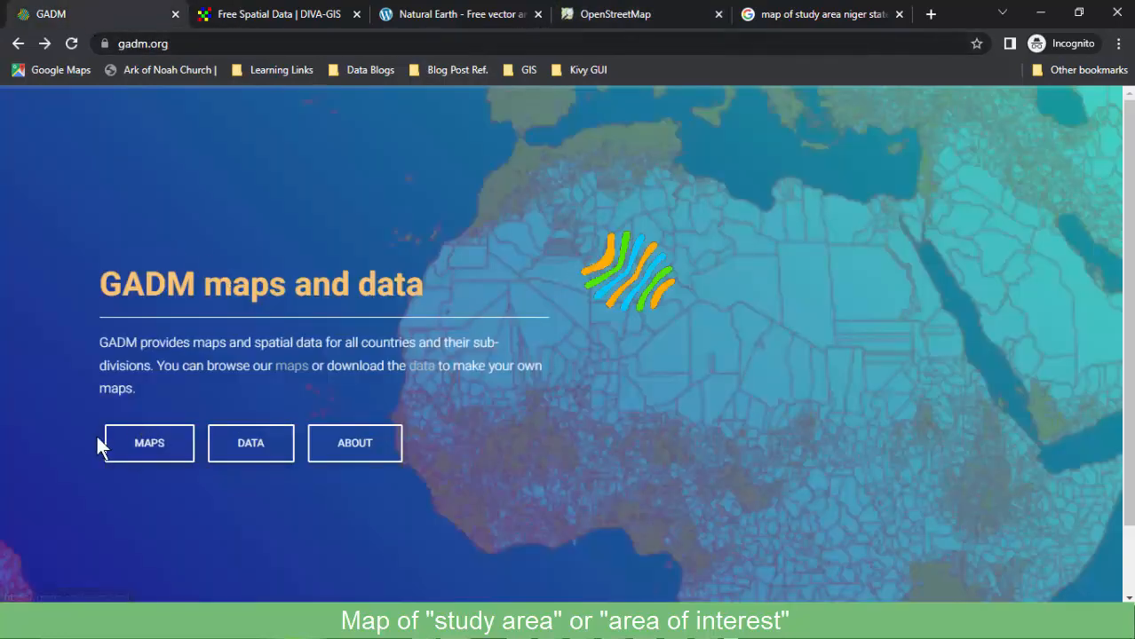
Pass through DIVA-GIS to the Natural Earth home page and scroll through it.
click(279, 14)
click(443, 22)
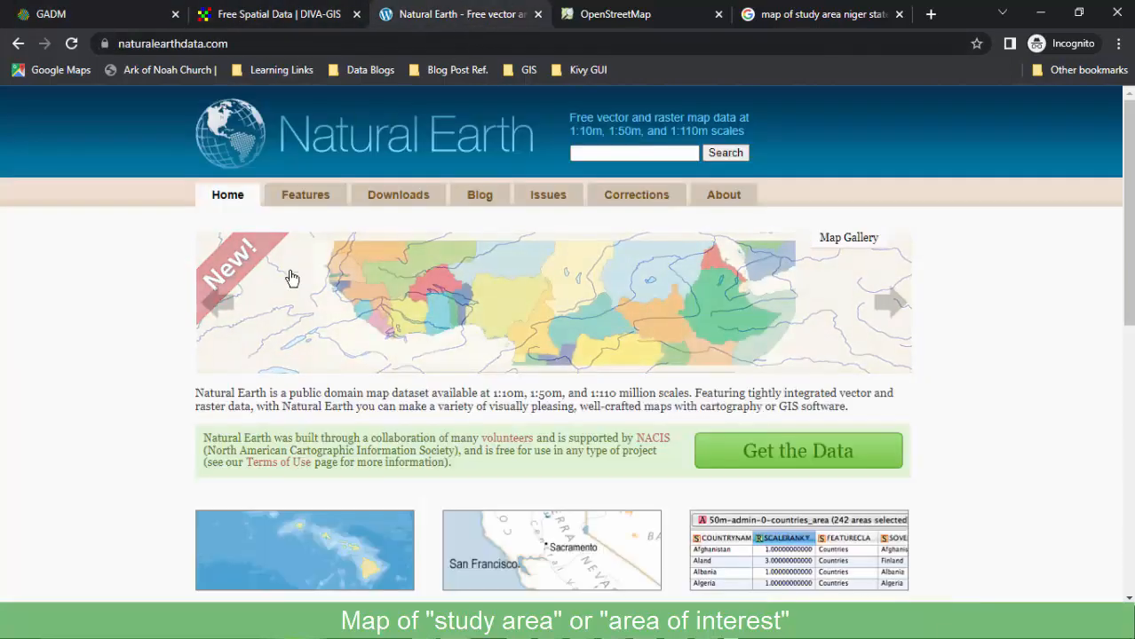
scroll(149, 412, down, 3)
scroll(149, 410, down, 1)
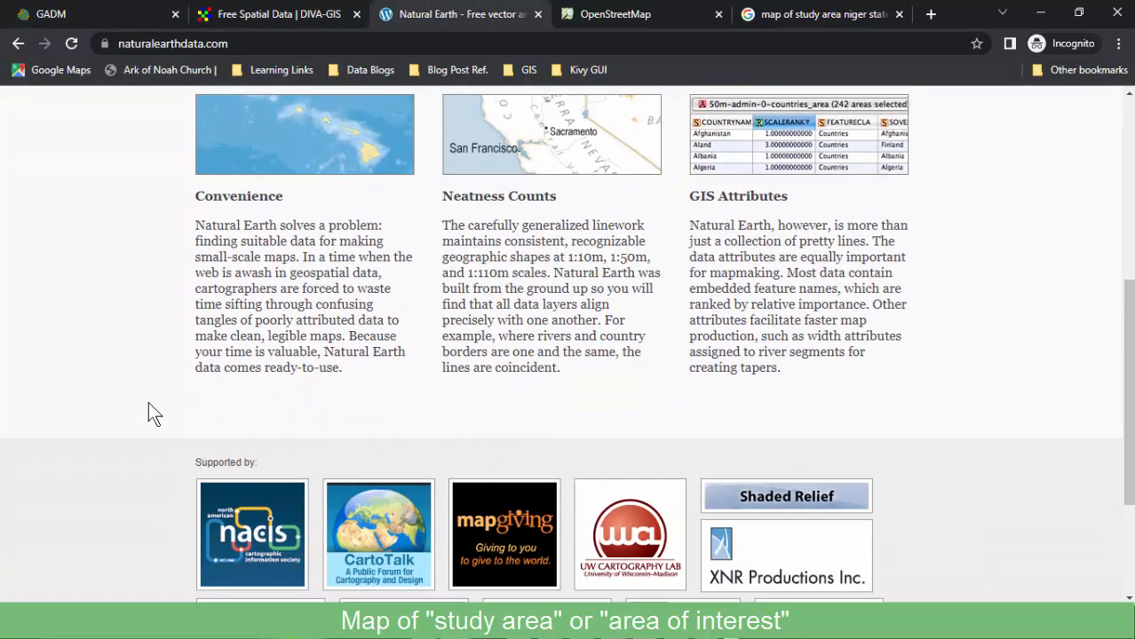
scroll(148, 401, up, 3)
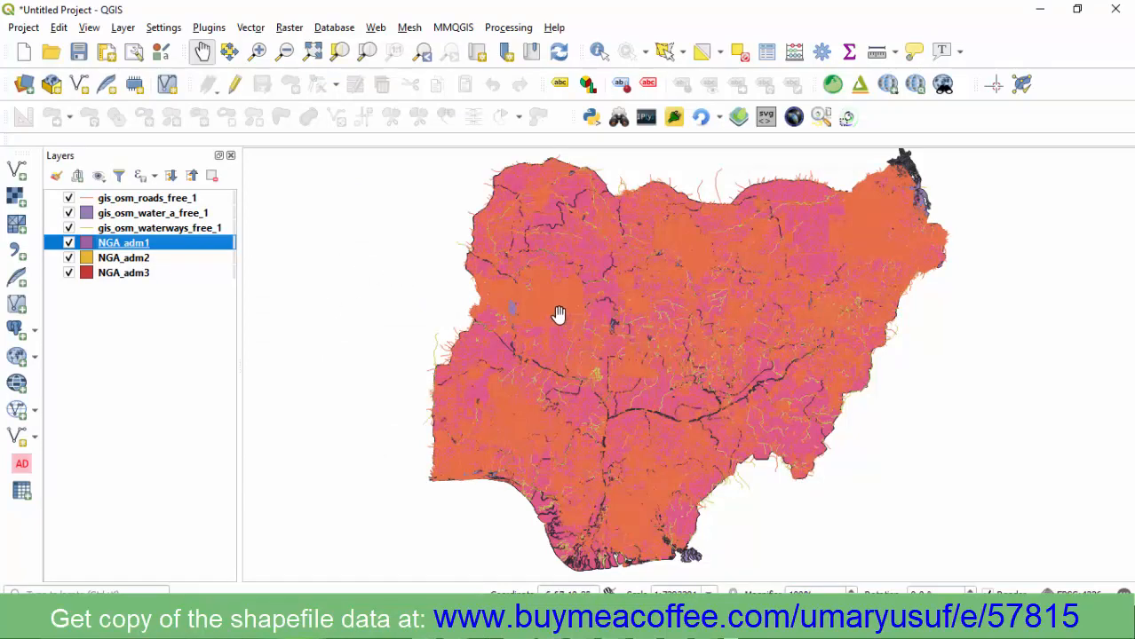
scroll(557, 315, up, 3)
scroll(557, 304, down, 3)
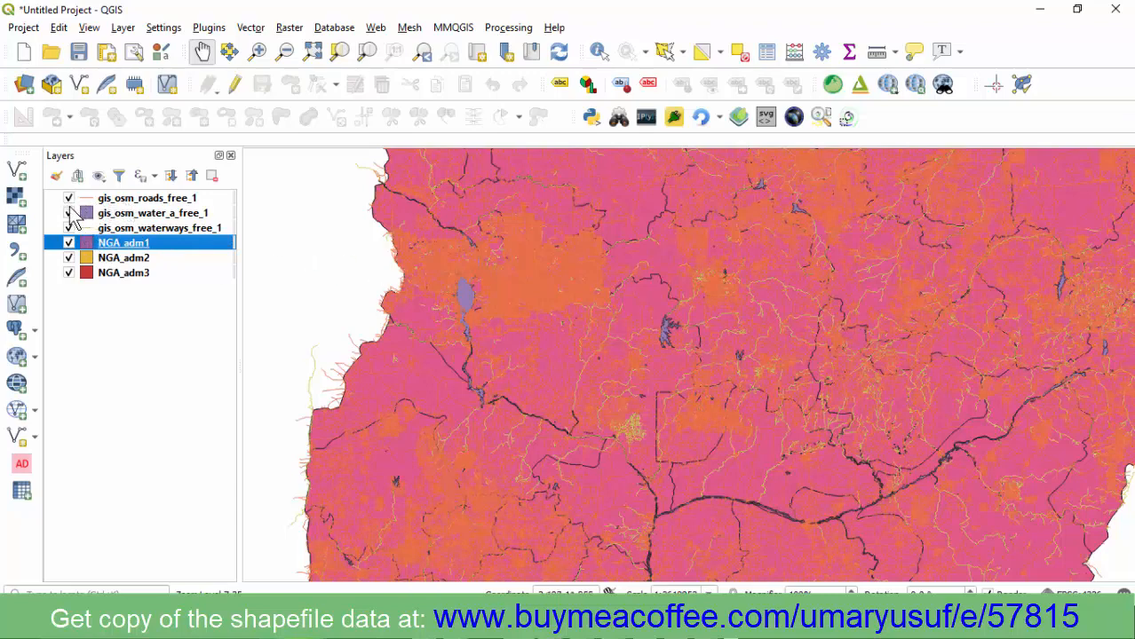
click(69, 199)
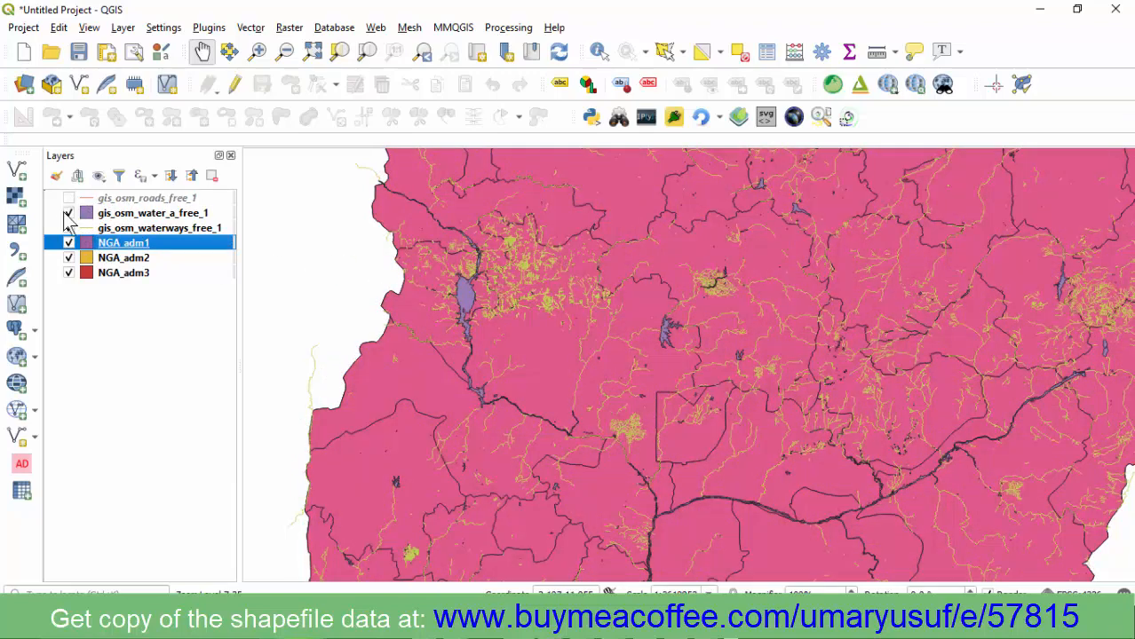
click(69, 214)
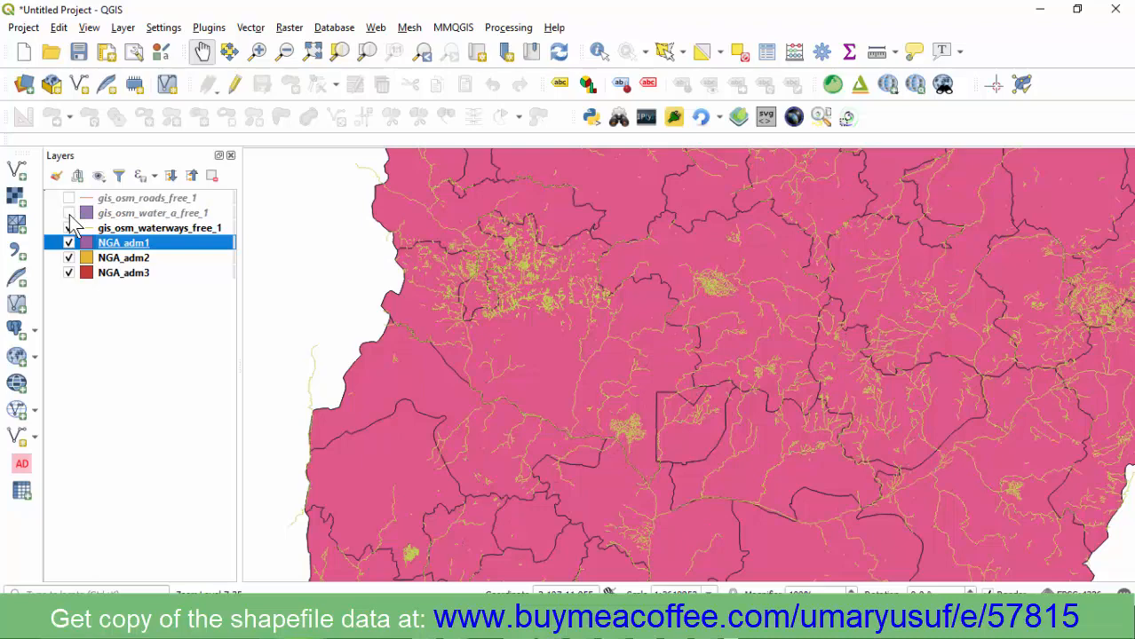
click(70, 228)
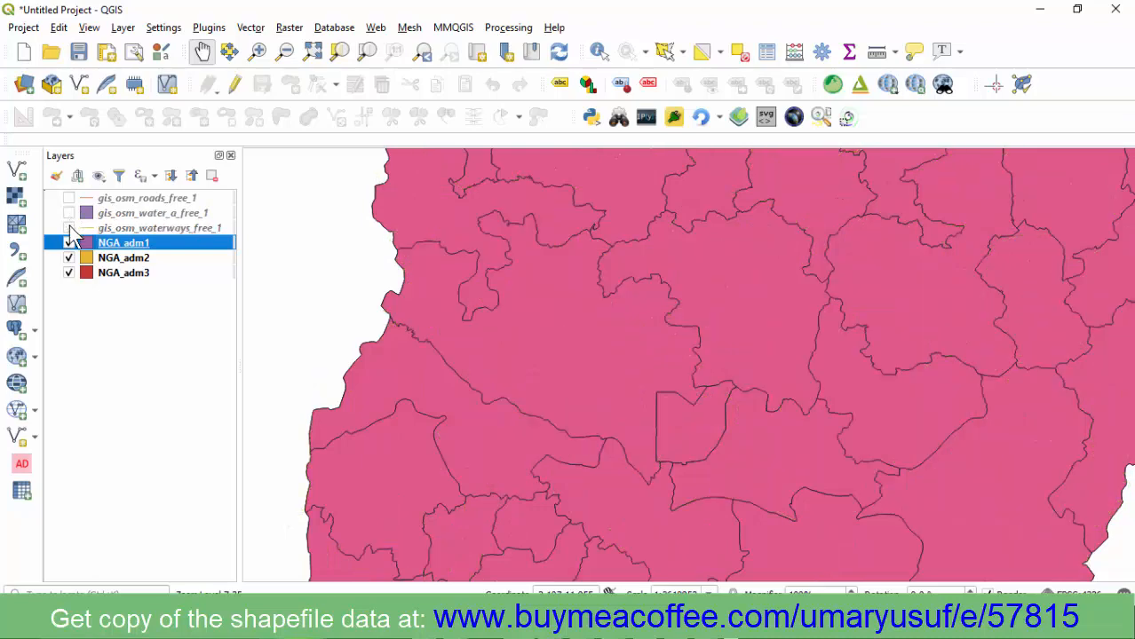
click(69, 228)
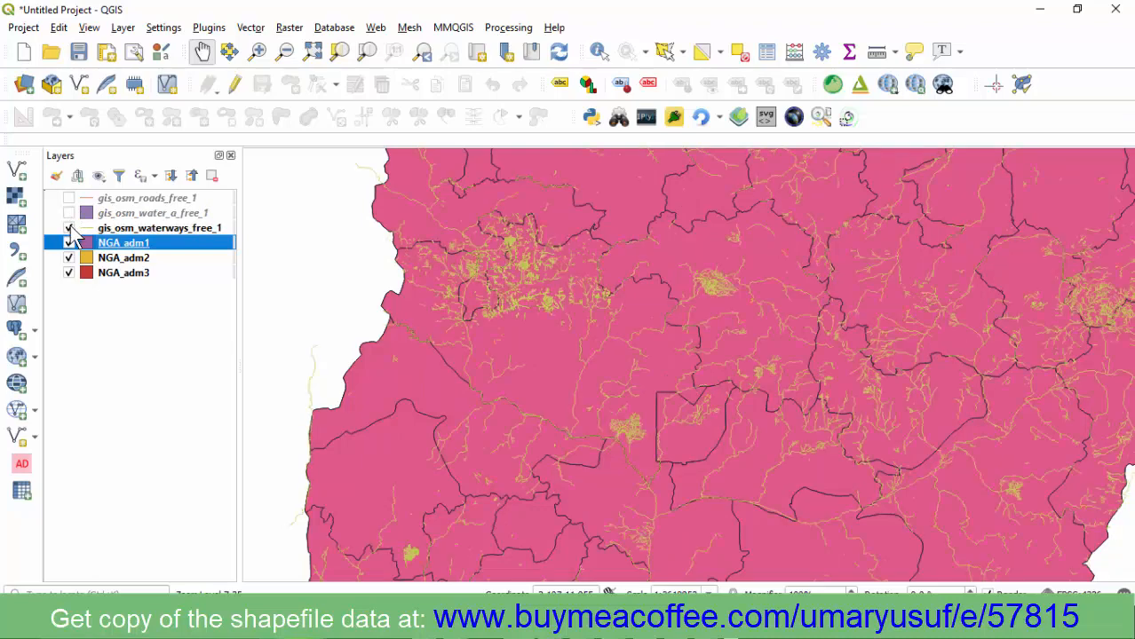
click(70, 244)
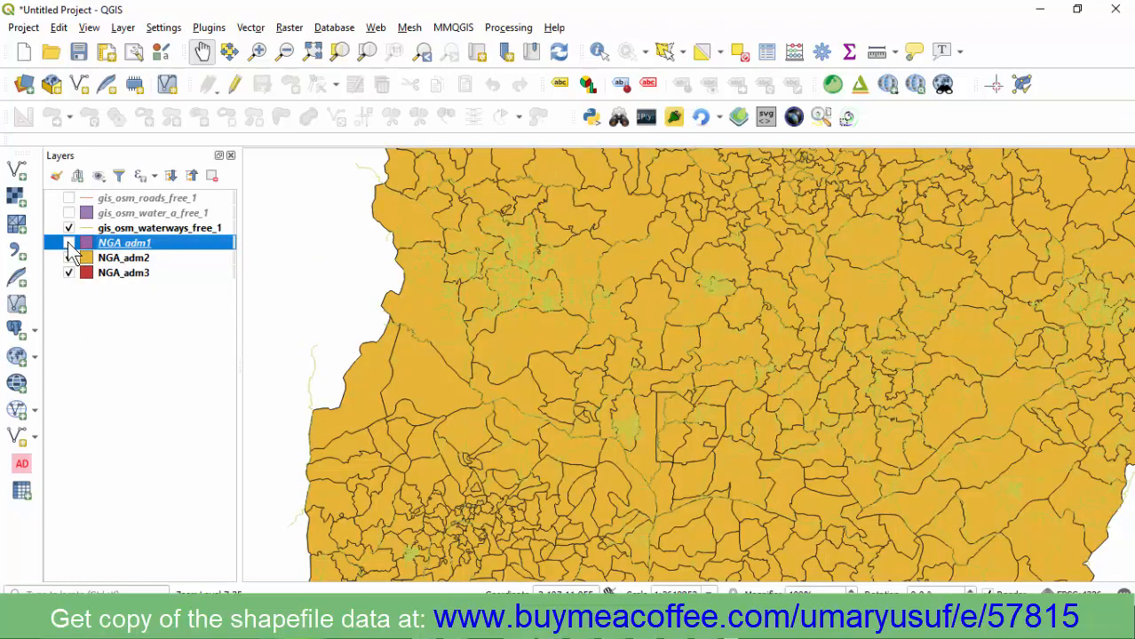
click(70, 243)
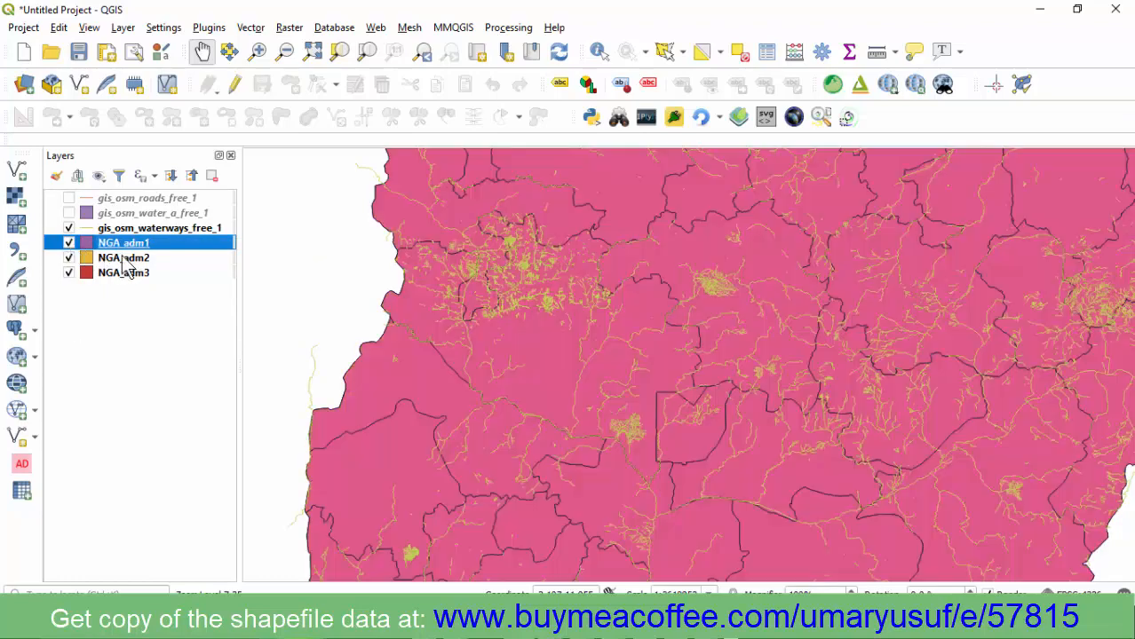
click(70, 259)
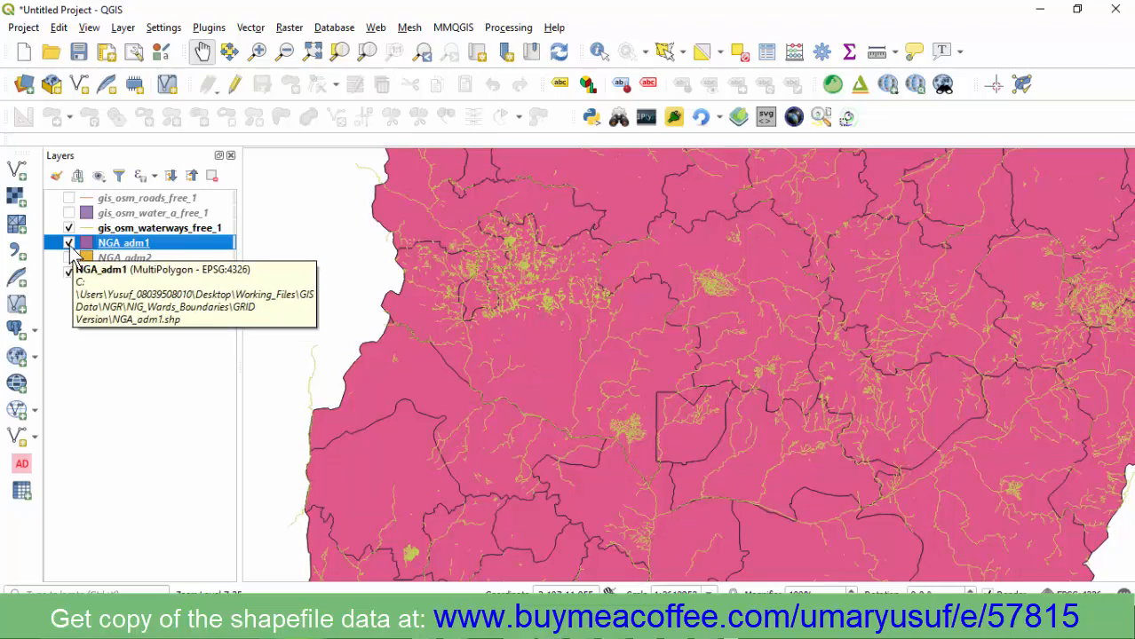
click(69, 242)
click(71, 258)
click(71, 258)
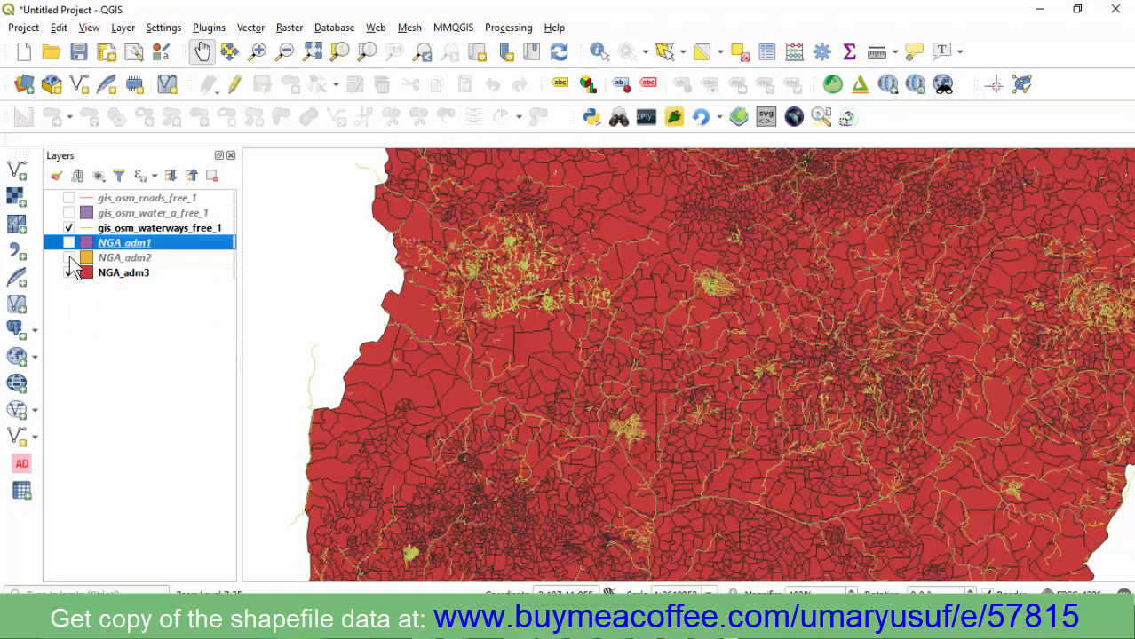
click(70, 272)
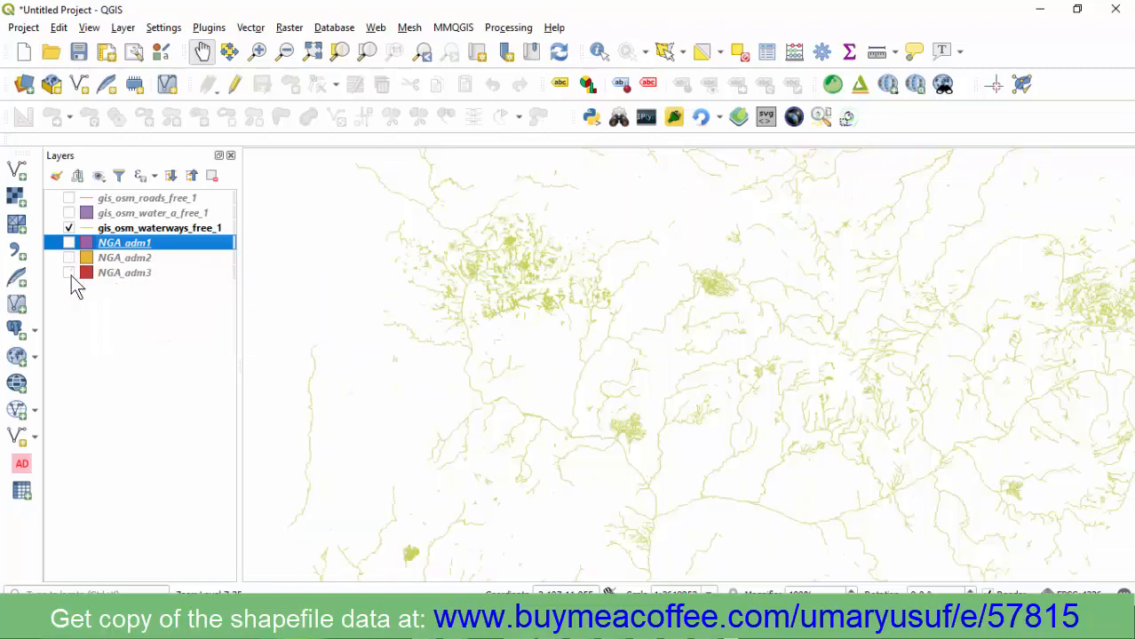
click(71, 273)
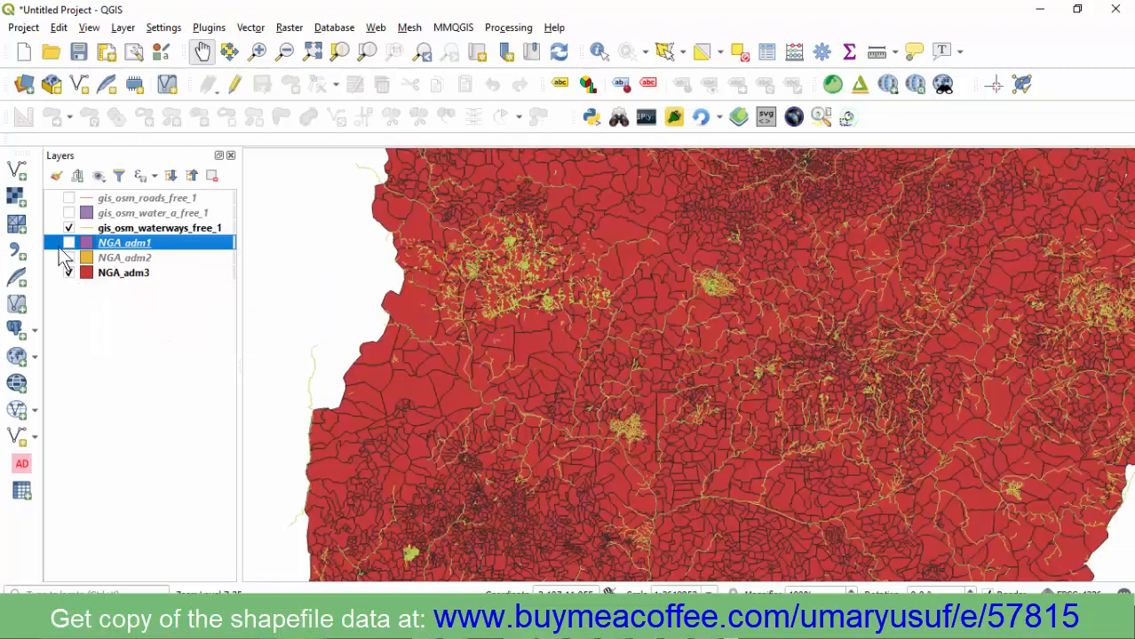
click(71, 258)
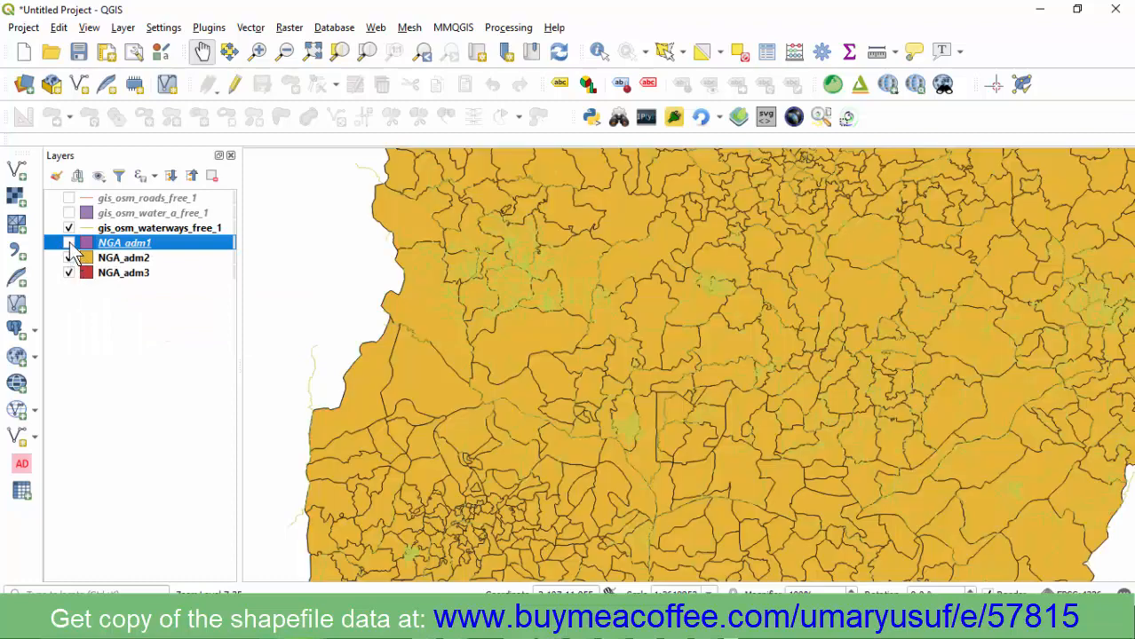
click(70, 244)
click(69, 214)
click(69, 198)
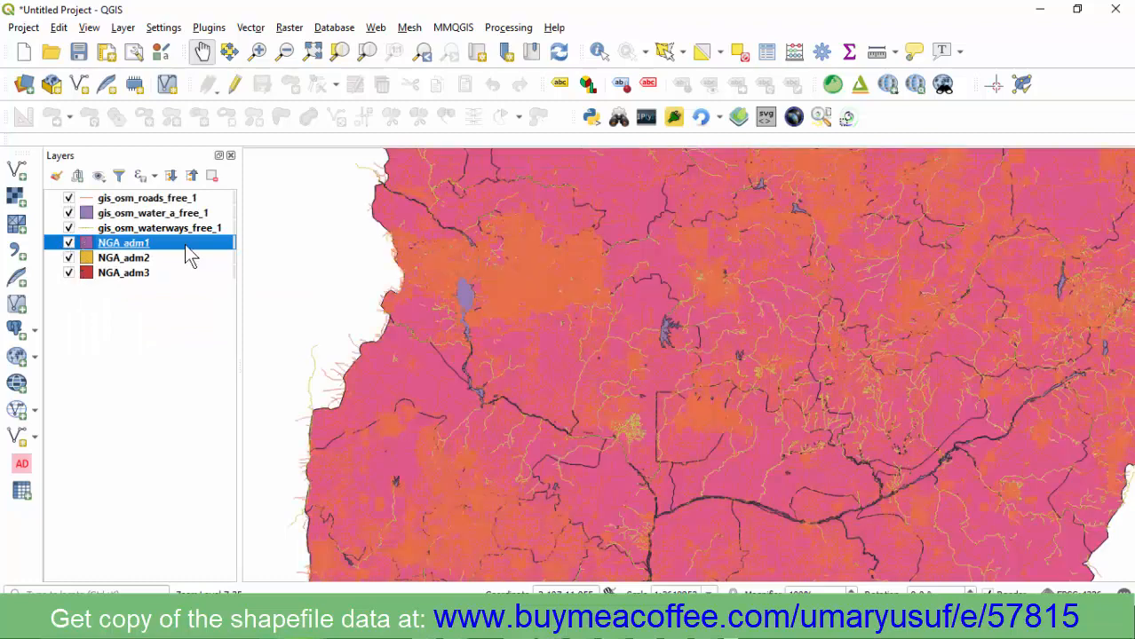
scroll(433, 330, down, 3)
scroll(432, 330, up, 2)
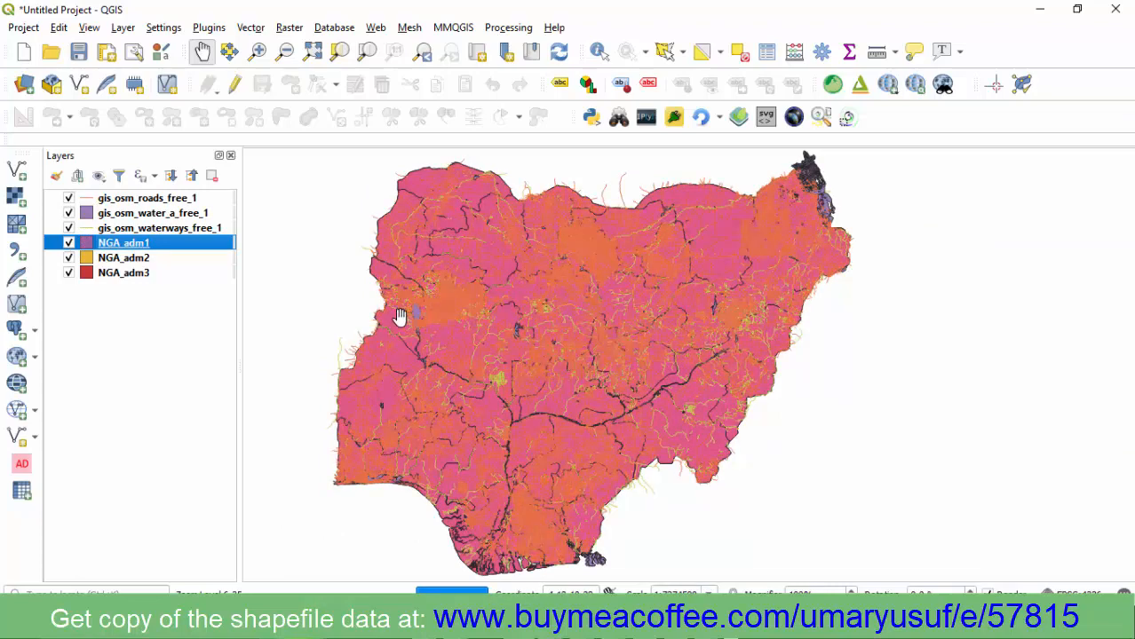
scroll(401, 317, up, 3)
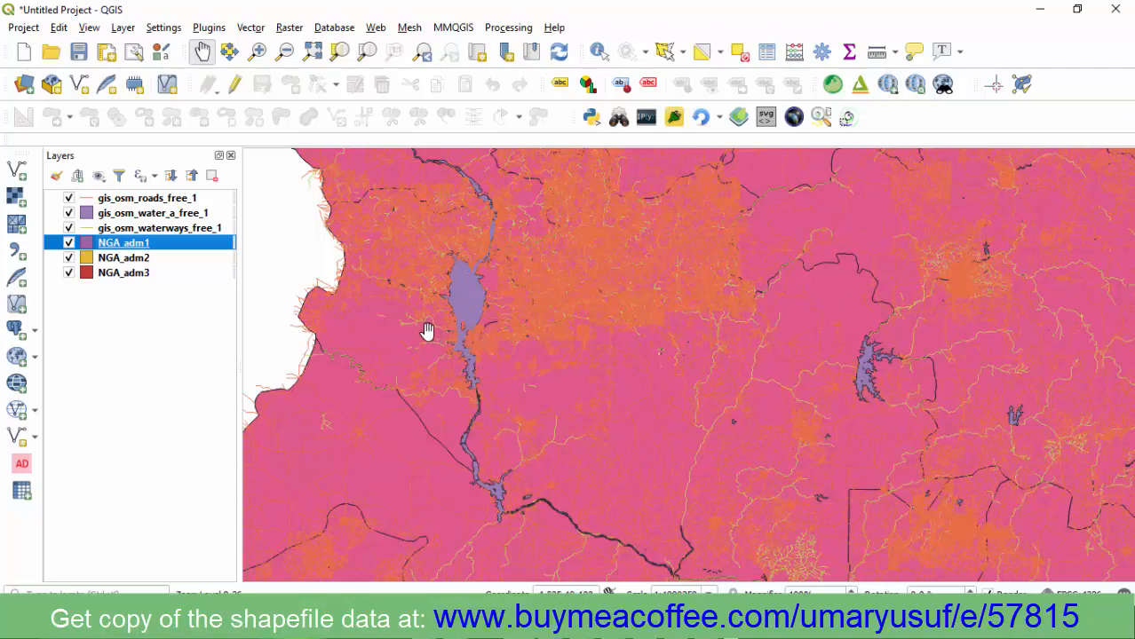
scroll(424, 333, down, 1)
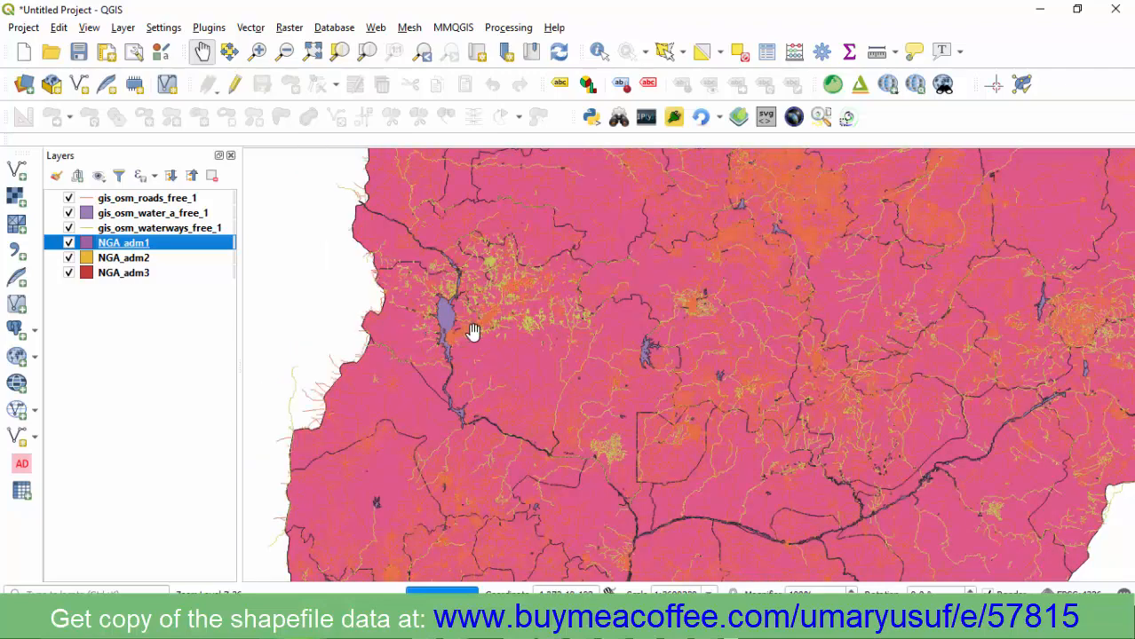
scroll(499, 351, up, 1)
scroll(499, 349, down, 1)
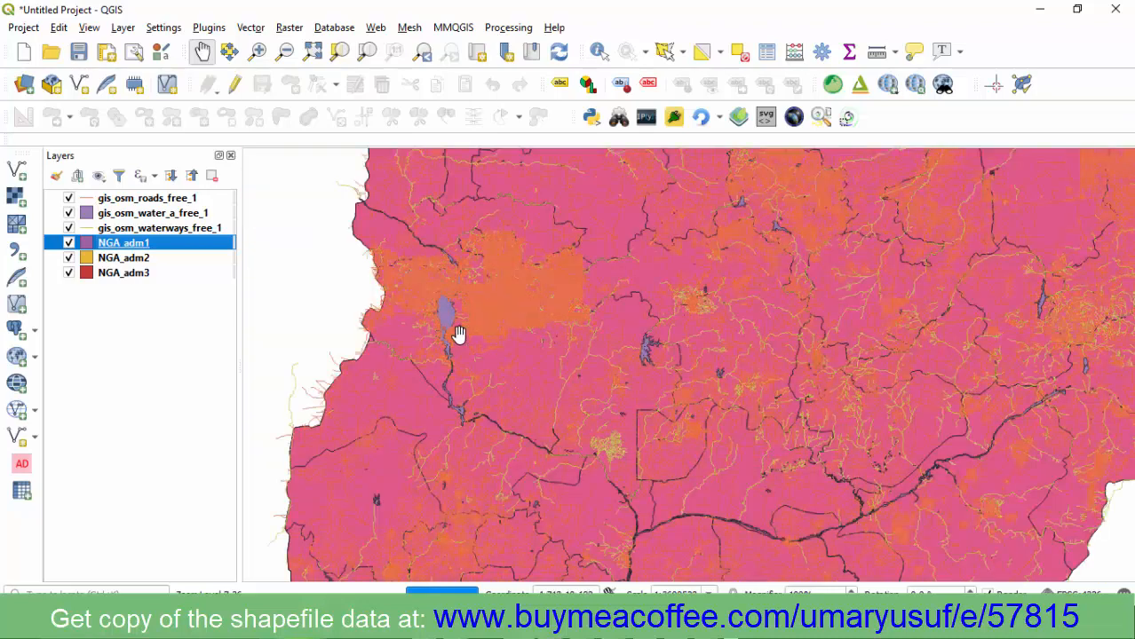
scroll(460, 334, down, 2)
scroll(468, 349, up, 1)
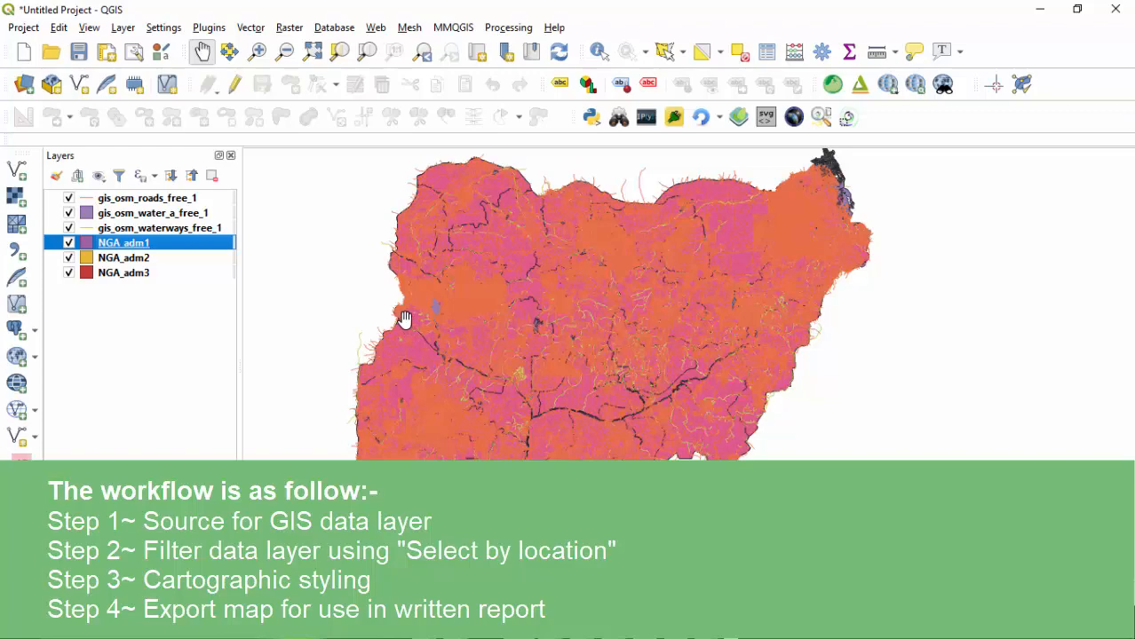
Pan around western Nigeria, toggle NGA_adm1 off and on, and hide the OSM waterways layer.
scroll(440, 312, up, 3)
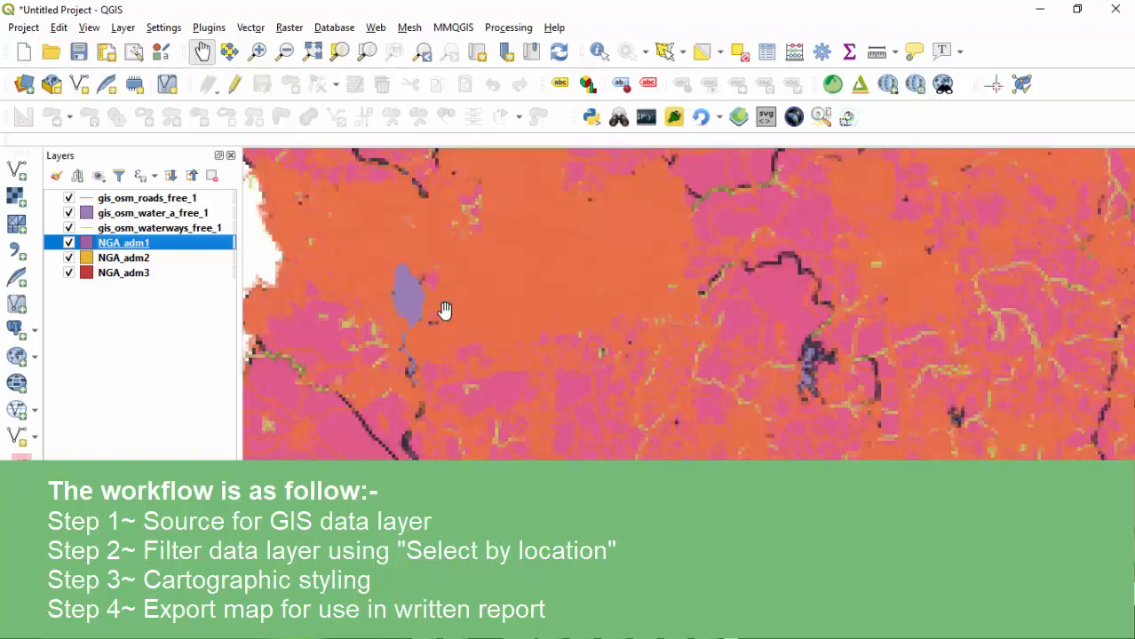
drag(493, 316, 493, 316)
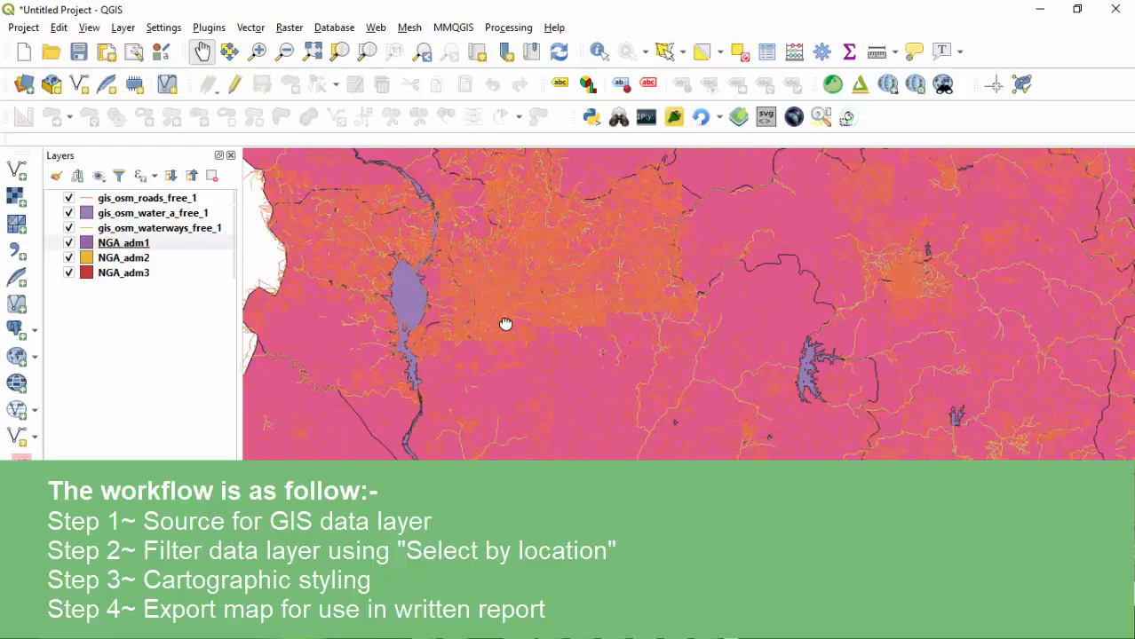
scroll(509, 325, down, 2)
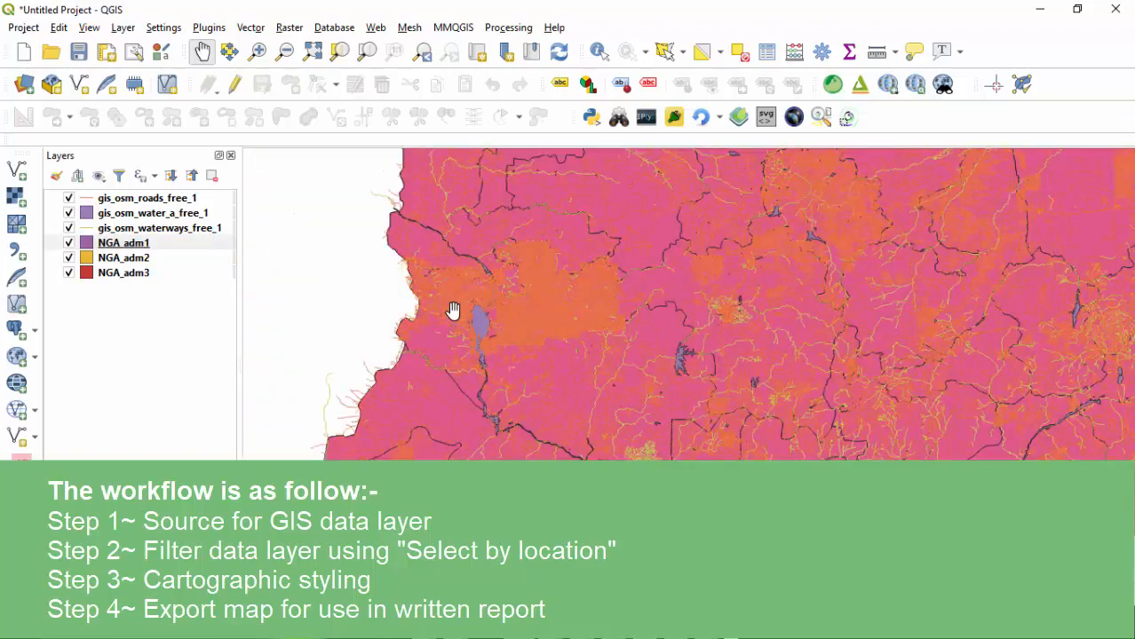
scroll(449, 304, down, 2)
scroll(448, 304, up, 3)
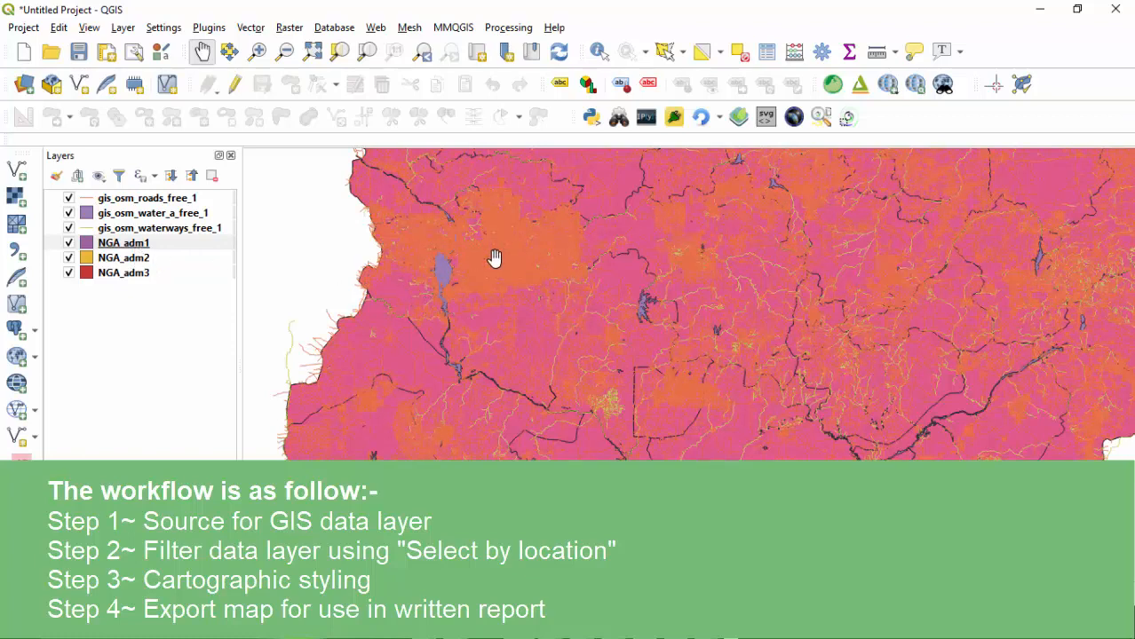
click(69, 244)
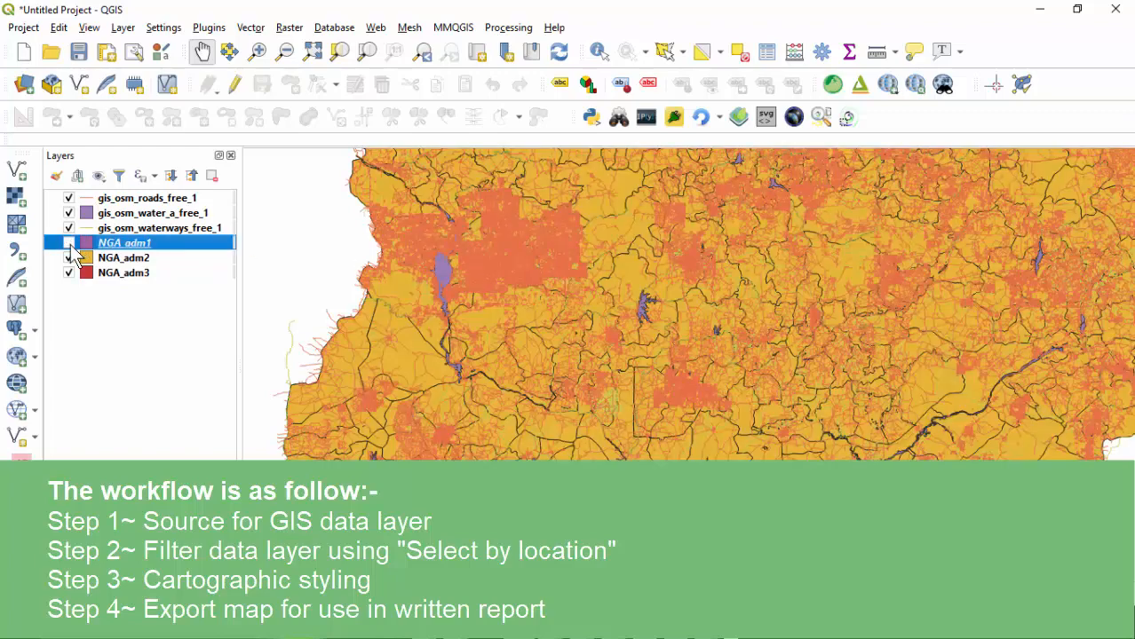
click(69, 244)
click(69, 228)
Hide the OSM water areas, OSM roads, NGA_adm2 and NGA_adm3 layers.
click(69, 213)
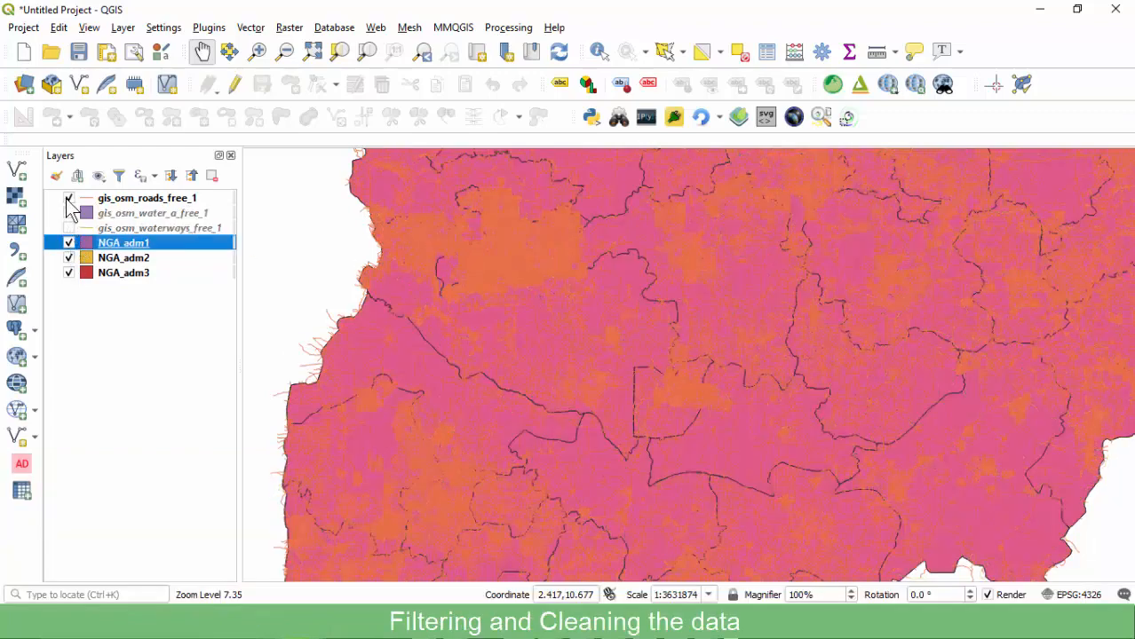
click(70, 198)
click(70, 259)
click(69, 273)
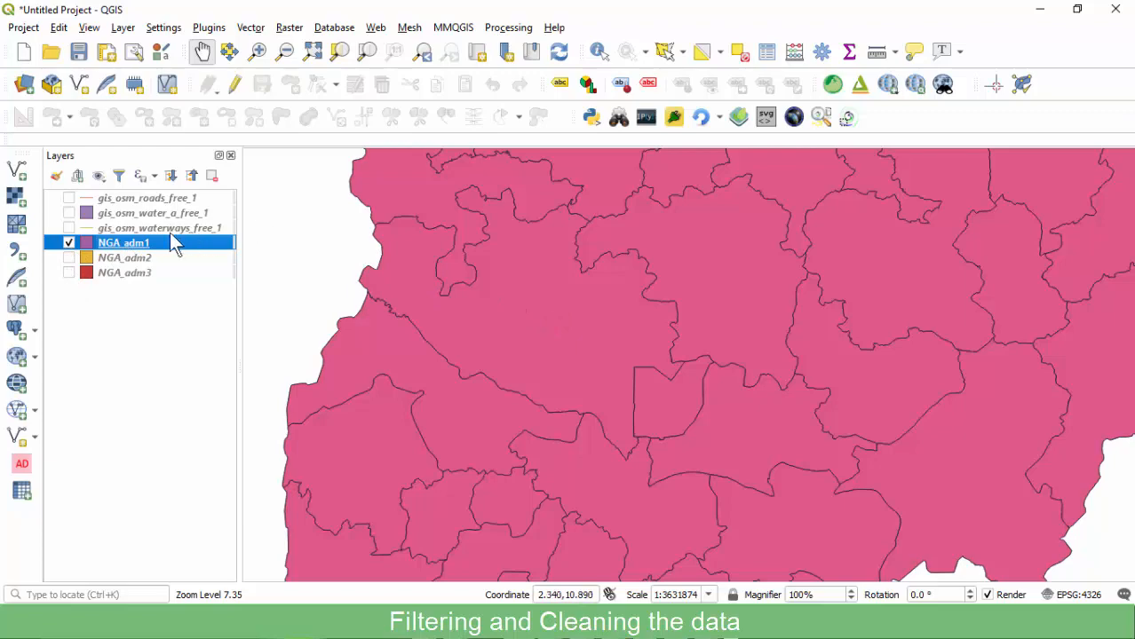
In the NGA_adm1 attribute table, sort by state_name and select the Niger record.
right_click(129, 250)
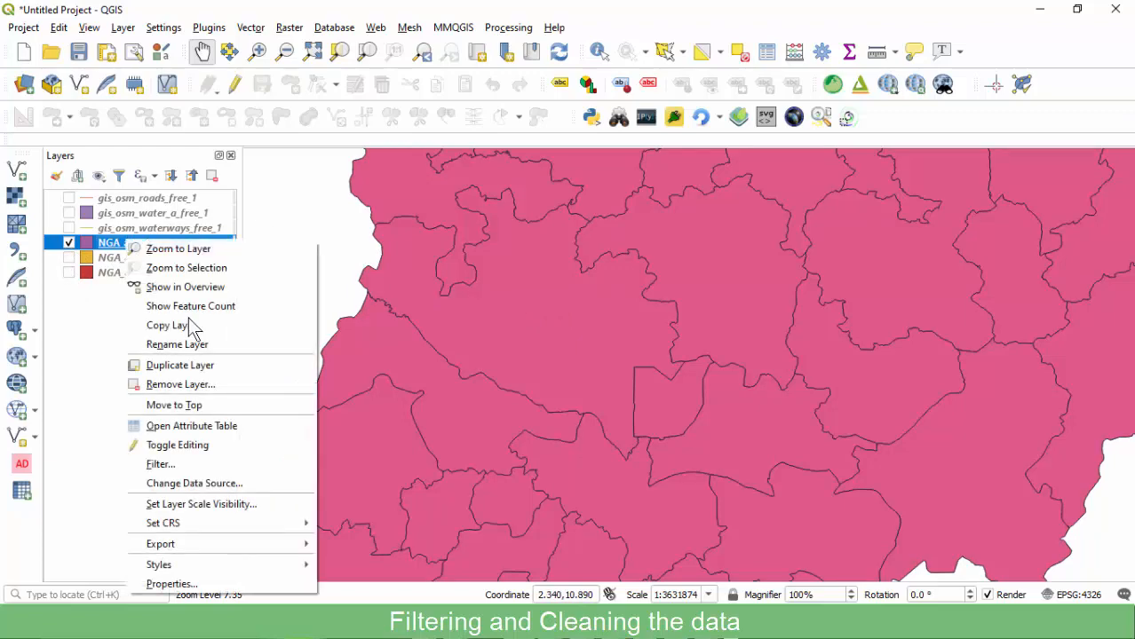
click(170, 426)
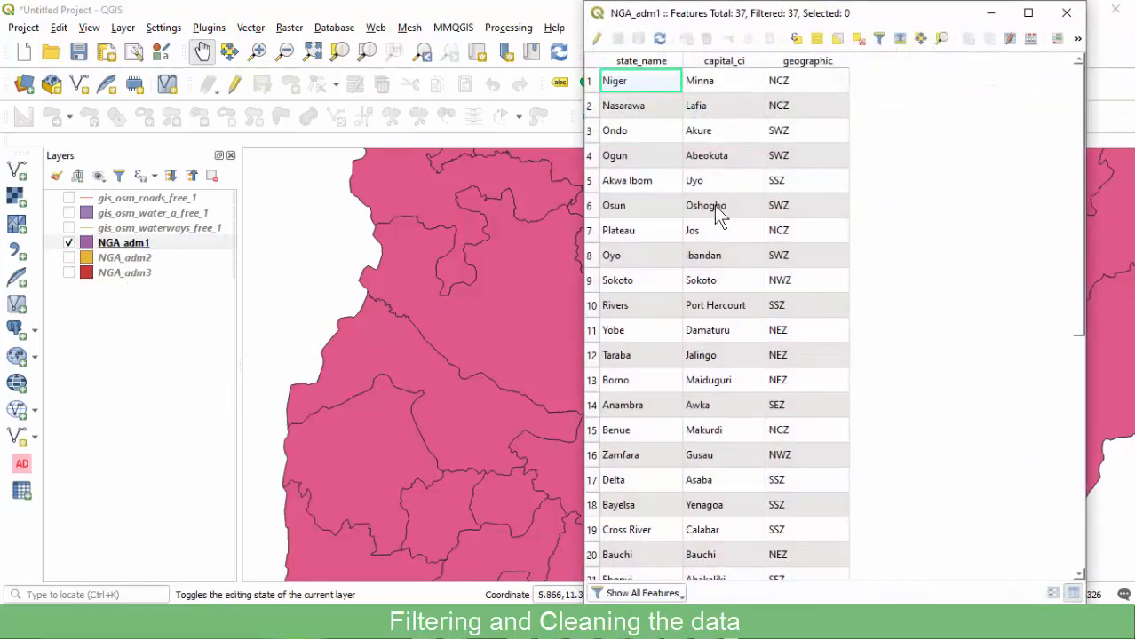
click(646, 63)
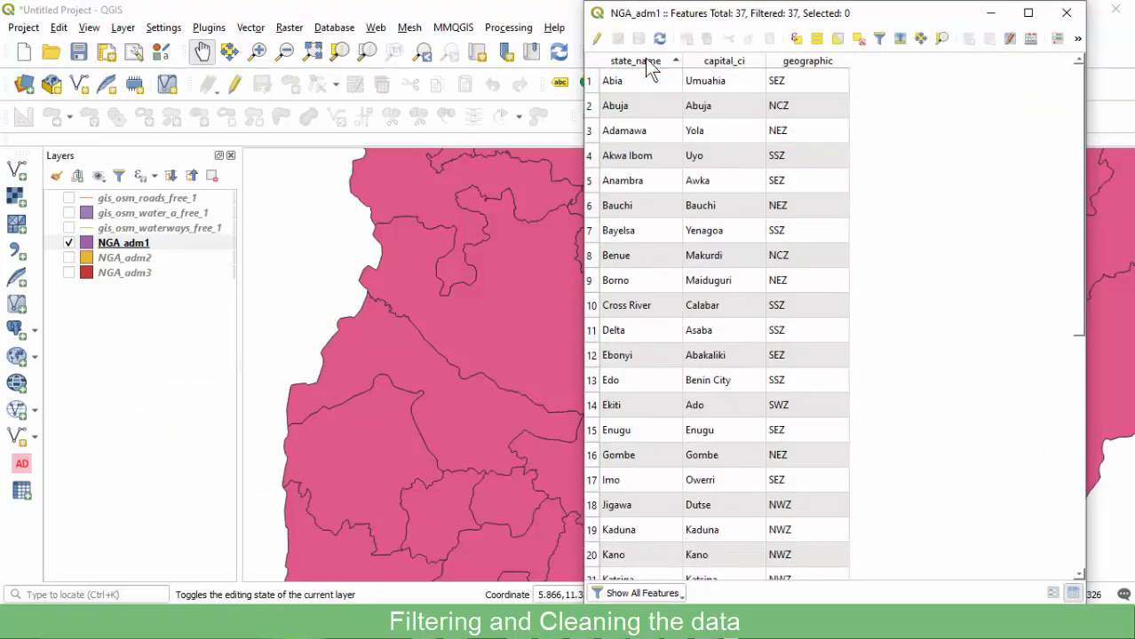
click(647, 62)
scroll(668, 213, down, 5)
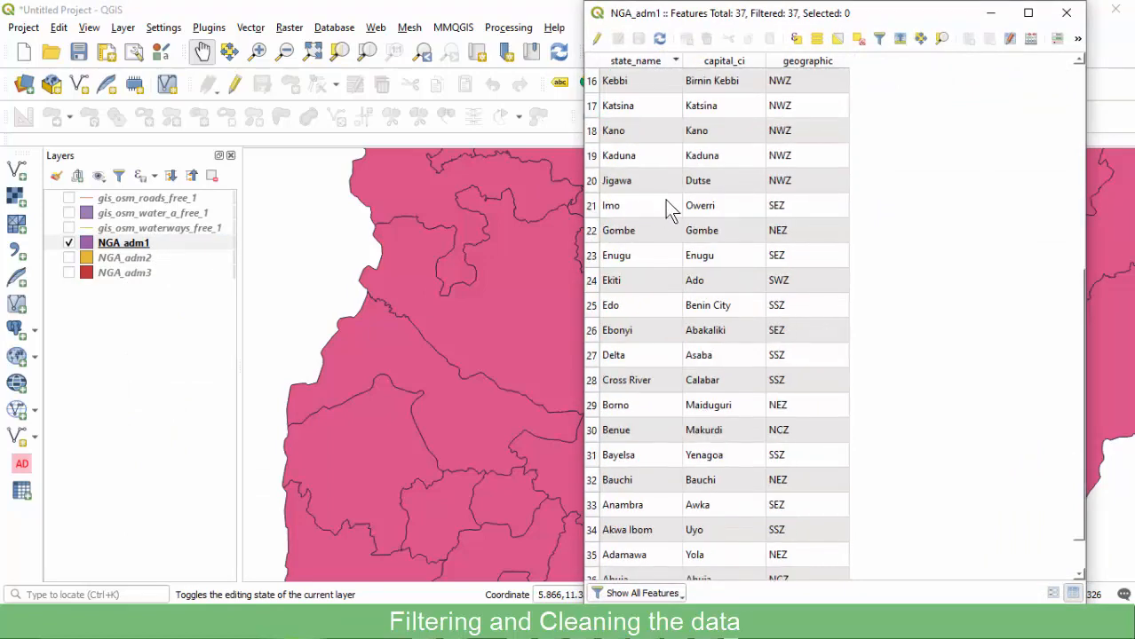
scroll(647, 165, up, 3)
click(619, 179)
click(591, 181)
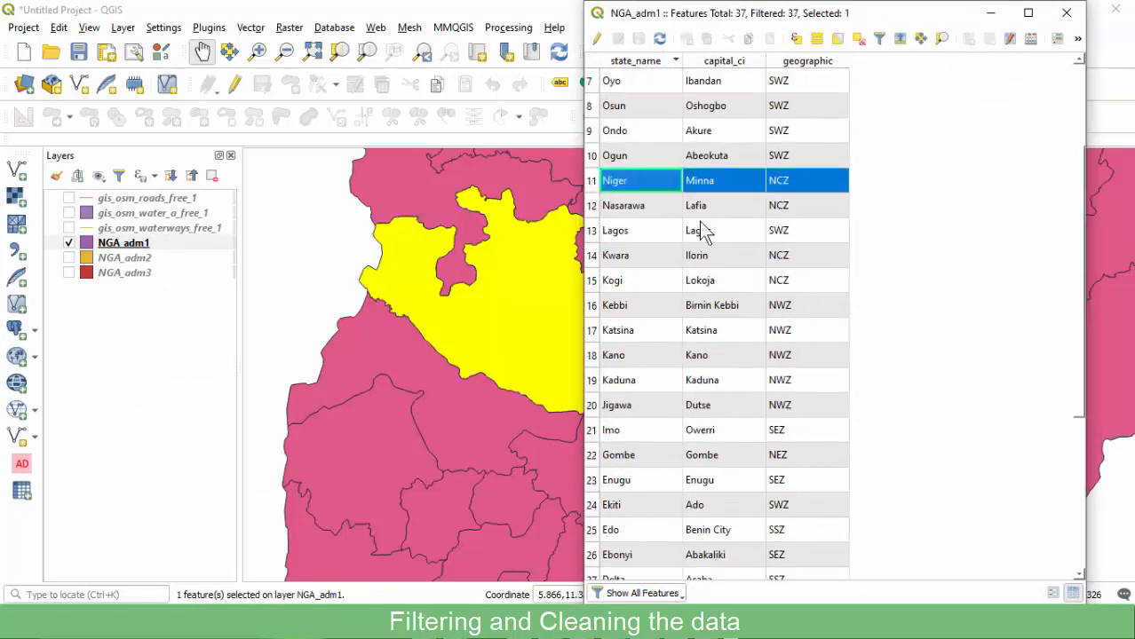
drag(924, 25, 1062, 40)
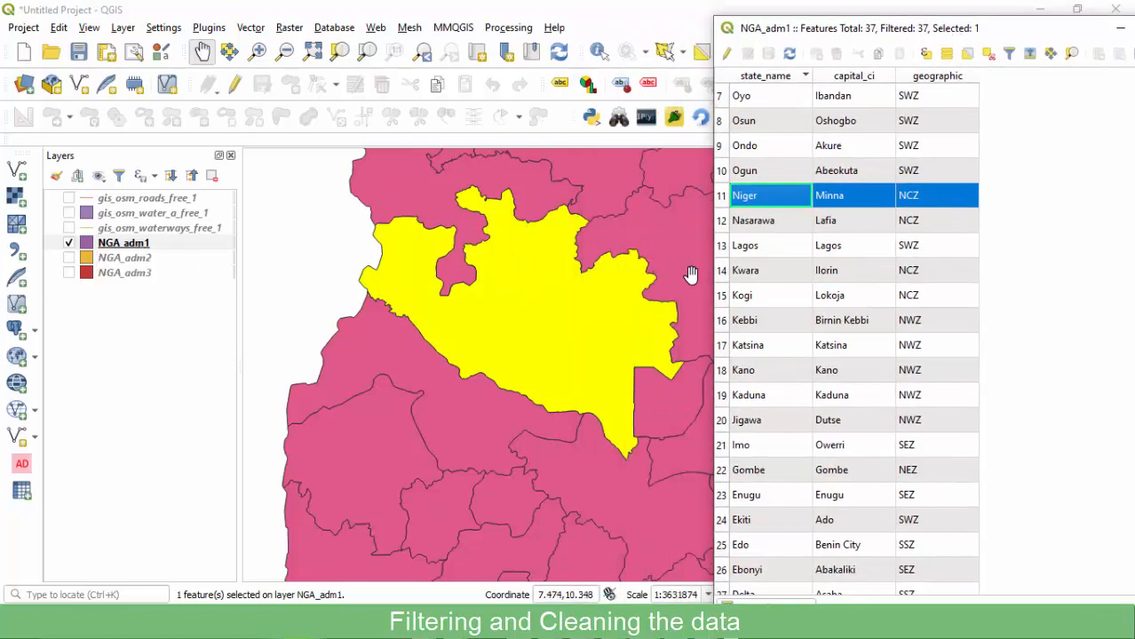
drag(883, 36, 744, 20)
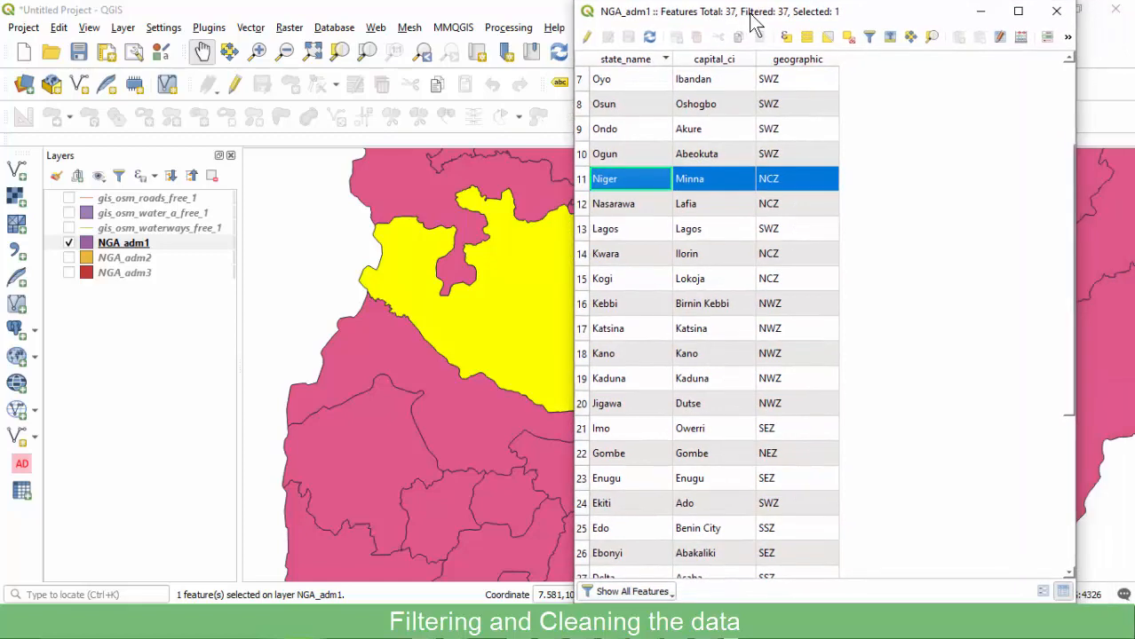
click(1059, 16)
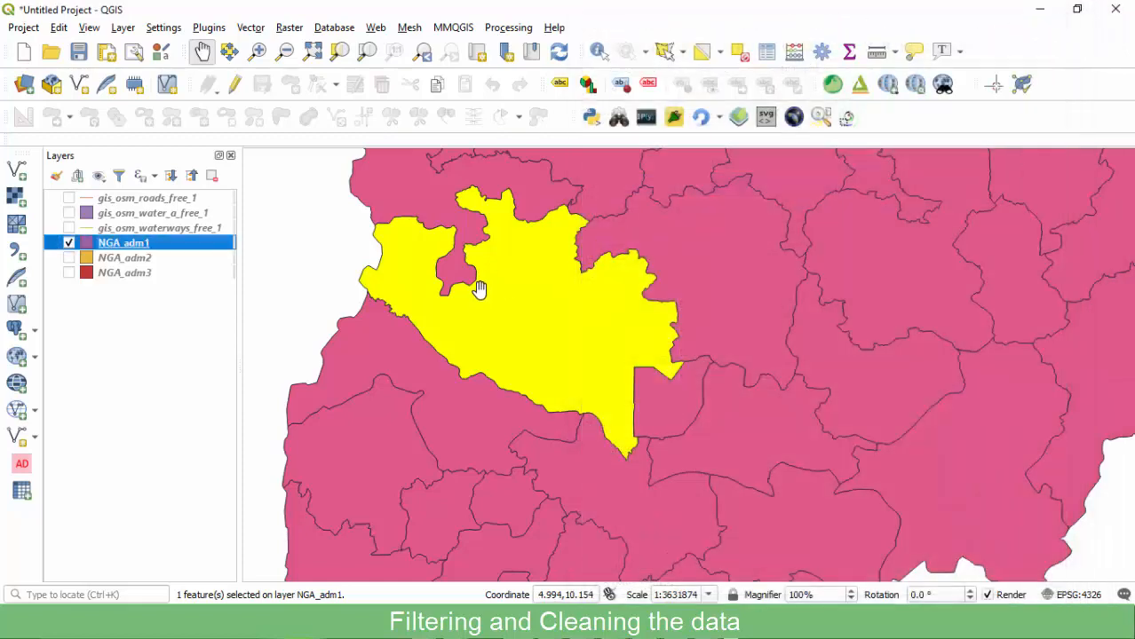
scroll(497, 320, down, 5)
scroll(504, 312, up, 1)
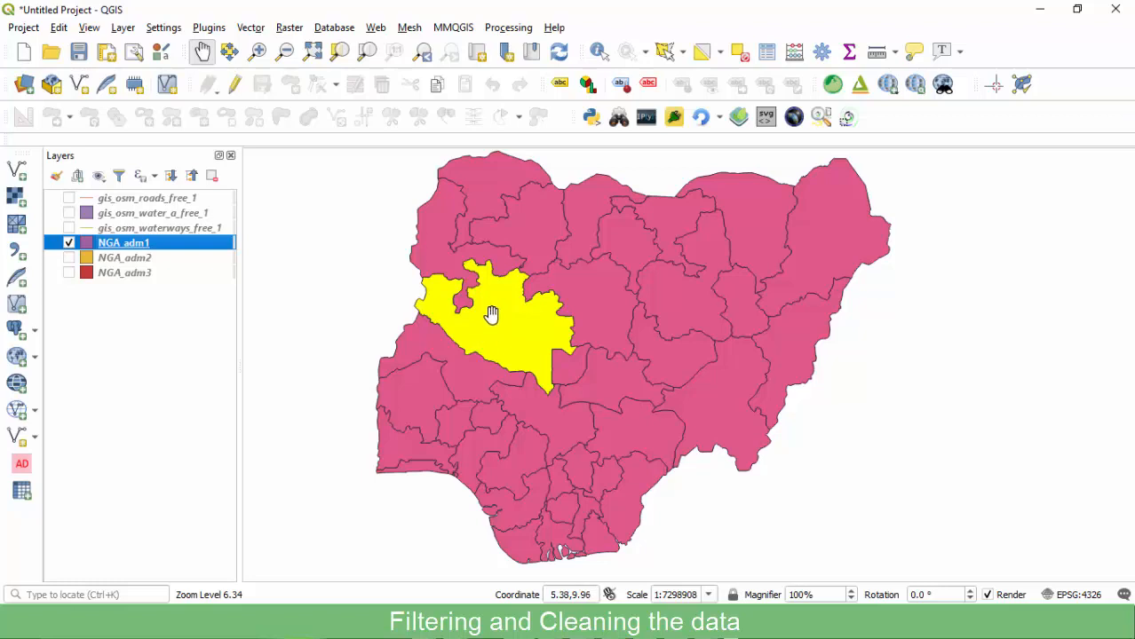
scroll(491, 317, up, 1)
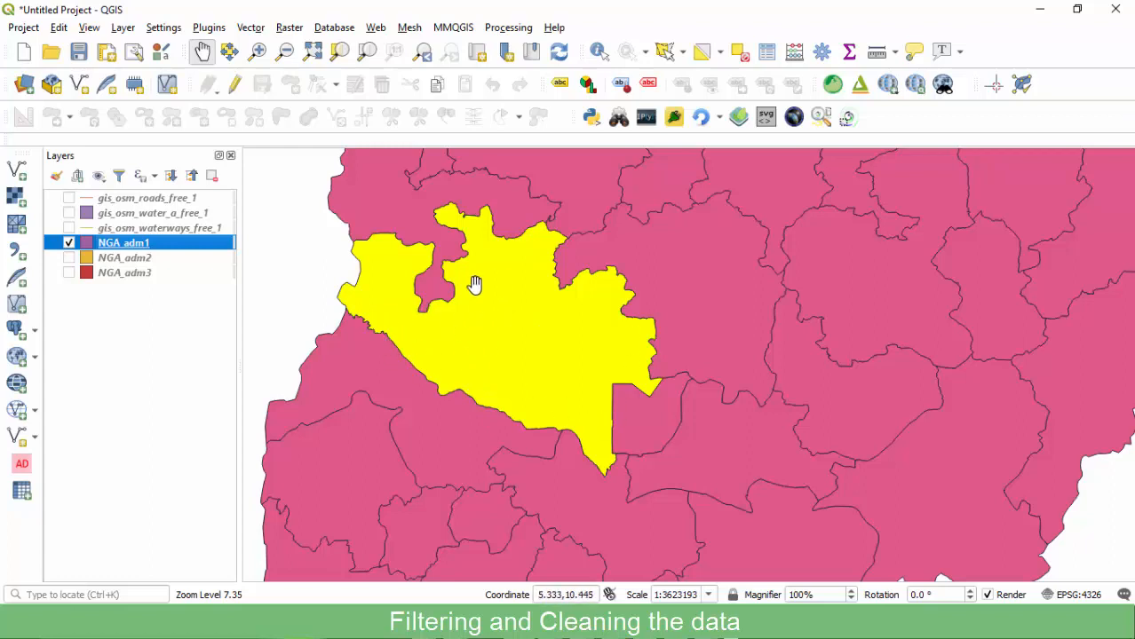
scroll(480, 362, down, 1)
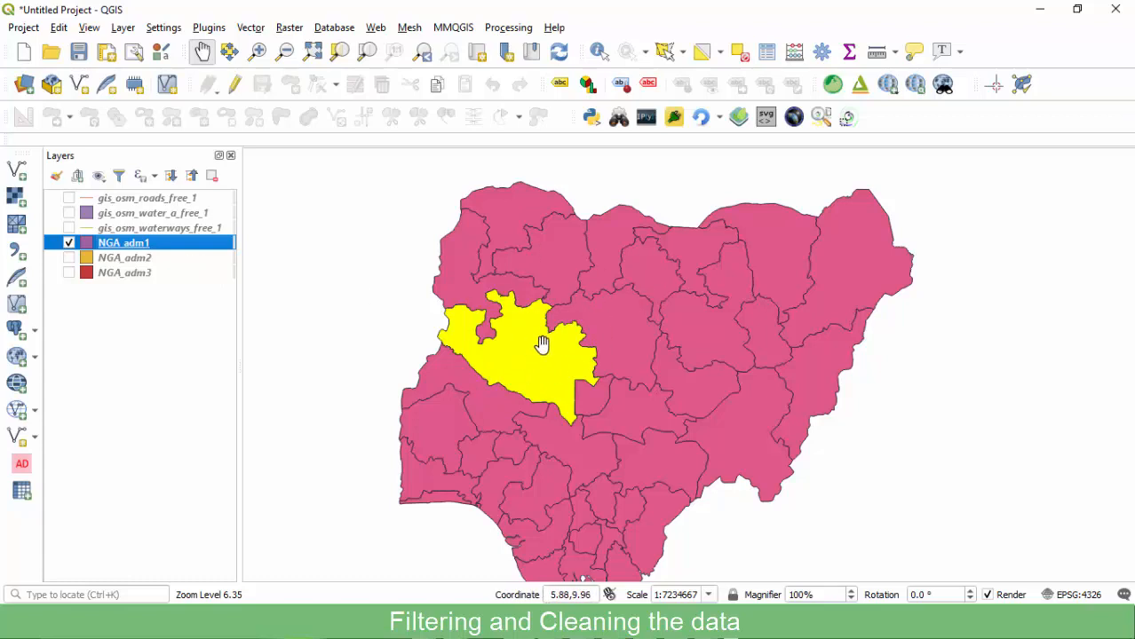
scroll(544, 346, up, 1)
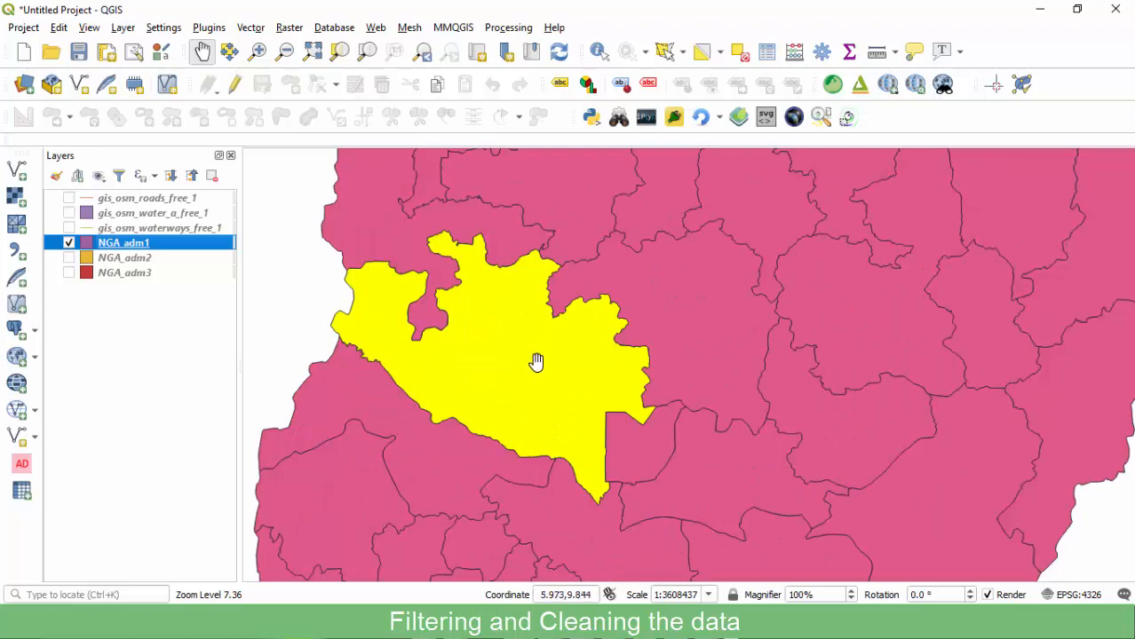
scroll(535, 362, down, 1)
scroll(533, 361, up, 1)
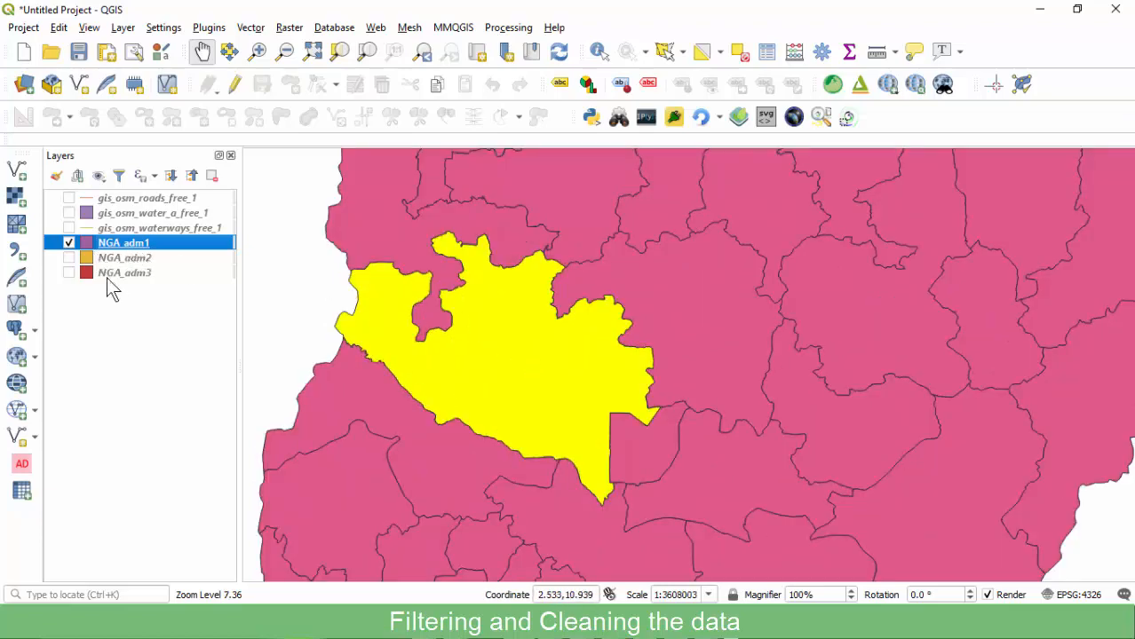
scroll(426, 297, down, 1)
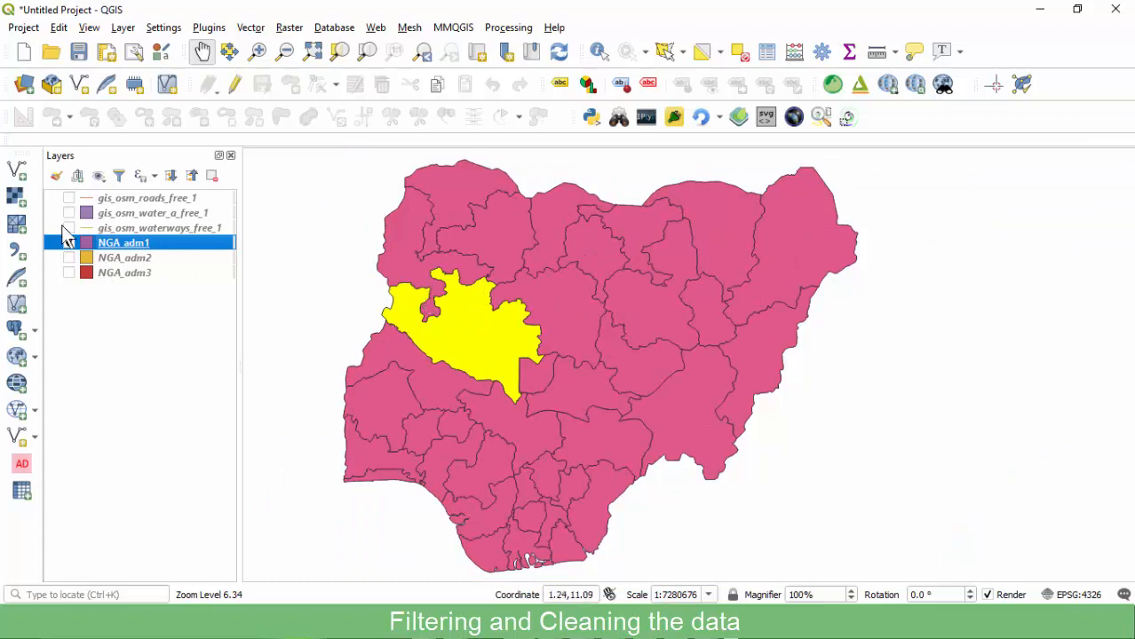
click(70, 244)
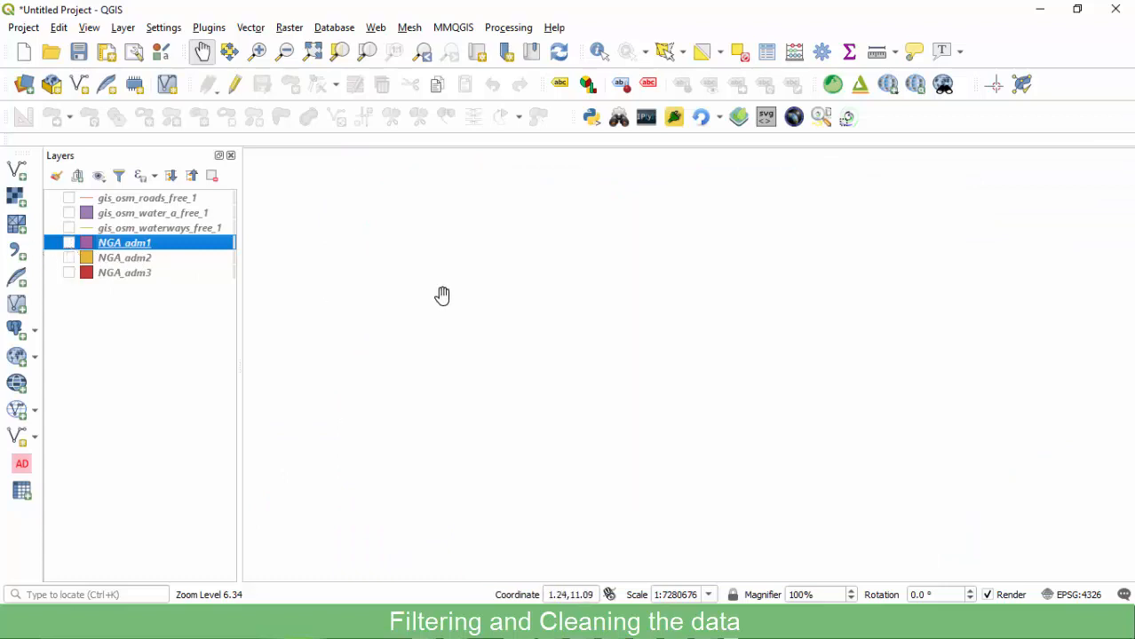
key(space)
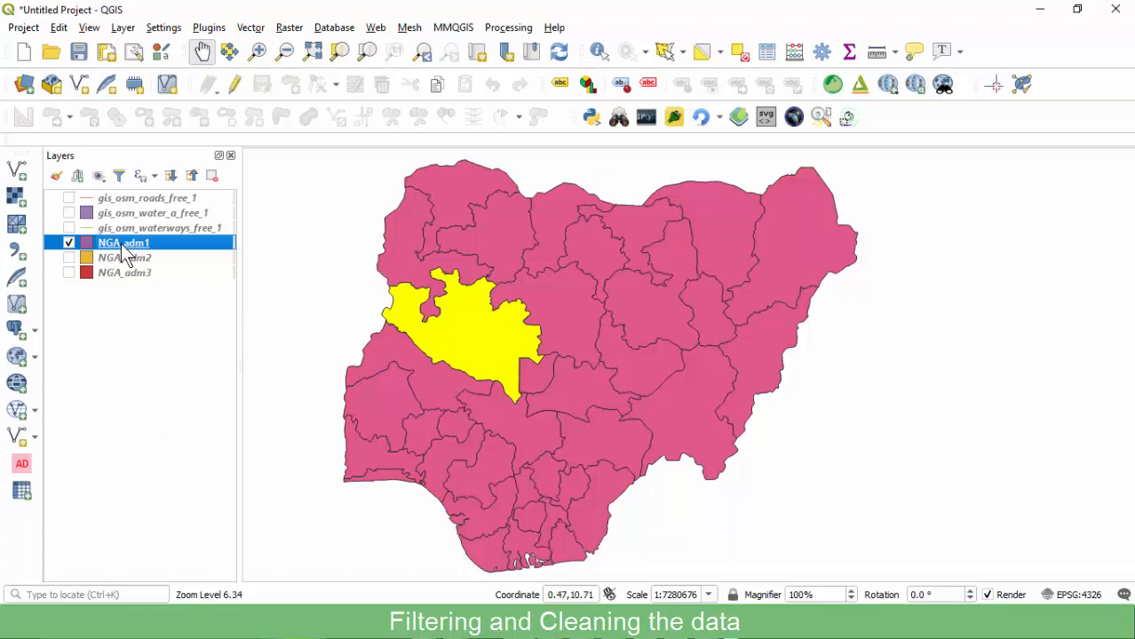
Export only the selected Niger feature of NGA_adm1 as an ESRI Shapefile.
right_click(124, 251)
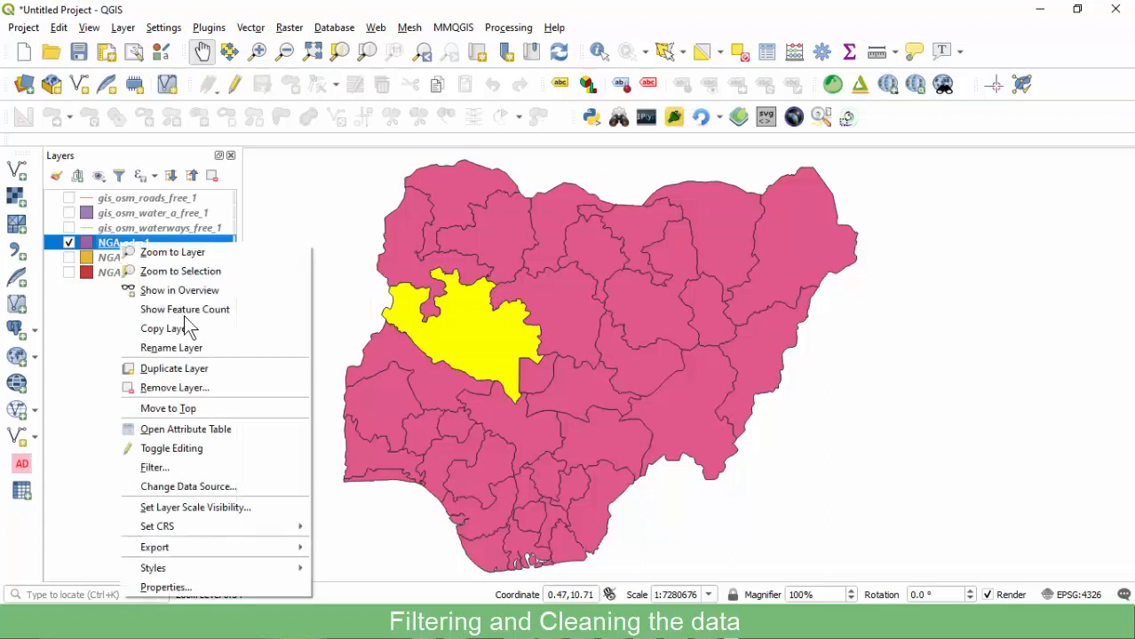
mouse_move(160, 548)
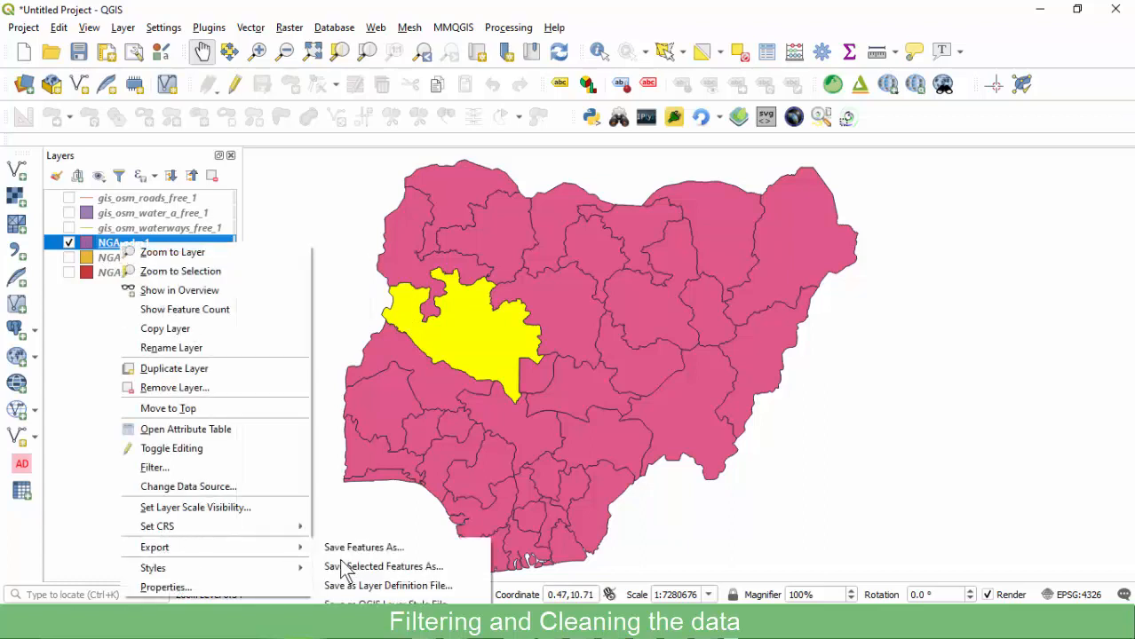
click(410, 567)
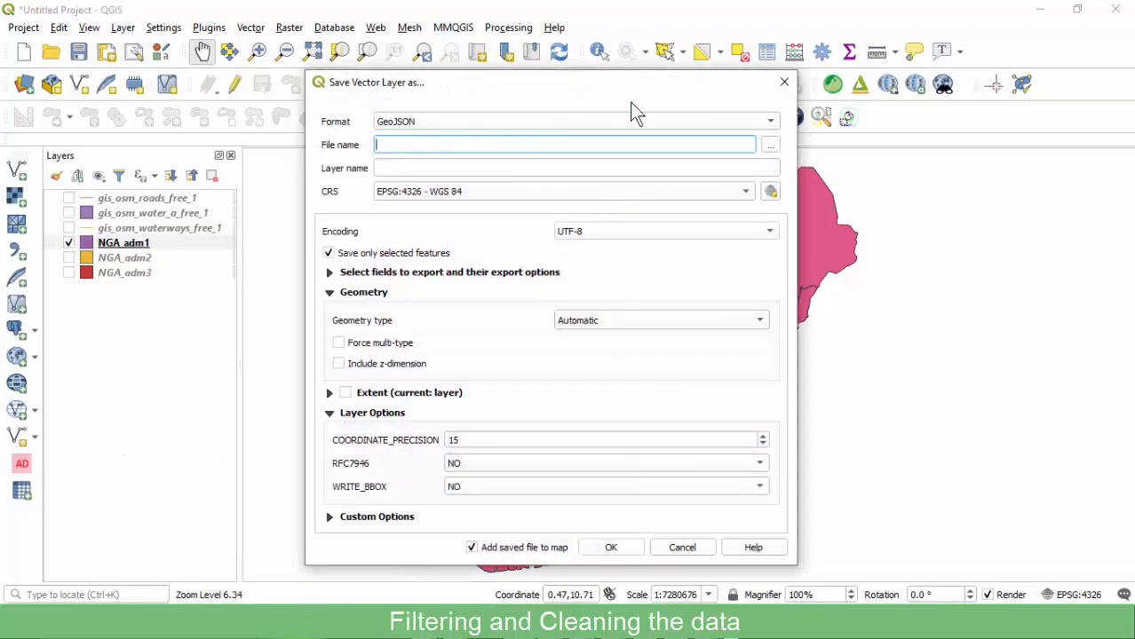
click(594, 120)
click(435, 30)
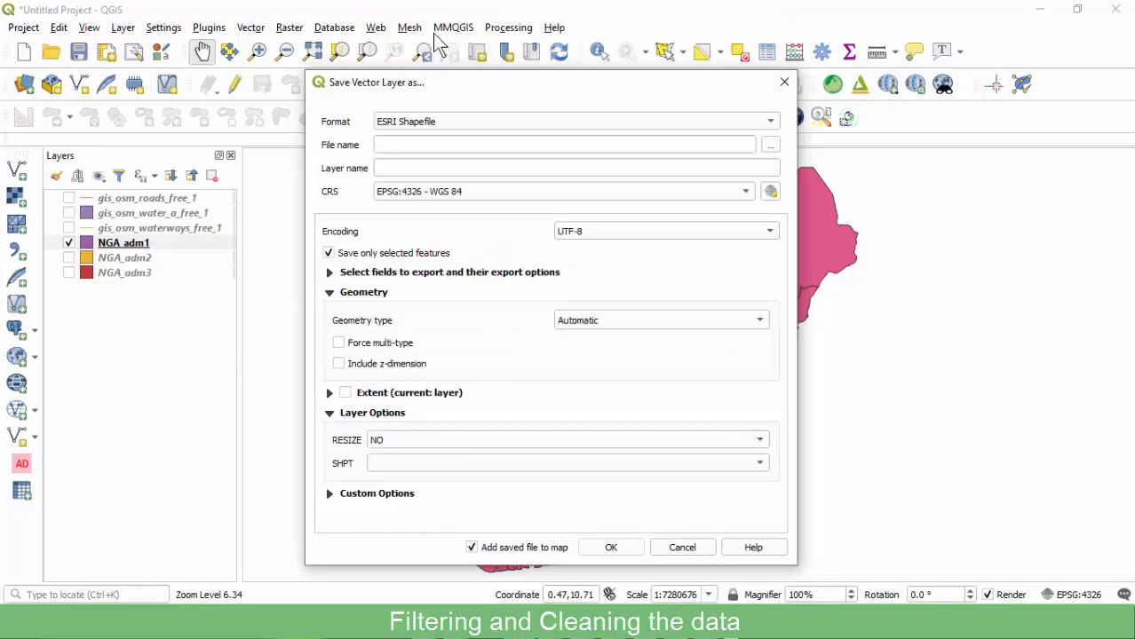
Save the output as 'Niger State' in the Map of StudyArea SHP folder and run the export.
click(770, 146)
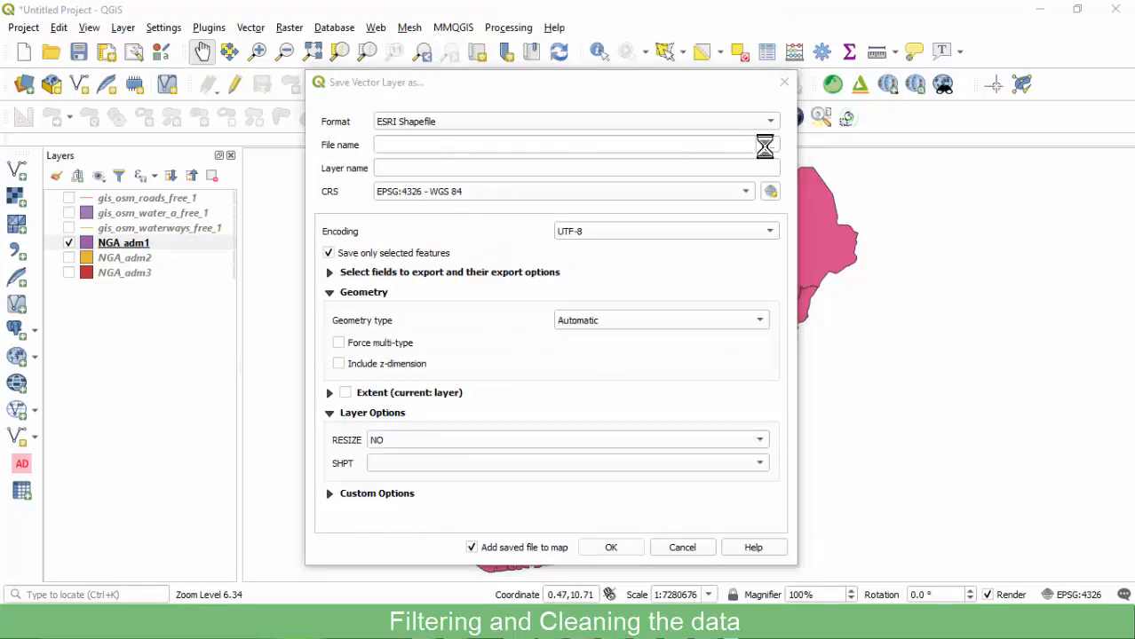
click(588, 142)
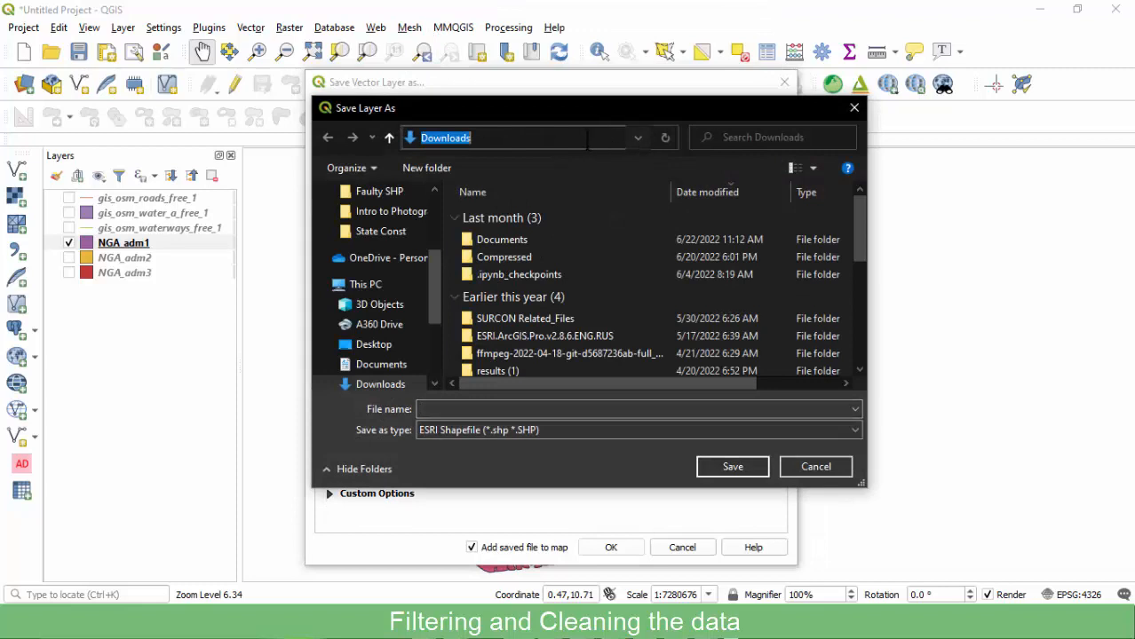
key(ctrl+v)
key(Return)
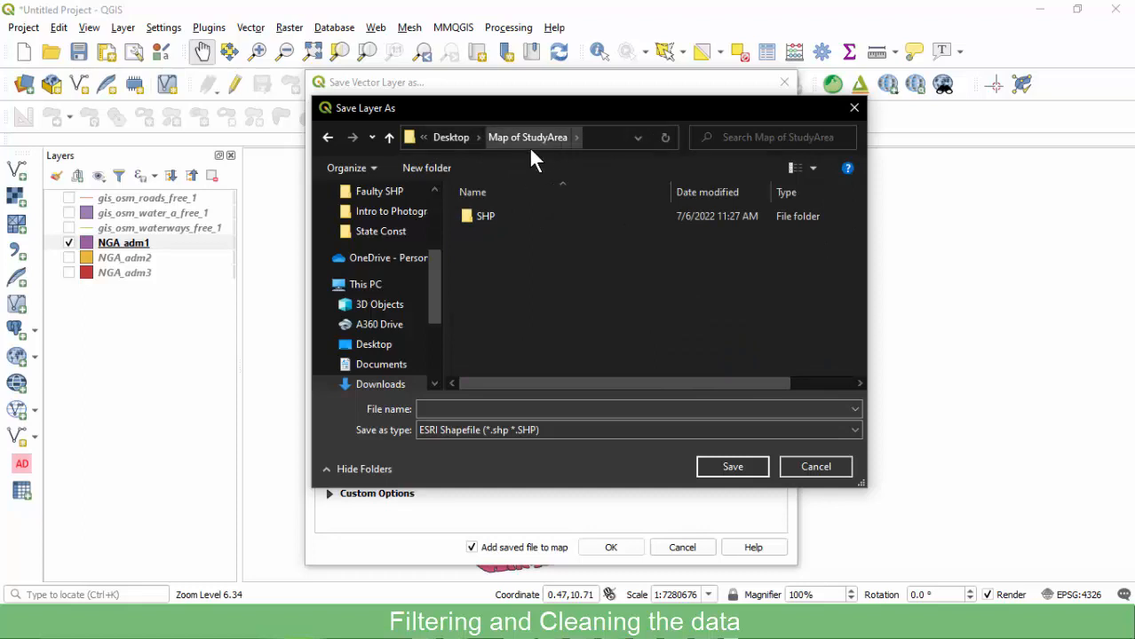
double_click(487, 216)
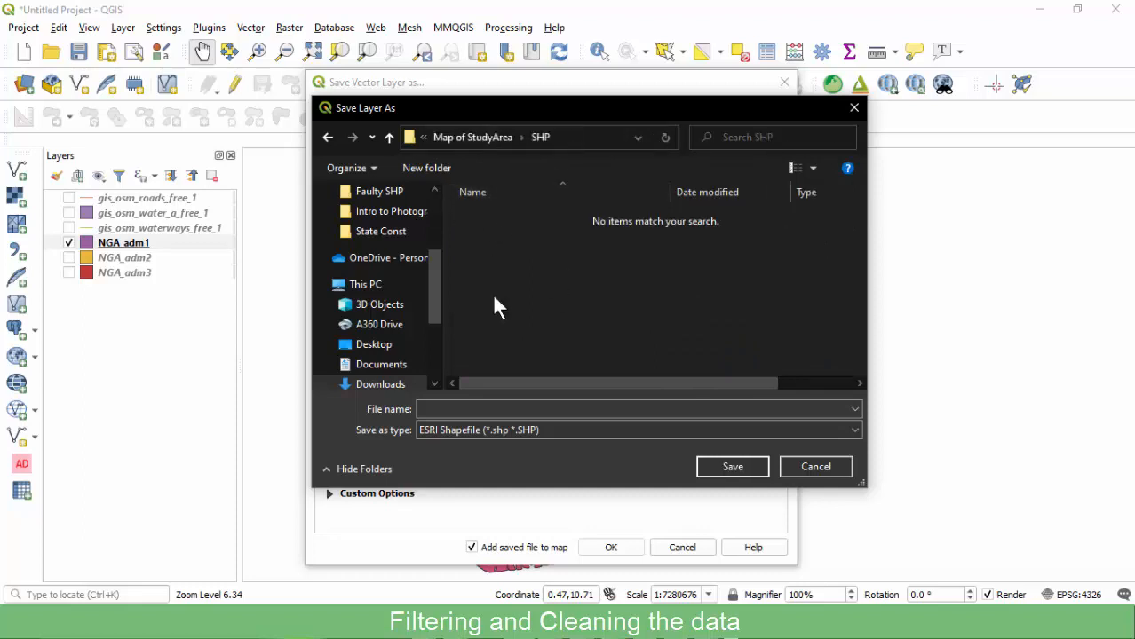
click(455, 411)
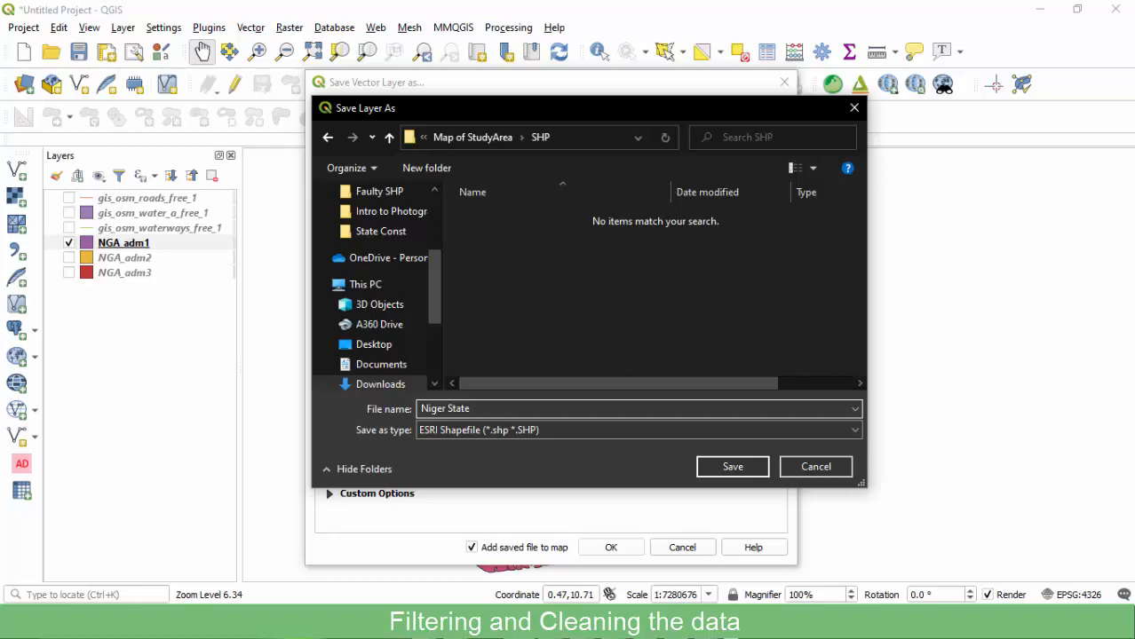
click(736, 471)
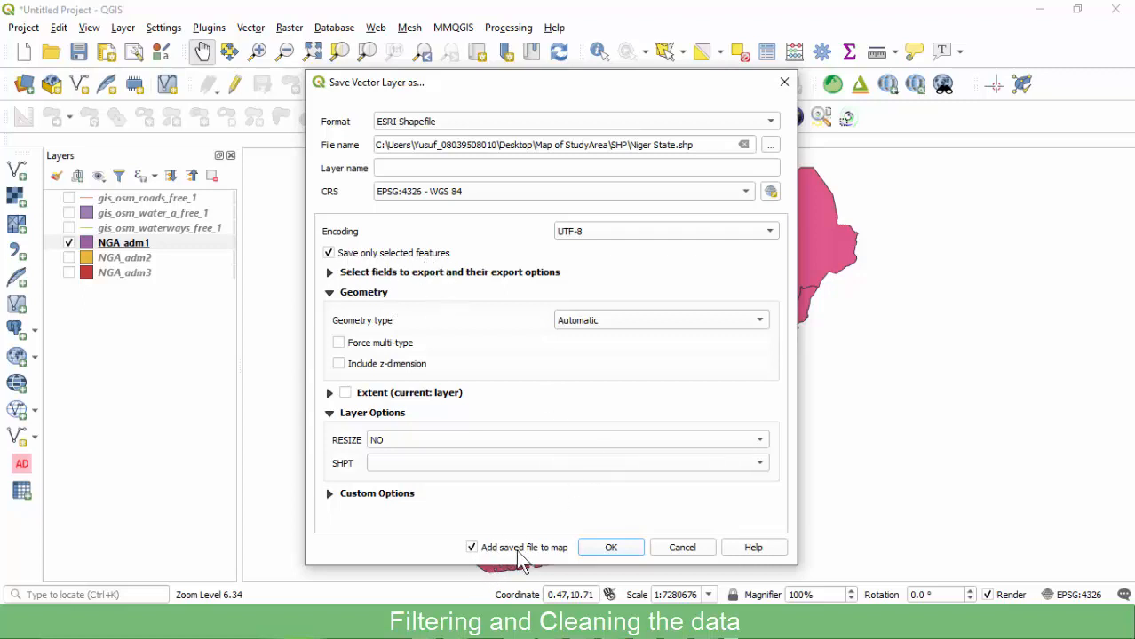
click(613, 550)
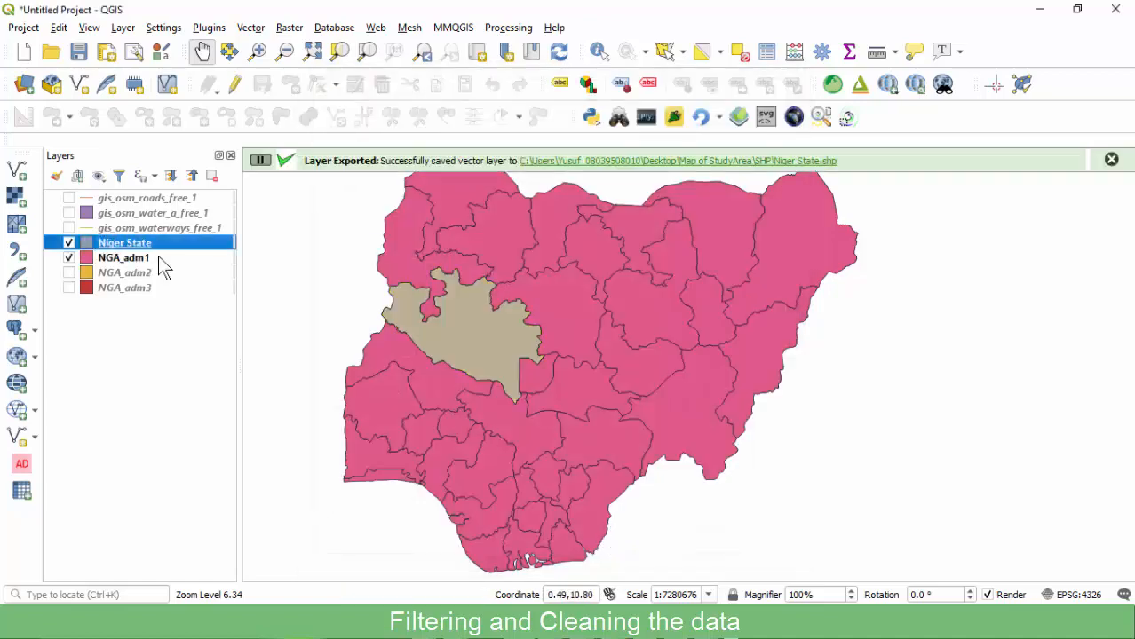
Move the Niger State layer to the top and clear the NGA_adm1 selection.
drag(120, 250, 147, 202)
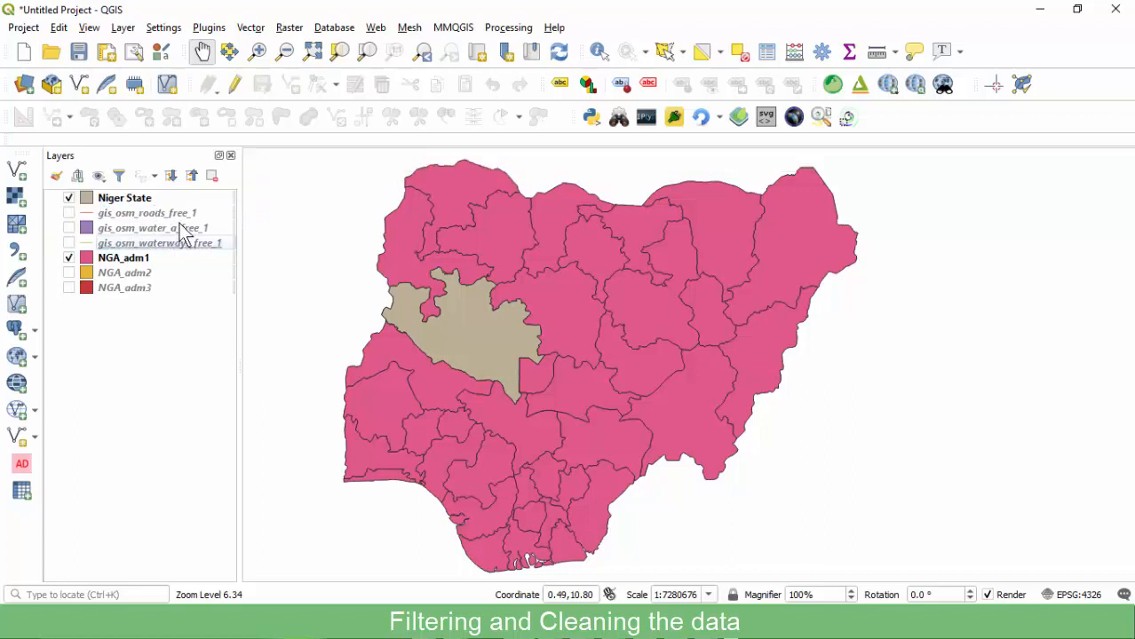
click(68, 198)
click(69, 199)
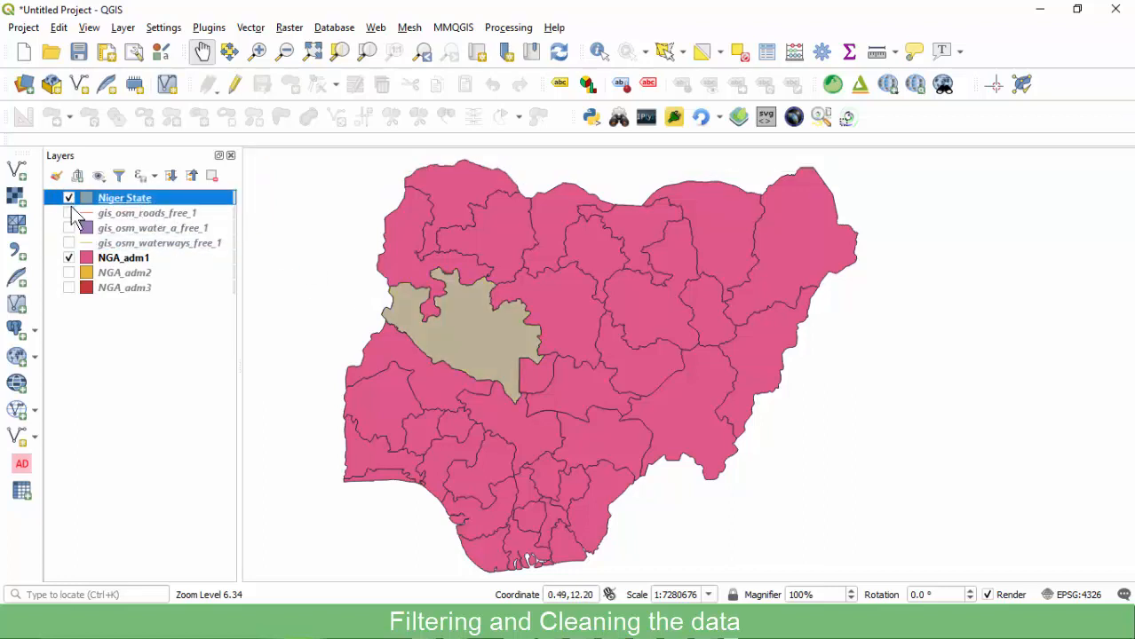
click(81, 260)
click(69, 259)
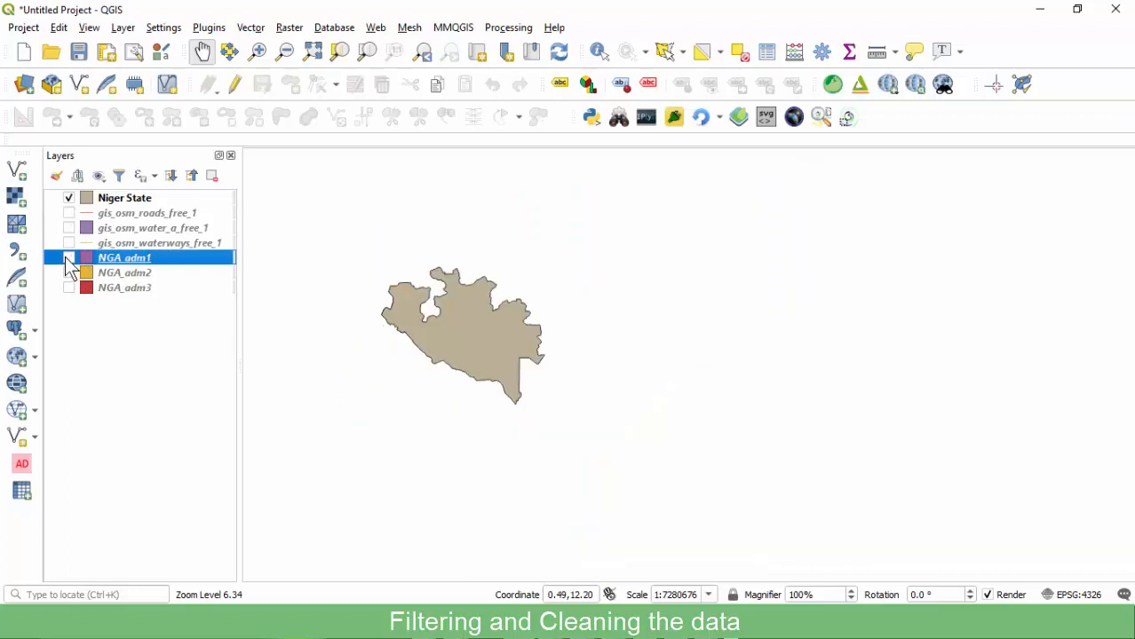
click(69, 258)
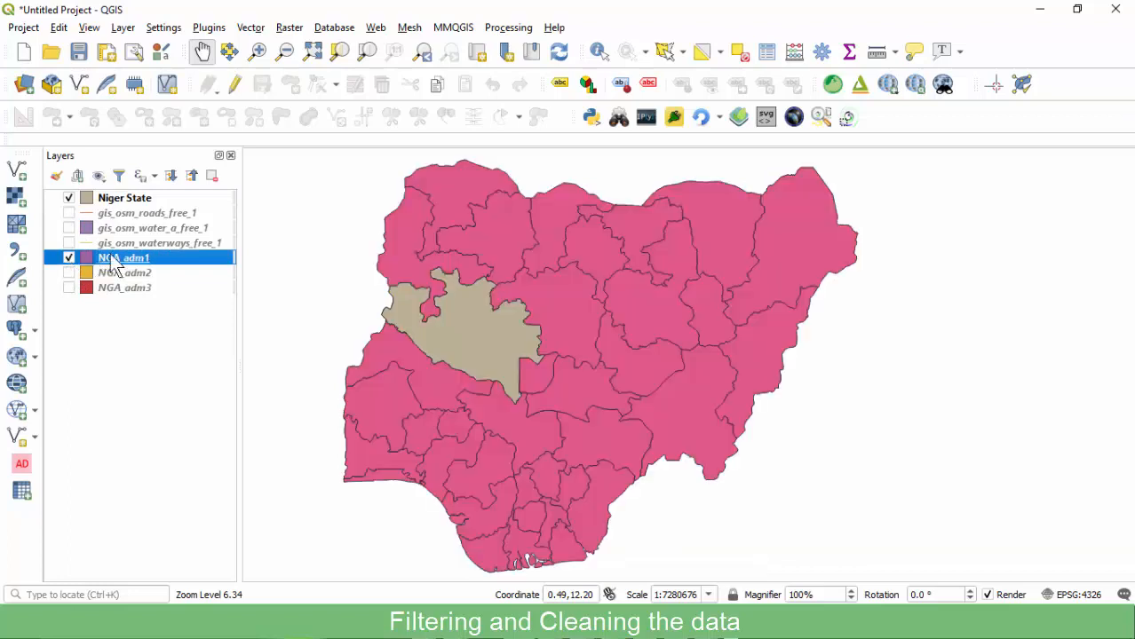
click(737, 52)
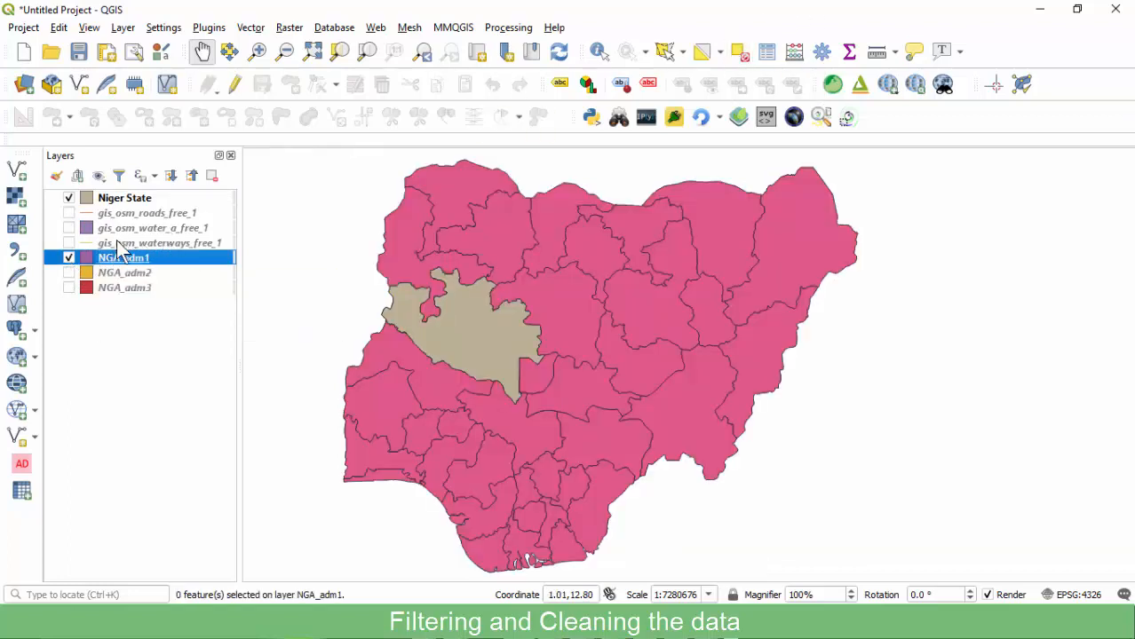
Hide Niger State and NGA_adm1, then show NGA_adm2 and make it the active layer.
click(68, 198)
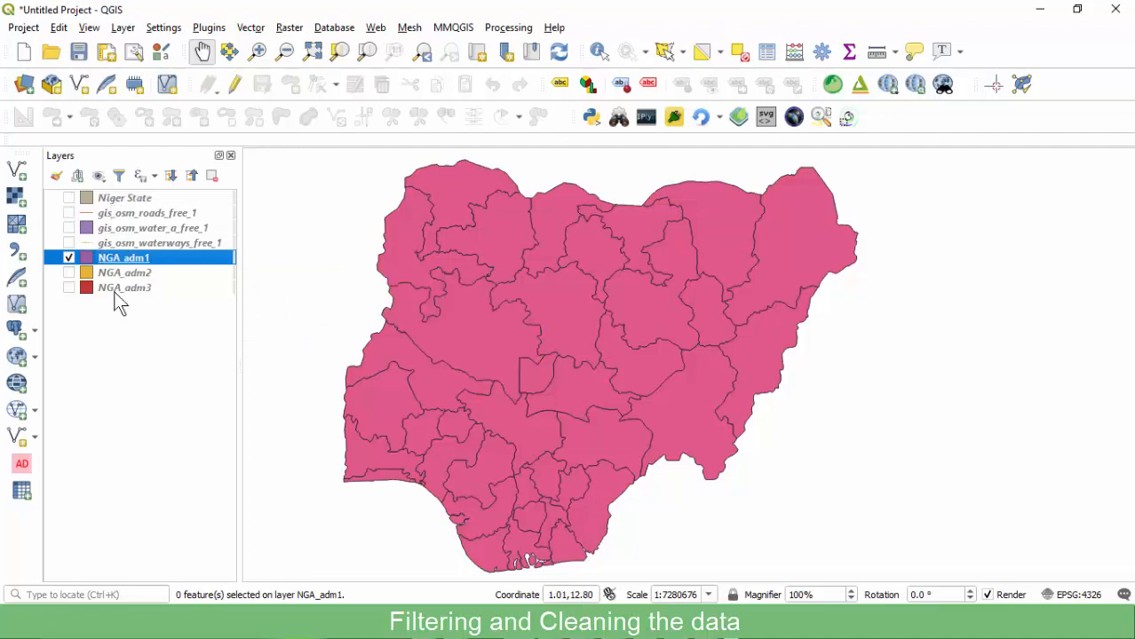
click(68, 258)
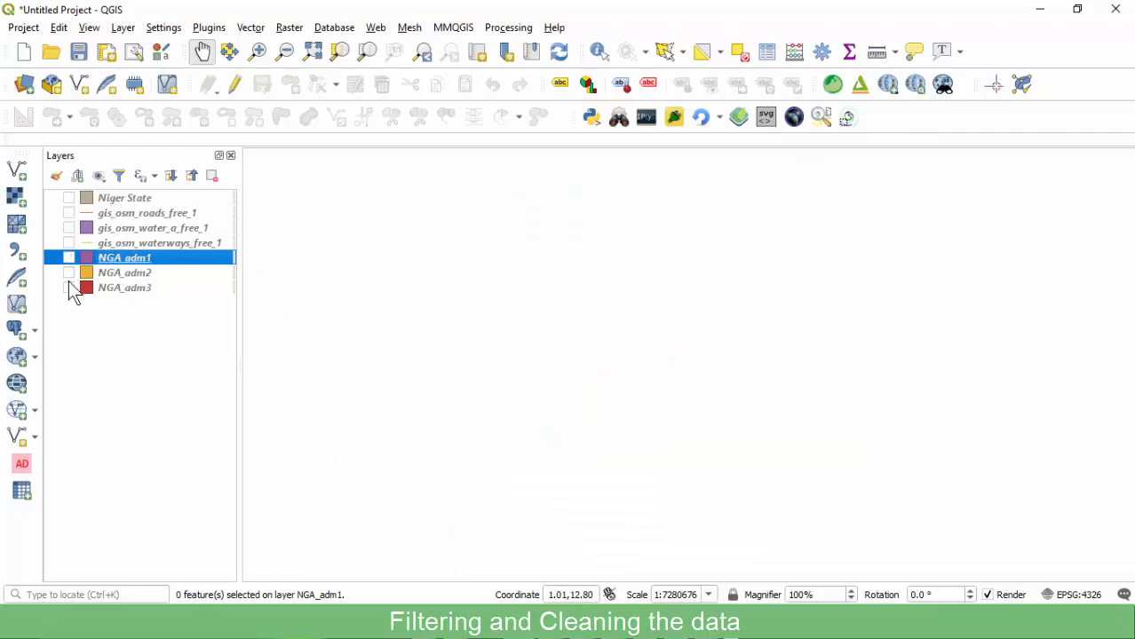
click(69, 274)
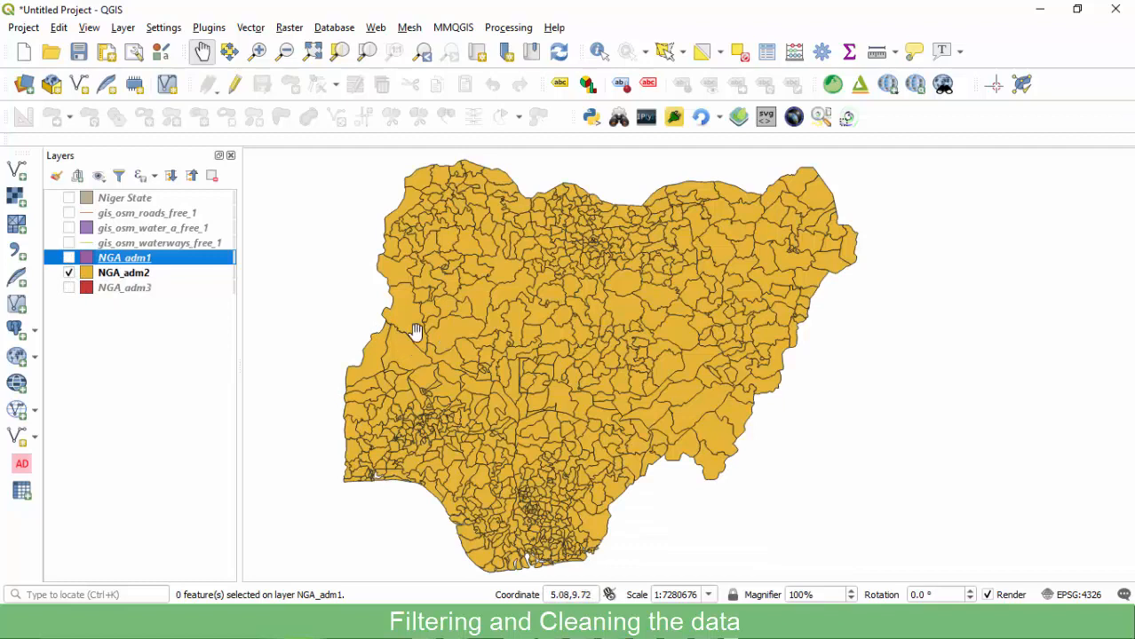
click(133, 276)
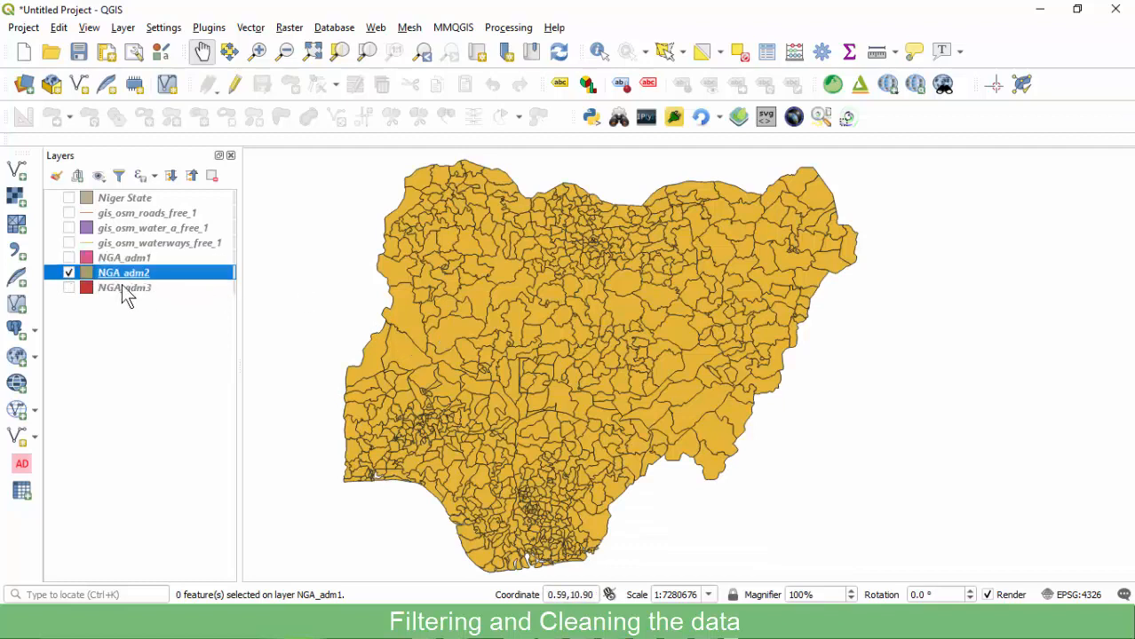
Open the NGA_adm2 attribute table and sort its 774 features by state_name.
right_click(112, 276)
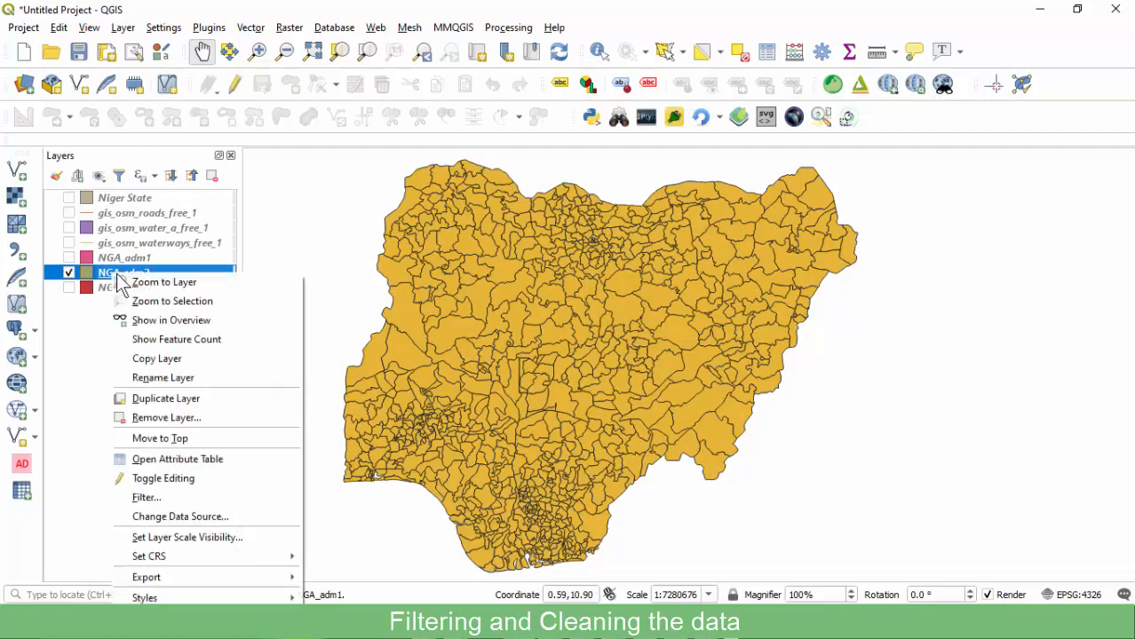
click(145, 464)
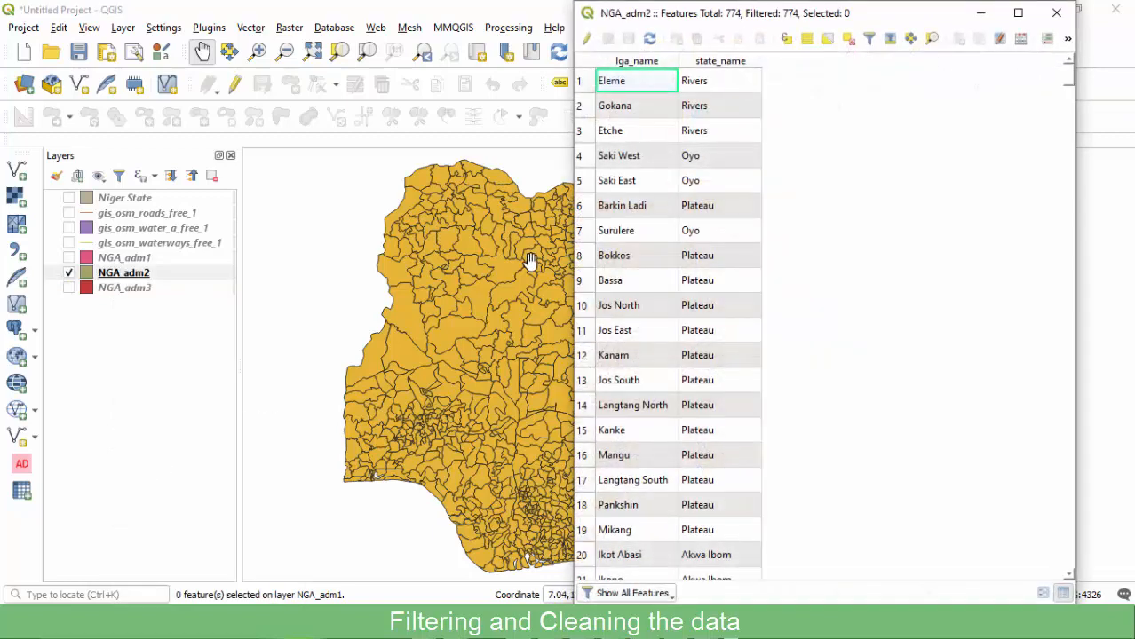
click(633, 60)
click(716, 60)
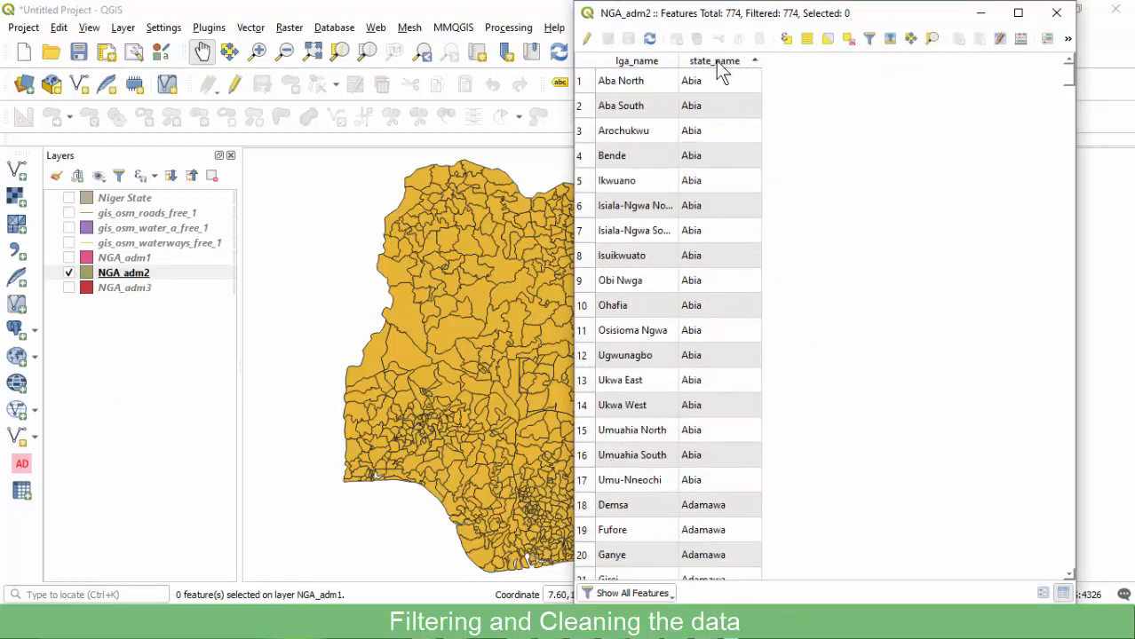
scroll(697, 205, down, 20)
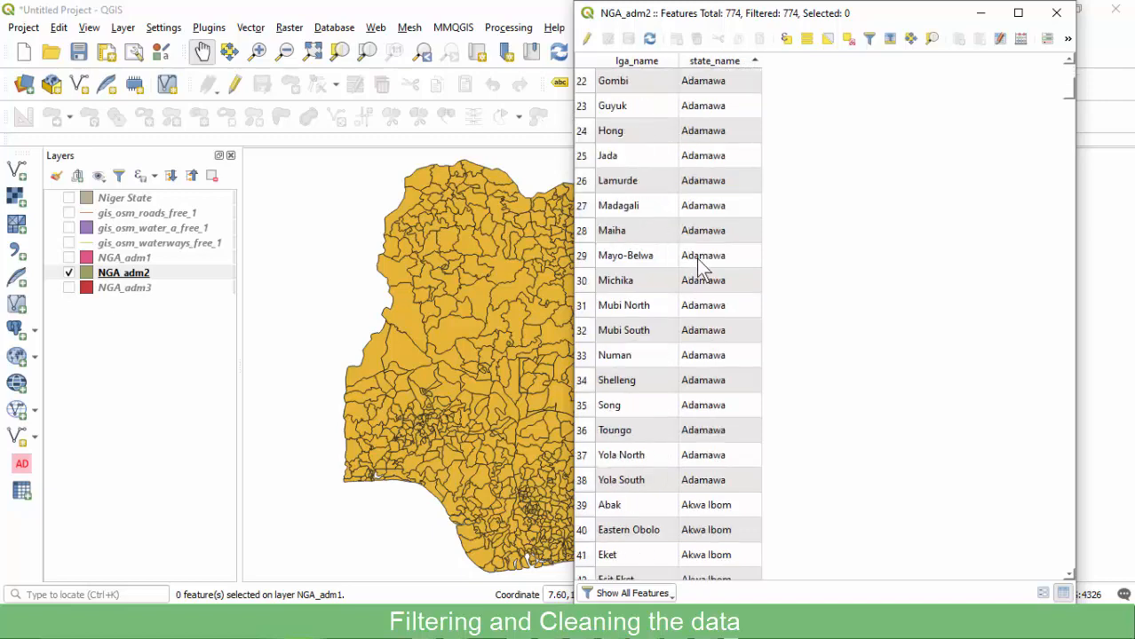
scroll(696, 258, down, 10)
scroll(691, 260, up, 20)
scroll(691, 233, up, 13)
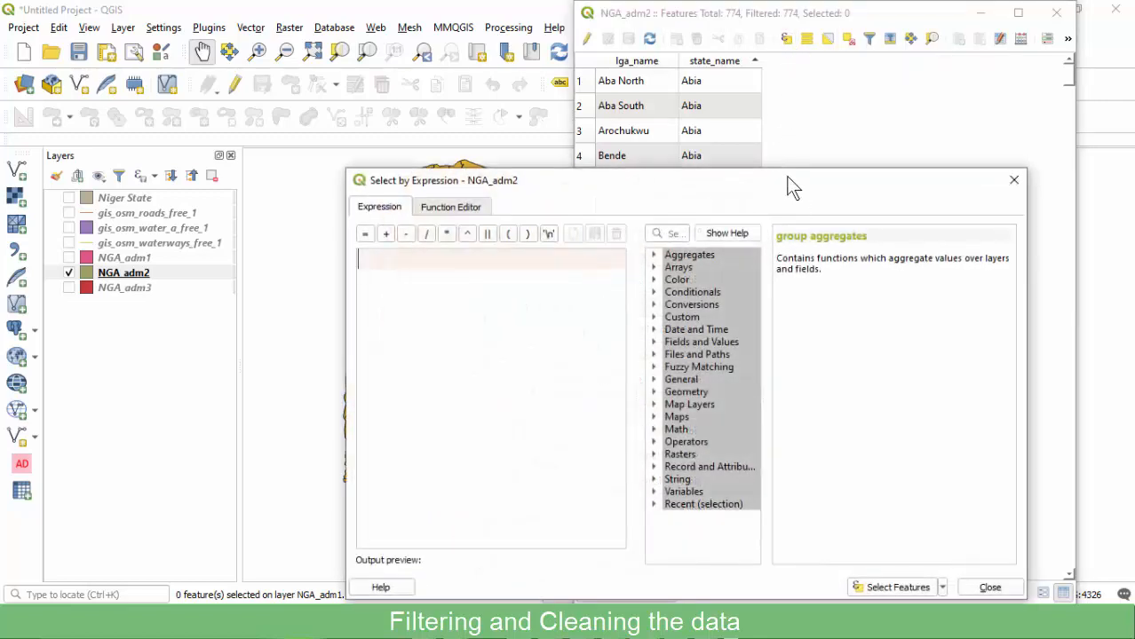
Select the NGA_adm2 features matching "state_name" = 'Niger' with an expression.
drag(655, 190, 605, 165)
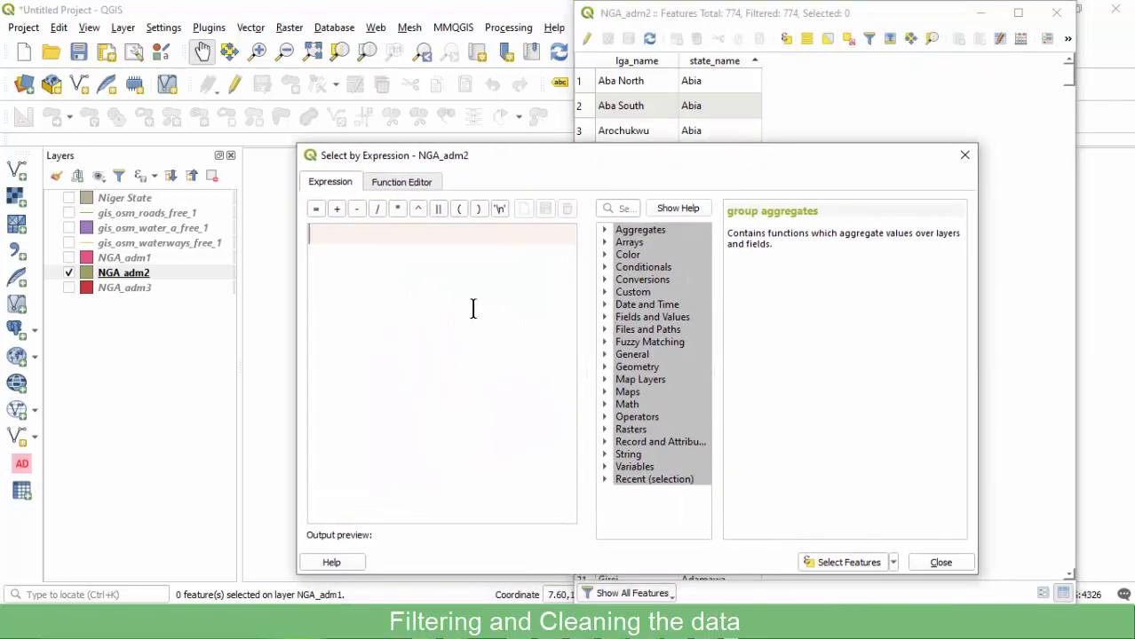
click(605, 317)
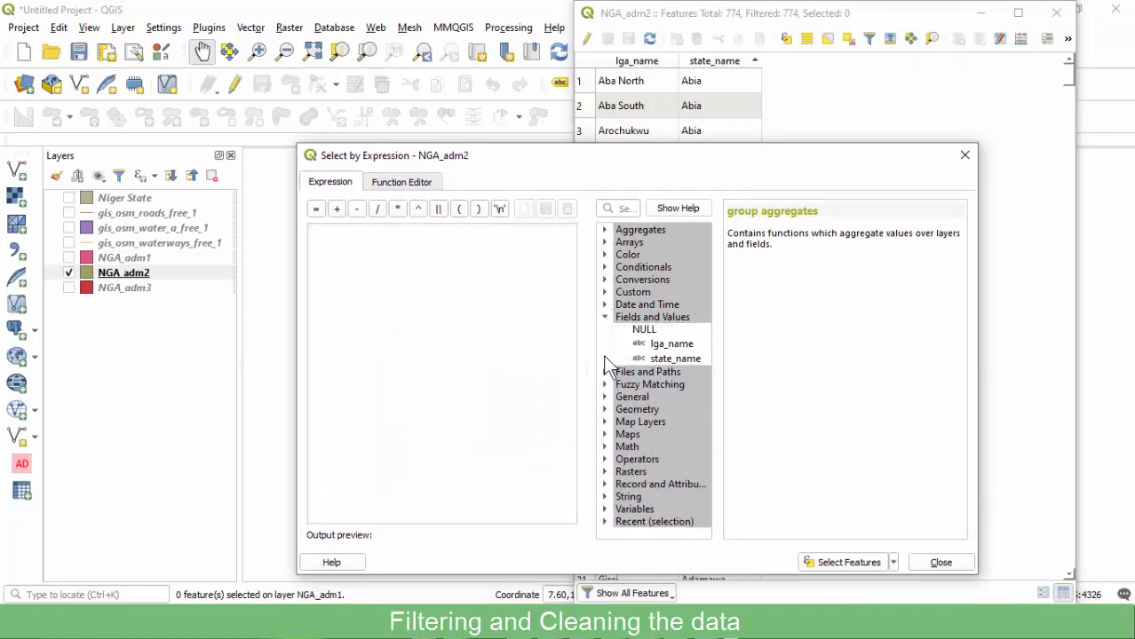
double_click(668, 359)
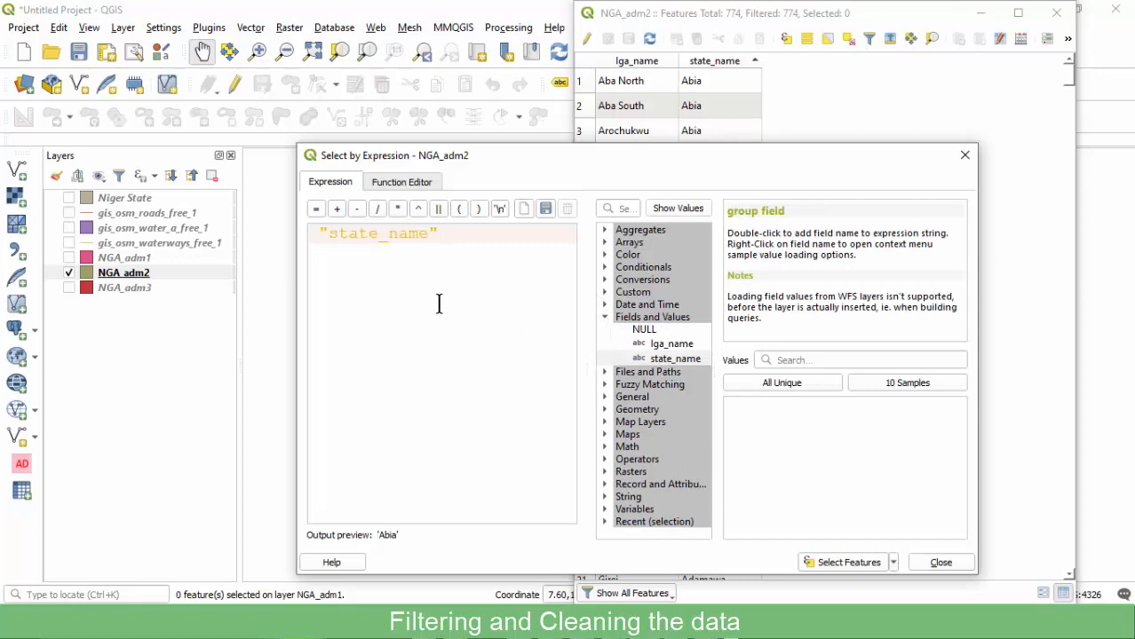
text(=)
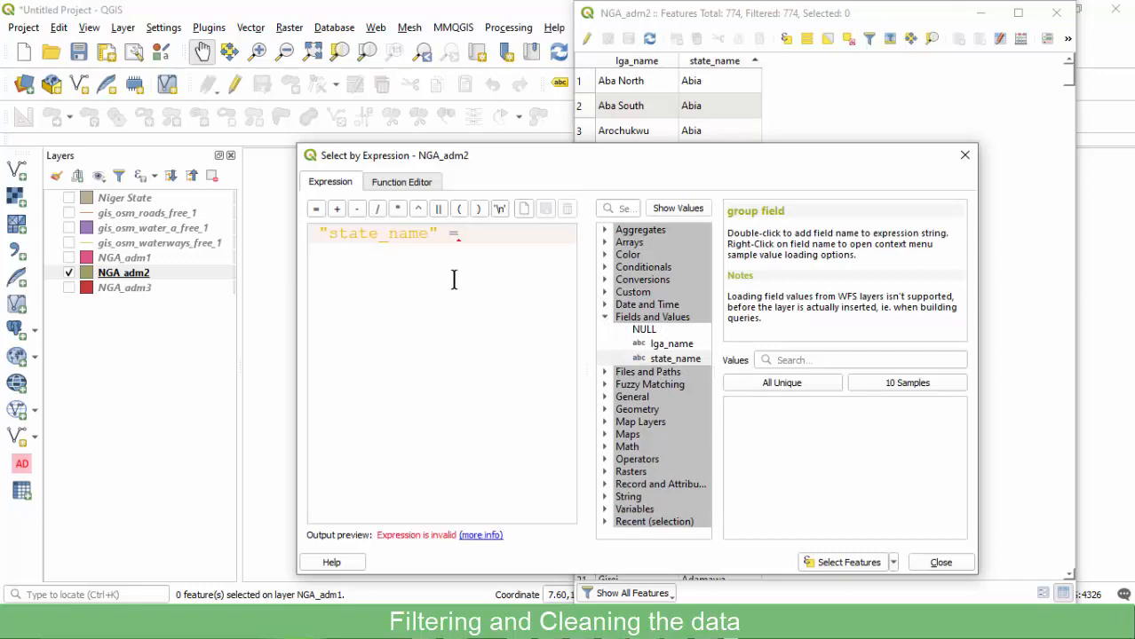
text( '')
text(Nige)
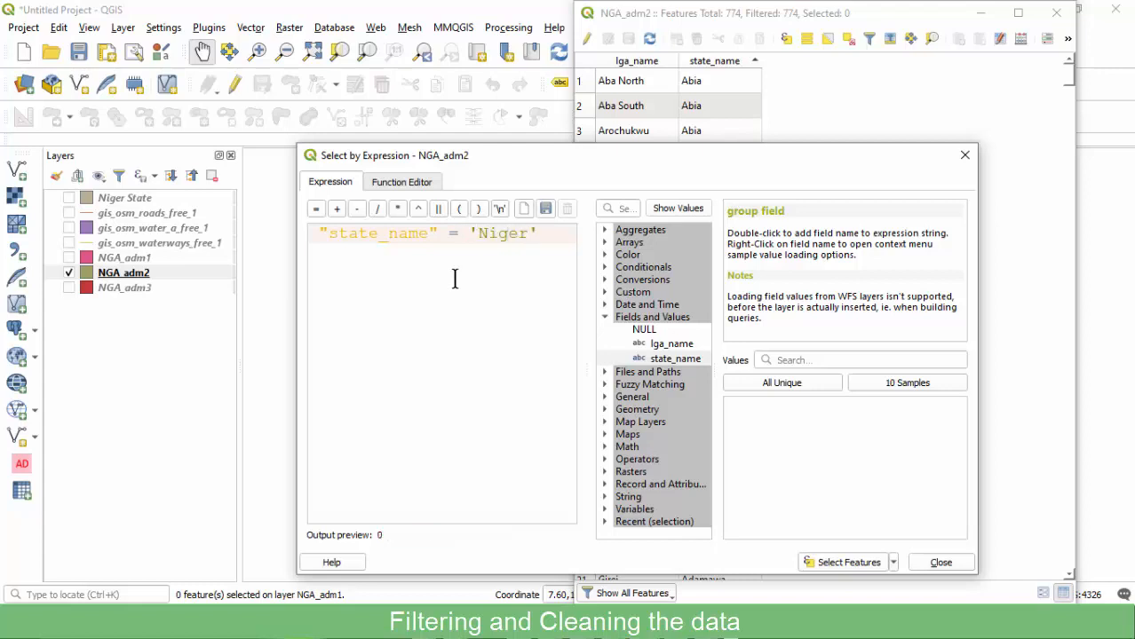
text(r)
click(839, 561)
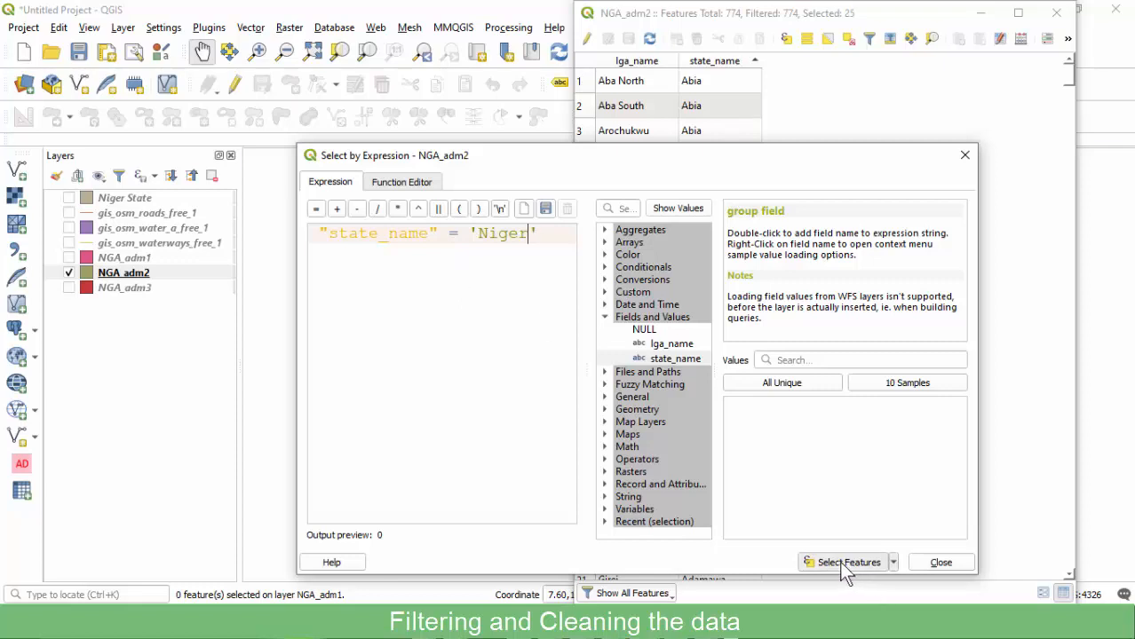
click(962, 158)
Review the 25 selected Niger LGA rows, then close the attribute table.
scroll(710, 257, down, 9)
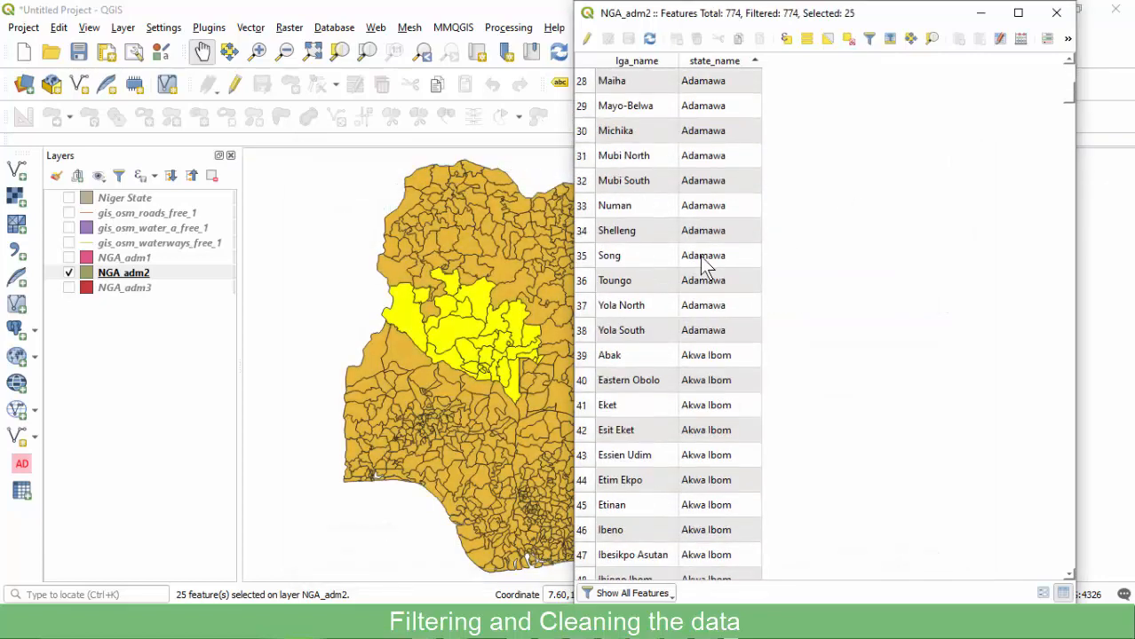
scroll(702, 264, down, 20)
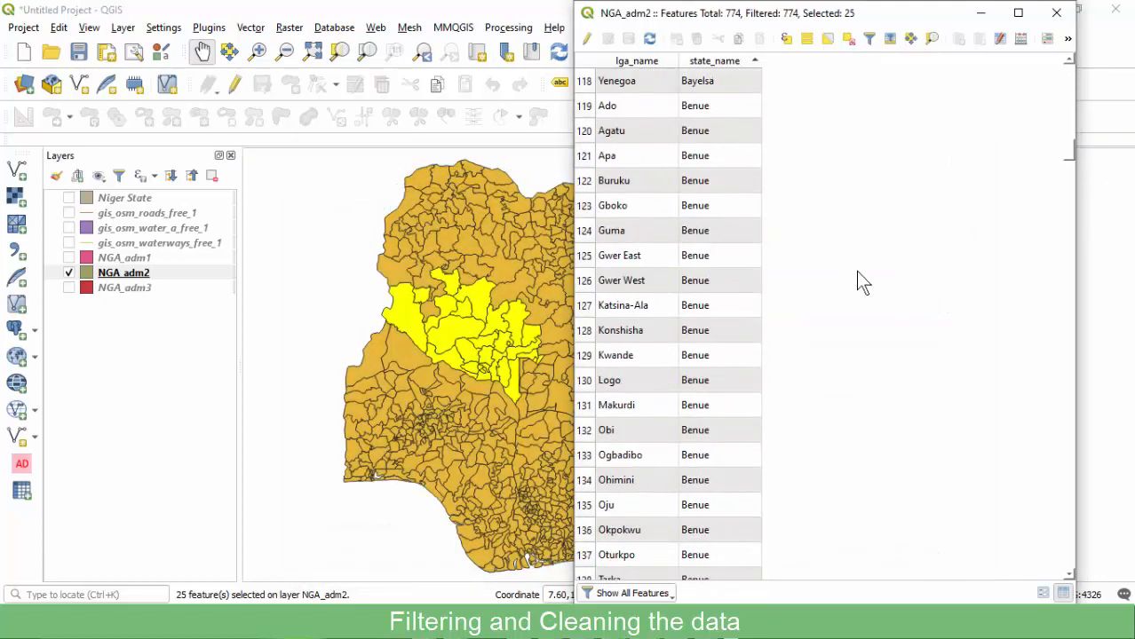
drag(1072, 147, 1012, 409)
scroll(753, 272, up, 3)
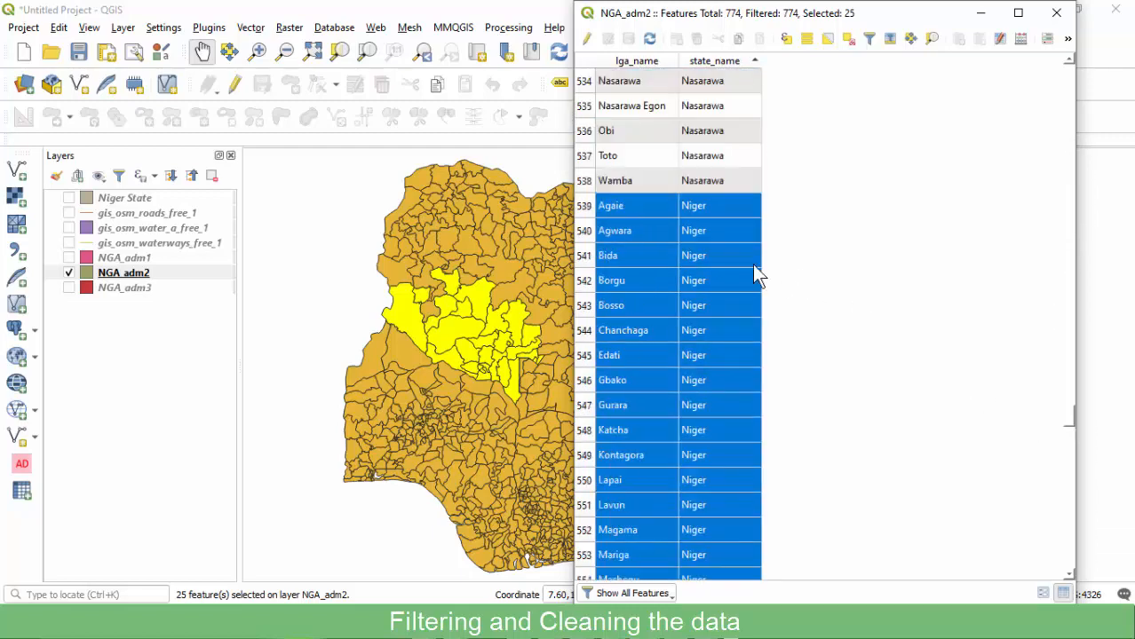
scroll(702, 246, down, 7)
scroll(698, 244, up, 8)
scroll(698, 244, down, 2)
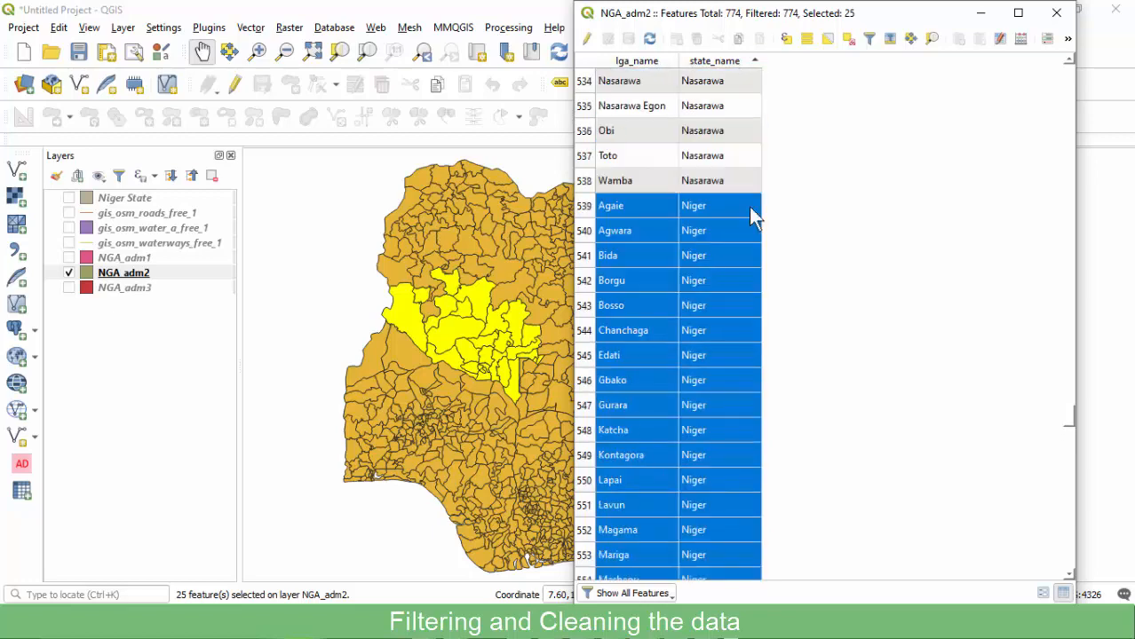
click(1055, 12)
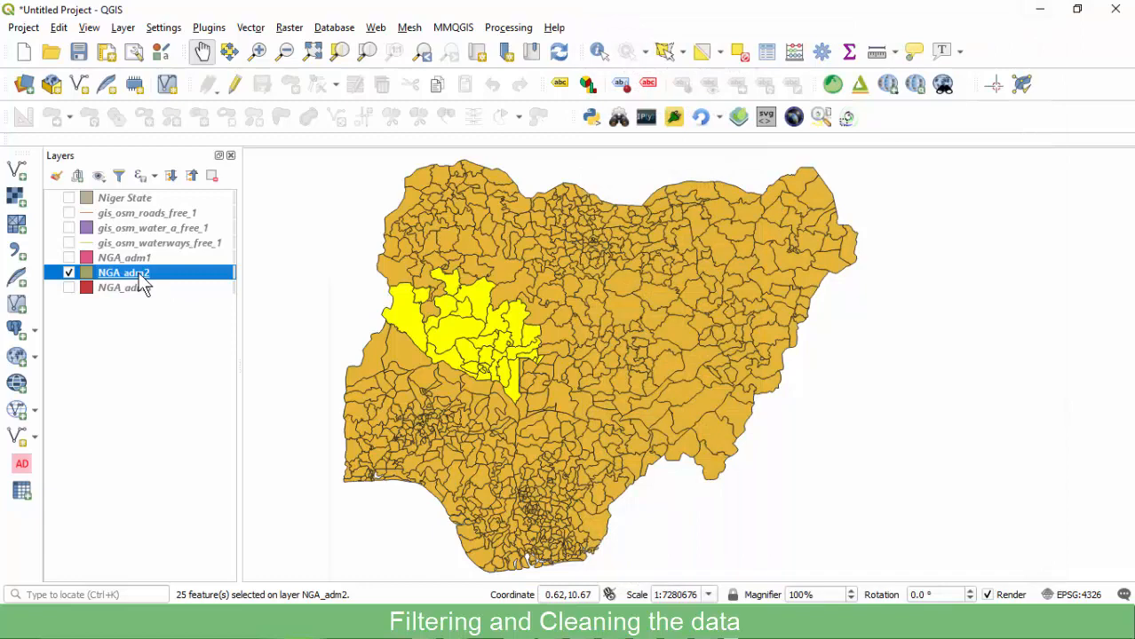
Export the selected Niger districts as the ESRI Shapefile 'Niger LGA.shp' in the SHP folder.
right_click(140, 280)
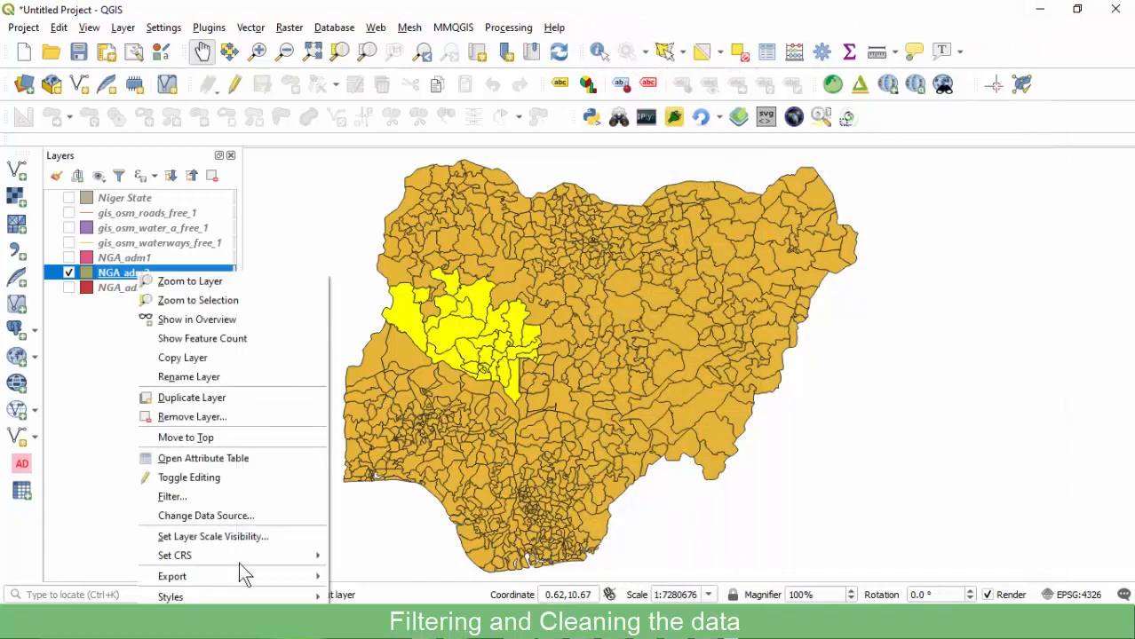
mouse_move(195, 575)
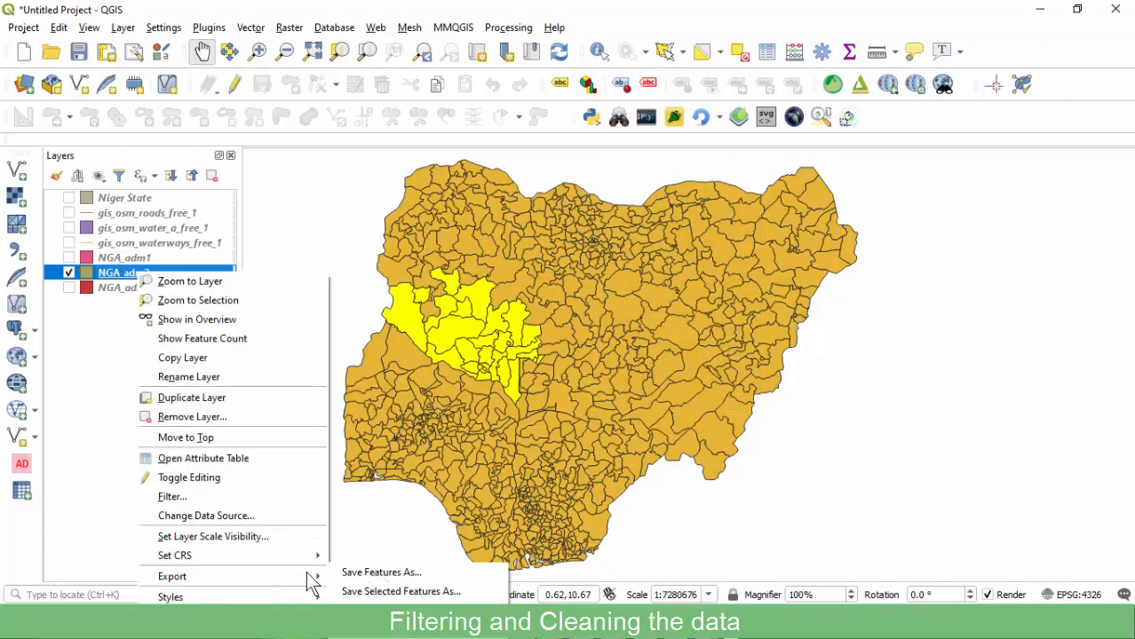
click(432, 593)
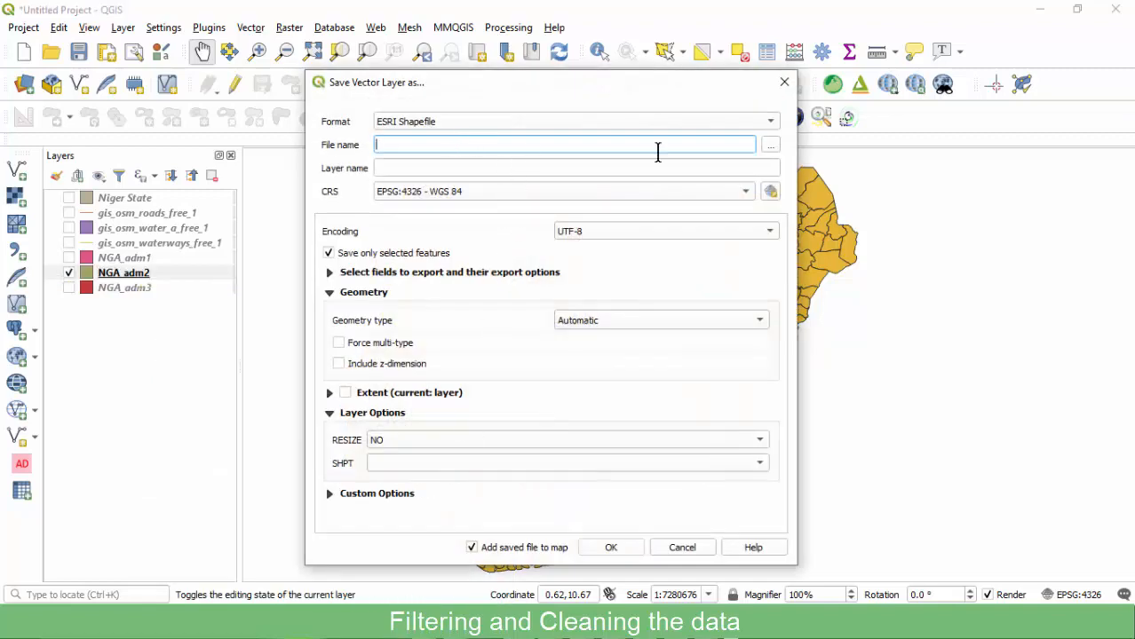
click(770, 150)
click(489, 218)
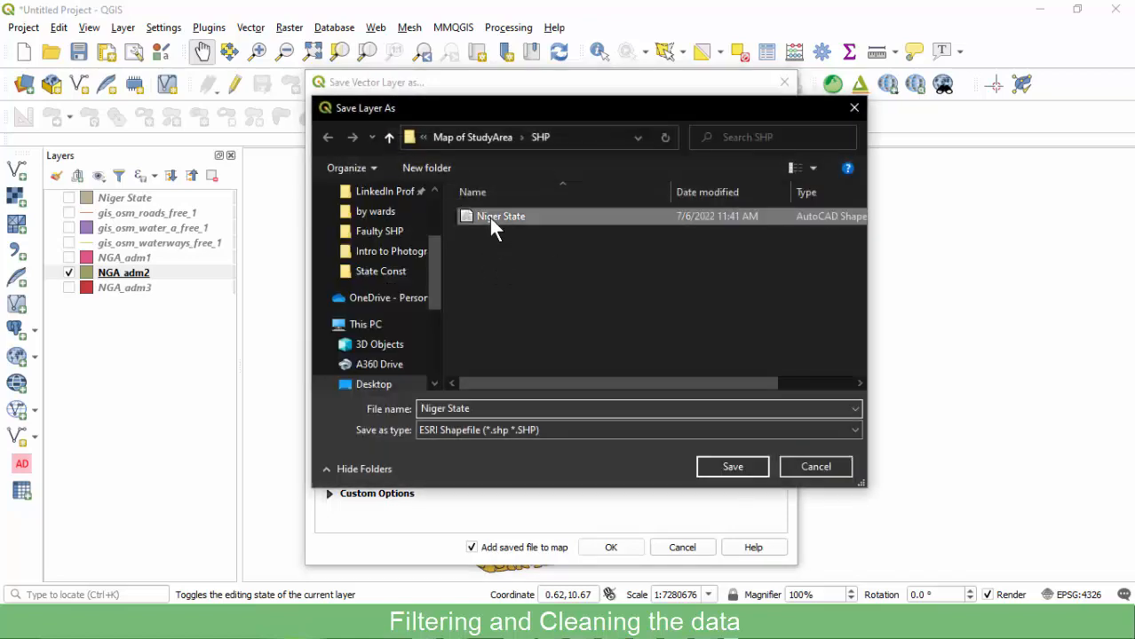
click(497, 408)
click(496, 409)
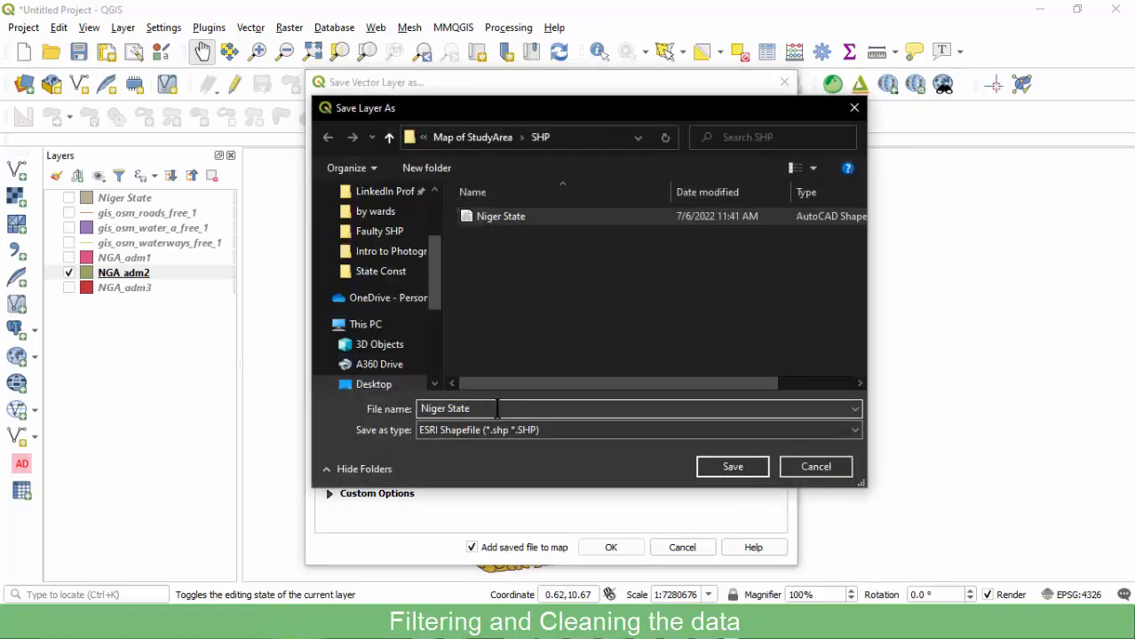
key(BackSpace)
key(BackSpace)
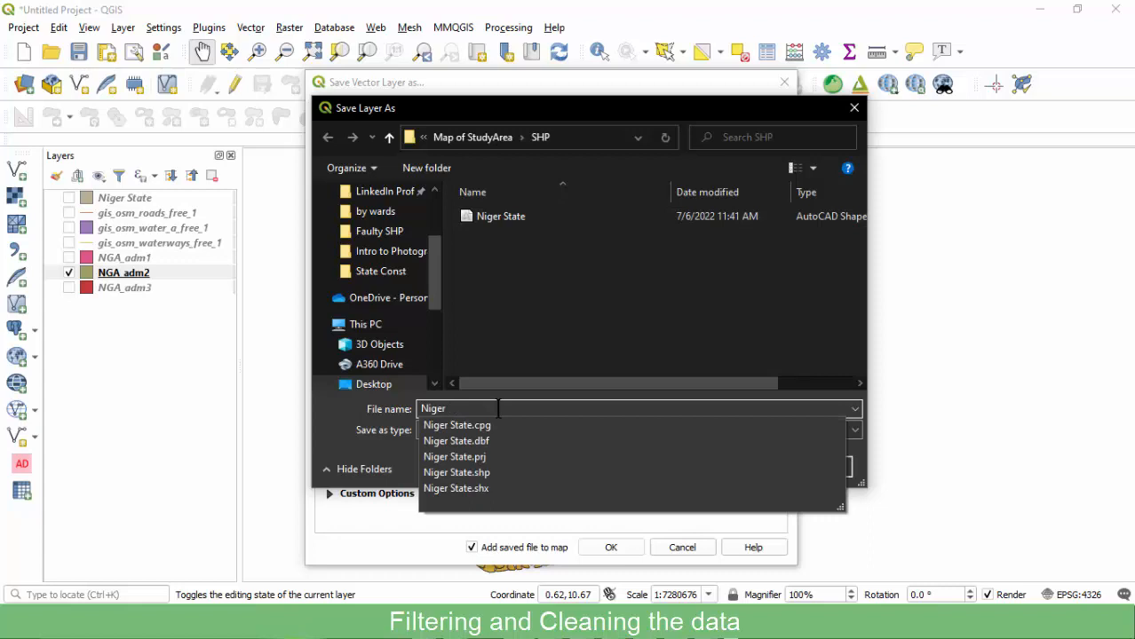
text(LGA)
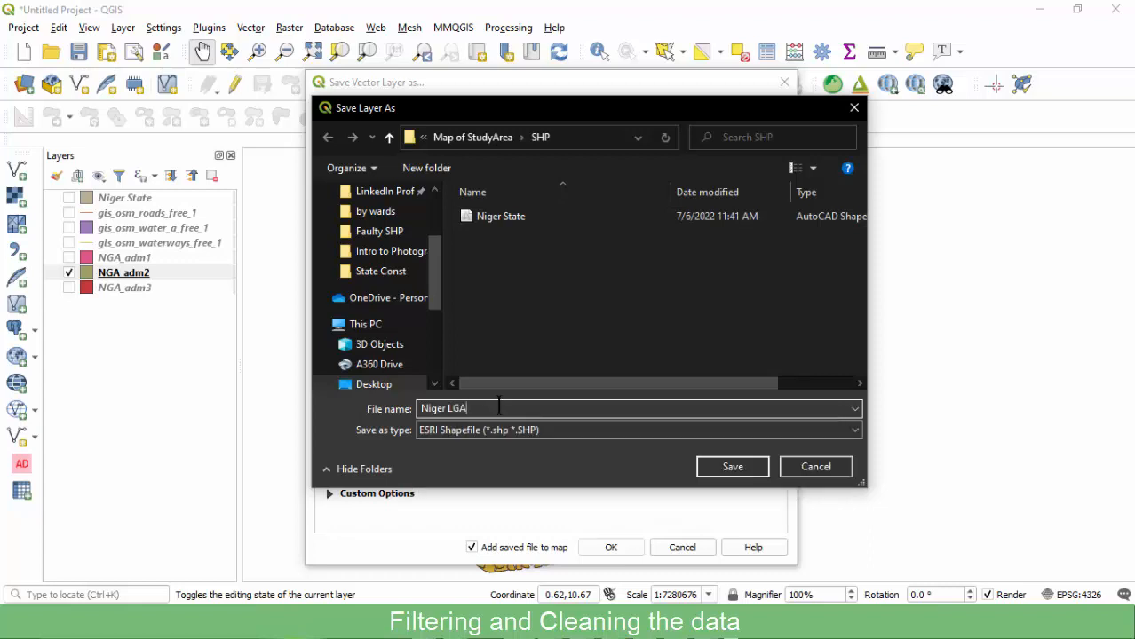
click(715, 467)
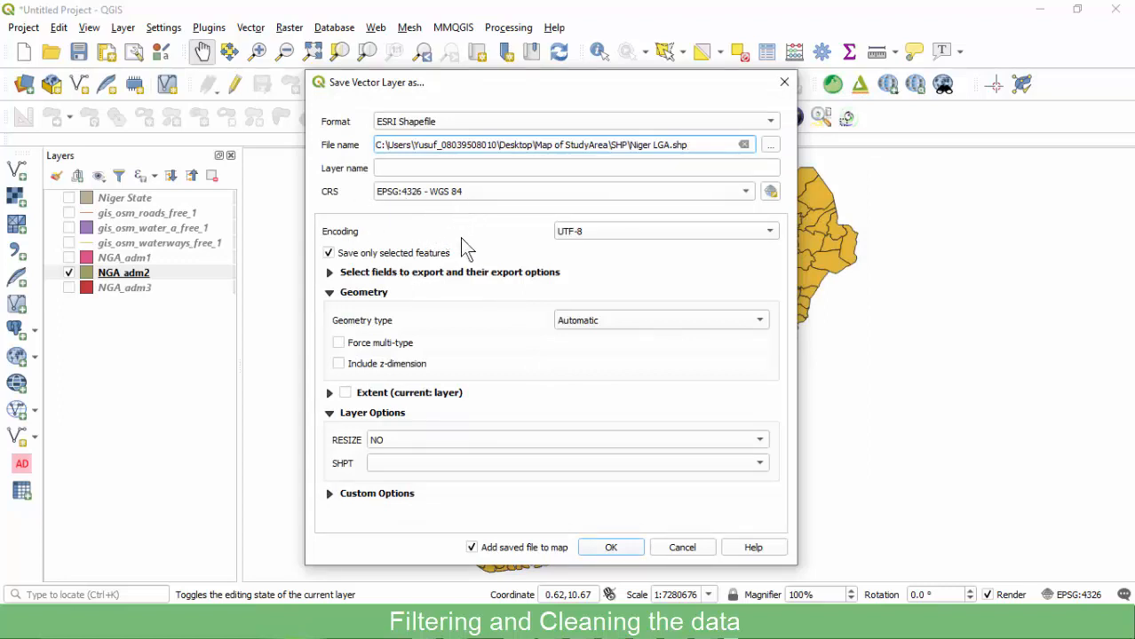
click(597, 549)
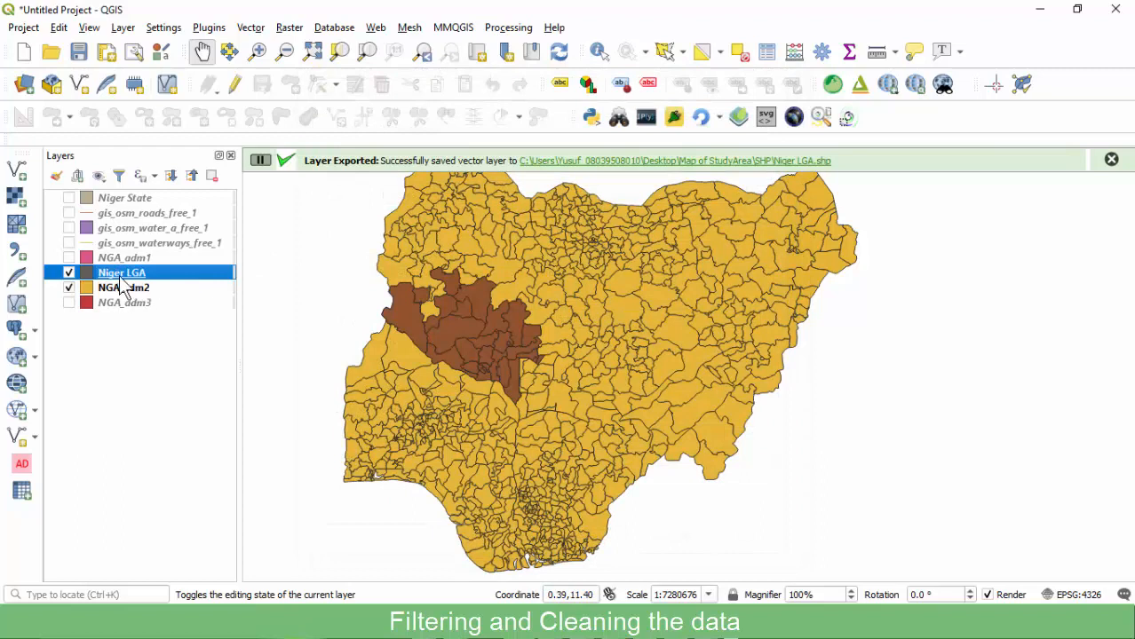
Move Niger LGA directly below Niger State and hide both layers.
drag(126, 280, 124, 213)
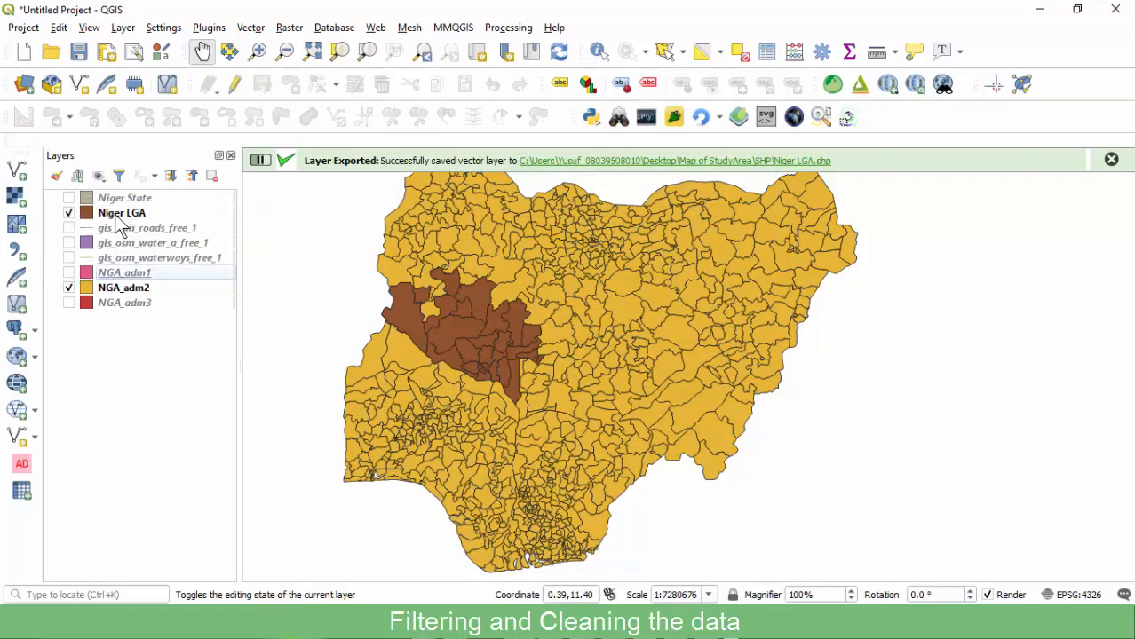
click(69, 198)
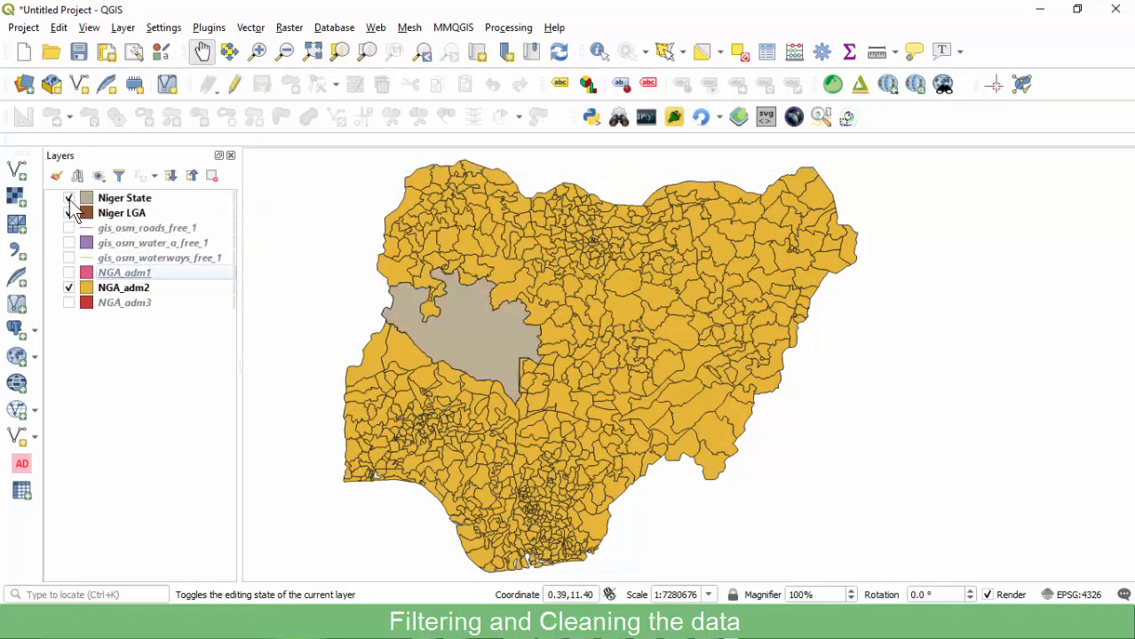
click(68, 198)
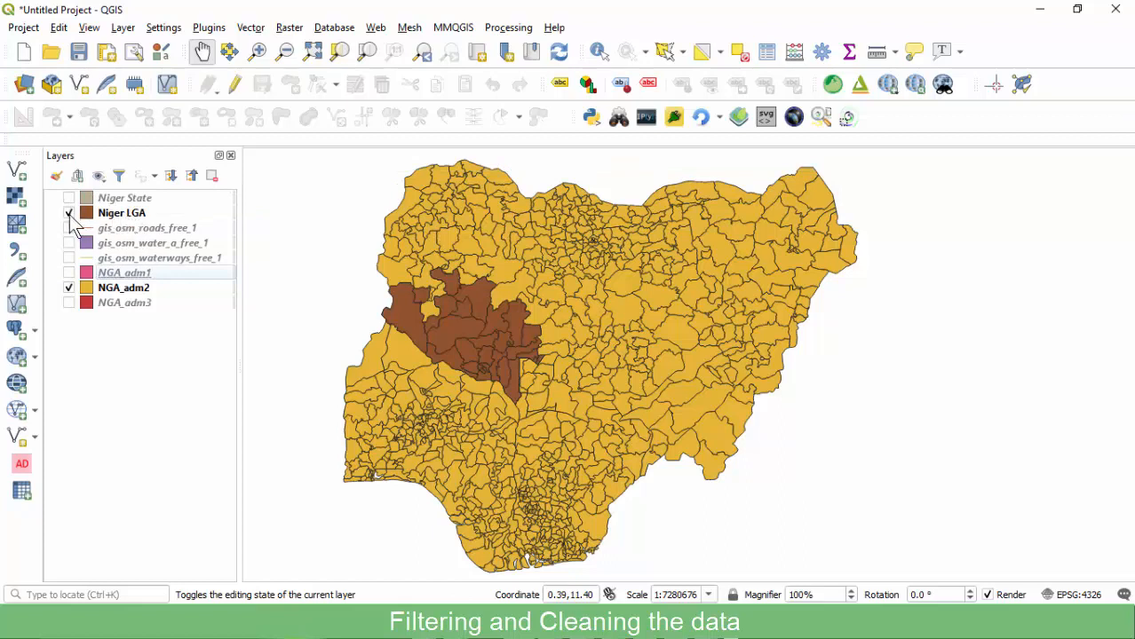
click(68, 214)
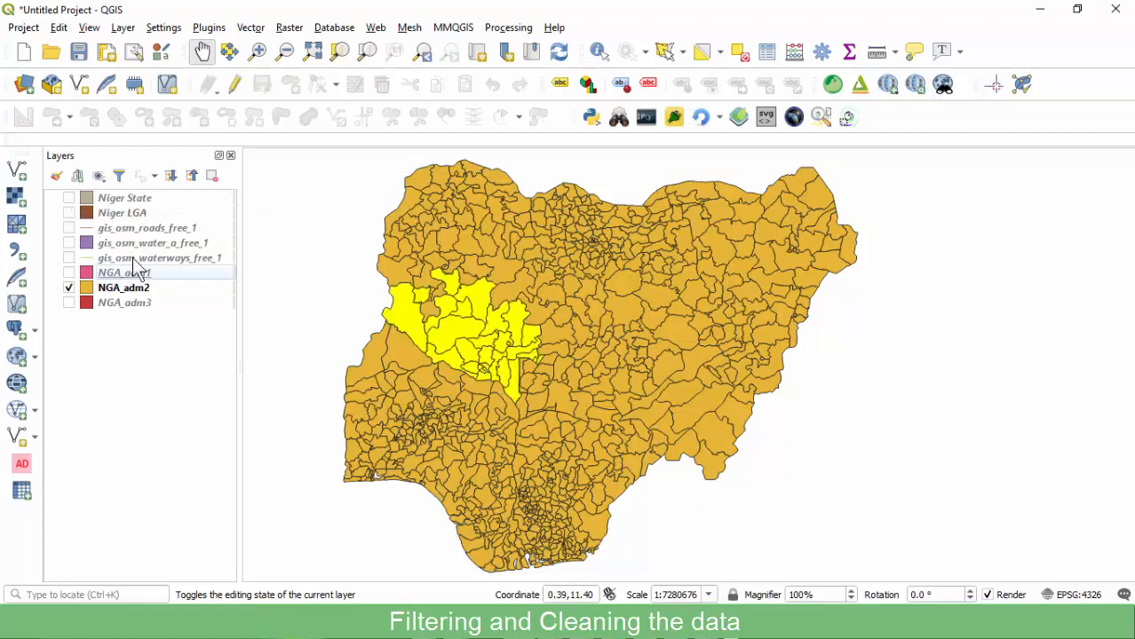
Clear the district selection, hide NGA_adm2, and show NGA_adm3 as the current layer.
click(114, 215)
click(124, 274)
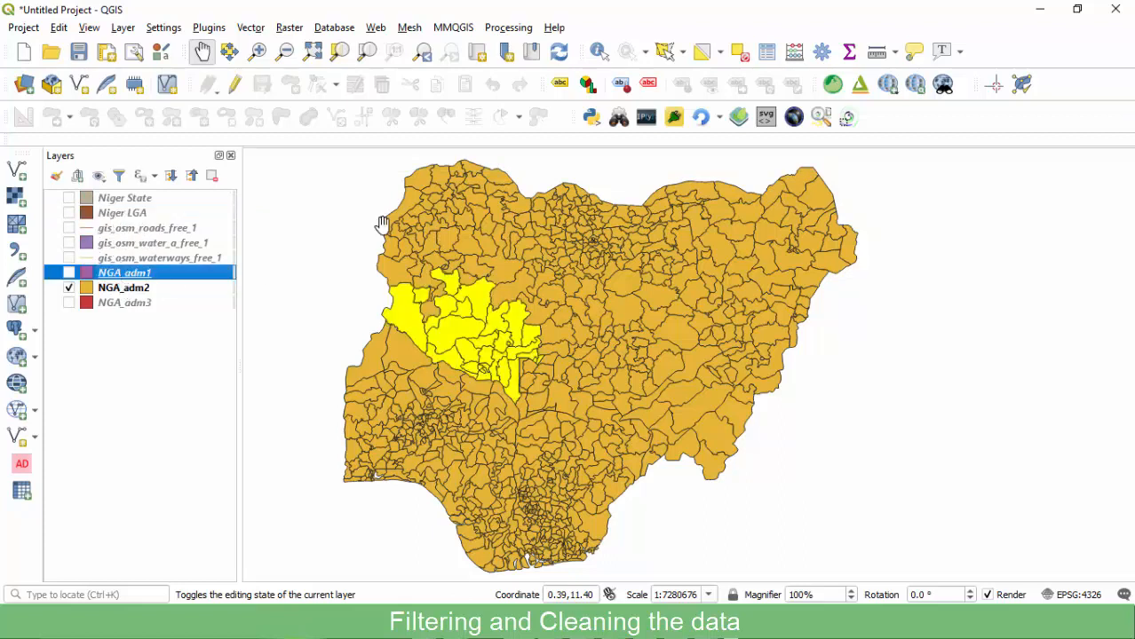
click(737, 53)
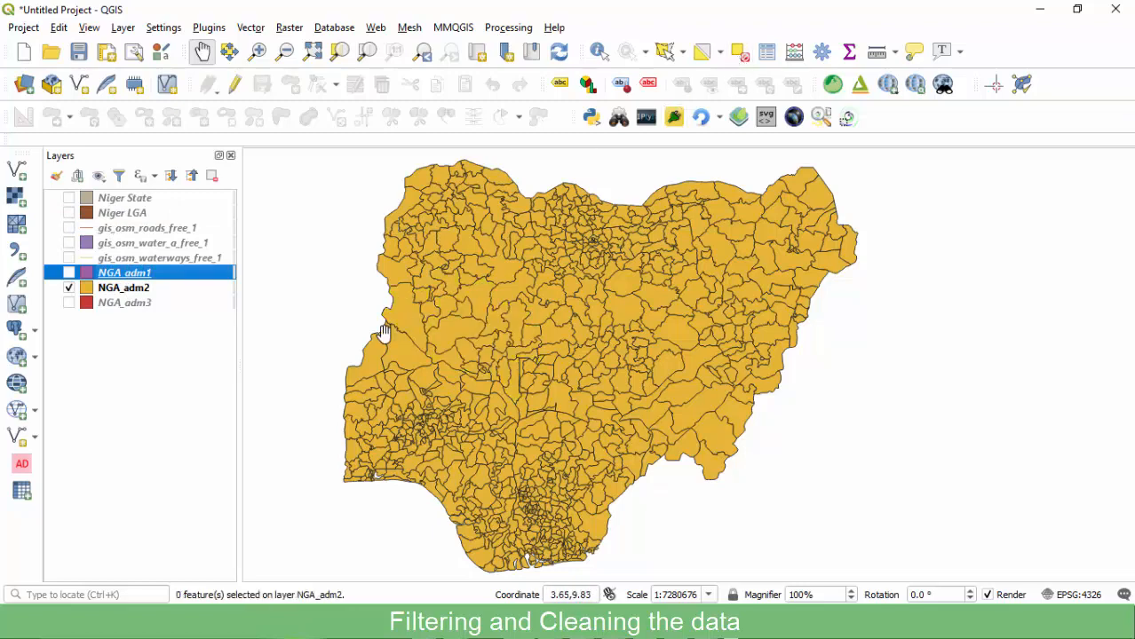
click(69, 287)
click(69, 303)
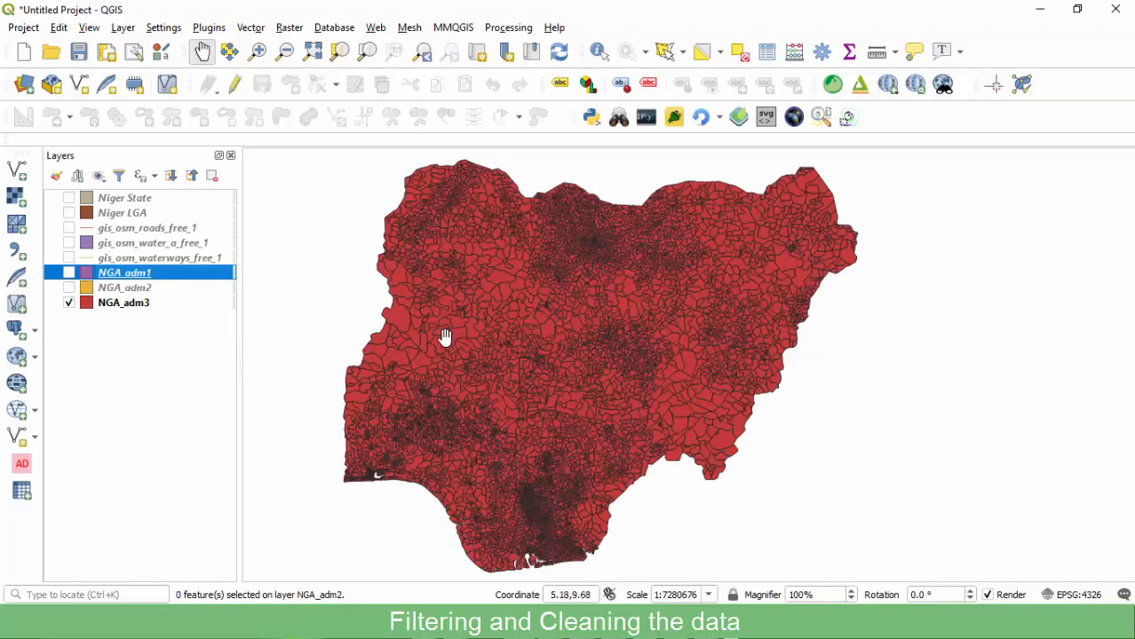
click(125, 303)
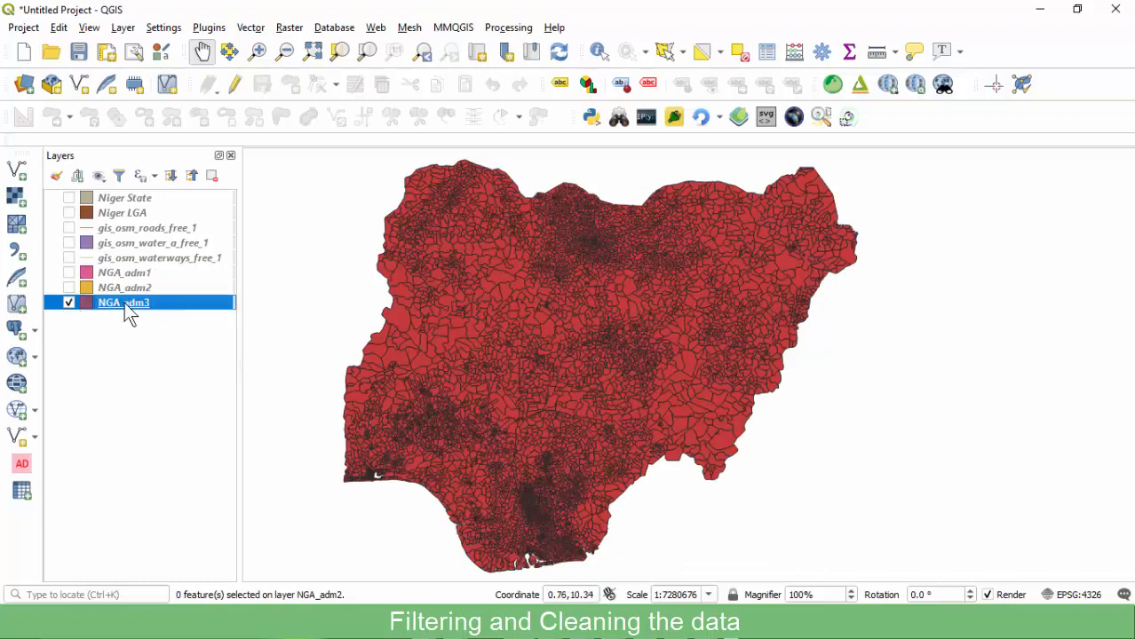
Select the 263 NGA_adm3 wards where "state_name" = 'Niger' via Select by Expression.
right_click(126, 307)
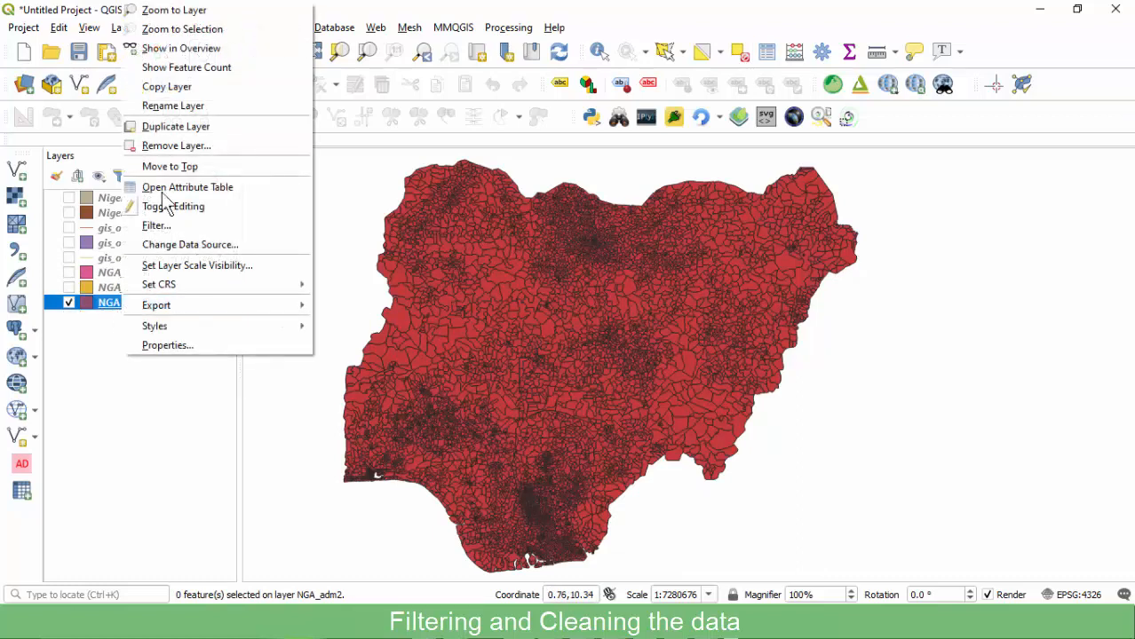
click(164, 186)
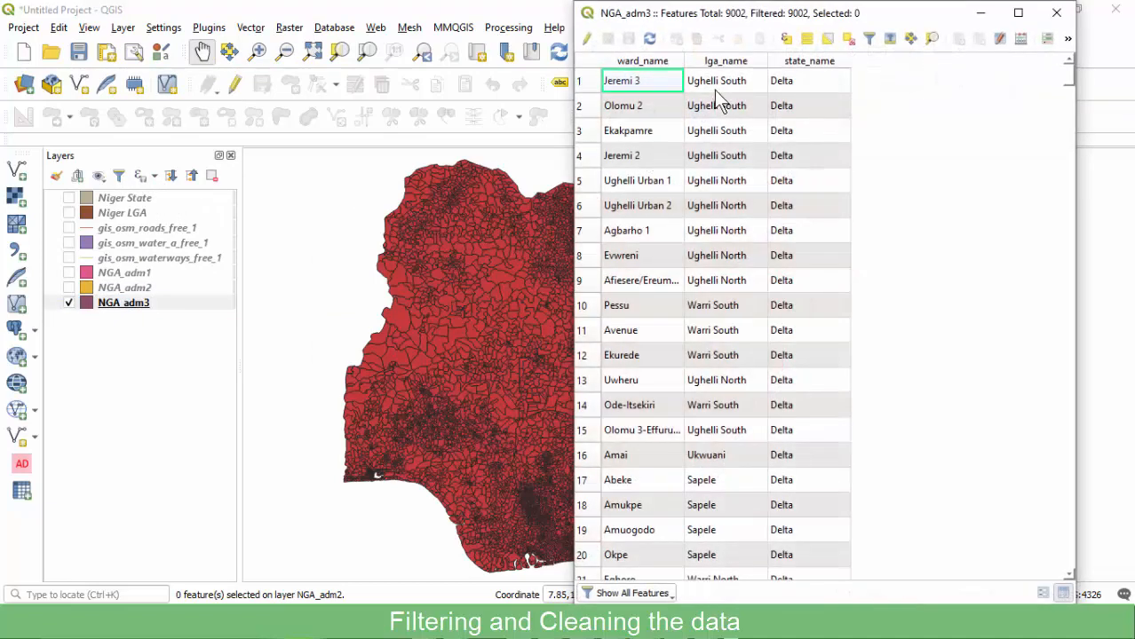
click(785, 40)
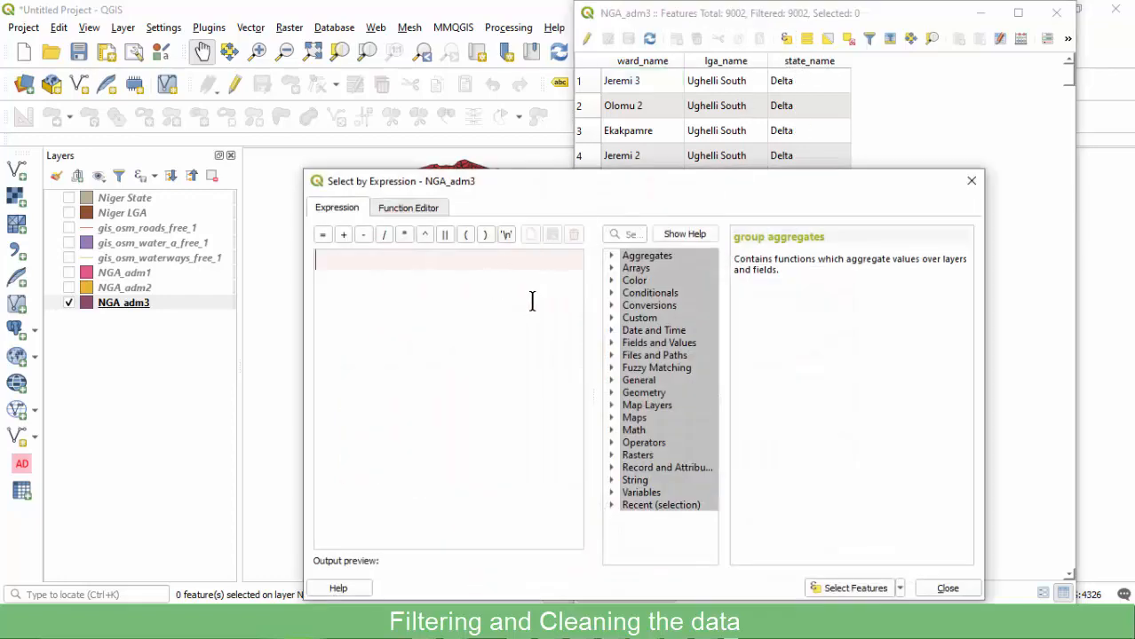
click(611, 342)
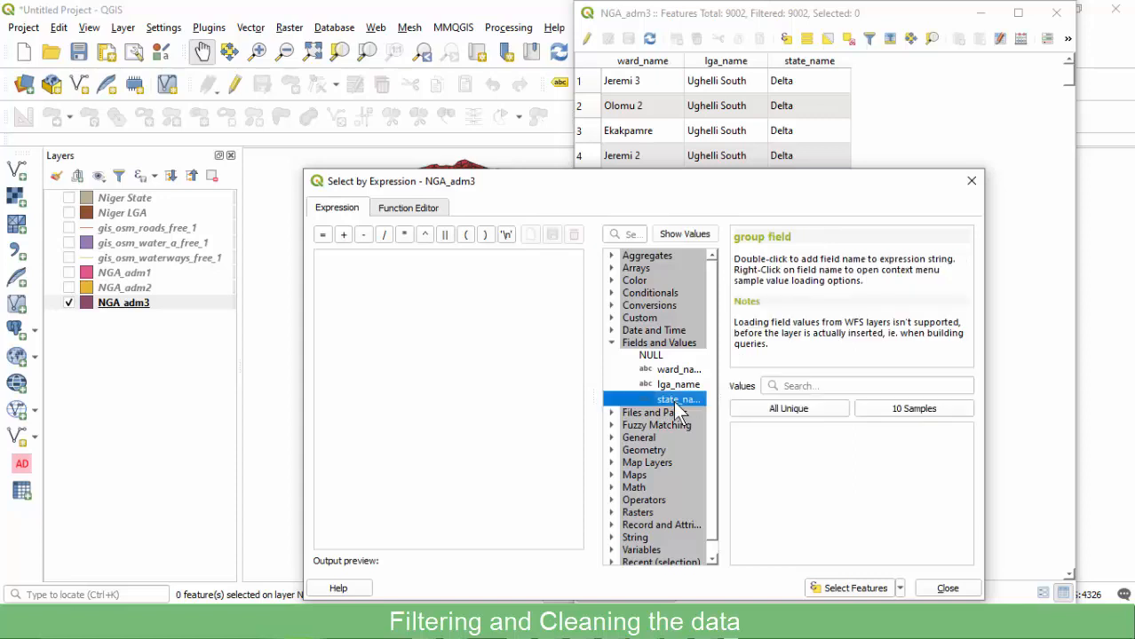
double_click(679, 399)
text(= )
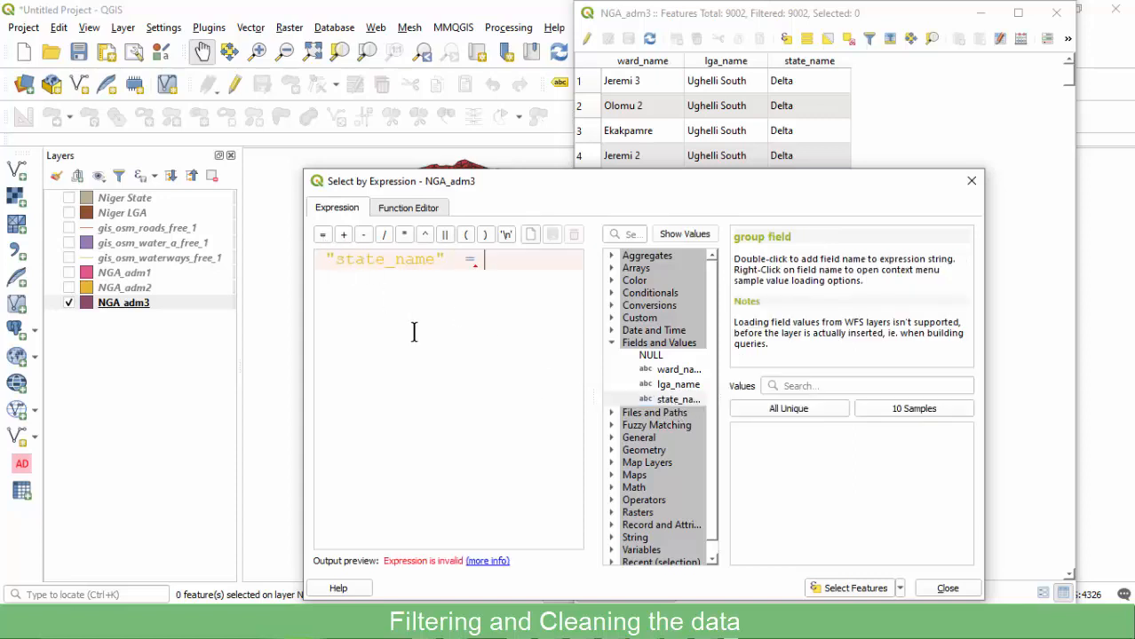
text('')
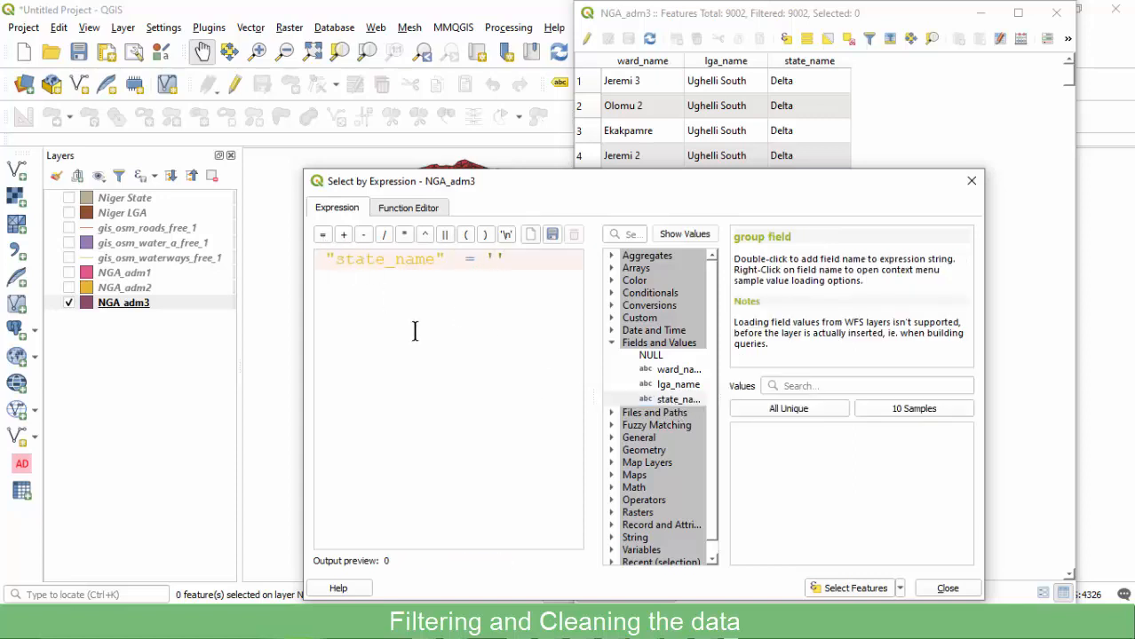
text(Niger)
click(837, 589)
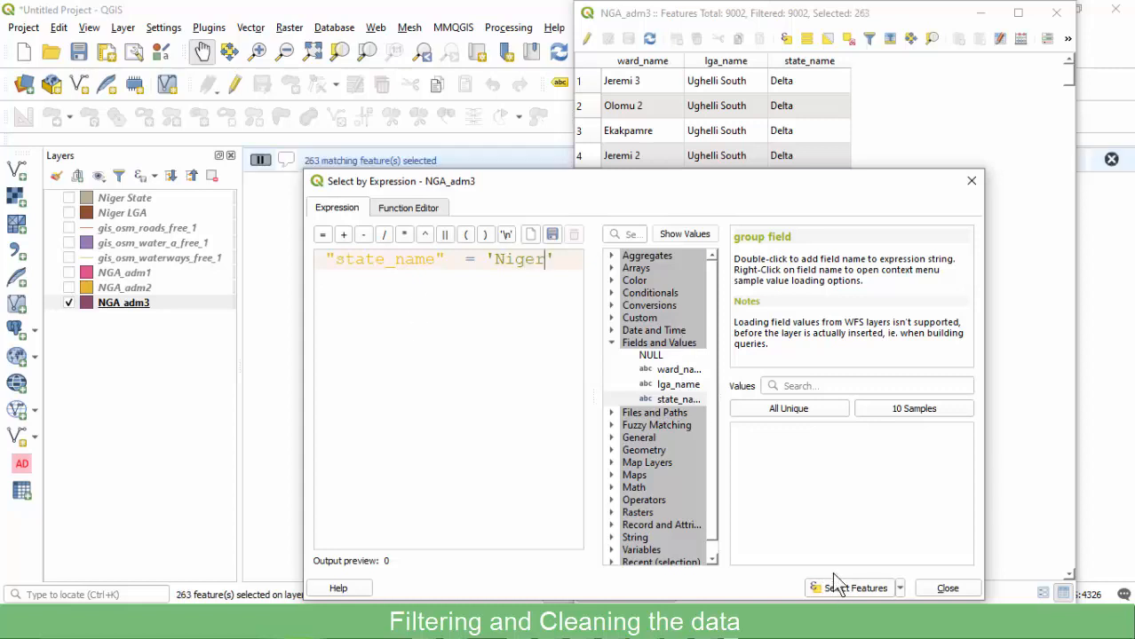
click(969, 186)
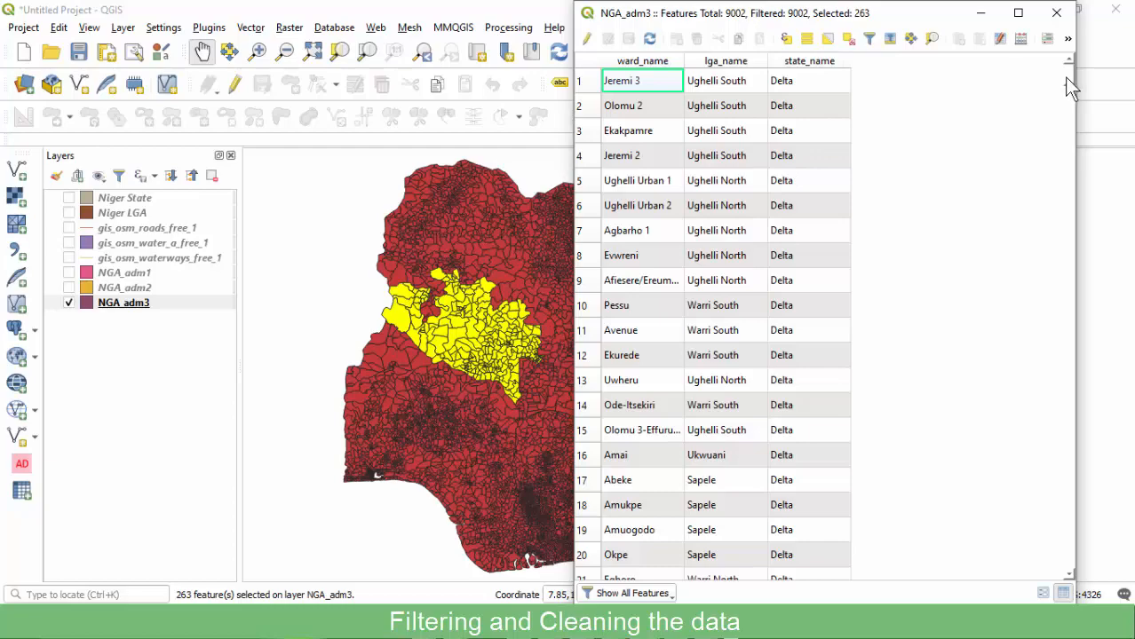
Scroll through the selected wards and close the attribute table.
drag(1068, 79, 1054, 299)
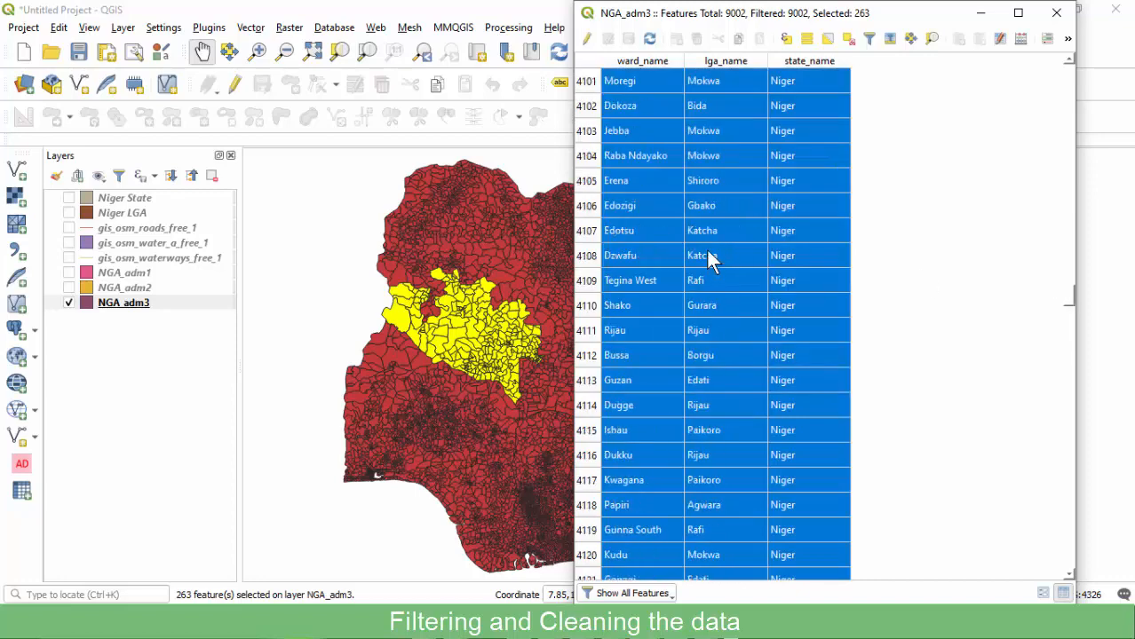
scroll(718, 271, down, 16)
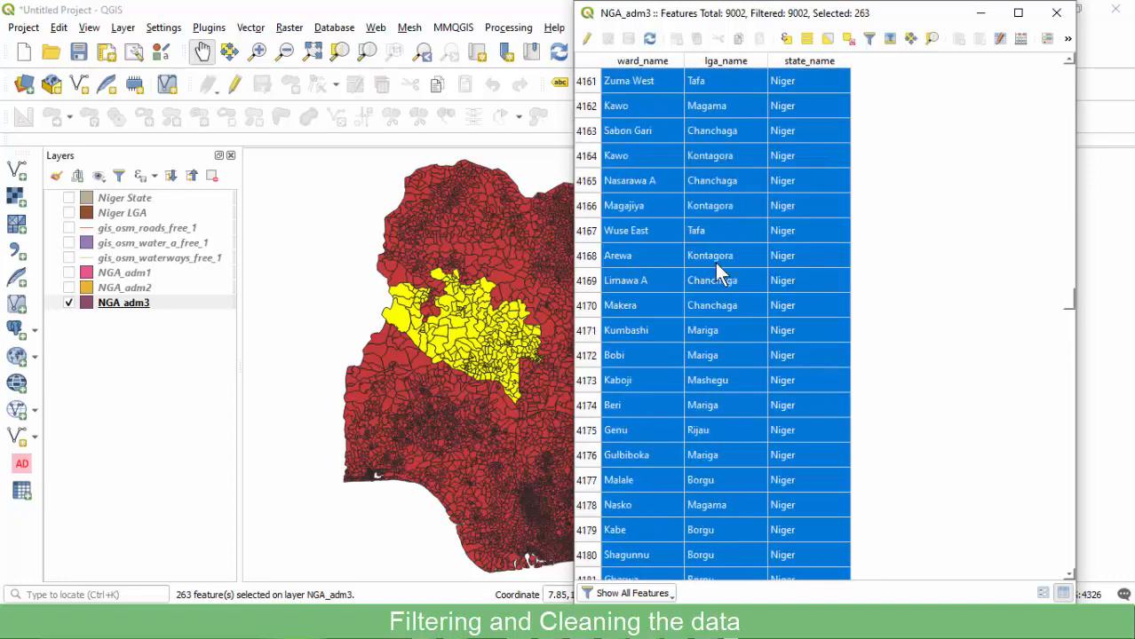
click(1057, 13)
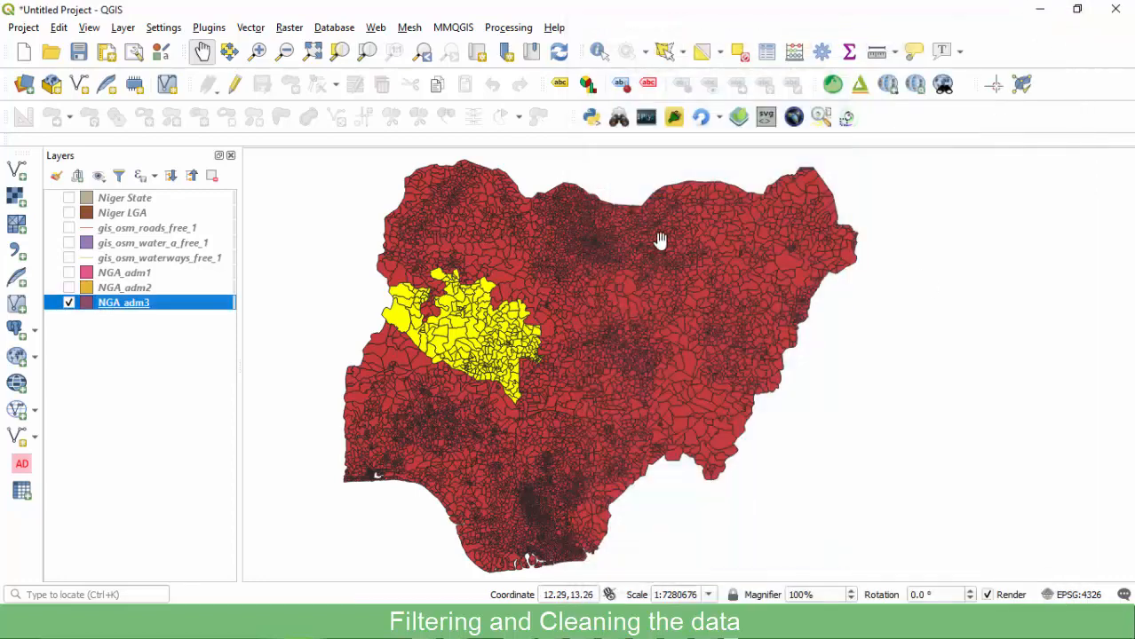
Export the selected wards as 'Niger Wards.shp' and place the layer below Niger LGA.
right_click(124, 304)
mouse_move(197, 306)
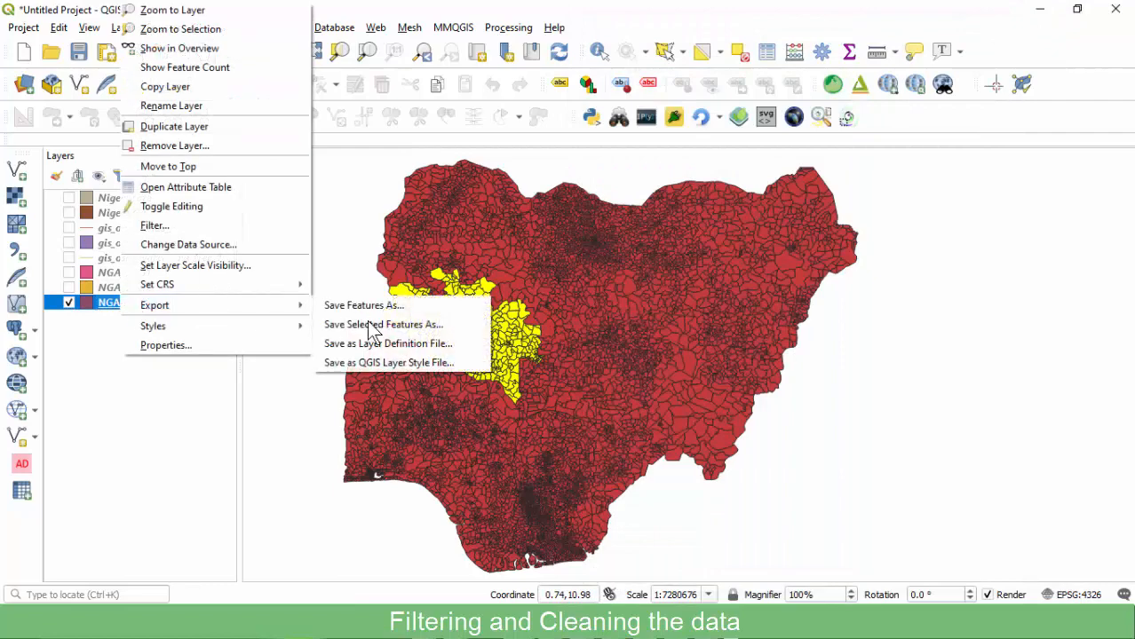
click(371, 327)
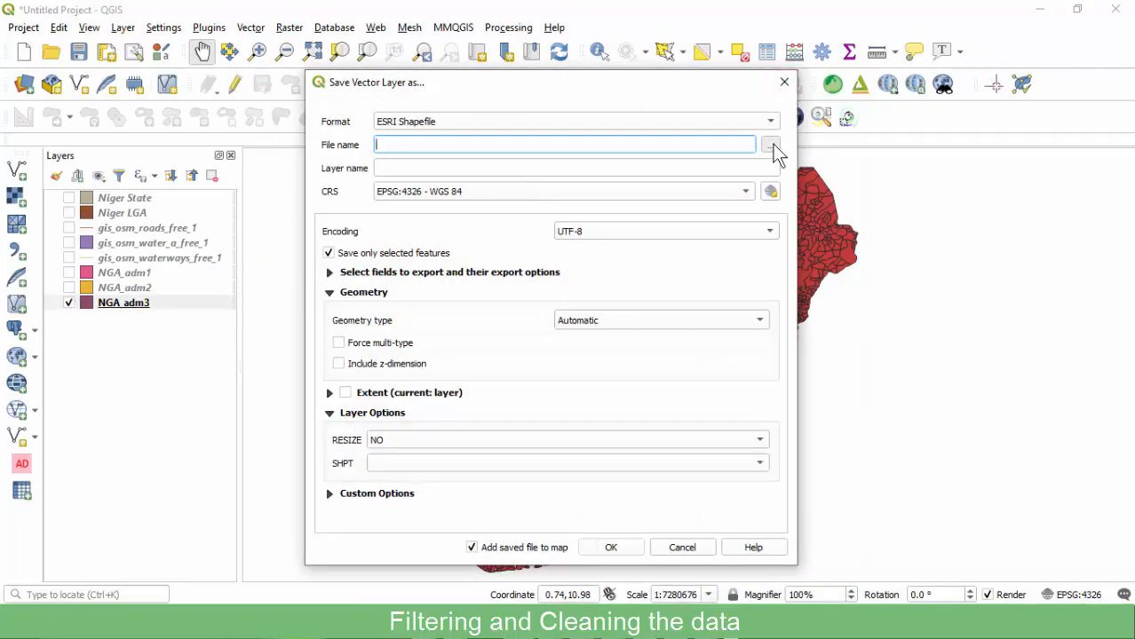
click(770, 145)
click(506, 232)
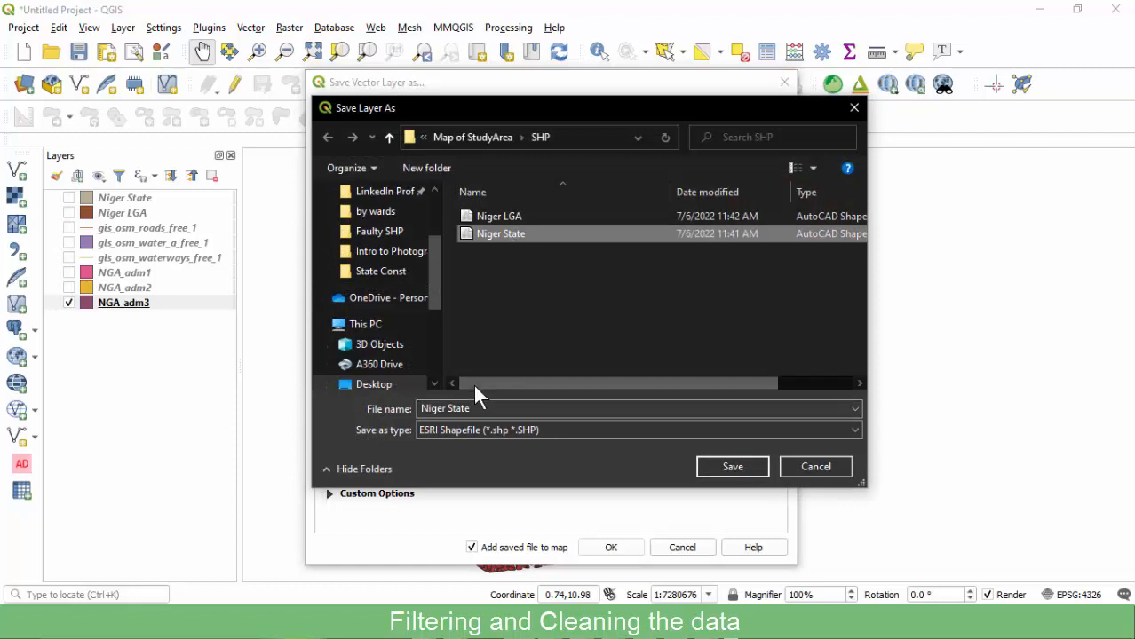
double_click(457, 408)
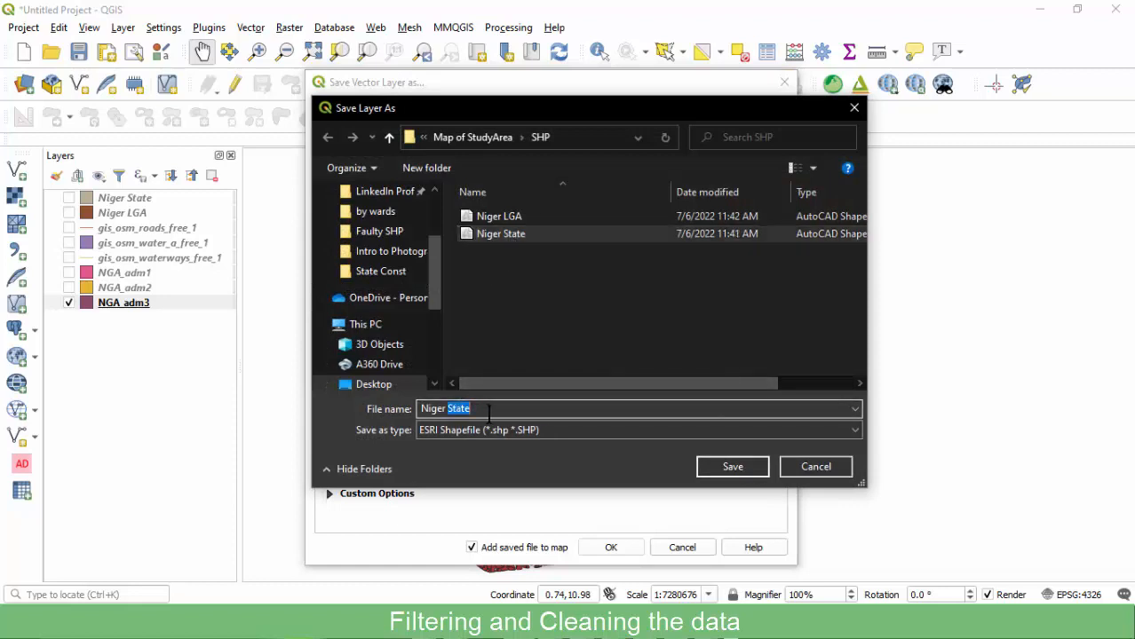
text(Wards)
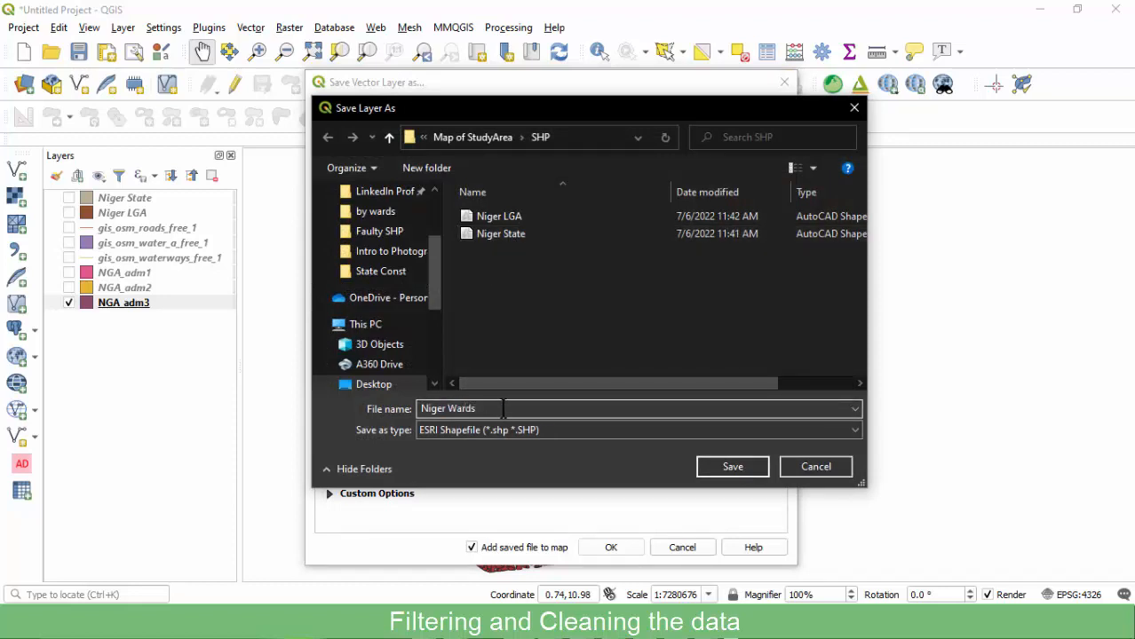
click(721, 468)
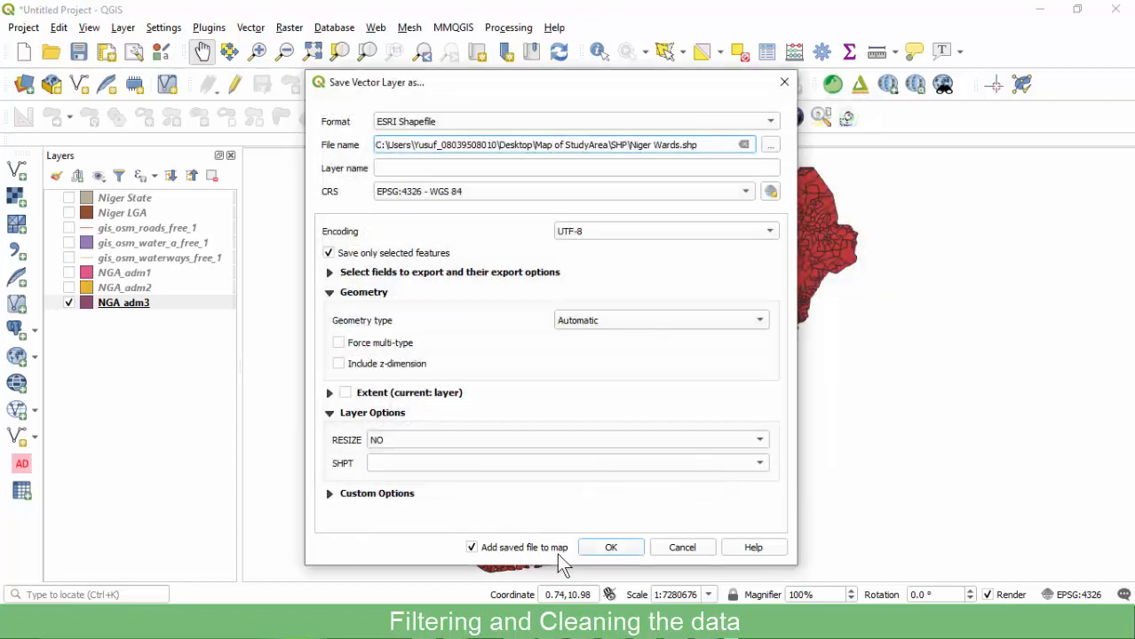
click(609, 547)
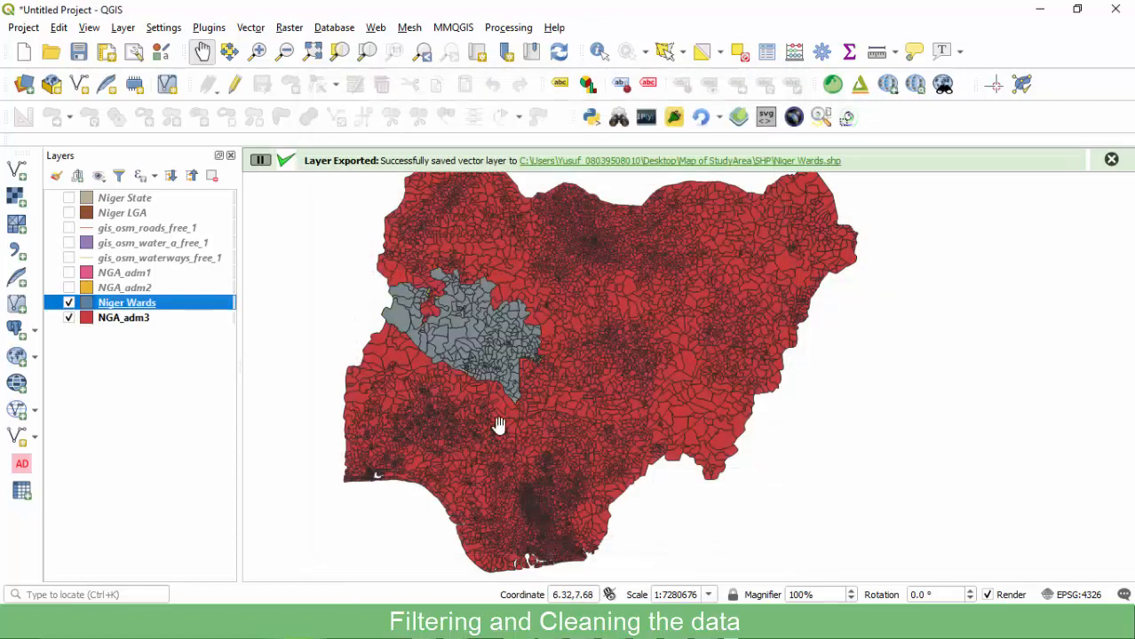
drag(102, 303, 66, 233)
Hide NGA_adm3 and zoom the map to the Niger Wards layer extent.
click(69, 228)
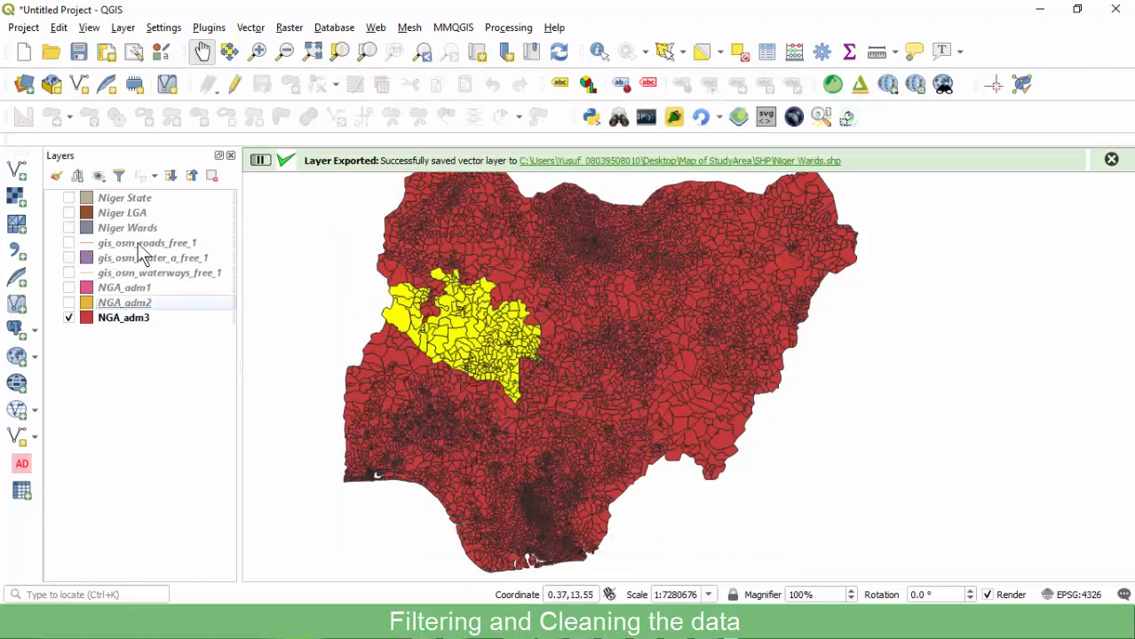
click(69, 318)
click(95, 321)
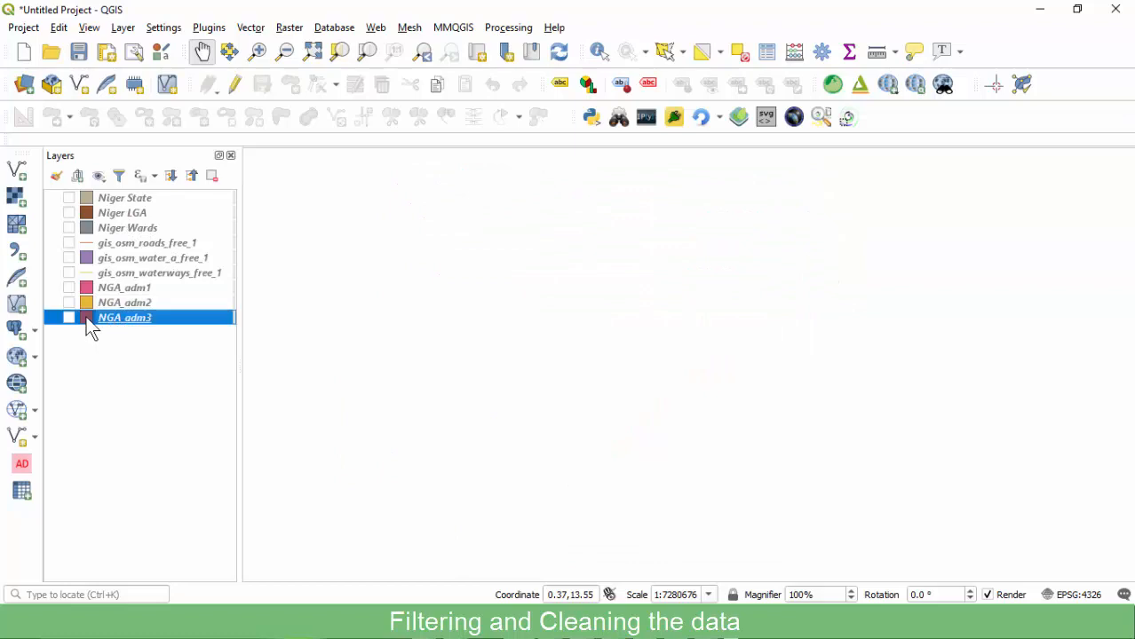
click(69, 228)
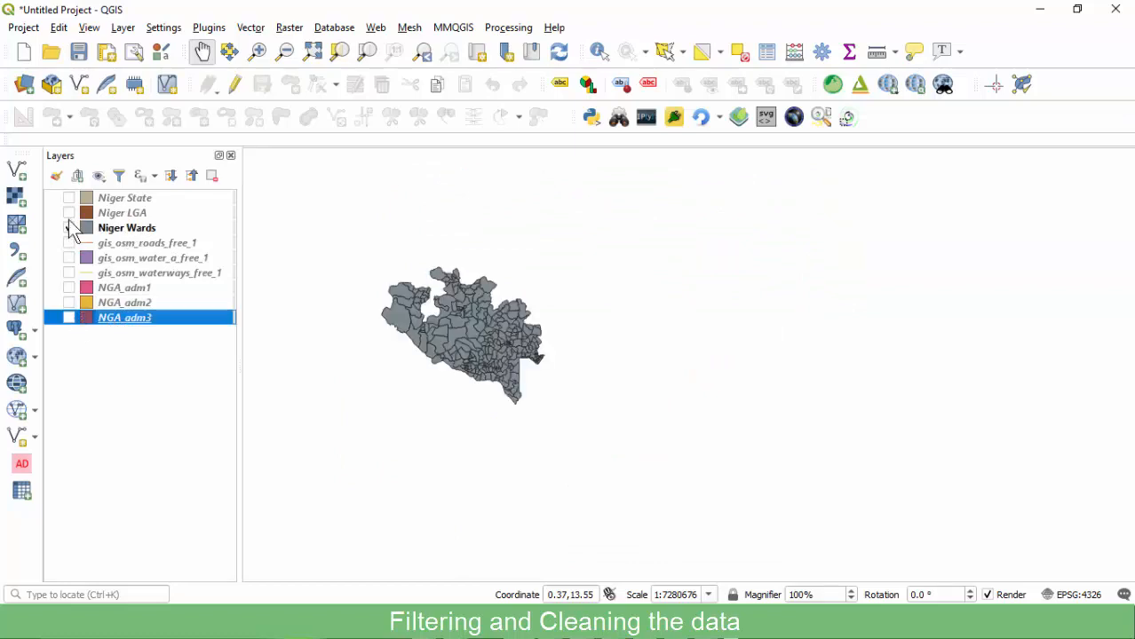
right_click(114, 224)
click(177, 233)
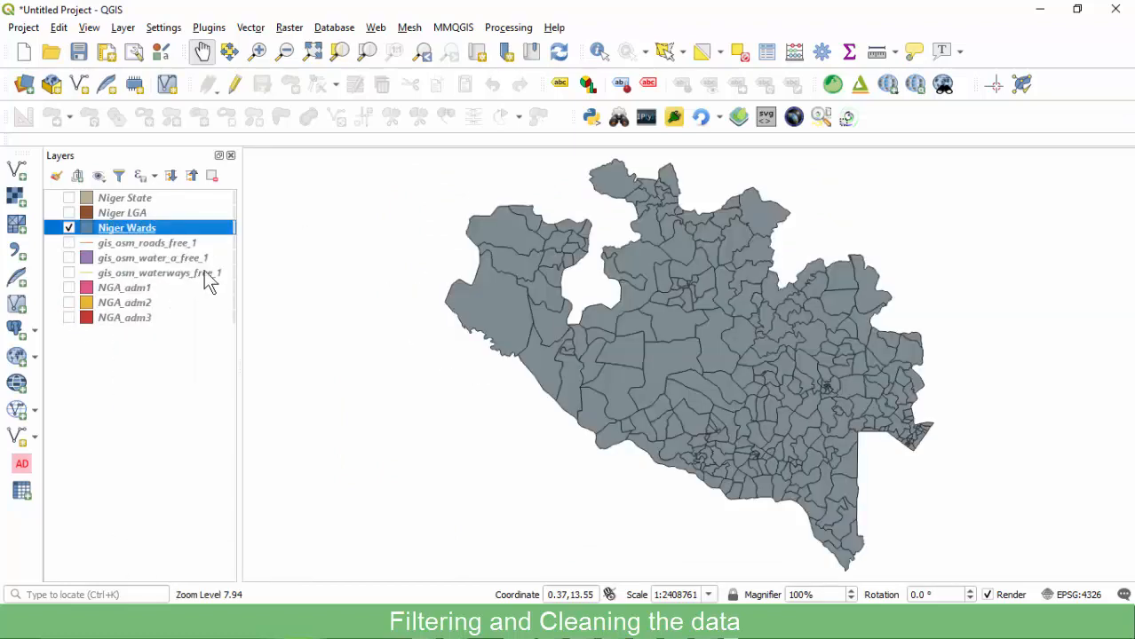
Compare the Niger LGA, State and Wards layers over the OSM roads by toggling visibility.
click(69, 213)
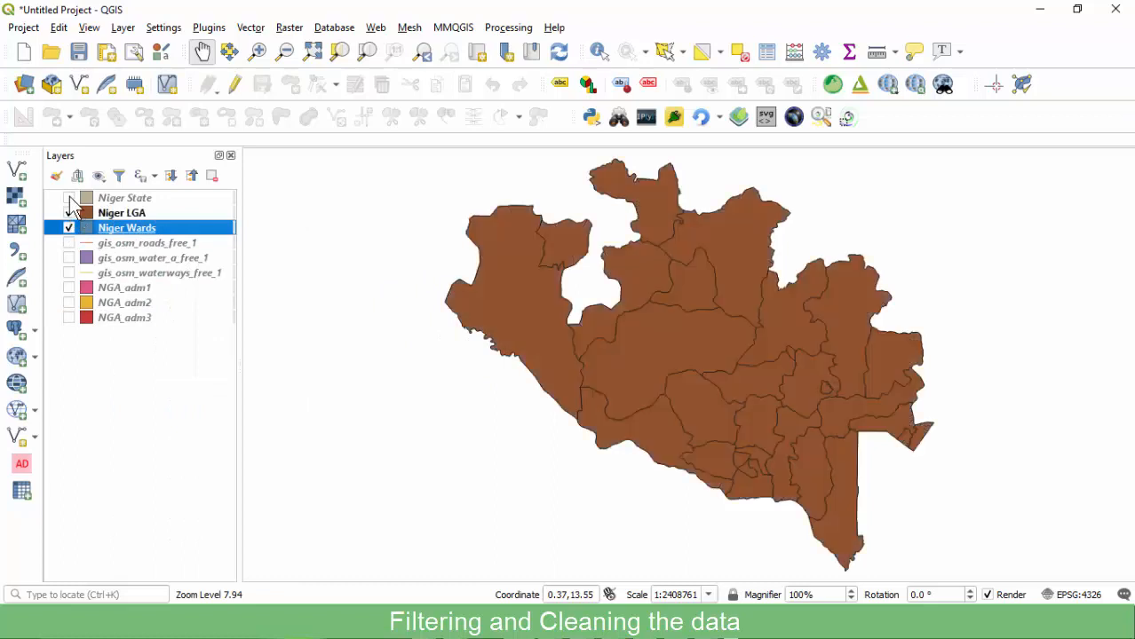
click(69, 198)
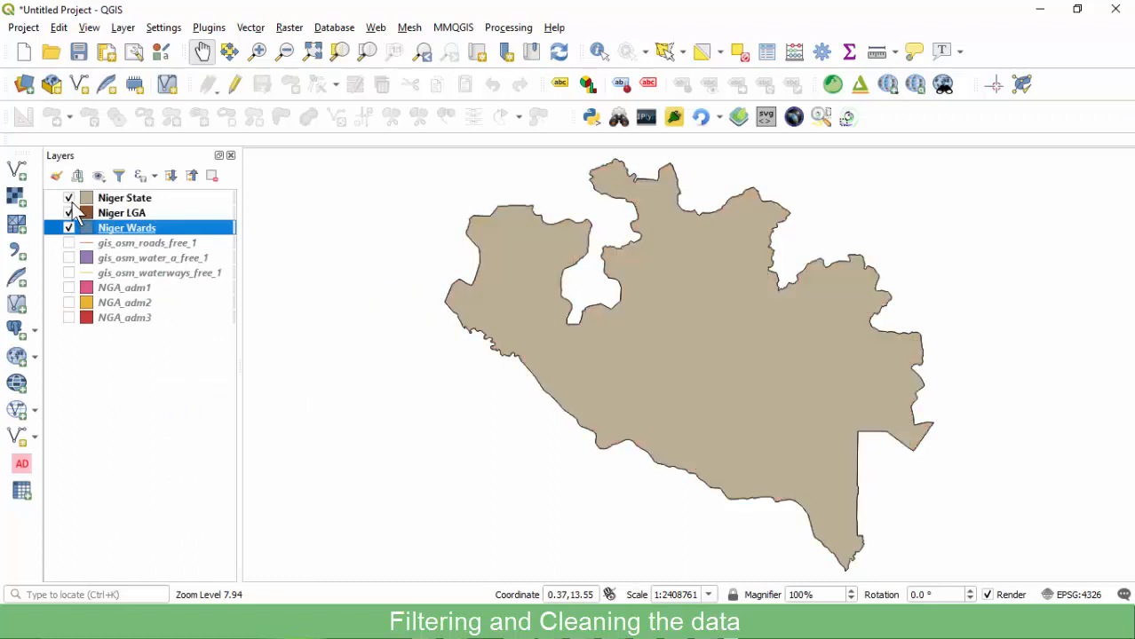
click(70, 198)
click(69, 213)
click(69, 228)
click(70, 243)
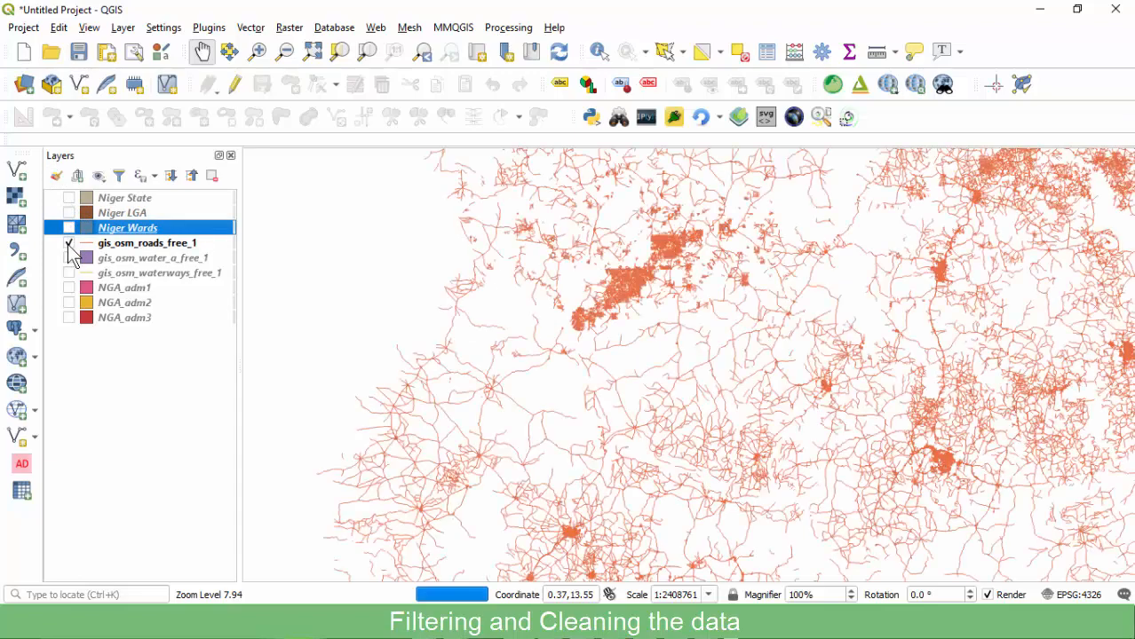
click(70, 228)
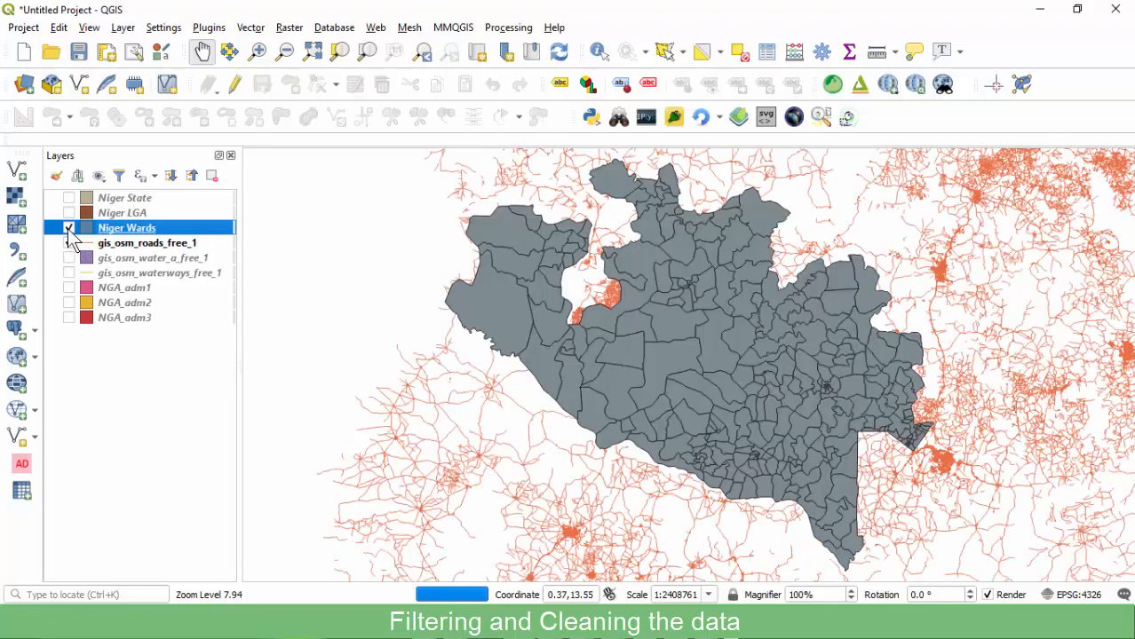
click(69, 229)
Leave only Niger State displayed over the gis_osm_roads_free_1 layer.
click(115, 198)
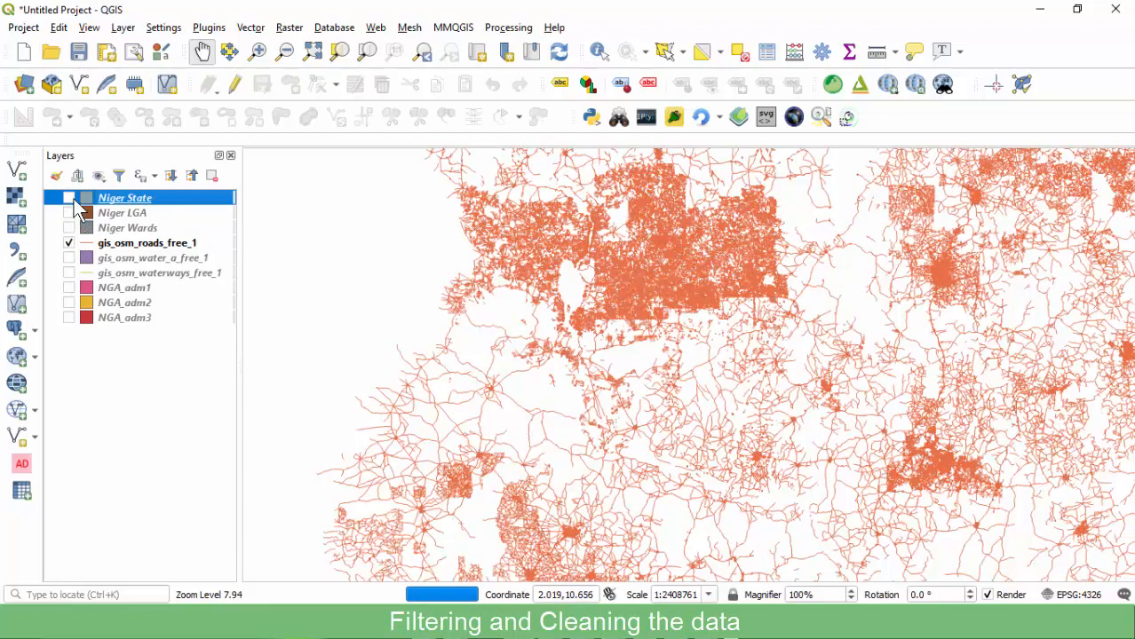
click(69, 198)
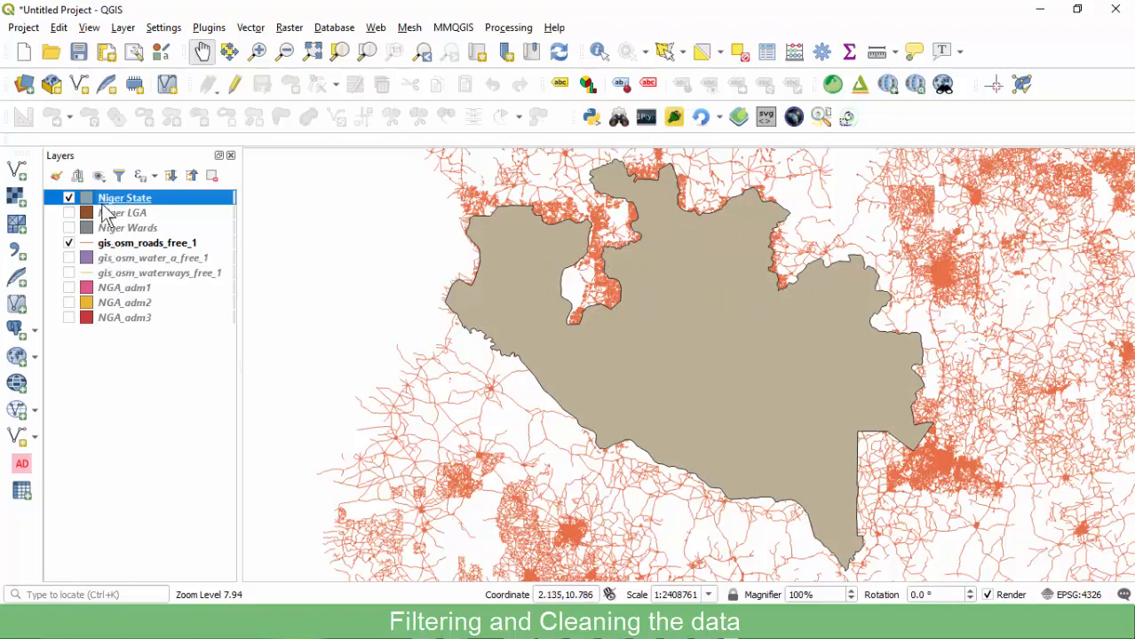
click(68, 198)
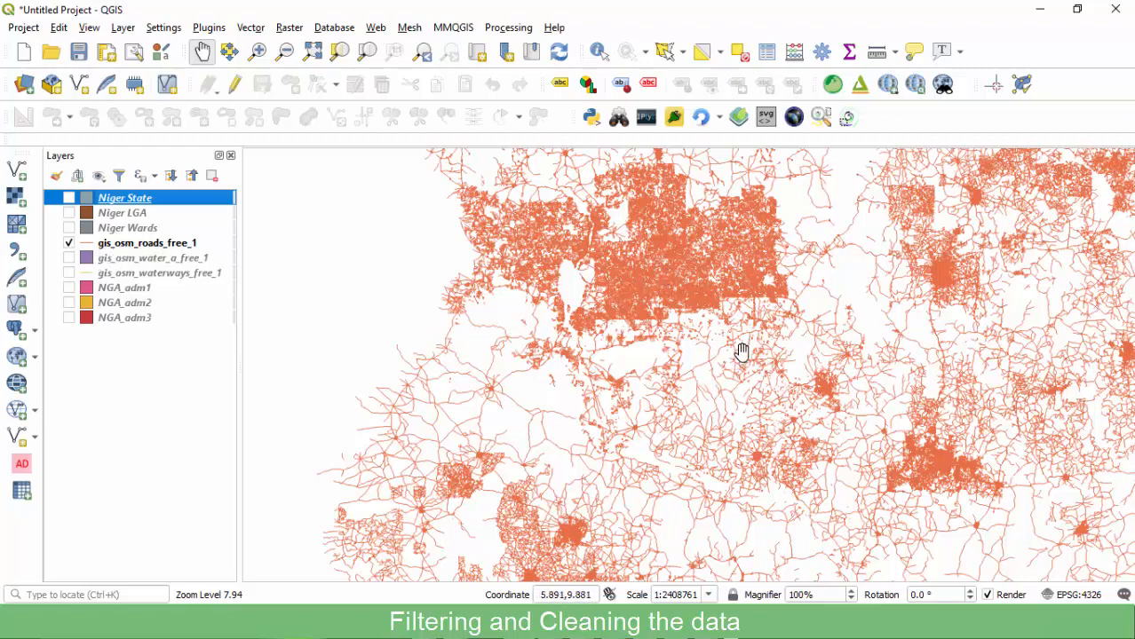
click(113, 244)
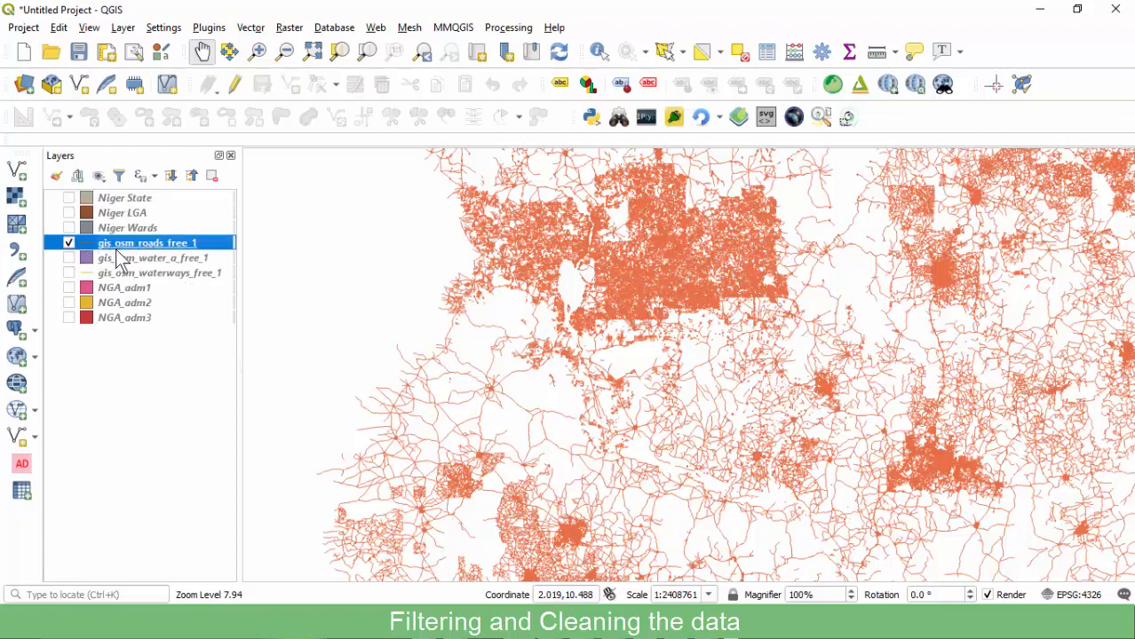
click(69, 198)
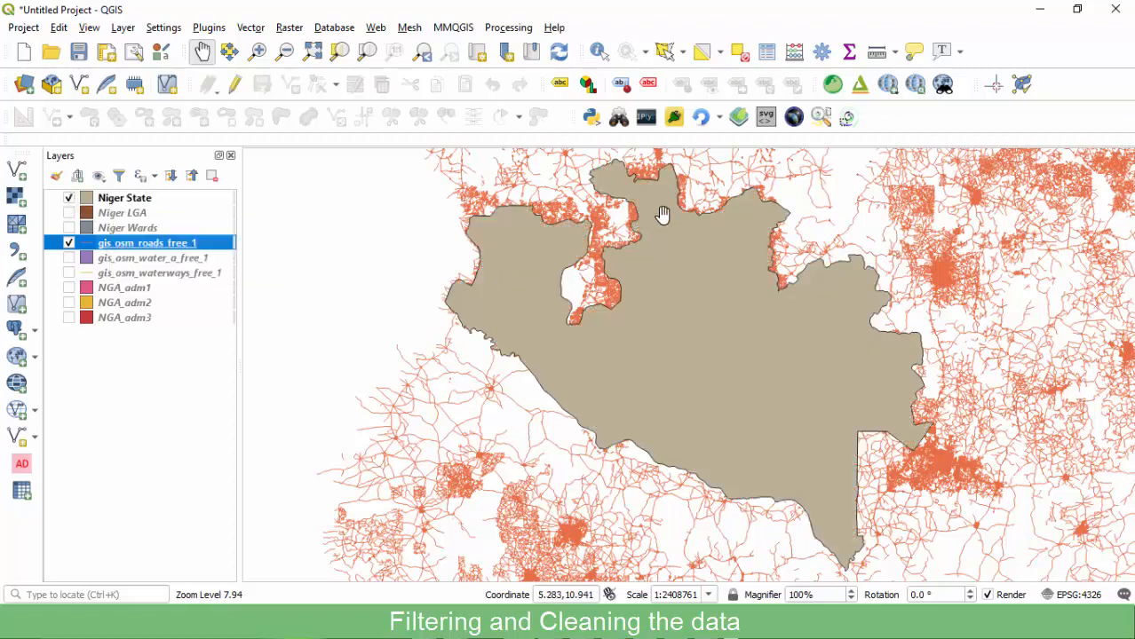
Set the Niger State fill style to No Brush so only its outline shows.
double_click(120, 199)
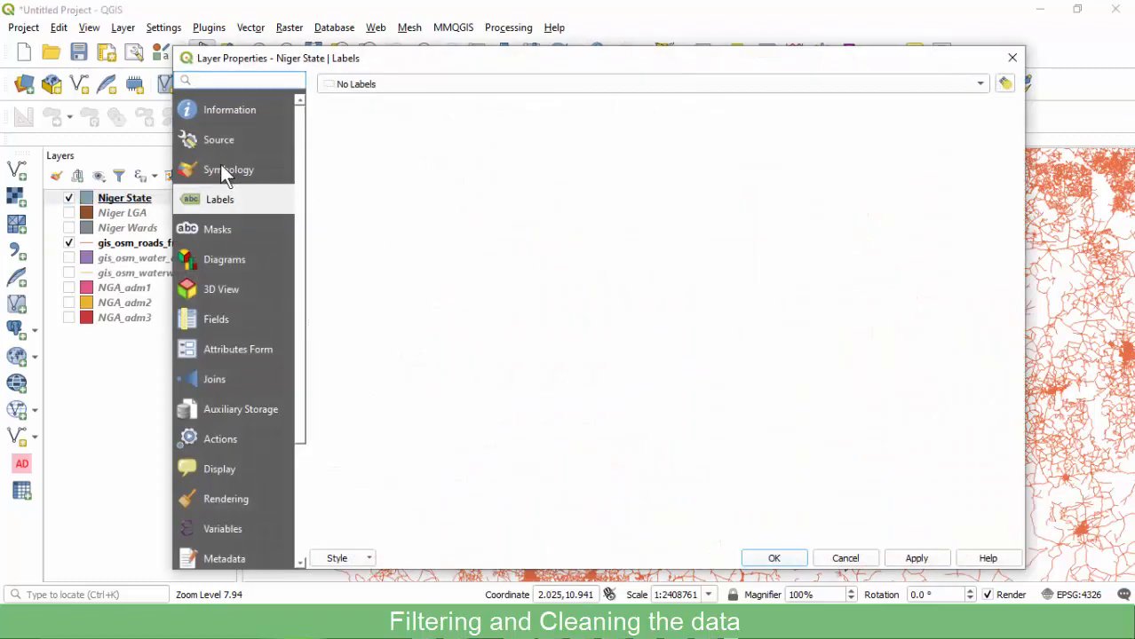
click(240, 170)
click(495, 124)
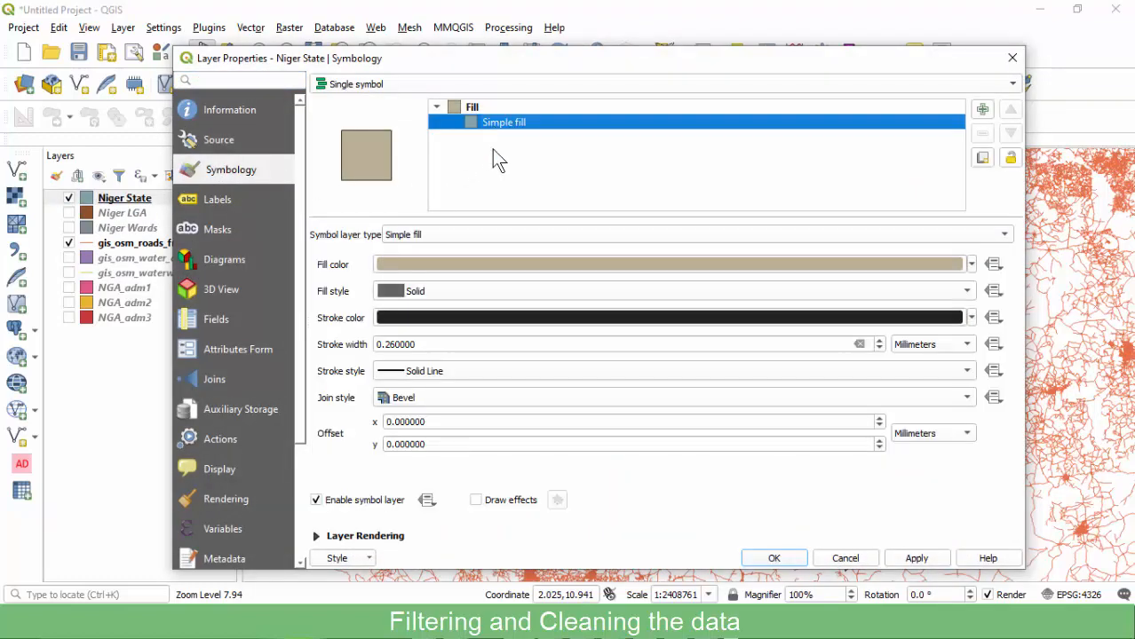
click(430, 293)
click(430, 308)
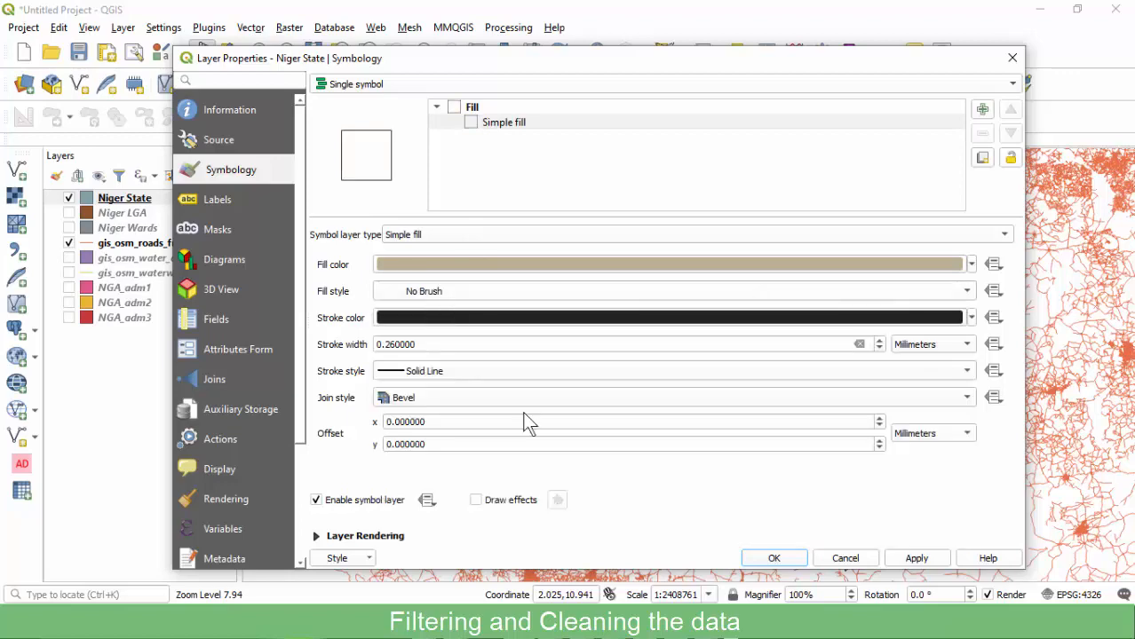
click(767, 558)
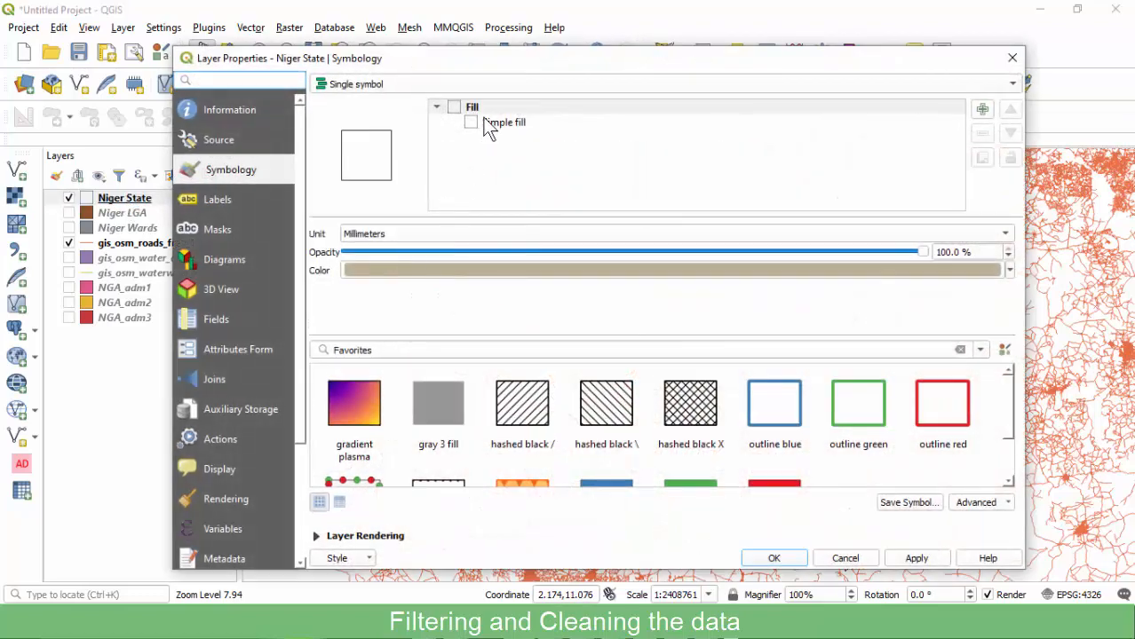
Thicken the Niger State outline stroke width to 0.5 mm.
click(489, 123)
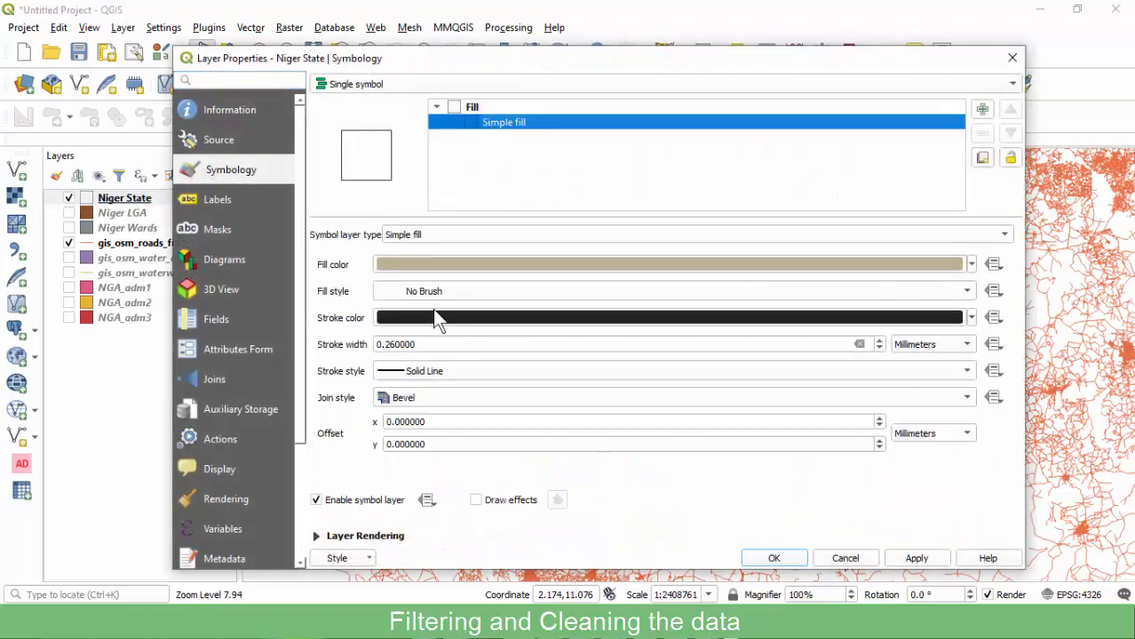
click(388, 344)
key(BackSpace)
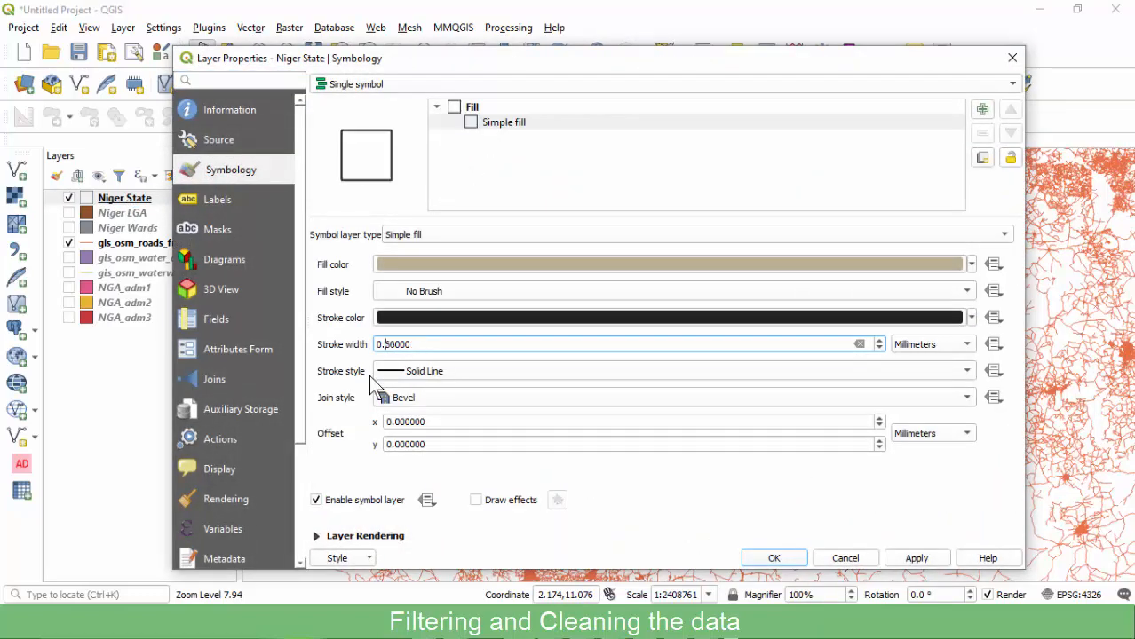
click(774, 560)
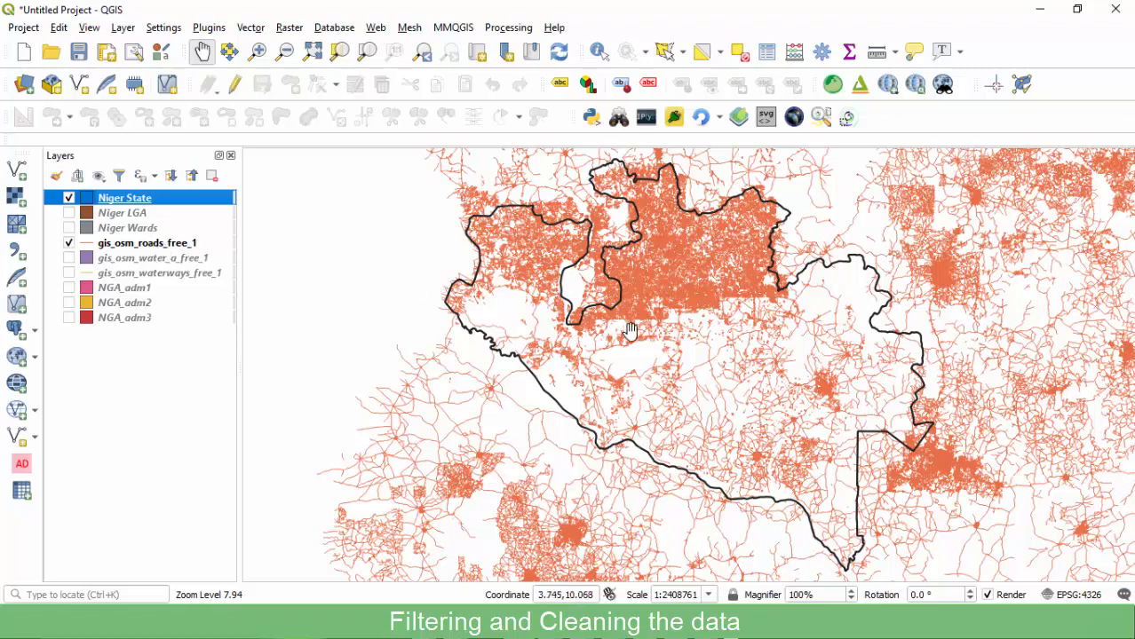
Zoom and pan the map to frame the Niger State boundary.
scroll(625, 334, down, 2)
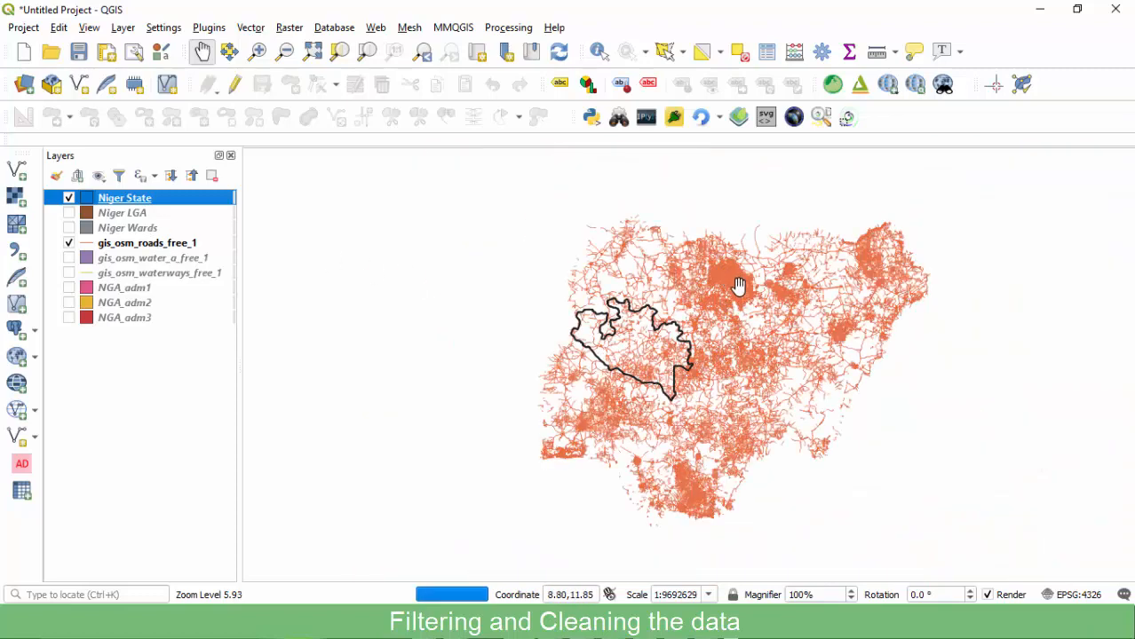
scroll(677, 313, up, 1)
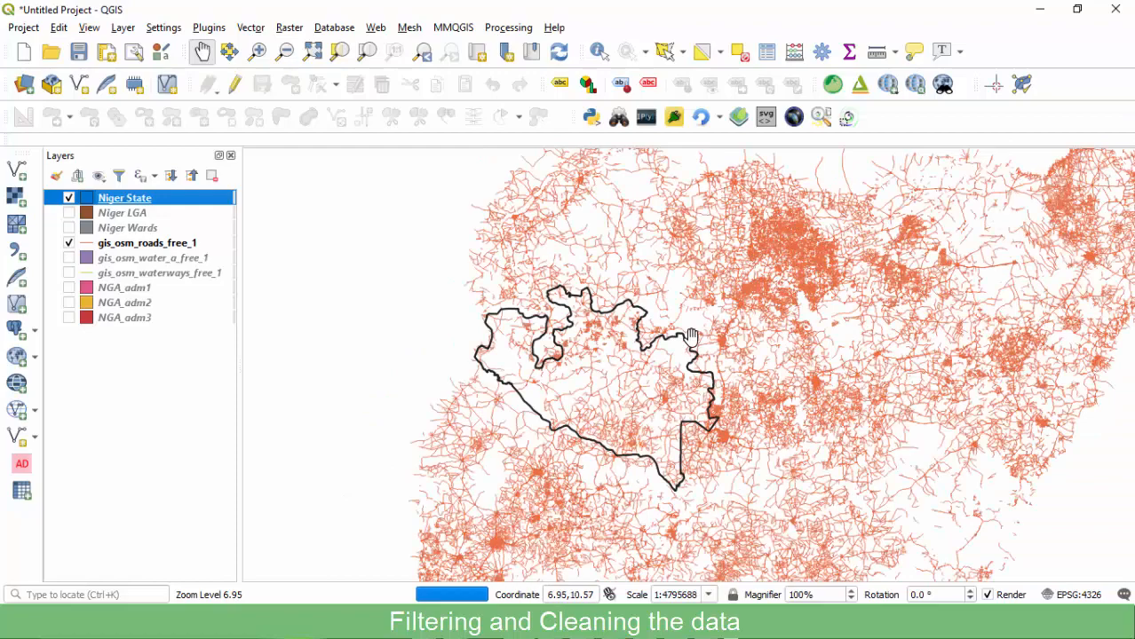
scroll(693, 338, up, 1)
drag(474, 357, 492, 318)
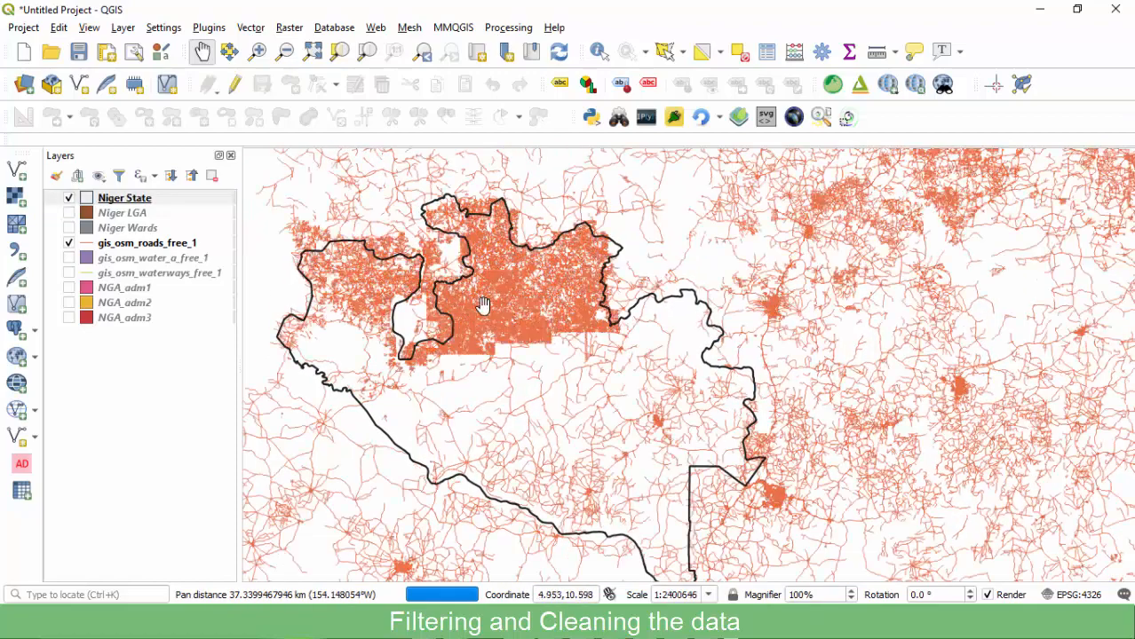
drag(397, 326, 404, 311)
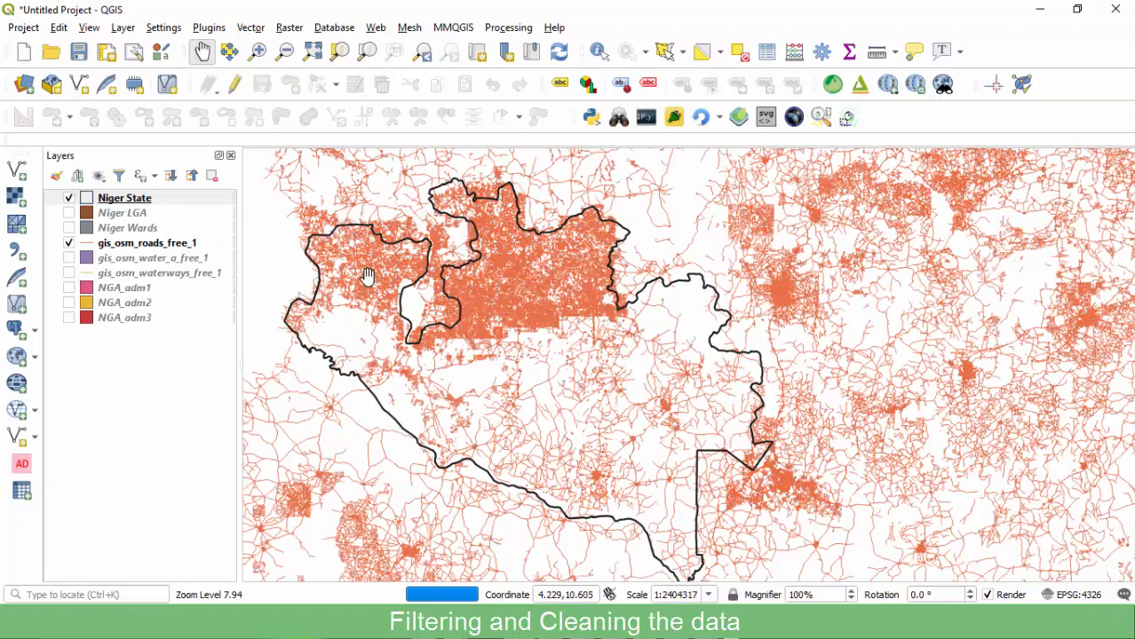
Launch Select by Location from Vector > Research Tools.
click(250, 28)
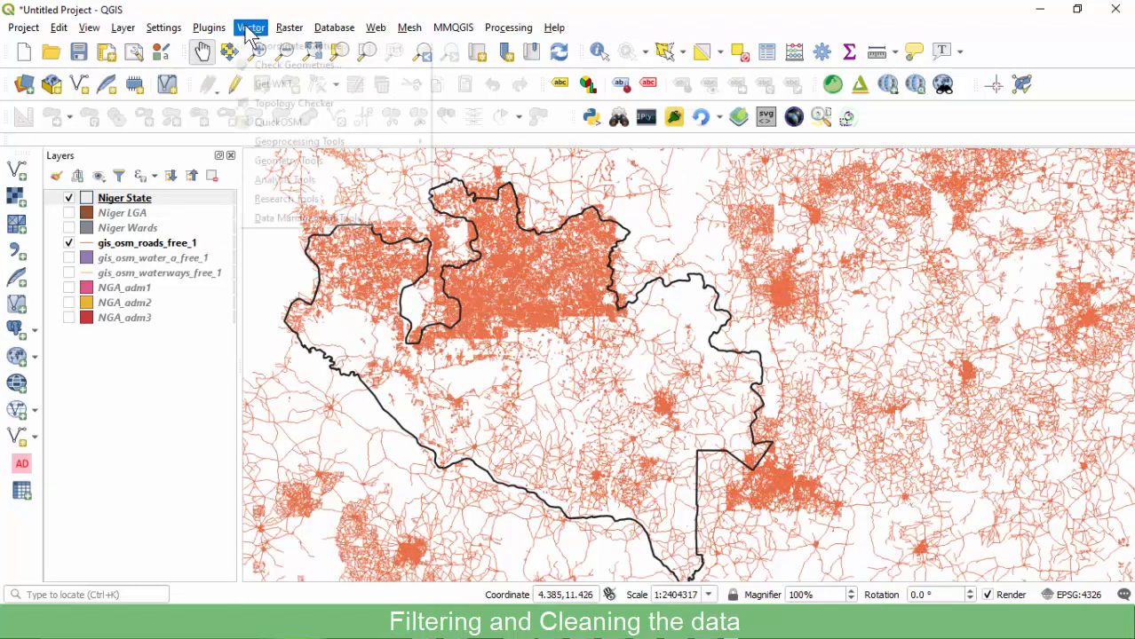
mouse_move(251, 124)
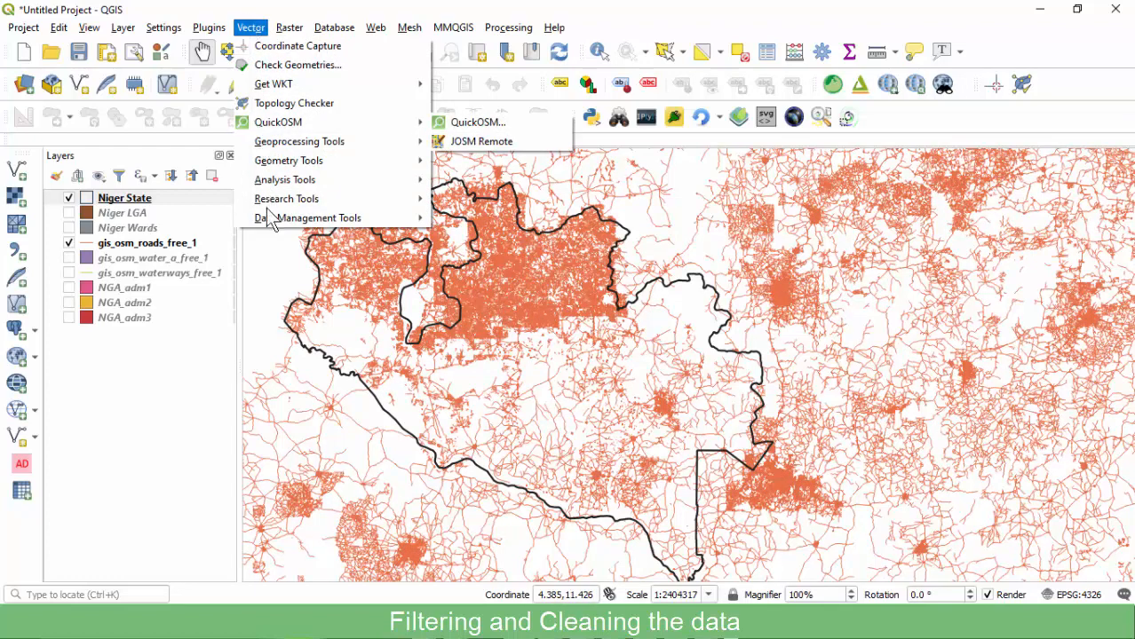
mouse_move(267, 226)
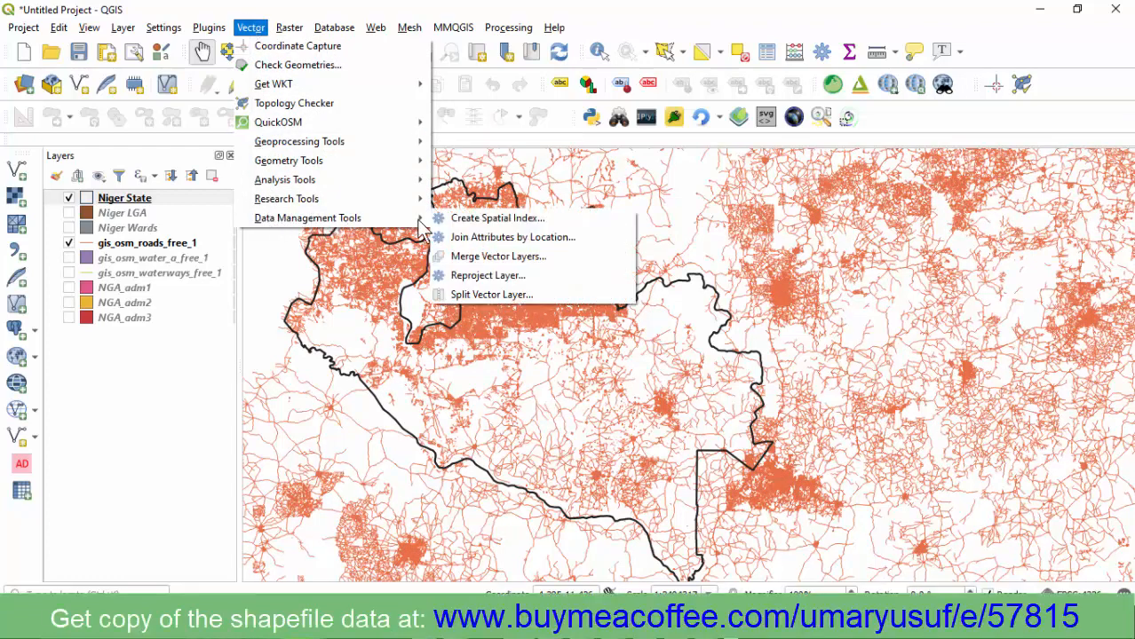
mouse_move(332, 201)
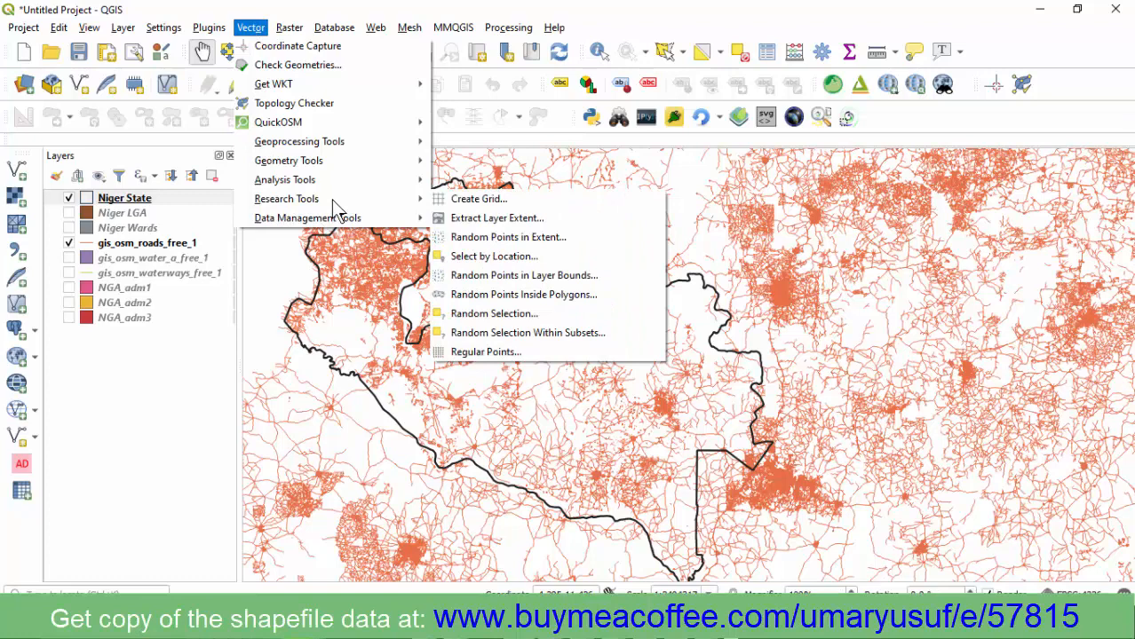
click(508, 253)
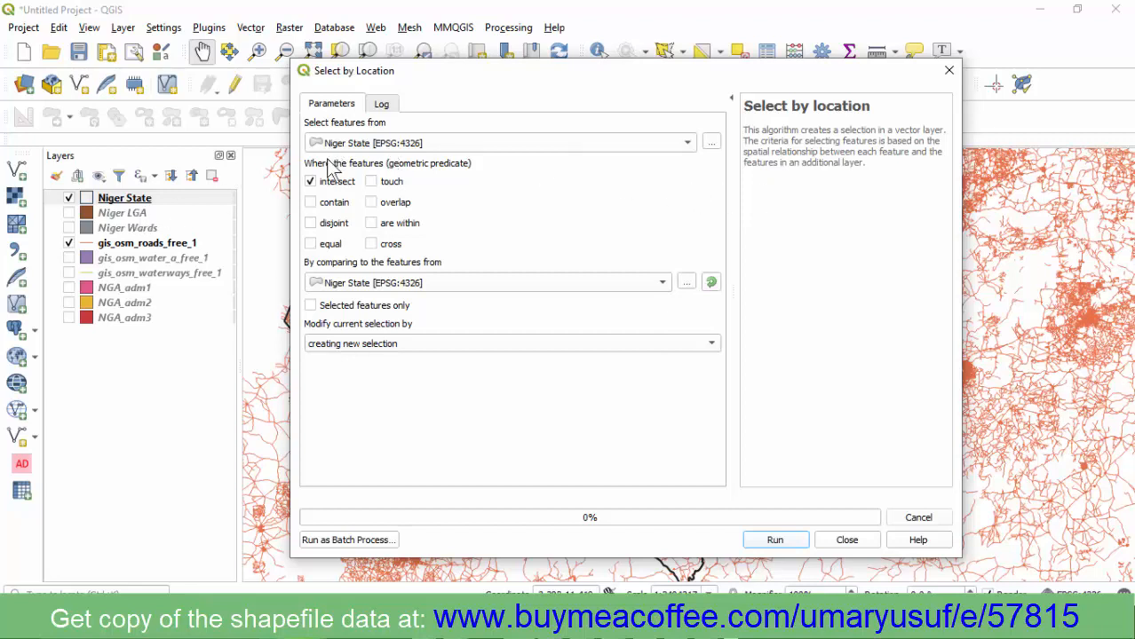
Set gis_osm_roads_free_1 as the layer to select from and Niger State as the comparison layer.
click(392, 146)
click(494, 197)
click(380, 148)
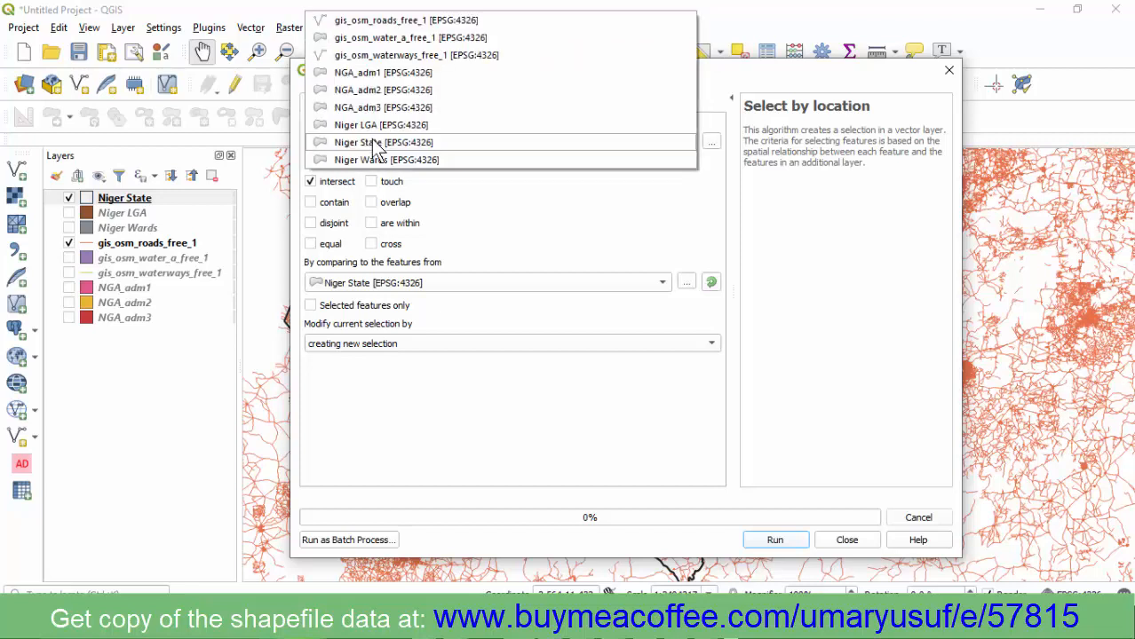
click(388, 22)
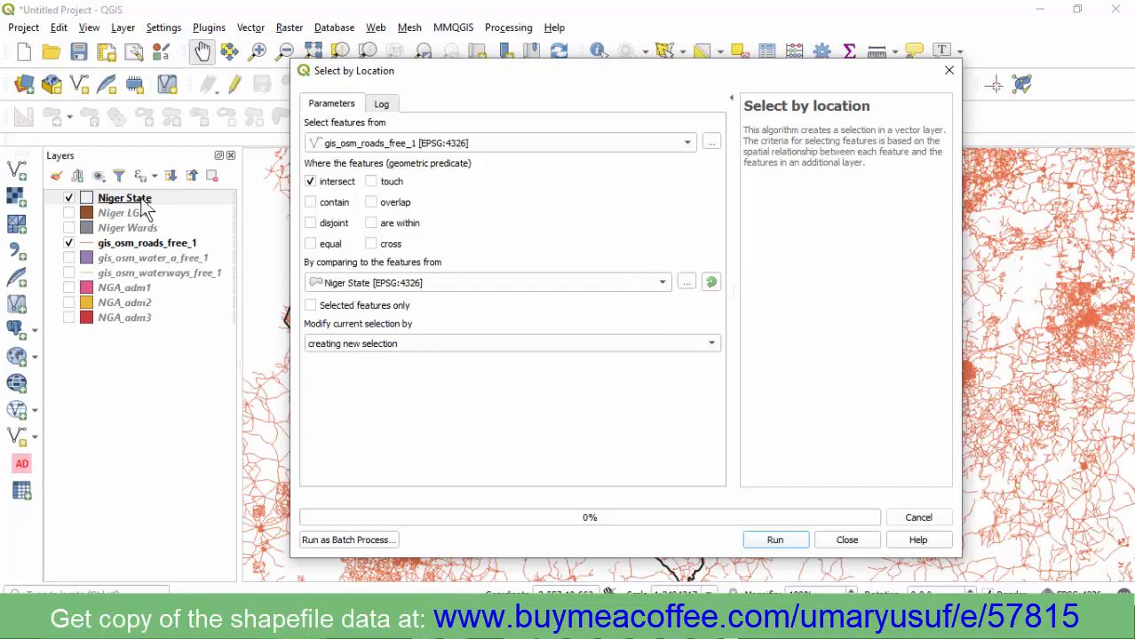
click(364, 285)
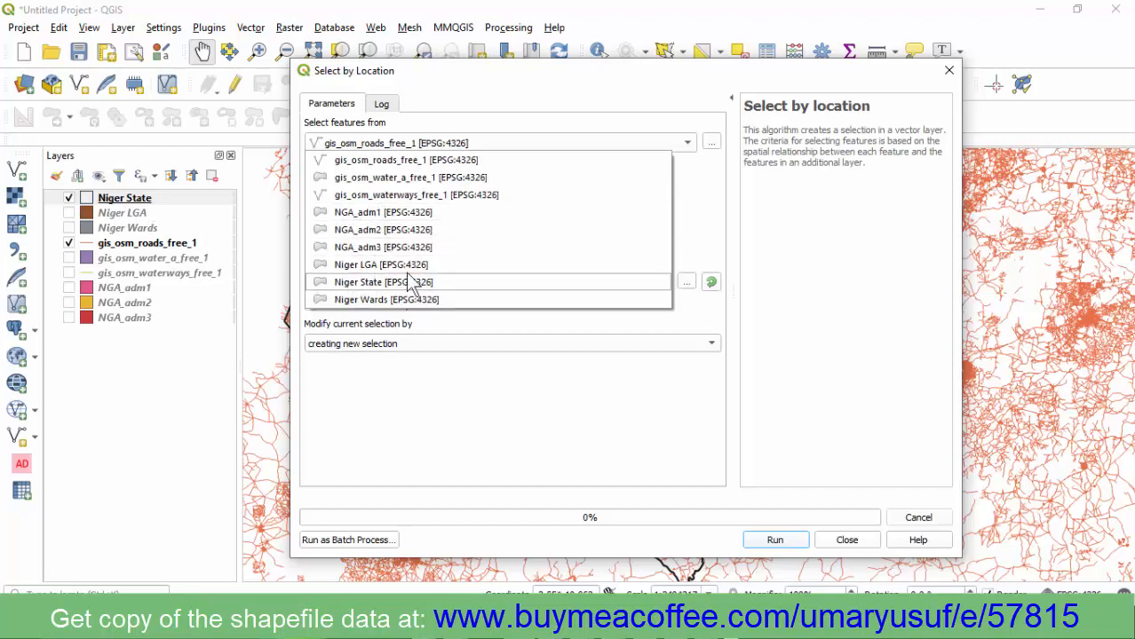
click(351, 282)
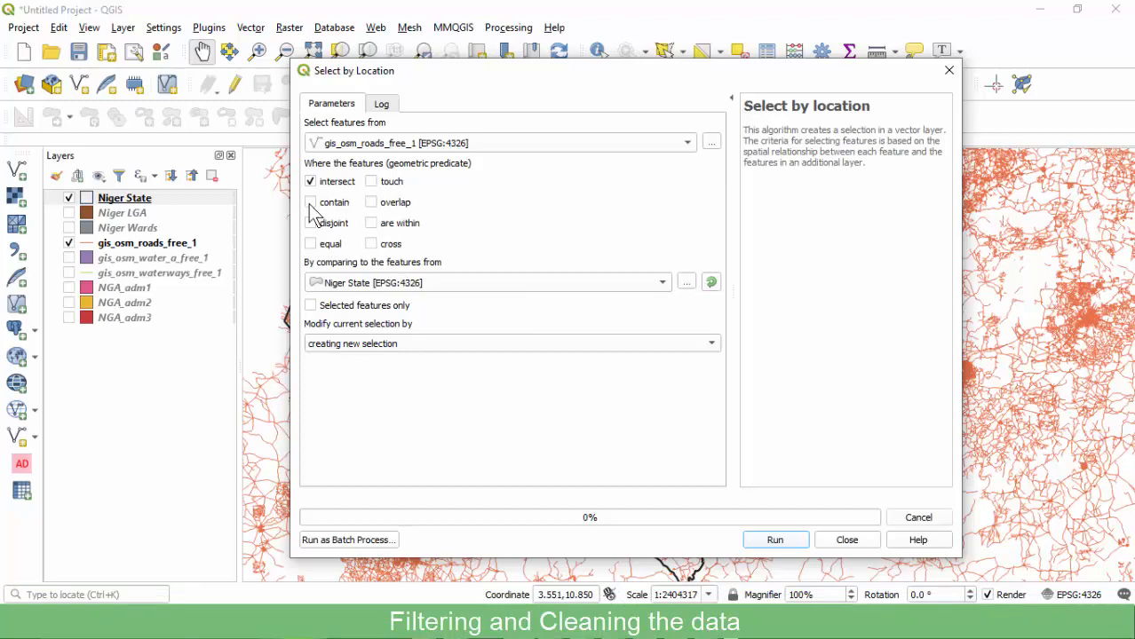
Select the 118153 roads that are within Niger State, then close the tool.
drag(538, 75, 816, 73)
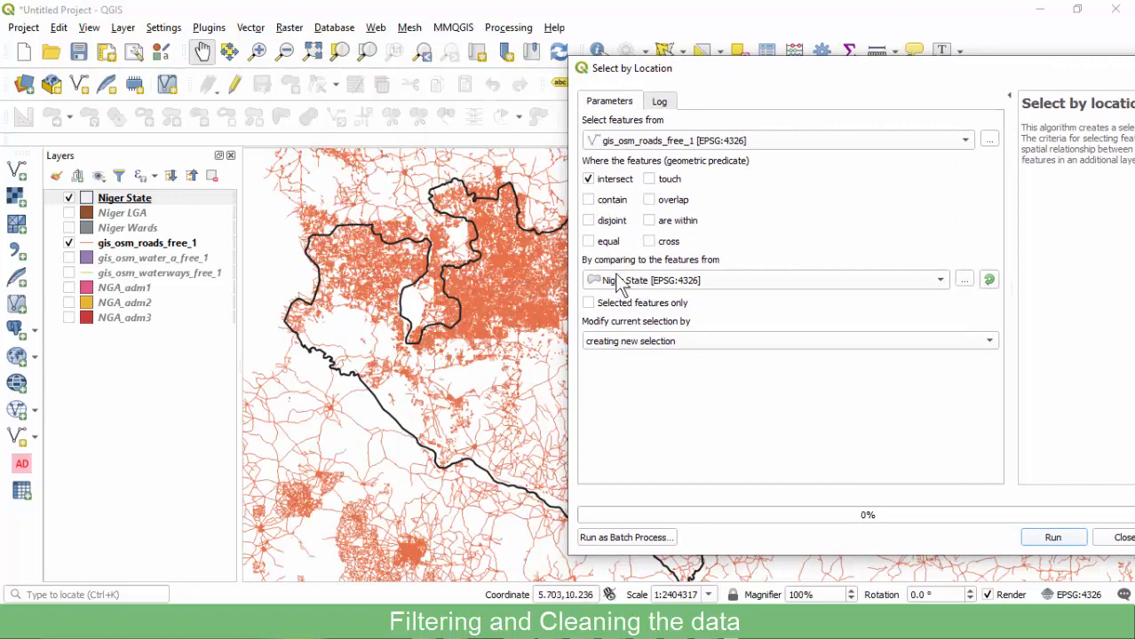
click(664, 223)
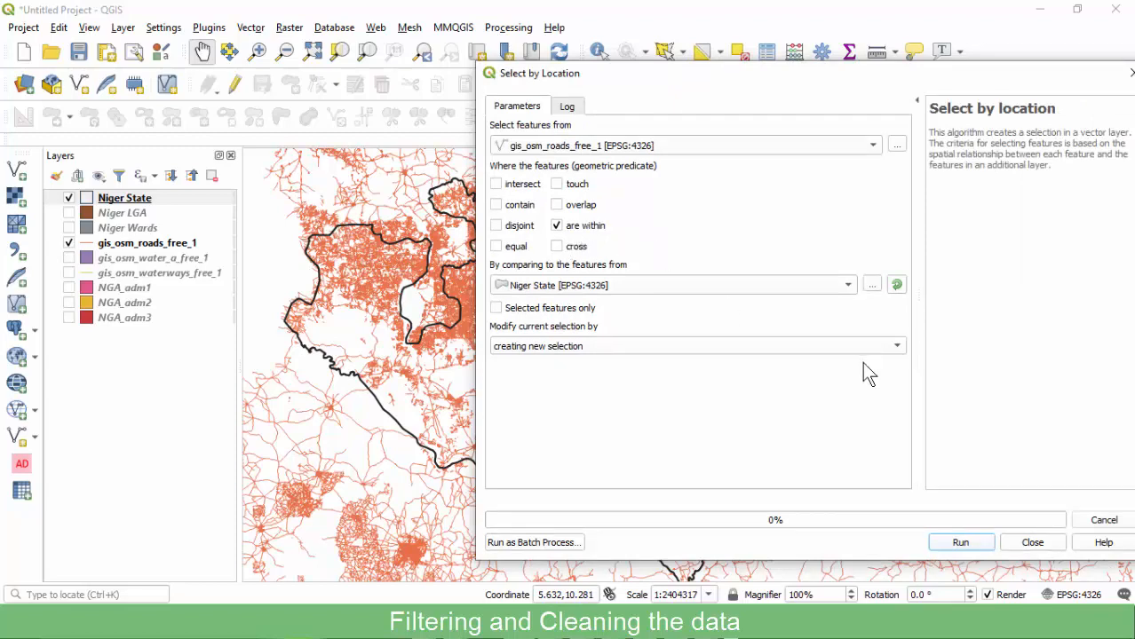
click(961, 542)
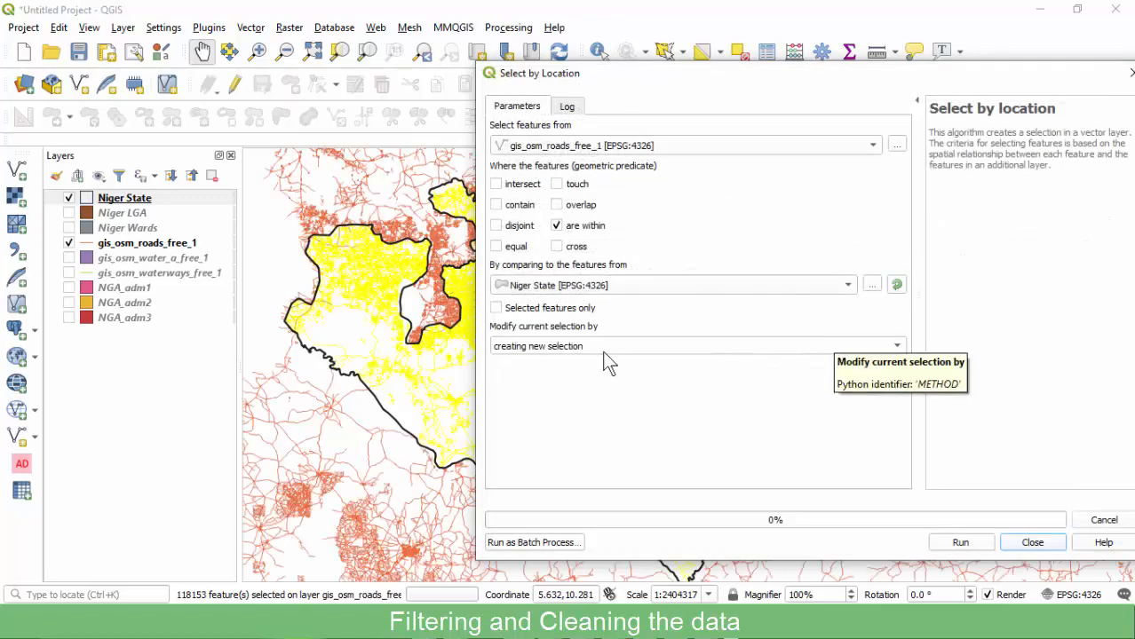
drag(689, 73, 851, 70)
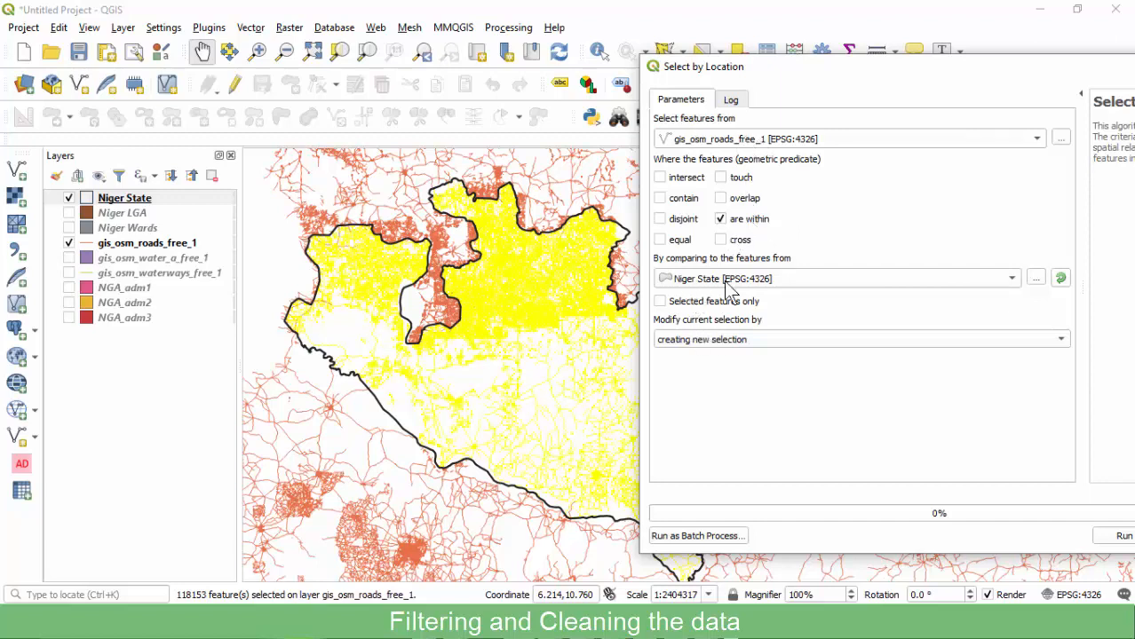
drag(949, 56, 744, 102)
click(991, 567)
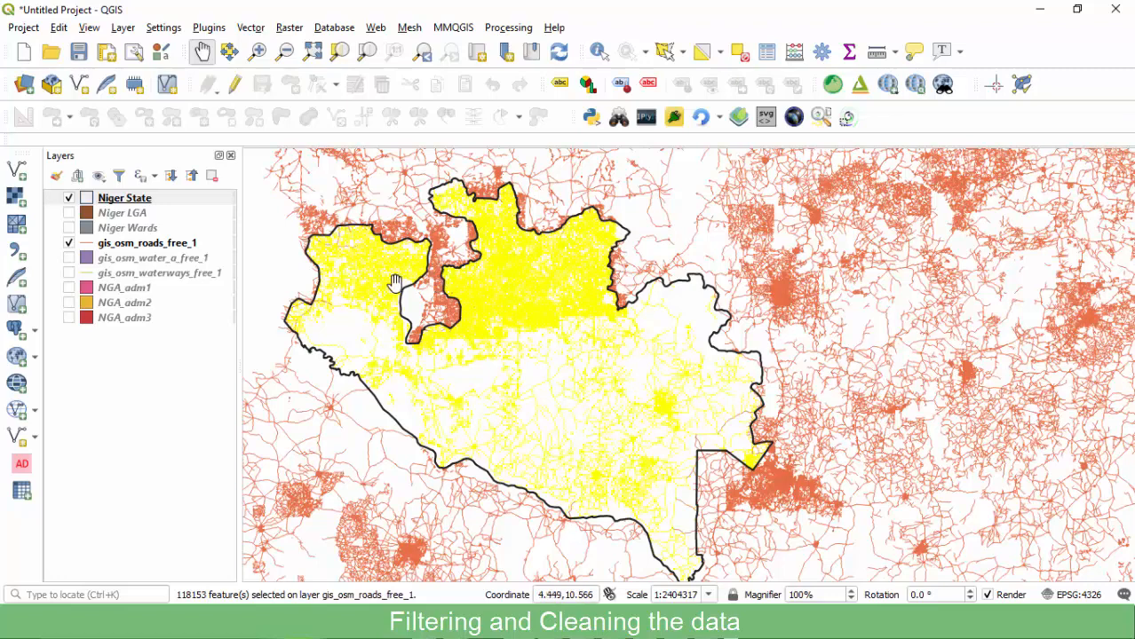
click(120, 245)
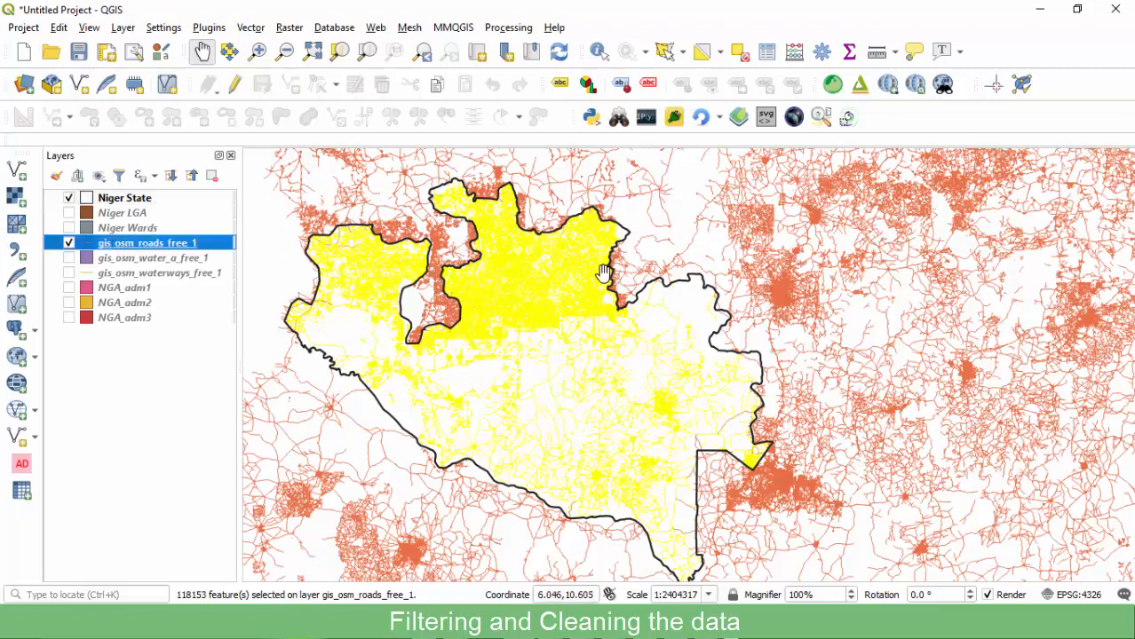
Export the selected roads from gis_osm_roads_free_1 as Niger Roads.shp in the SHP folder.
right_click(155, 247)
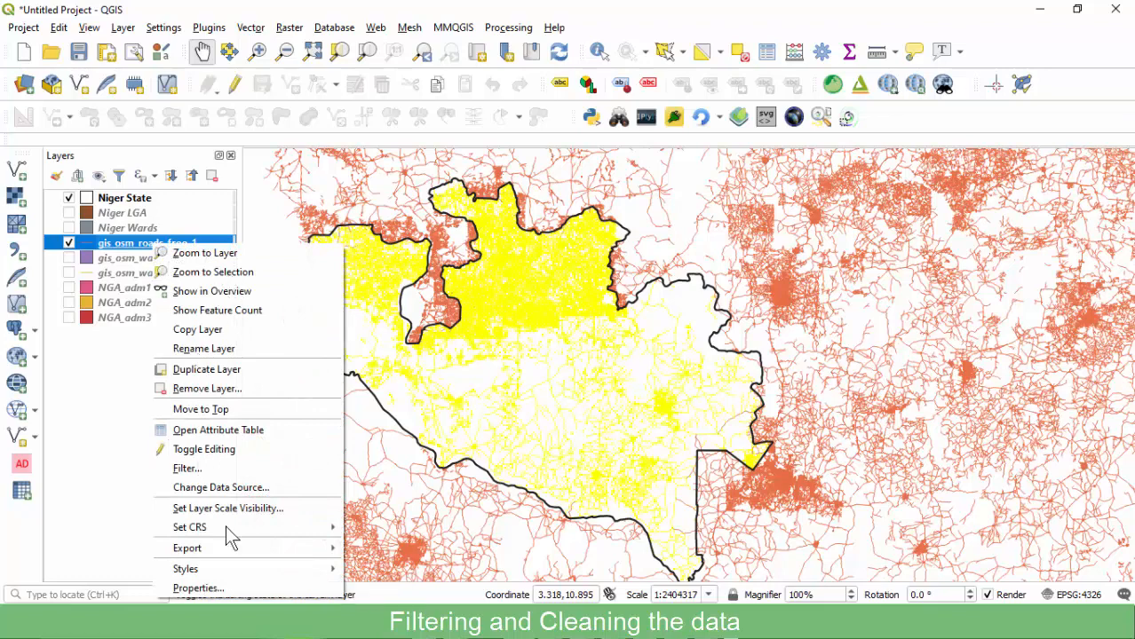
mouse_move(240, 548)
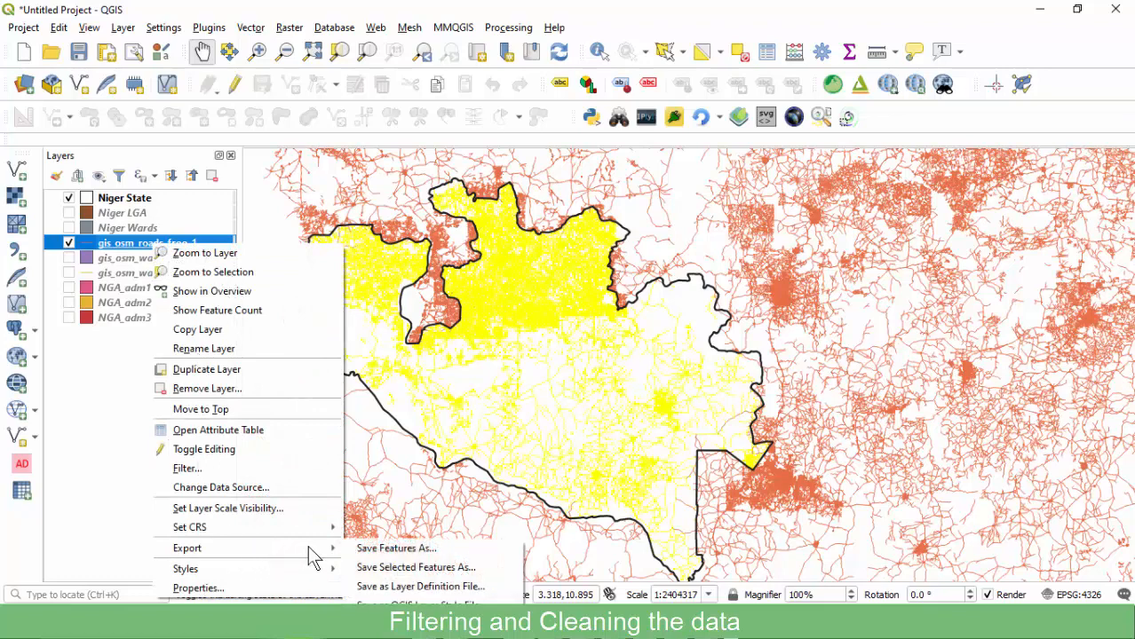
click(409, 570)
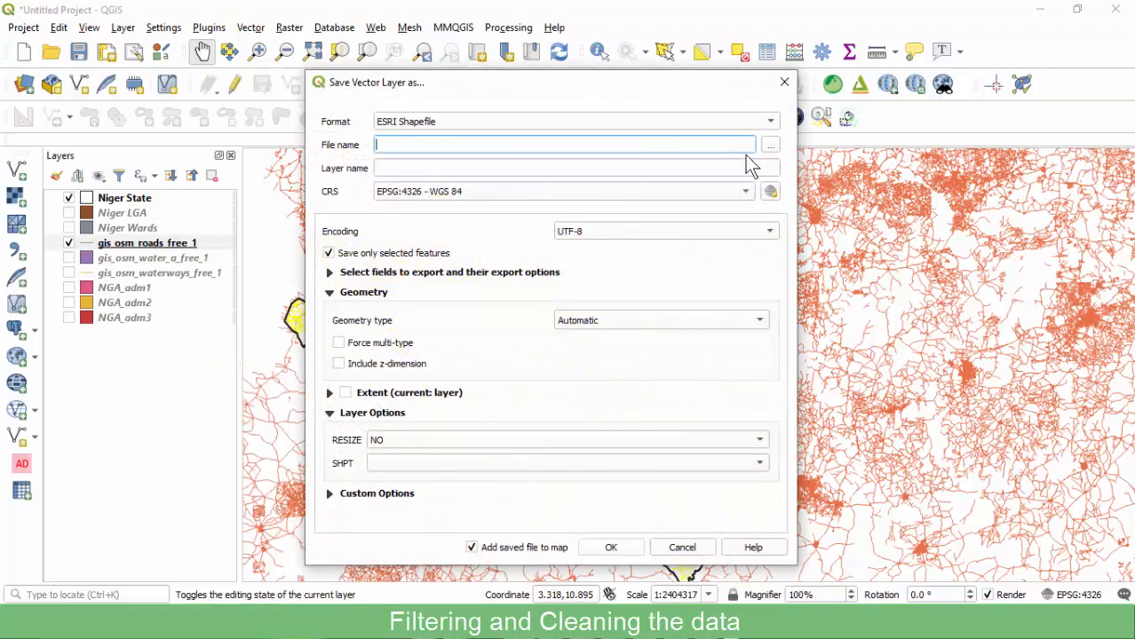
click(772, 145)
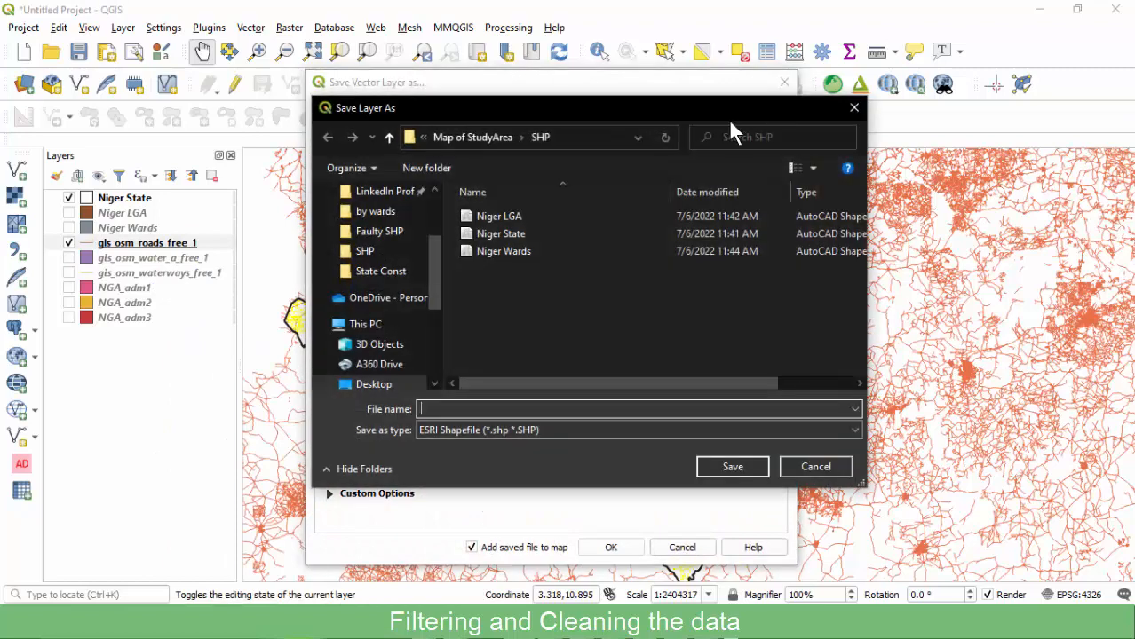
click(507, 254)
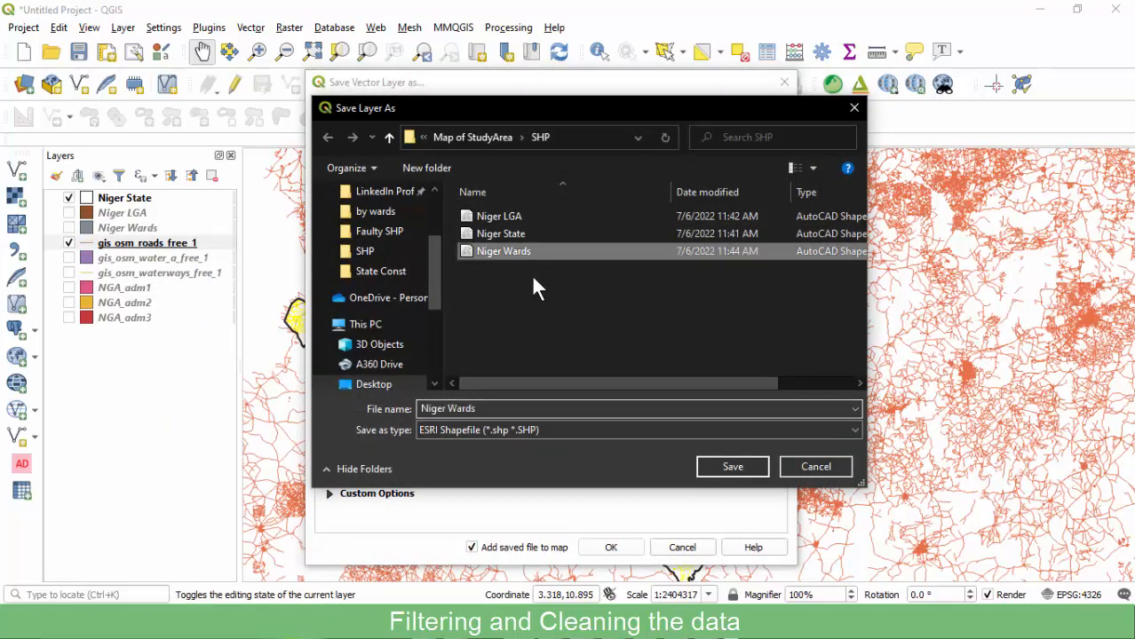
double_click(468, 411)
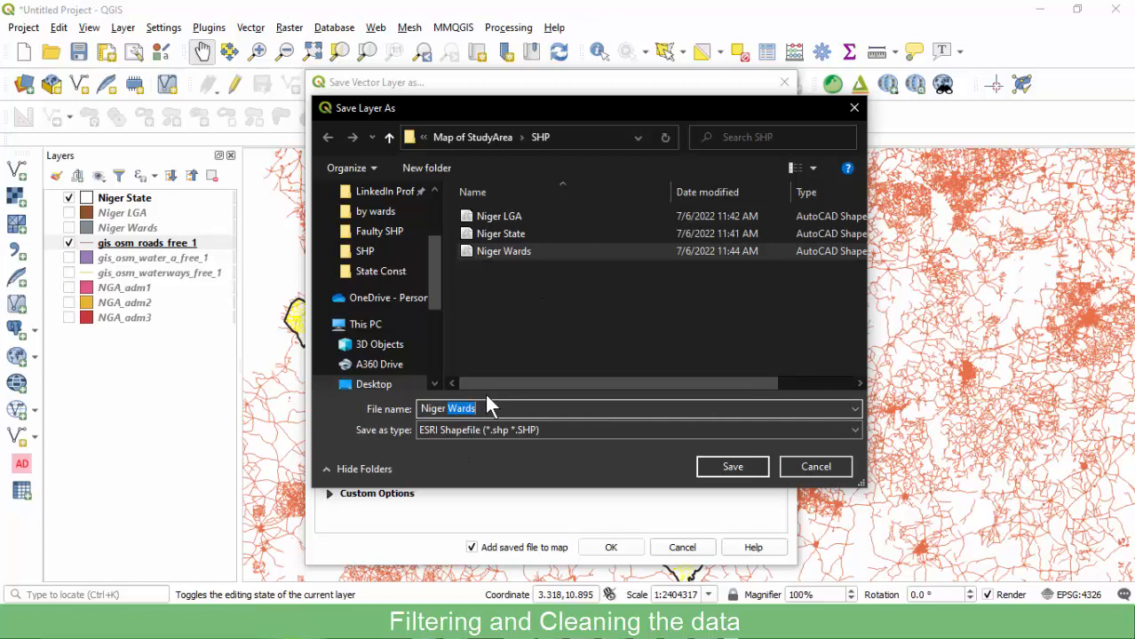
text(Ro)
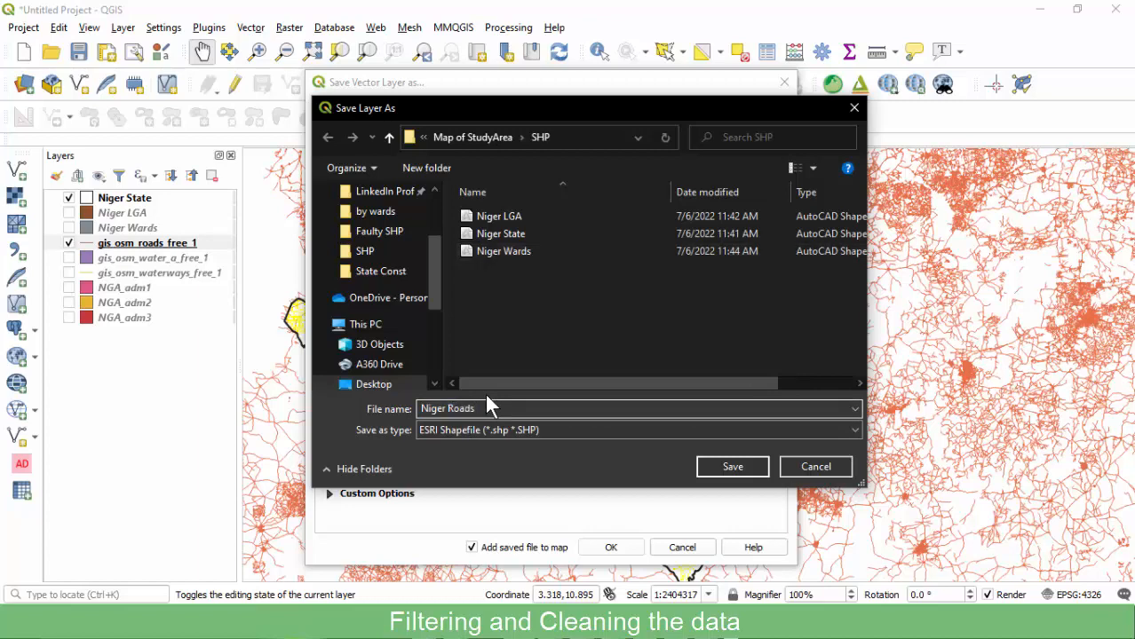
click(730, 466)
click(608, 548)
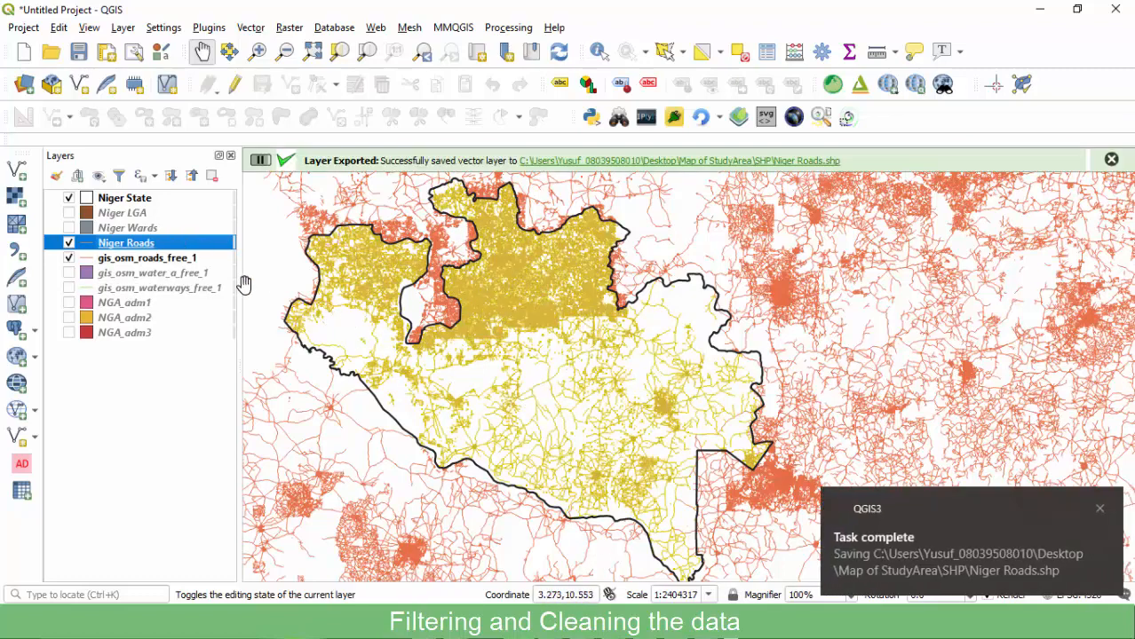
click(1100, 507)
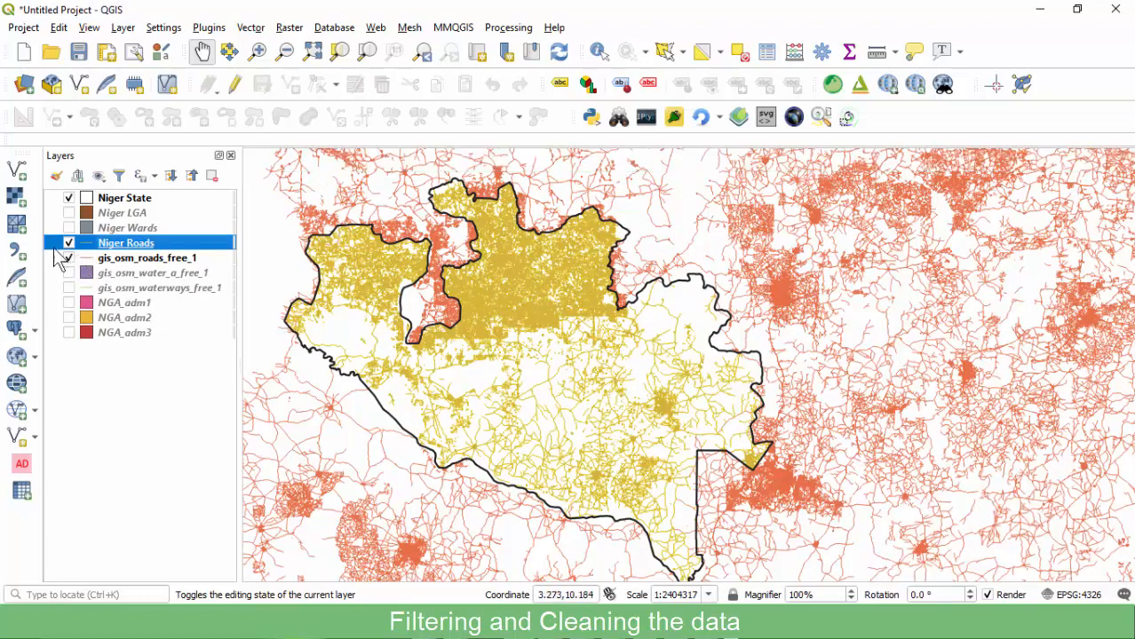
Hide gis_osm_roads_free_1 and Niger Roads after checking the Niger Roads extent.
click(68, 258)
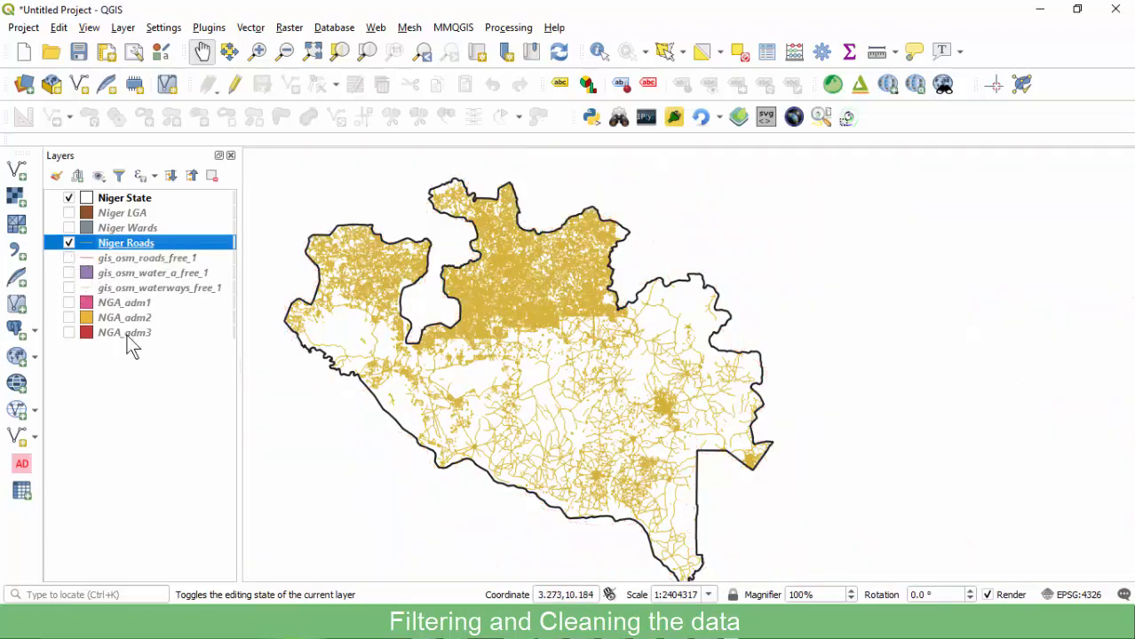
click(69, 244)
click(69, 245)
click(69, 244)
click(68, 244)
click(69, 243)
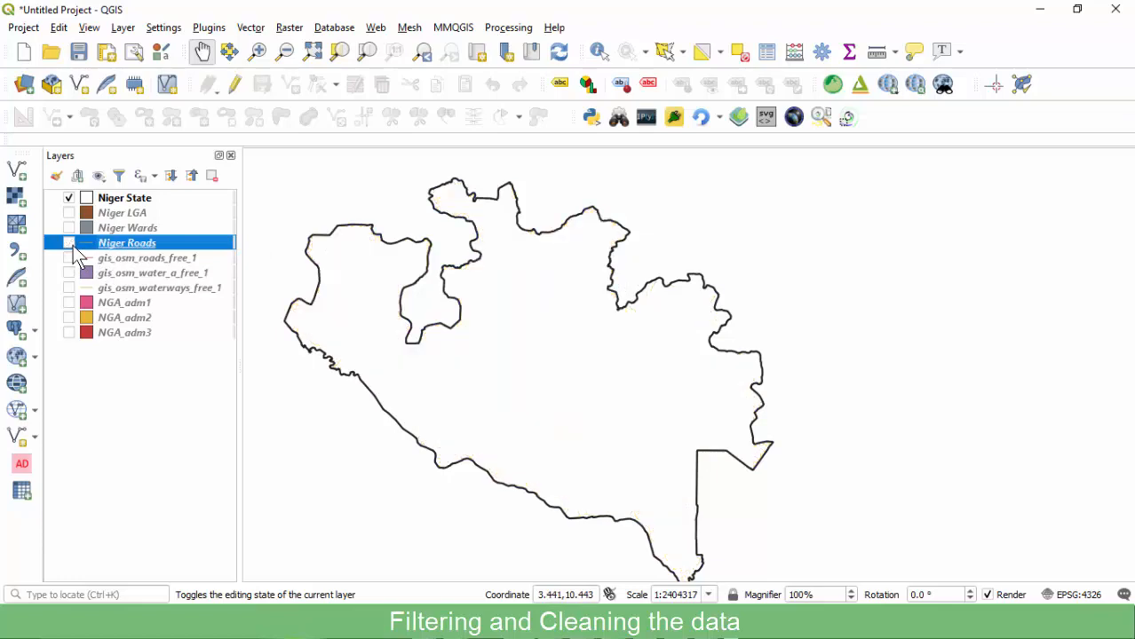
click(70, 258)
click(69, 258)
Show gis_osm_water_a_free_1 and make it the active layer.
click(69, 274)
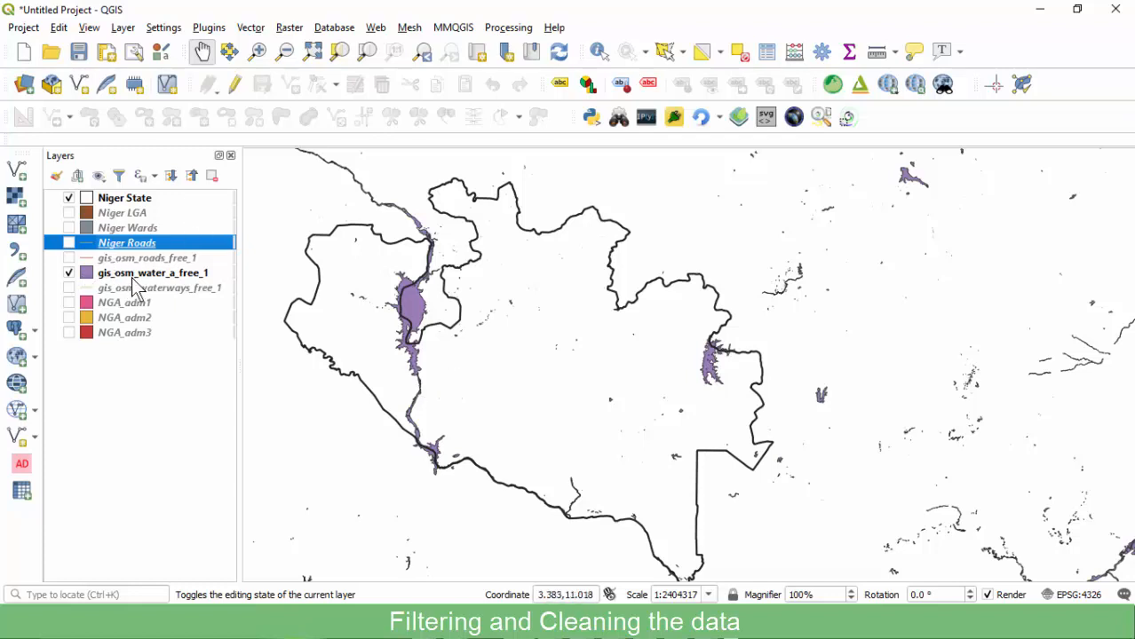
click(116, 276)
click(70, 272)
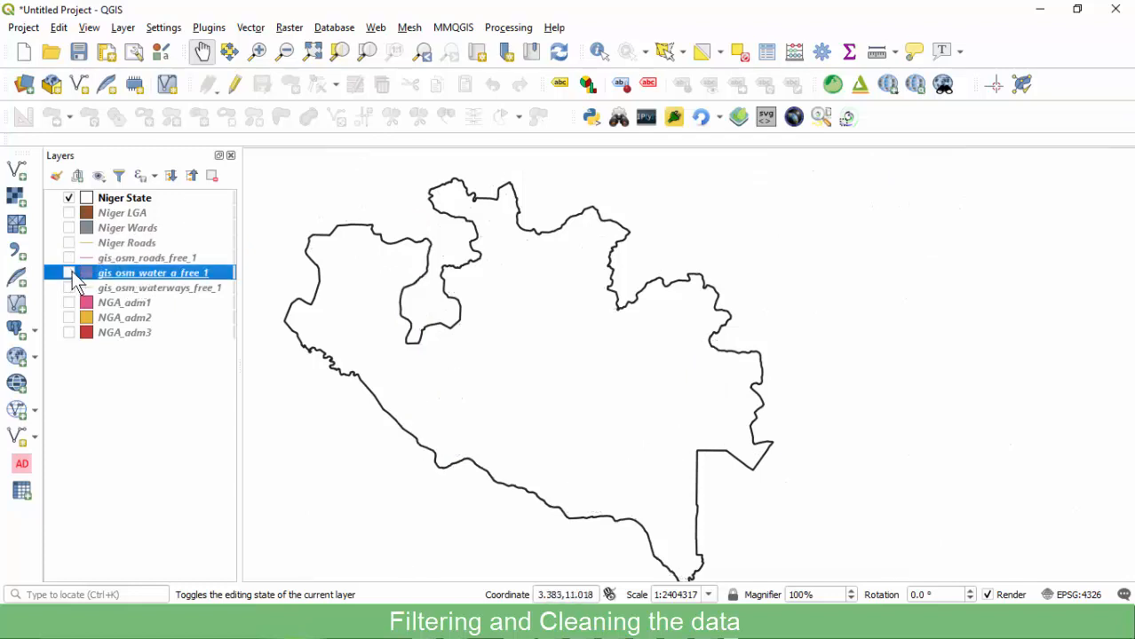
click(69, 273)
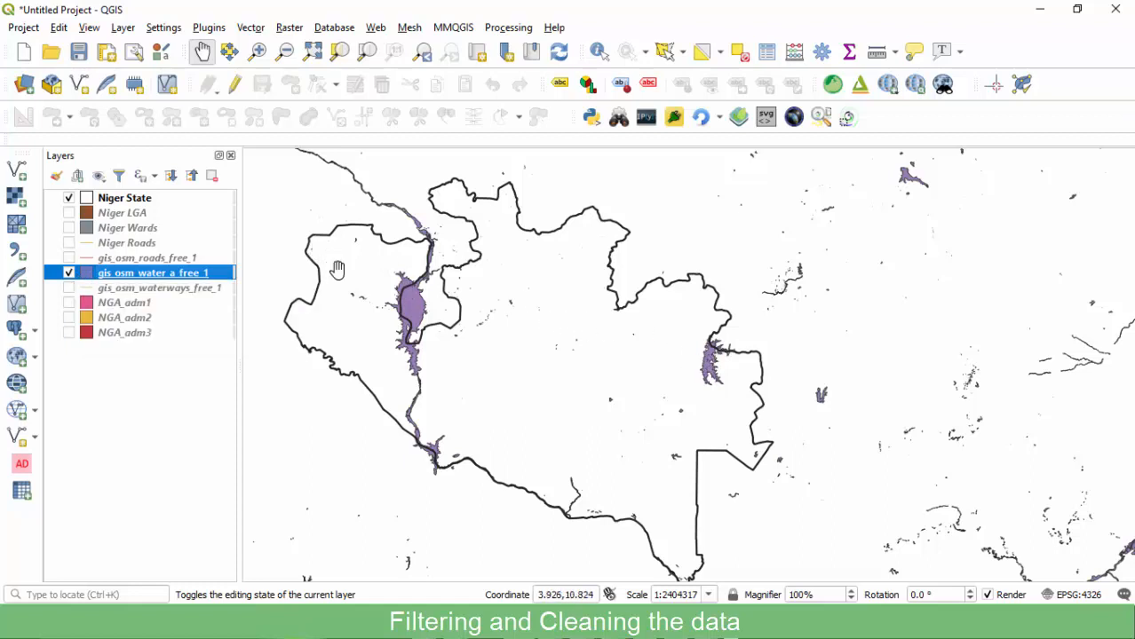
scroll(417, 308, up, 1)
scroll(404, 291, down, 1)
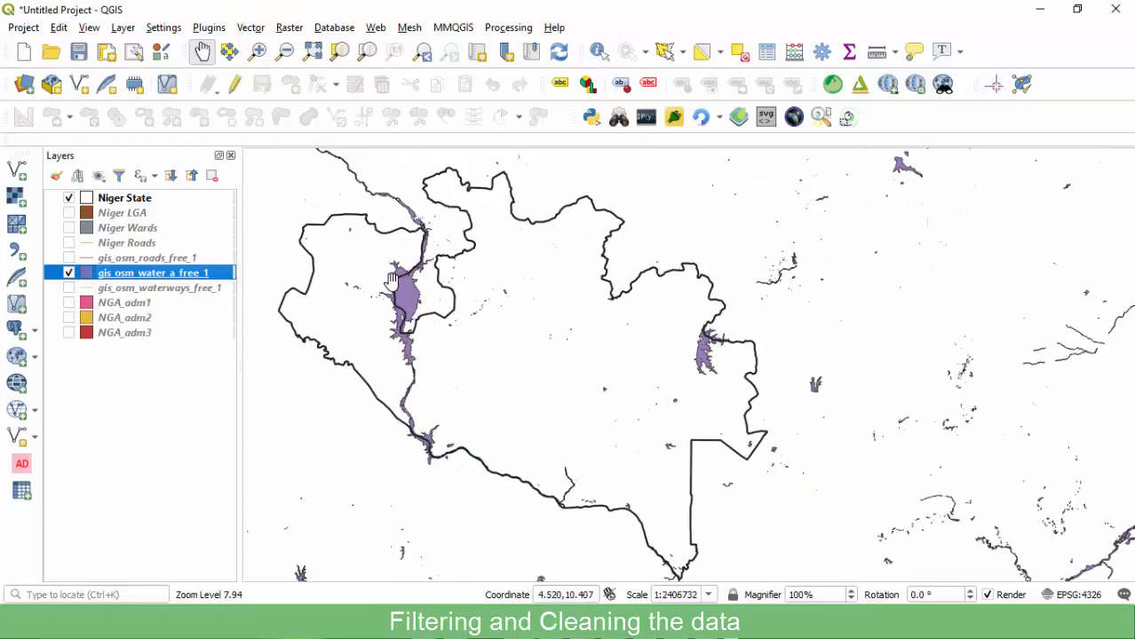
Open Vector > Research Tools > Select by Location with gis_osm_water_a_free_1 as input layer.
click(250, 30)
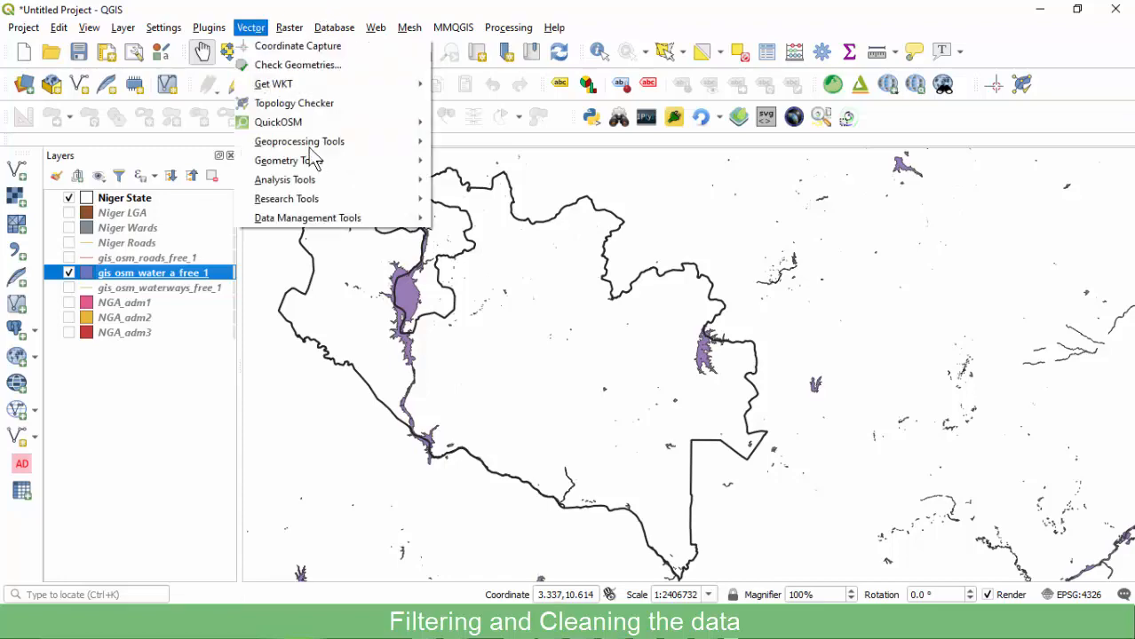
mouse_move(298, 217)
click(495, 256)
drag(592, 116, 760, 112)
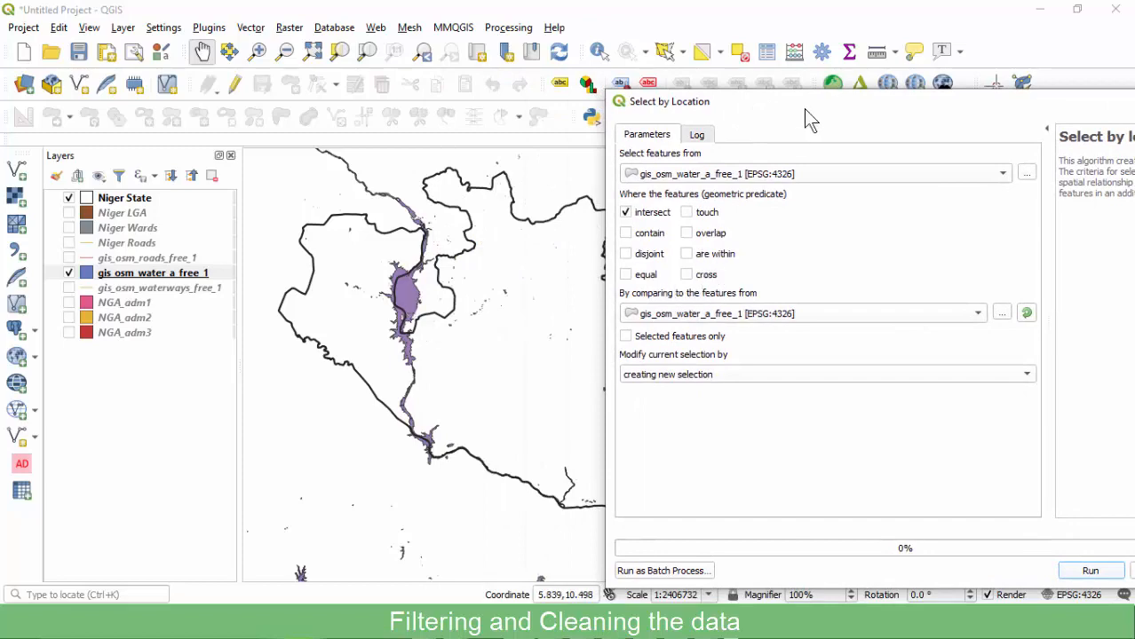
drag(819, 105, 723, 98)
click(611, 171)
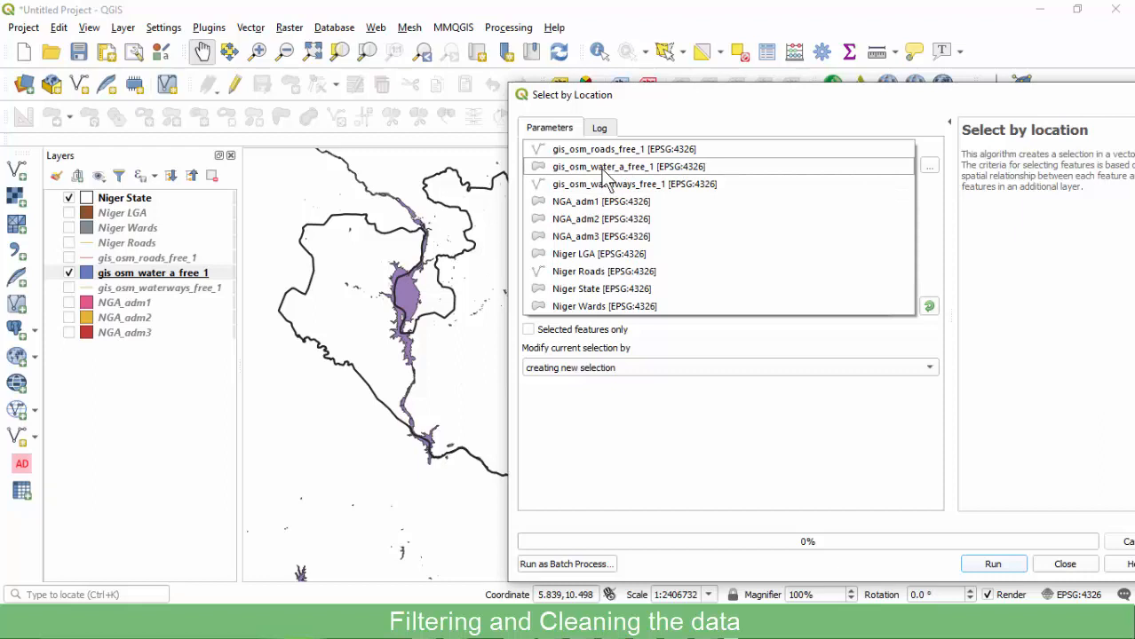
click(607, 168)
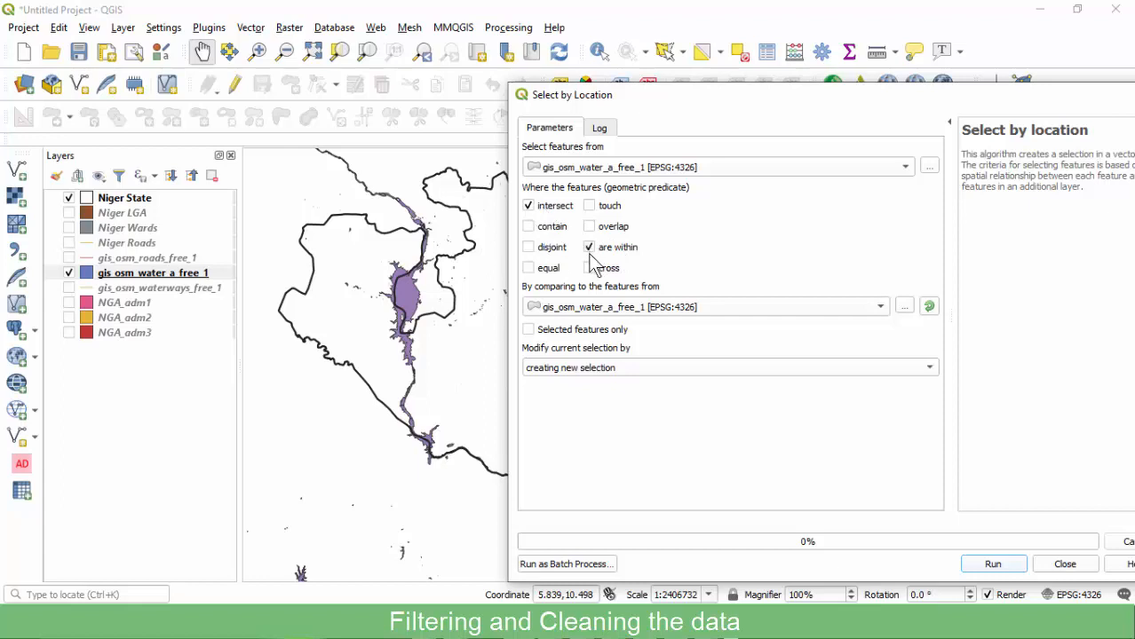
Add the 'touches' predicate and reposition the Select by Location dialog beside the map.
drag(596, 99, 818, 108)
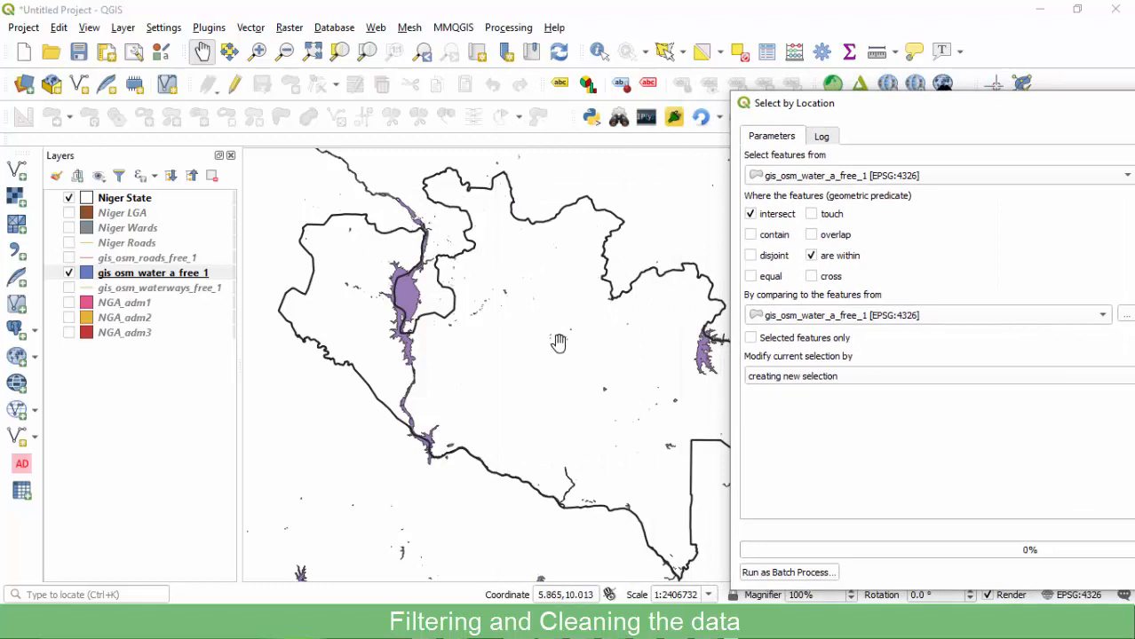
drag(899, 103, 755, 92)
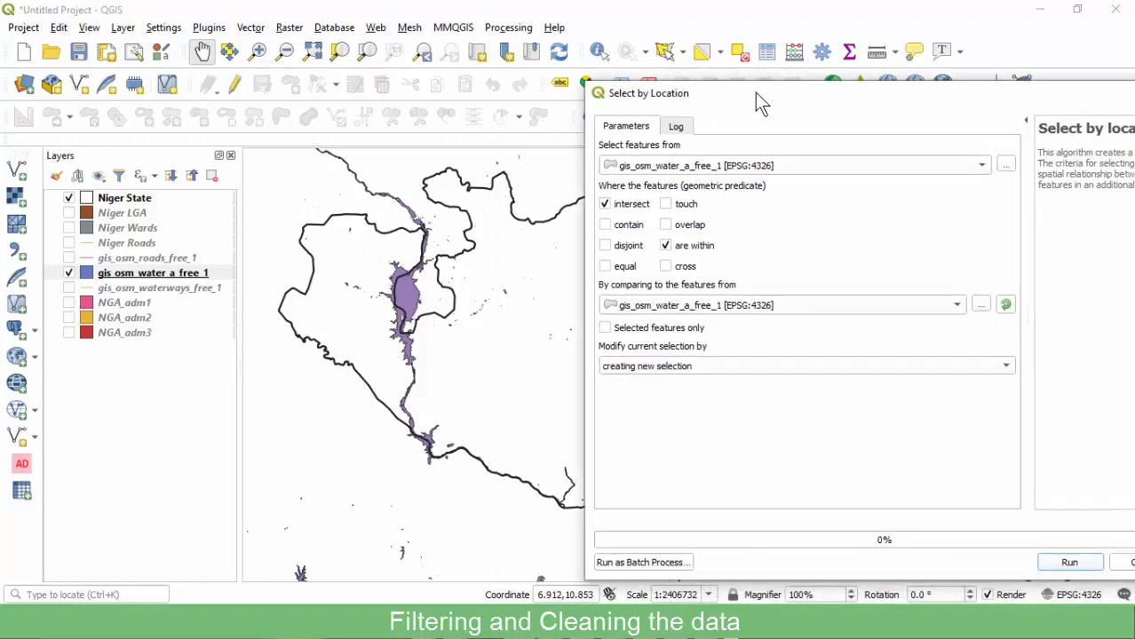
click(666, 204)
drag(684, 104, 931, 301)
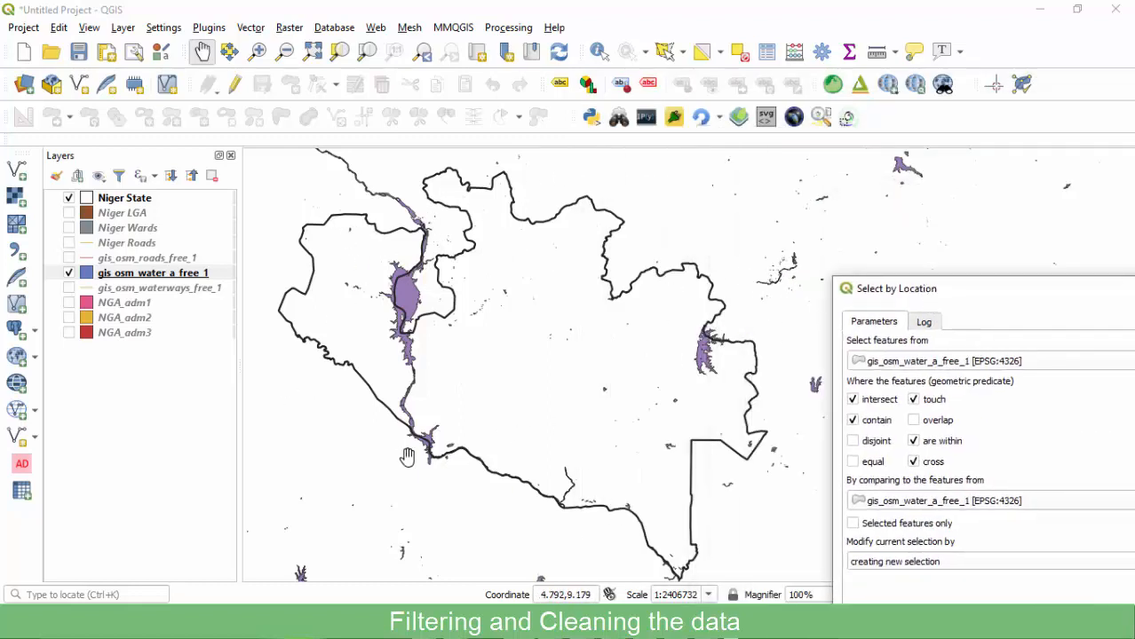
scroll(425, 460, up, 1)
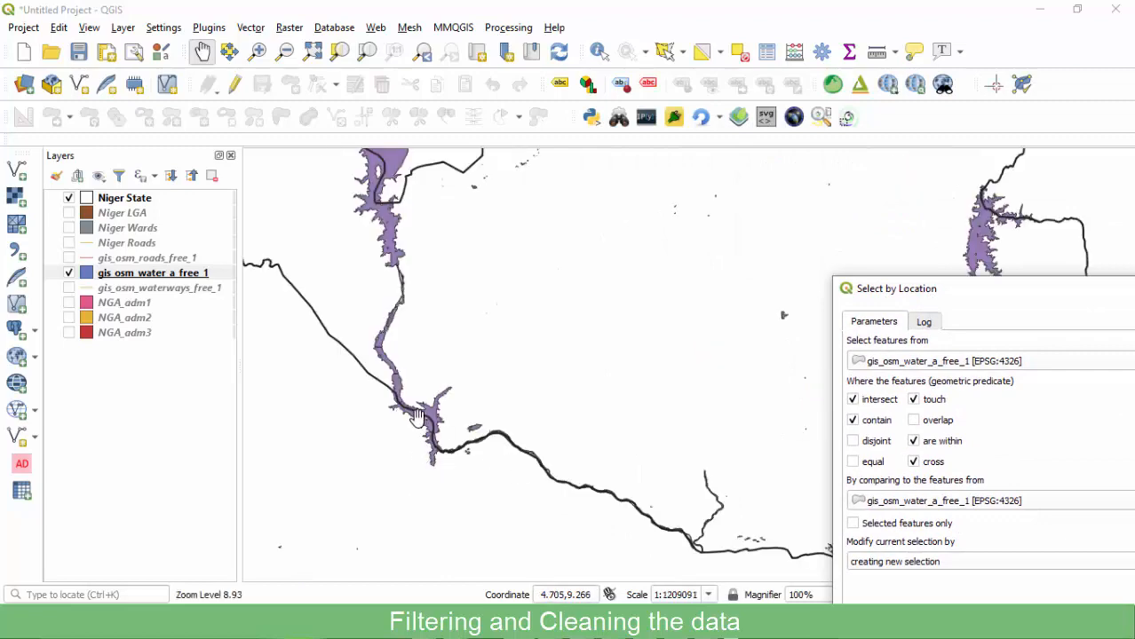
scroll(427, 431, up, 3)
scroll(397, 324, down, 3)
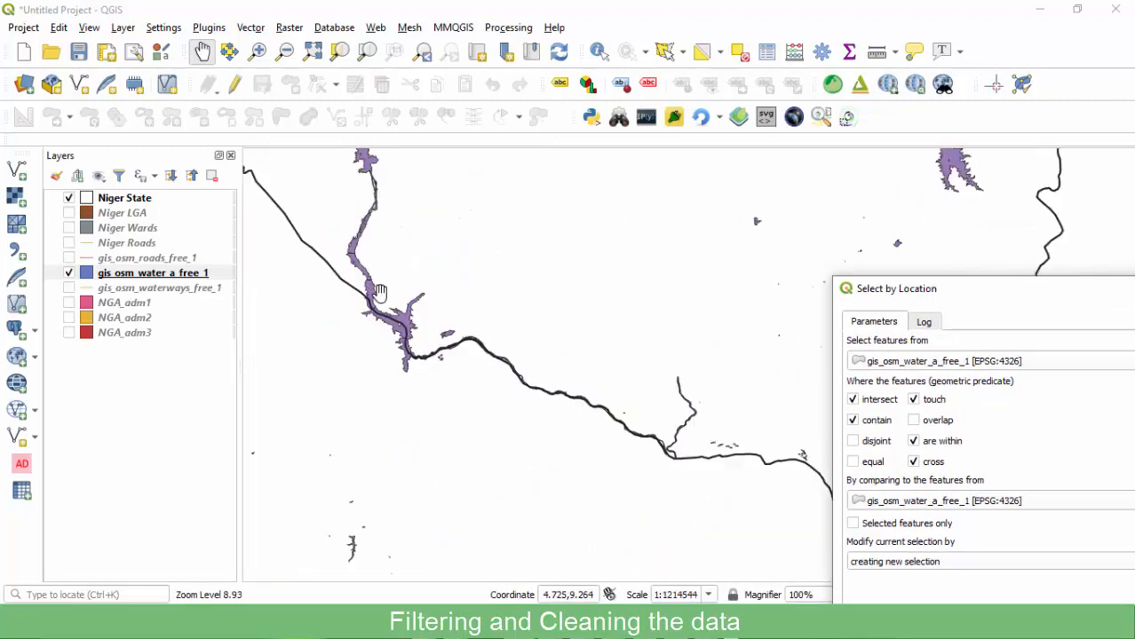
scroll(402, 338, up, 3)
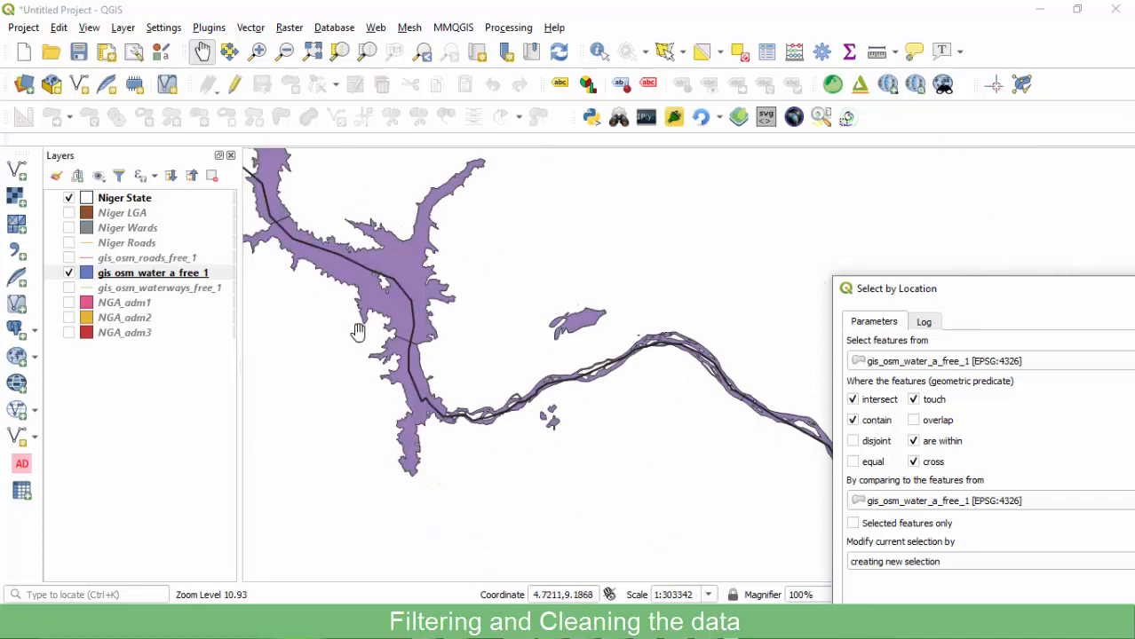
scroll(382, 395, down, 3)
scroll(339, 353, down, 1)
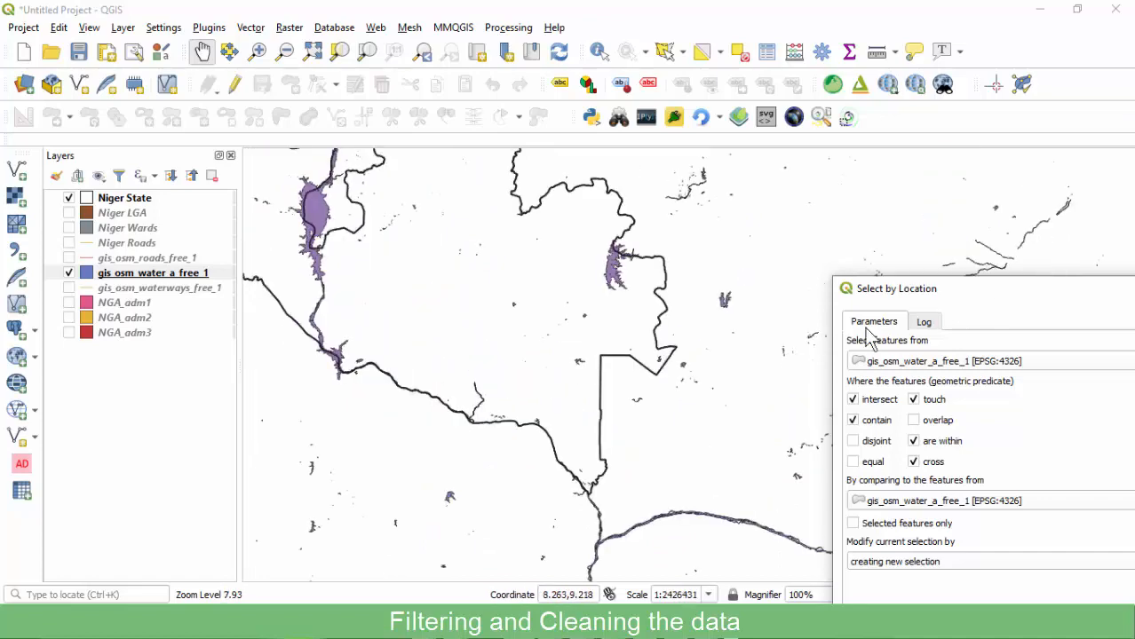
drag(992, 297, 586, 162)
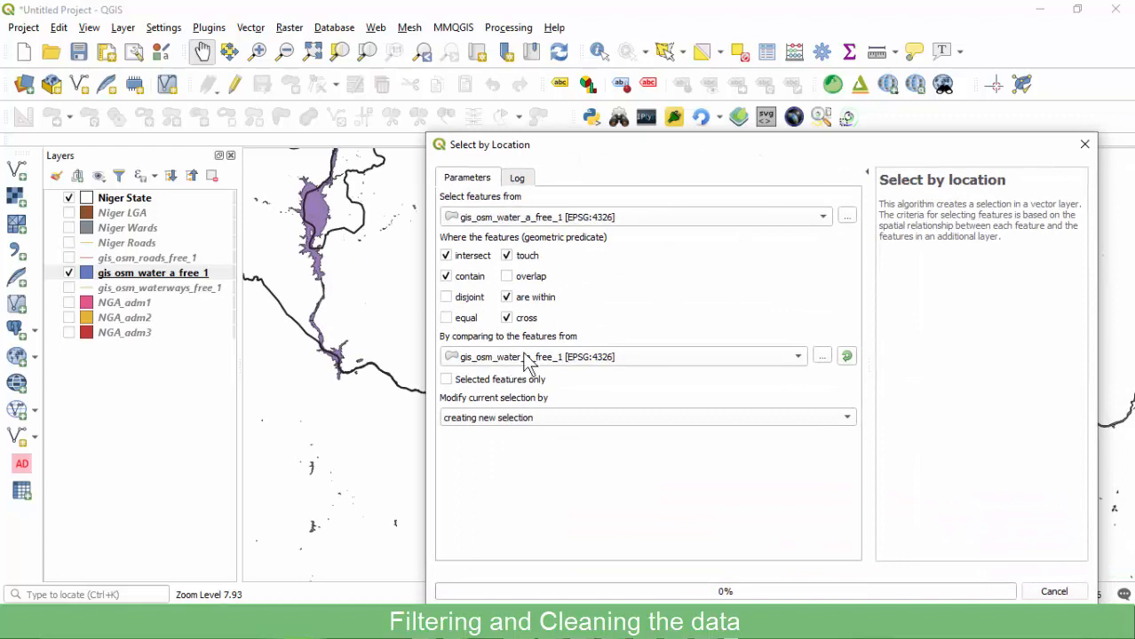
Compare against Niger State and run the selection, highlighting 285 water features.
click(526, 360)
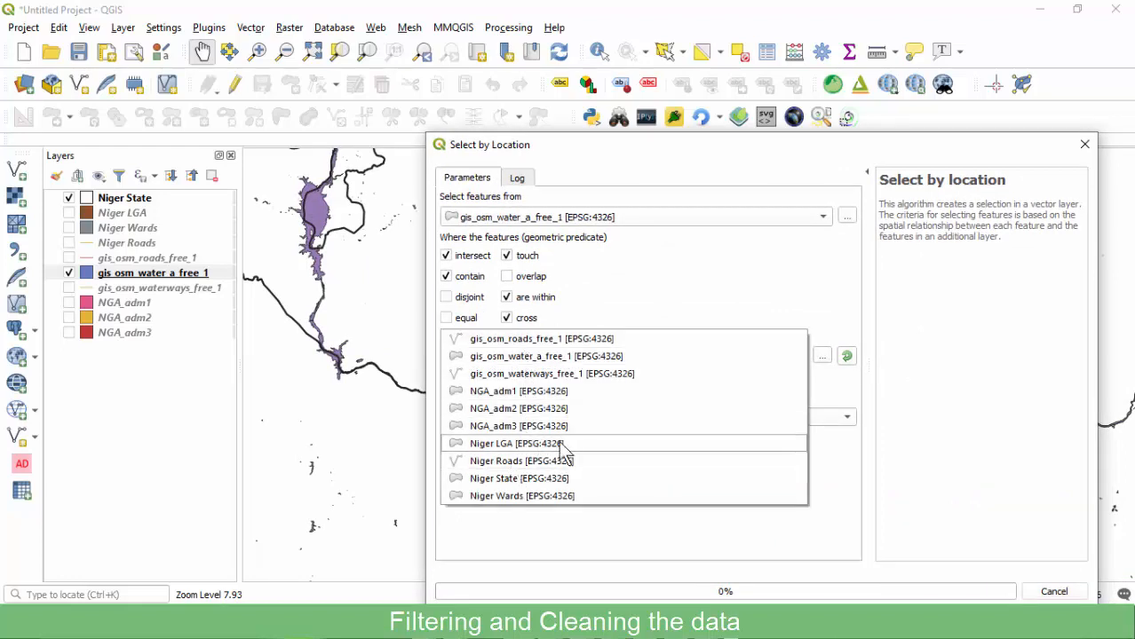
click(524, 478)
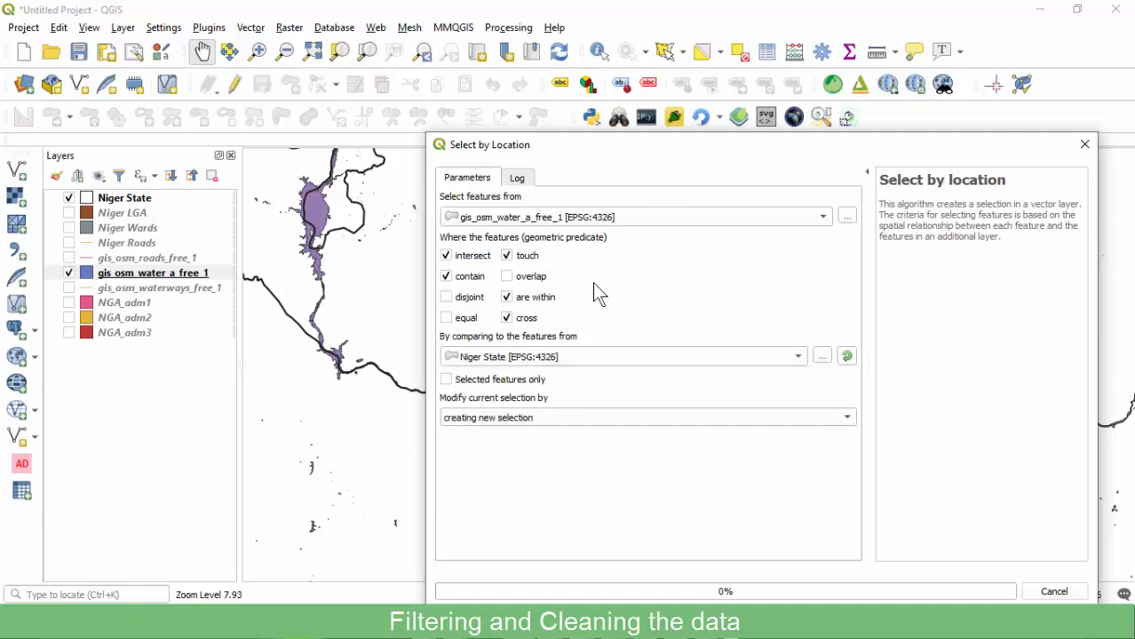
drag(626, 162, 768, 159)
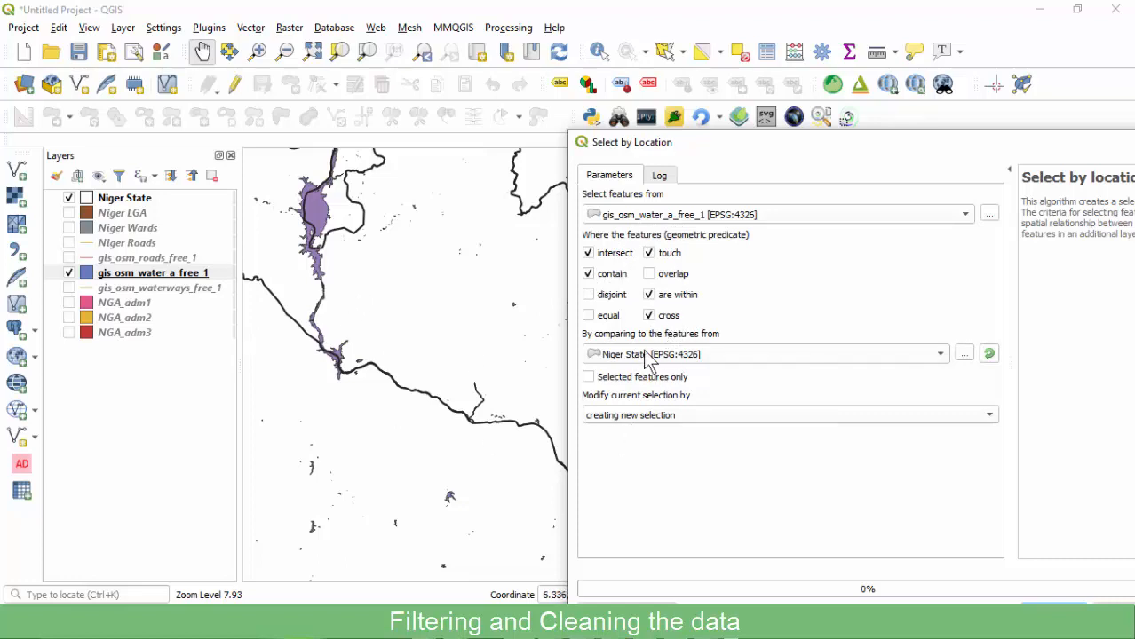
drag(830, 151, 683, 60)
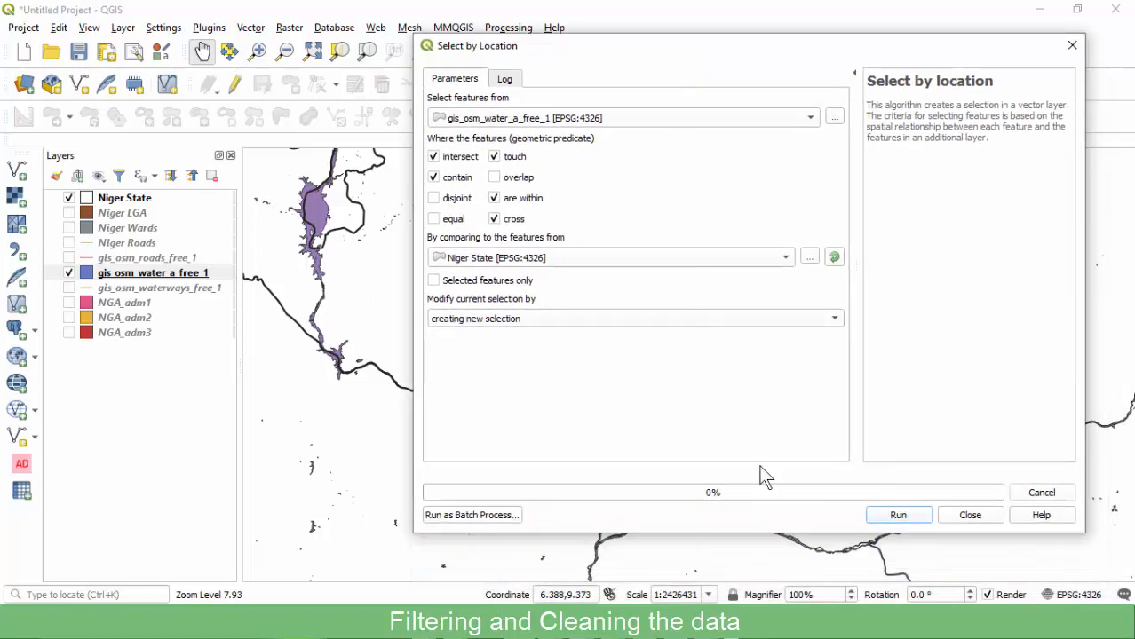
click(890, 512)
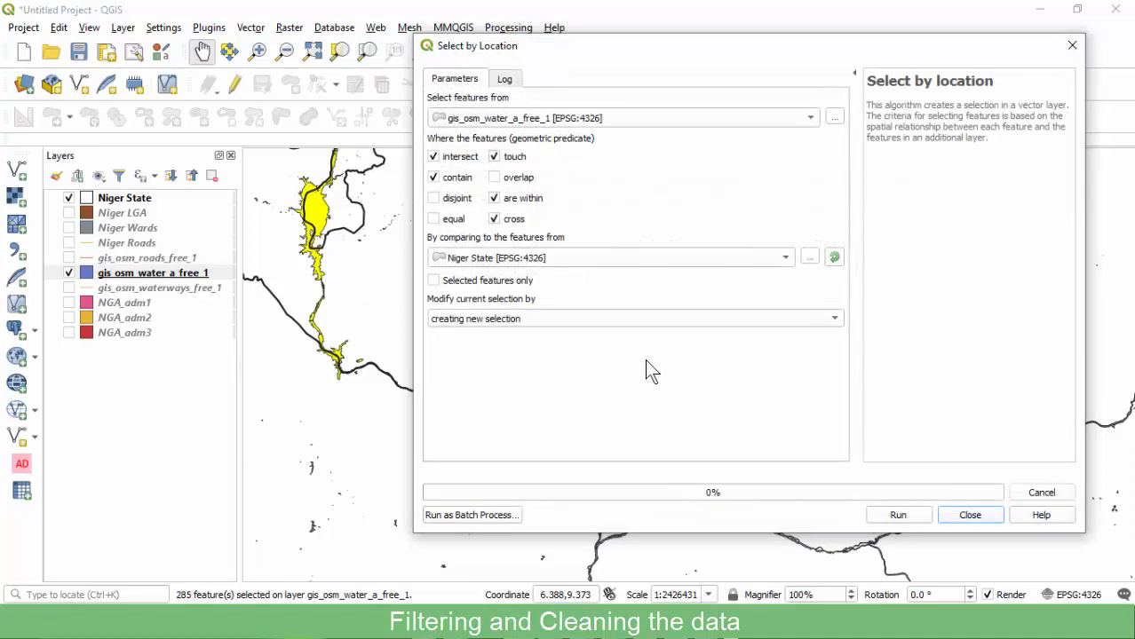
Close Select by Location, inspect the yellow water selection, and open gis_osm_water_a_free_1's layer menu.
click(970, 515)
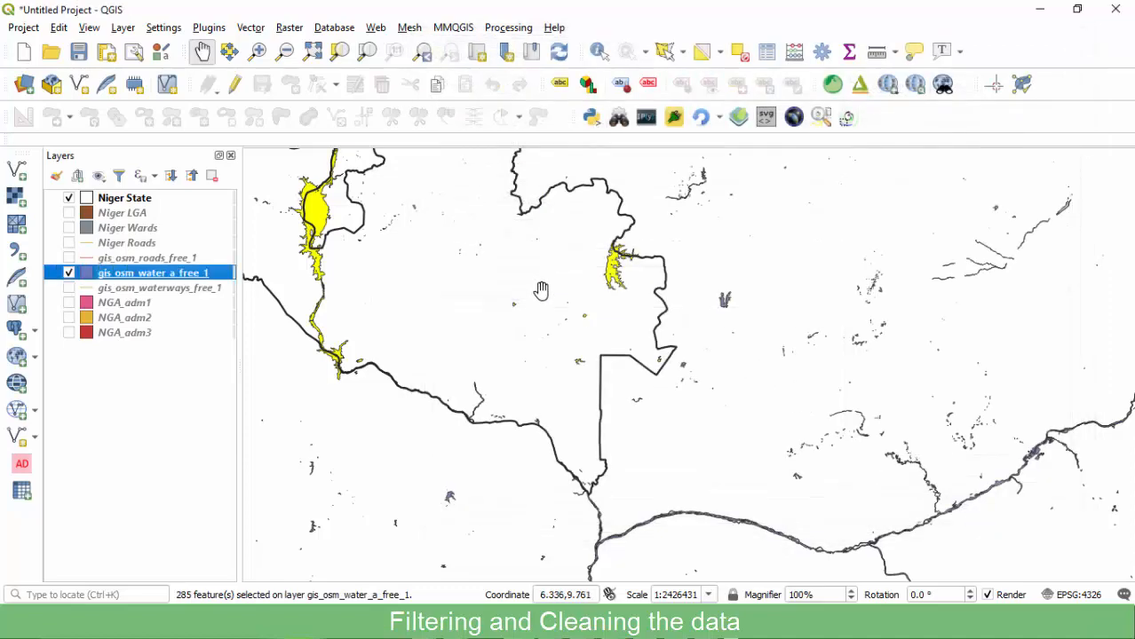
scroll(479, 275, down, 2)
scroll(417, 222, up, 2)
scroll(461, 227, up, 1)
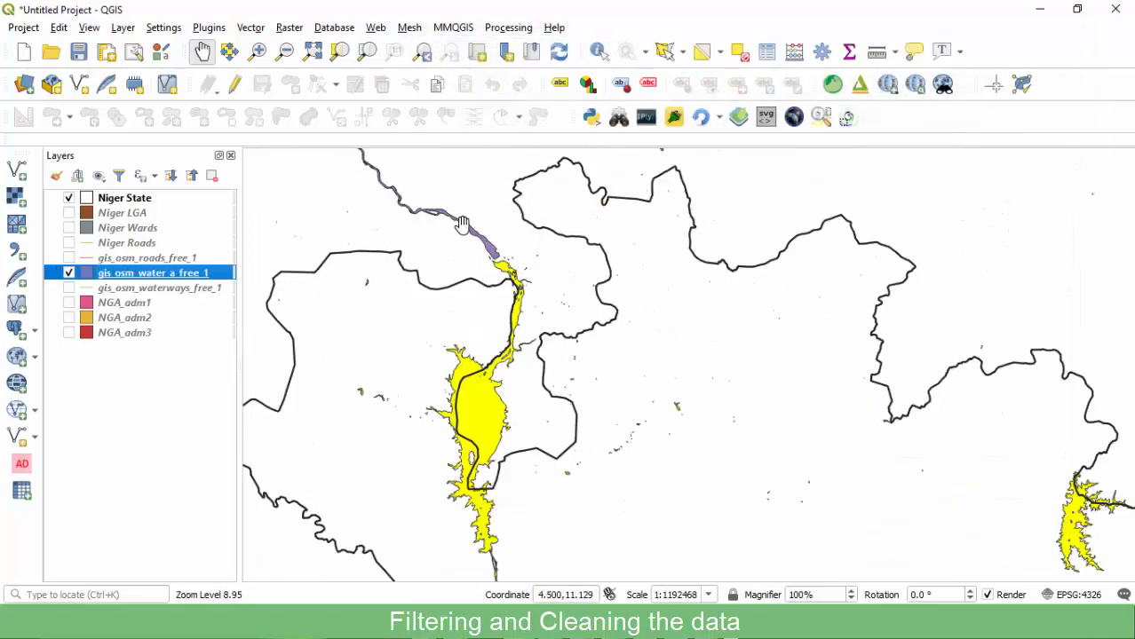
scroll(422, 257, down, 1)
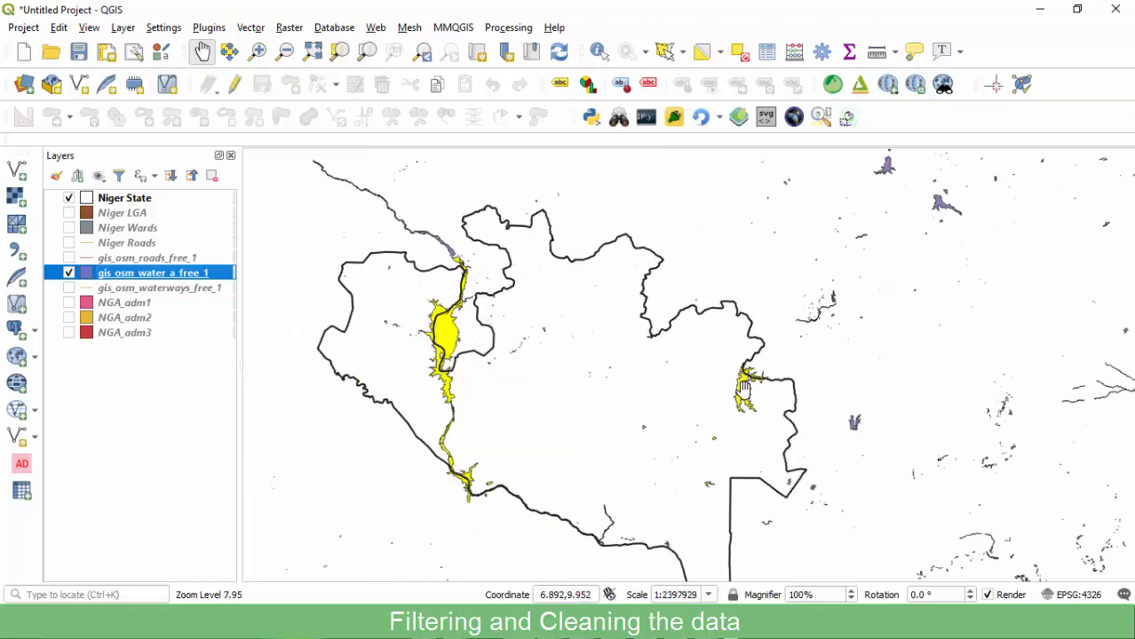
scroll(764, 355, up, 2)
scroll(835, 296, down, 1)
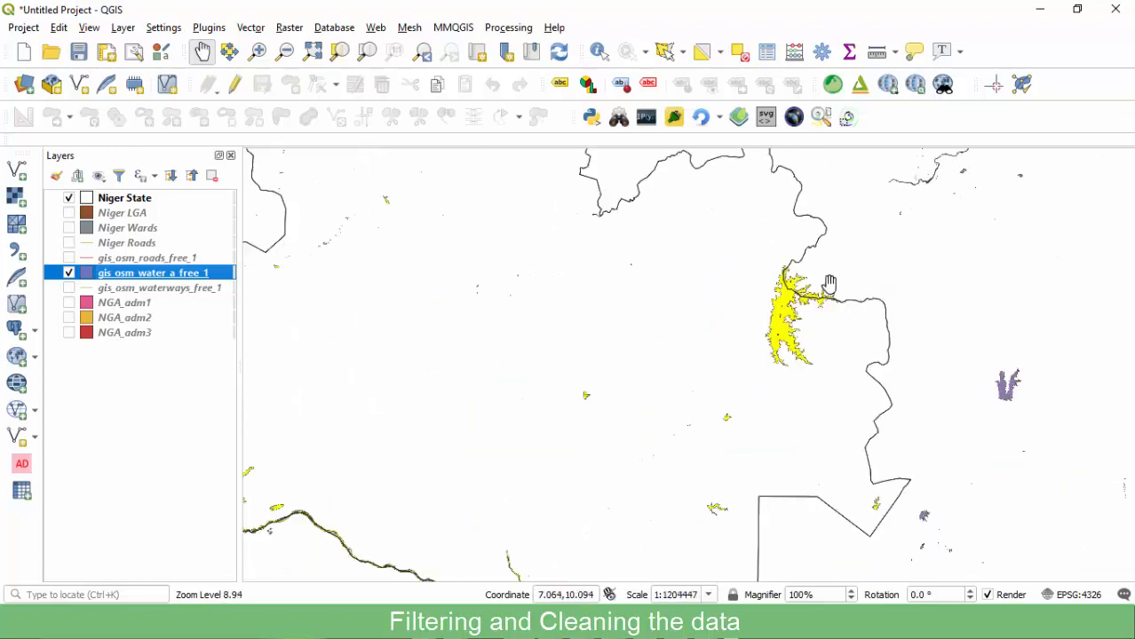
scroll(835, 322, down, 1)
scroll(681, 475, up, 3)
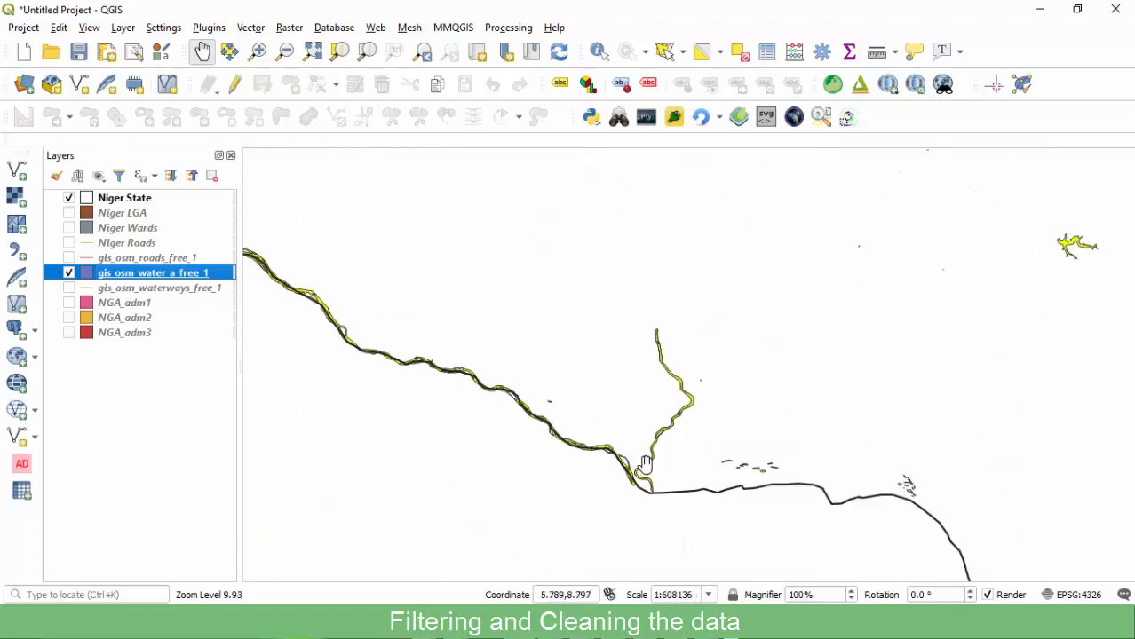
scroll(693, 469, down, 2)
scroll(854, 296, up, 2)
scroll(813, 324, down, 4)
scroll(697, 278, up, 4)
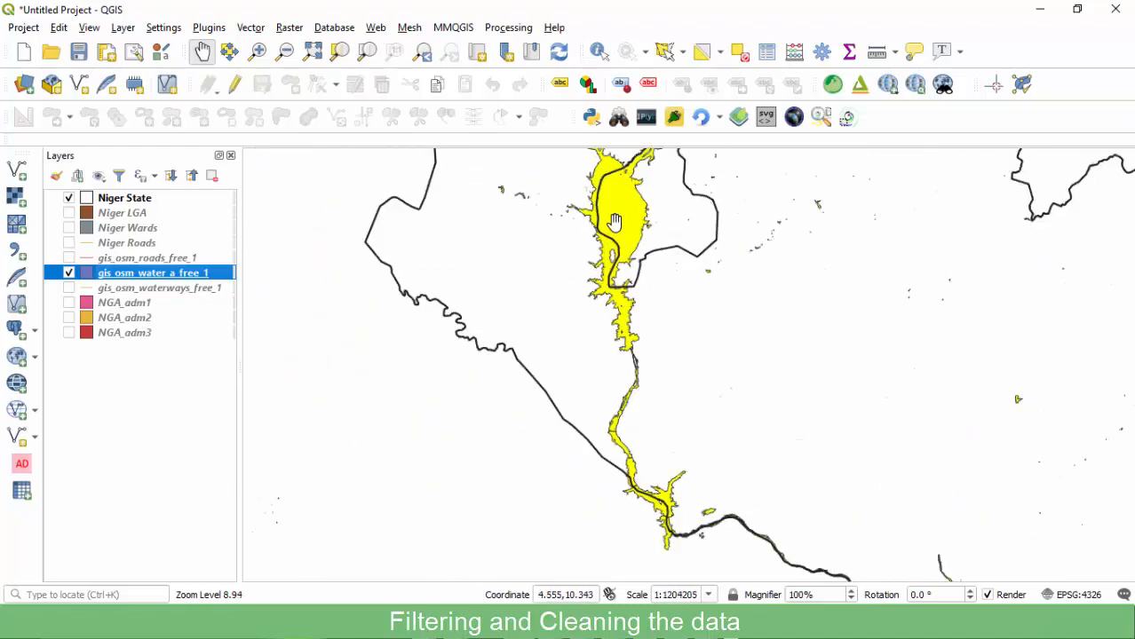
scroll(611, 223, down, 3)
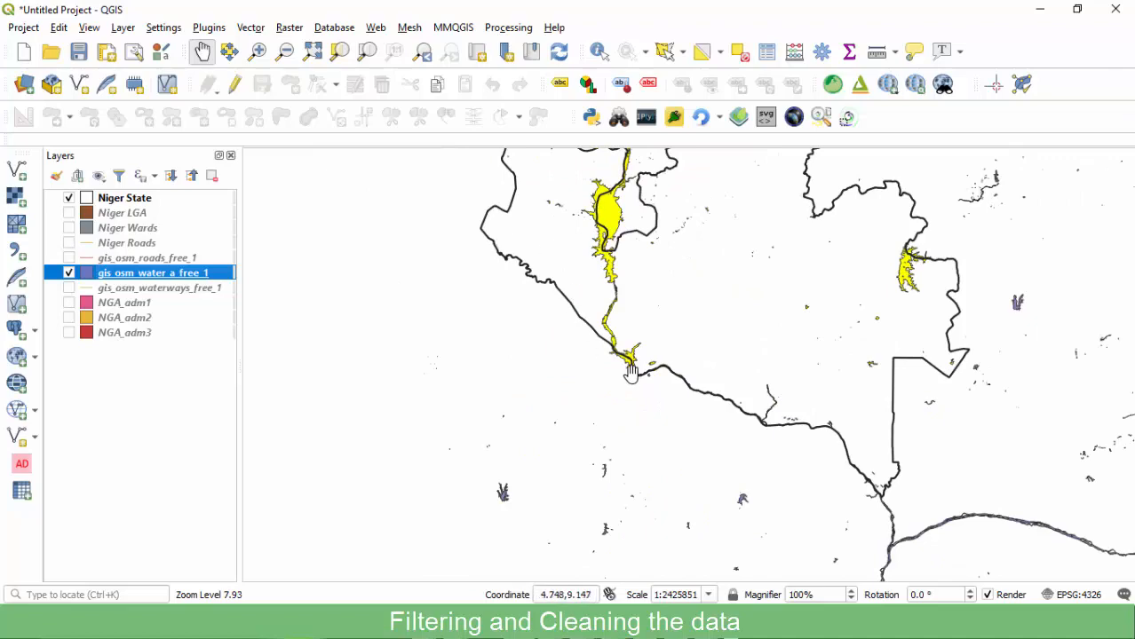
scroll(638, 368, up, 1)
scroll(654, 360, down, 2)
scroll(581, 336, up, 1)
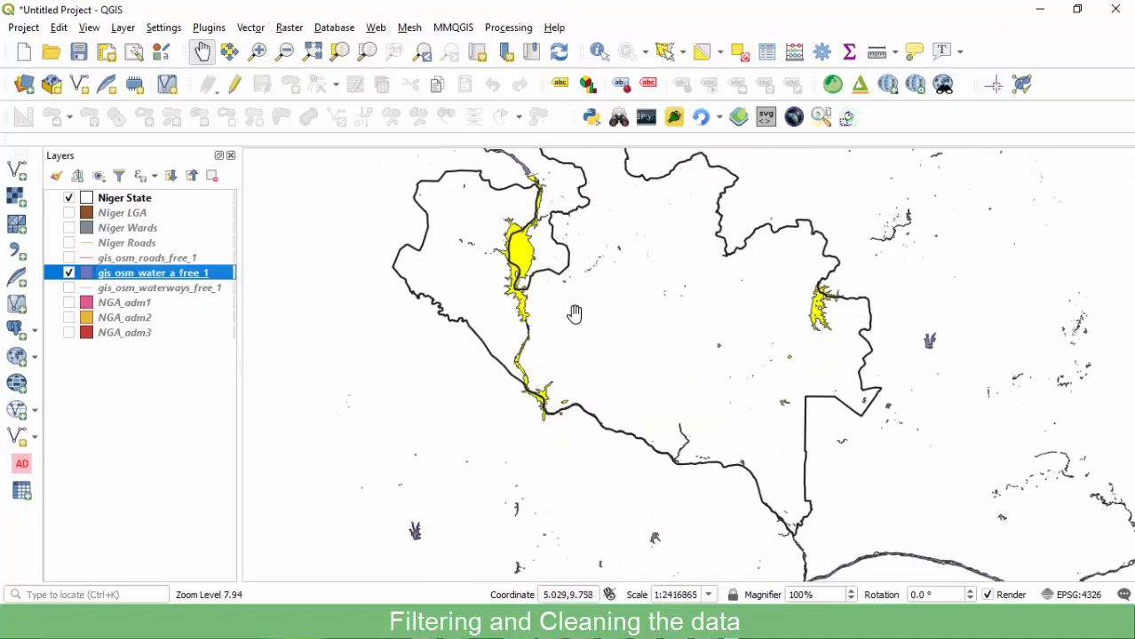
right_click(142, 275)
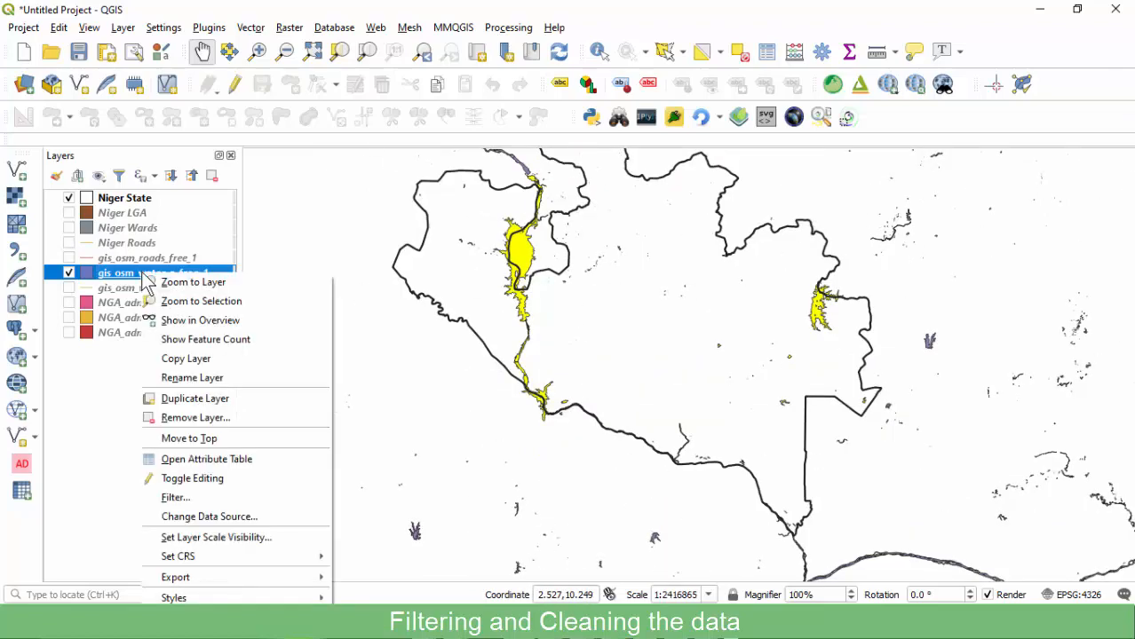
Export the selected water areas as Niger Waterbodies.shp in the SHP folder.
mouse_move(193, 577)
click(365, 593)
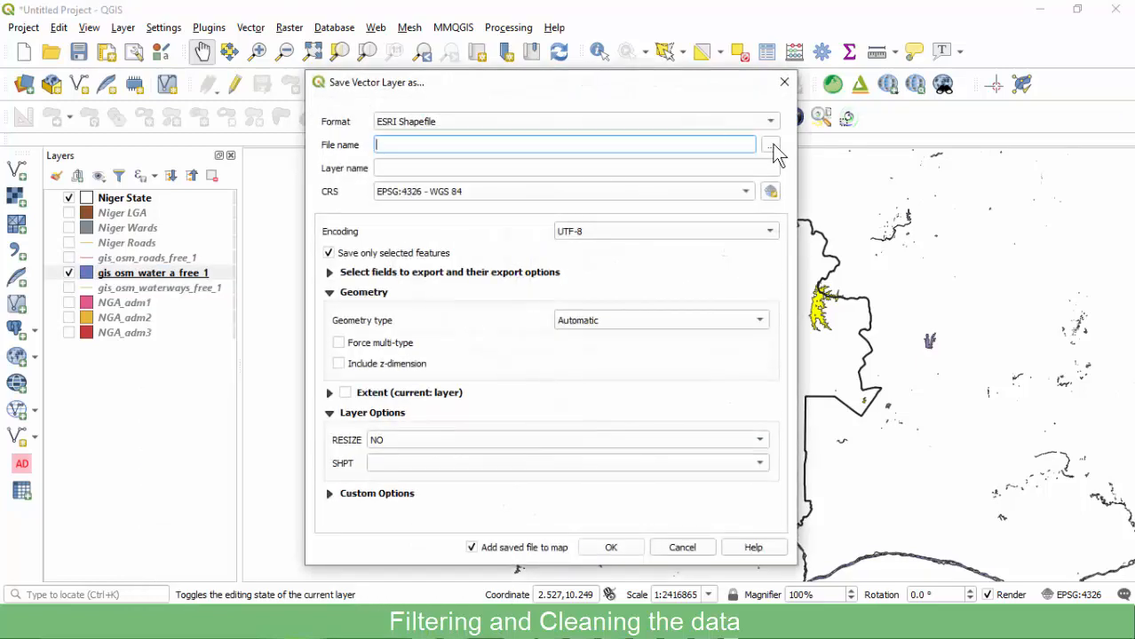
click(774, 145)
click(503, 269)
double_click(502, 410)
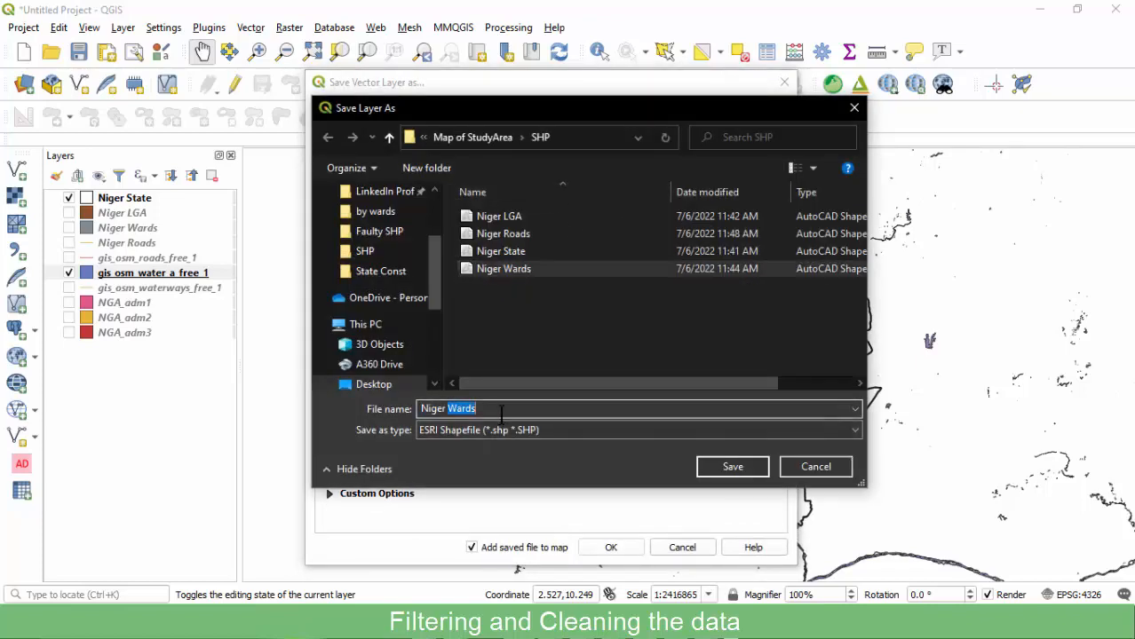
text(Wart)
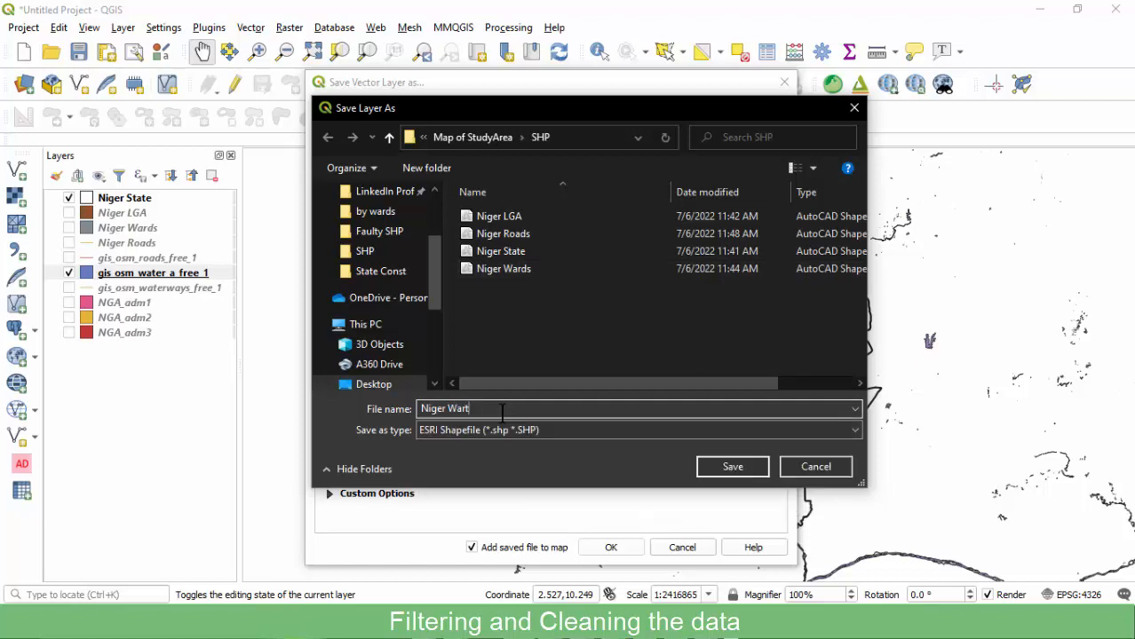
key(BackSpace)
key(BackSpace)
text(ter)
click(733, 466)
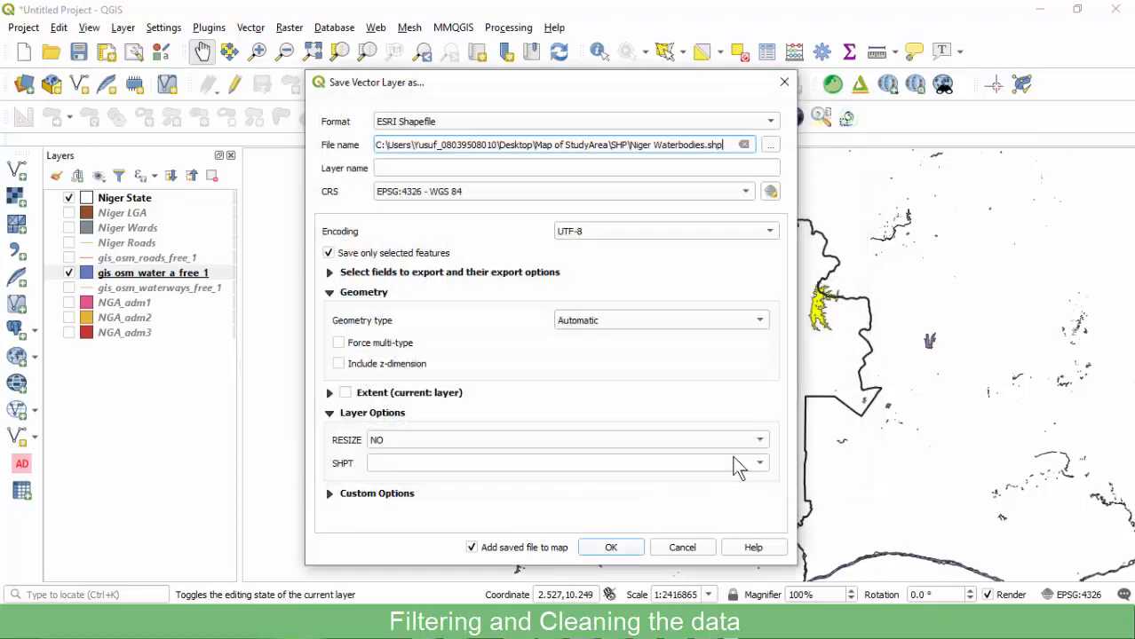
click(608, 549)
Show and select gis_osm_waterways_free_1, hide Niger Waterbodies, and show gis_osm_water_a_free_1 again.
click(68, 304)
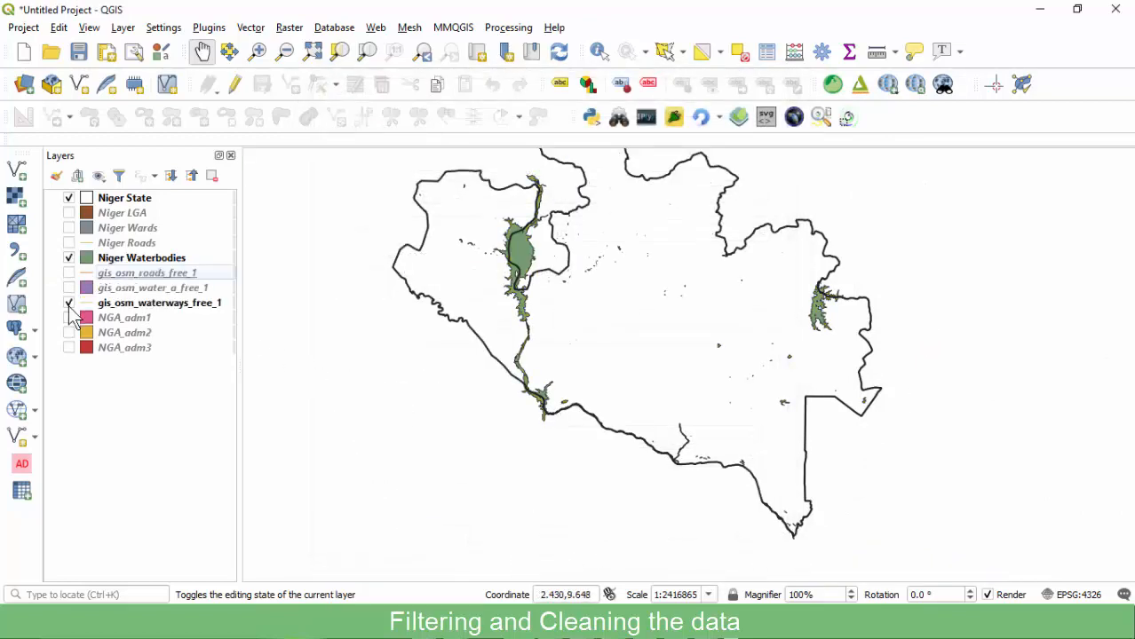
click(141, 307)
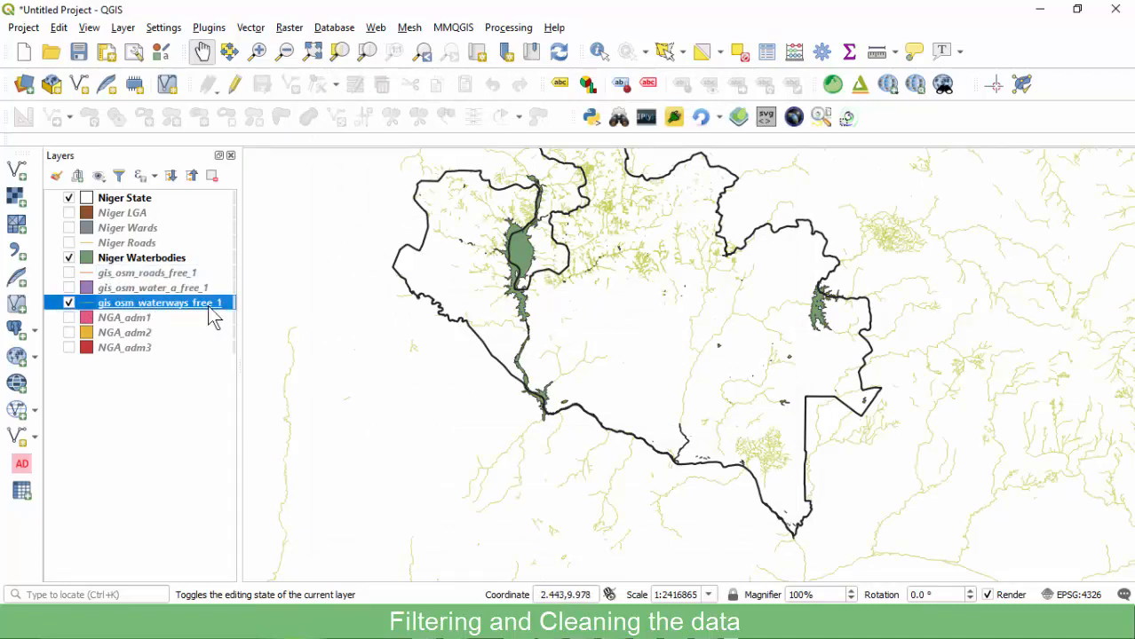
scroll(488, 279, down, 1)
scroll(559, 253, up, 1)
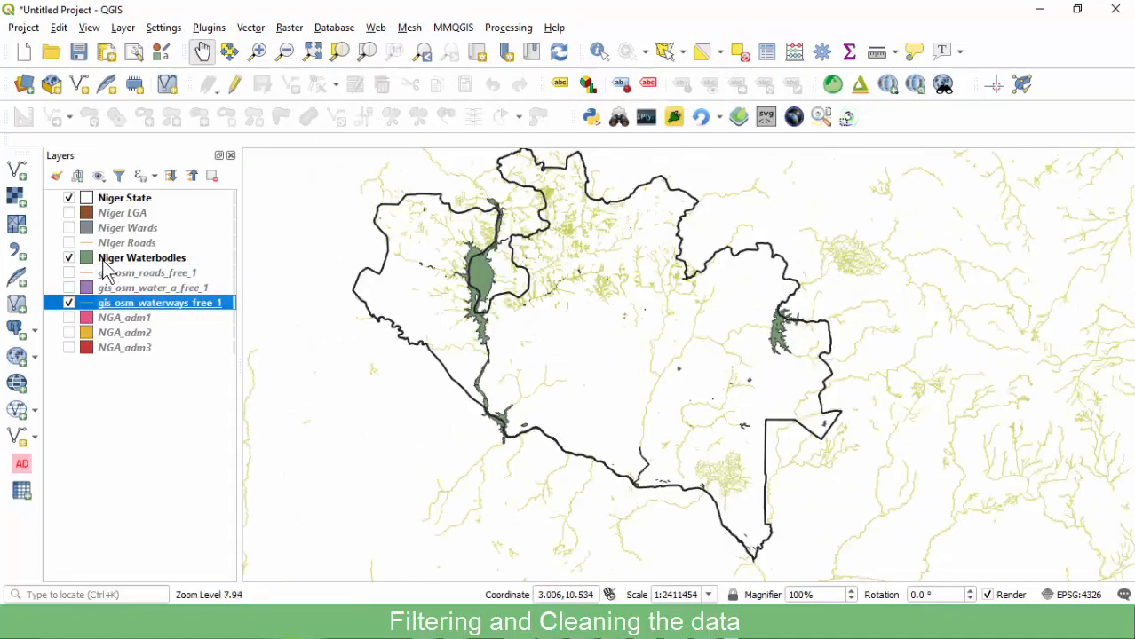
click(69, 258)
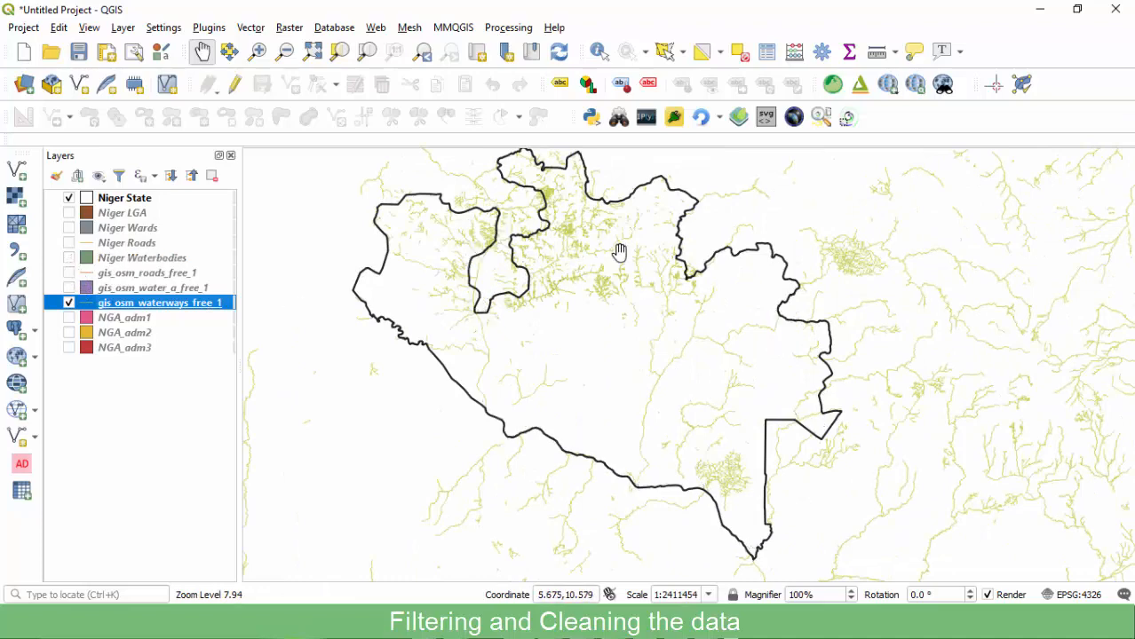
scroll(602, 250, up, 1)
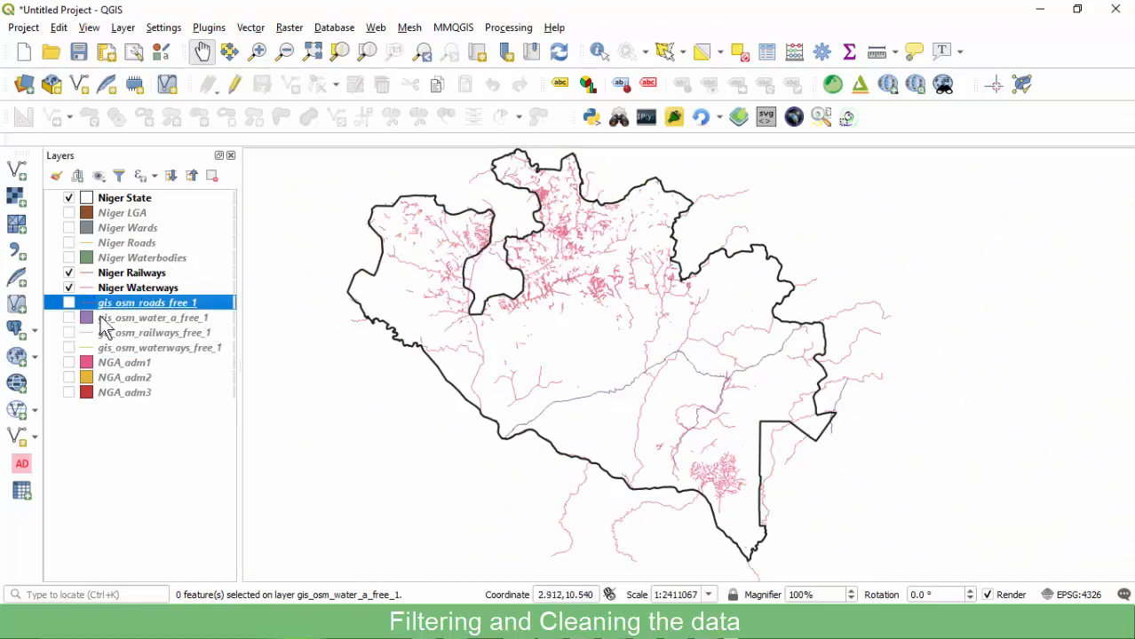
click(70, 318)
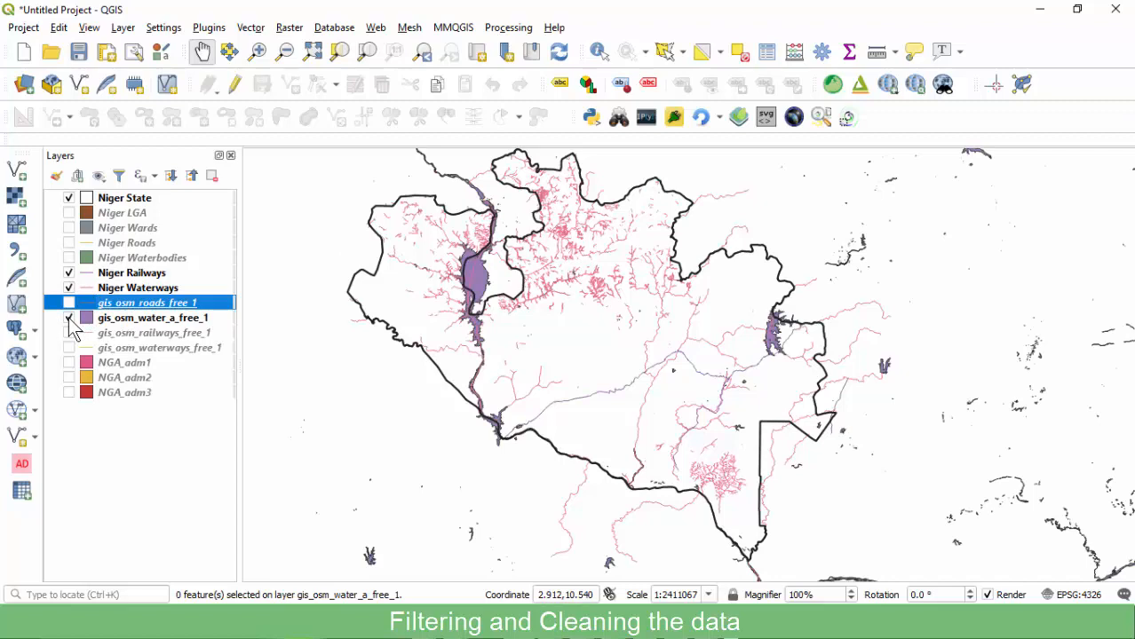
Remove the raw gis_osm_water_a_free_1 and gis_osm_railways_free_1 layers from the project.
right_click(117, 318)
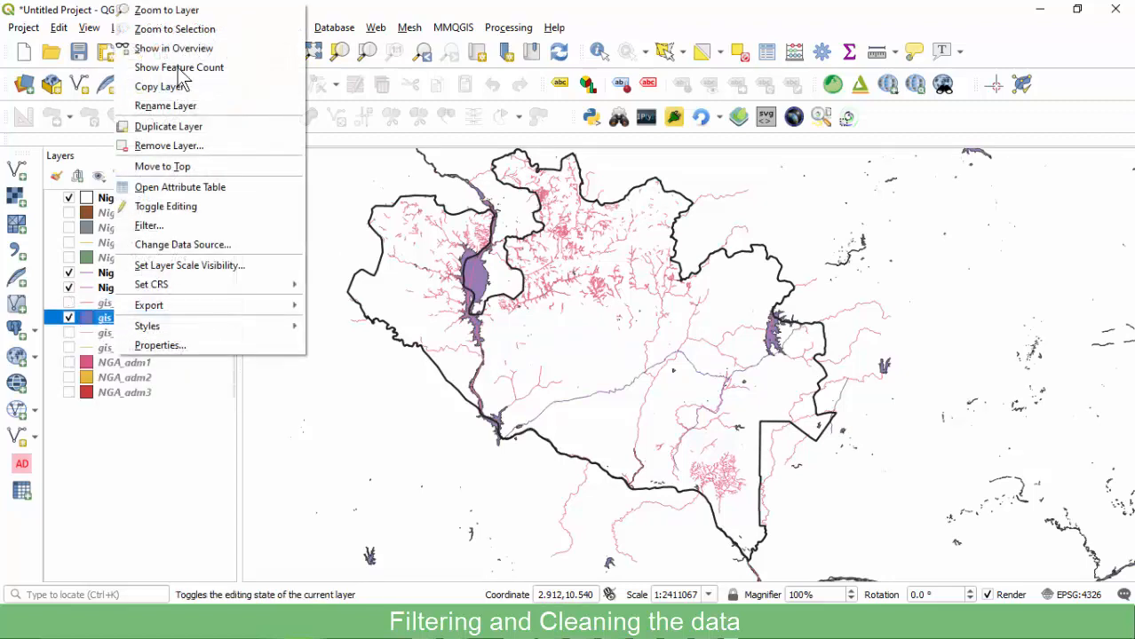
click(184, 11)
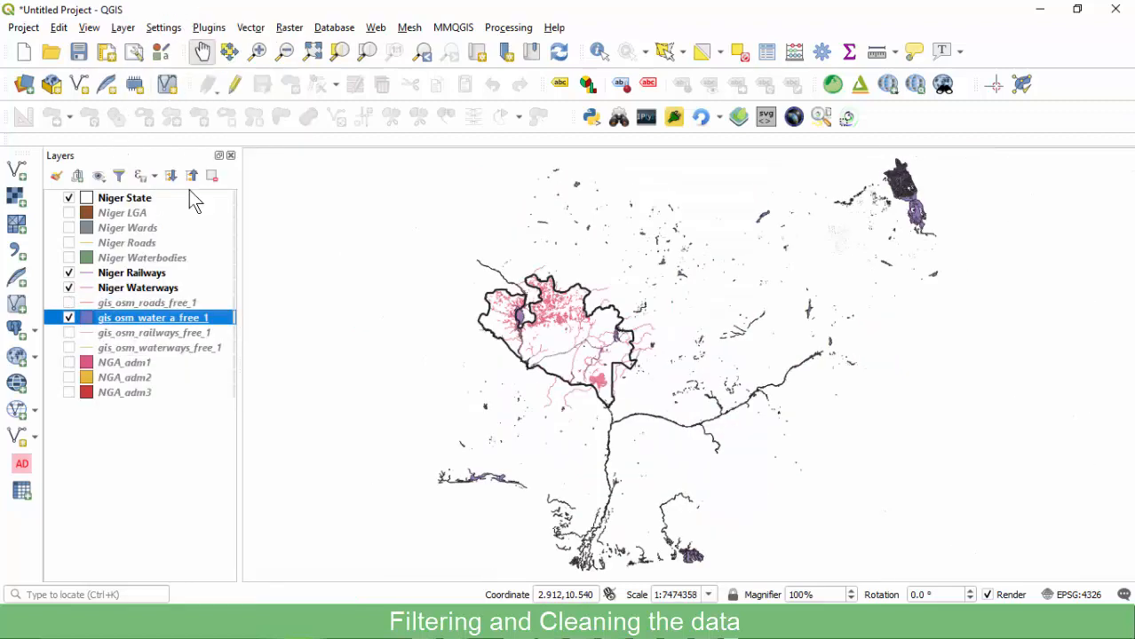
click(70, 317)
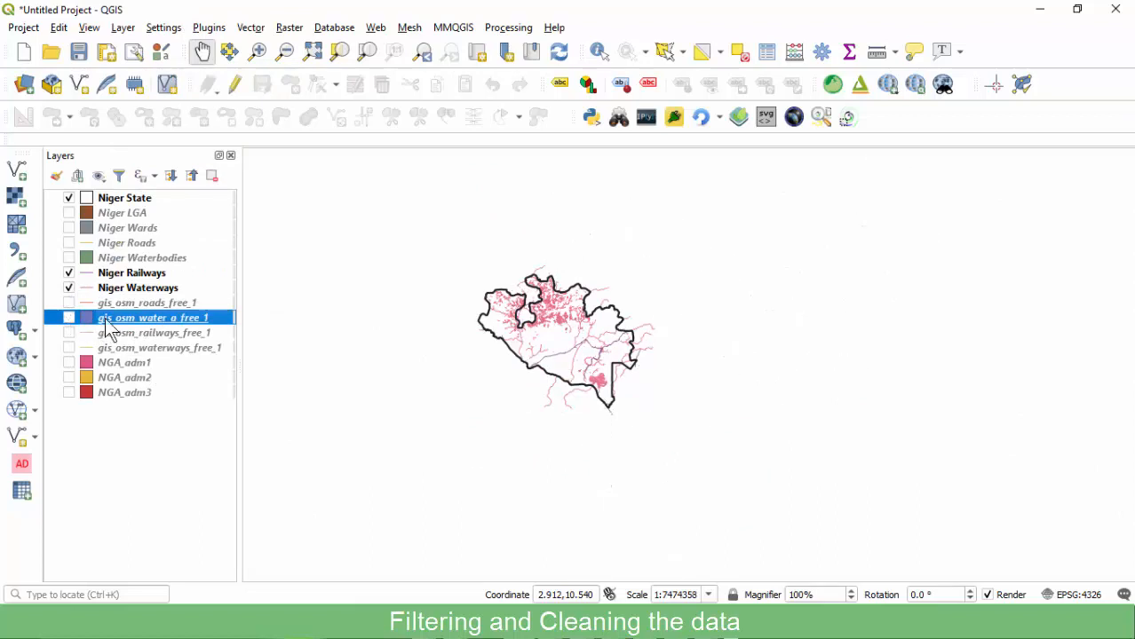
click(215, 176)
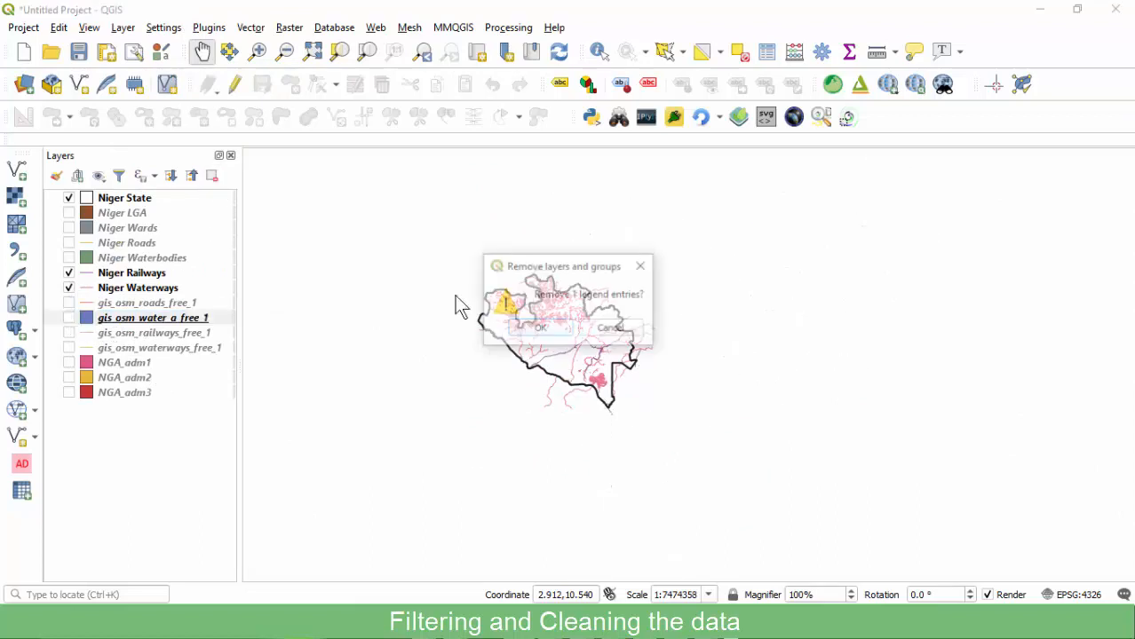
click(537, 327)
click(68, 318)
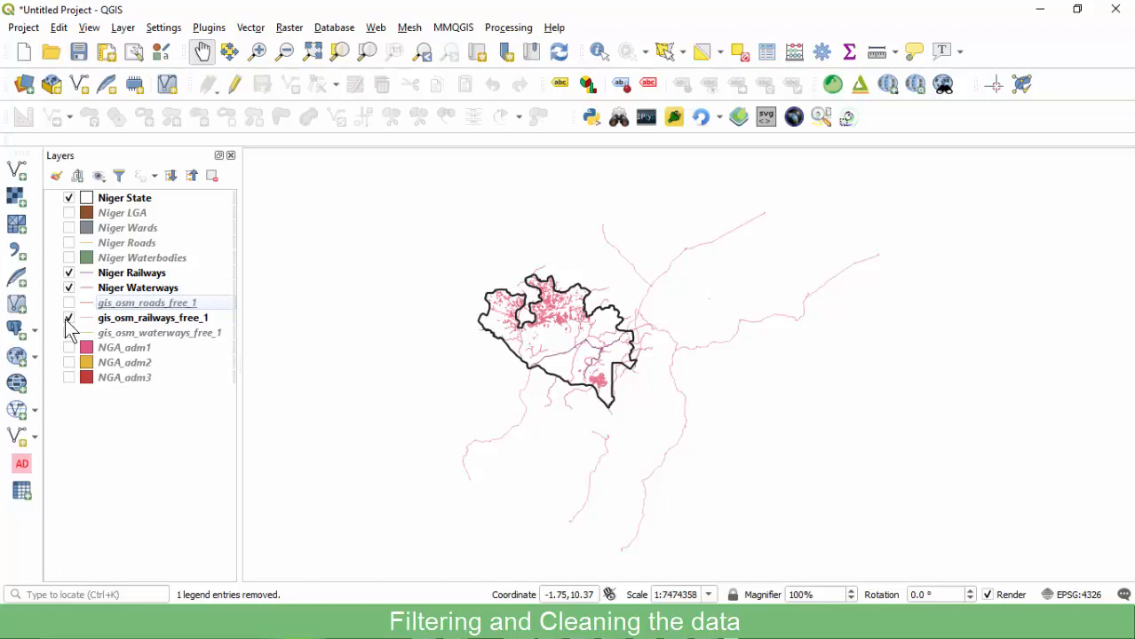
click(129, 320)
click(213, 177)
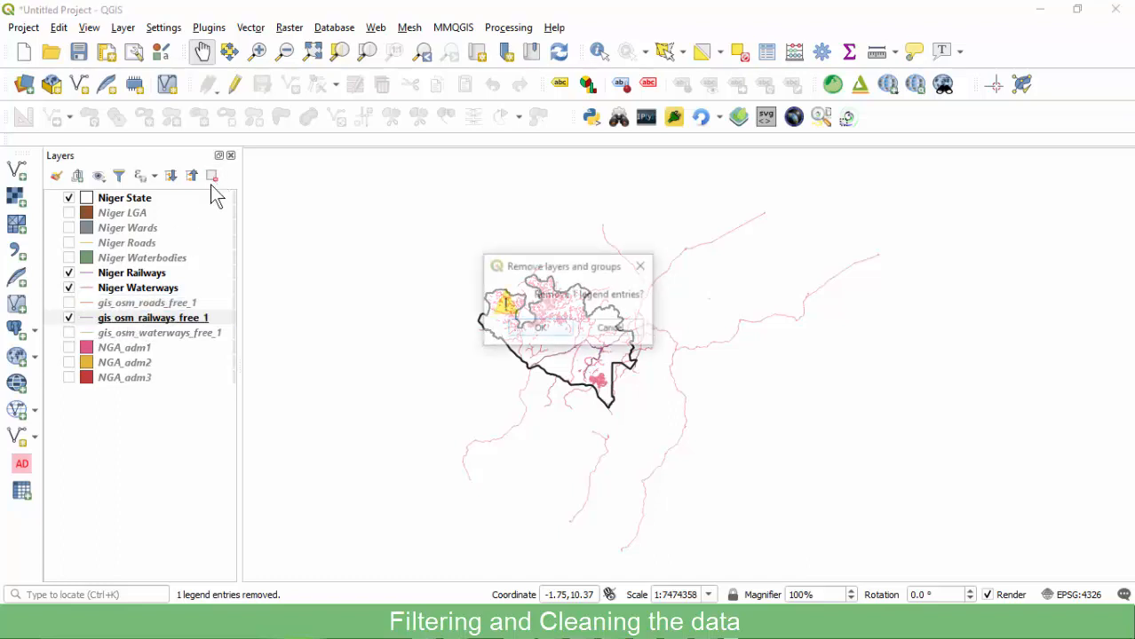
click(540, 328)
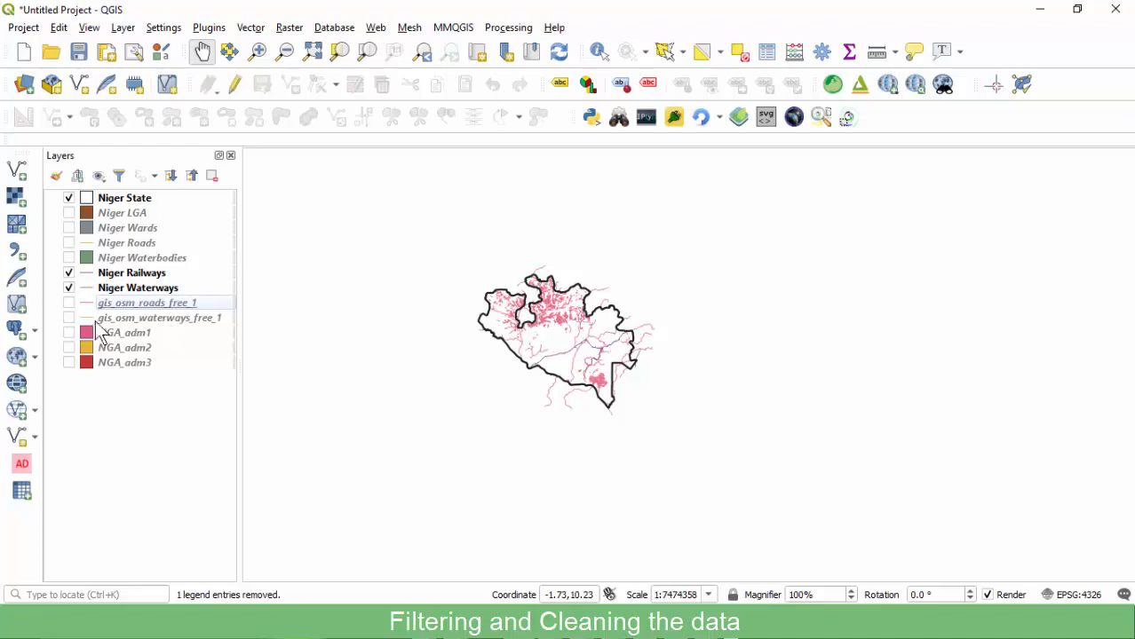
Remove gis_osm_roads_free_1 and gis_osm_waterways_free_1, then switch on NGA_adm1.
click(69, 303)
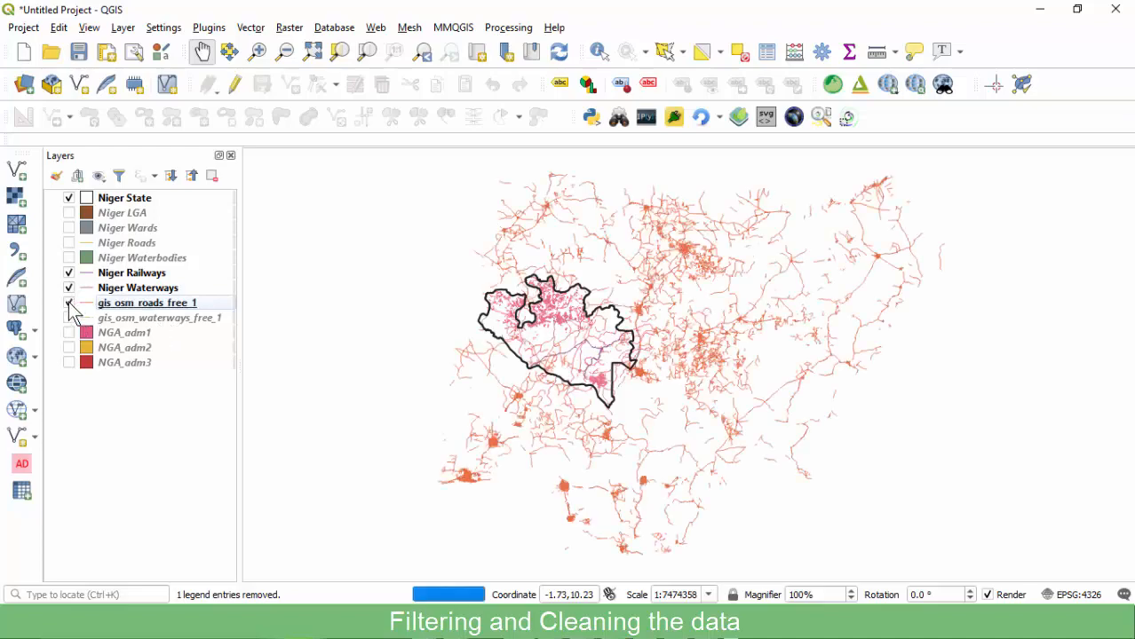
click(211, 176)
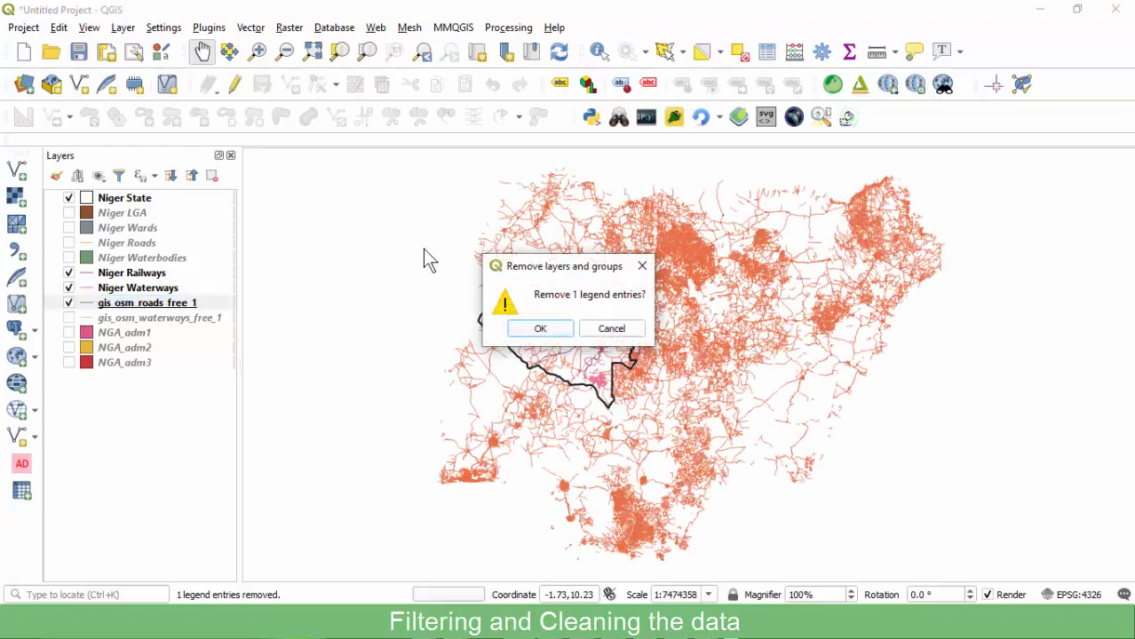
click(522, 329)
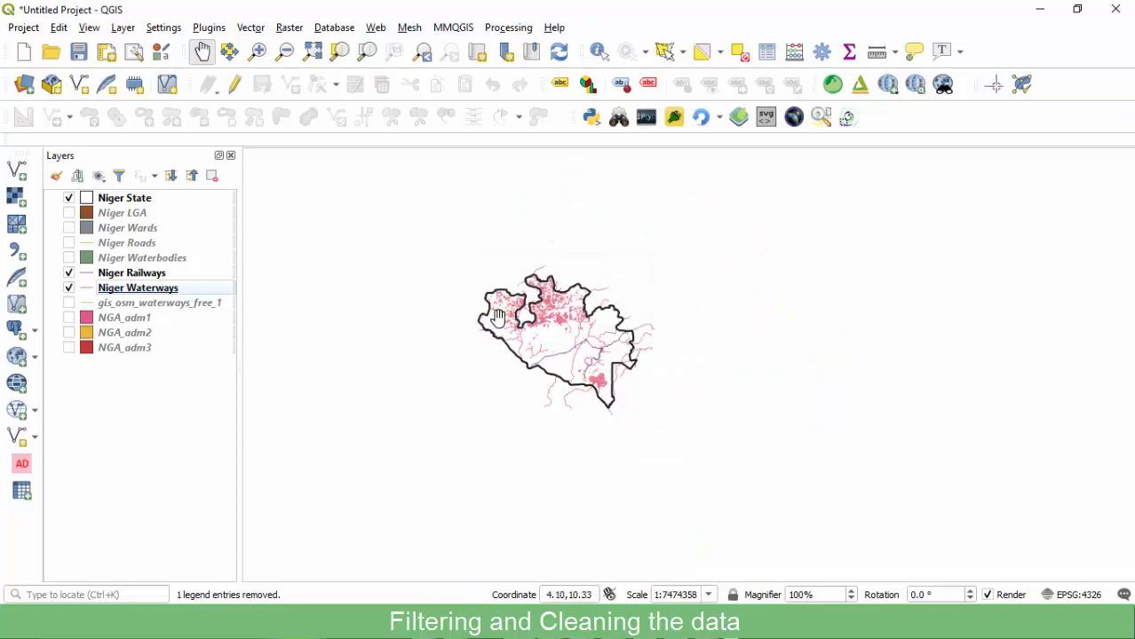
click(69, 303)
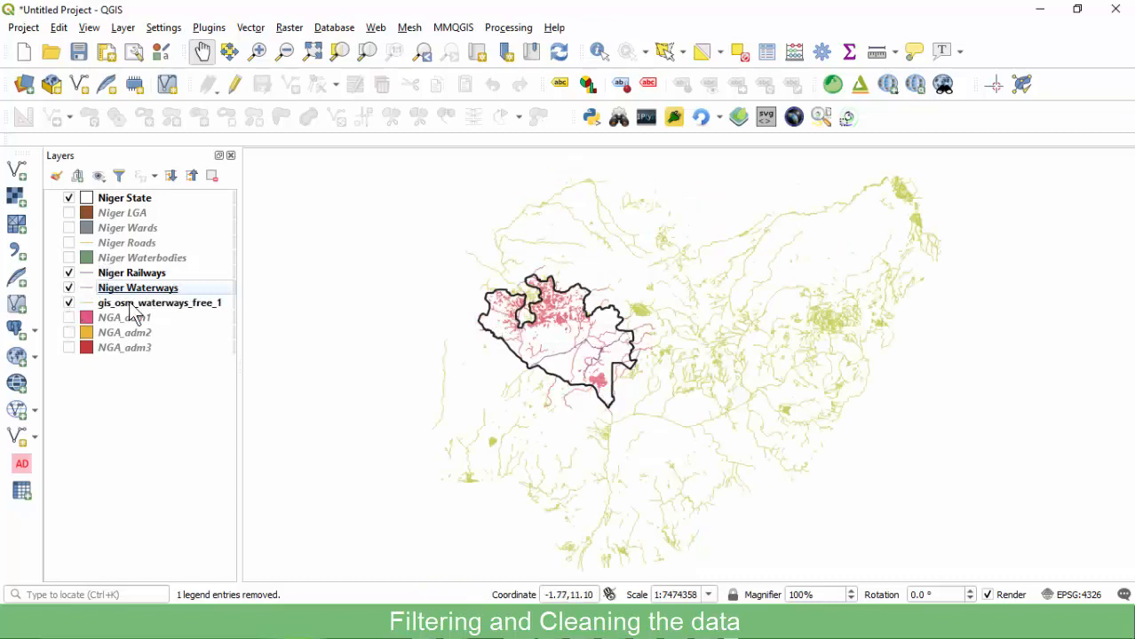
click(151, 304)
click(212, 176)
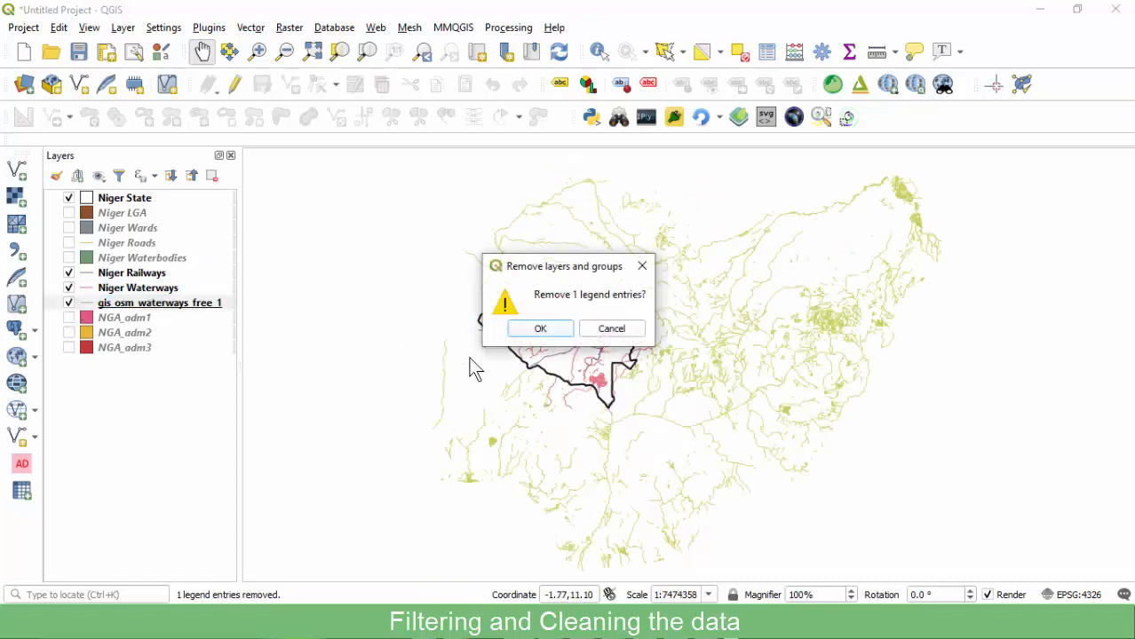
click(534, 330)
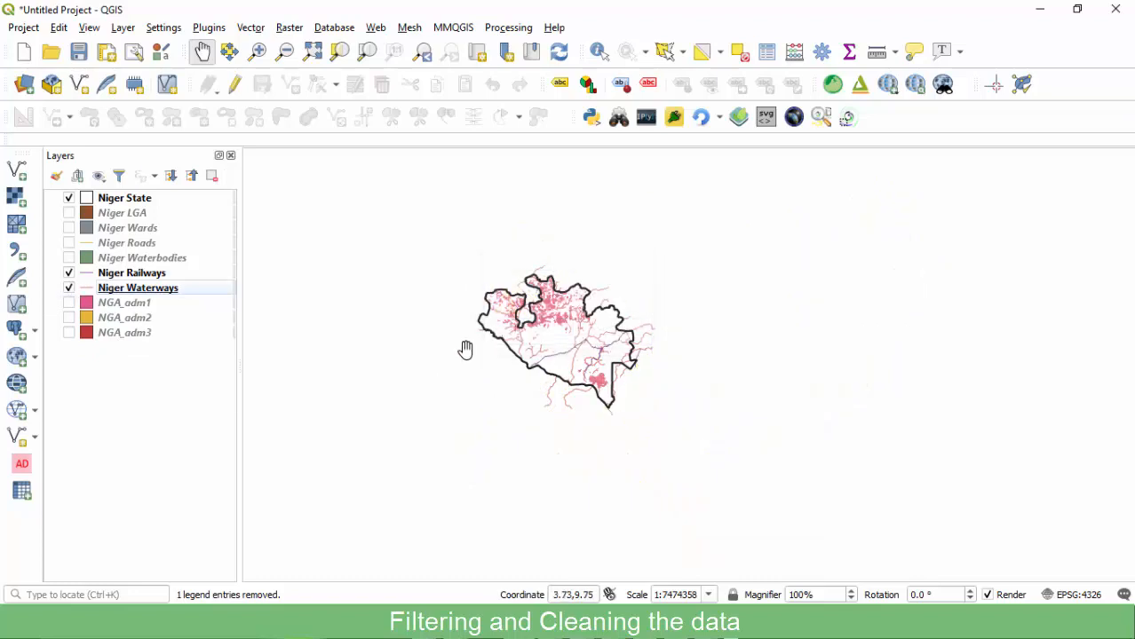
click(70, 303)
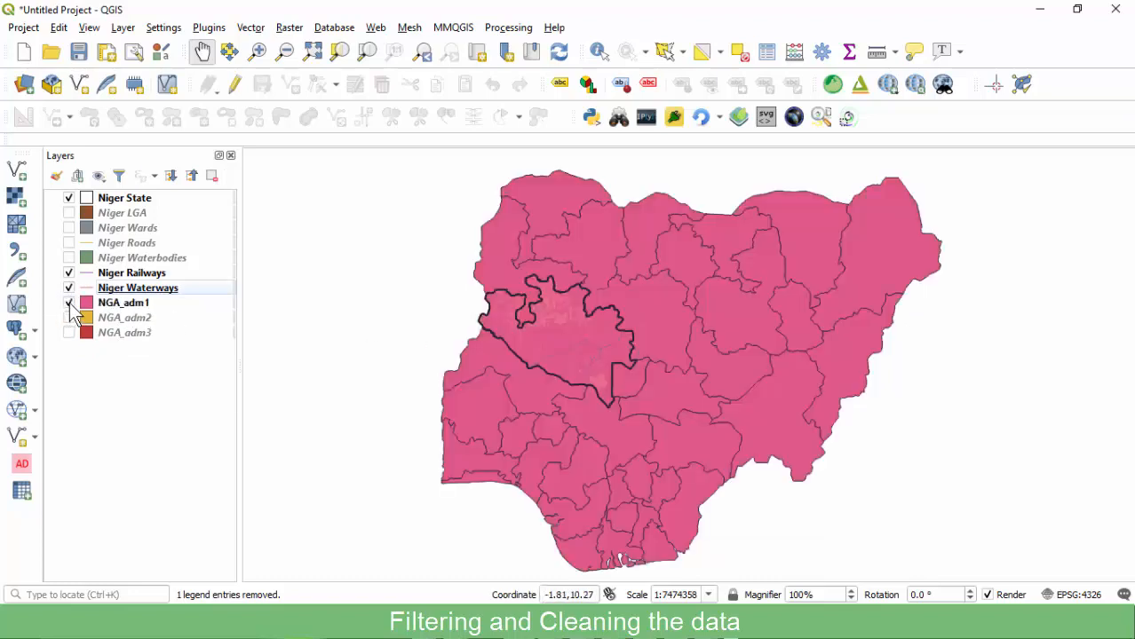
Hide NGA_adm1 and remove the NGA_adm2 and NGA_adm3 layers from the project.
click(130, 304)
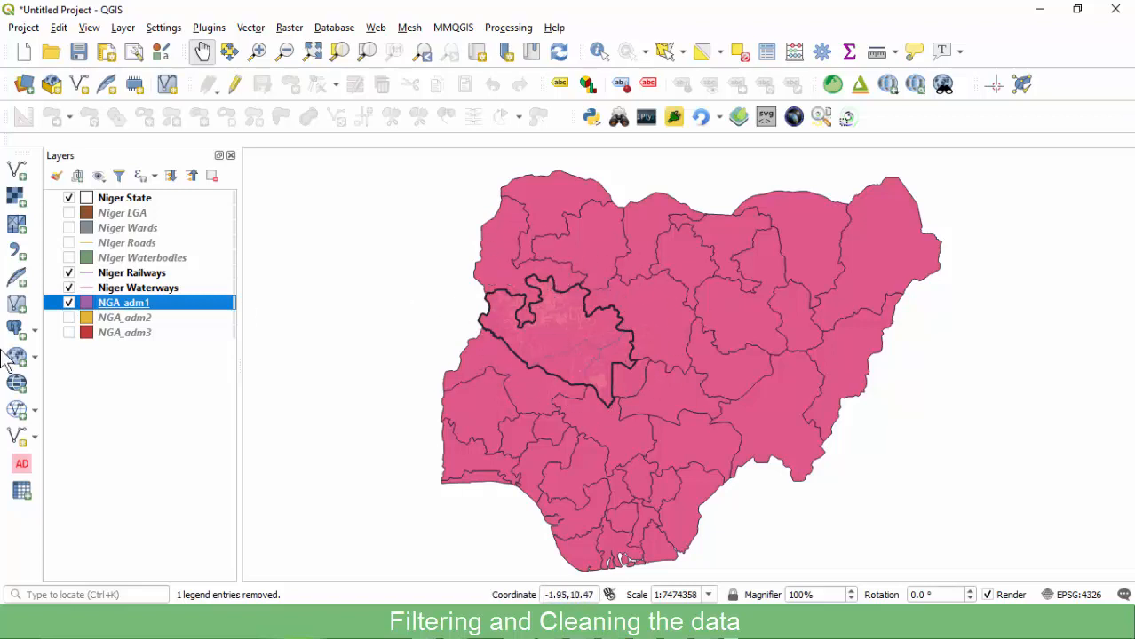
click(68, 303)
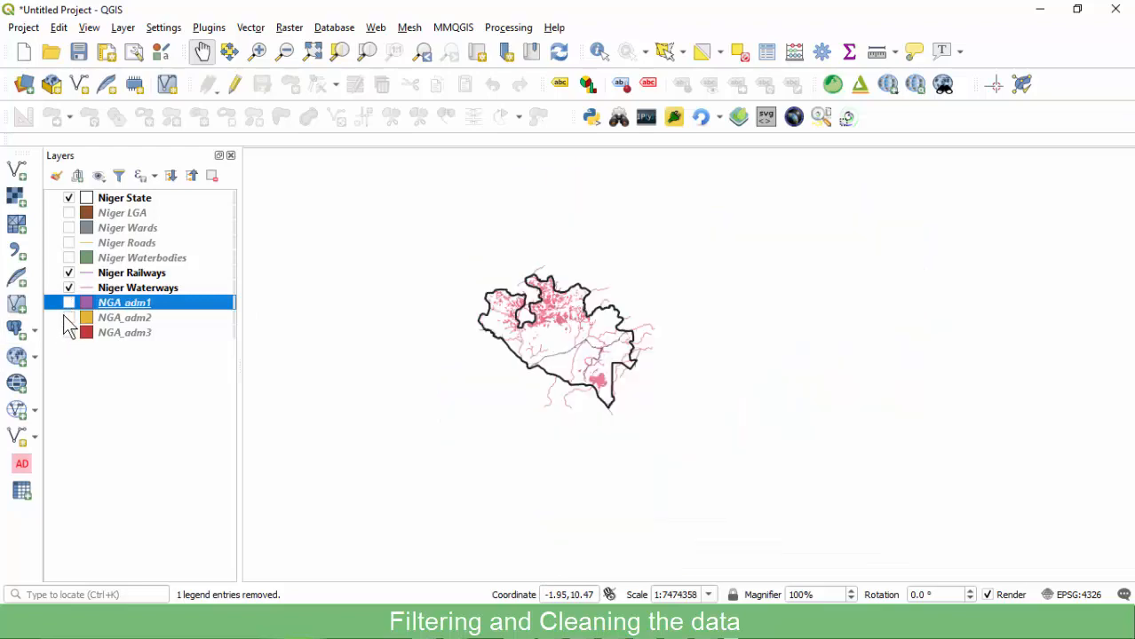
click(69, 318)
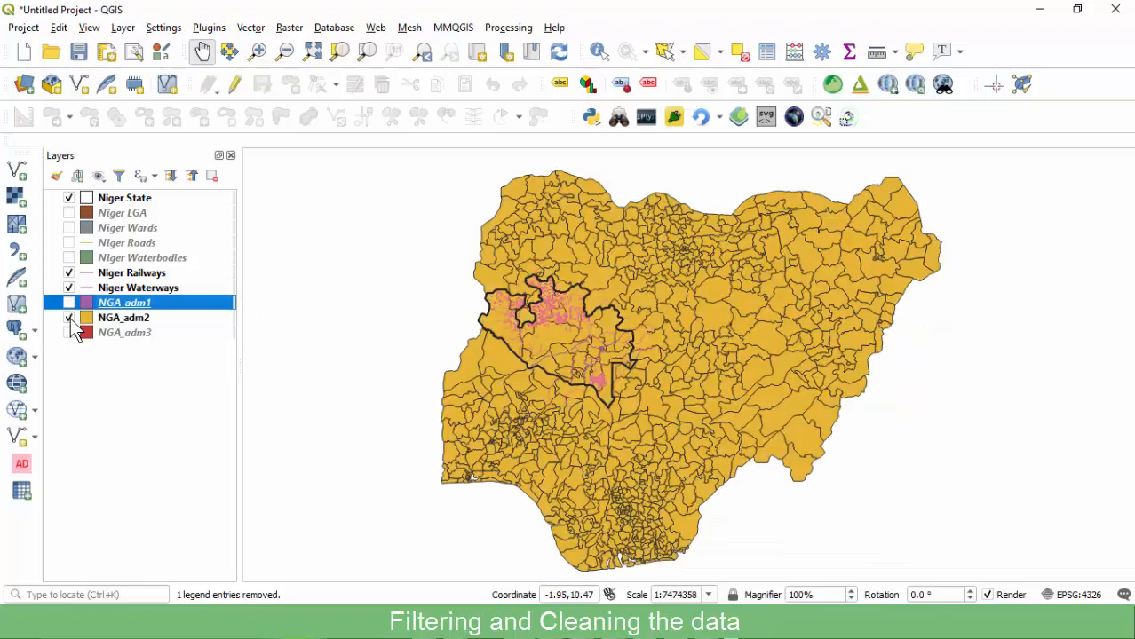
click(124, 318)
click(216, 177)
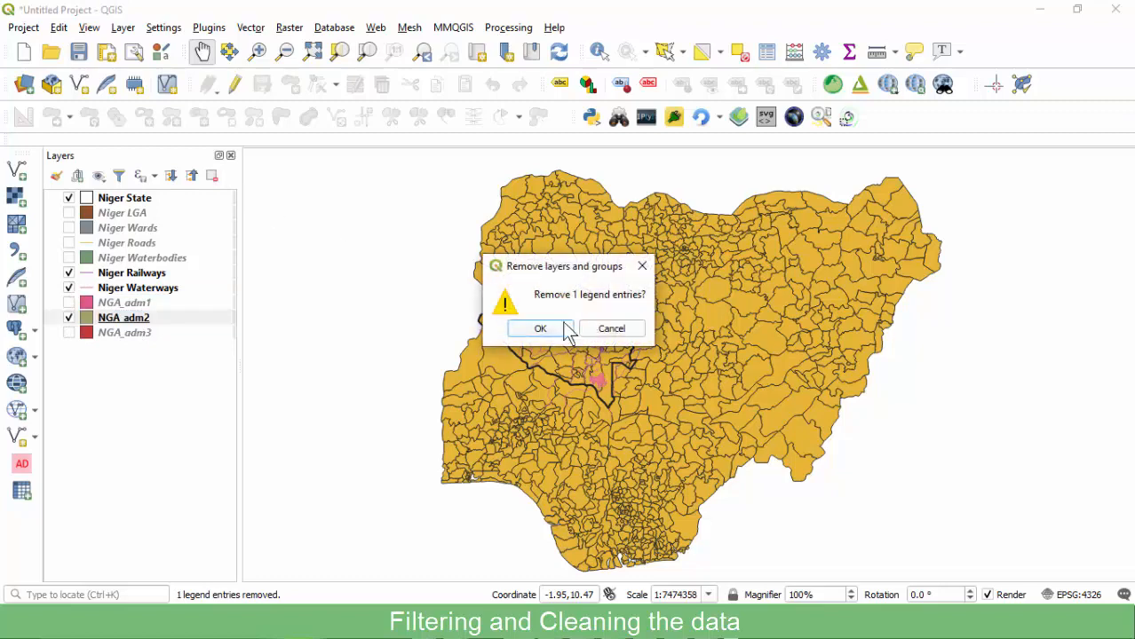
click(542, 328)
click(70, 318)
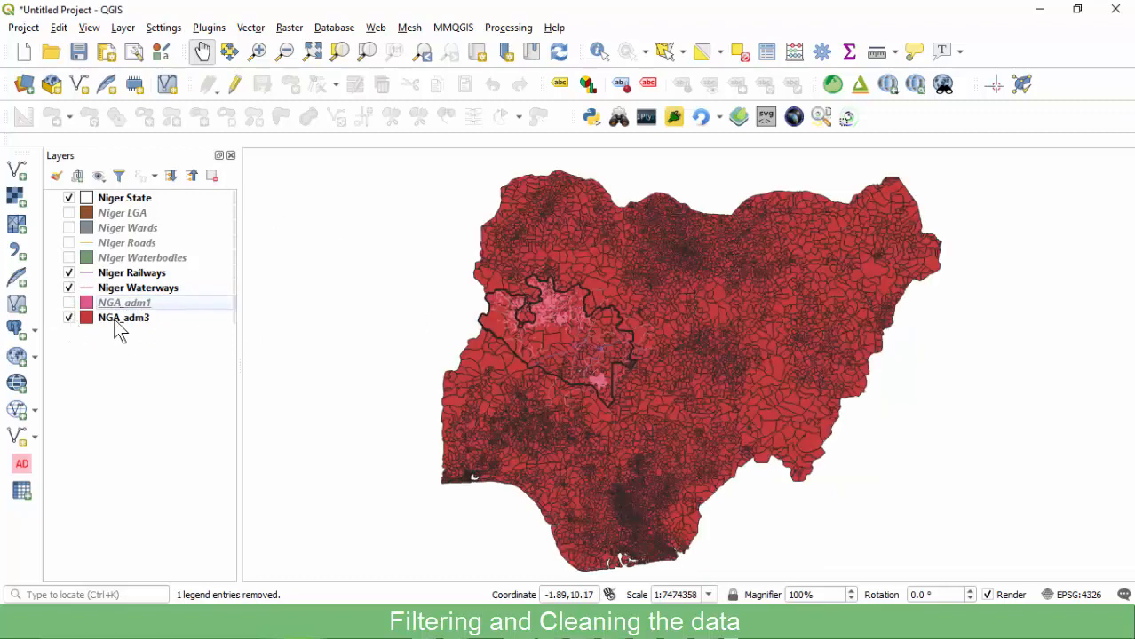
click(129, 320)
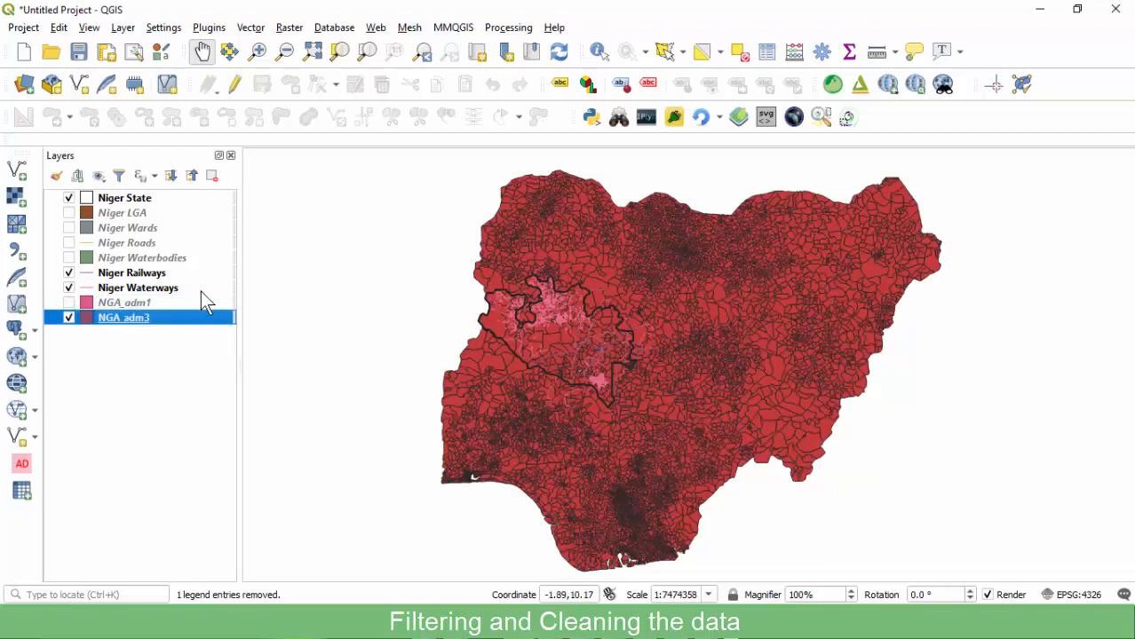
click(218, 181)
click(538, 334)
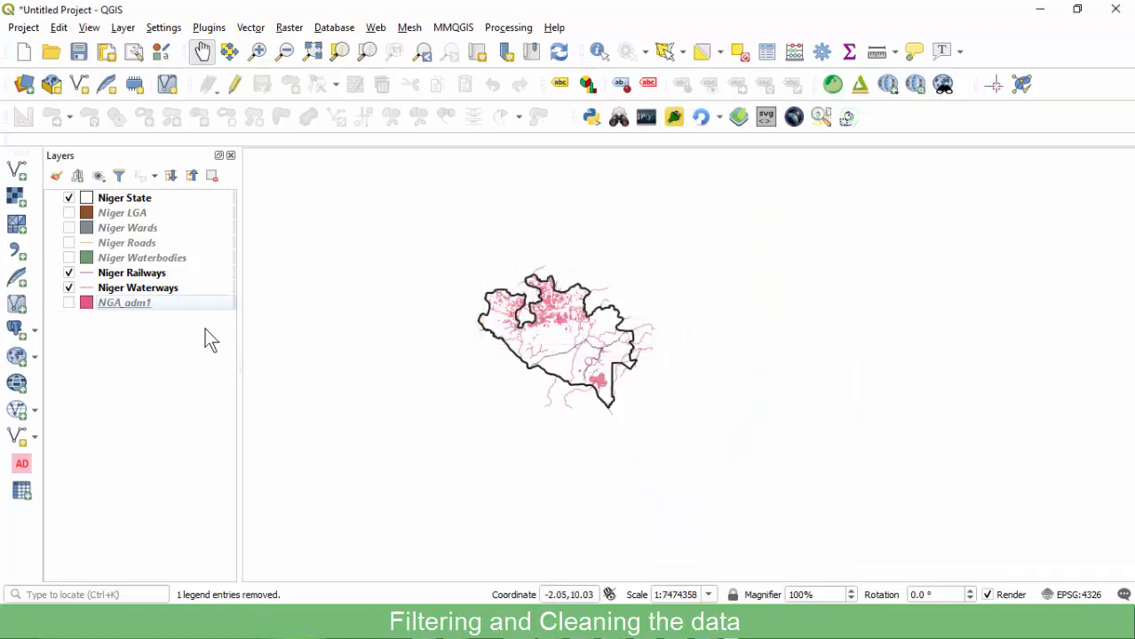
click(115, 202)
Zoom to Niger State and drag Niger Roads, Railways and Waterways above it.
right_click(116, 203)
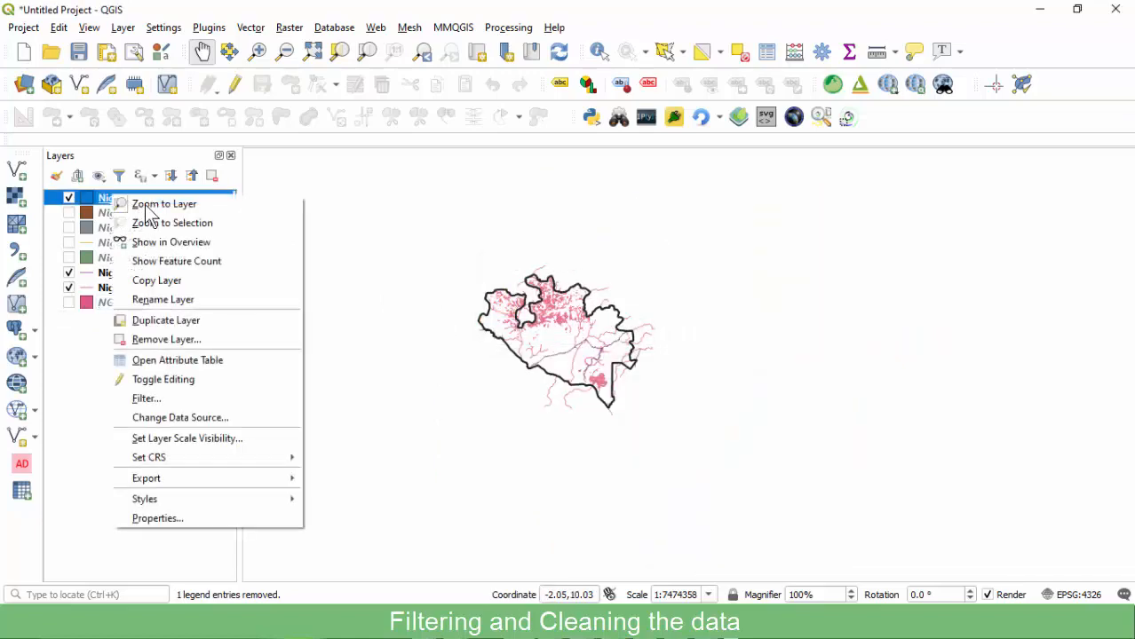
click(151, 208)
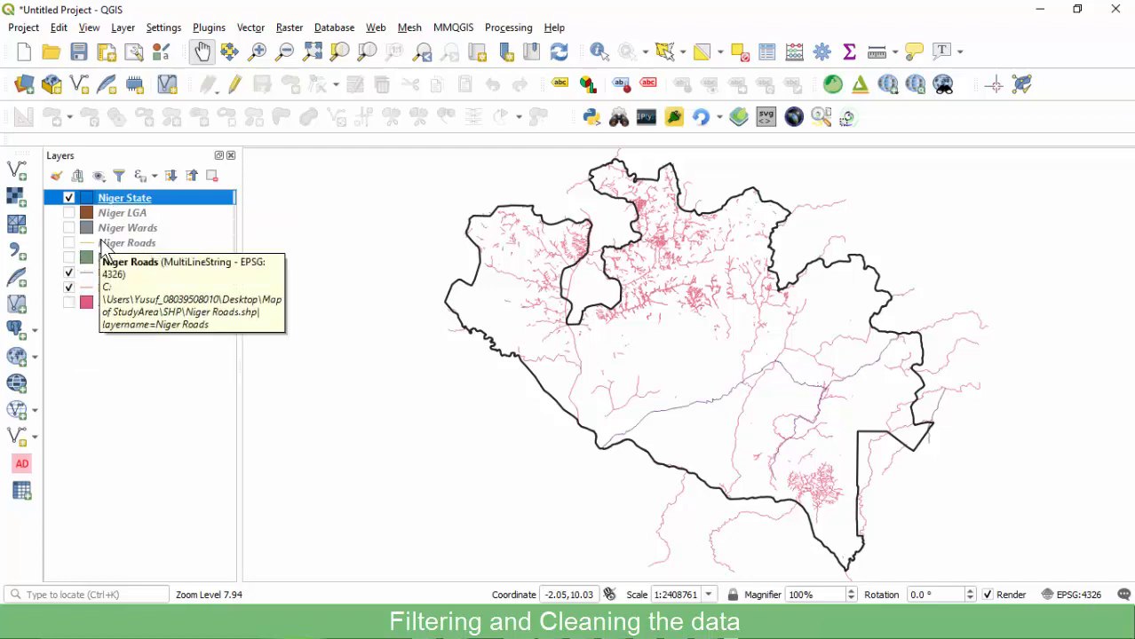
drag(107, 245, 134, 197)
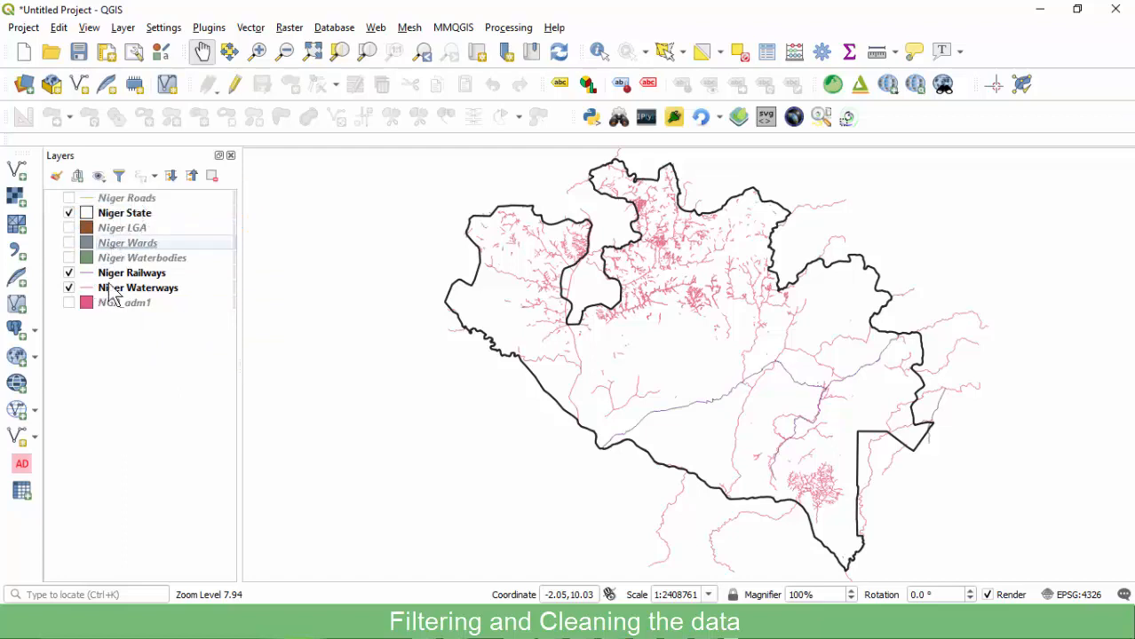
drag(121, 274, 142, 218)
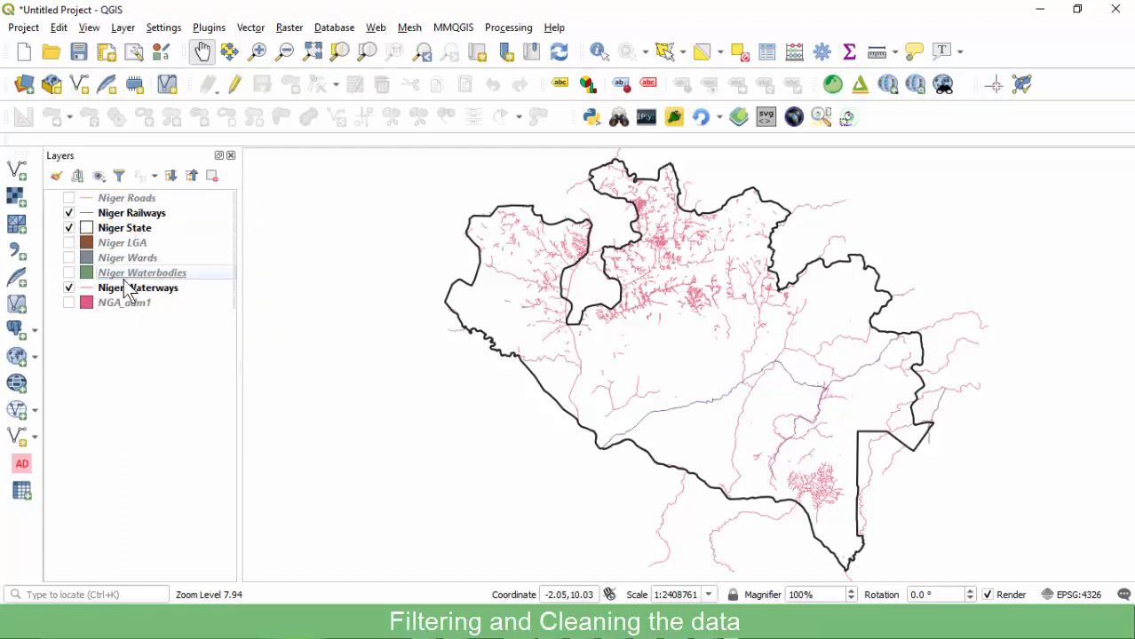
drag(127, 293, 149, 222)
Switch on every layer, including NGA_adm1, and zoom to the NGA_adm1 extent.
click(85, 199)
click(68, 198)
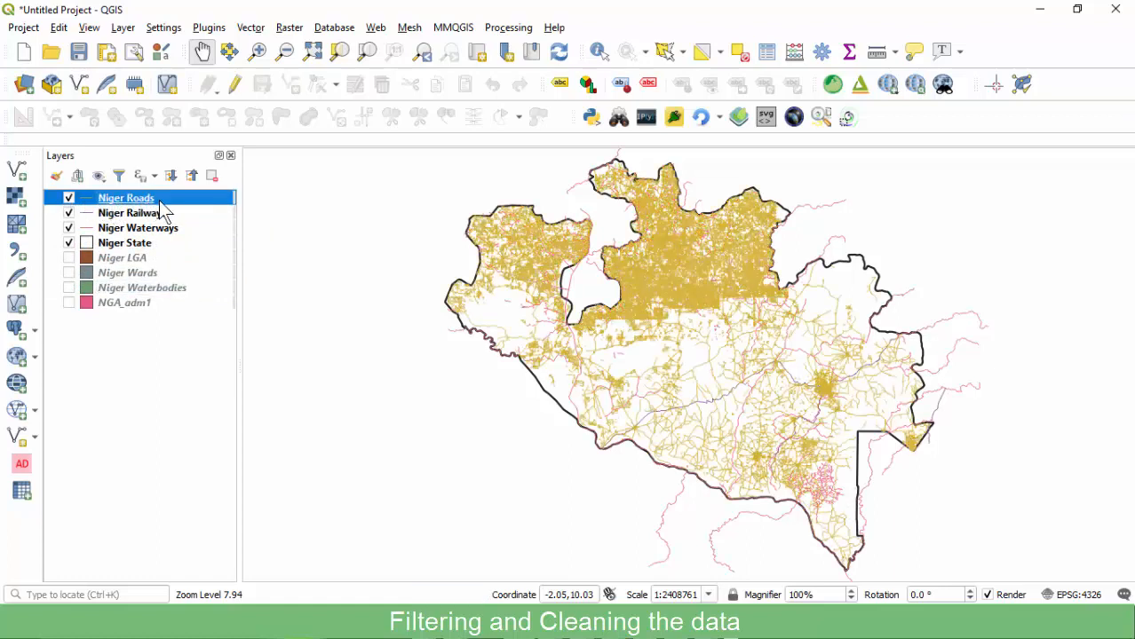
click(125, 216)
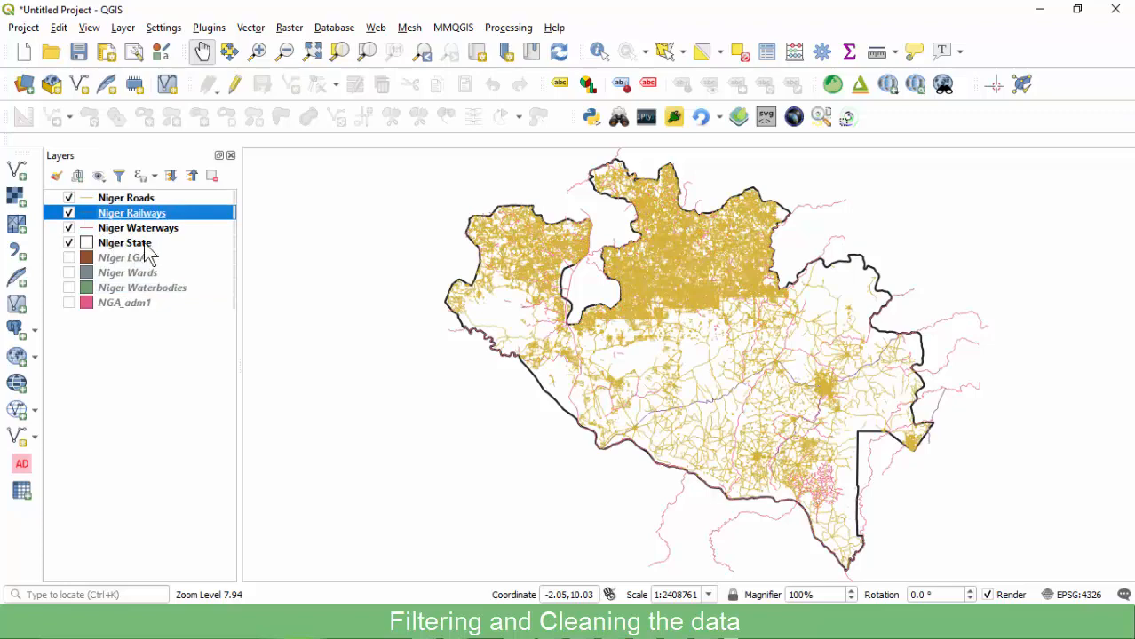
click(118, 233)
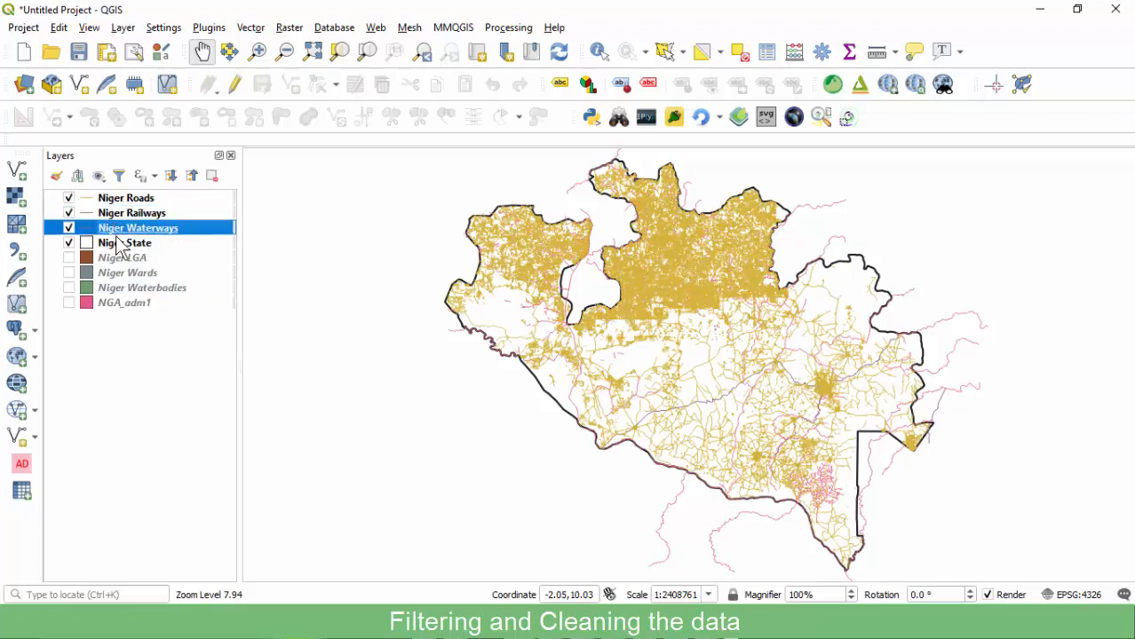
click(118, 246)
click(116, 260)
click(69, 259)
click(68, 272)
click(69, 288)
click(69, 303)
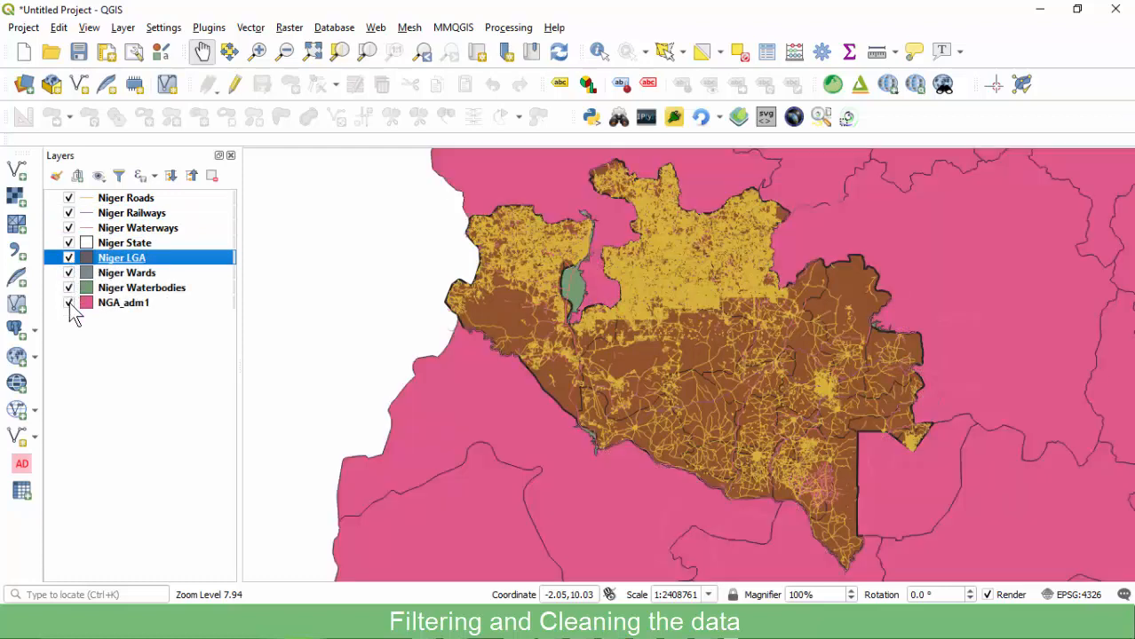
click(119, 303)
right_click(117, 303)
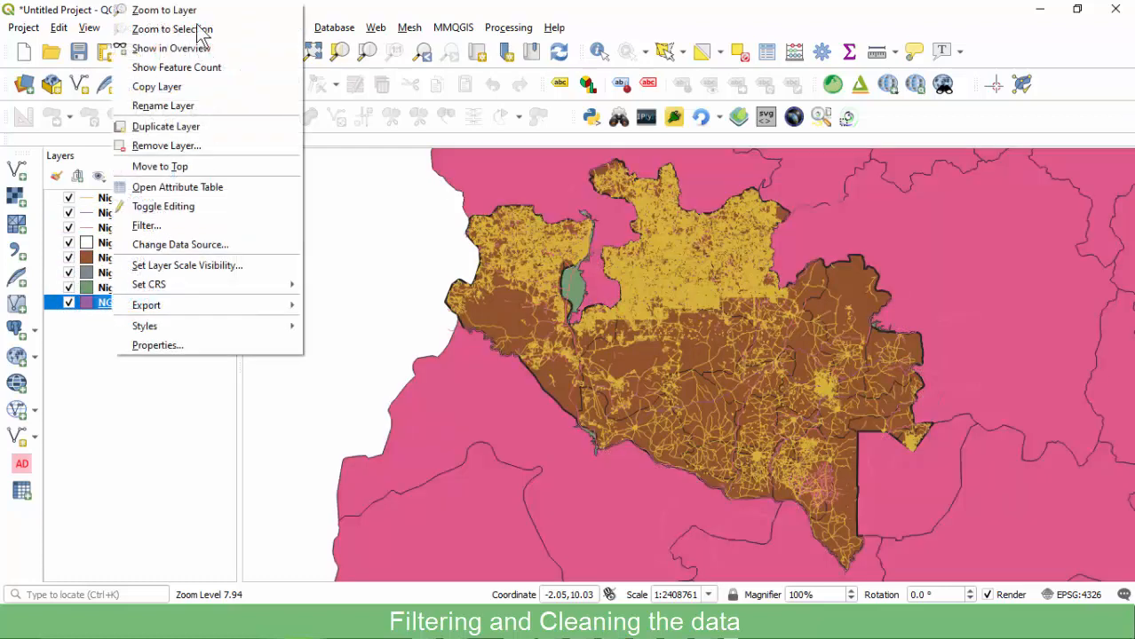
click(155, 9)
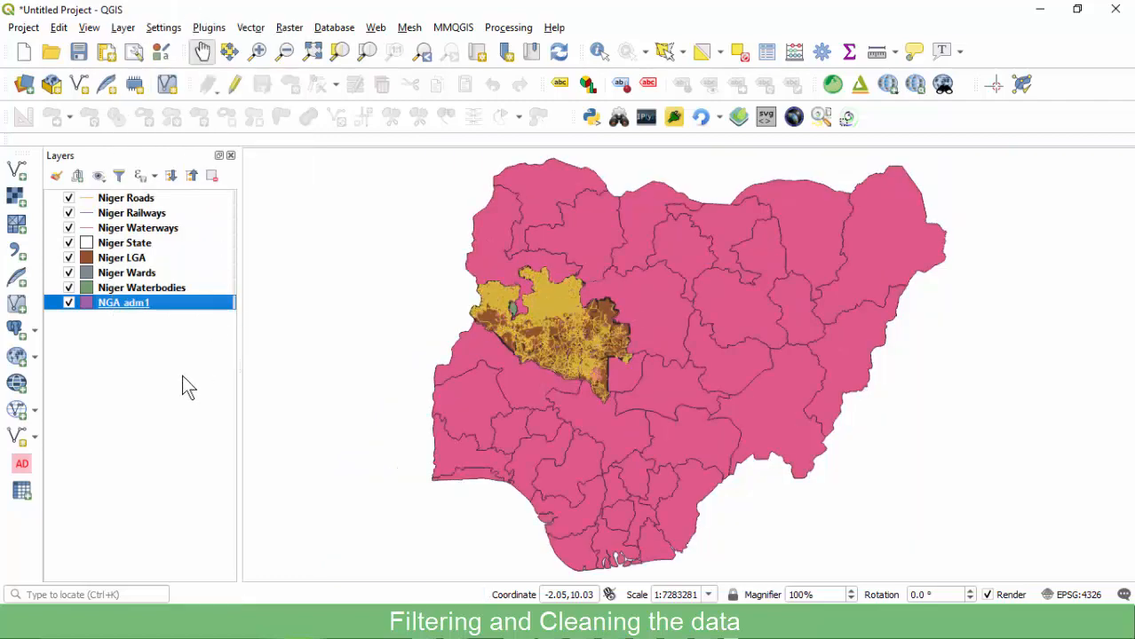
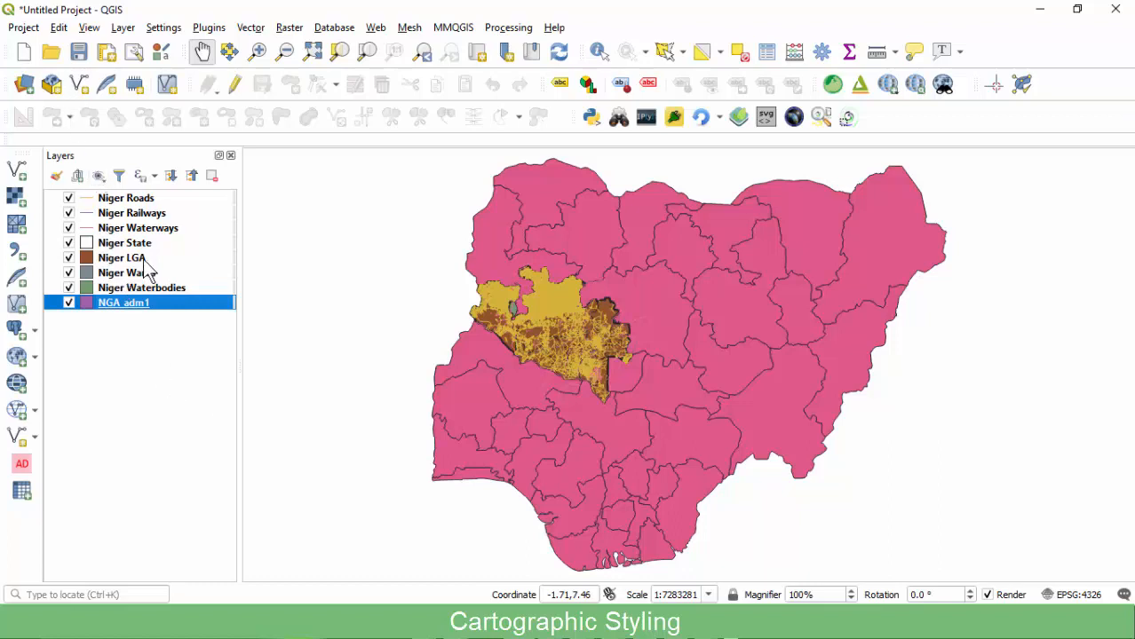
Zoom the map to the Niger Roads layer extent so Niger State fills the view.
click(126, 199)
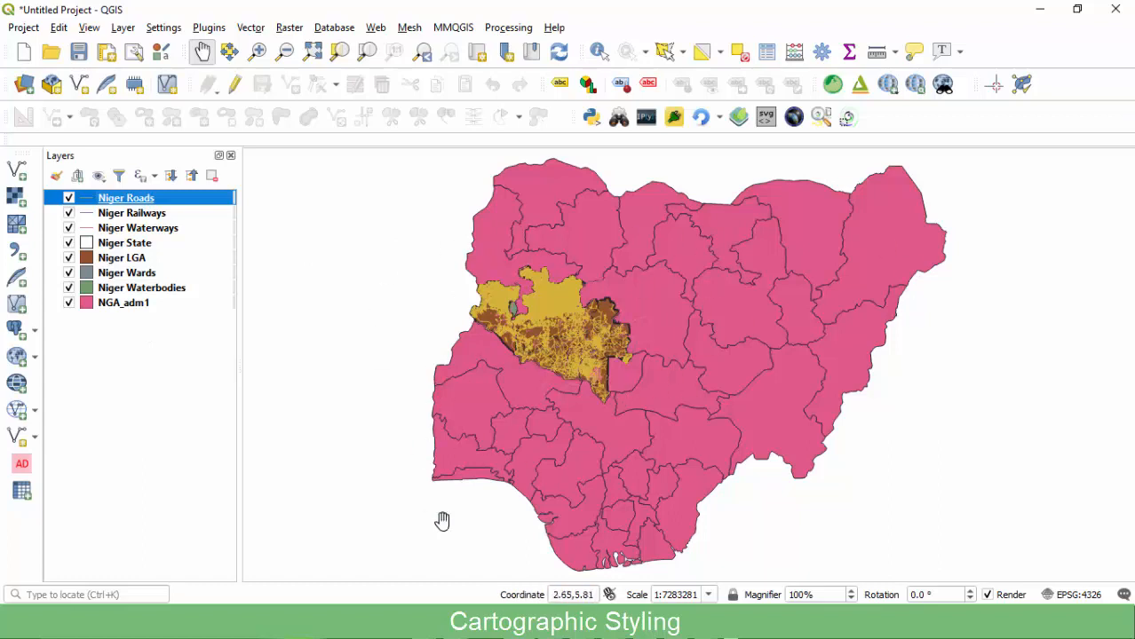
click(125, 414)
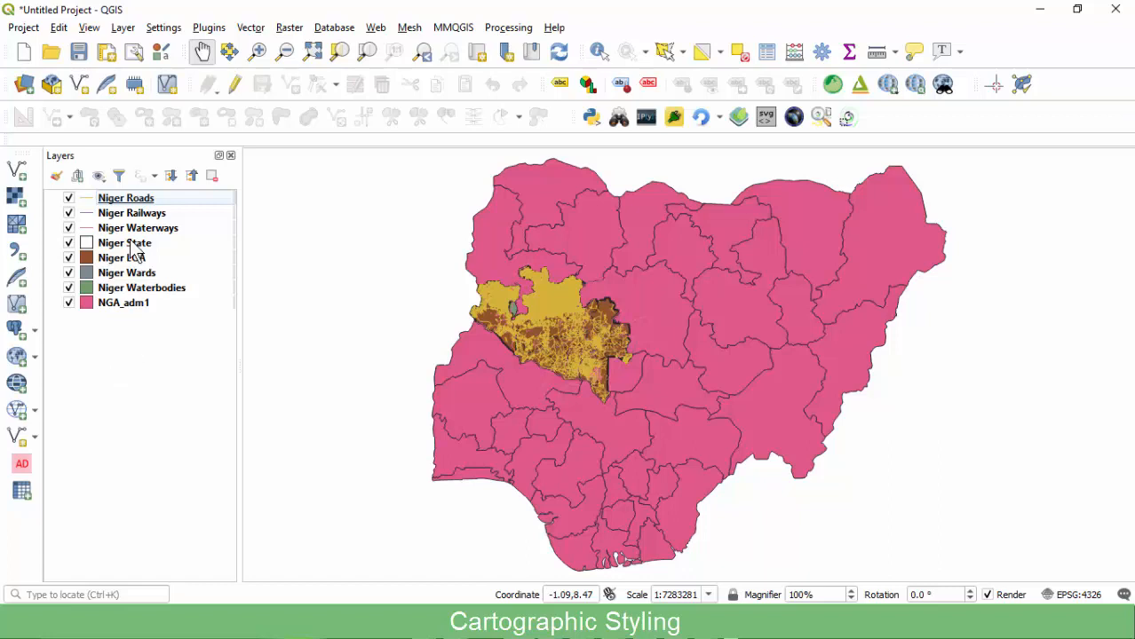
click(100, 203)
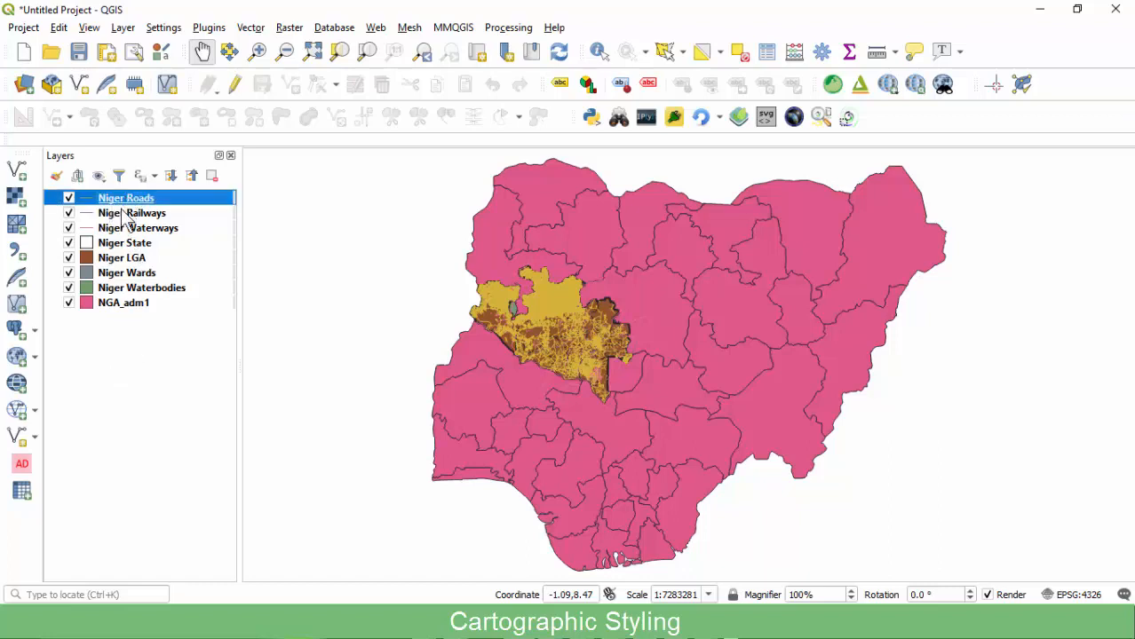
key(Down)
key(Down)
key(Down)
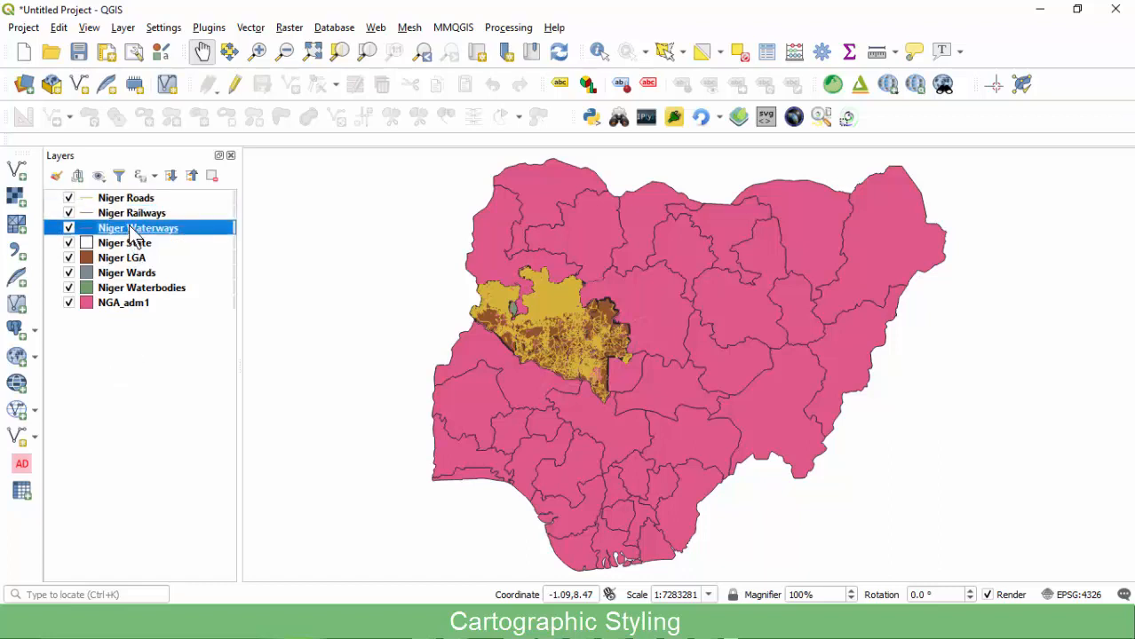
click(122, 203)
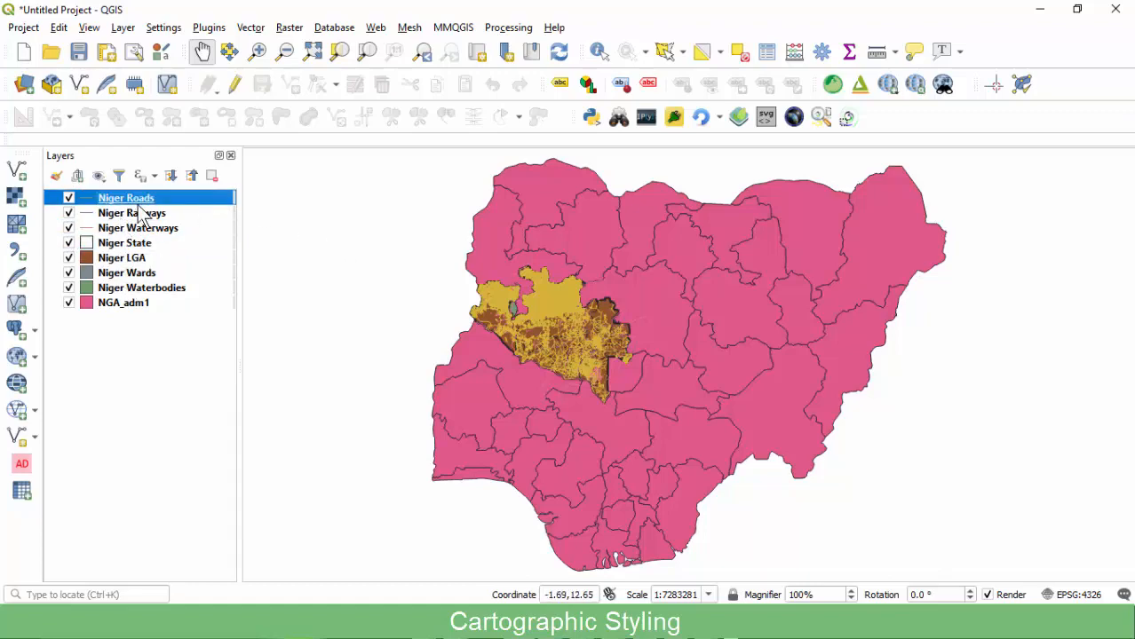
right_click(138, 203)
click(164, 203)
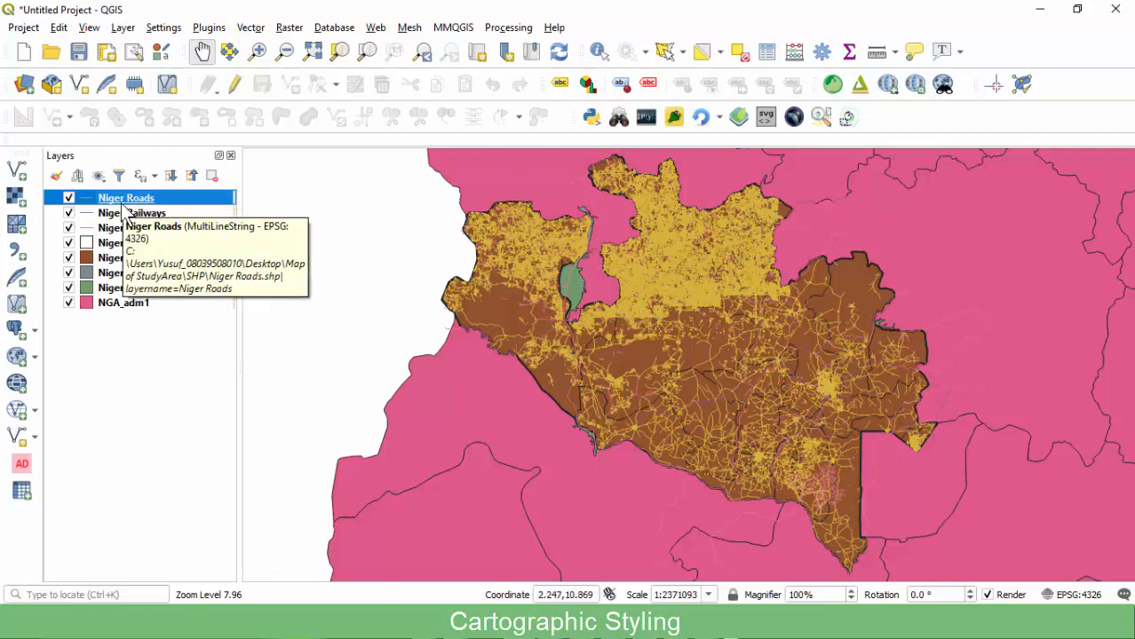
Hide NGA_adm1, Waterbodies, Wards, LGA, State, Waterways and Railways, leaving only Niger Roads visible.
click(69, 303)
click(69, 288)
click(69, 273)
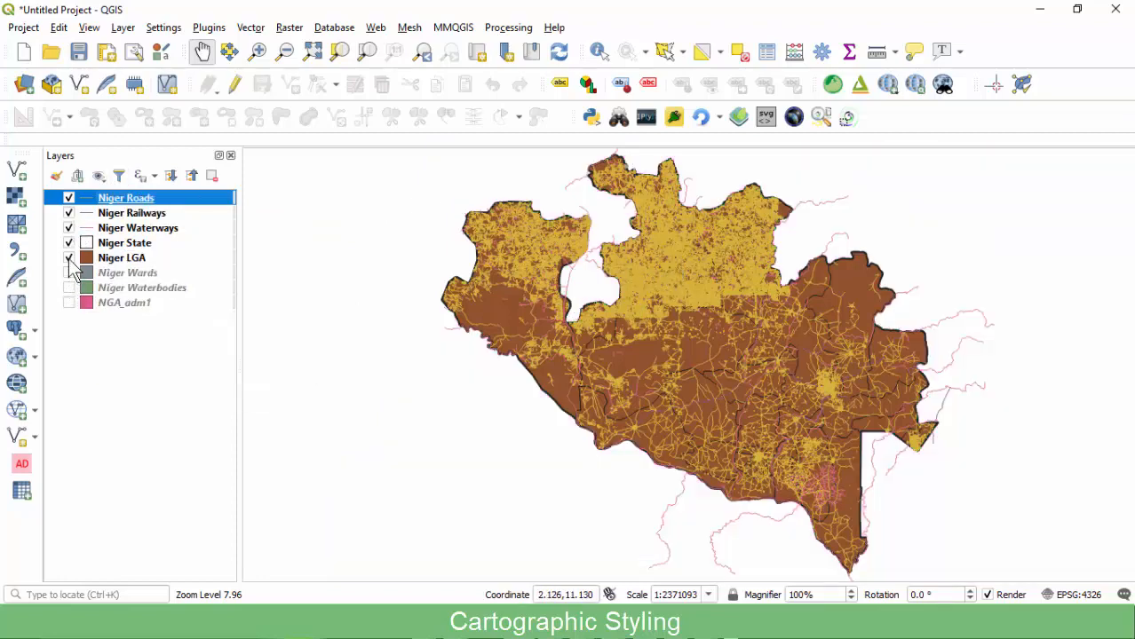
click(69, 257)
click(69, 243)
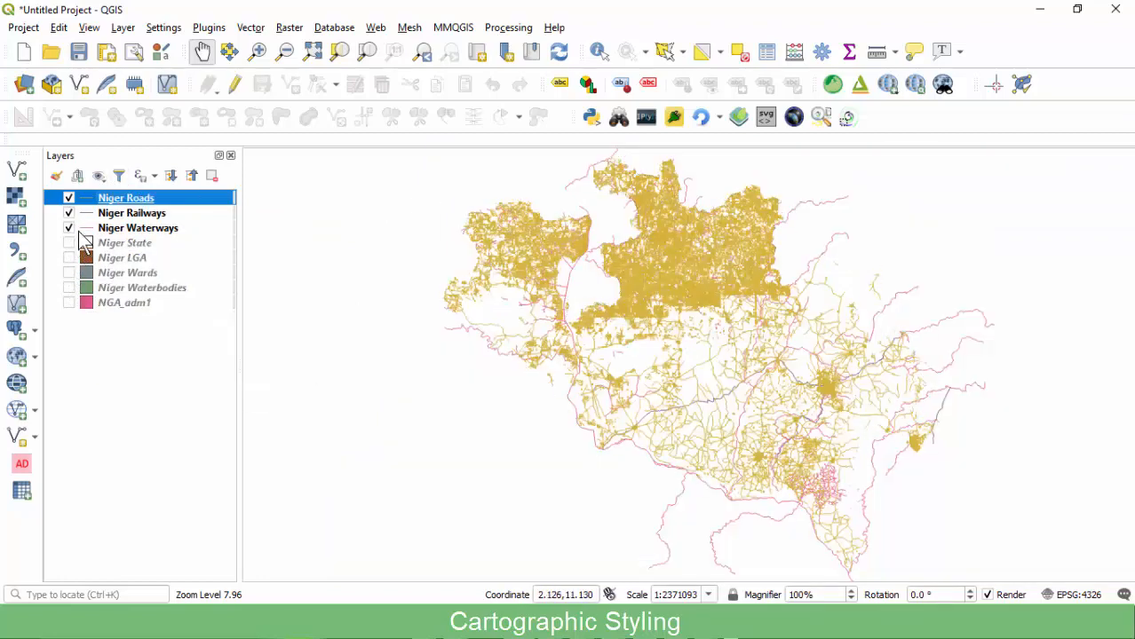
click(69, 228)
click(69, 213)
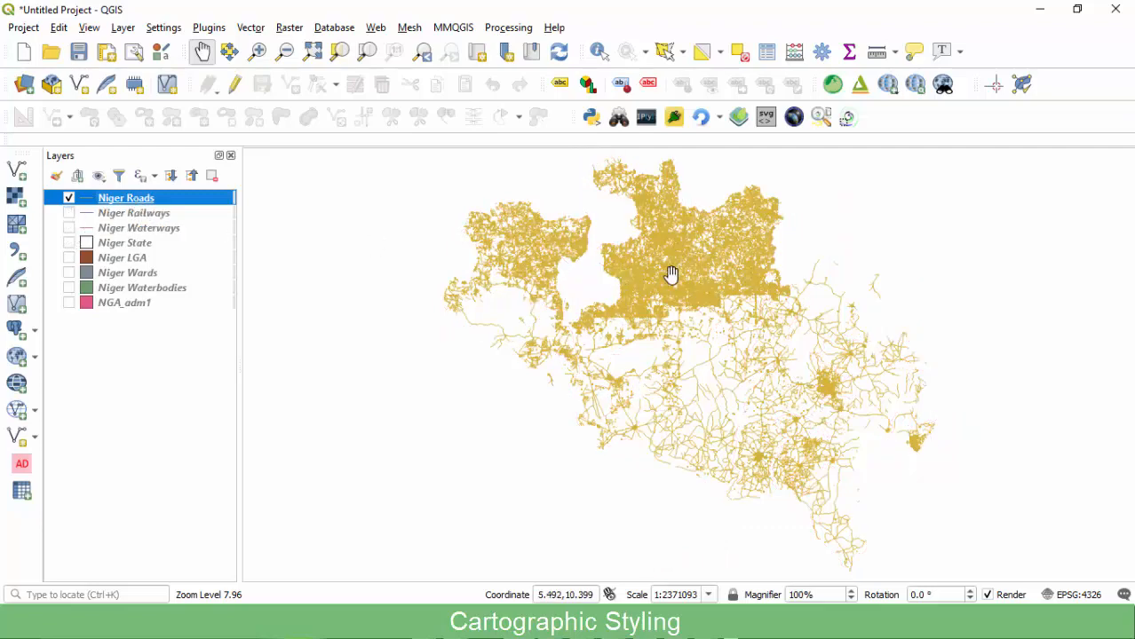
scroll(675, 262, up, 2)
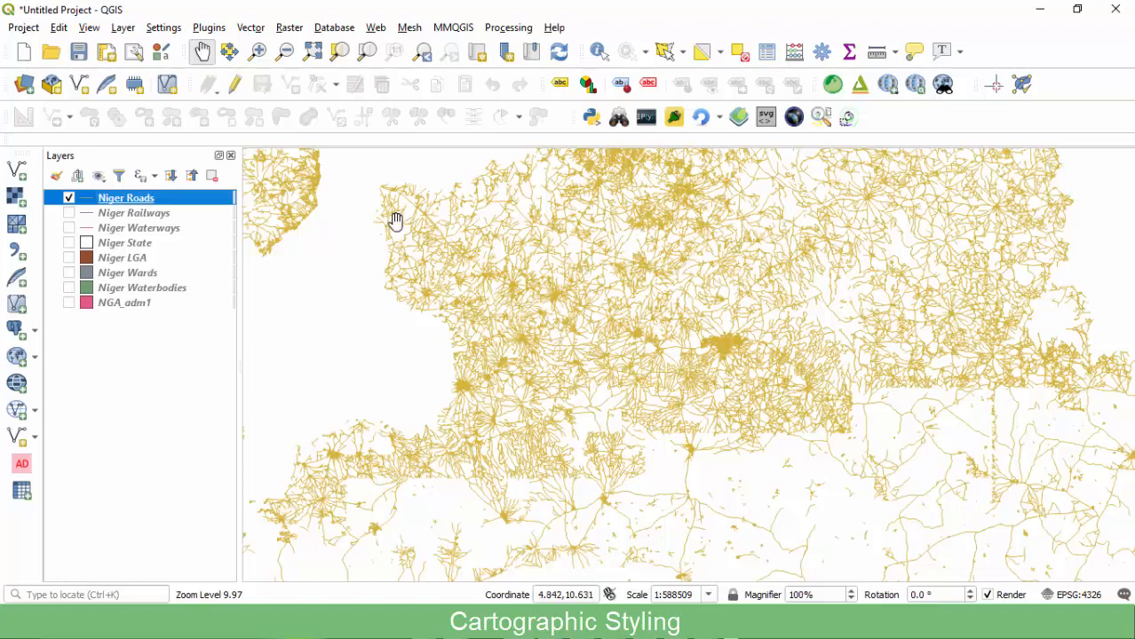
scroll(417, 231, down, 1)
scroll(502, 360, up, 1)
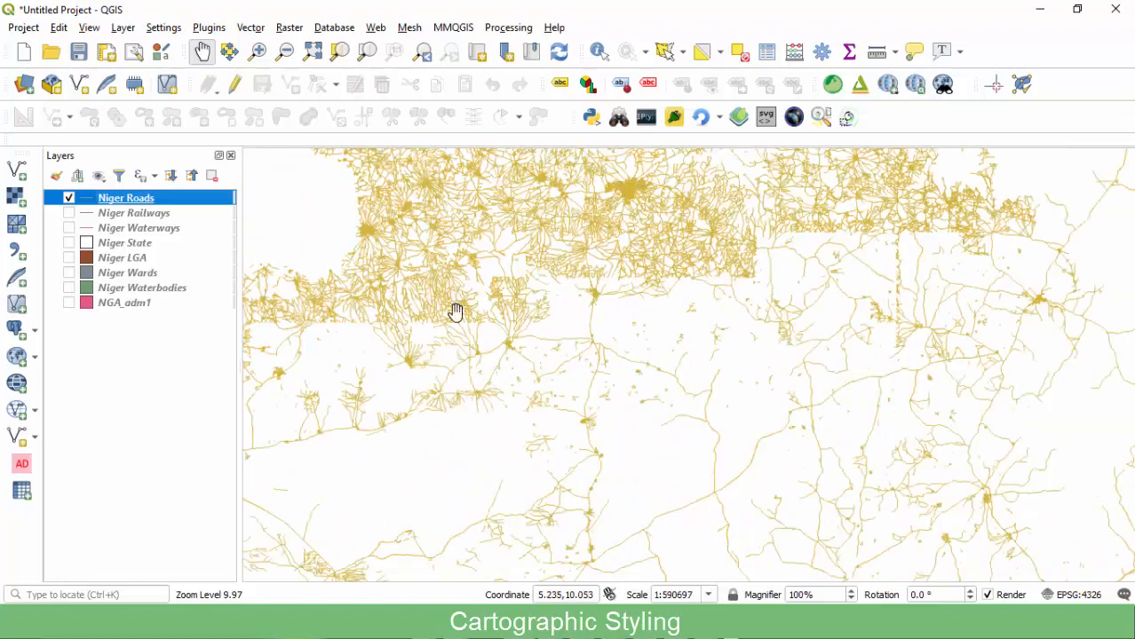
Select a single road segment on the map with the Select Features tool.
click(665, 50)
scroll(568, 249, down, 1)
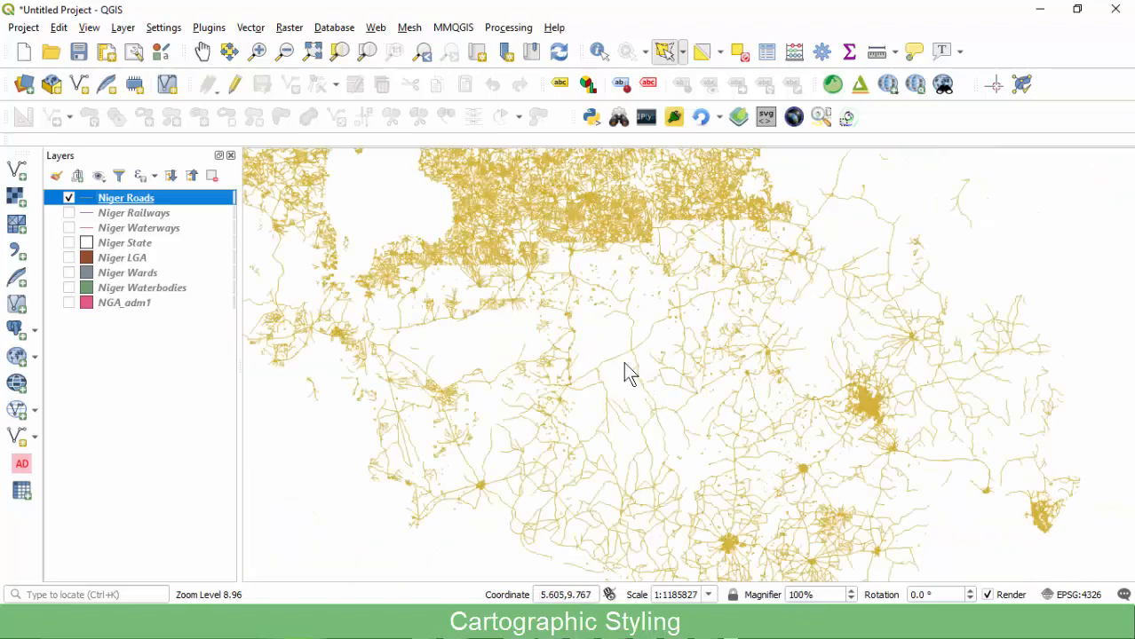
click(609, 352)
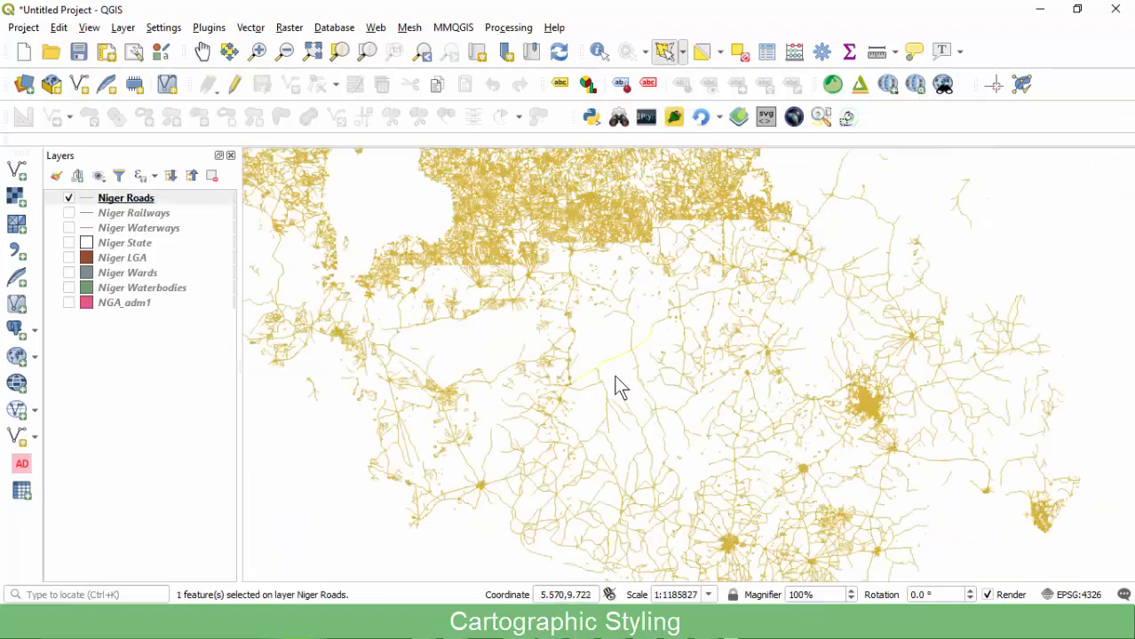
right_click(142, 204)
click(184, 365)
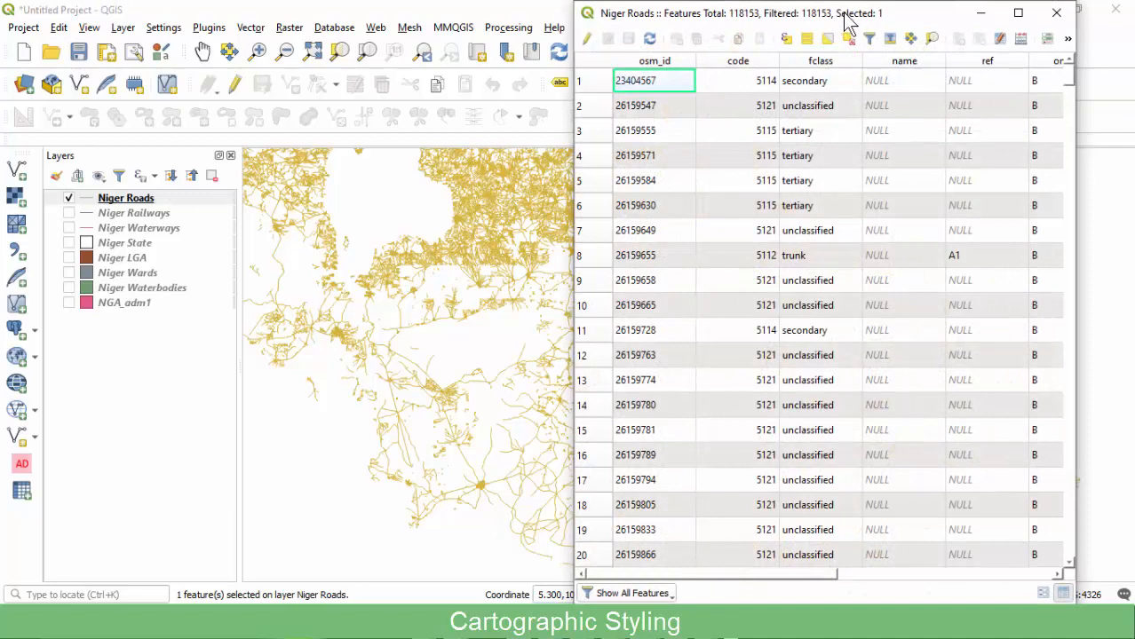
drag(852, 15, 764, 14)
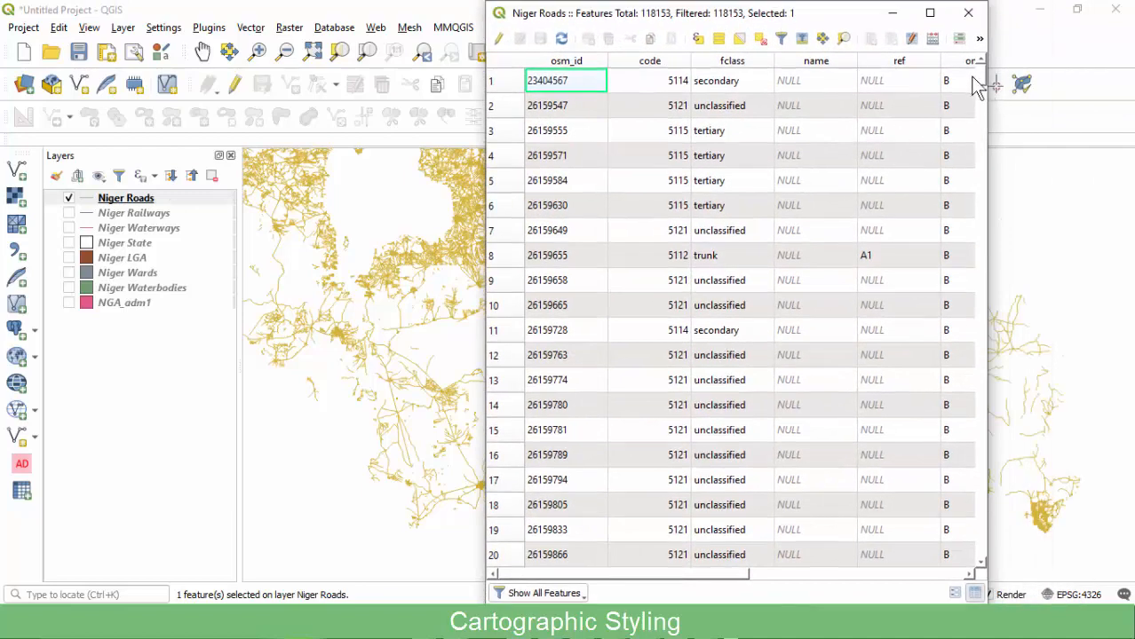
drag(978, 74, 956, 104)
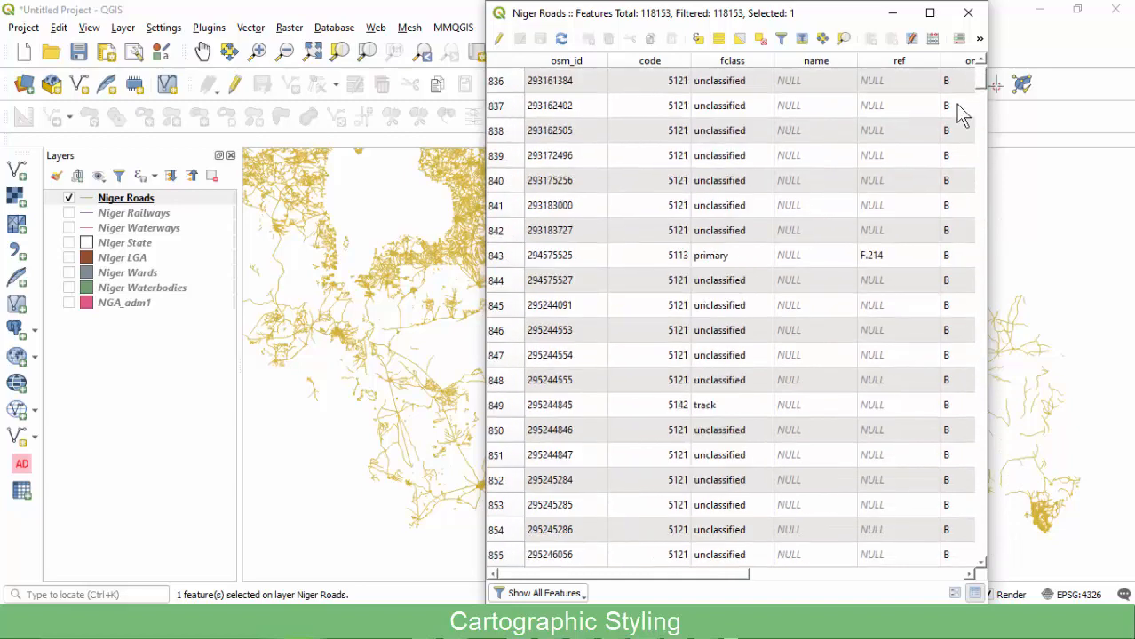
click(567, 594)
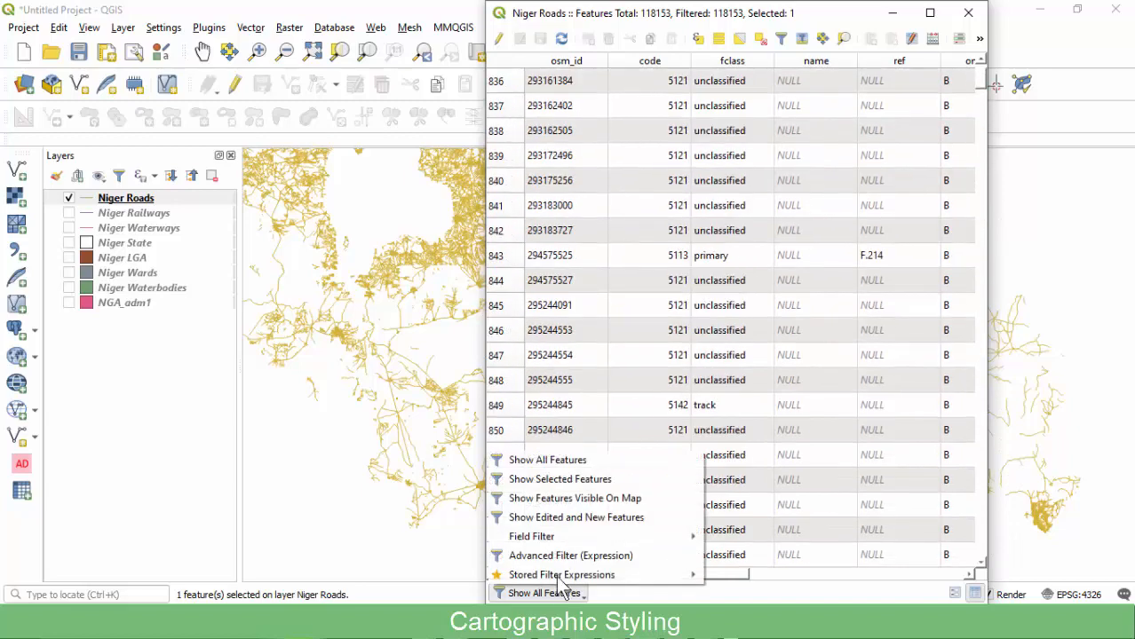
click(557, 479)
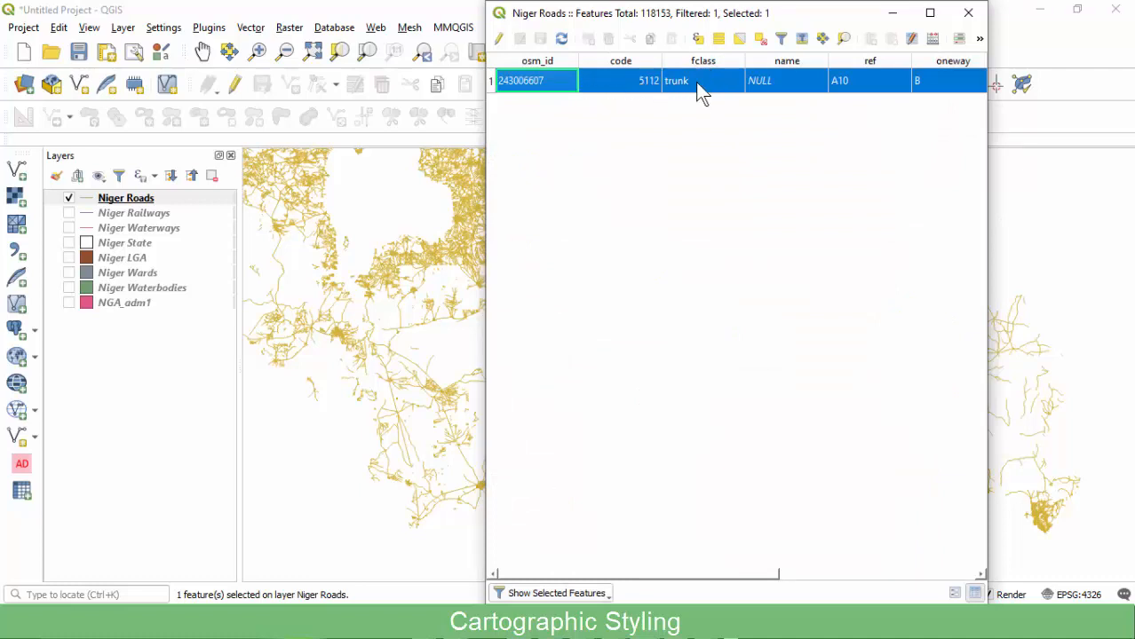
drag(671, 575, 639, 556)
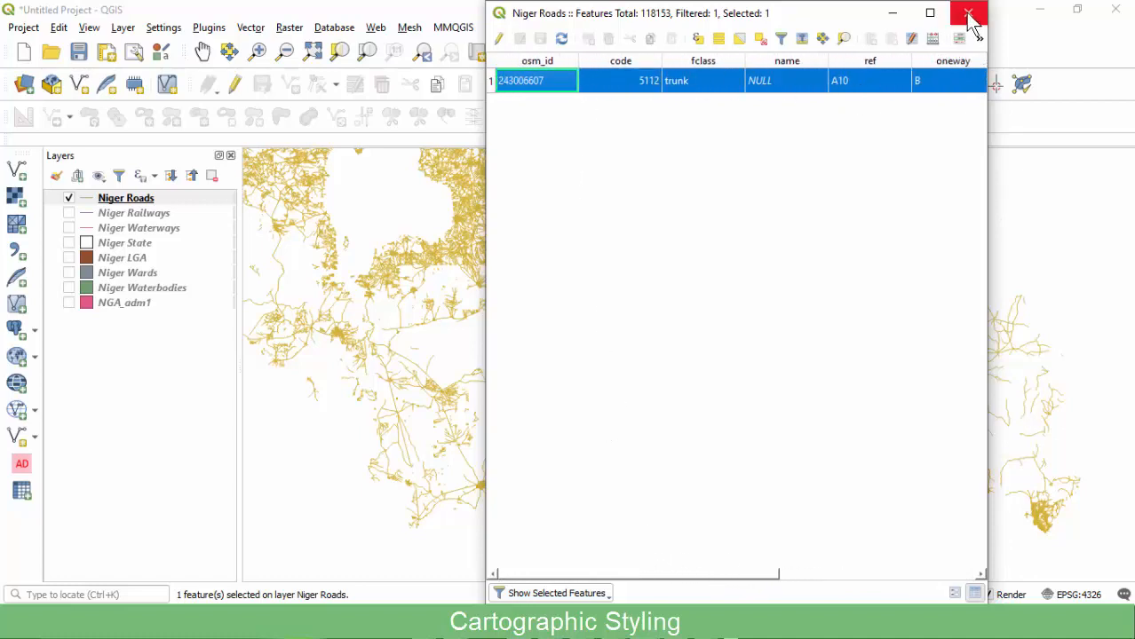
click(578, 593)
click(563, 460)
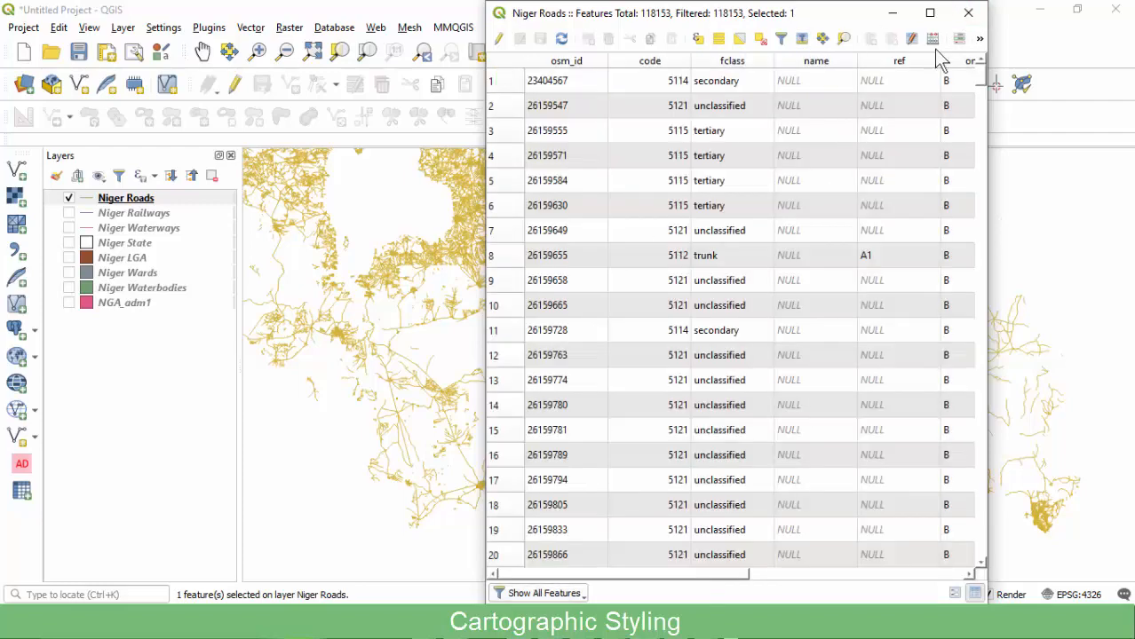
click(970, 14)
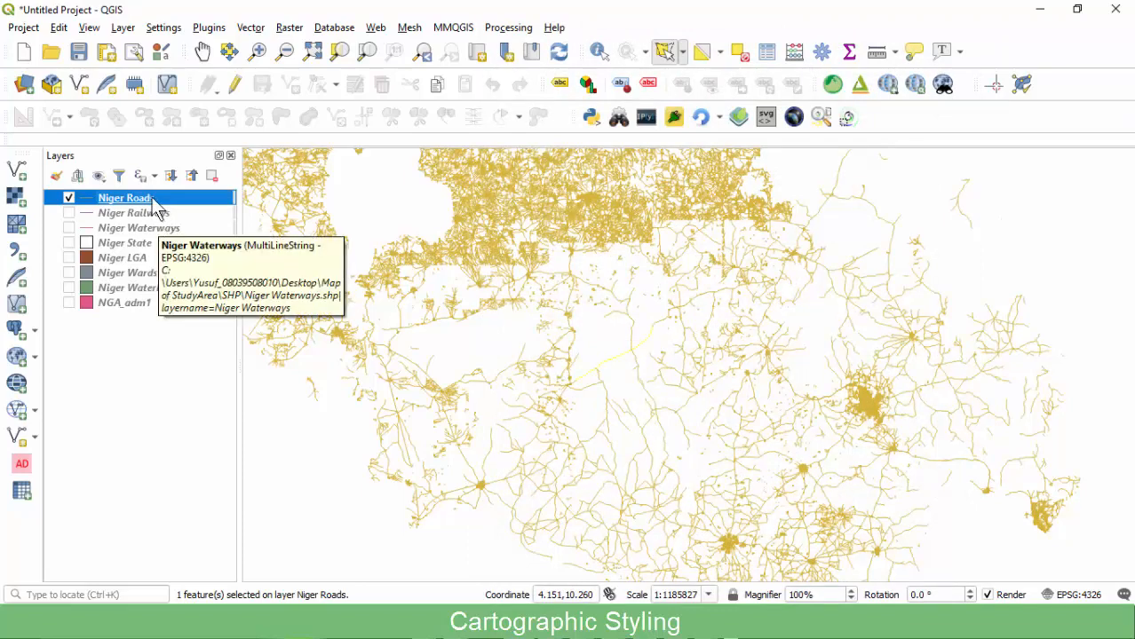
Start a Niger Roads filter on the fclass field and list all its values.
right_click(152, 199)
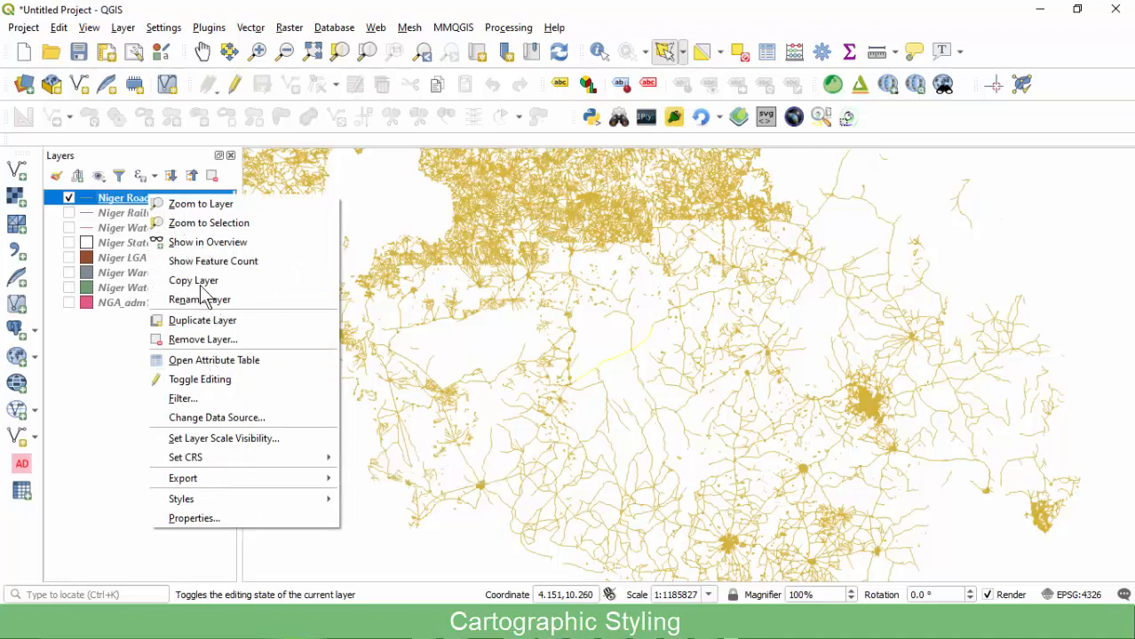
click(179, 399)
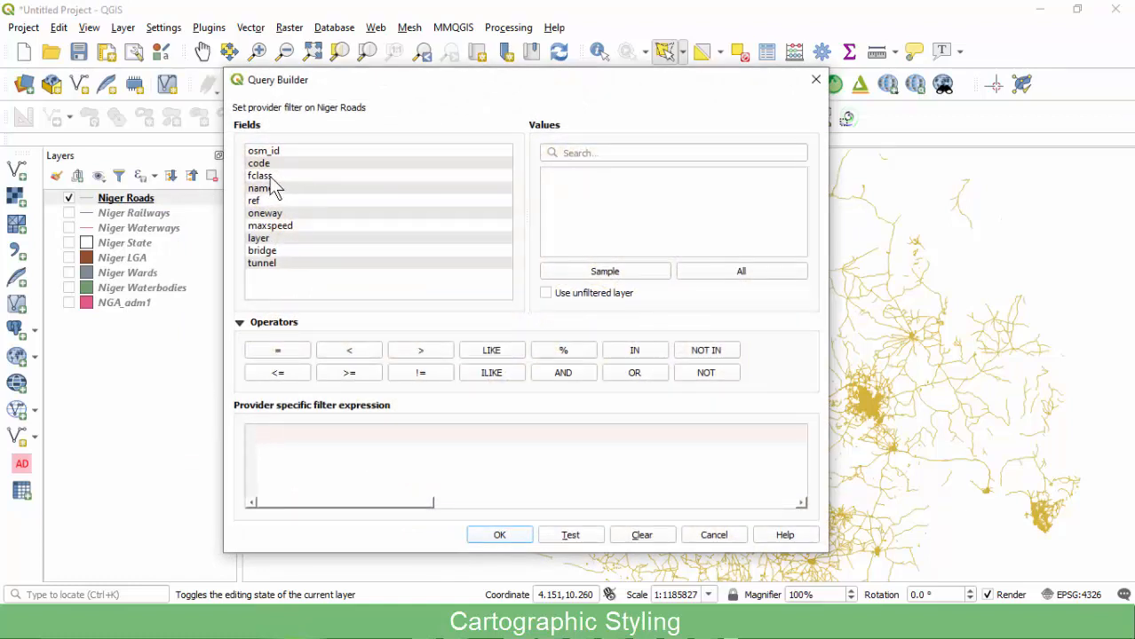
double_click(271, 177)
click(617, 273)
click(710, 275)
scroll(623, 222, down, 3)
scroll(595, 214, up, 3)
scroll(581, 222, down, 4)
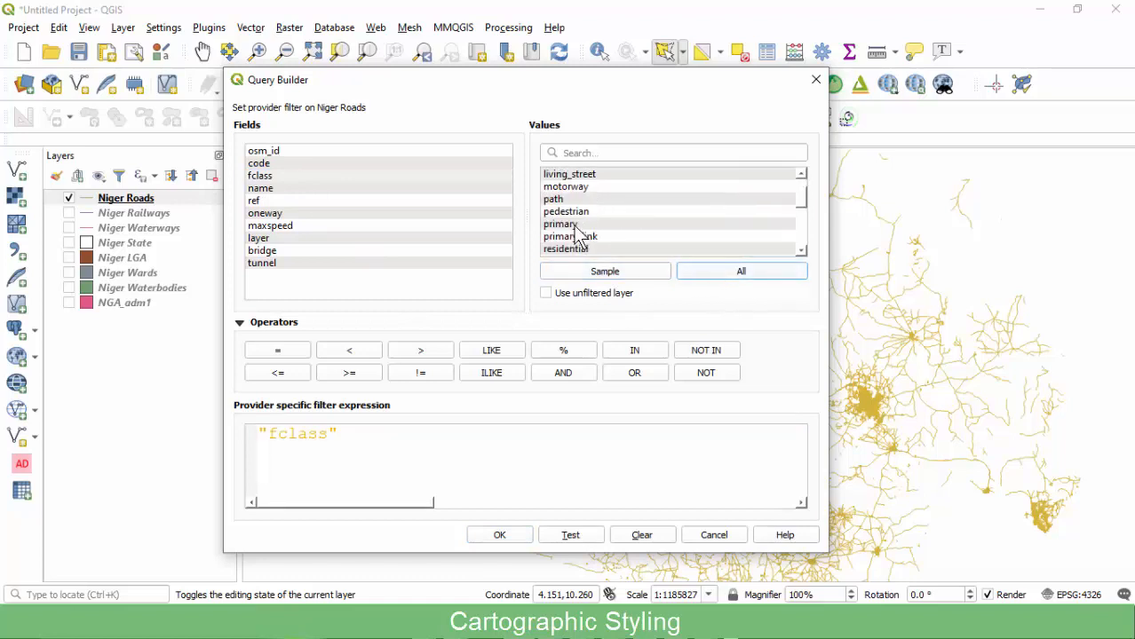
scroll(576, 233, up, 1)
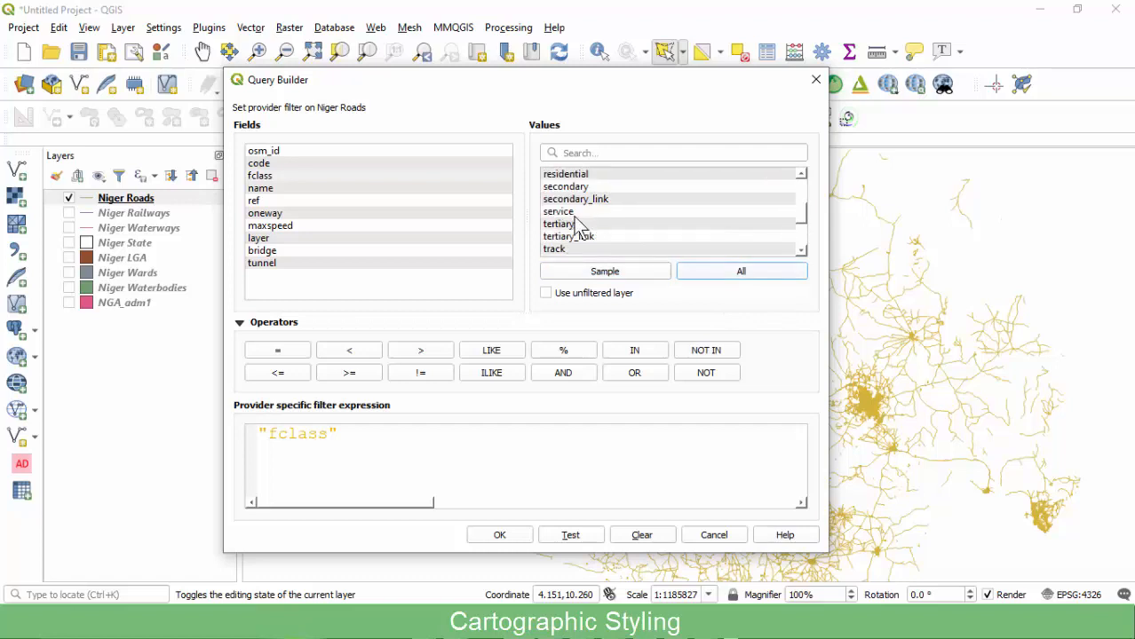
Build and apply the filter "fclass" = 'trunk' on Niger Roads.
click(568, 225)
scroll(576, 233, down, 1)
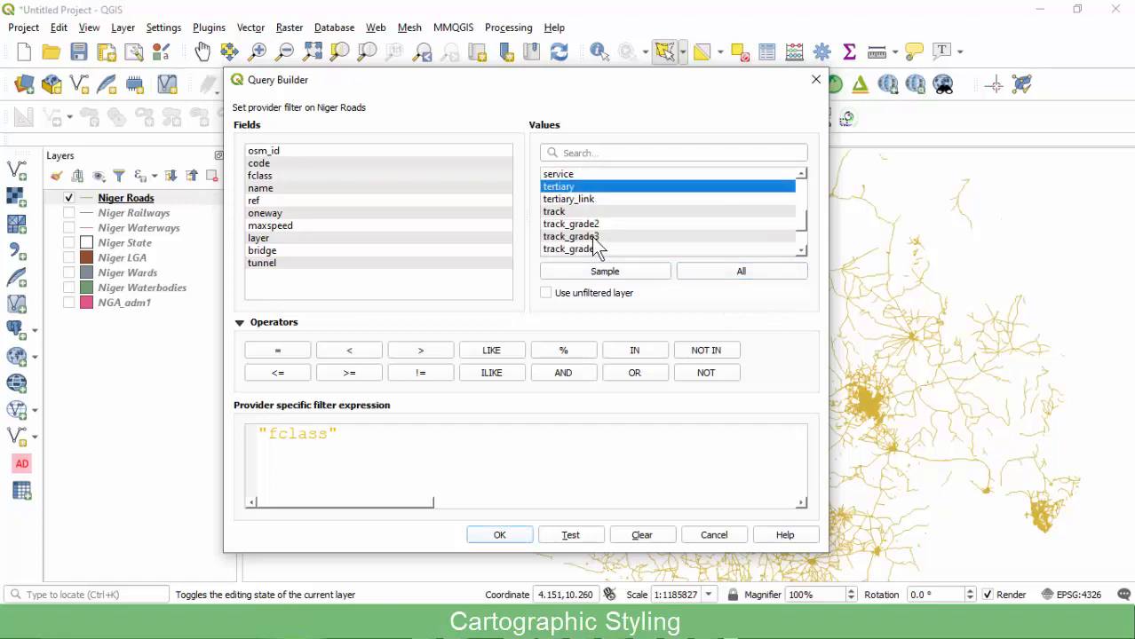
scroll(578, 234, down, 2)
click(566, 213)
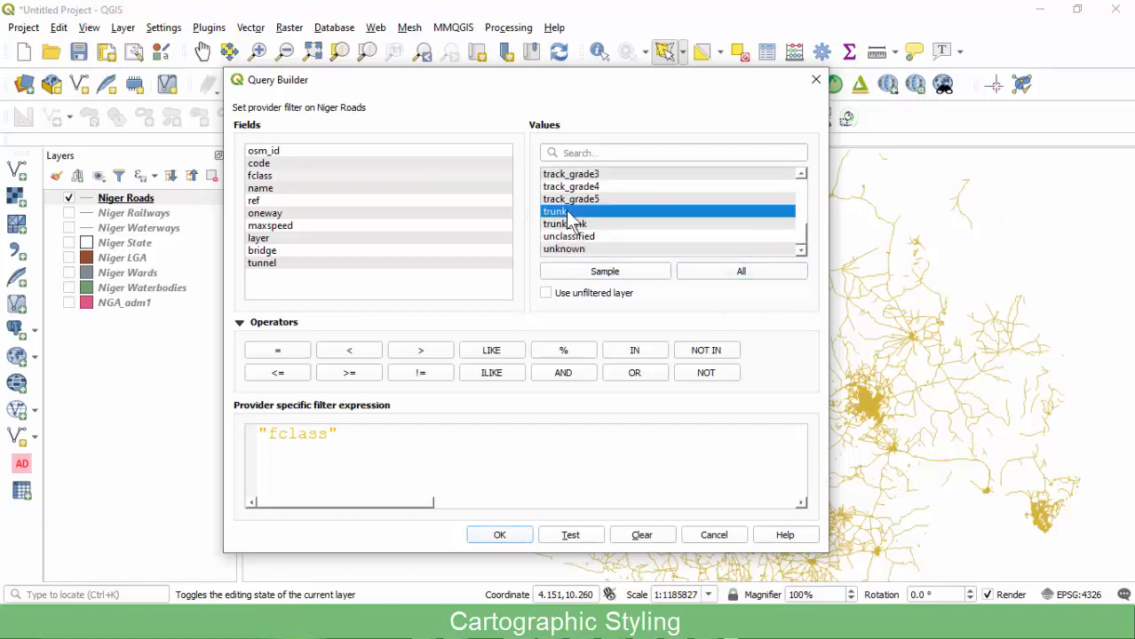
click(395, 442)
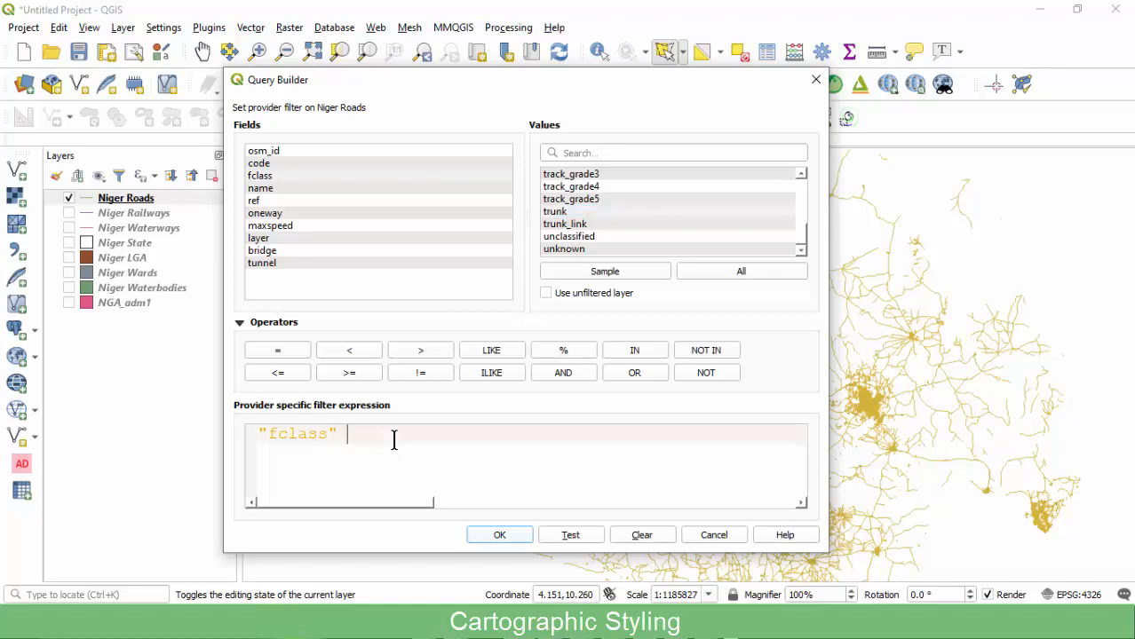
click(285, 352)
double_click(577, 213)
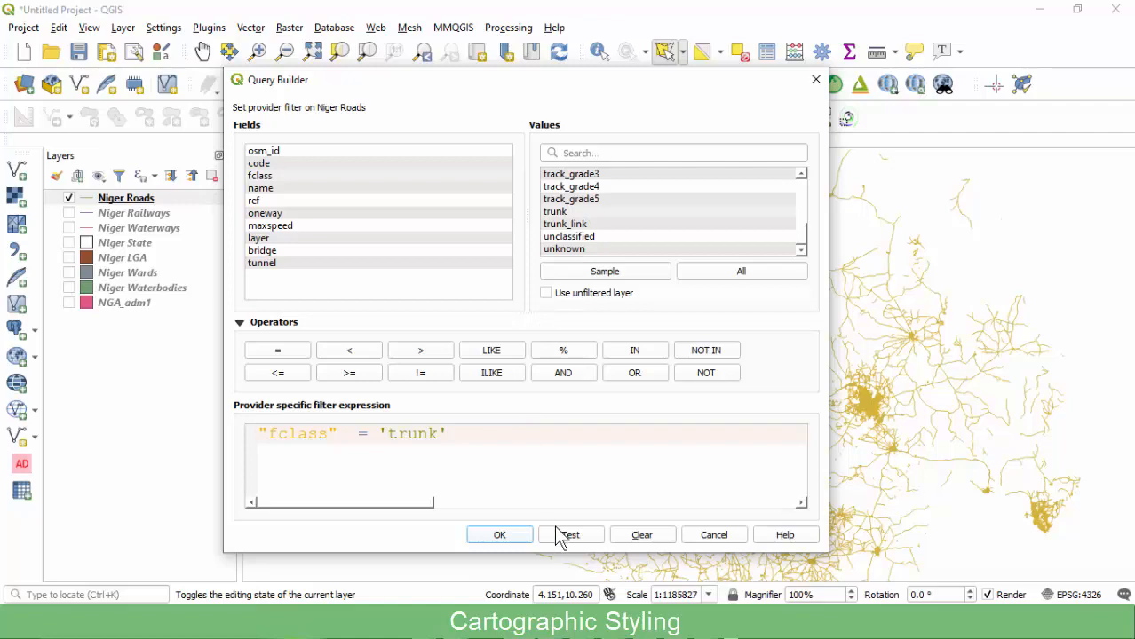
click(503, 535)
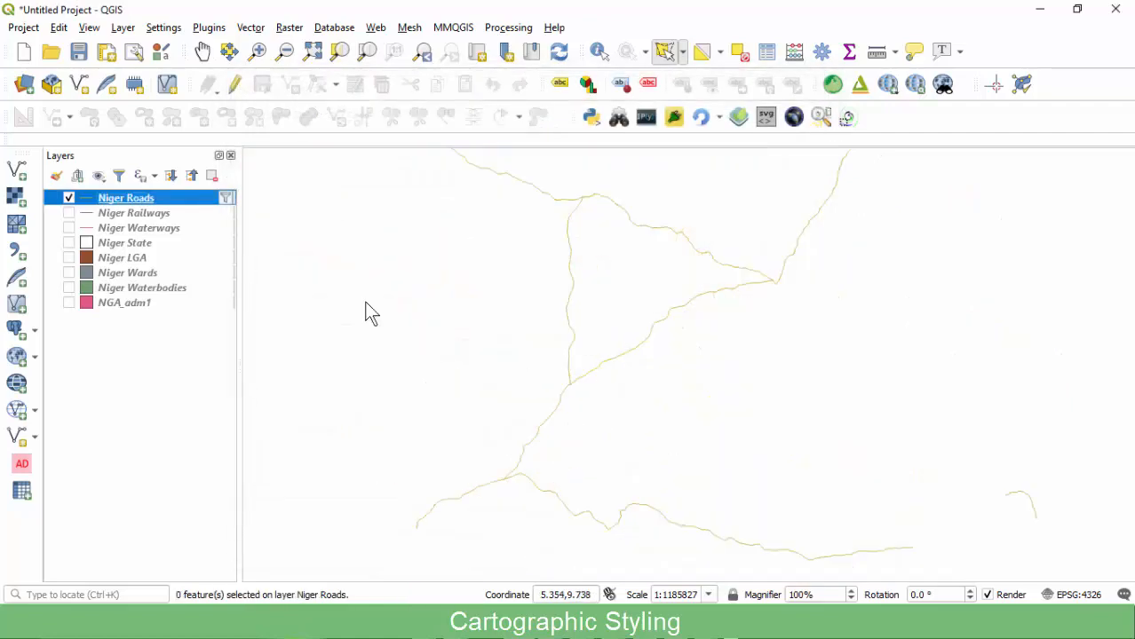
Zoom the map to the Niger State layer.
click(114, 243)
right_click(113, 243)
click(164, 252)
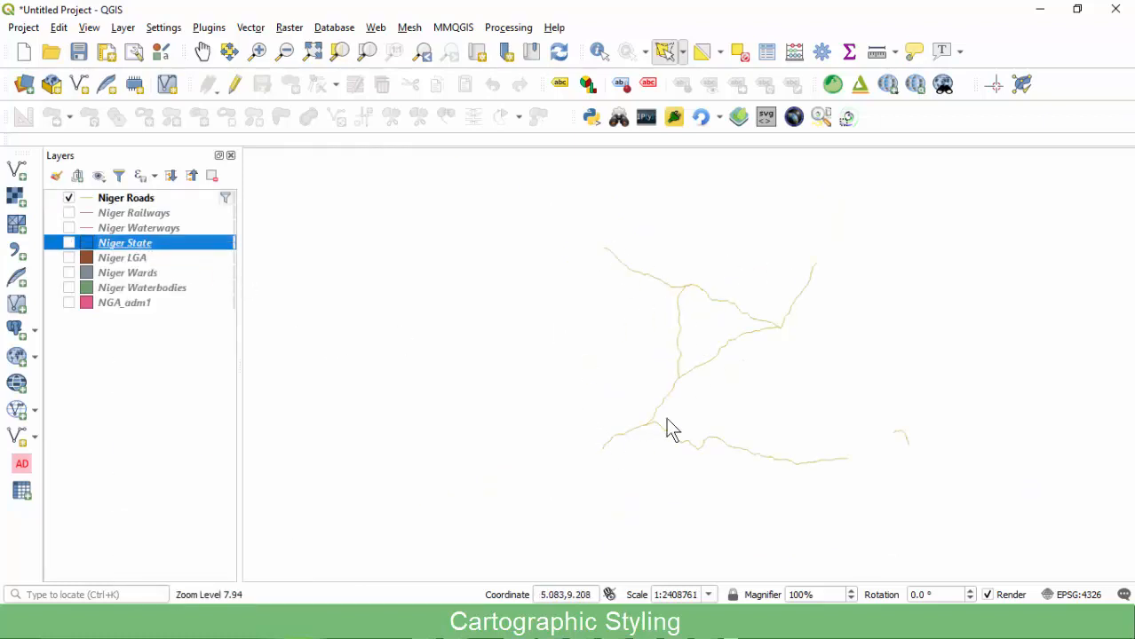
Delete the existing trunk expression from the Niger Roads filter and test the empty filter.
click(226, 198)
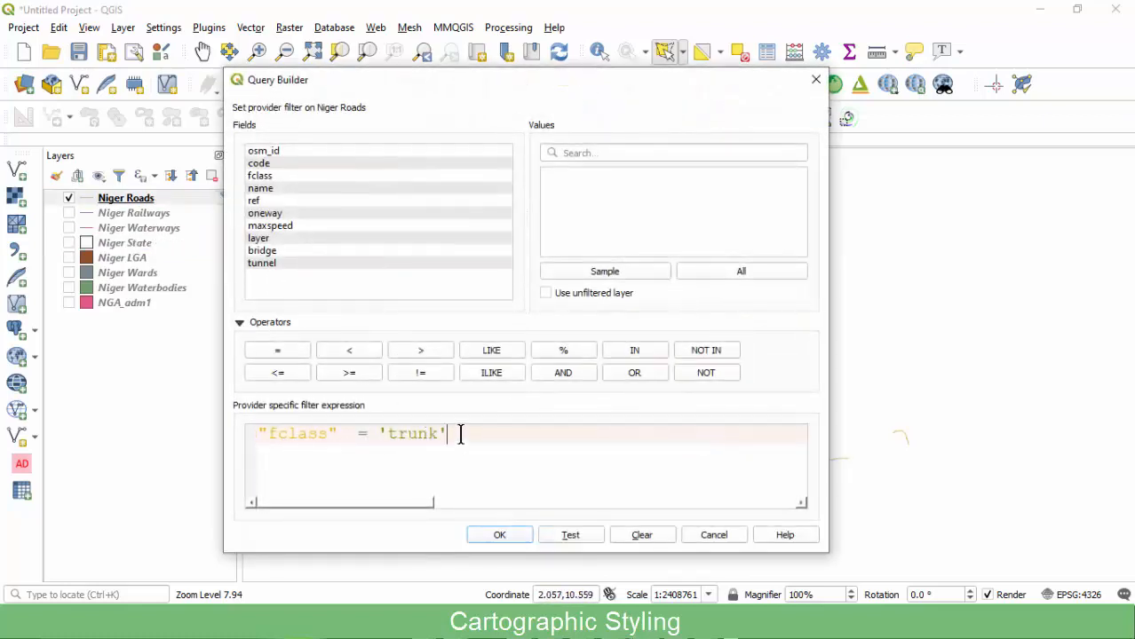
click(273, 176)
click(710, 271)
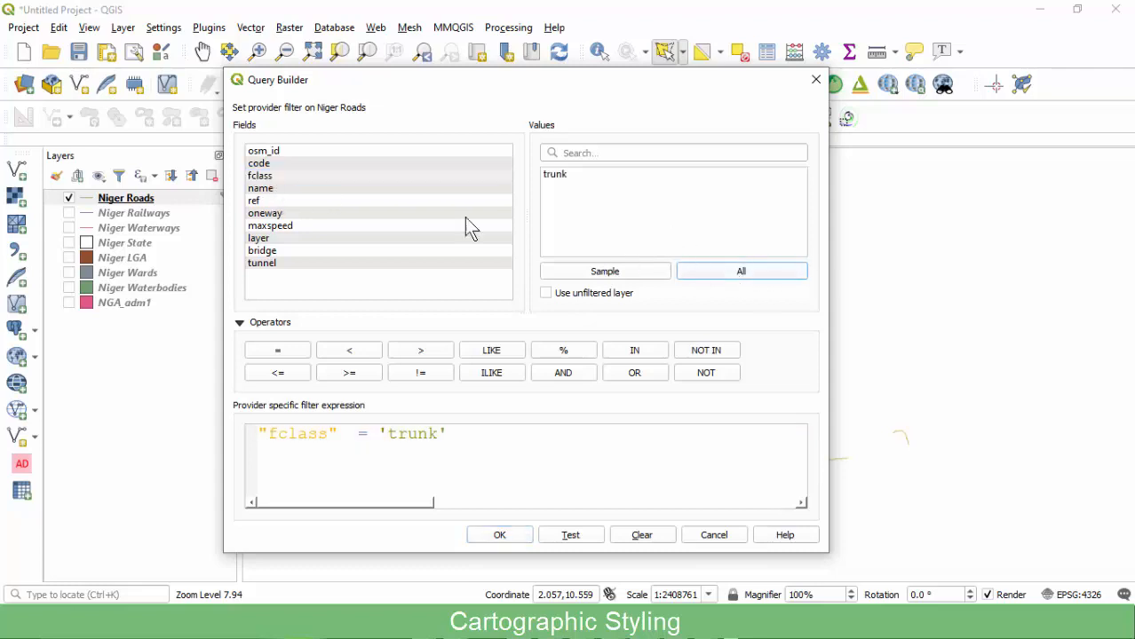
click(272, 177)
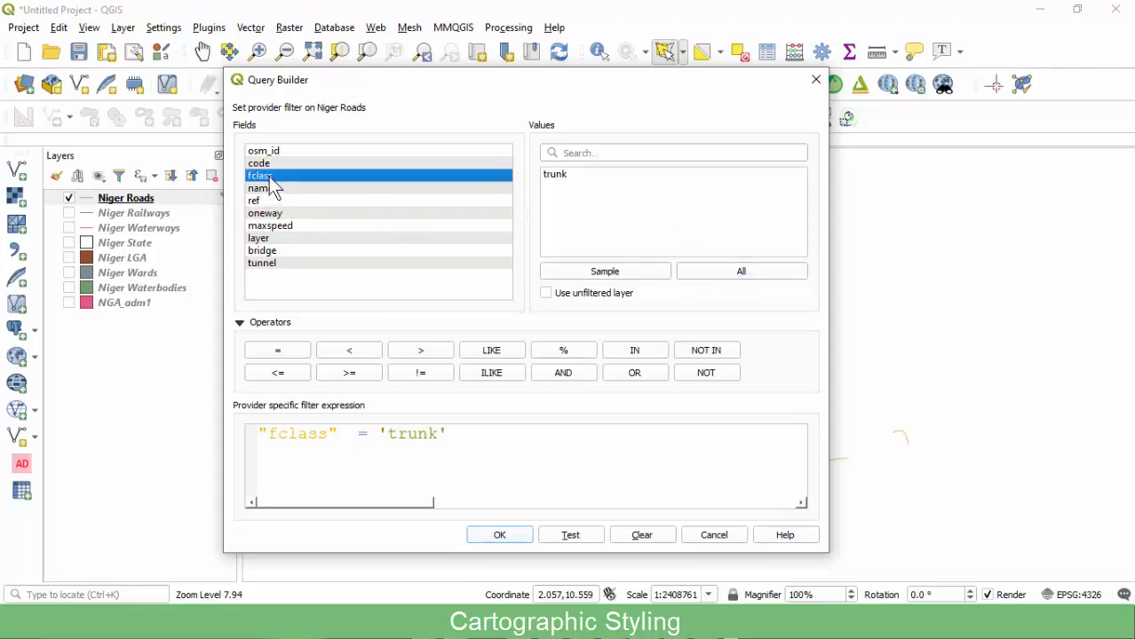
drag(457, 433, 226, 435)
key(ctrl+c)
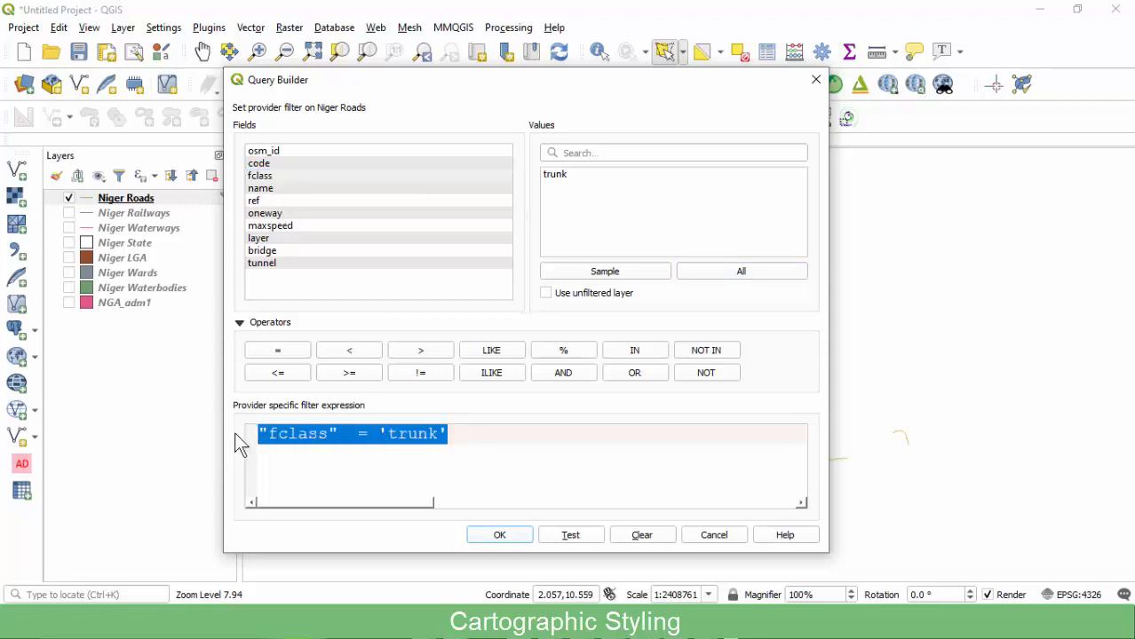
key(Delete)
click(571, 534)
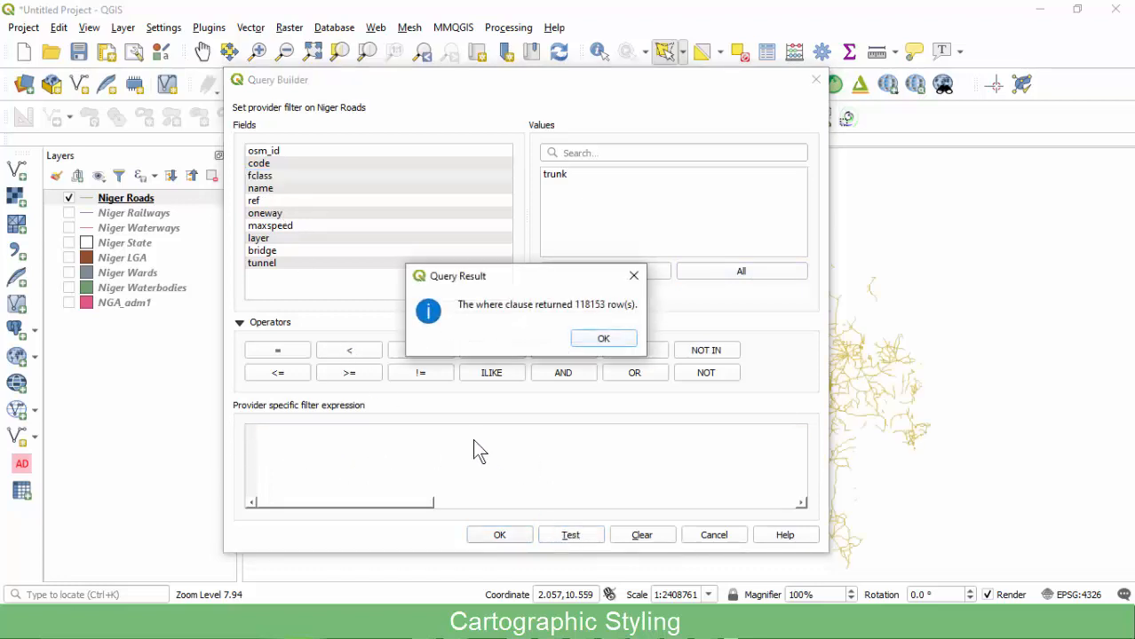
click(603, 338)
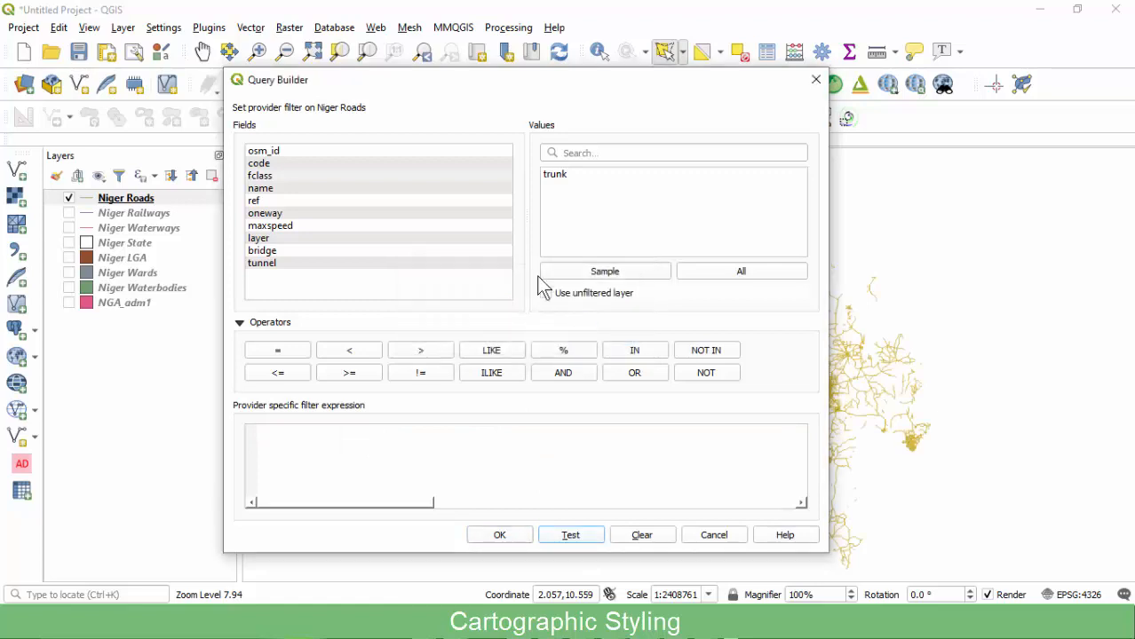
Rewrite the filter as "fclass" = 'tertiary' and apply it.
click(271, 177)
click(718, 275)
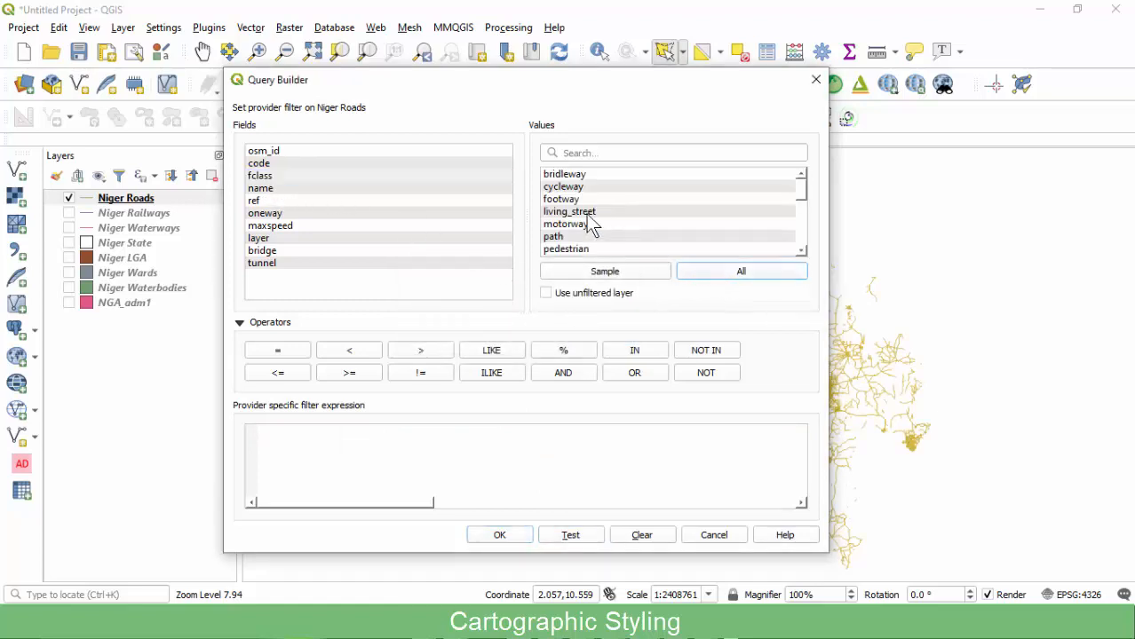
click(341, 443)
key(ctrl+v)
double_click(413, 435)
key(BackSpace)
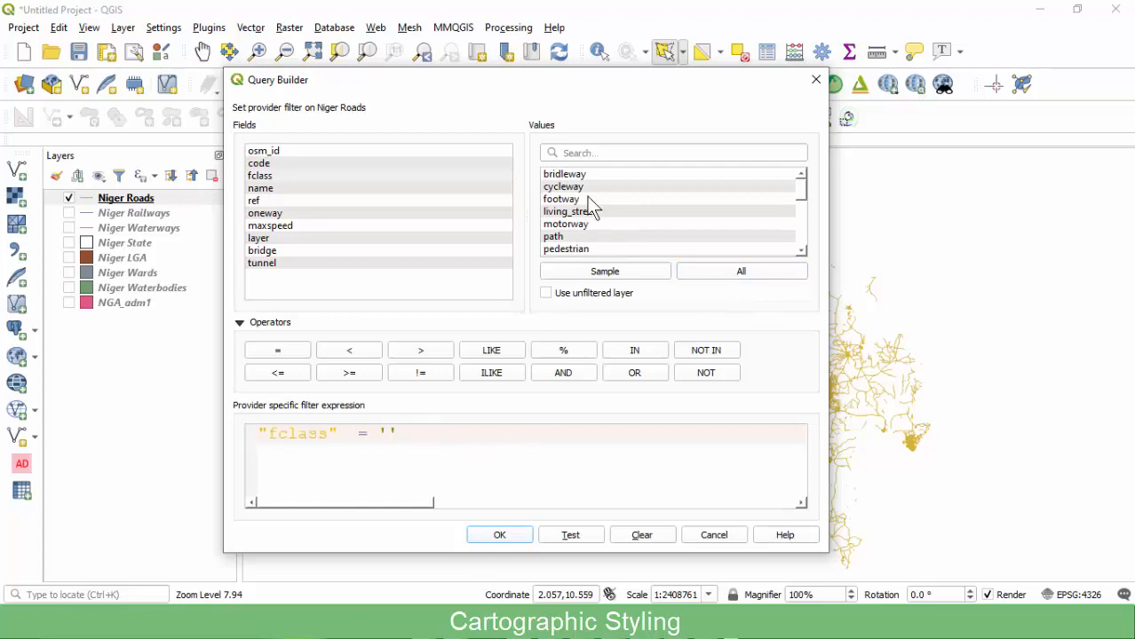
scroll(582, 233, down, 1)
scroll(579, 233, down, 2)
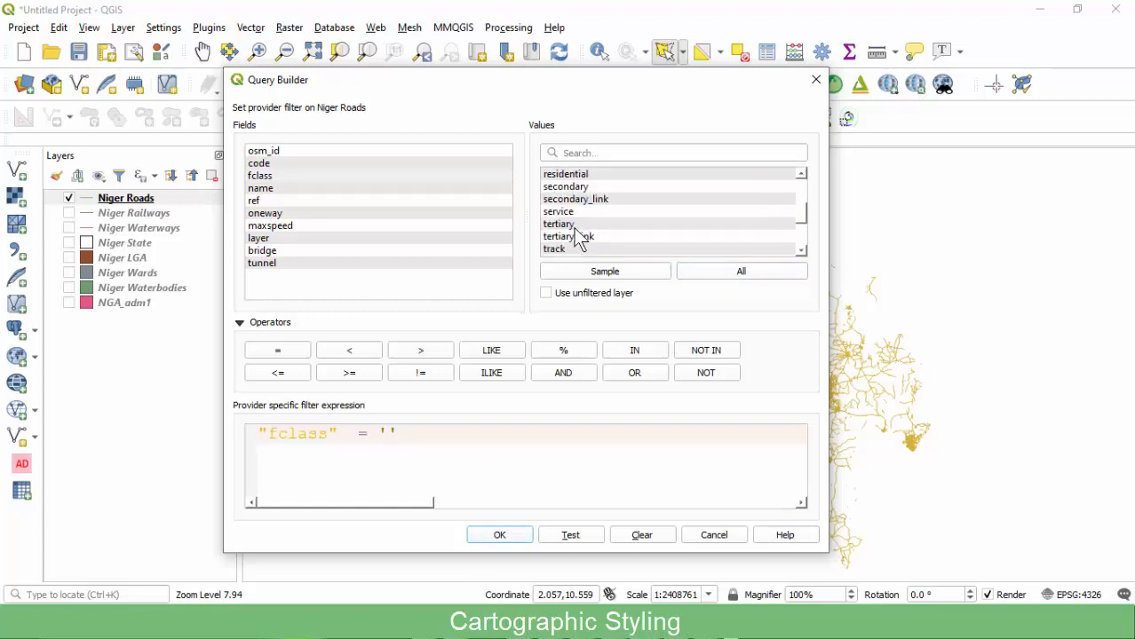
double_click(566, 226)
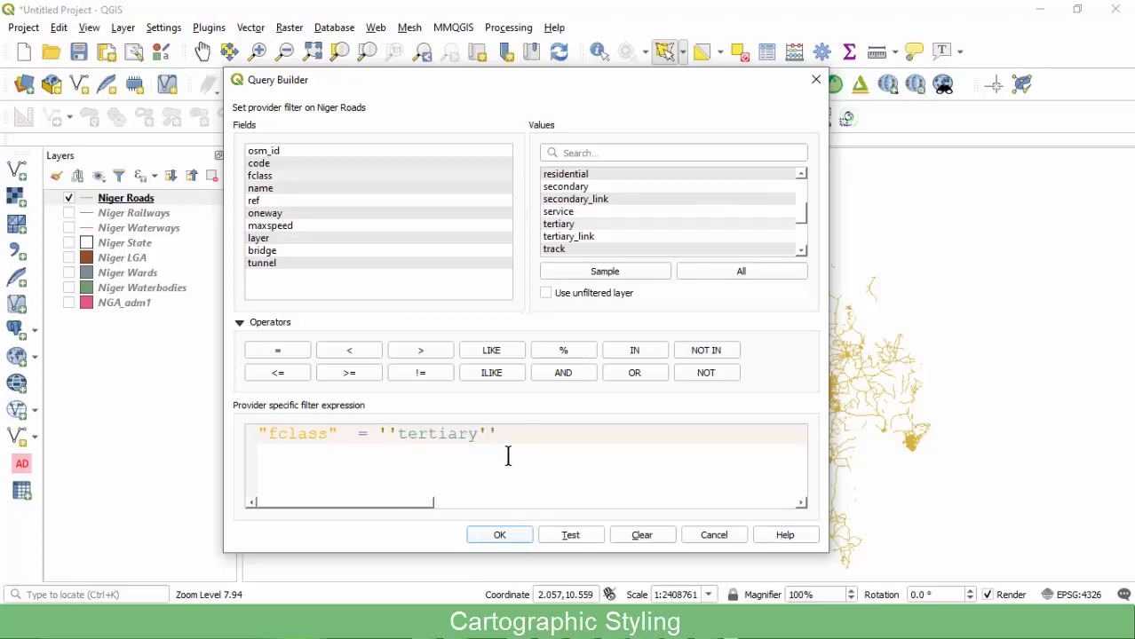
key(BackSpace)
key(BackSpace)
click(506, 534)
click(500, 535)
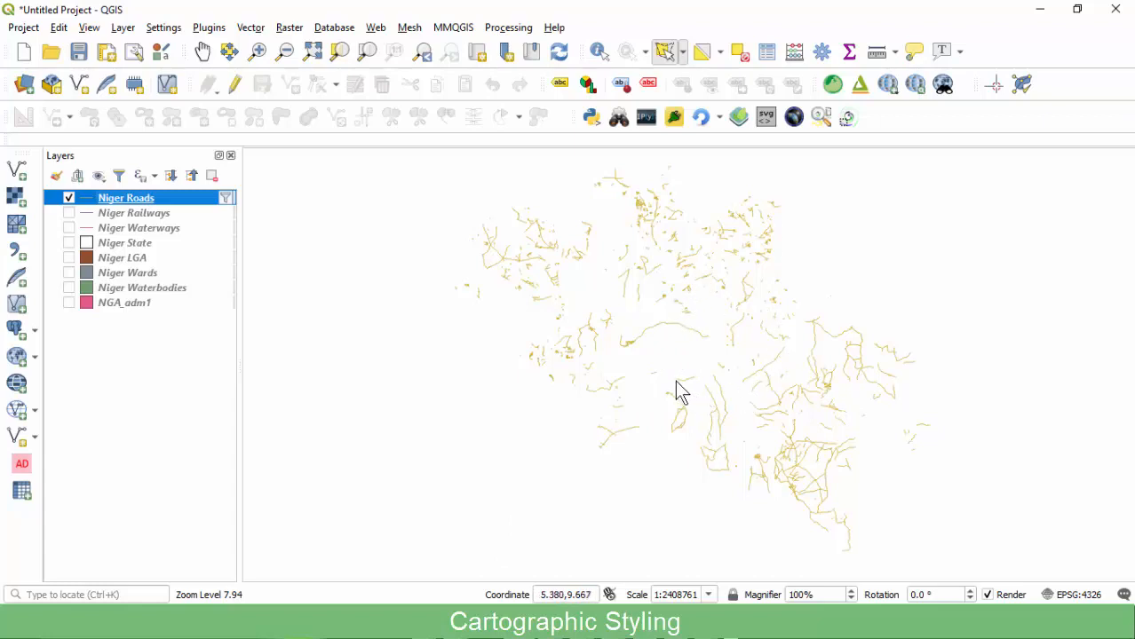
Change the Niger Roads filter to "fclass" in ('trunk', 'tertiary') and apply it.
click(226, 198)
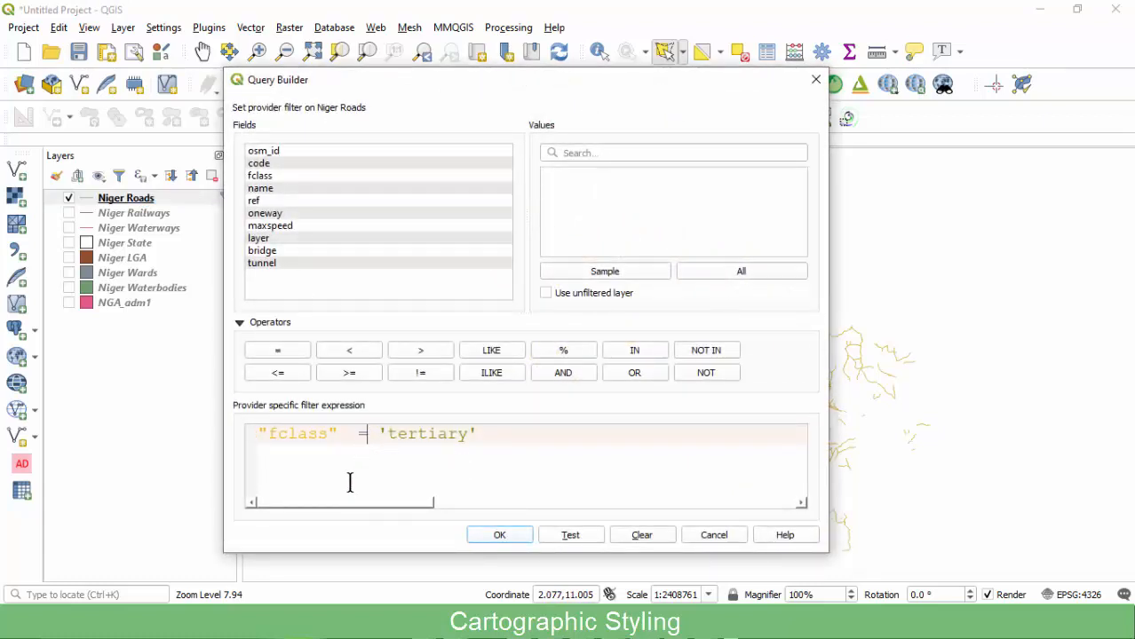
key(BackSpace)
key(BackSpace)
text(in ()
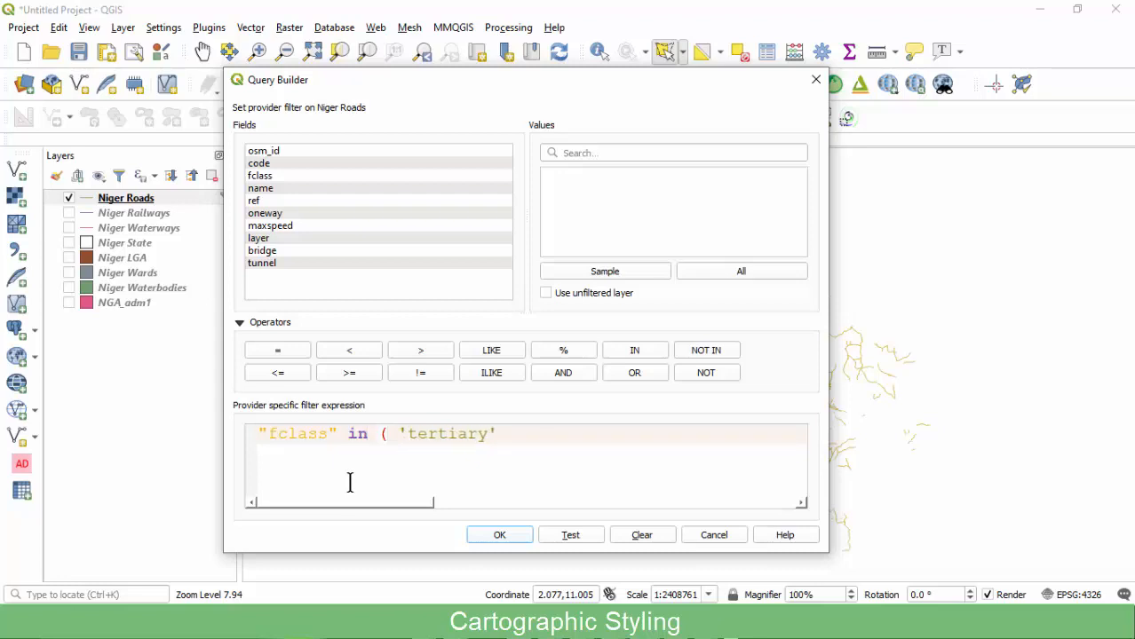
text())
key(Left)
key(Left)
key(Left)
key(Left)
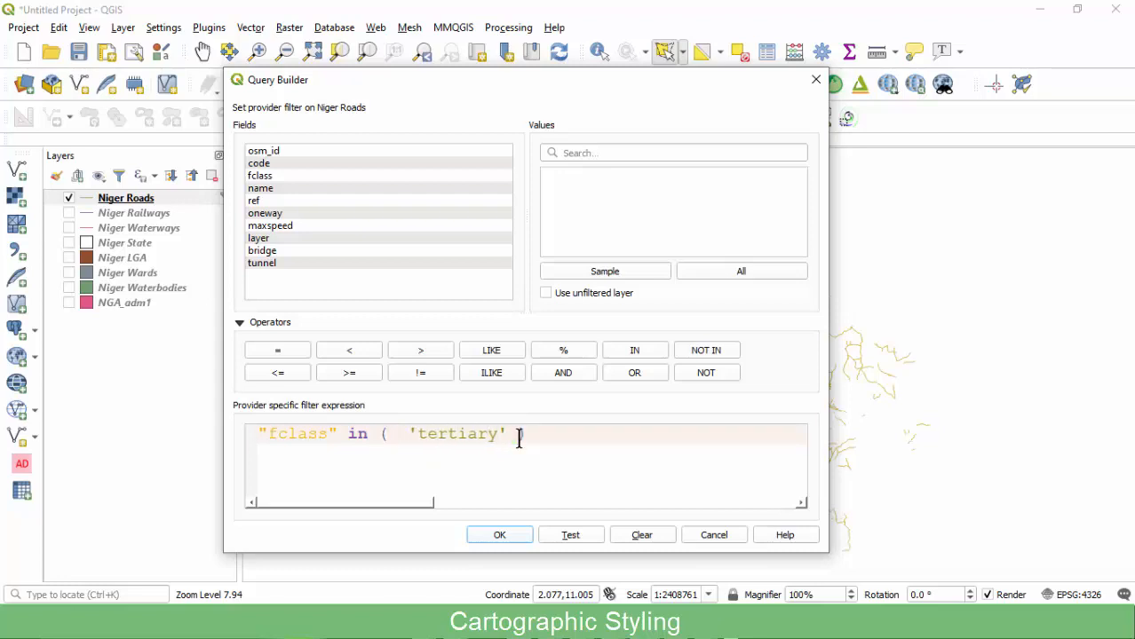
text('',)
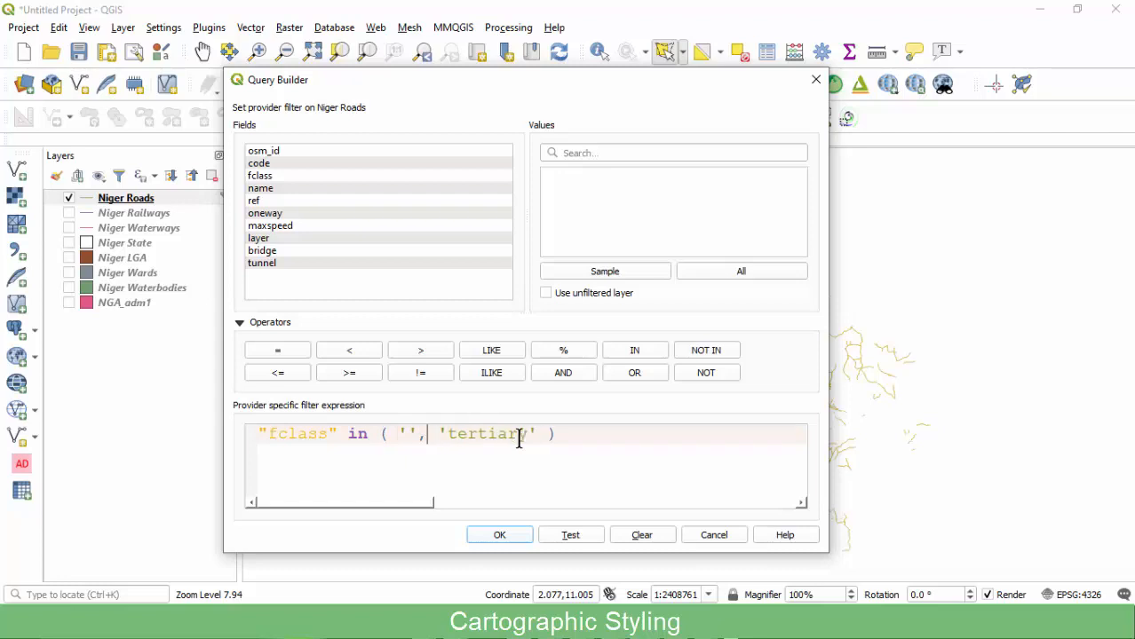
text(trun)
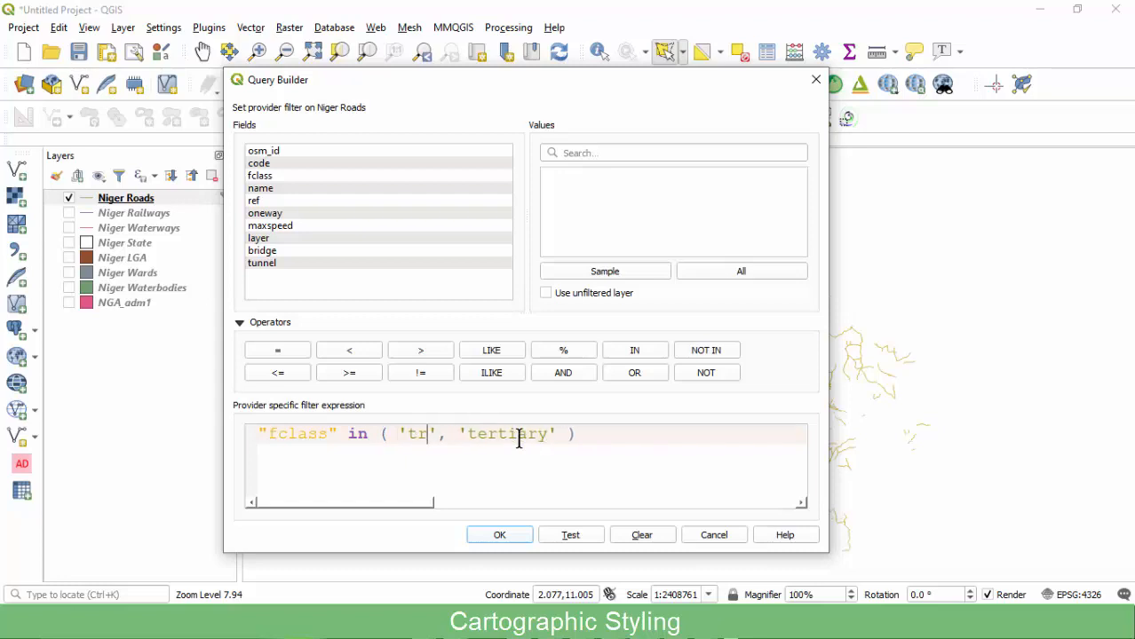
text(ck)
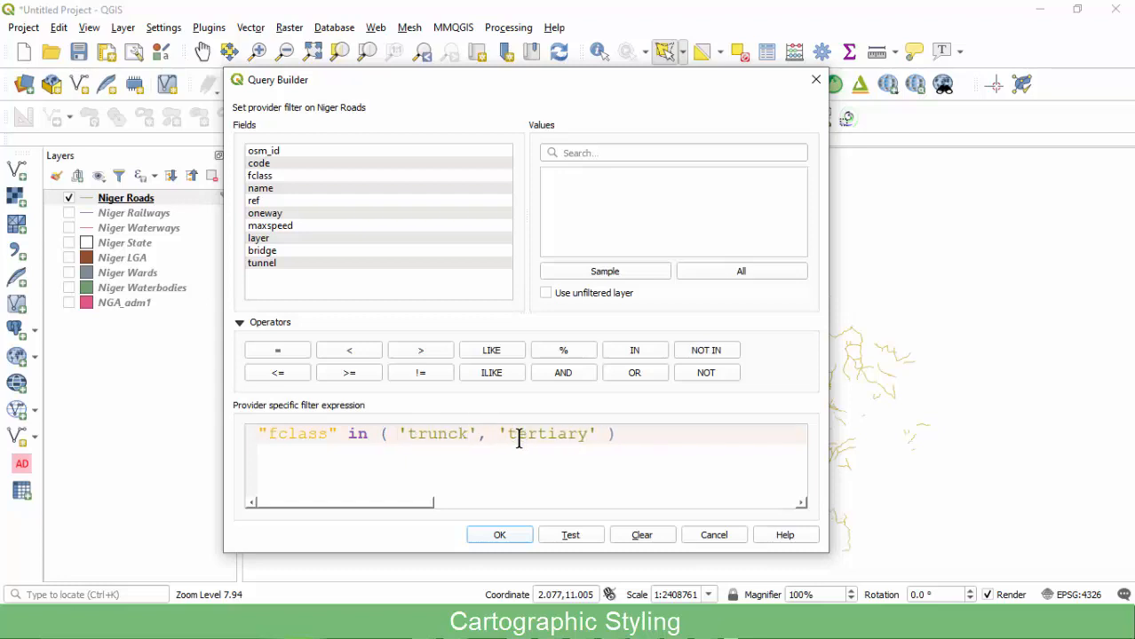
key(BackSpace)
key(BackSpace)
text(k)
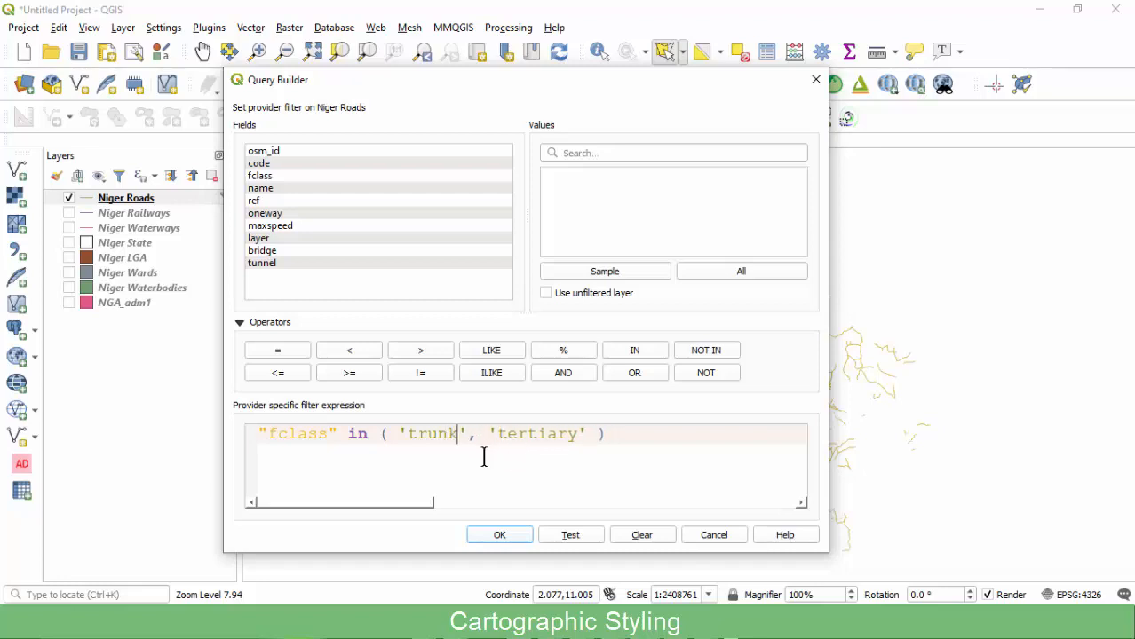
click(515, 539)
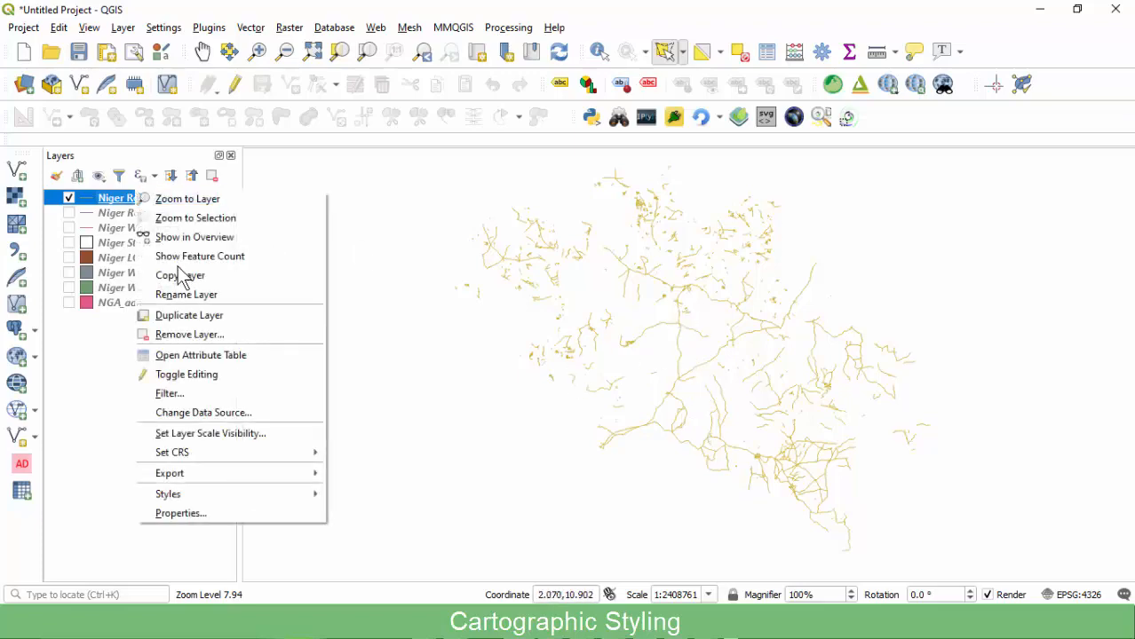
click(178, 356)
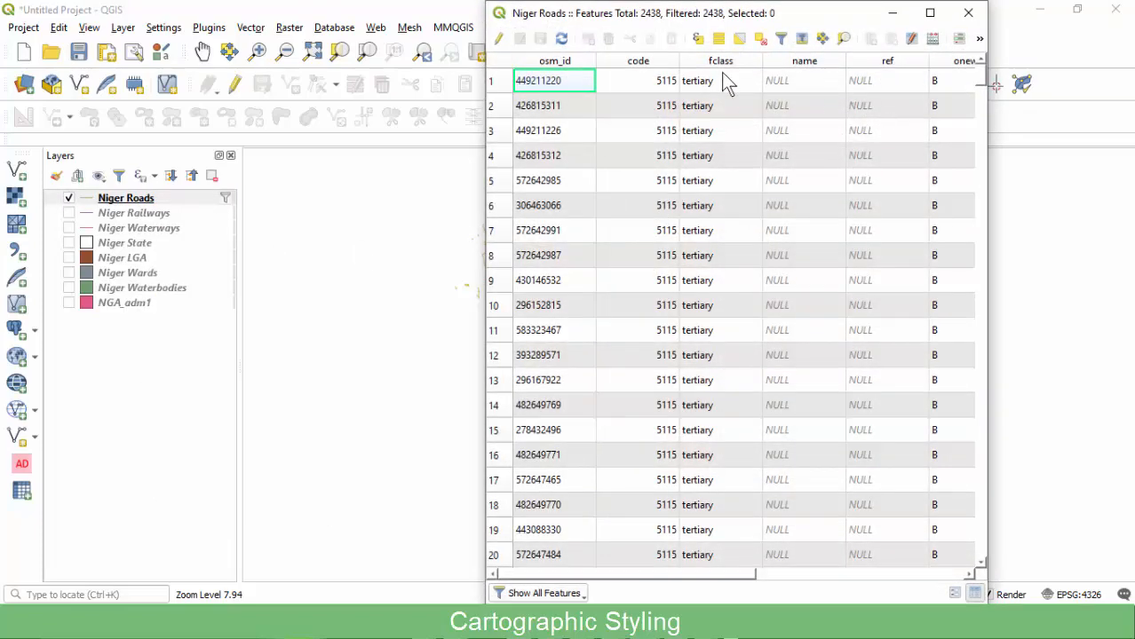
click(719, 62)
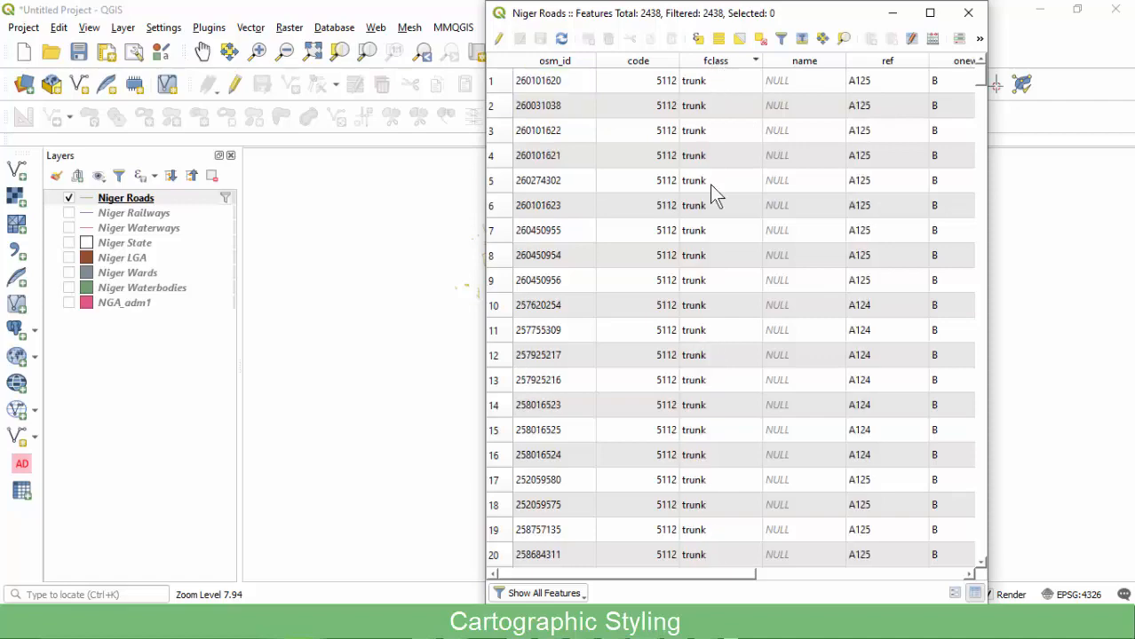
scroll(713, 286, down, 14)
click(719, 62)
scroll(721, 232, down, 16)
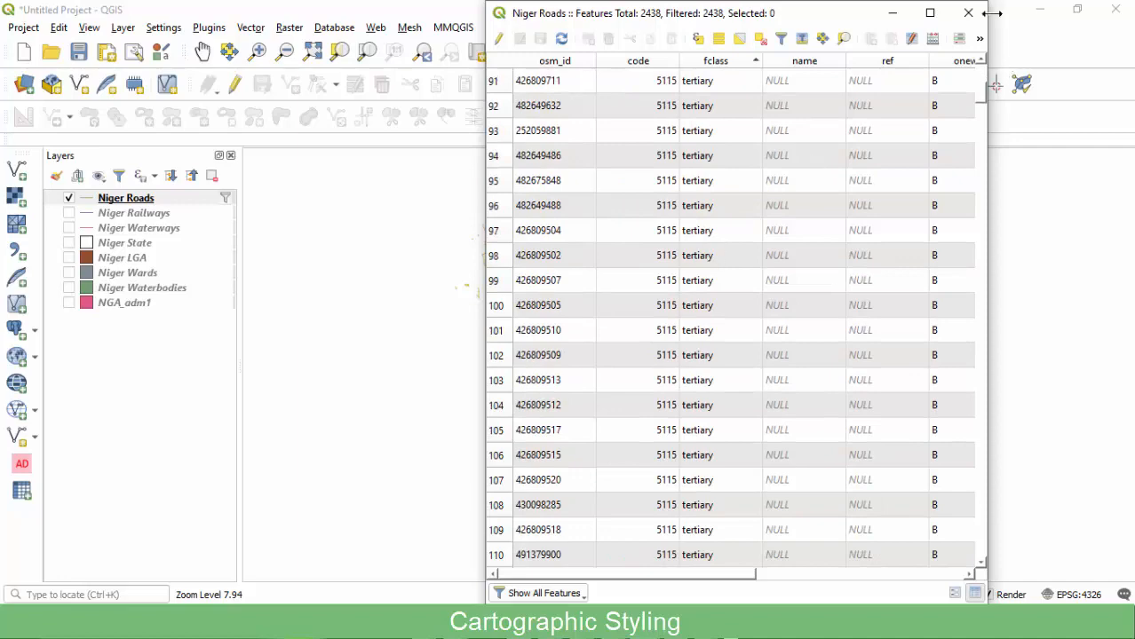
click(969, 13)
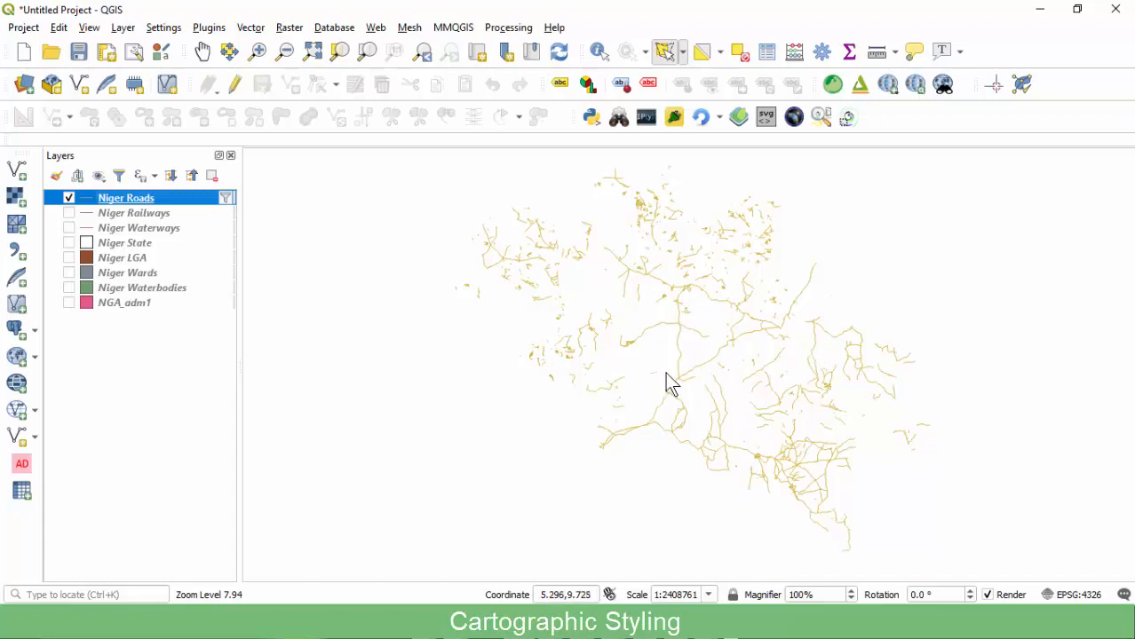
Switch the Niger Roads renderer to No Symbols and back to Single Symbol.
click(126, 216)
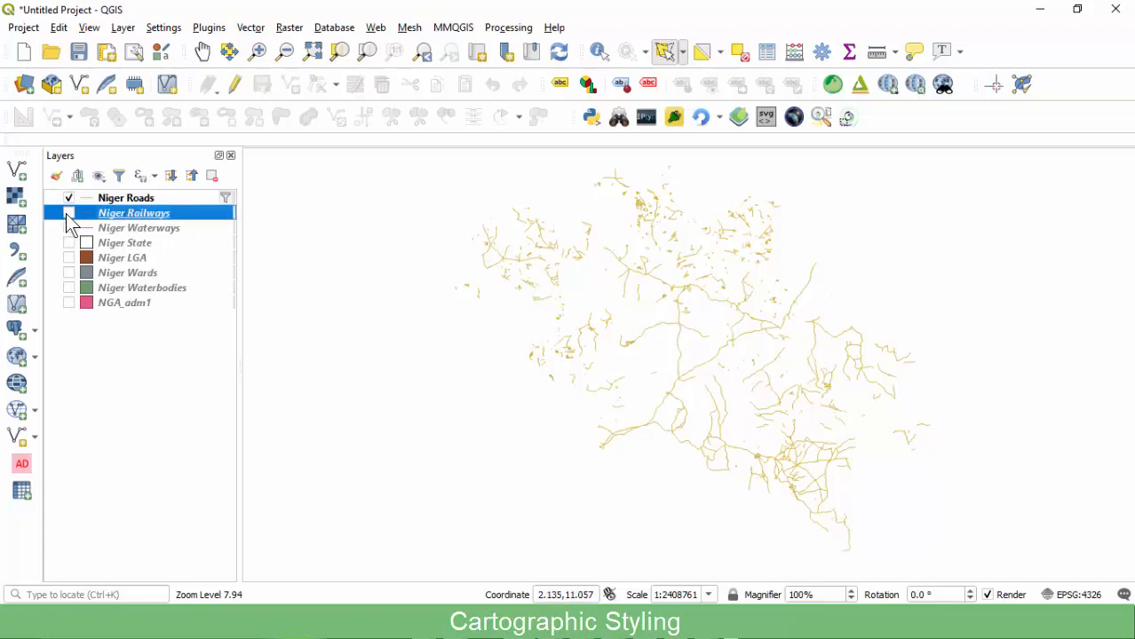
click(115, 199)
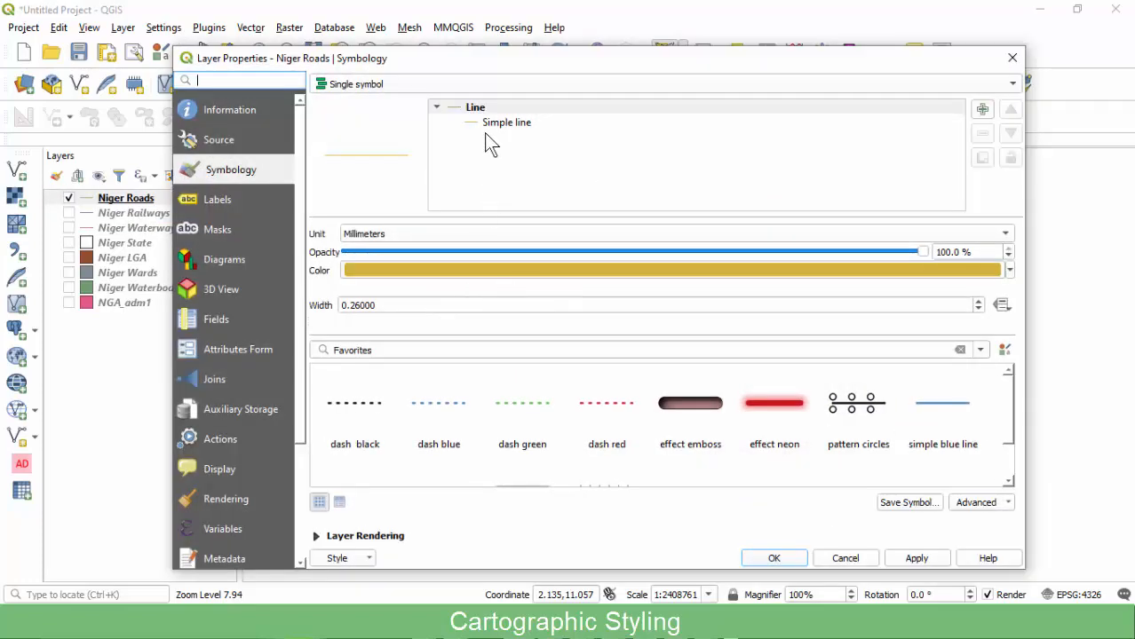
click(494, 125)
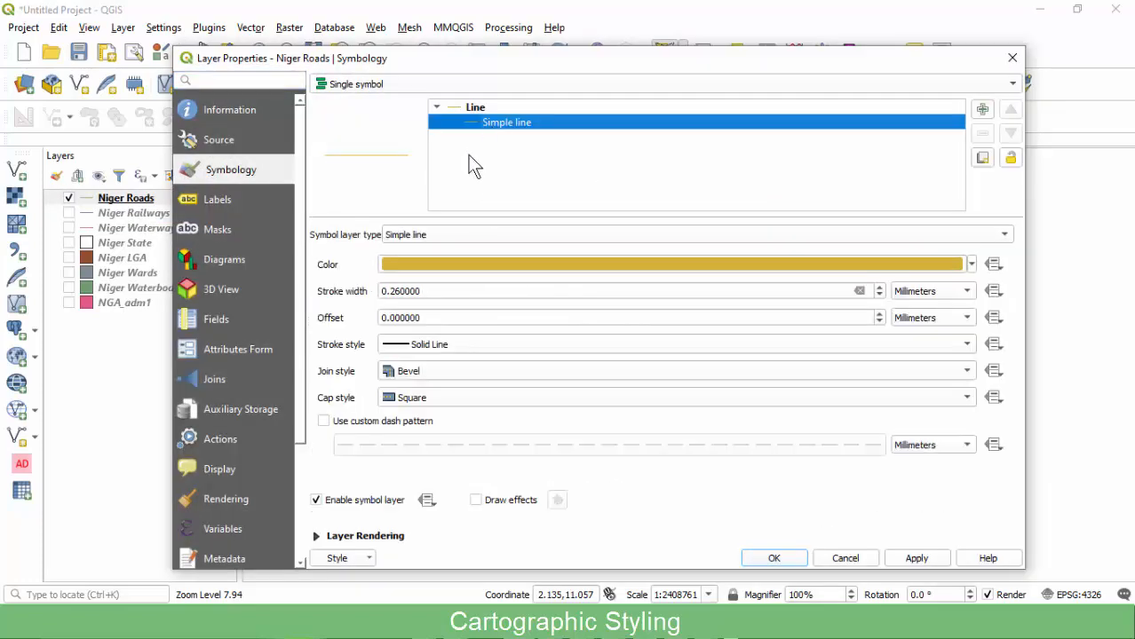
click(397, 84)
click(425, 62)
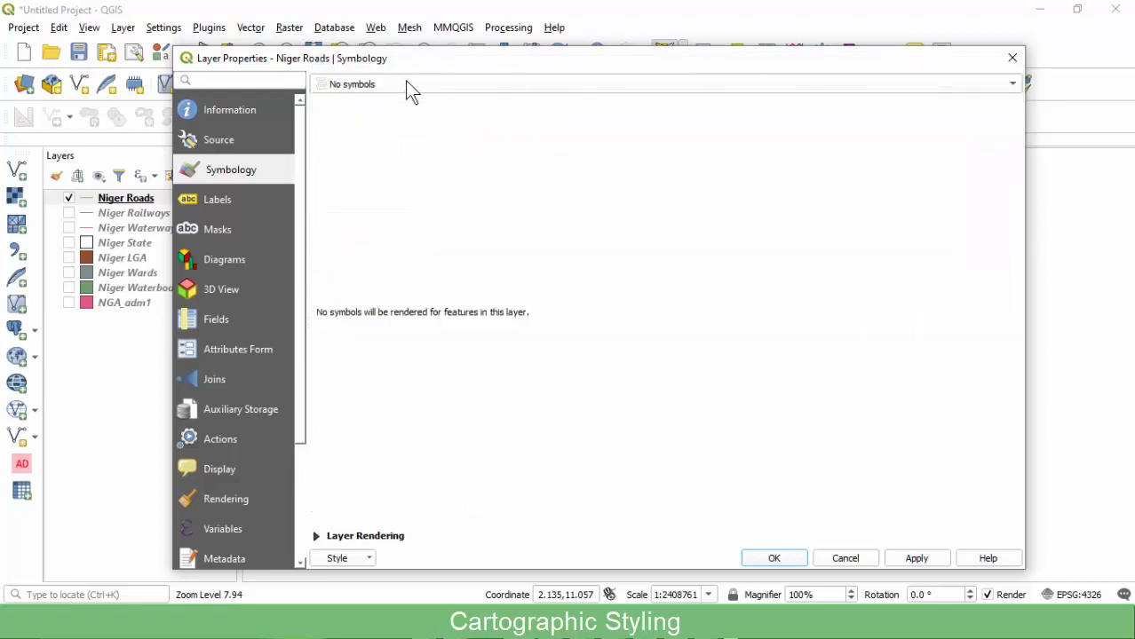
click(380, 92)
click(395, 102)
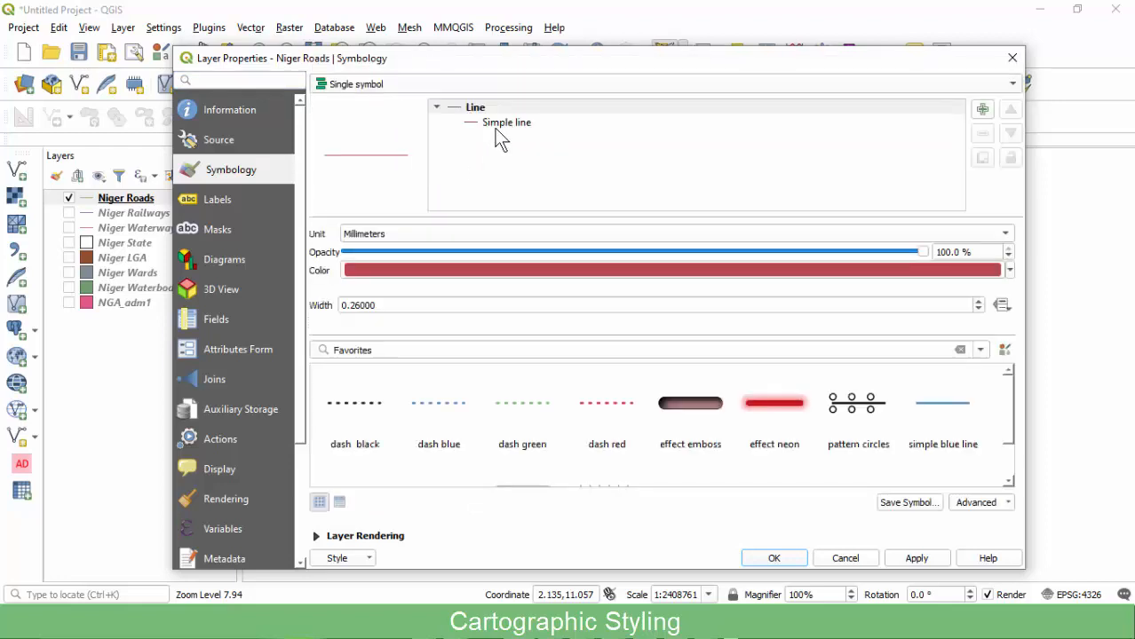
Apply the 'topo road' favourite line symbol, 1.06 mm wide, to Niger Roads.
click(495, 125)
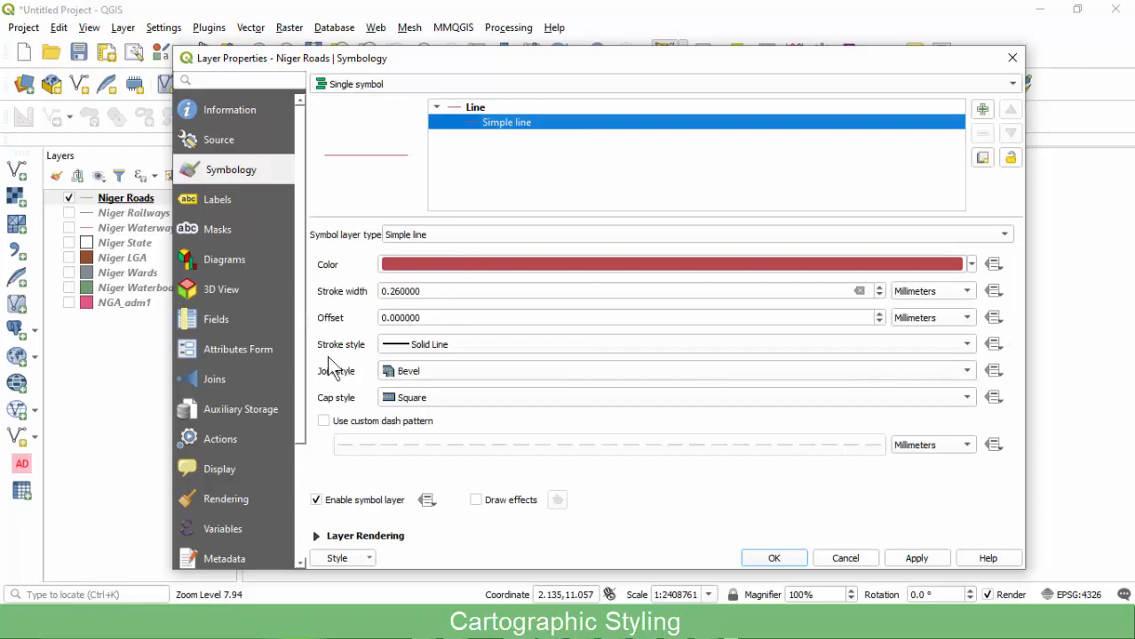
click(487, 108)
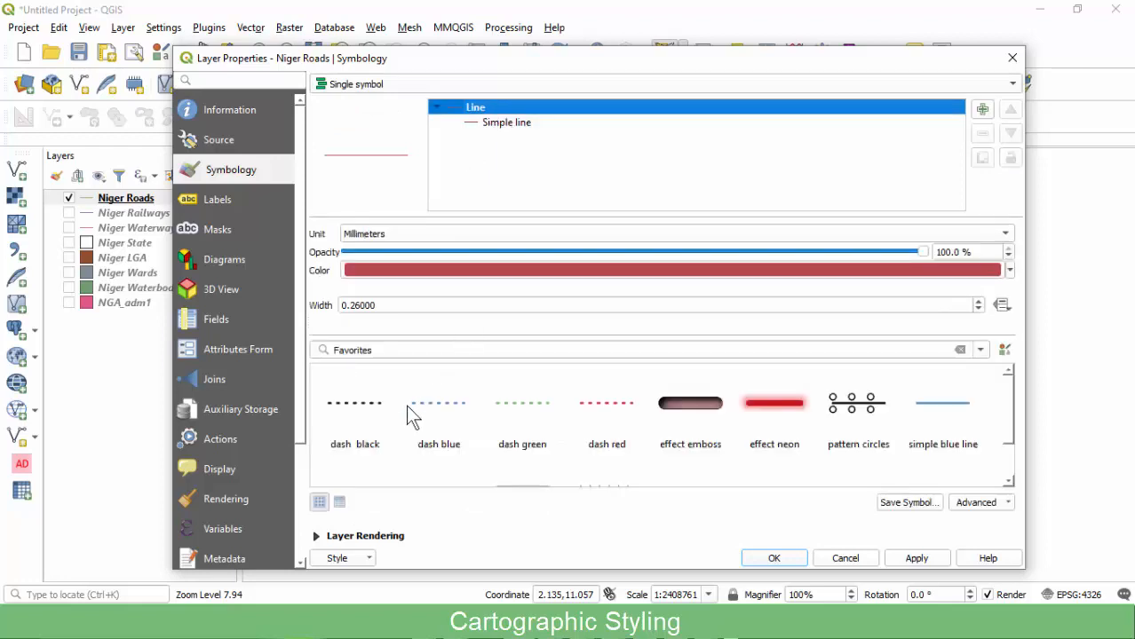
scroll(384, 406, down, 1)
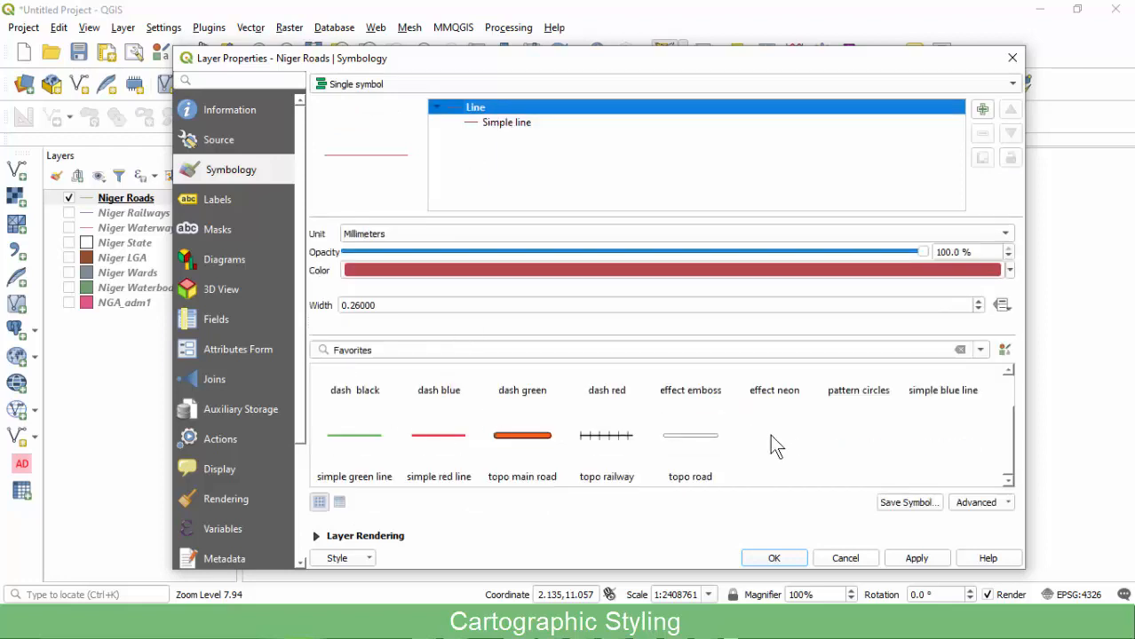
click(698, 441)
scroll(724, 436, up, 1)
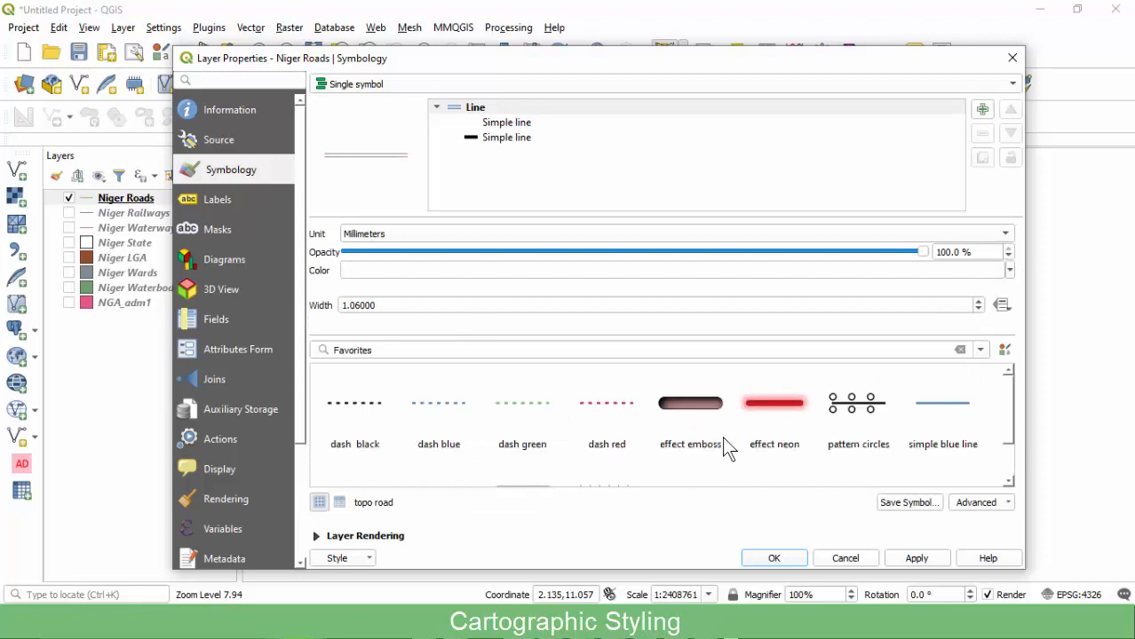
drag(1009, 404, 1002, 458)
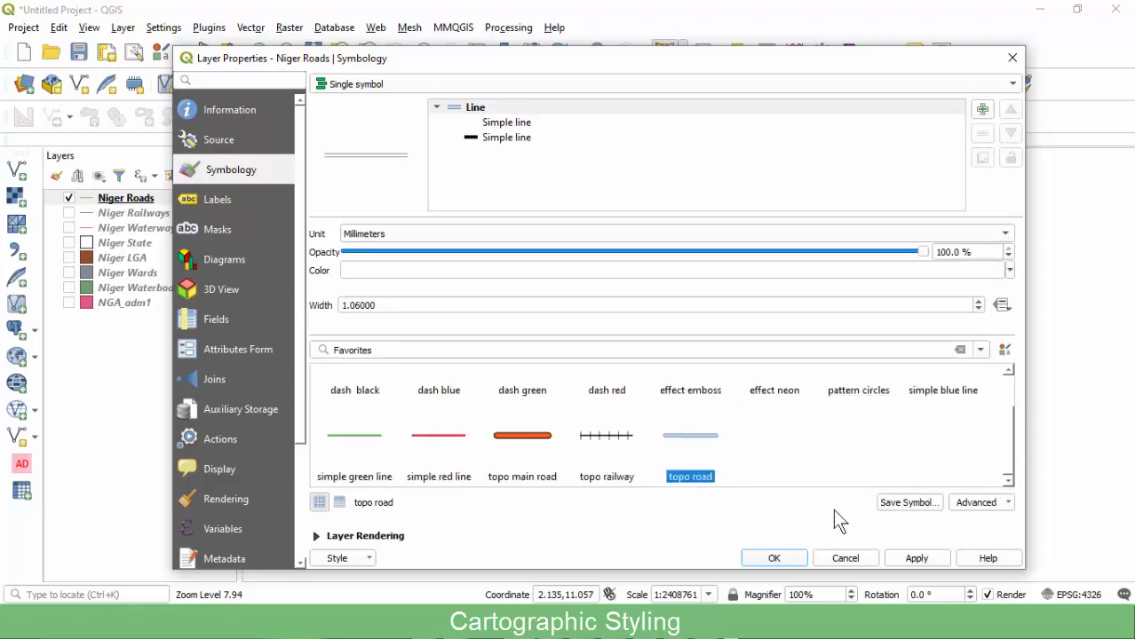
click(898, 555)
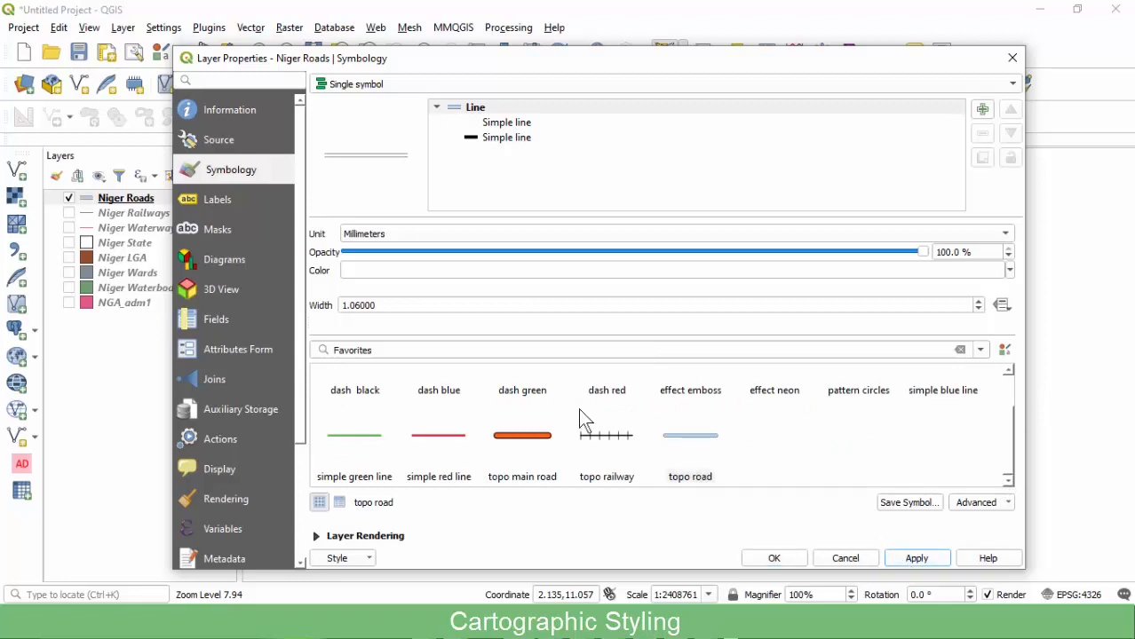
click(391, 86)
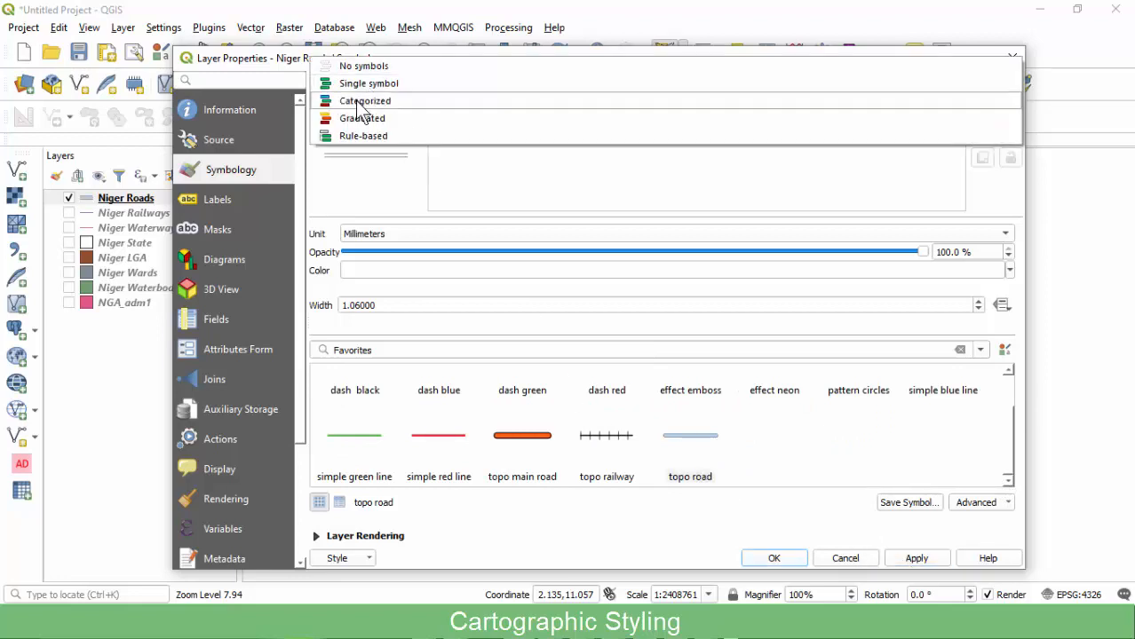
Categorize Niger Roads by fclass into tertiary and trunk classes and apply the styling.
click(365, 101)
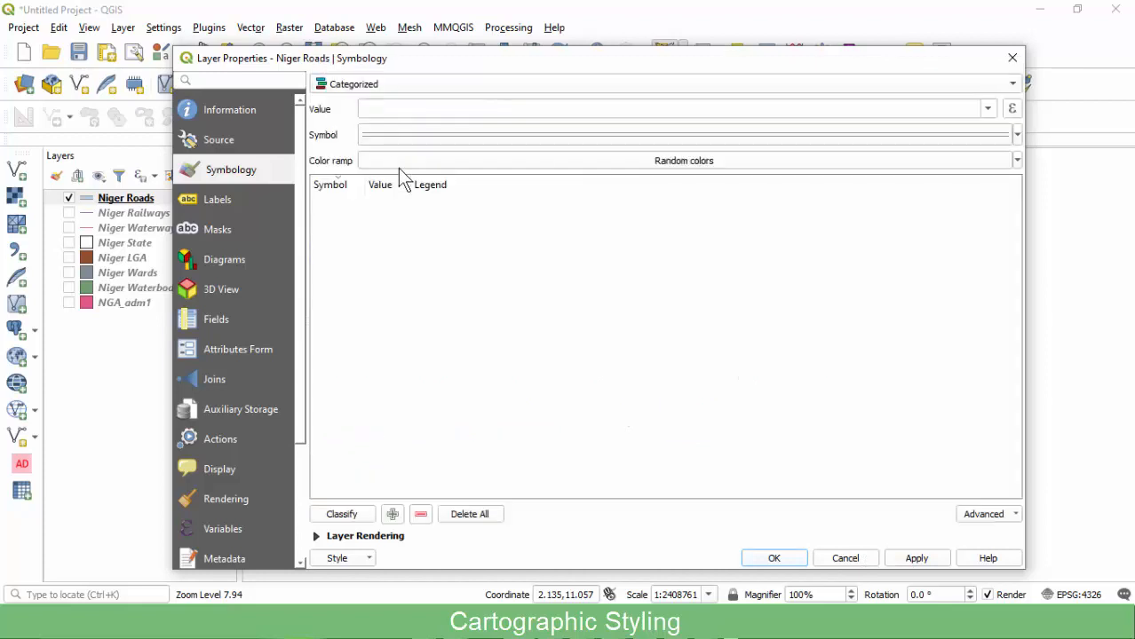
click(987, 110)
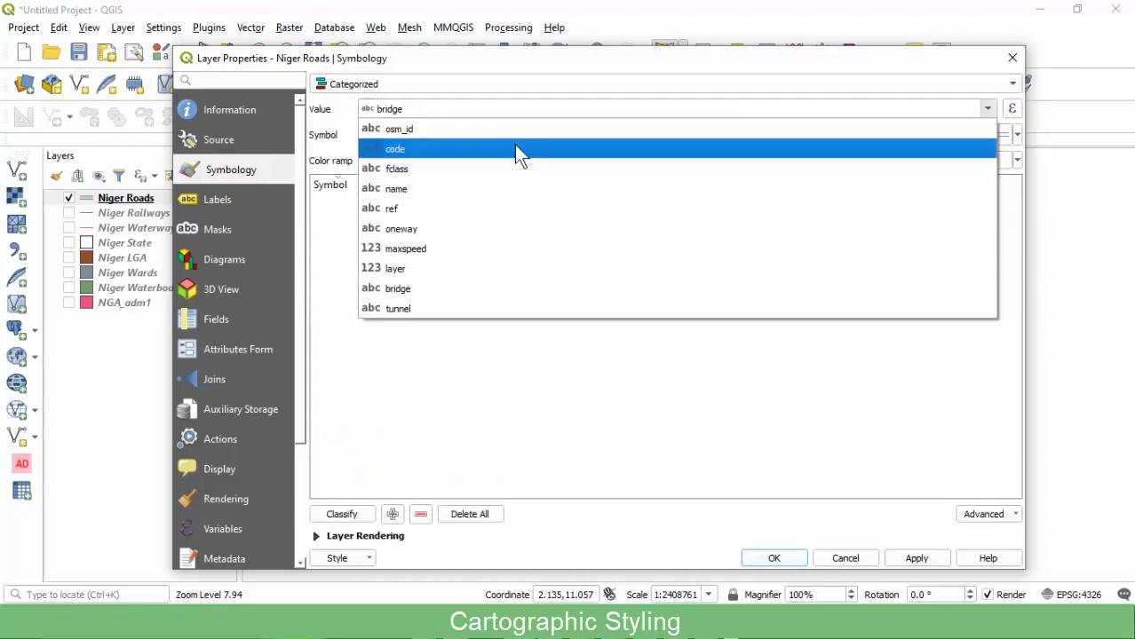
click(414, 169)
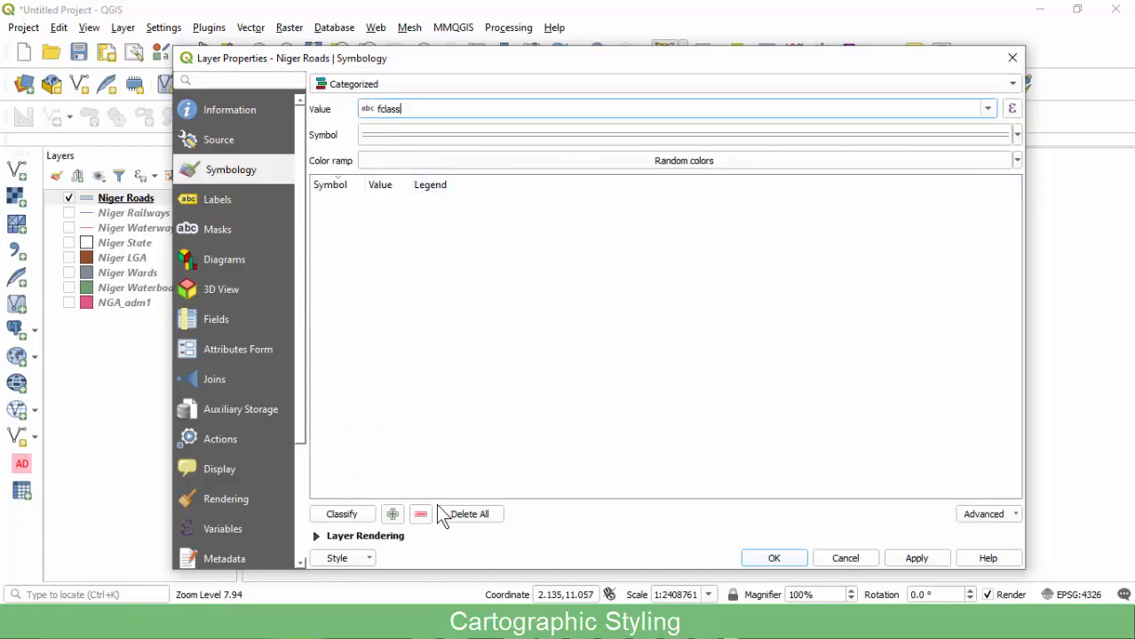
click(351, 518)
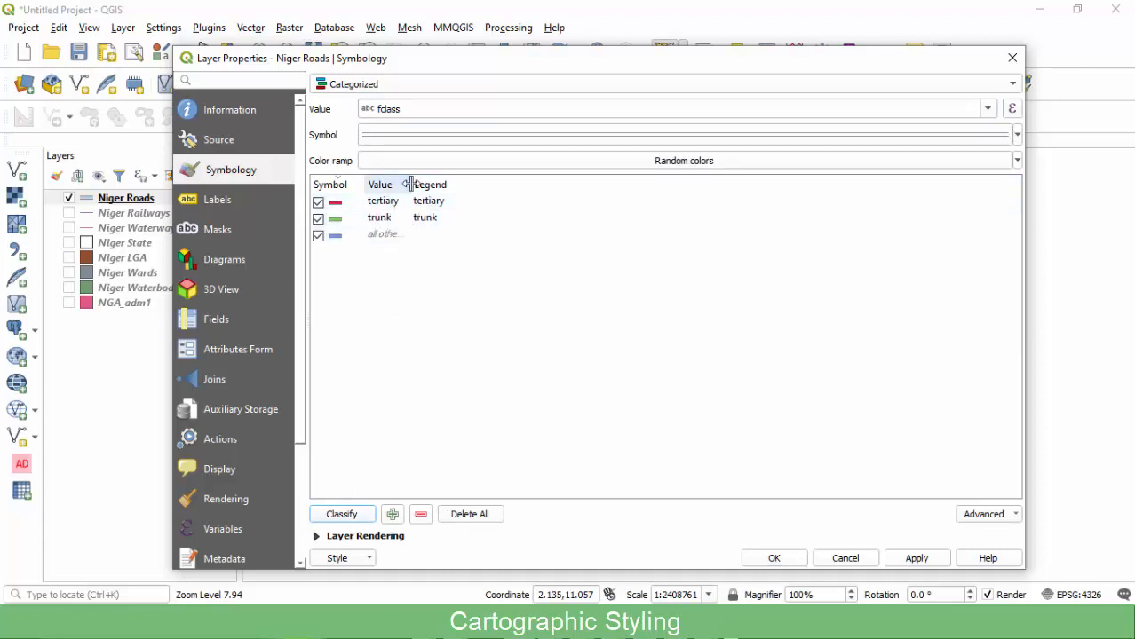
drag(409, 185, 478, 206)
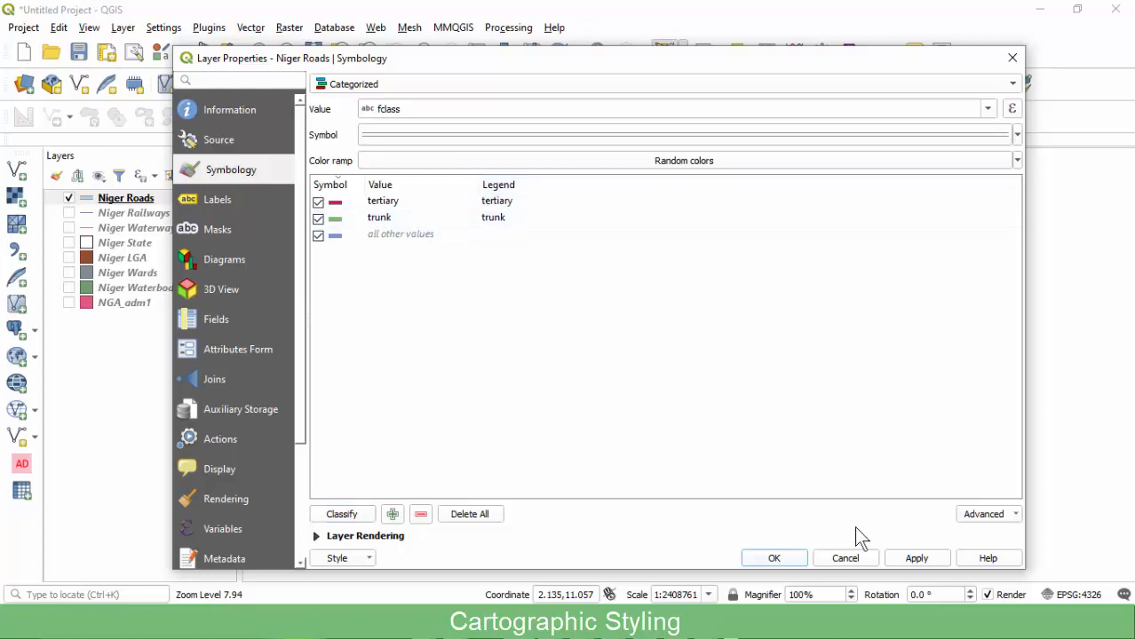
click(915, 558)
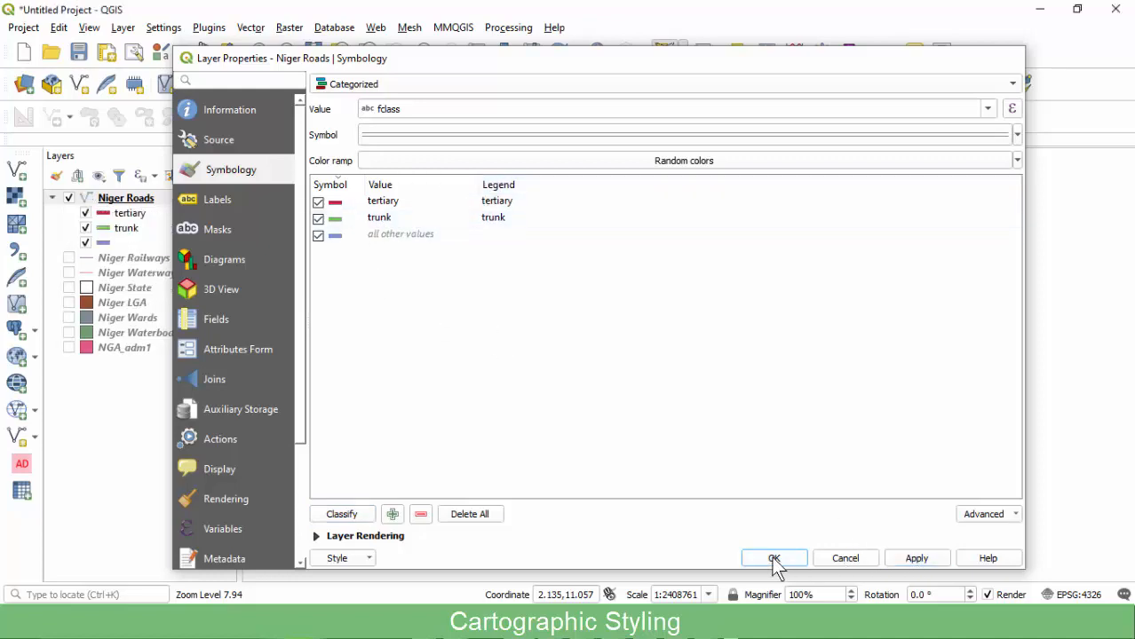
click(773, 558)
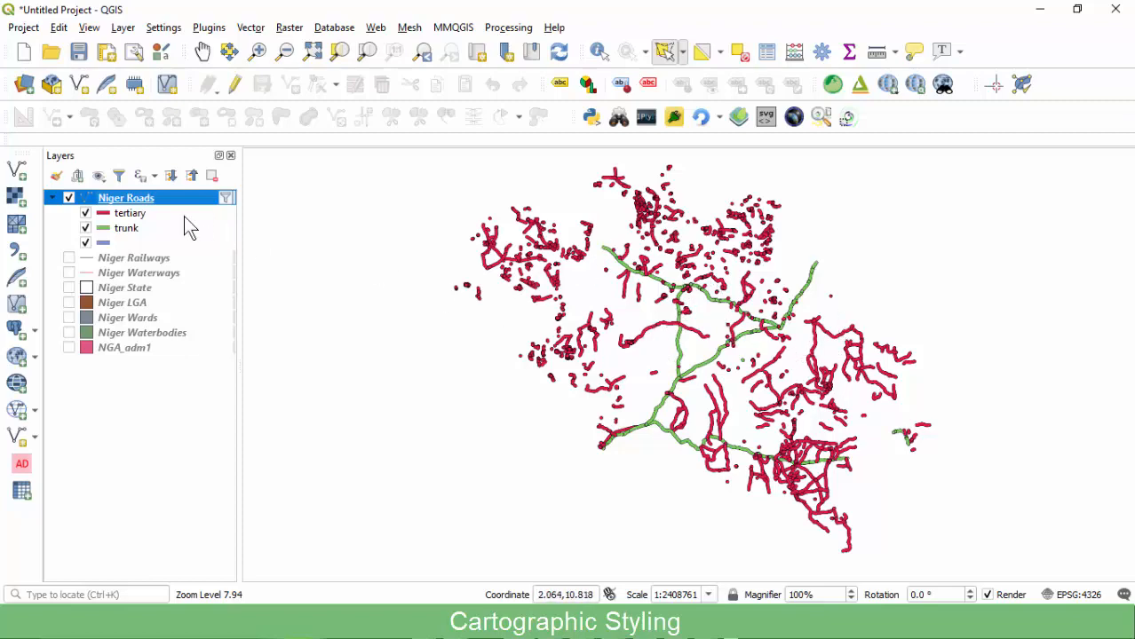
Inspect the tertiary road category's symbol layers without changing them, then close the properties.
double_click(116, 201)
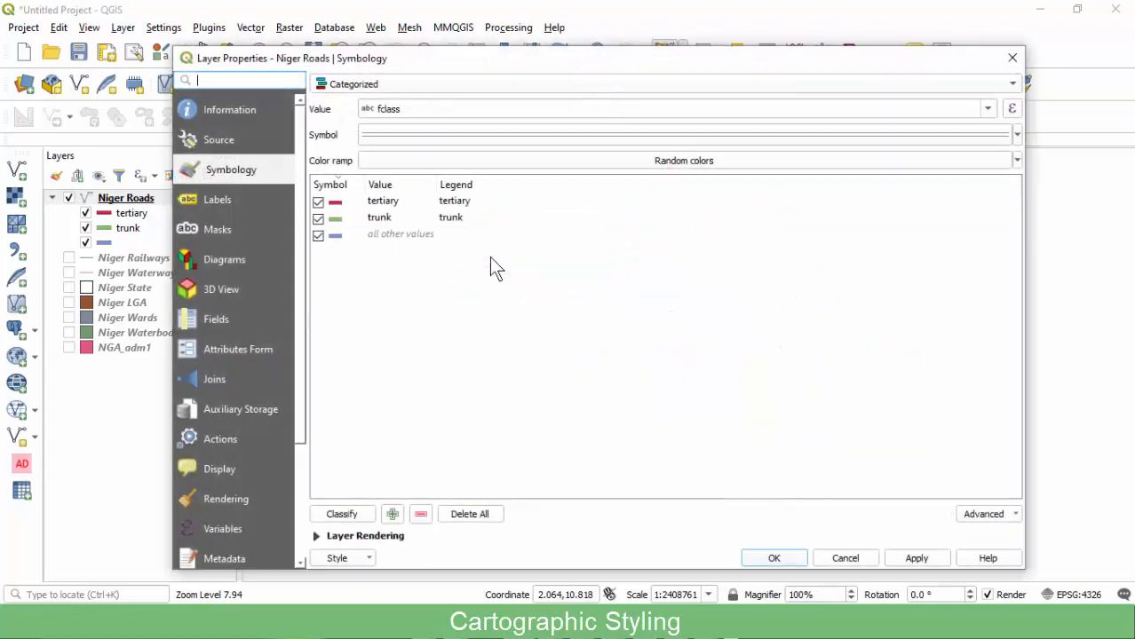
click(335, 204)
double_click(334, 204)
click(602, 98)
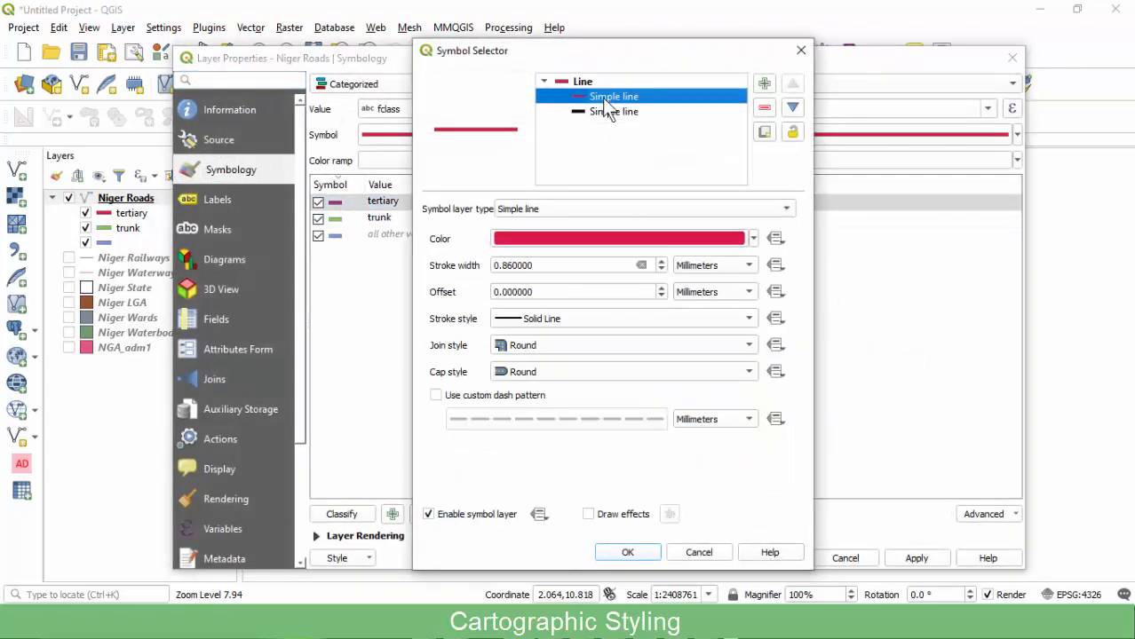
click(602, 111)
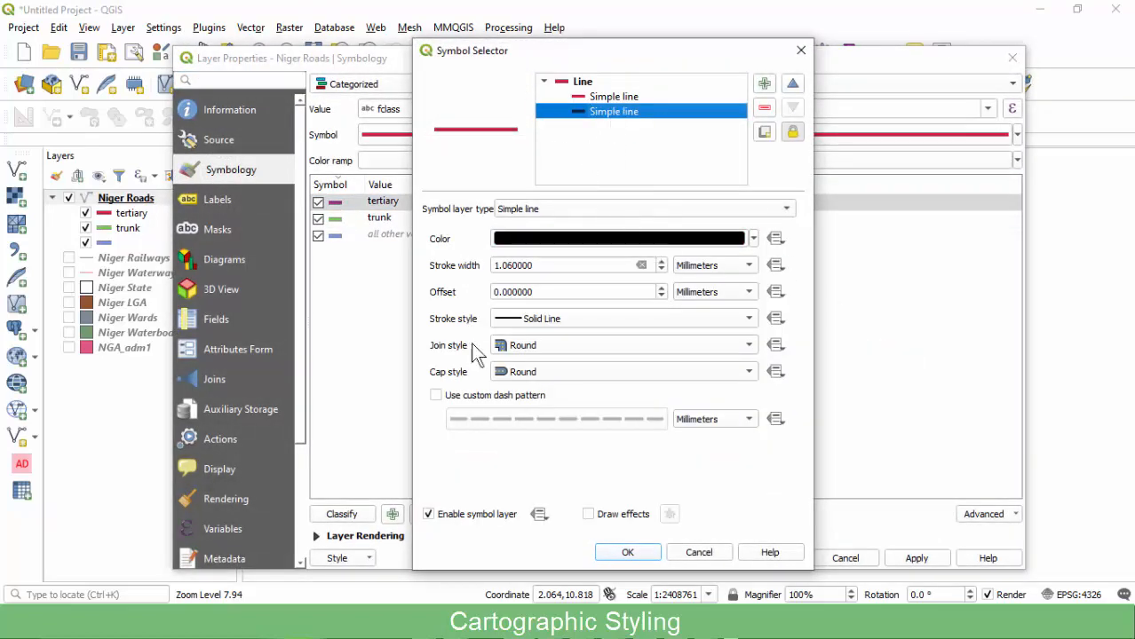
click(694, 554)
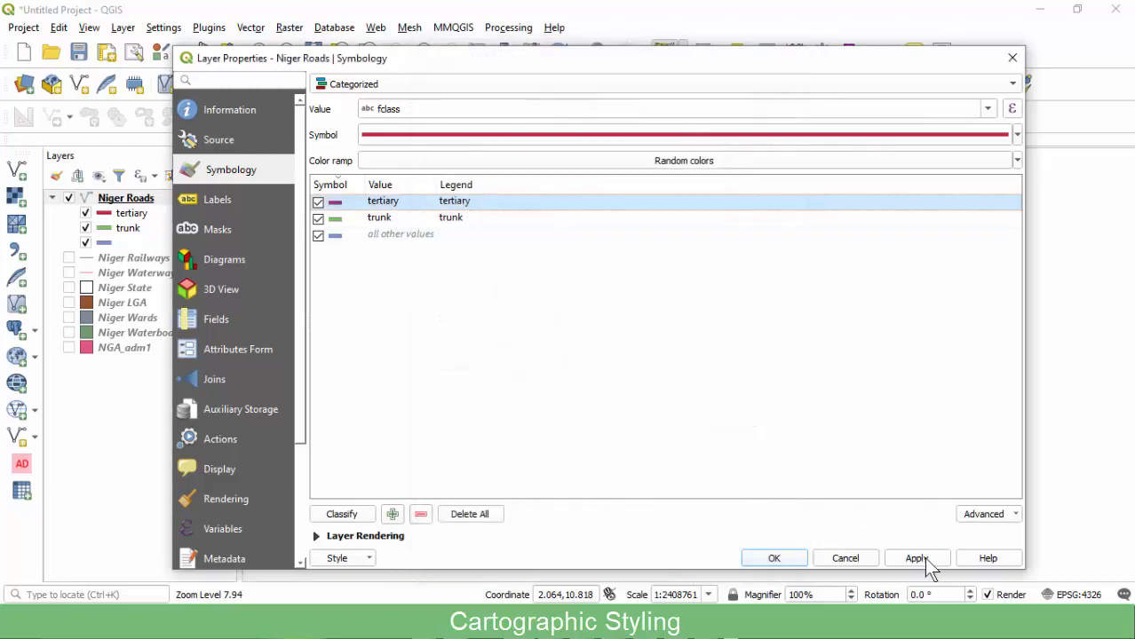
click(842, 559)
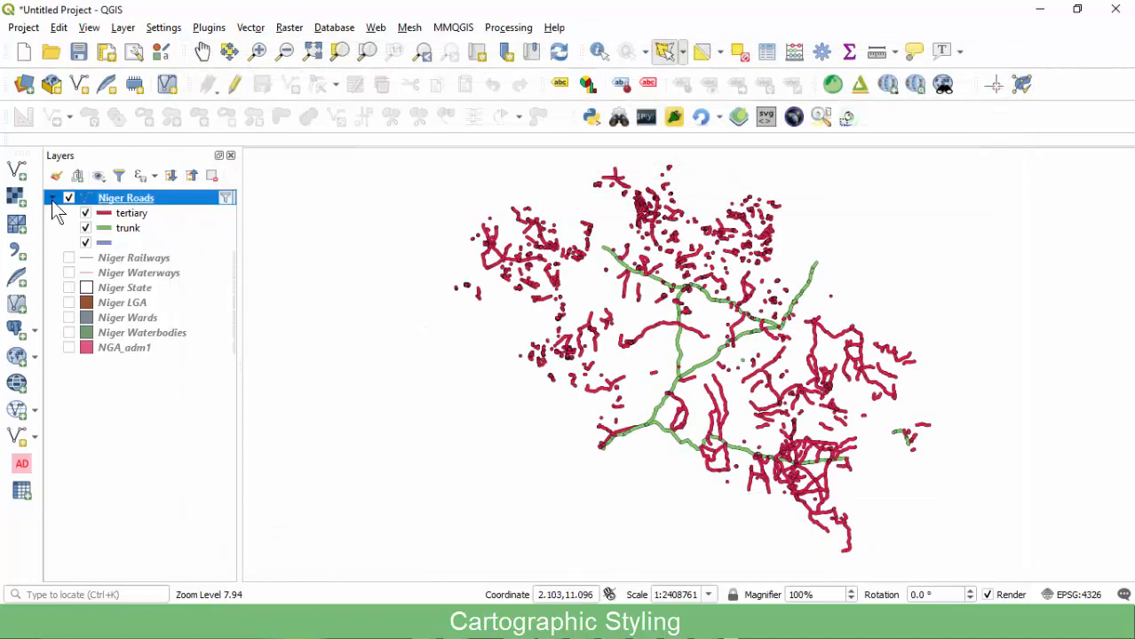
Collapse the Niger Roads legend and switch on Niger Railways.
click(52, 200)
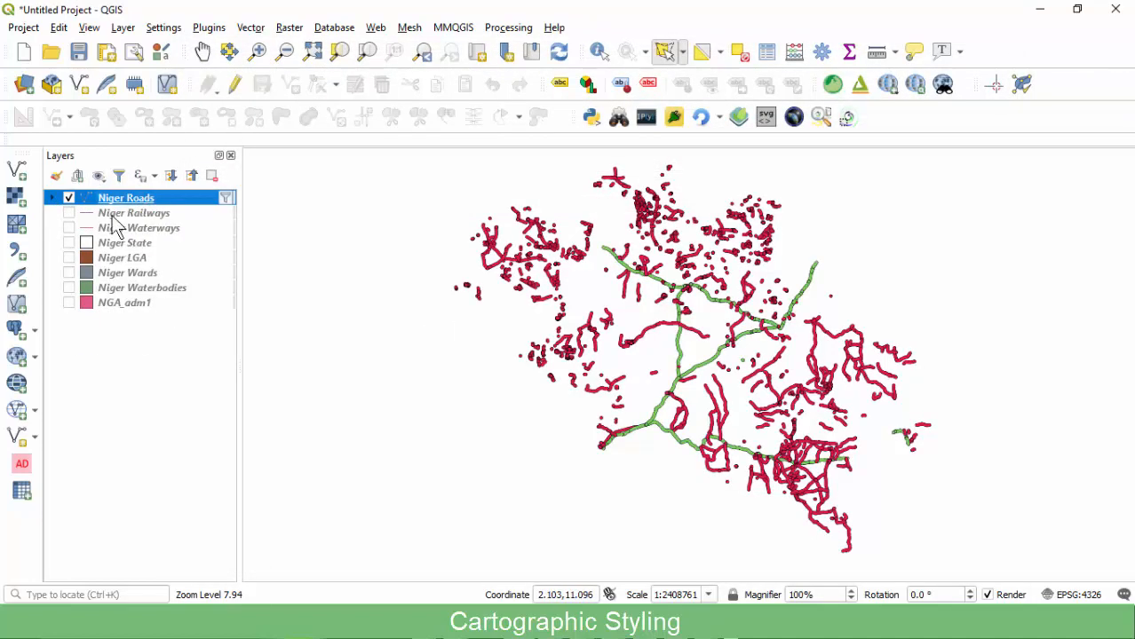
click(113, 216)
click(69, 214)
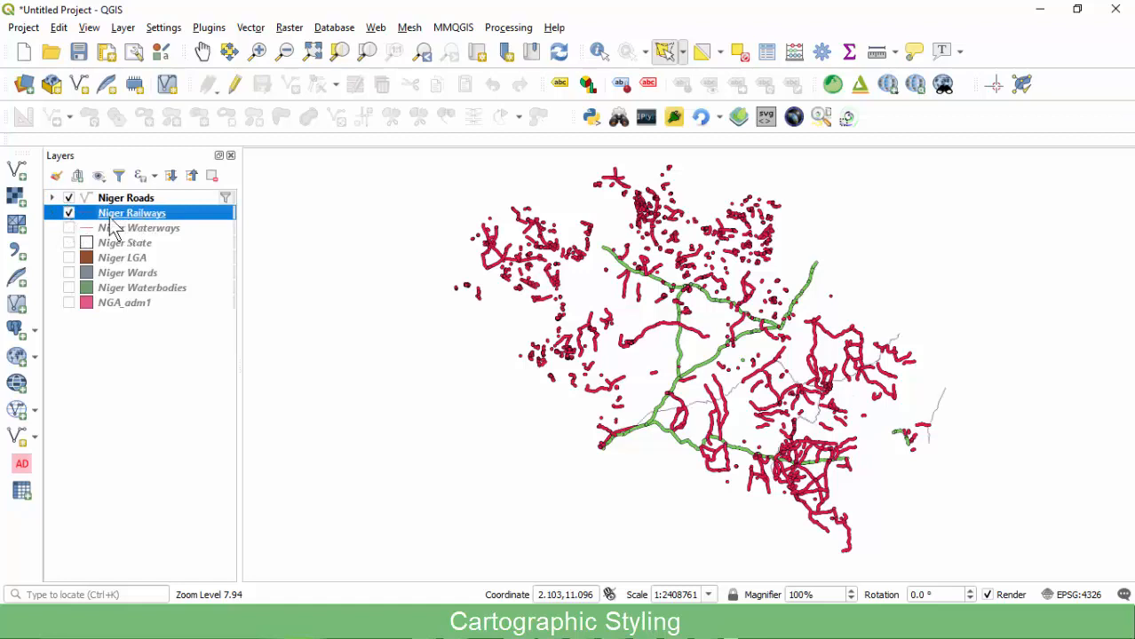
Hide Niger Roads and style Niger Railways with the 'topo railway' favourite symbol.
click(69, 198)
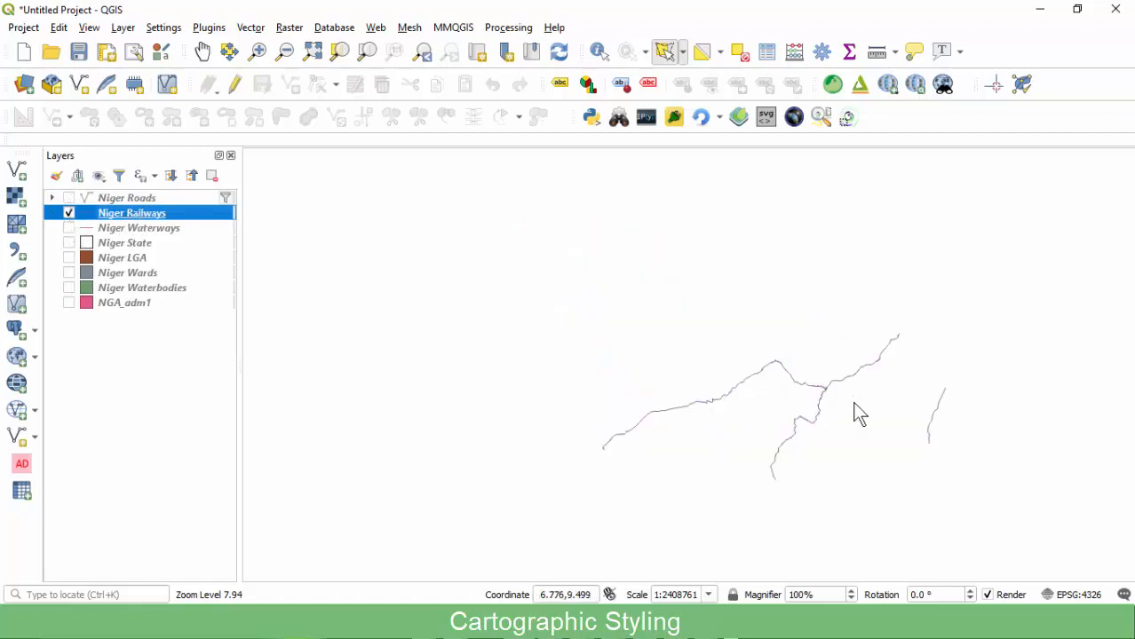
double_click(142, 213)
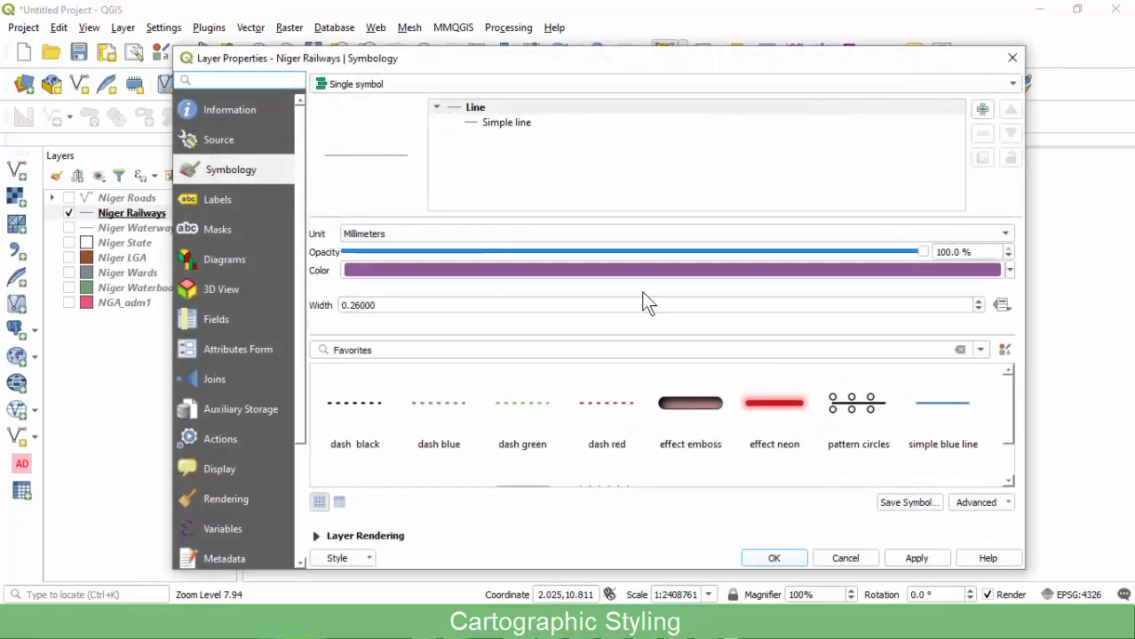
click(502, 123)
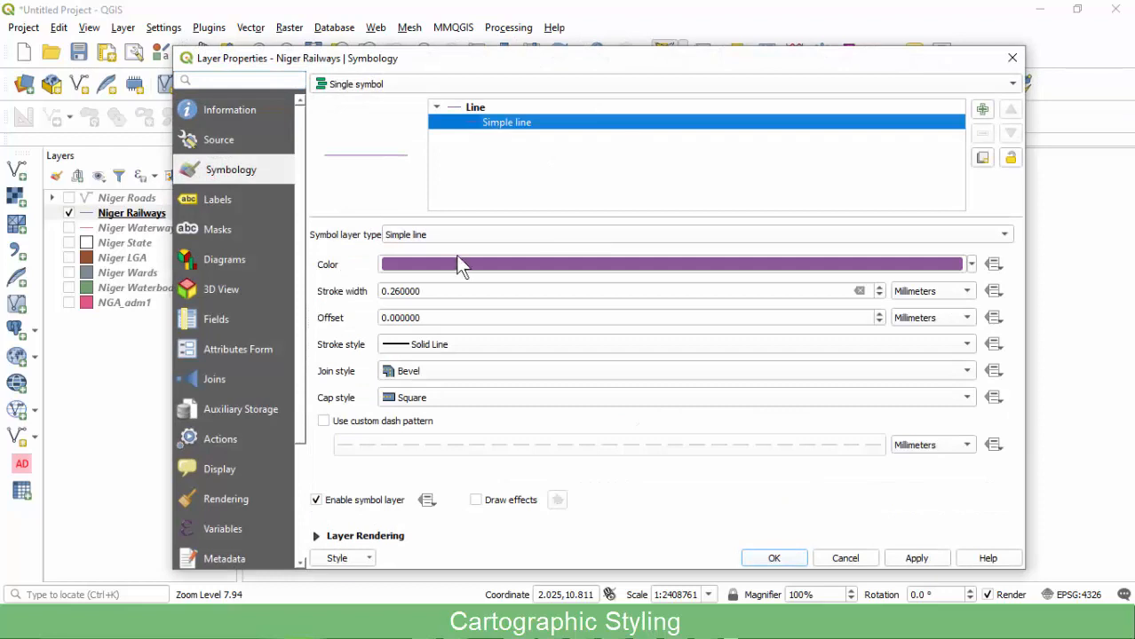
click(492, 107)
drag(1011, 395, 1006, 438)
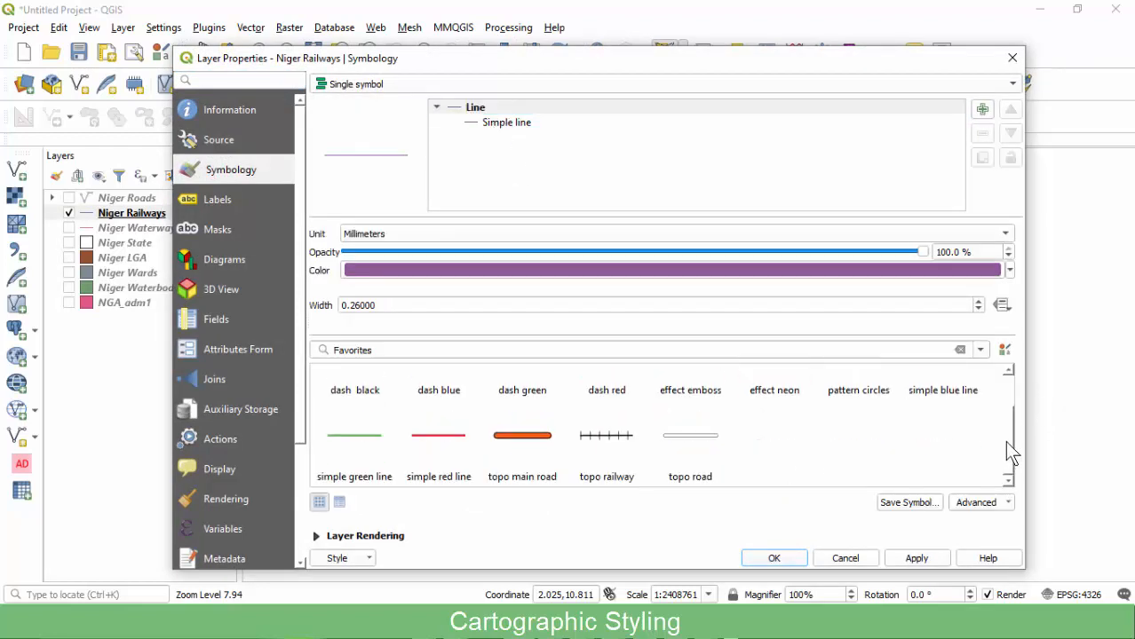
click(608, 439)
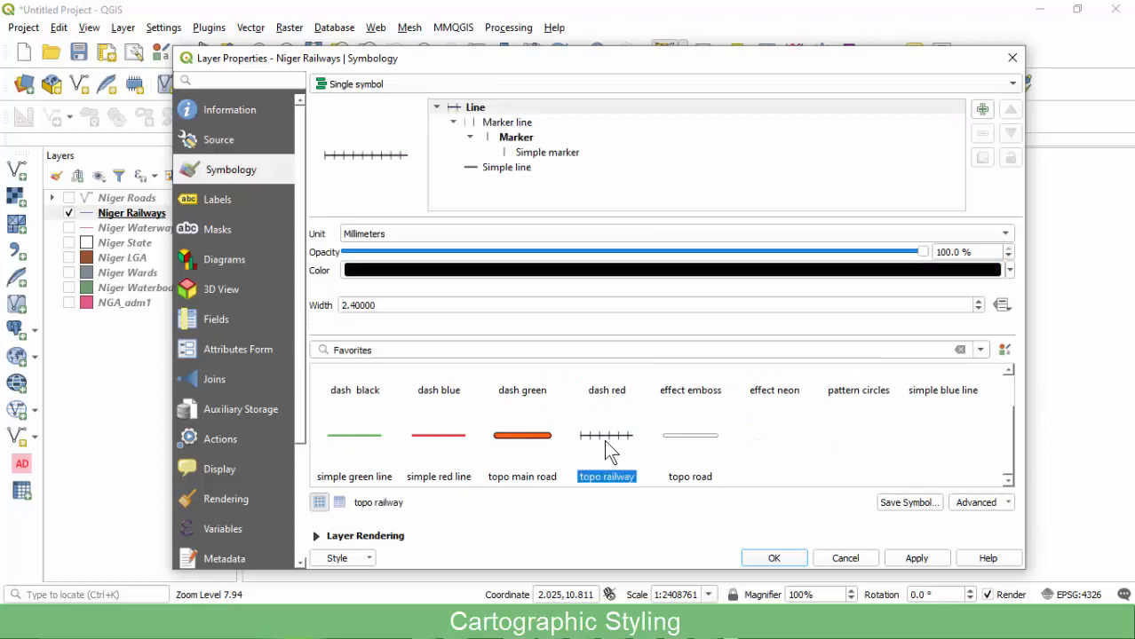
scroll(593, 458, up, 1)
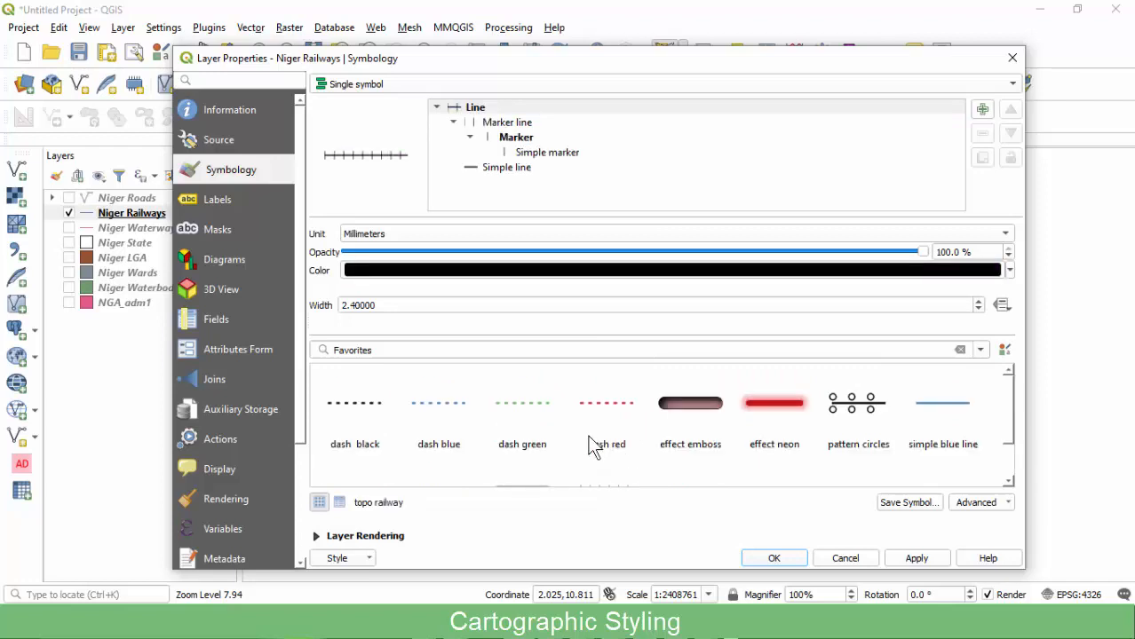
scroll(1009, 409, down, 1)
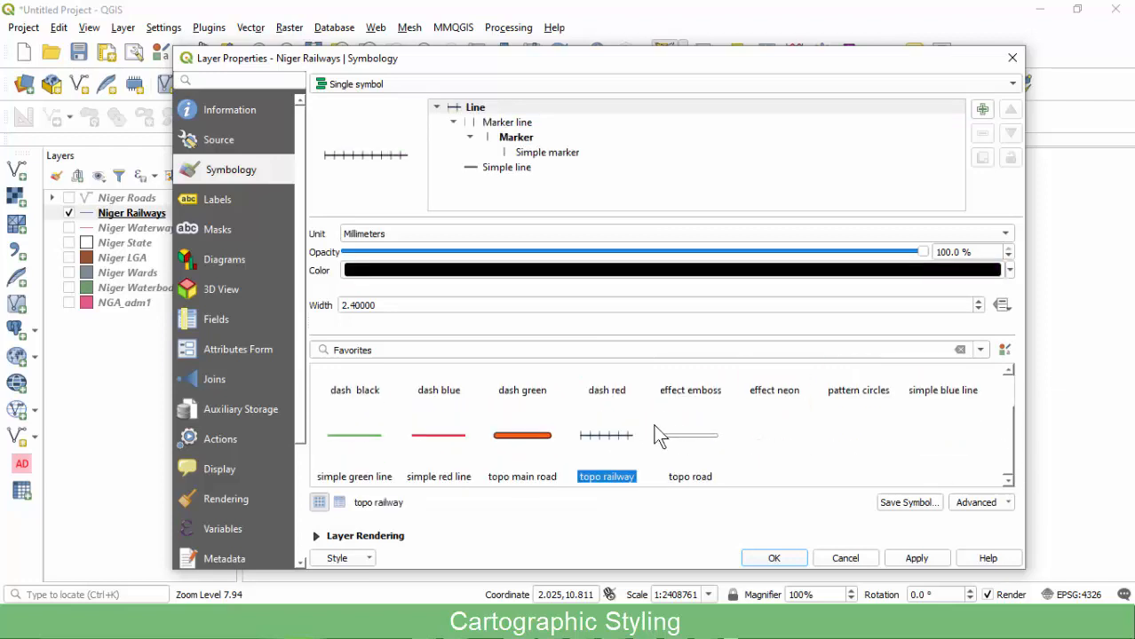
click(773, 557)
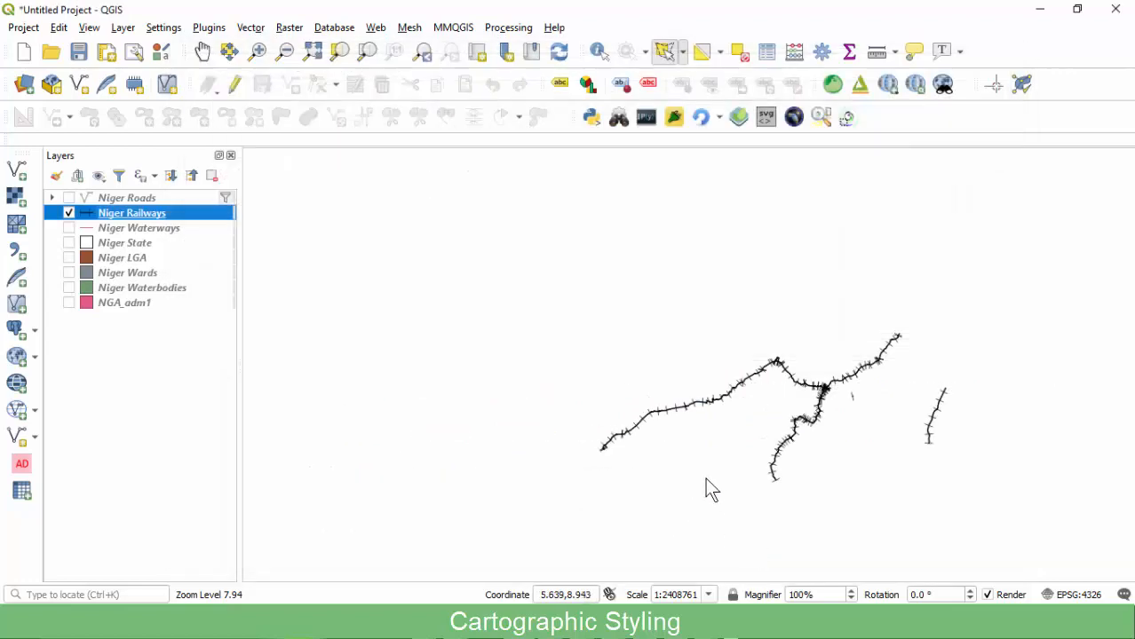
Show Niger Waterways and hide Niger Railways.
click(69, 229)
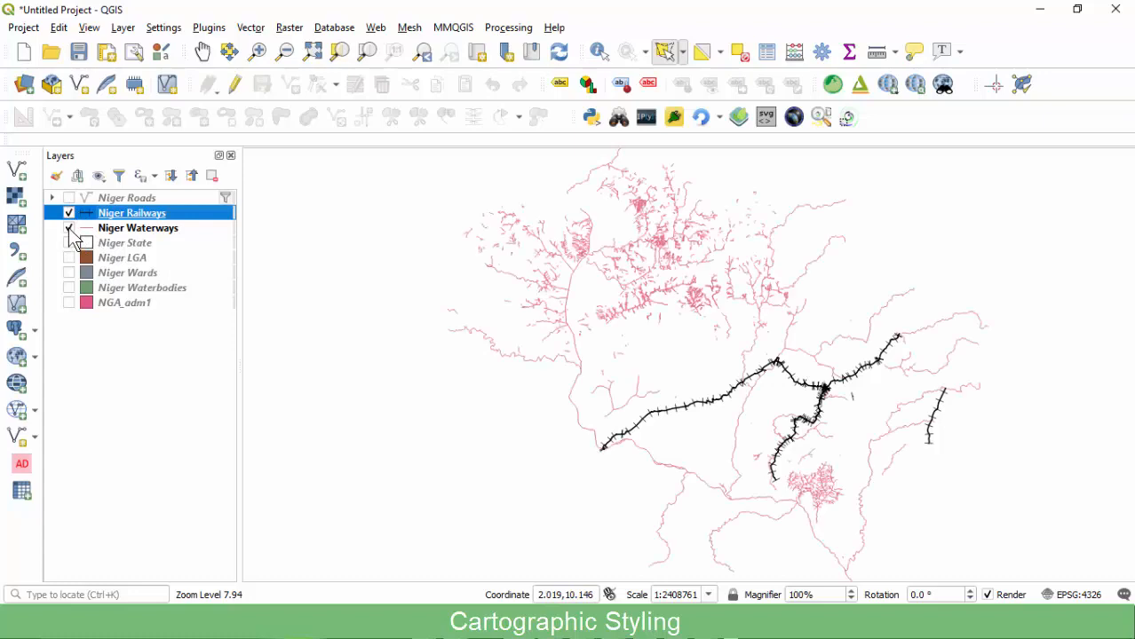
click(78, 229)
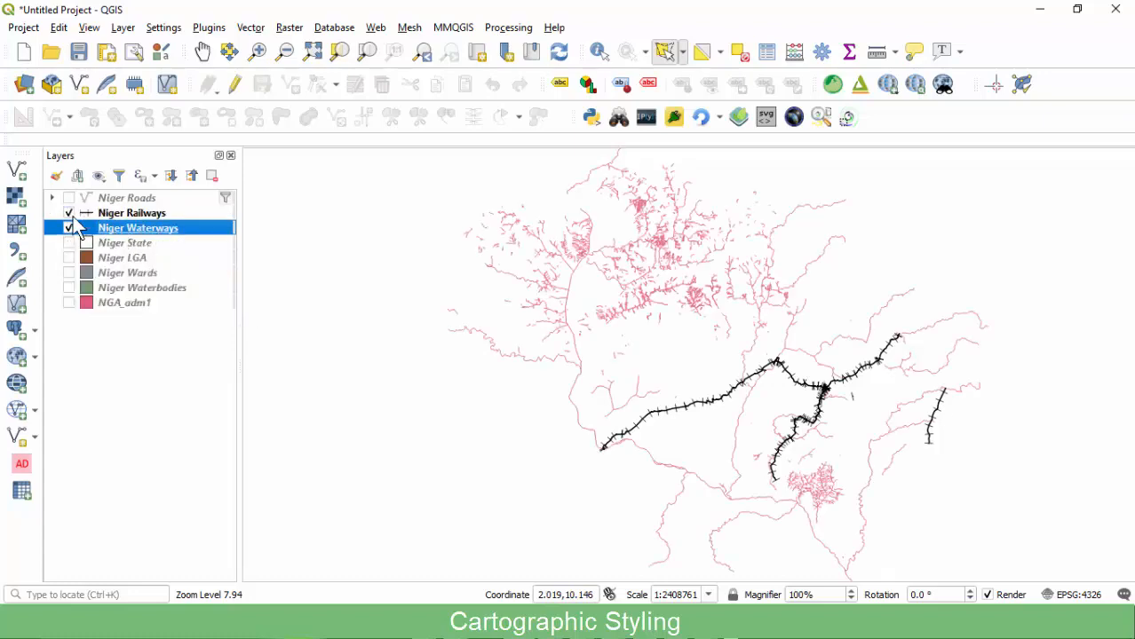
click(70, 213)
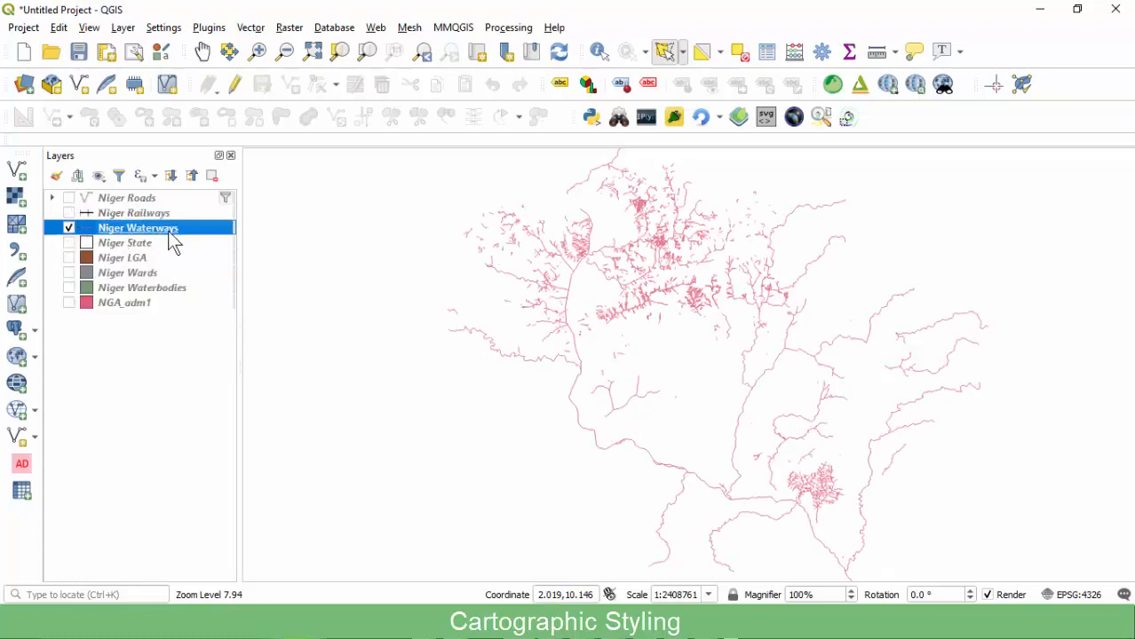
Apply the 'simple blue line' favourite, 0.66 mm wide, to Niger Waterways.
double_click(158, 230)
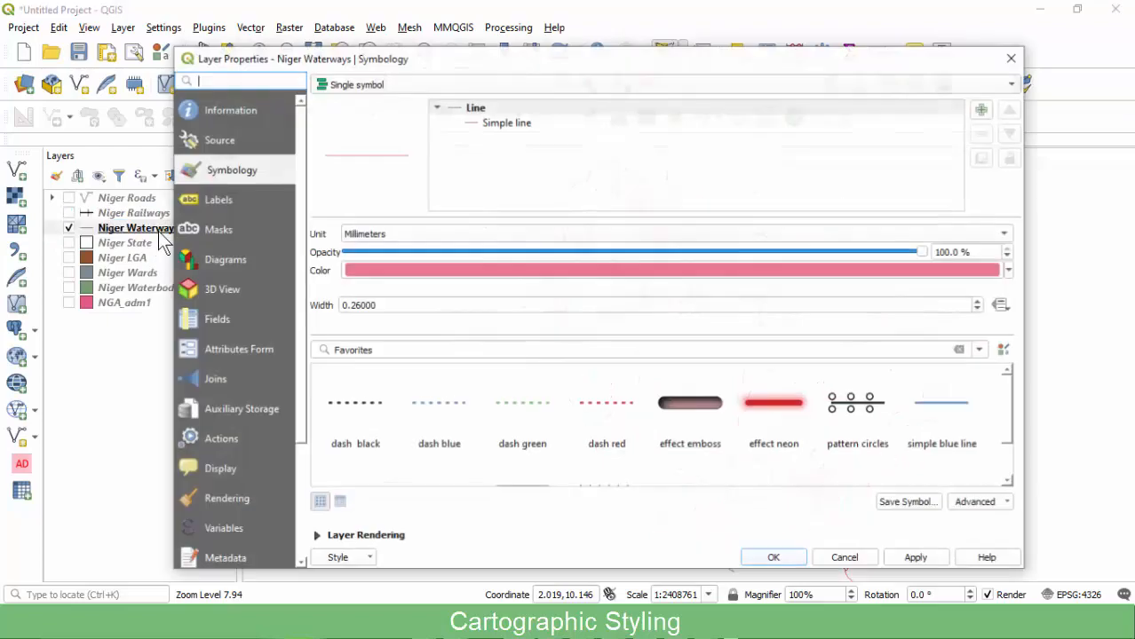
click(502, 124)
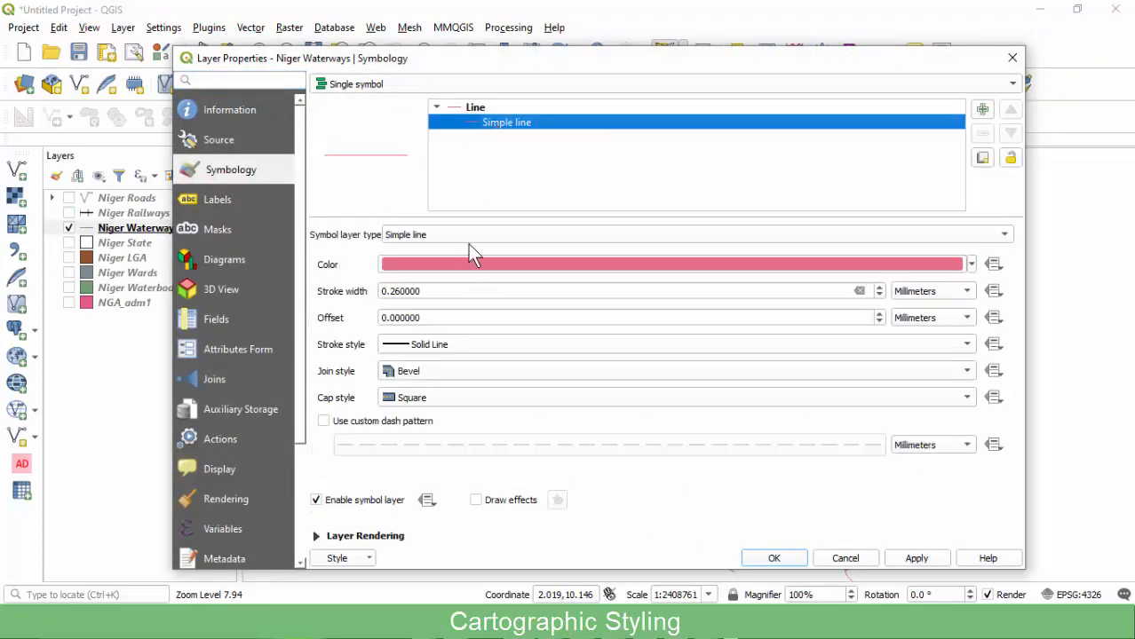
click(481, 106)
scroll(639, 388, down, 1)
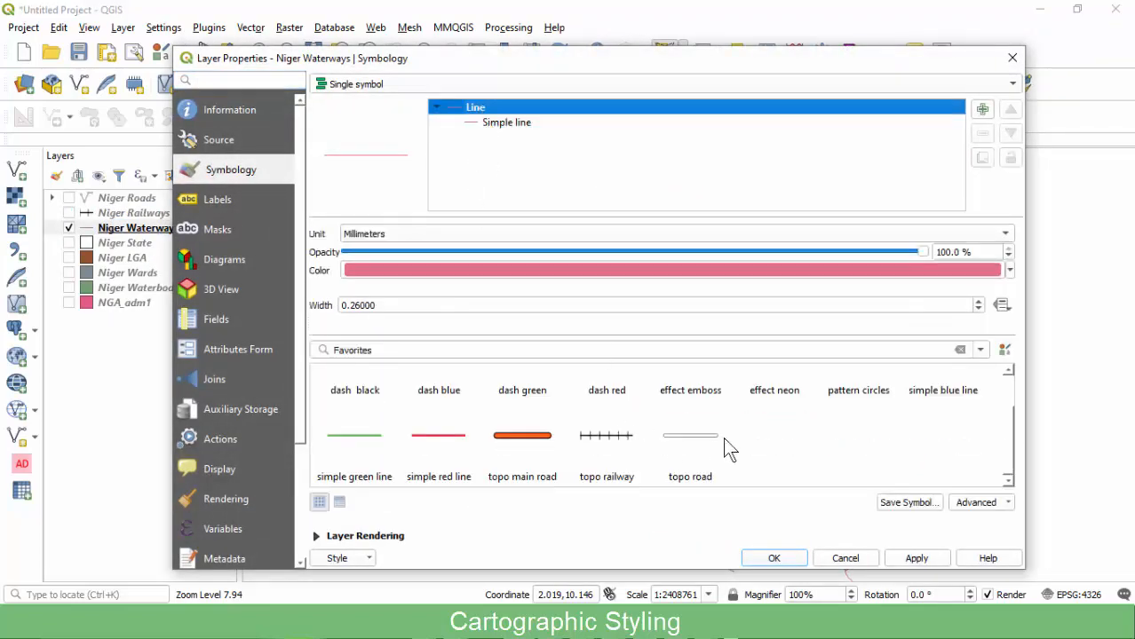
drag(1009, 426, 1008, 401)
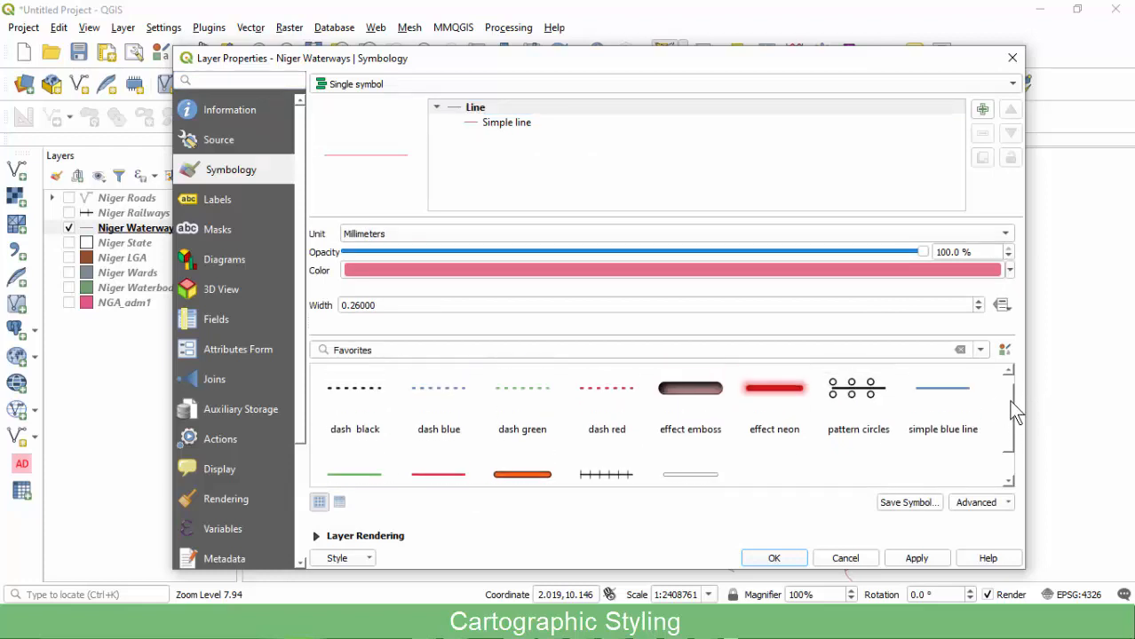
click(950, 406)
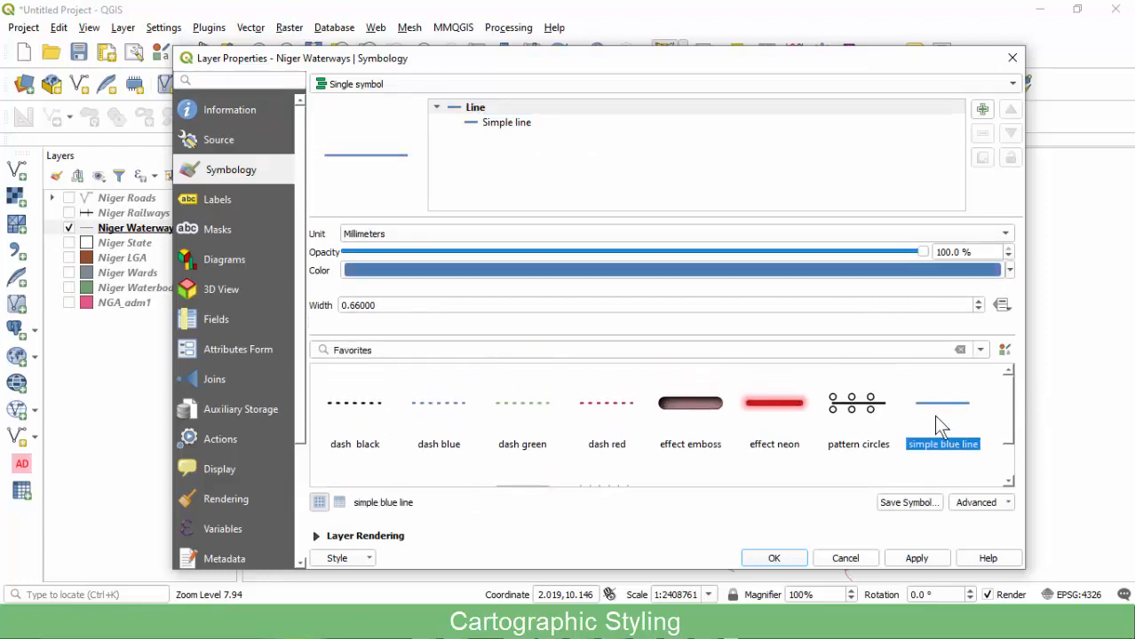
click(905, 565)
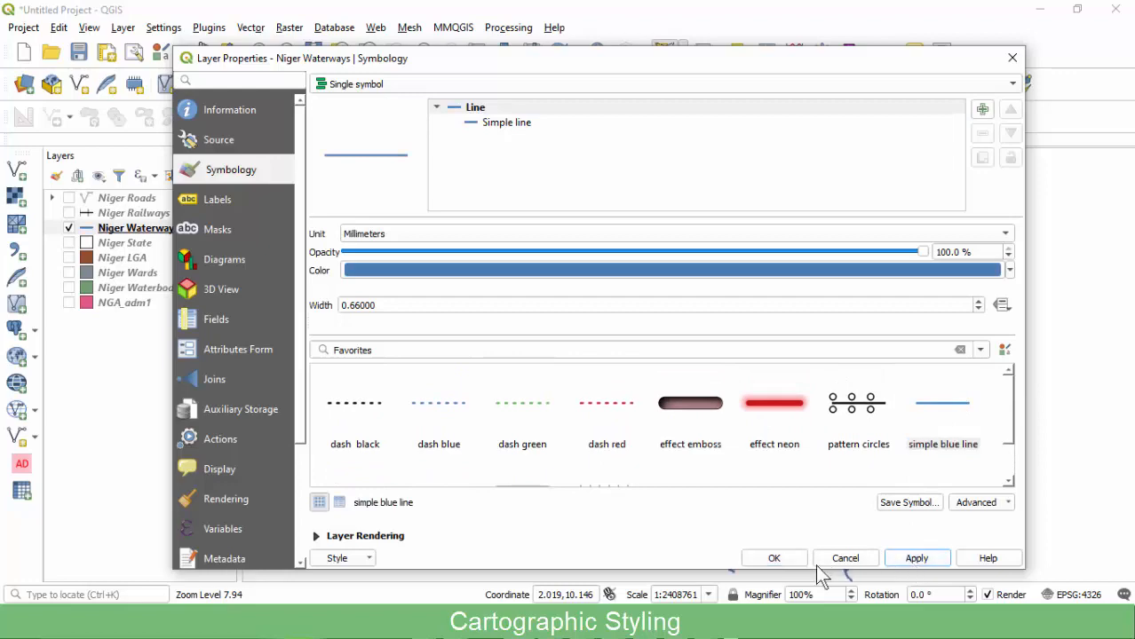
click(775, 563)
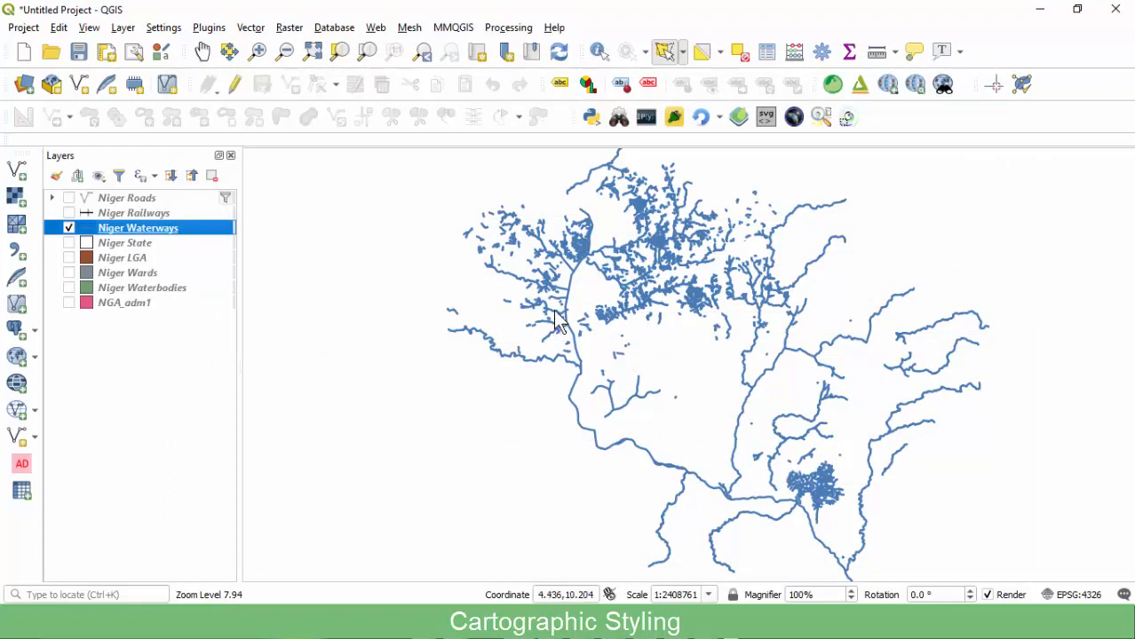
right_click(151, 228)
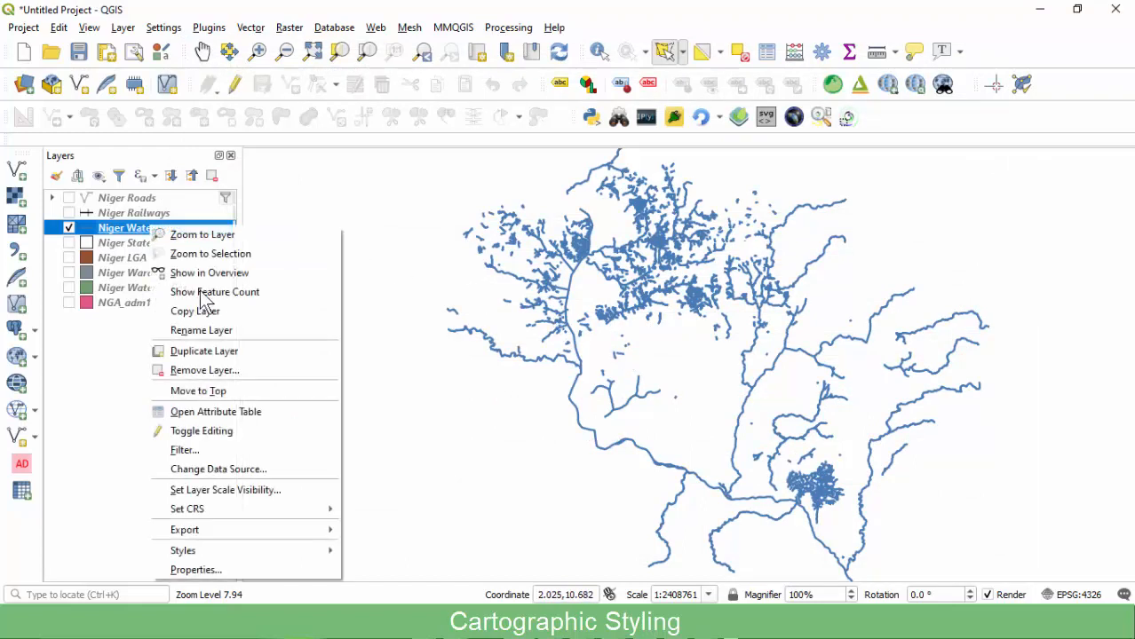
click(202, 412)
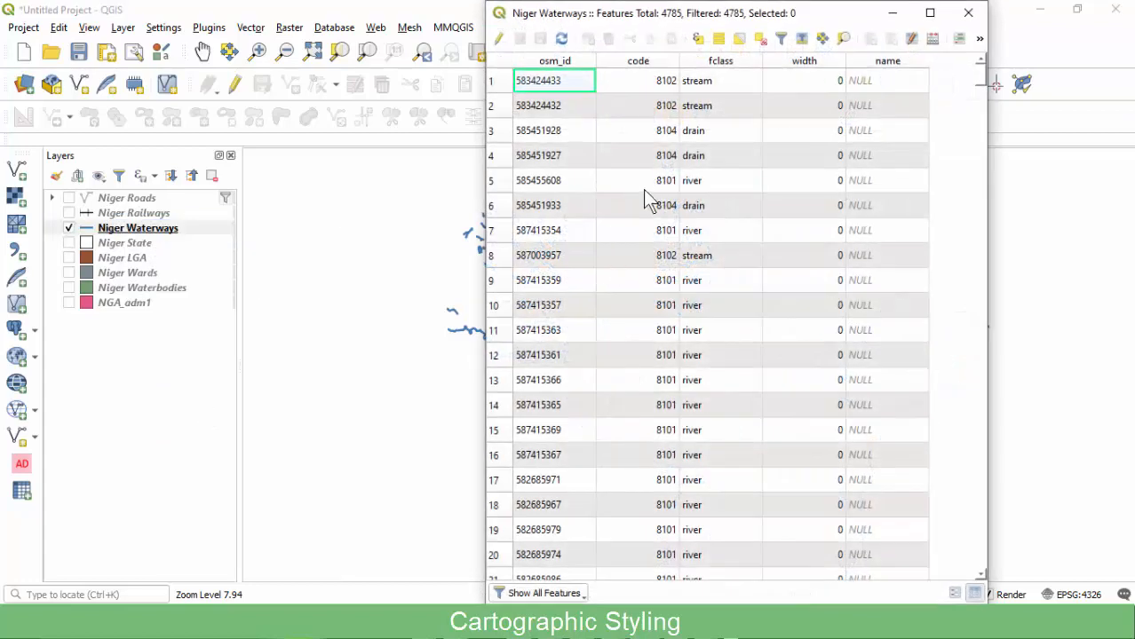
click(732, 61)
scroll(719, 221, down, 20)
scroll(720, 241, down, 20)
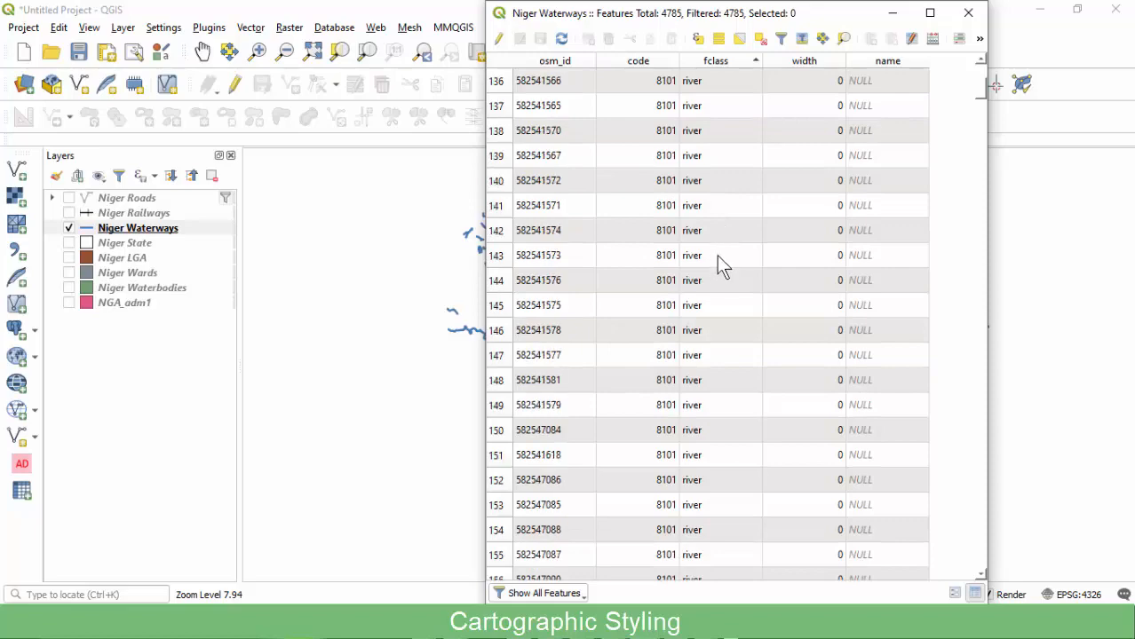
scroll(711, 278, down, 20)
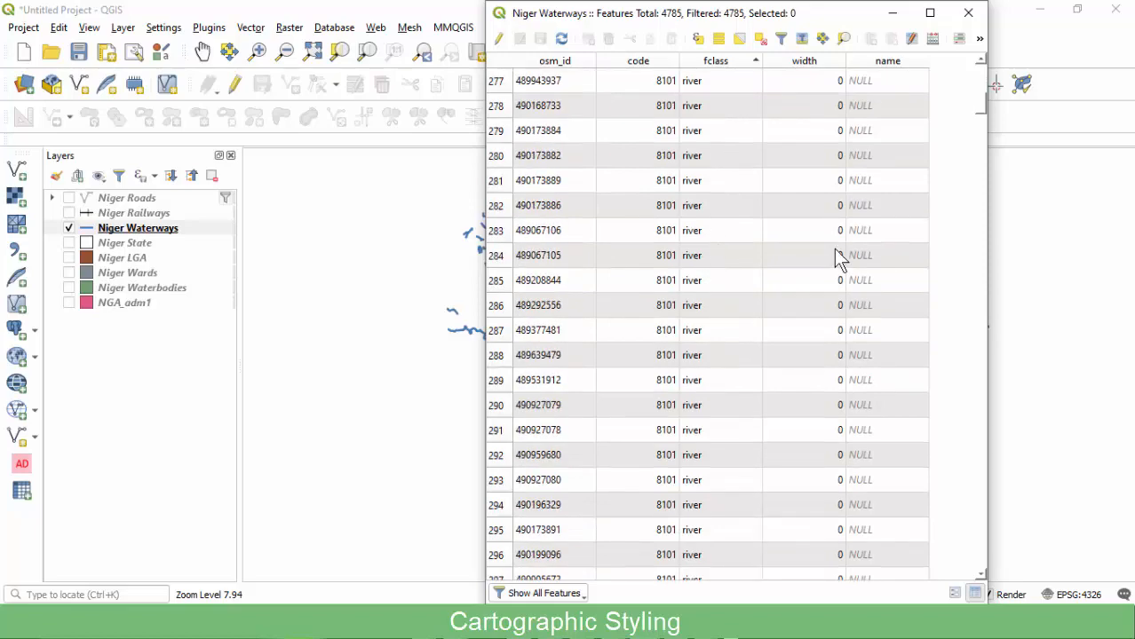
drag(981, 105, 982, 562)
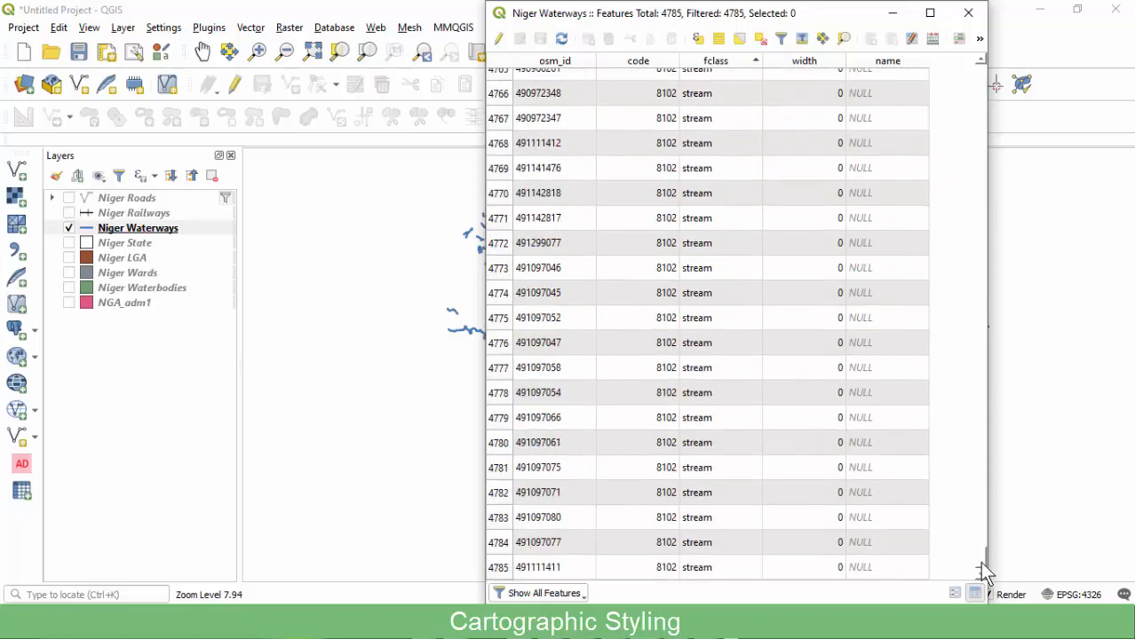
drag(990, 461, 971, 75)
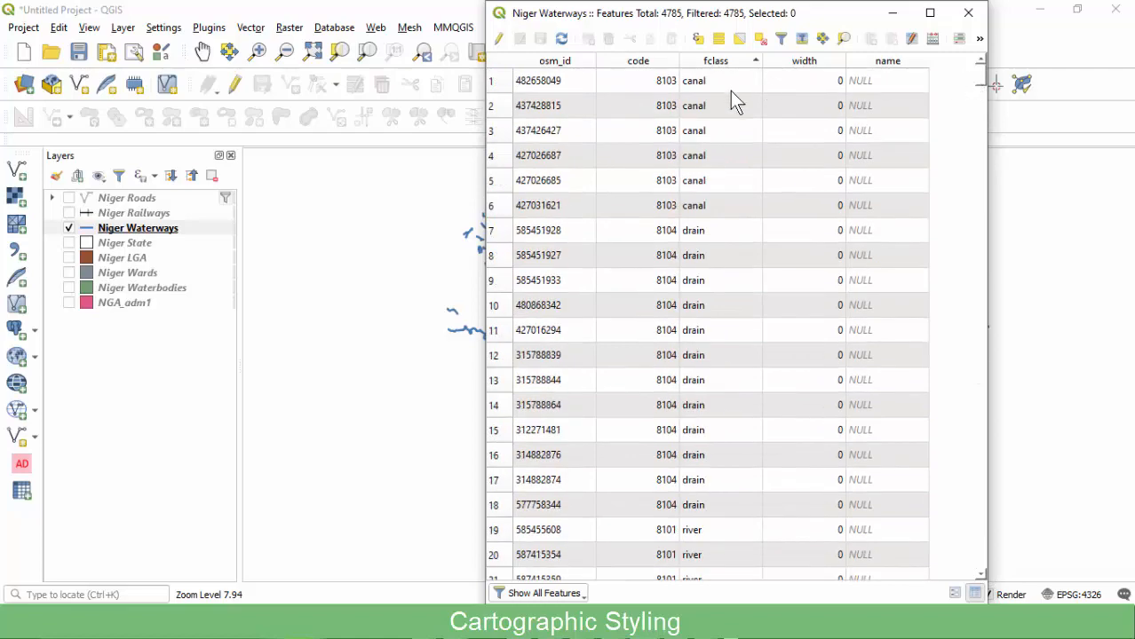
drag(703, 15, 535, 31)
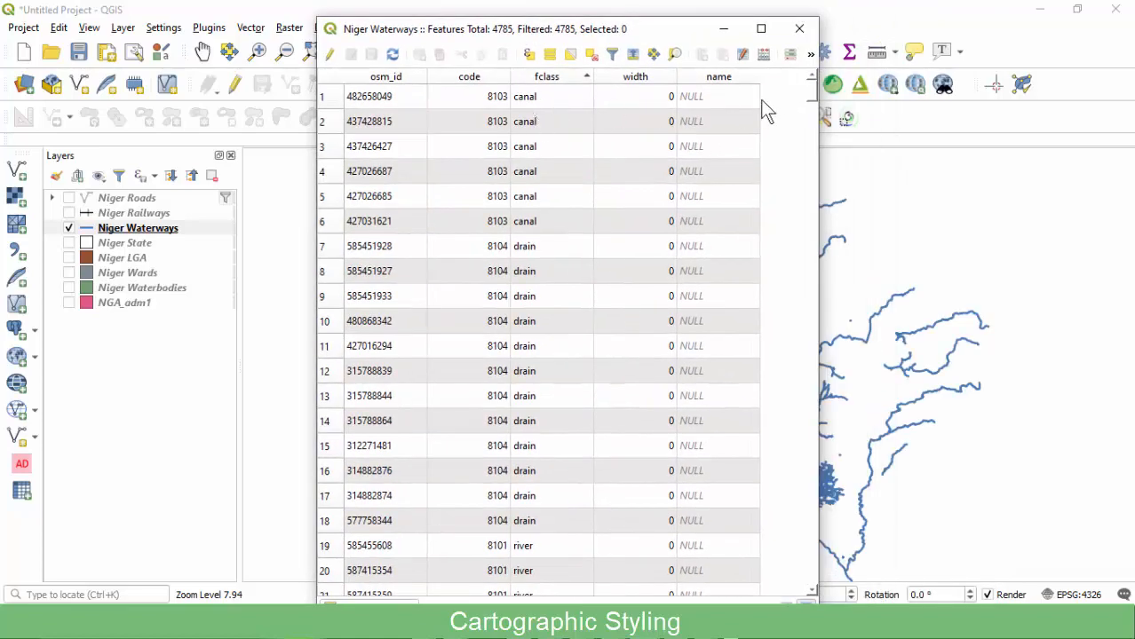
drag(812, 92, 779, 102)
scroll(538, 144, up, 5)
scroll(537, 211, down, 8)
click(538, 171)
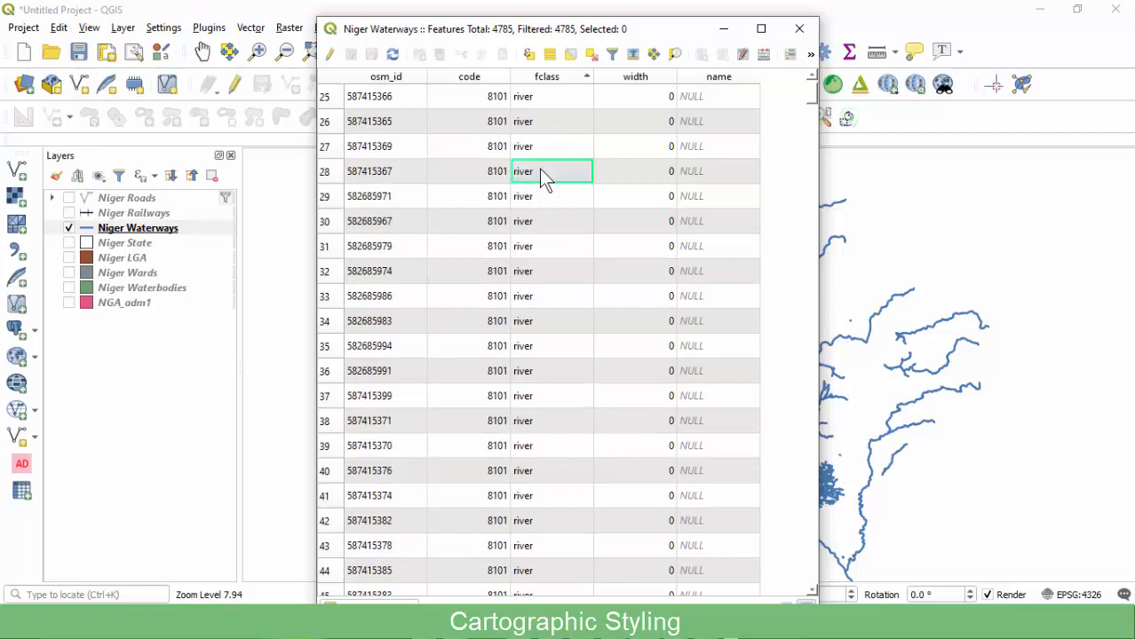
click(799, 28)
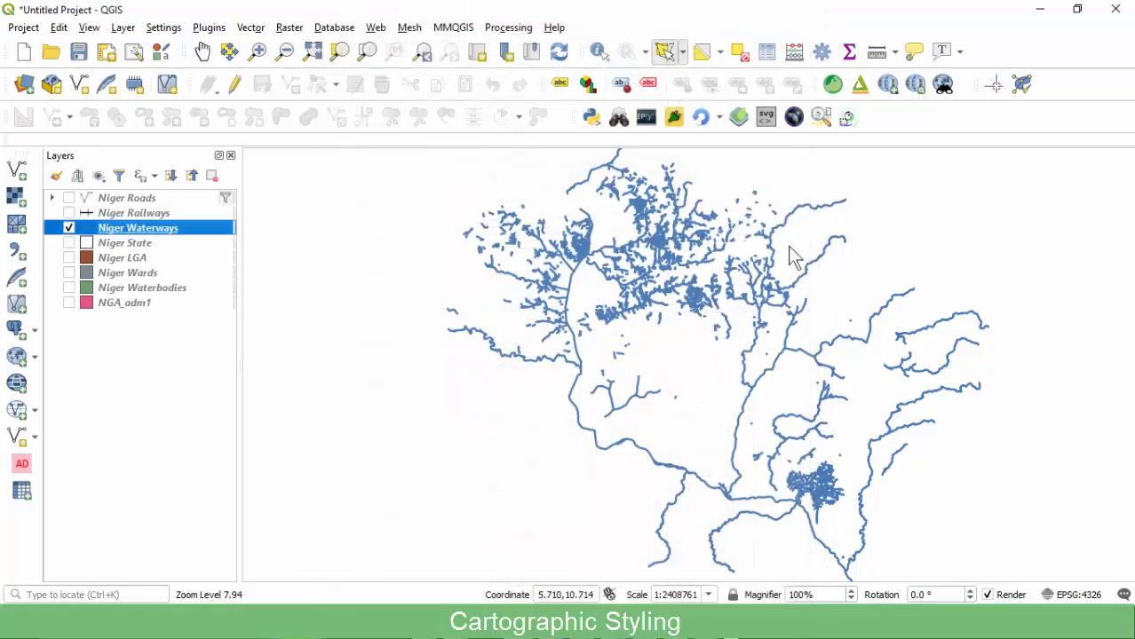
Filter Niger Waterways to "fclass" = 'river' with the query builder.
right_click(172, 232)
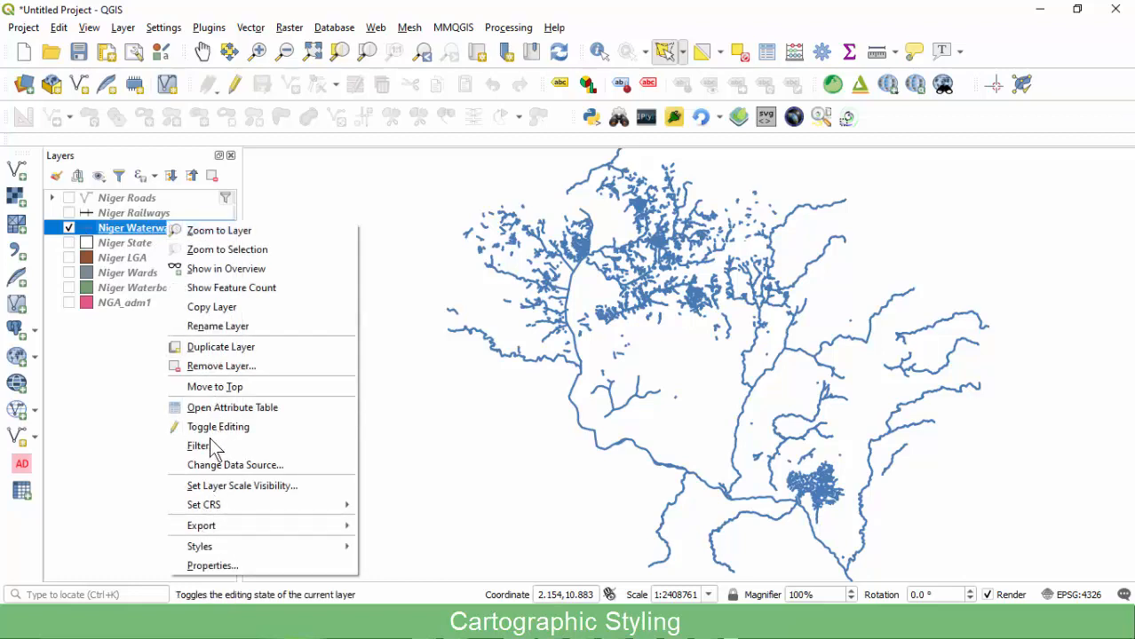
click(207, 446)
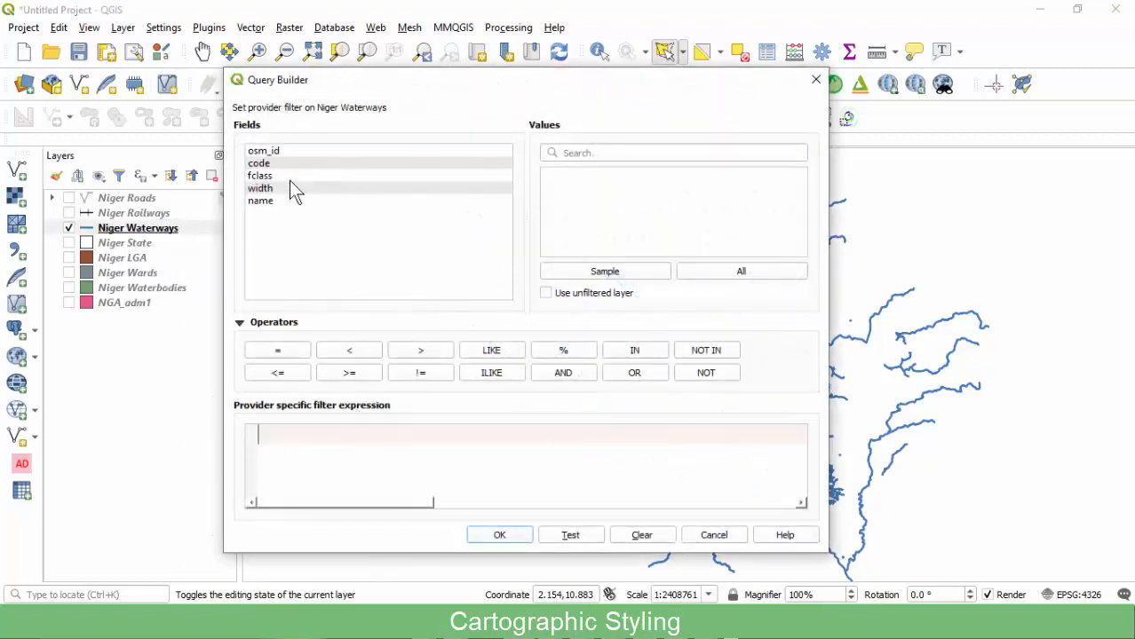
double_click(267, 175)
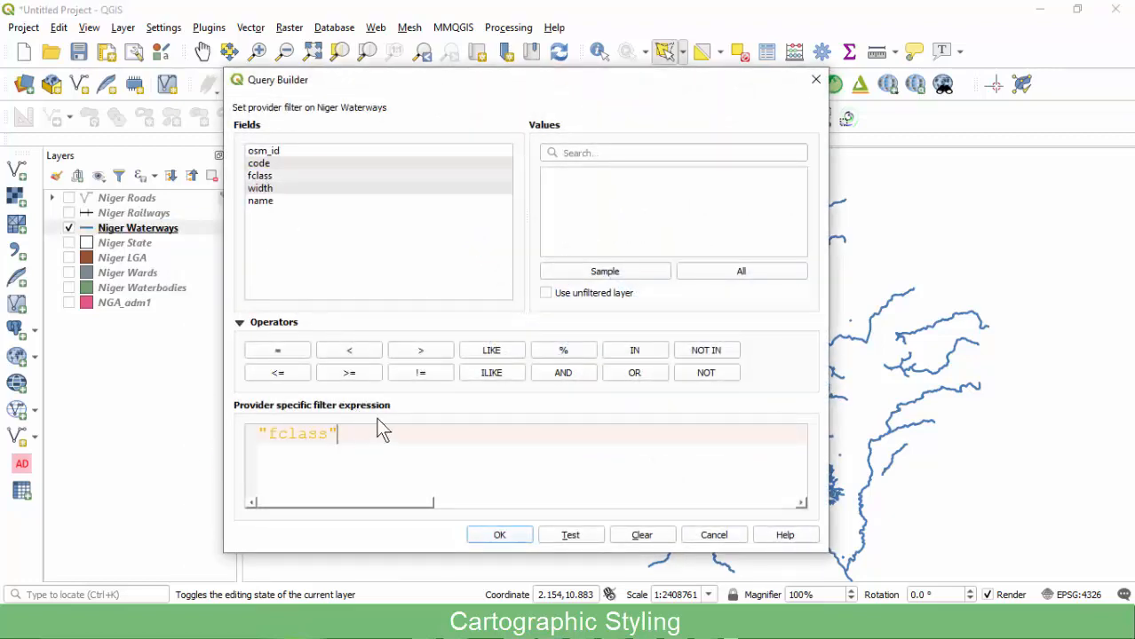
click(280, 355)
click(714, 271)
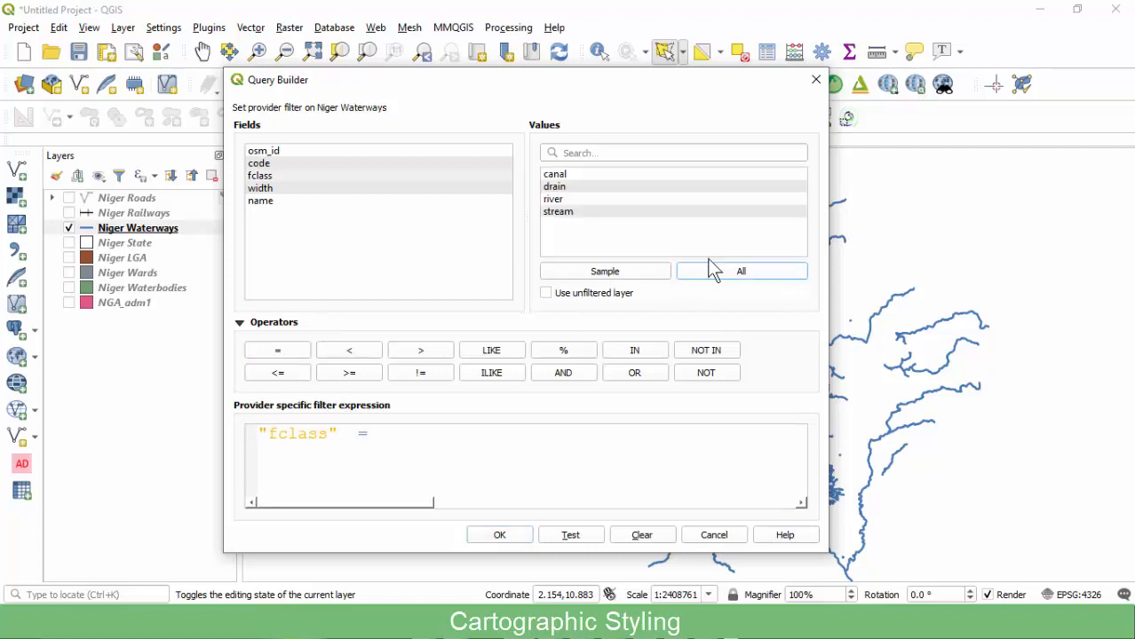
double_click(555, 199)
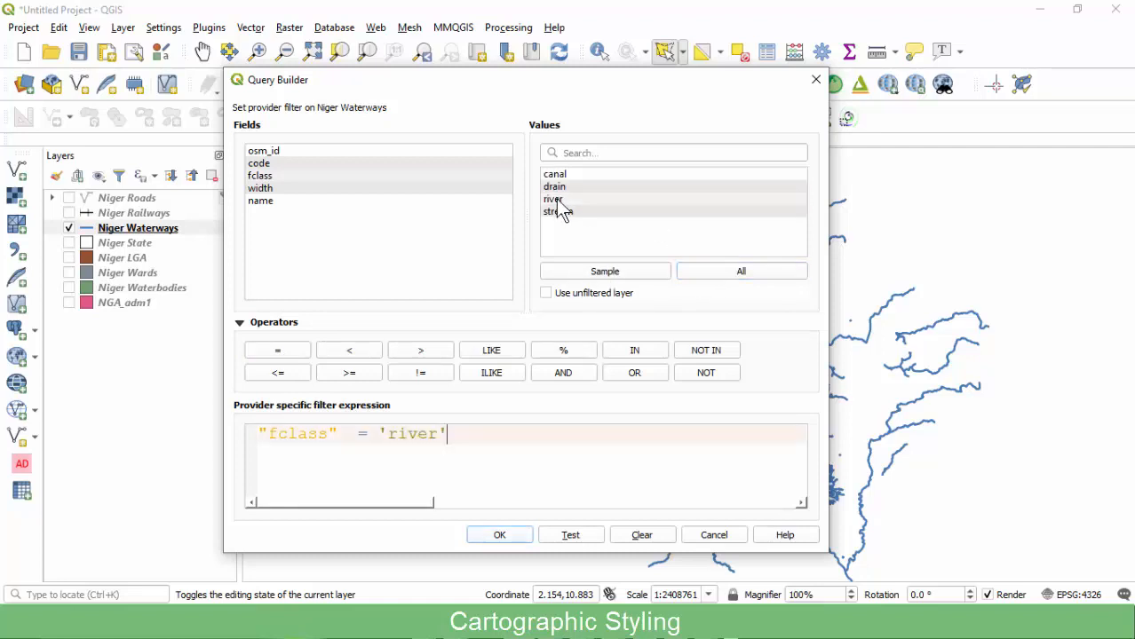
click(499, 536)
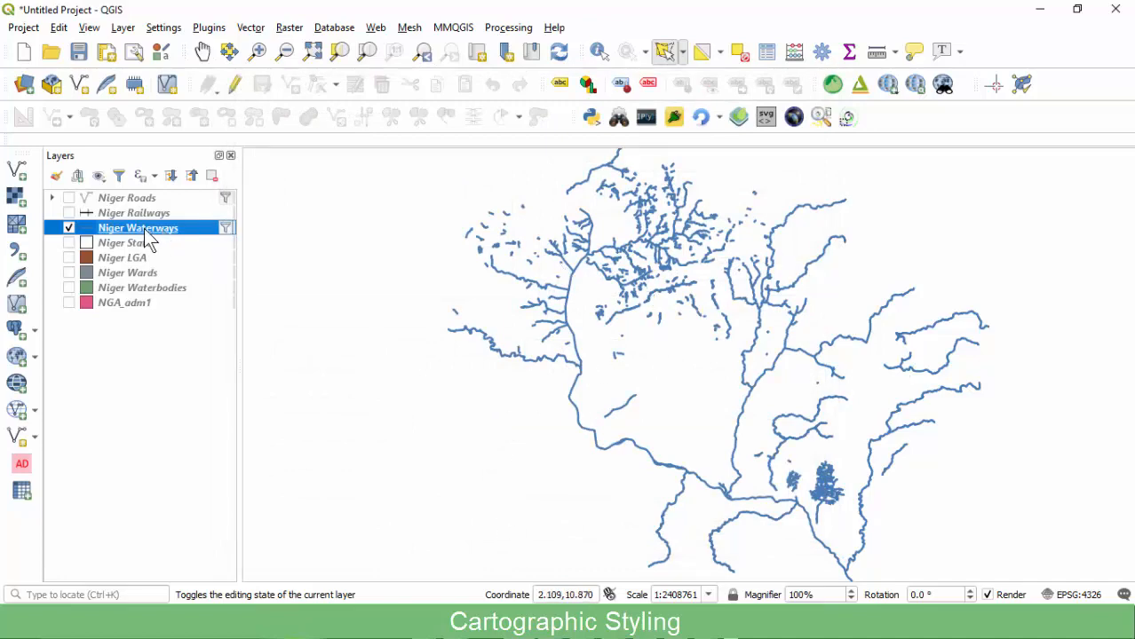
Inspect the filtered river features in the Niger Waterways attribute table.
right_click(148, 235)
click(175, 409)
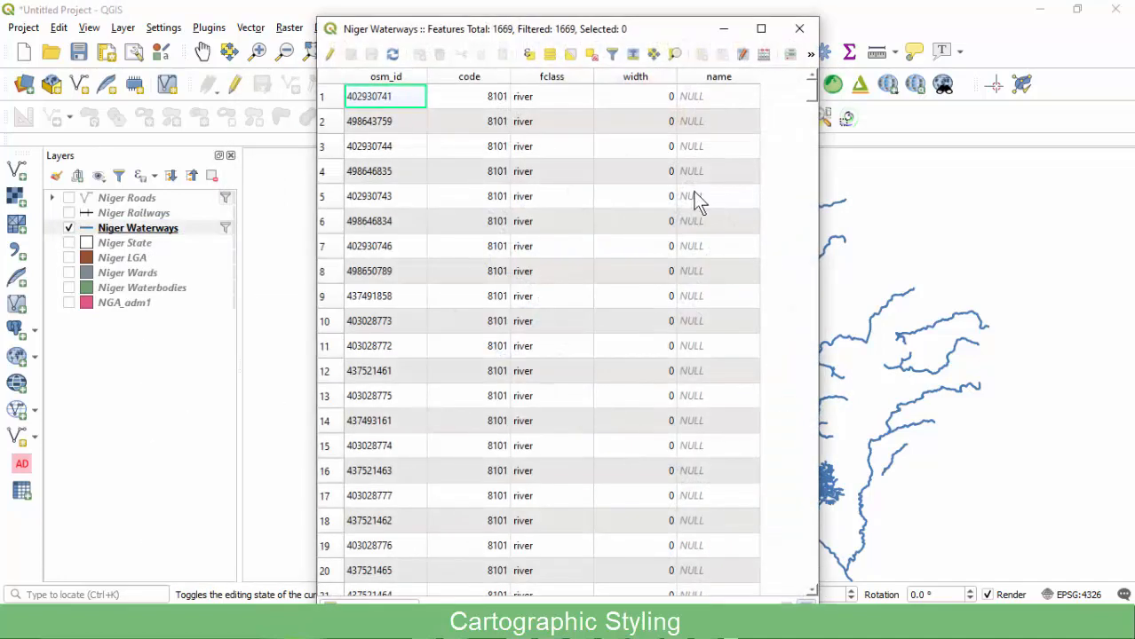
scroll(532, 240, down, 20)
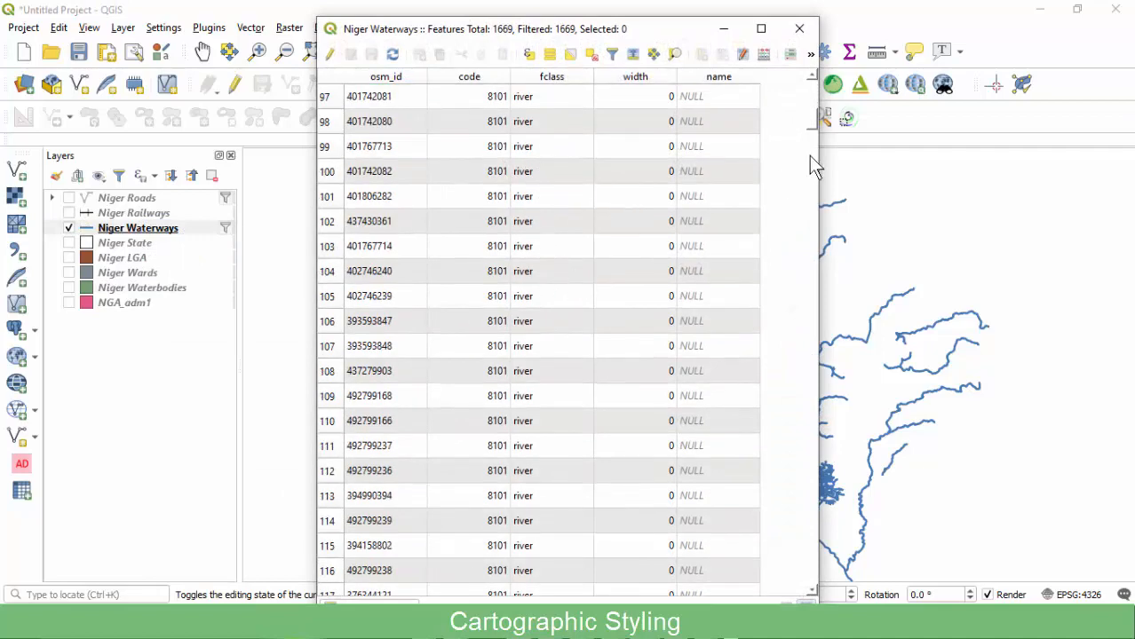
drag(810, 122, 783, 71)
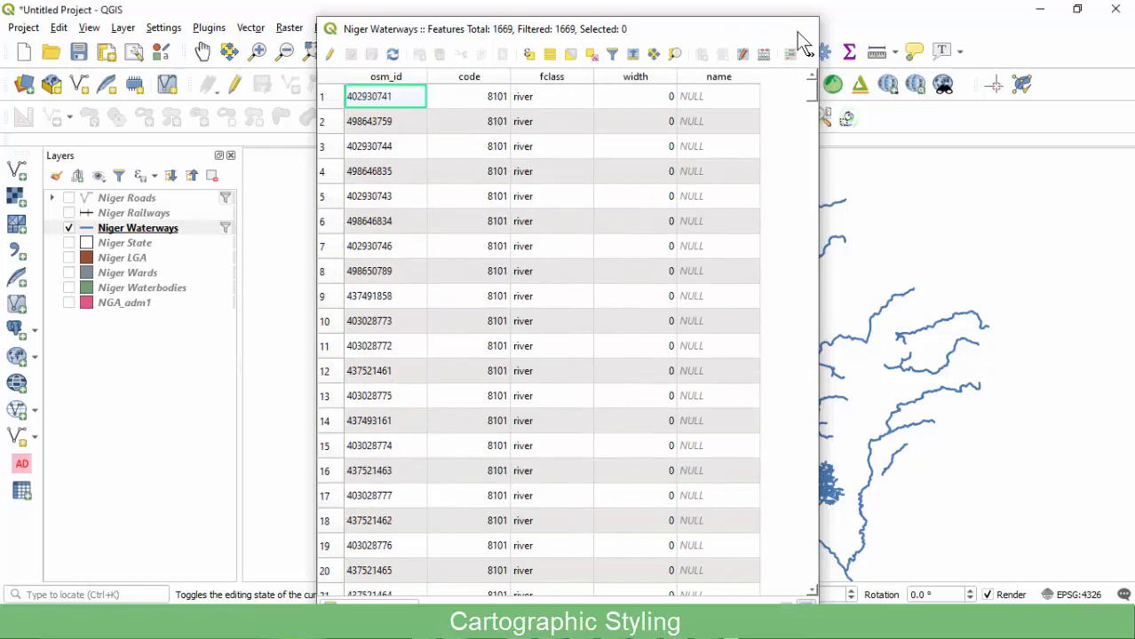
click(799, 29)
Reopen the Niger Waterways filter and change the matched fclass value to 'stream'.
right_click(137, 225)
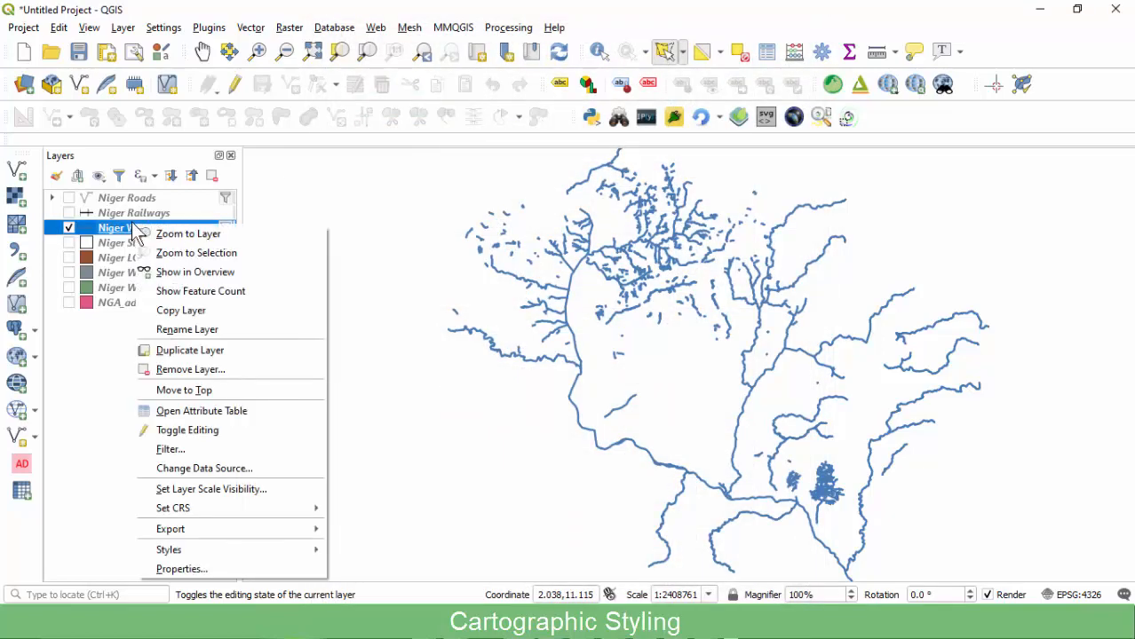
click(133, 229)
click(225, 228)
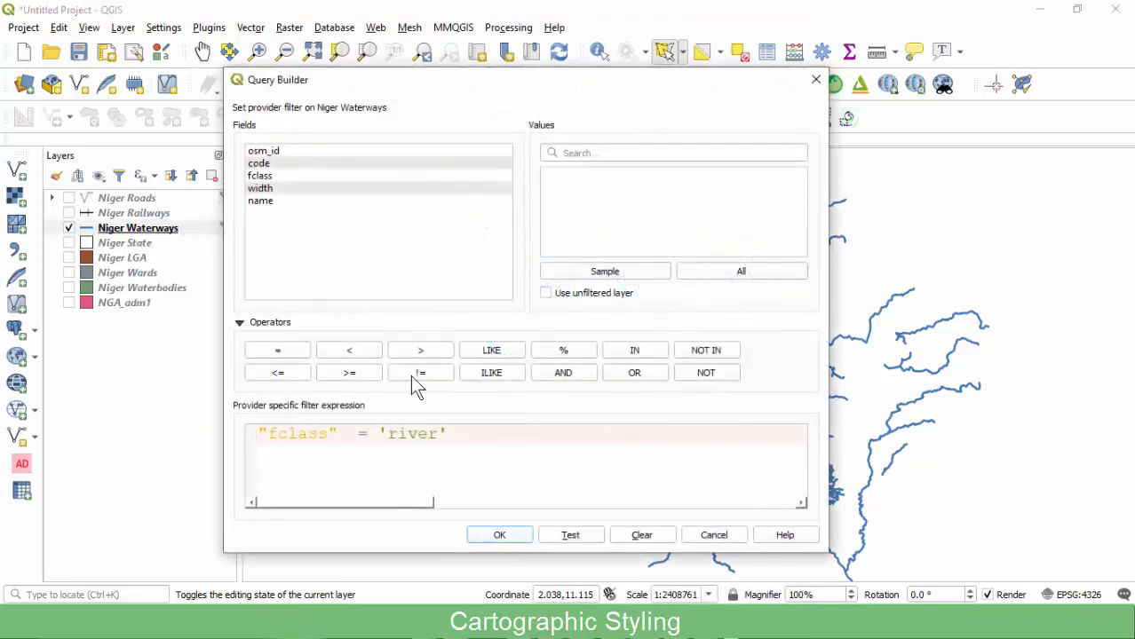
double_click(421, 435)
drag(450, 434, 388, 433)
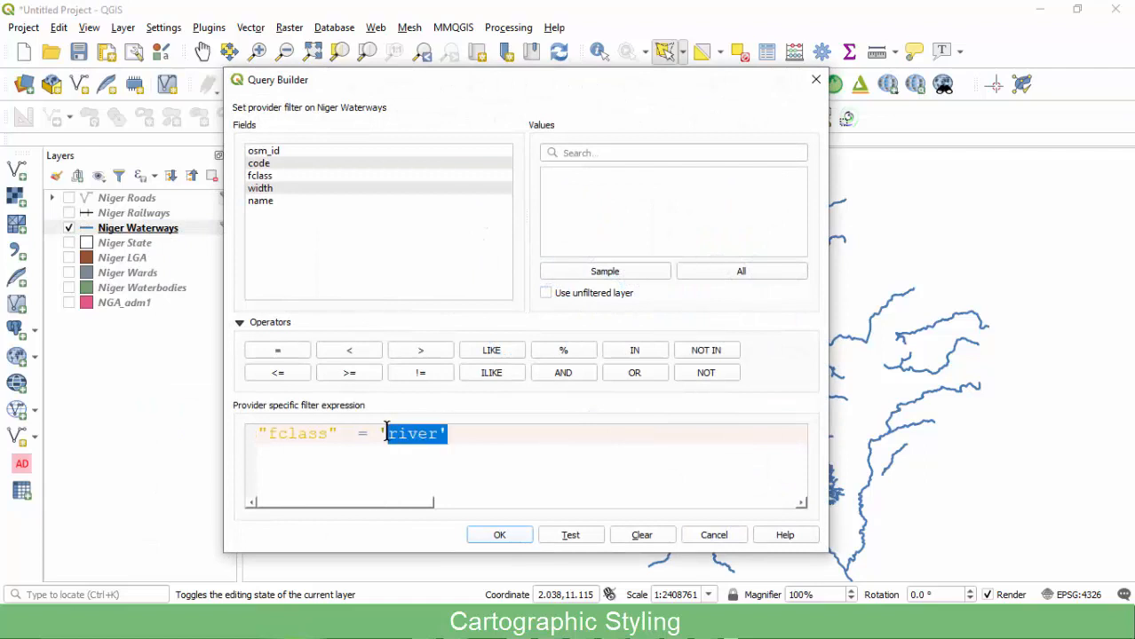
click(277, 178)
click(738, 274)
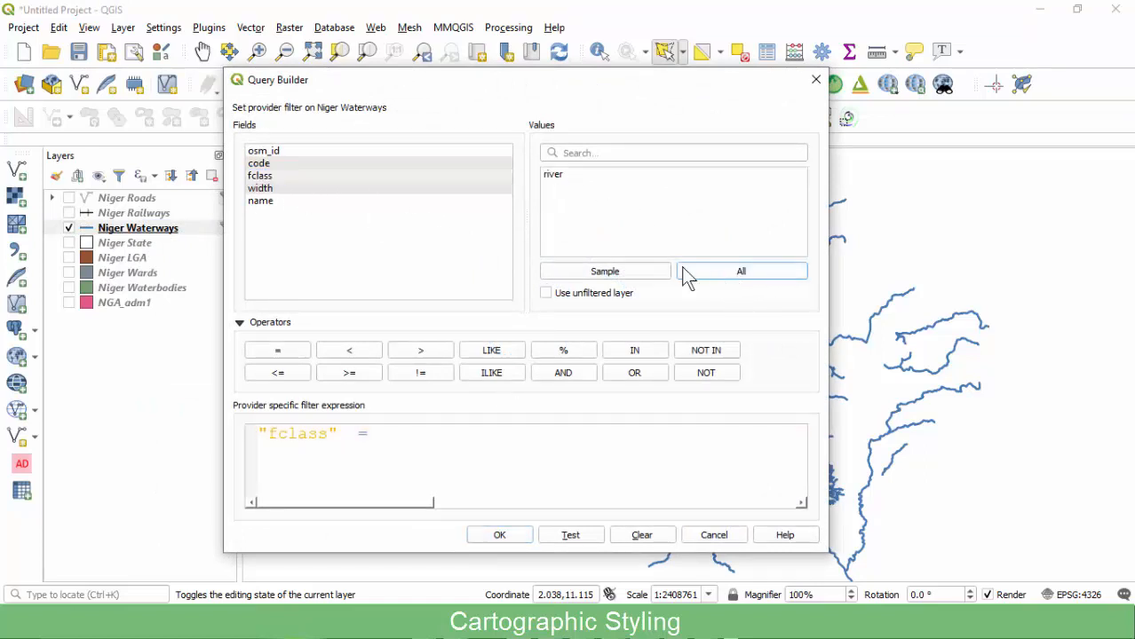
drag(396, 445, 230, 437)
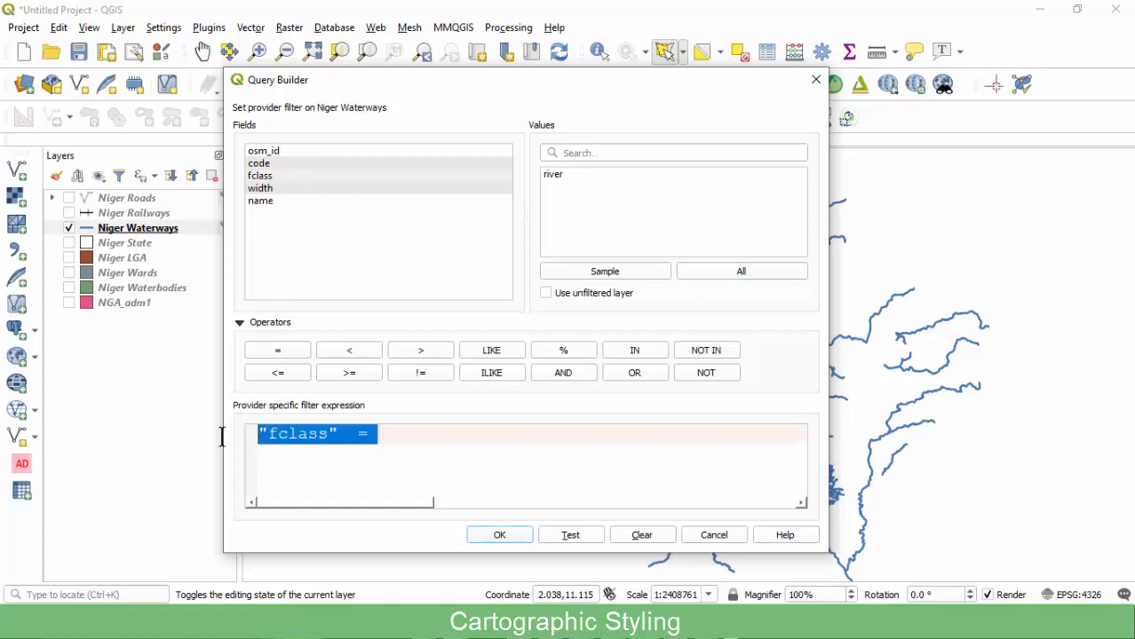
click(396, 433)
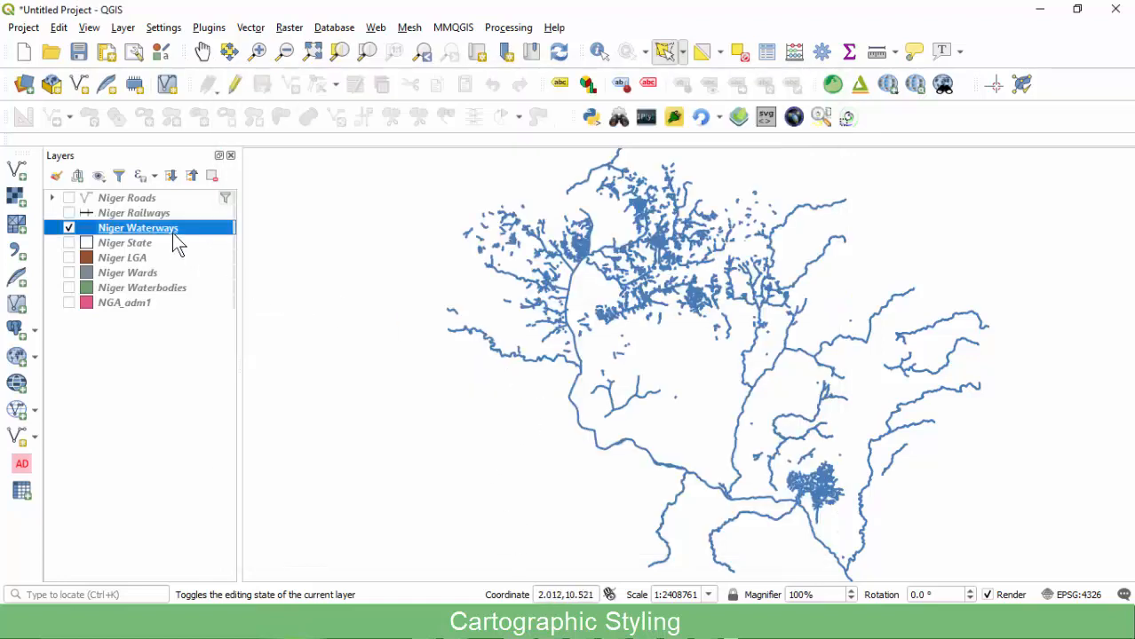
Review the Niger Waterways attribute table records.
right_click(173, 230)
key(Escape)
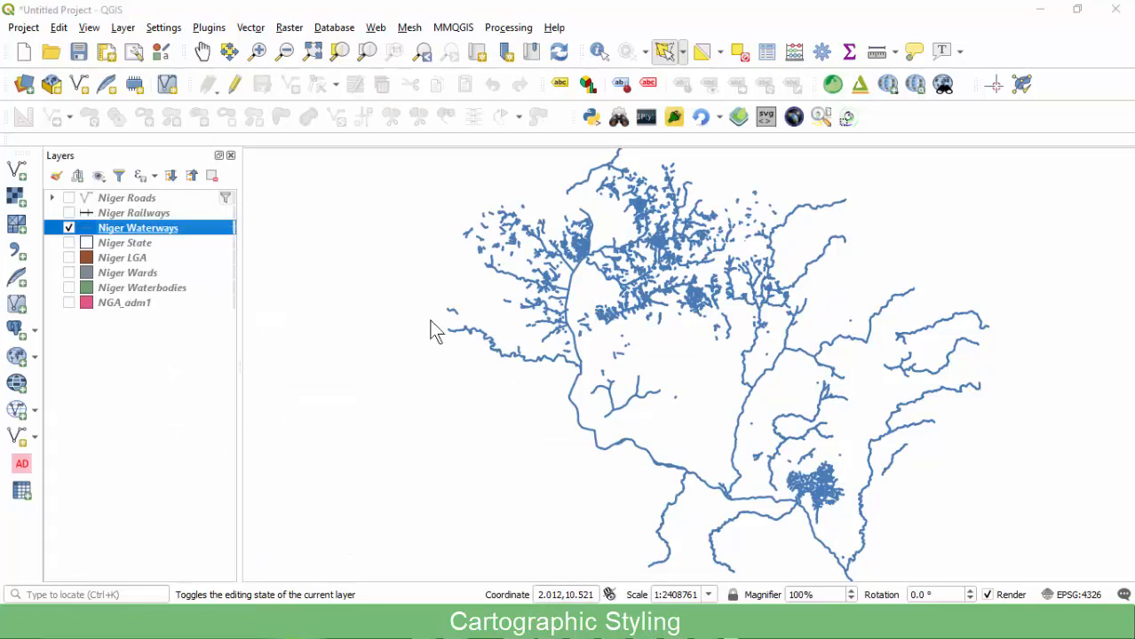
scroll(546, 239, down, 6)
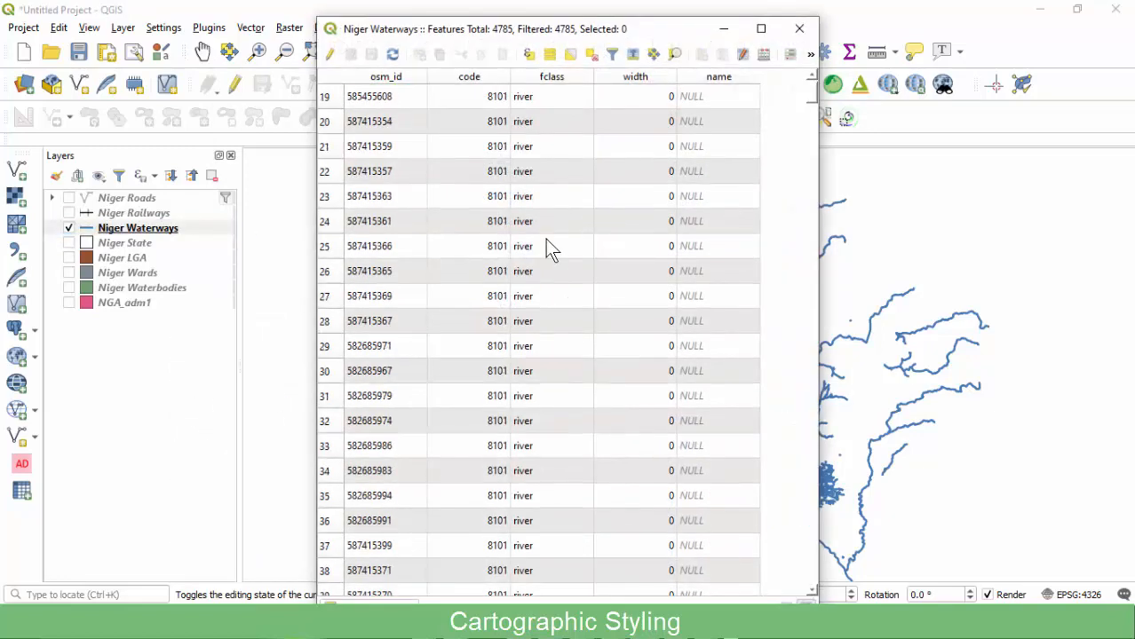
scroll(545, 239, up, 3)
click(799, 28)
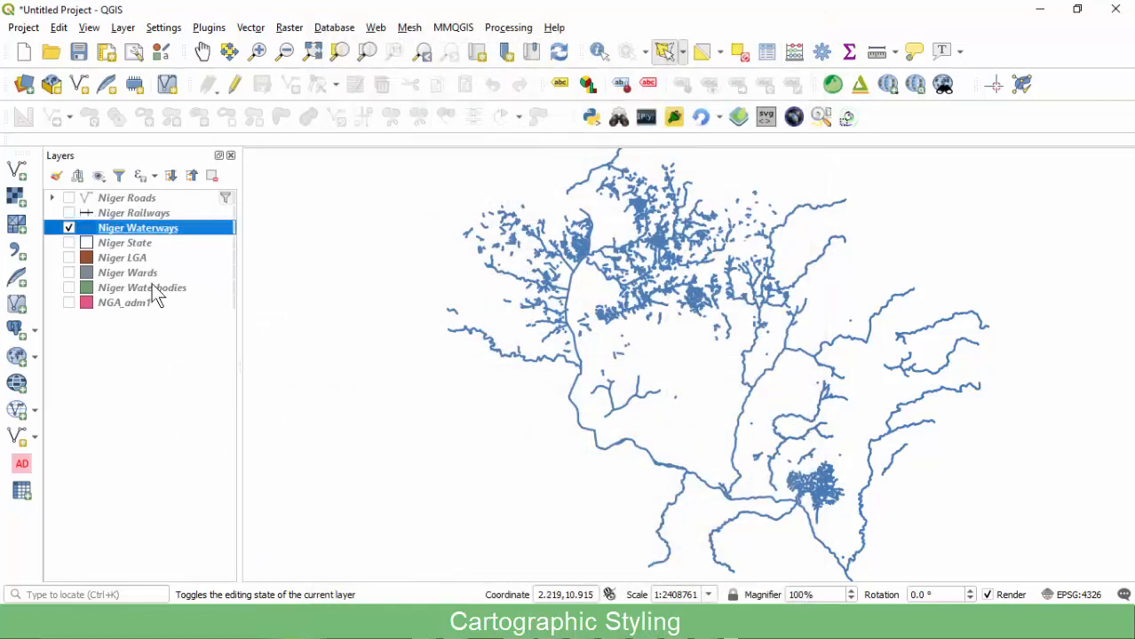
Test Niger Waterways filters for fclass 'canal' and then 'drain'.
right_click(163, 230)
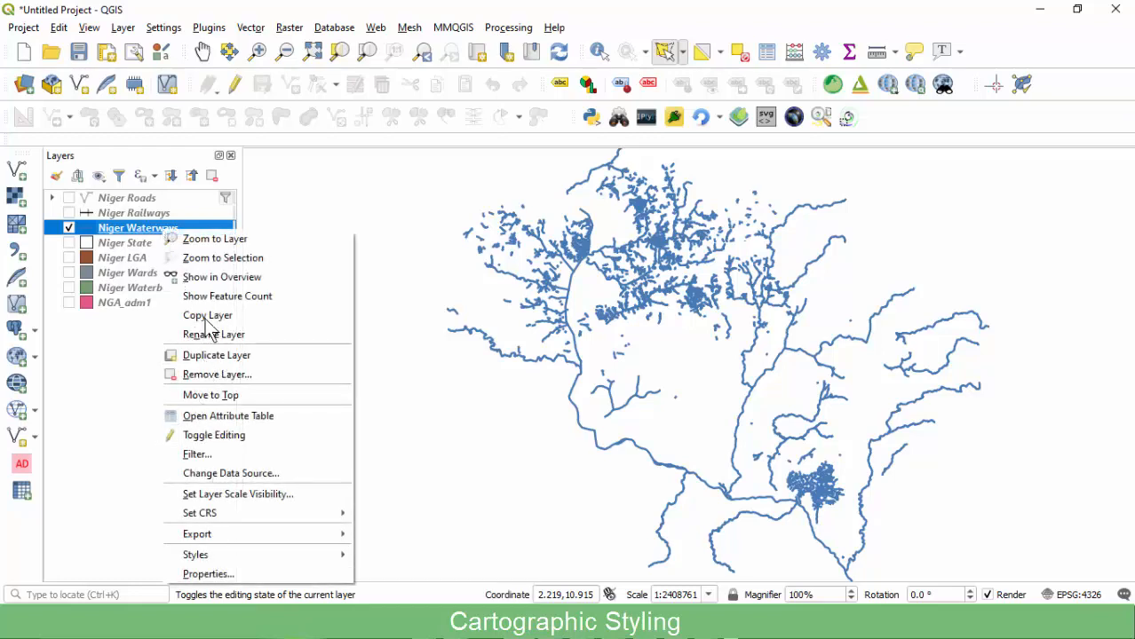
click(203, 451)
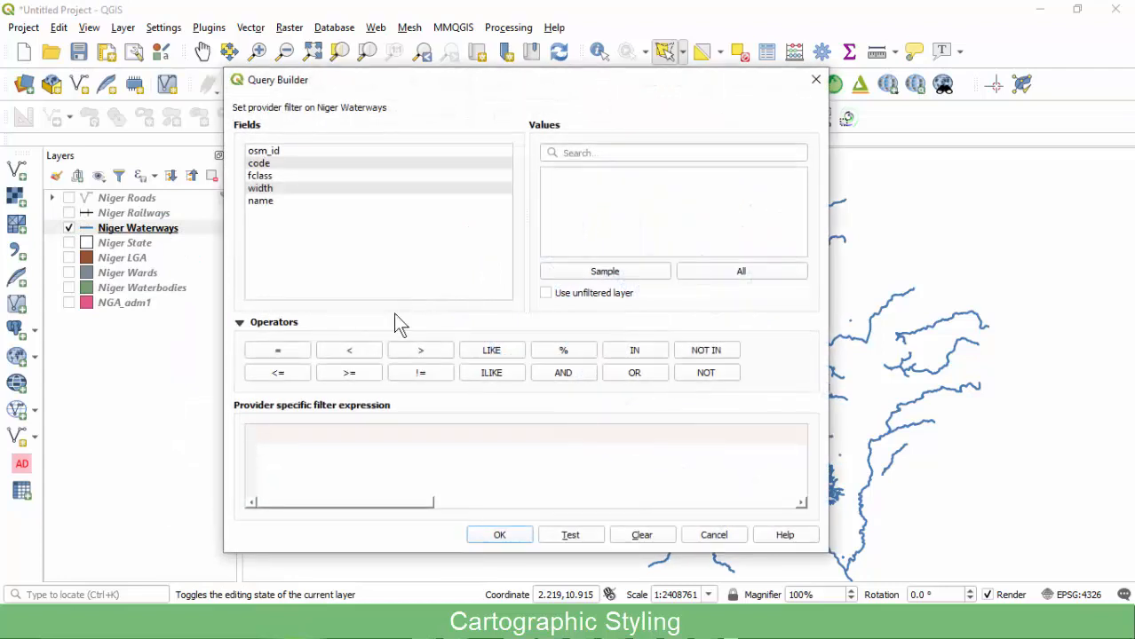
text("fclass"  = 'stream')
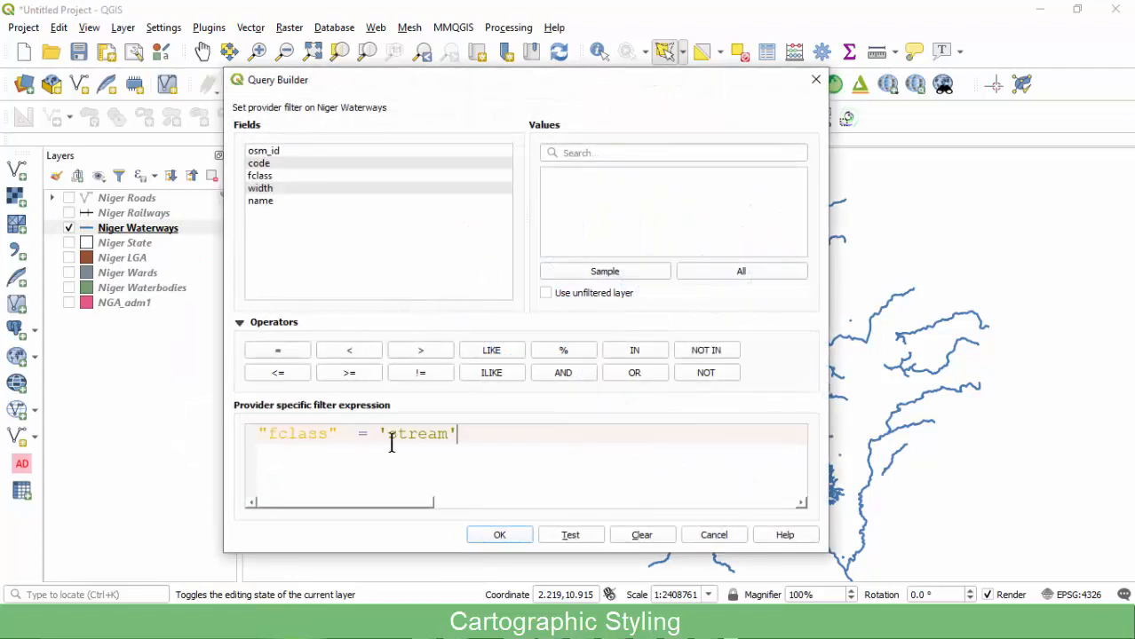
text(canal)
click(499, 536)
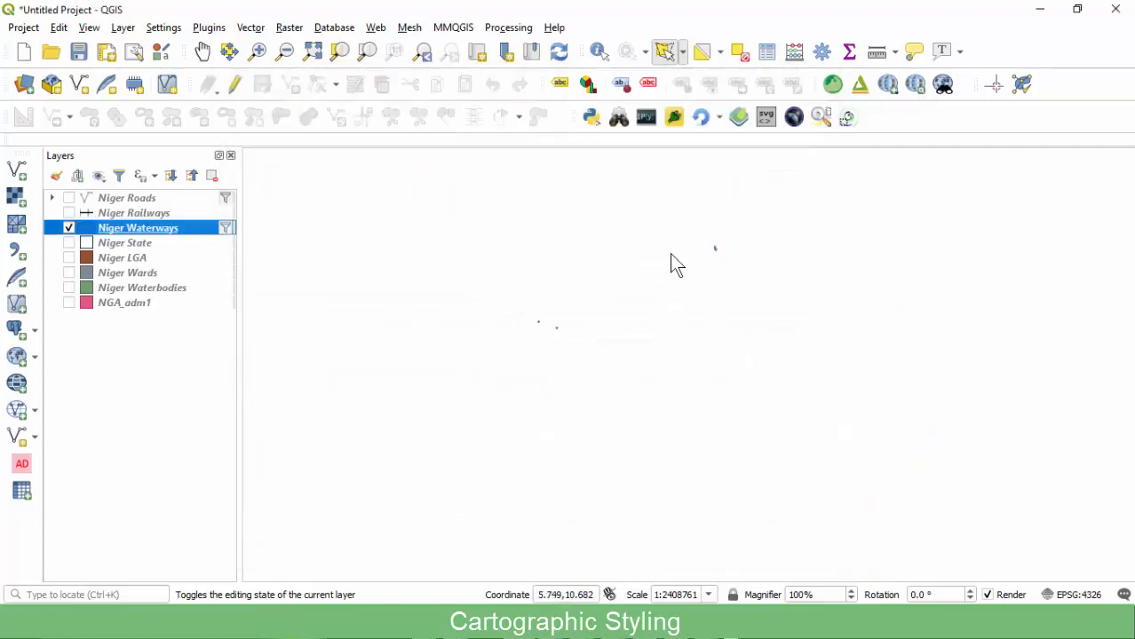
click(225, 228)
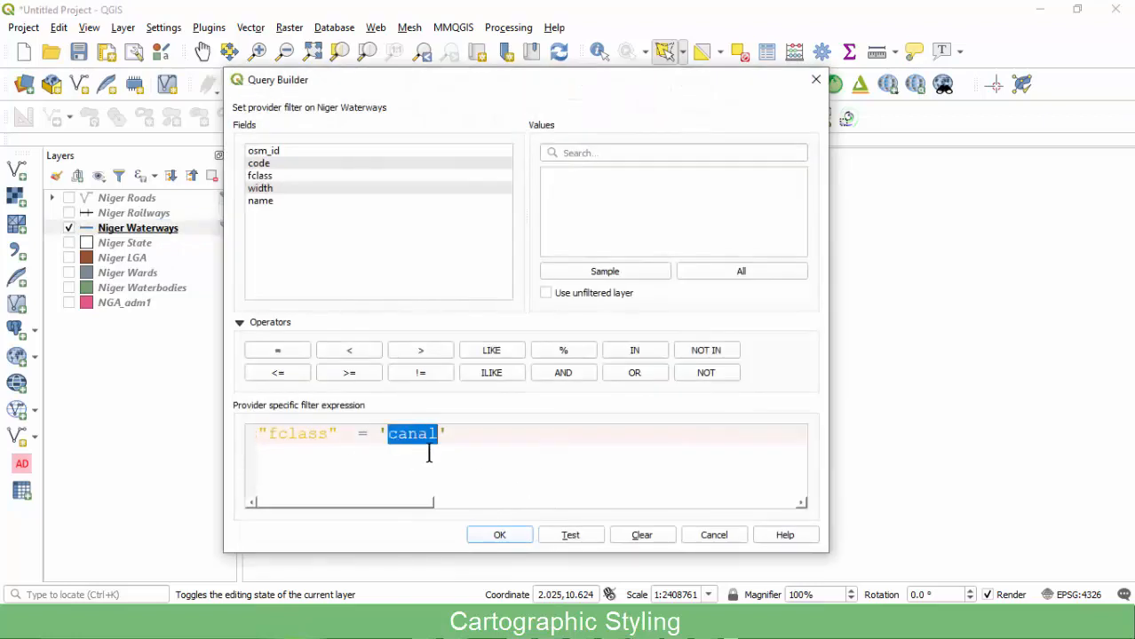
text(drai)
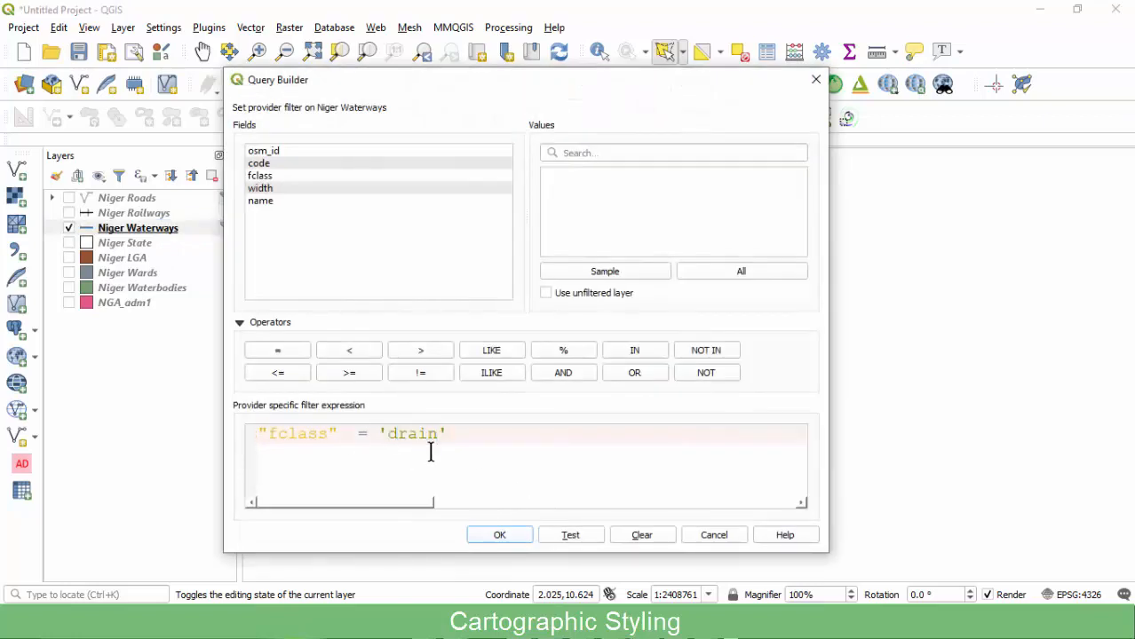
click(492, 536)
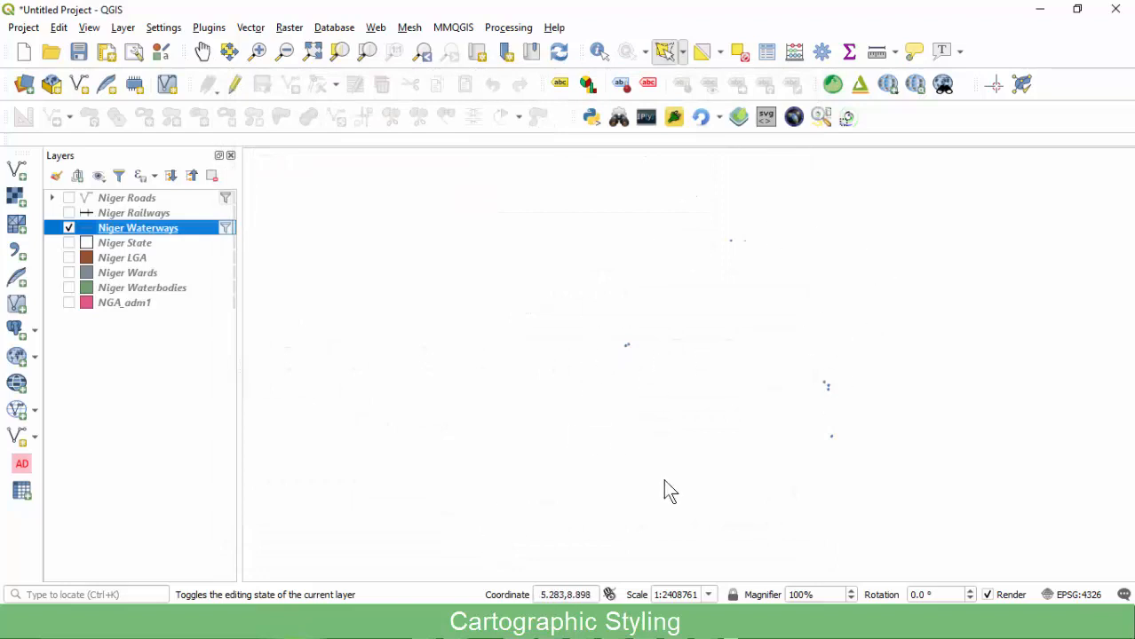
Settle on the "fclass" = 'river' filter and put the layer into editing mode.
click(229, 231)
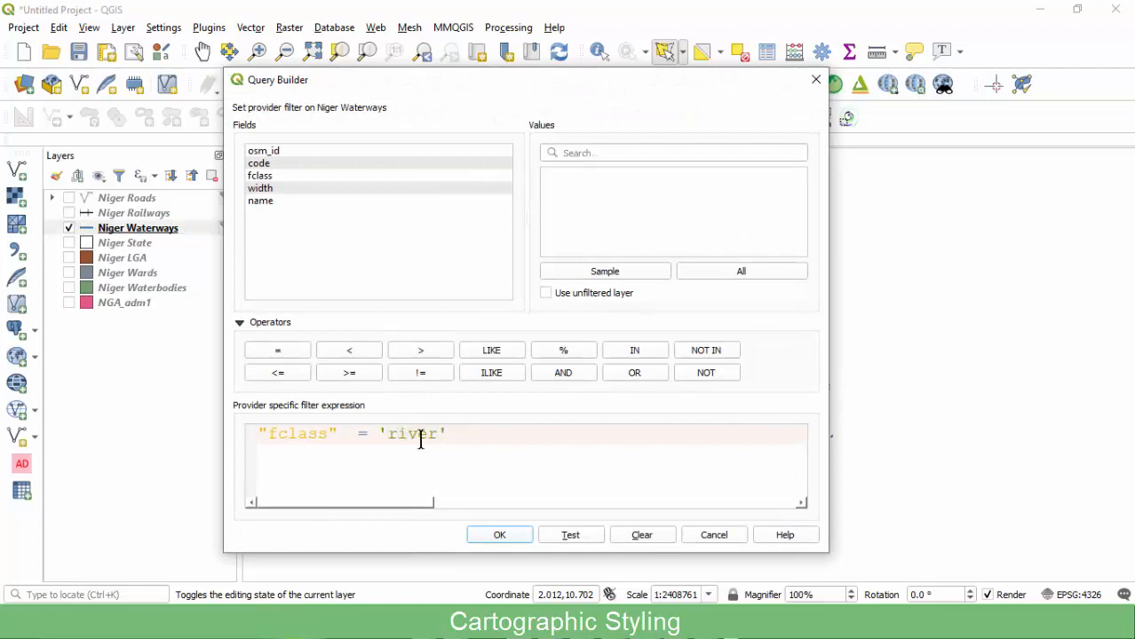
click(499, 536)
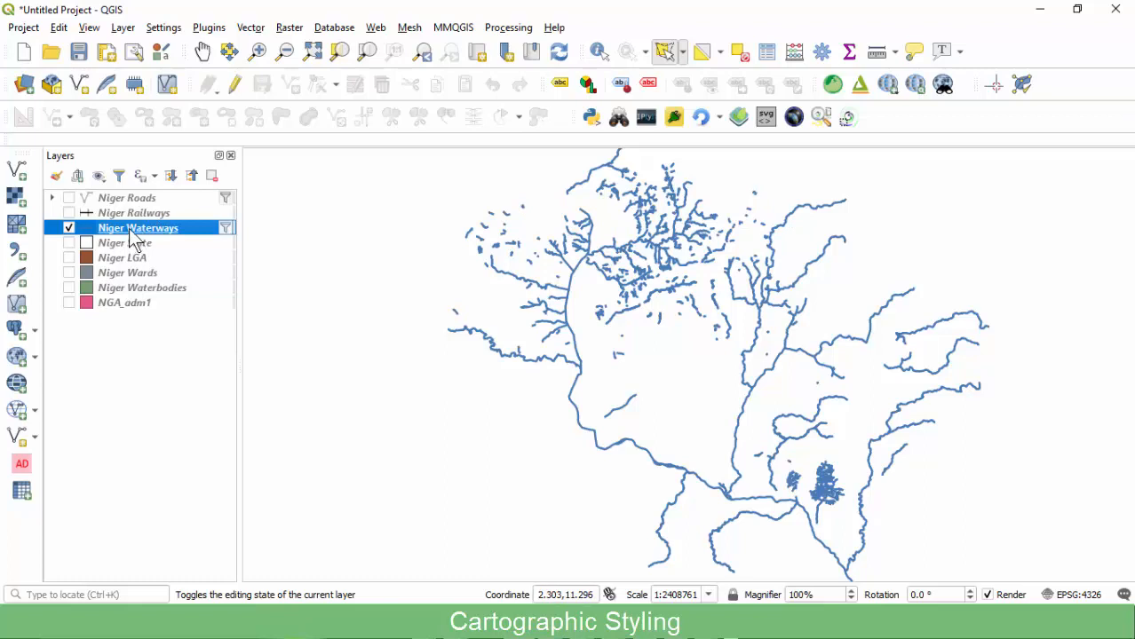
click(235, 86)
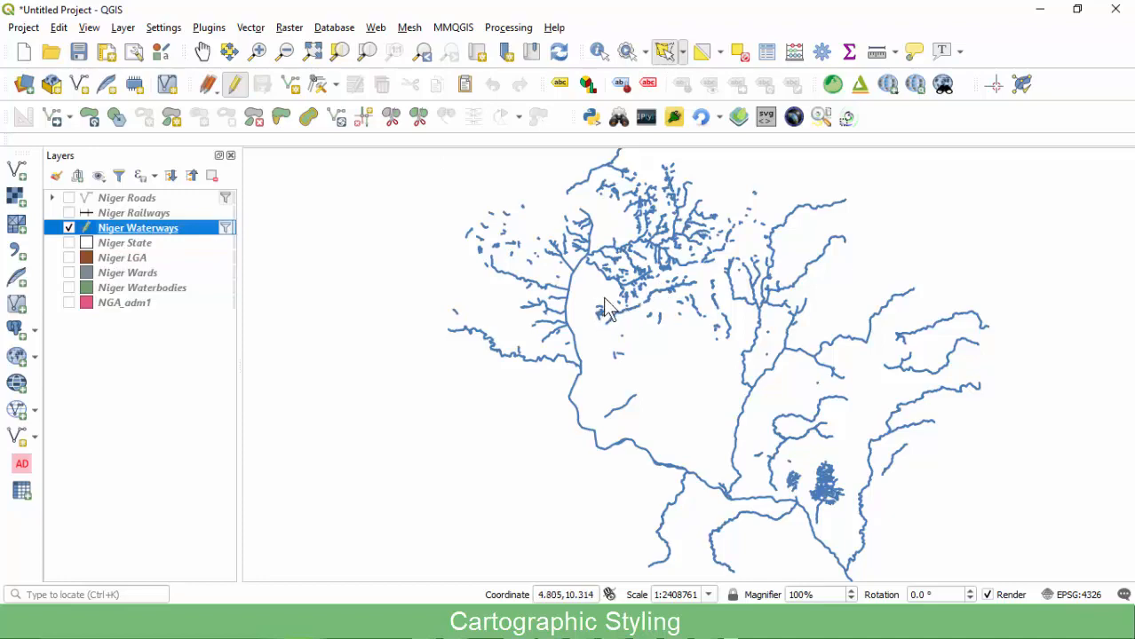
scroll(634, 242, up, 3)
scroll(772, 213, up, 3)
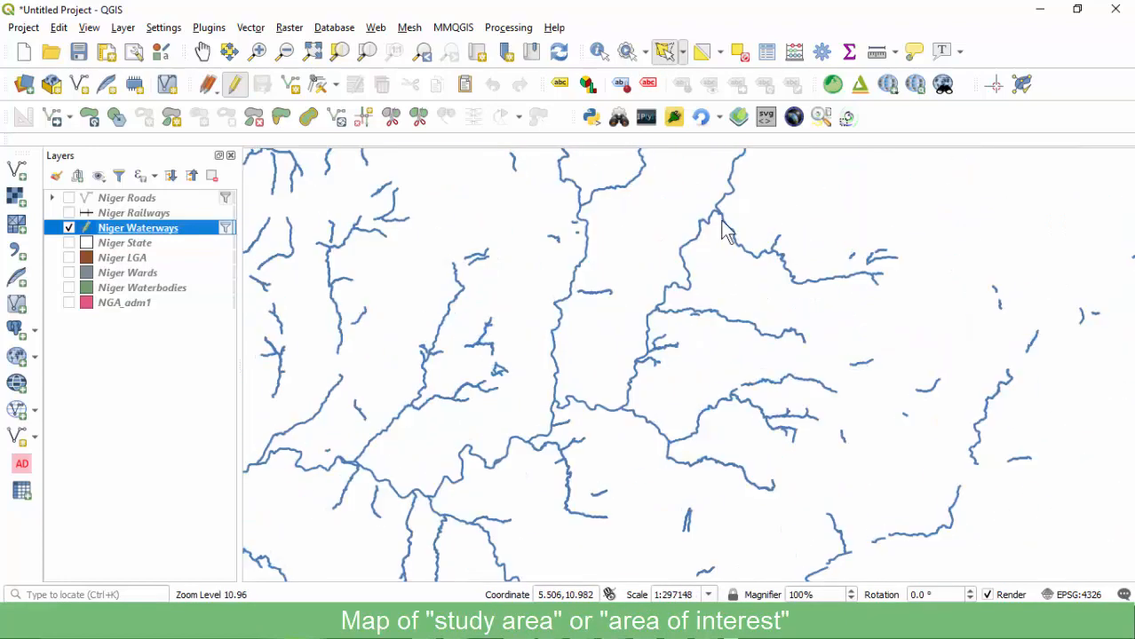
scroll(772, 218, down, 4)
scroll(679, 246, up, 3)
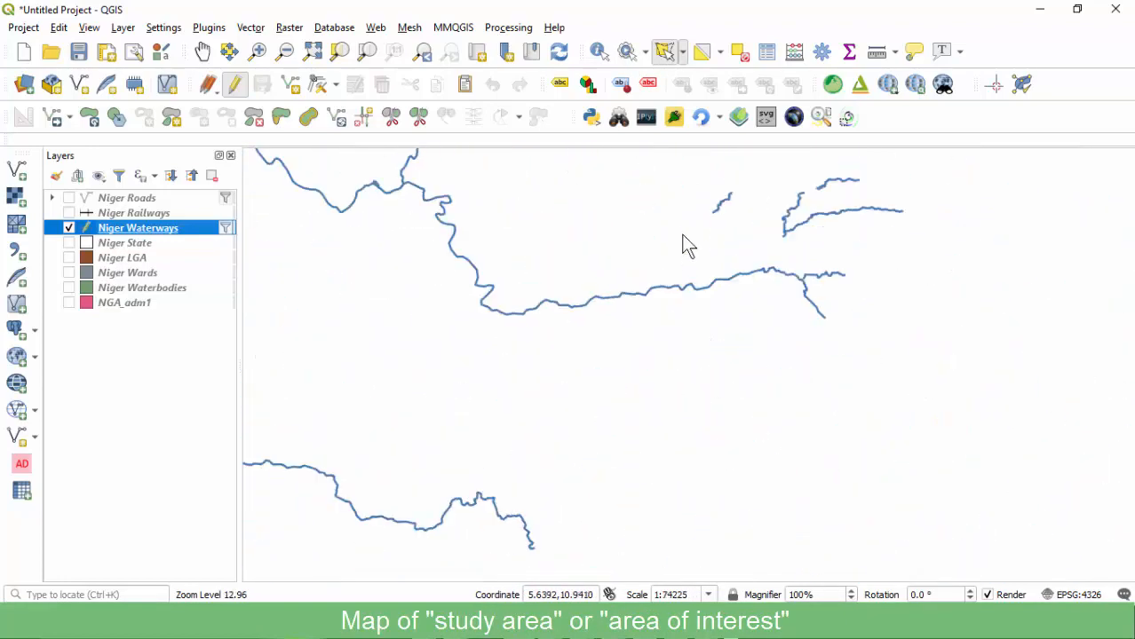
scroll(684, 240, down, 3)
scroll(662, 239, down, 2)
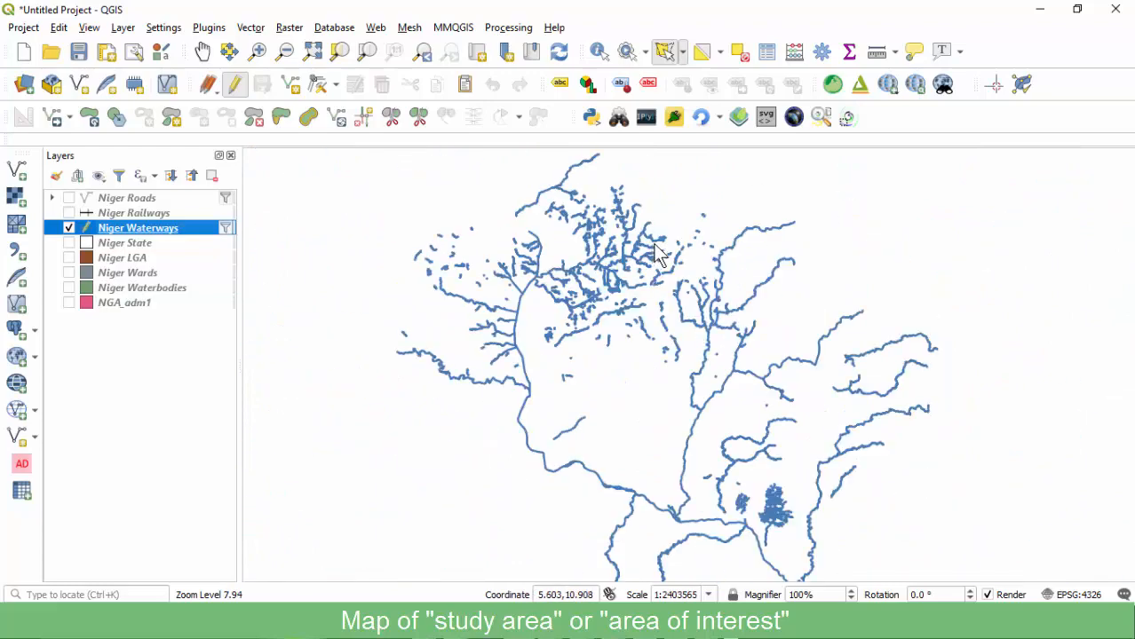
scroll(622, 267, up, 3)
scroll(573, 257, up, 2)
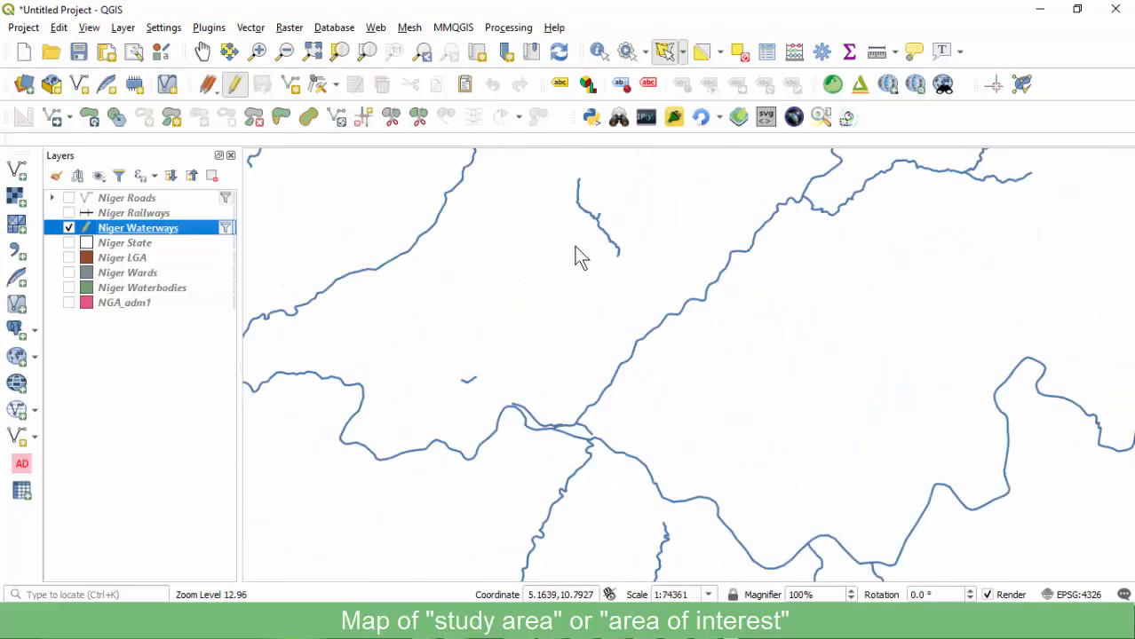
scroll(608, 266, down, 5)
scroll(395, 255, up, 3)
scroll(378, 247, down, 2)
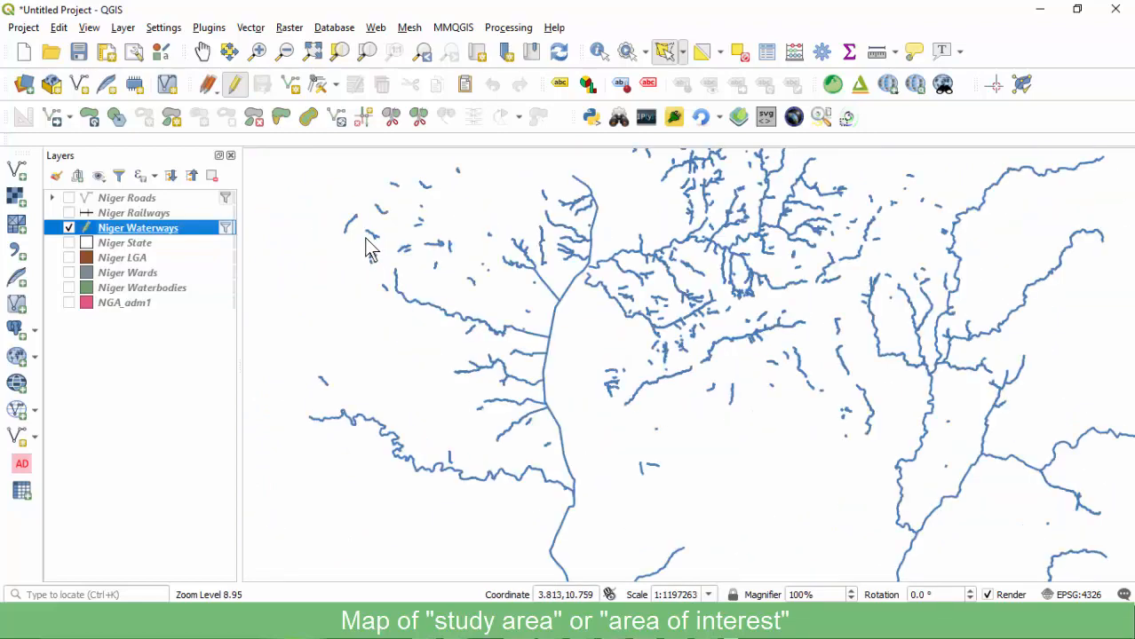
scroll(371, 248, down, 3)
scroll(462, 286, up, 2)
scroll(523, 376, up, 3)
scroll(600, 299, down, 1)
scroll(612, 298, up, 2)
scroll(682, 302, down, 6)
scroll(682, 296, up, 5)
scroll(548, 247, down, 2)
scroll(548, 247, down, 1)
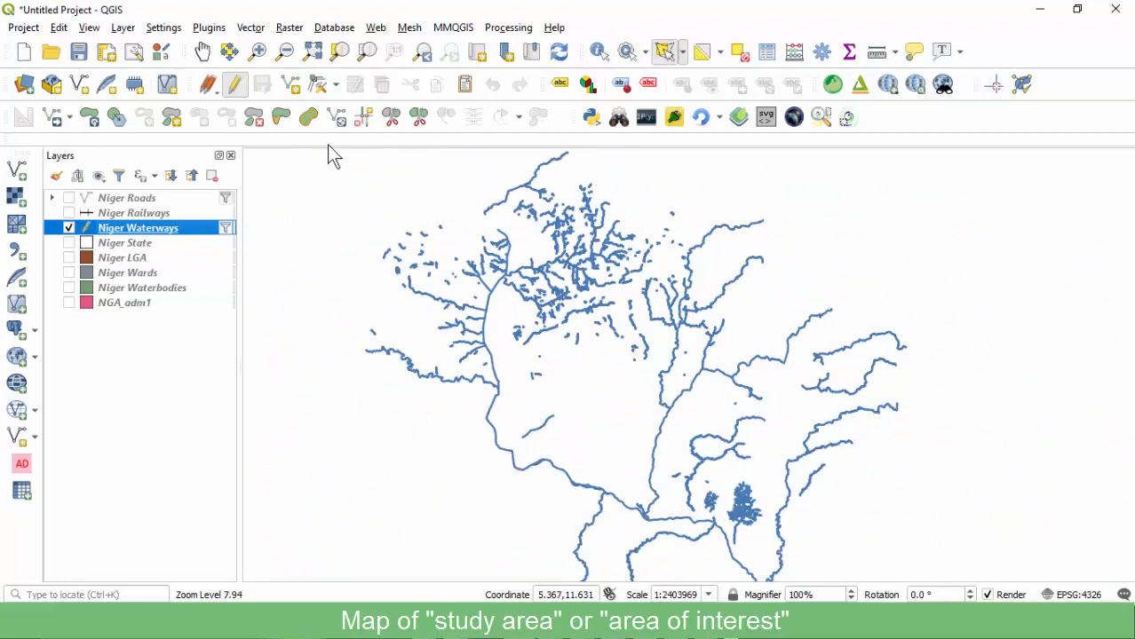
click(235, 84)
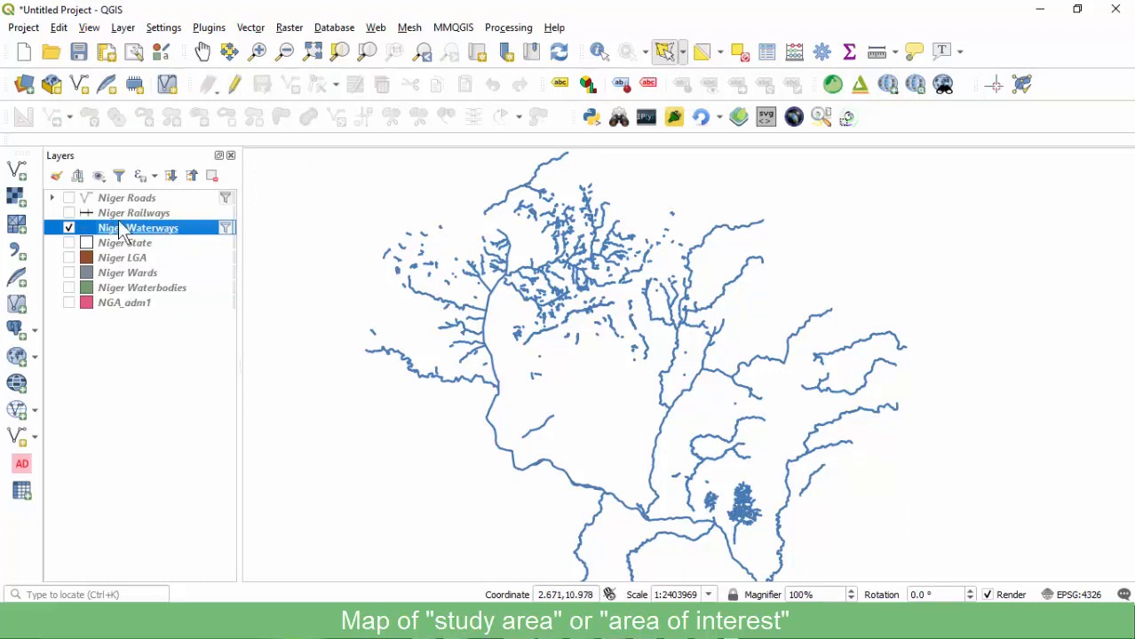
click(120, 245)
right_click(120, 245)
click(166, 254)
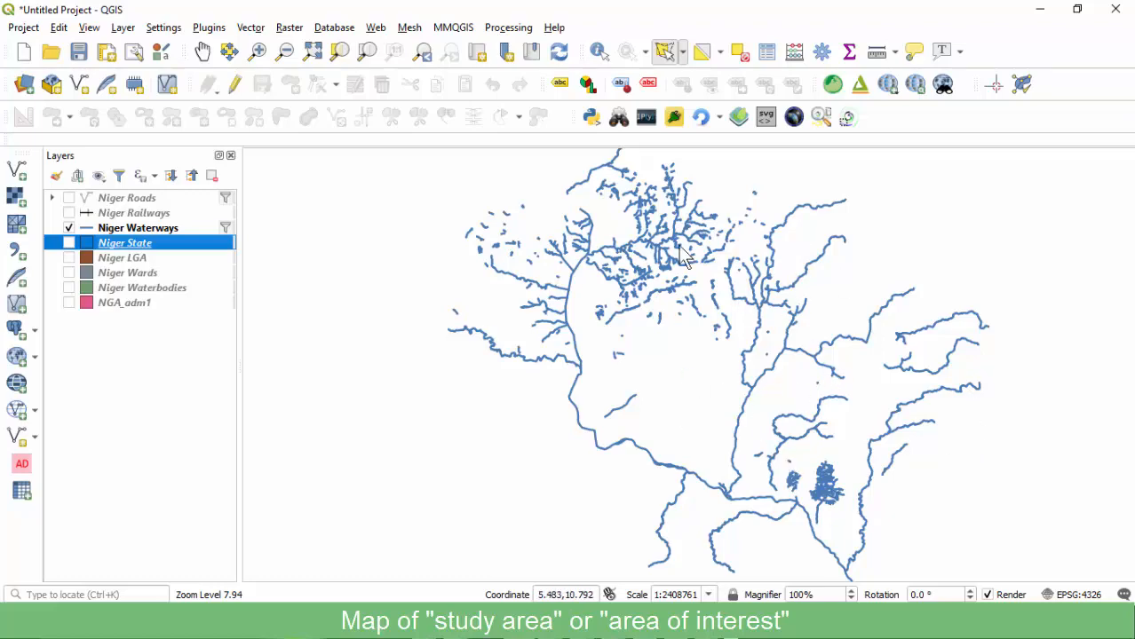
Lower the Niger Waterways stroke width by changing its last digit to 4, then hide the layer.
double_click(121, 228)
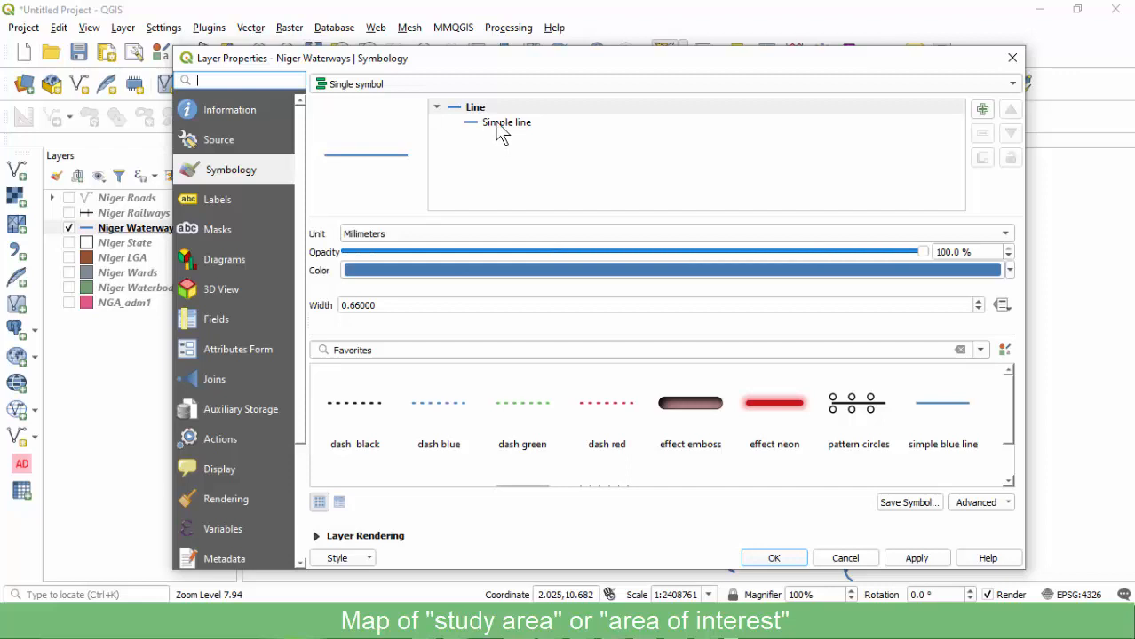
click(504, 123)
click(397, 297)
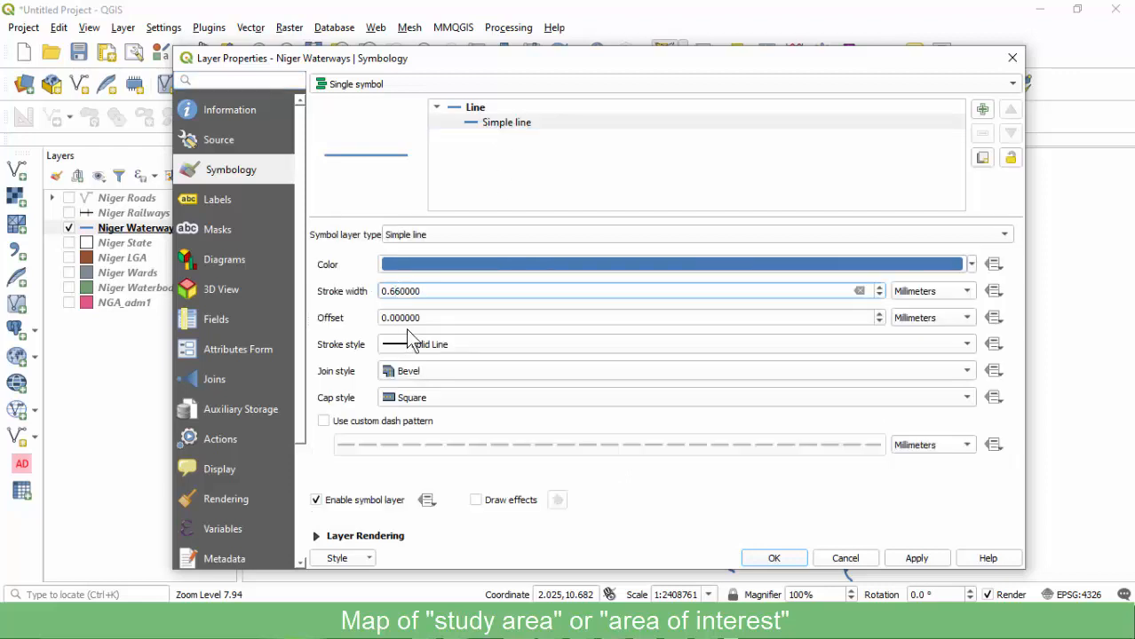
key(BackSpace)
text(4)
click(916, 559)
click(773, 559)
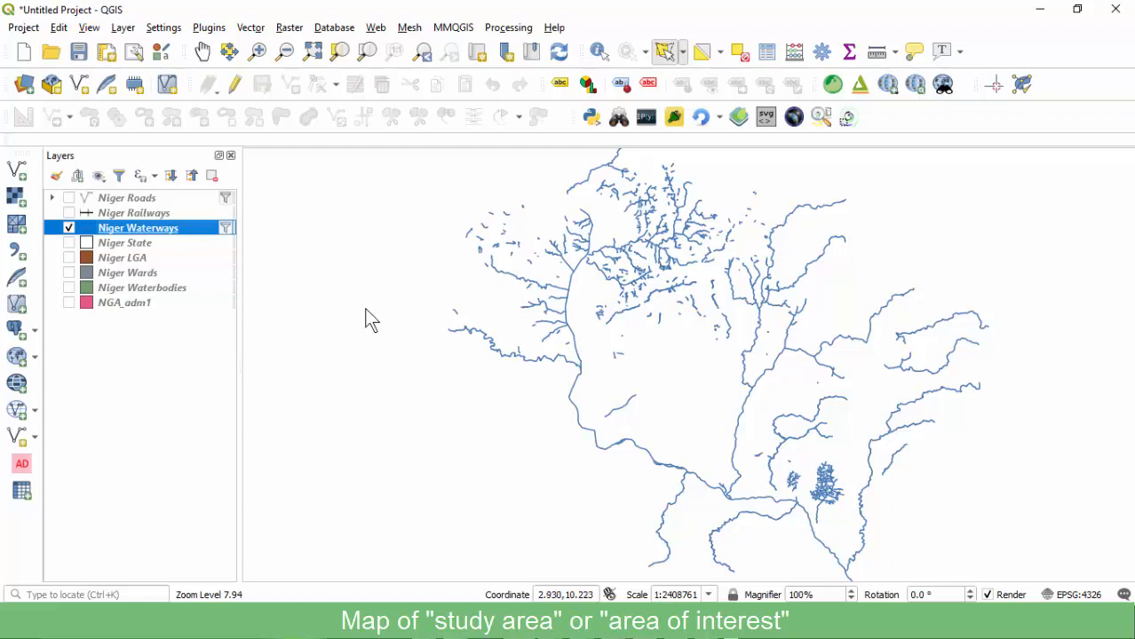
click(69, 228)
Show Niger State and set its outline stroke width to 1.2 mm.
click(68, 243)
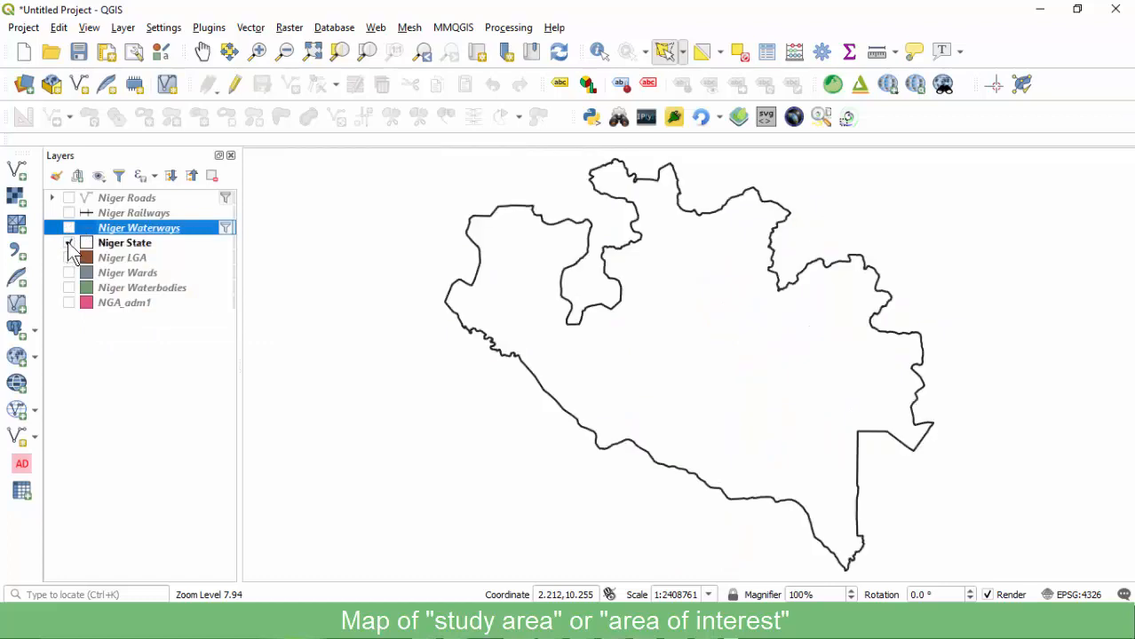
click(125, 245)
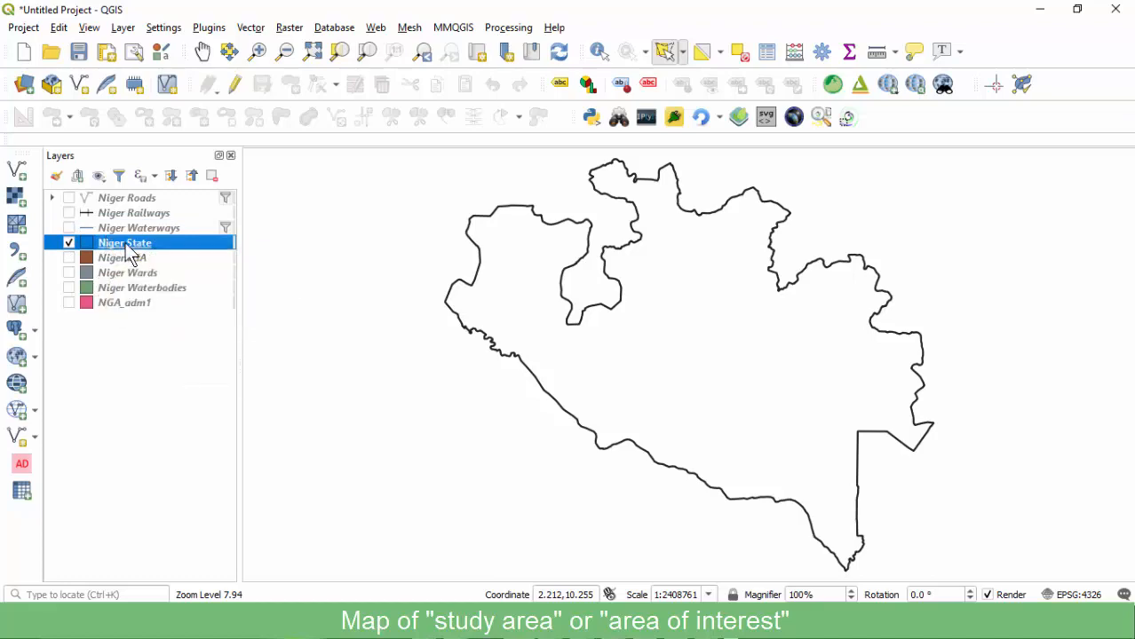
double_click(127, 248)
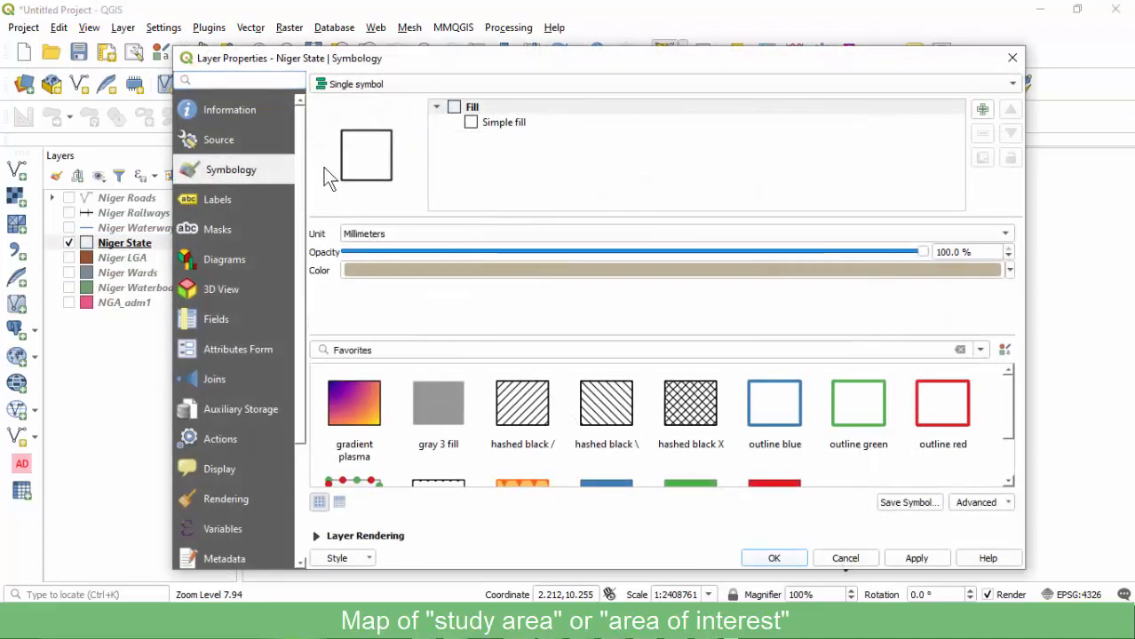
click(489, 125)
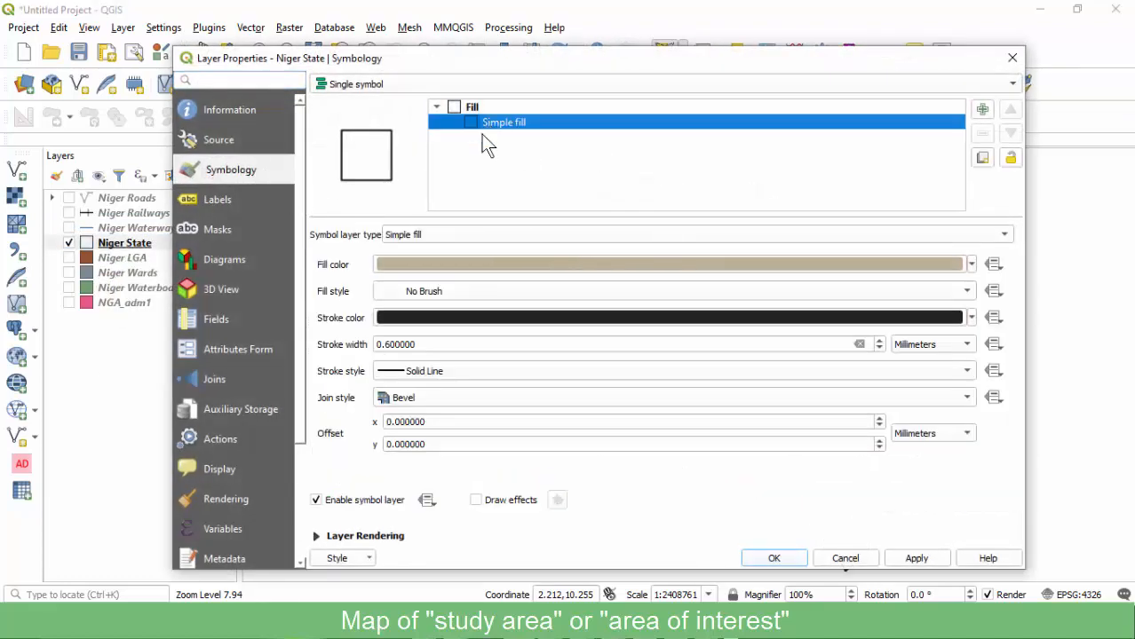
click(379, 344)
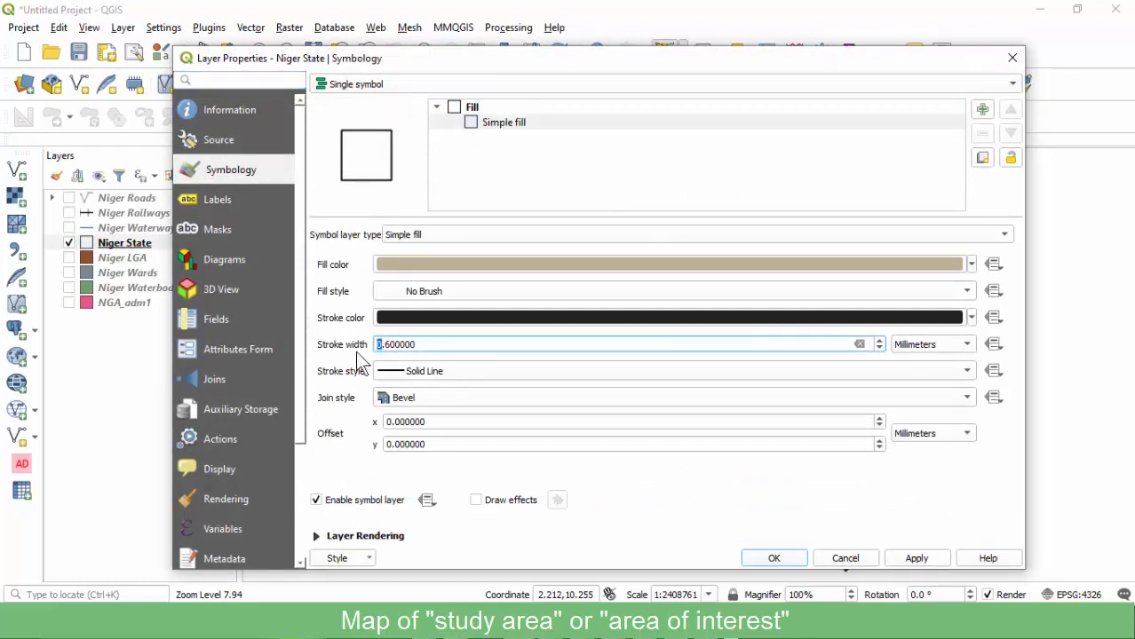
text(1)
key(Delete)
text(2)
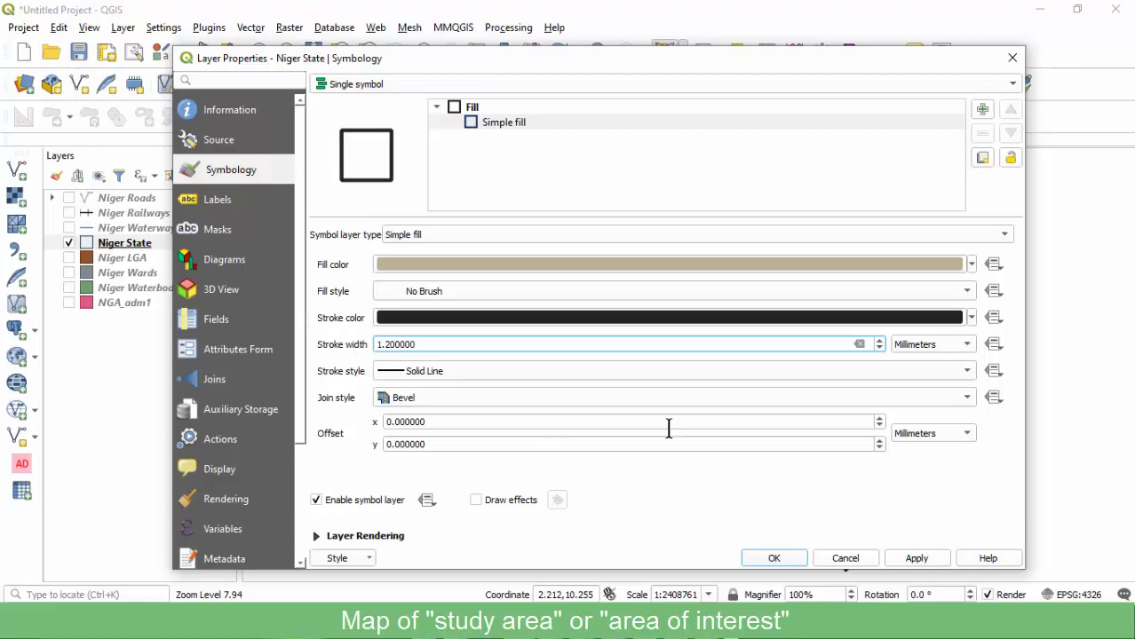
click(910, 560)
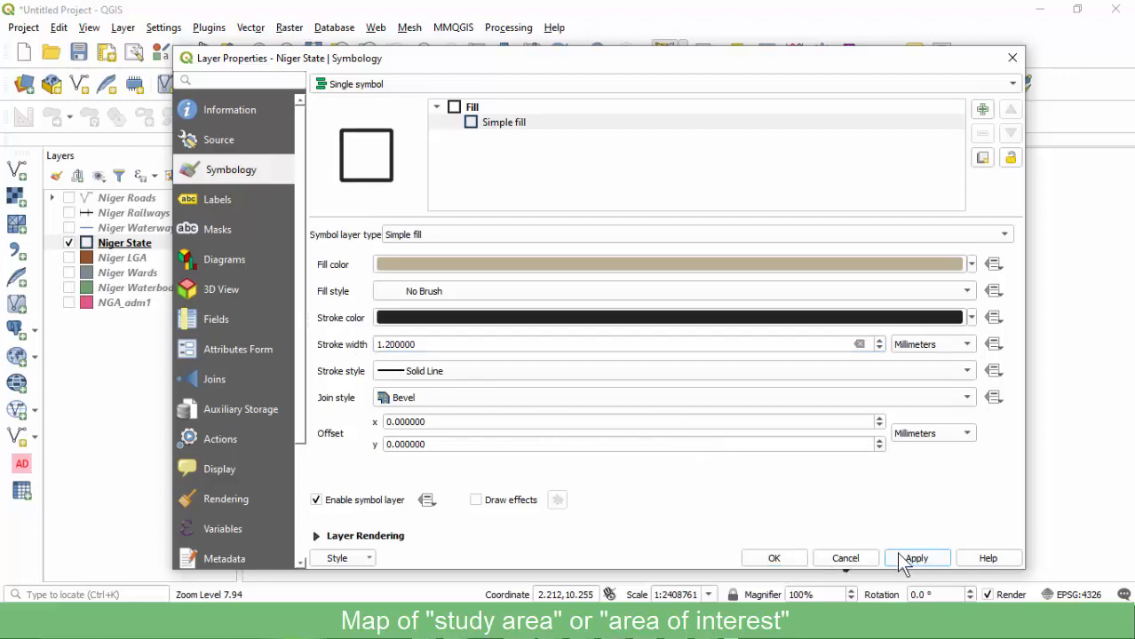
drag(723, 67, 650, 38)
Change the Niger State outline colour to orange-red (#f74301) and close the properties.
click(449, 287)
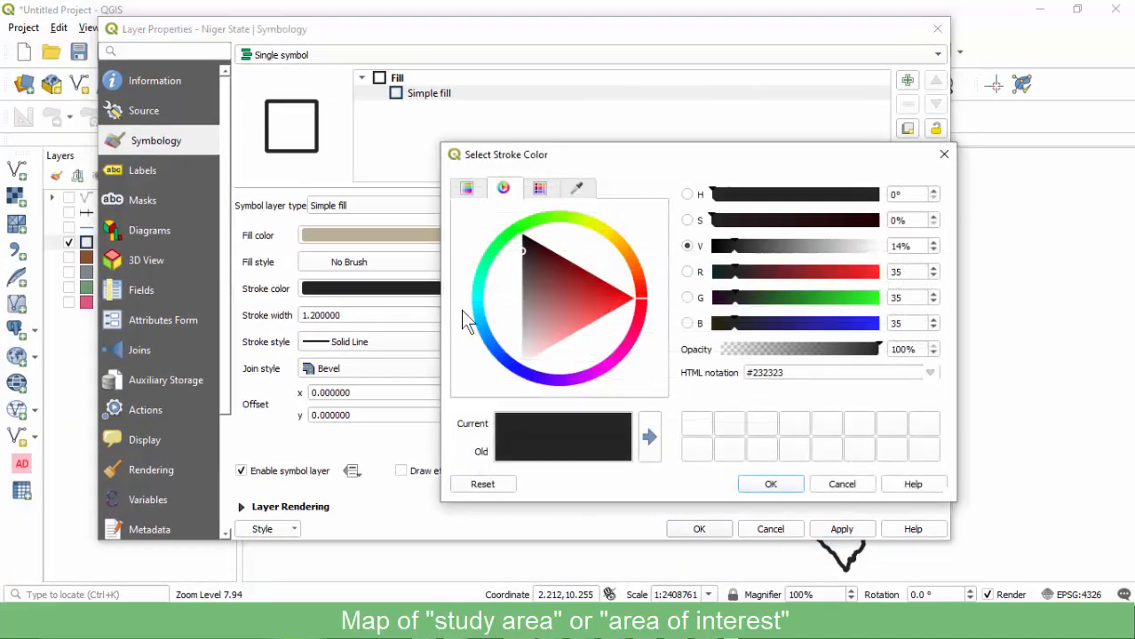
mouse_move(635, 281)
mouse_down()
mouse_move(615, 284)
mouse_move(632, 262)
mouse_move(627, 277)
mouse_up()
click(619, 274)
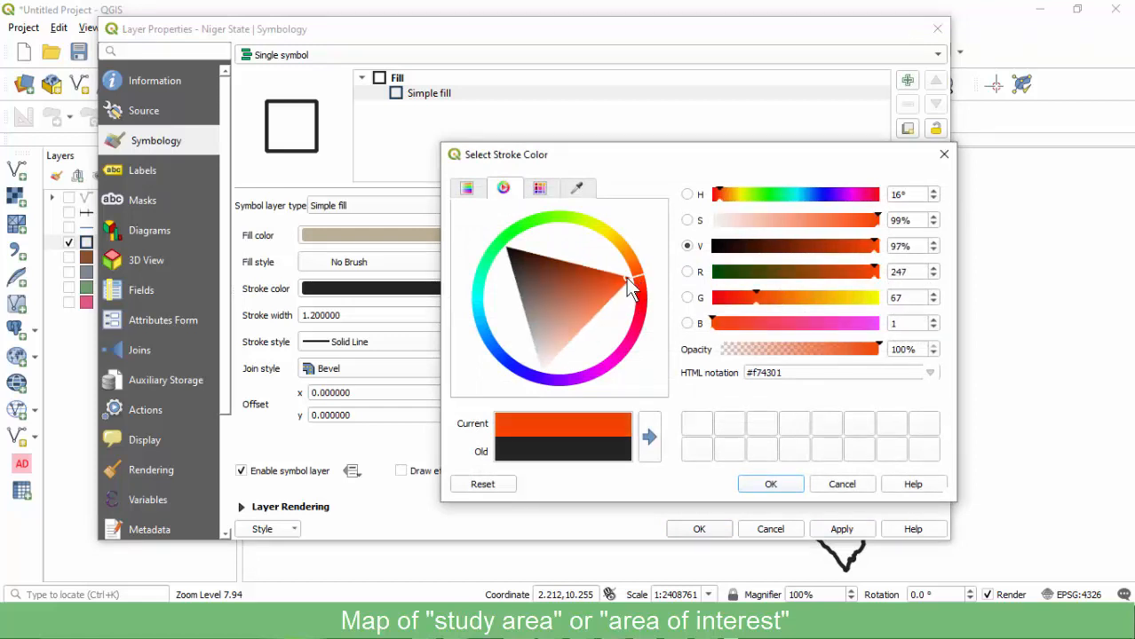
click(770, 485)
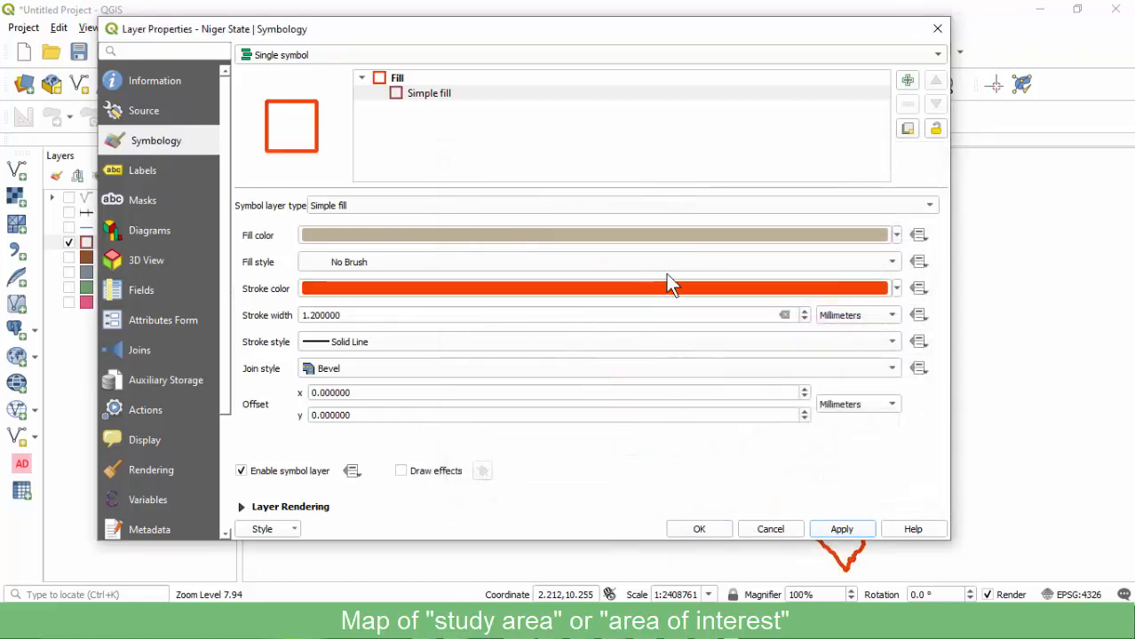
mouse_move(684, 49)
mouse_down()
mouse_move(268, 101)
mouse_move(390, 76)
mouse_move(698, 61)
mouse_move(693, 53)
mouse_up()
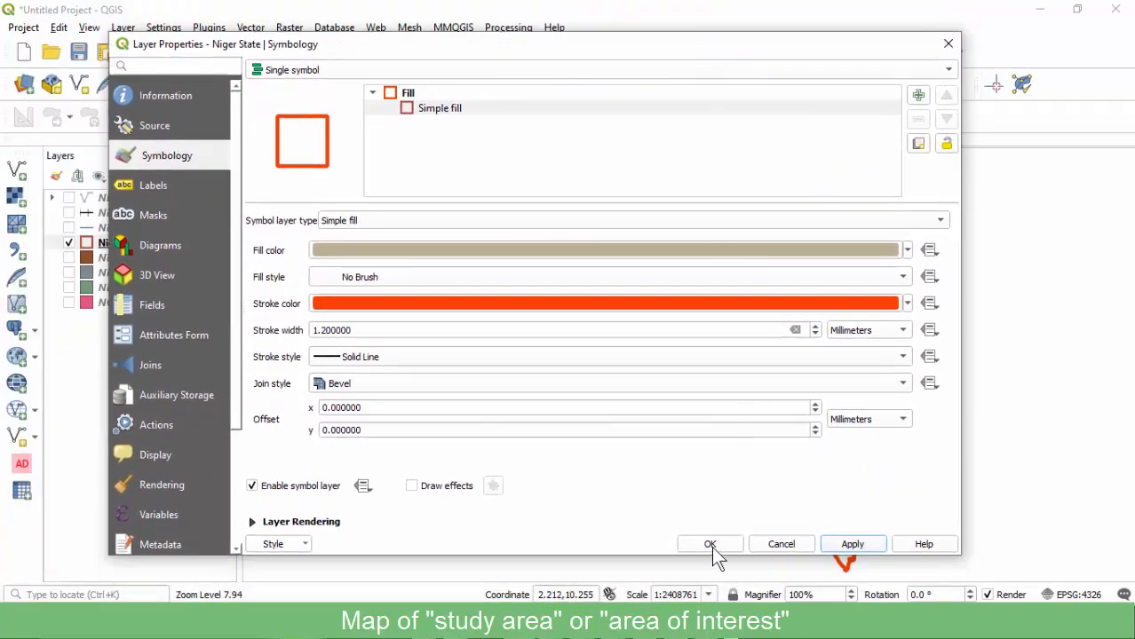
click(710, 544)
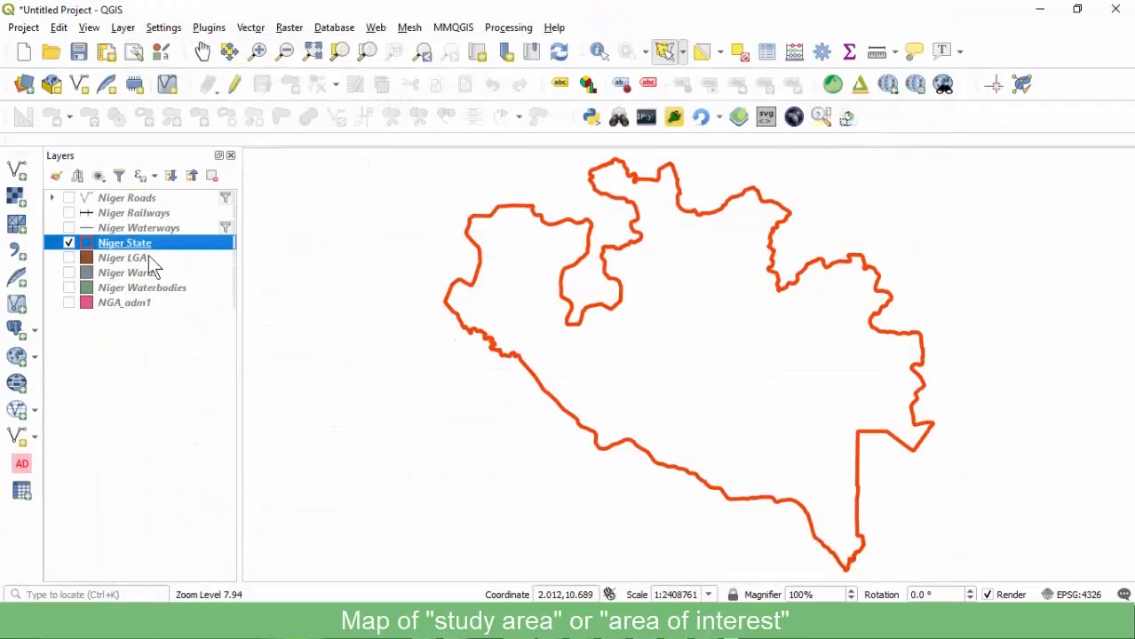
Turn on Niger LGA beneath the Niger State outline, briefly checking Niger State's properties.
click(68, 244)
click(68, 257)
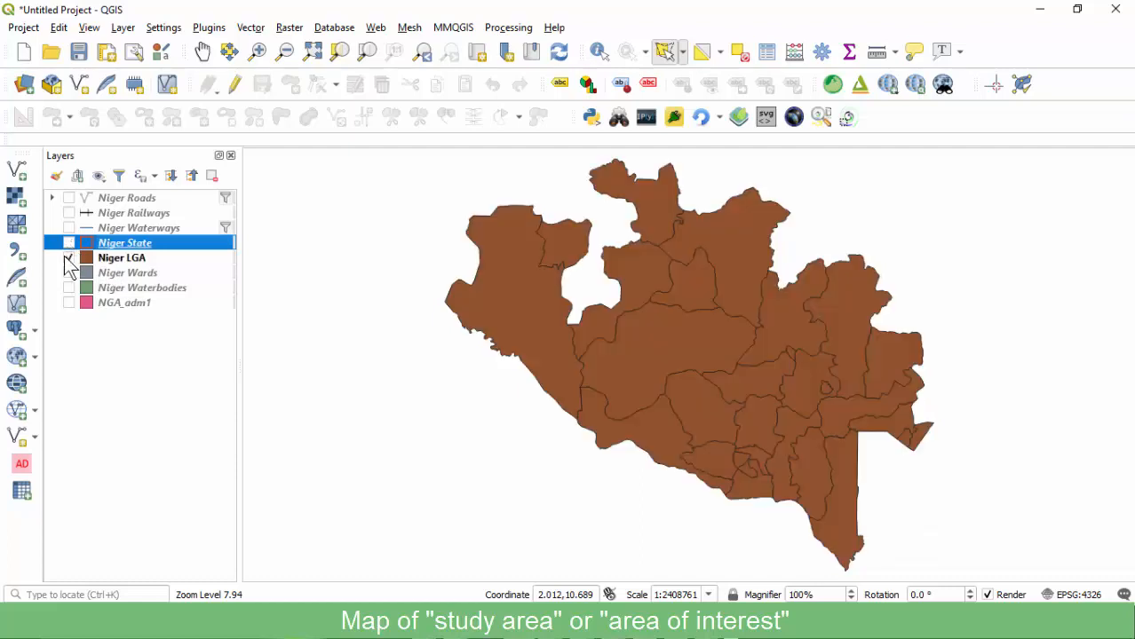
click(110, 257)
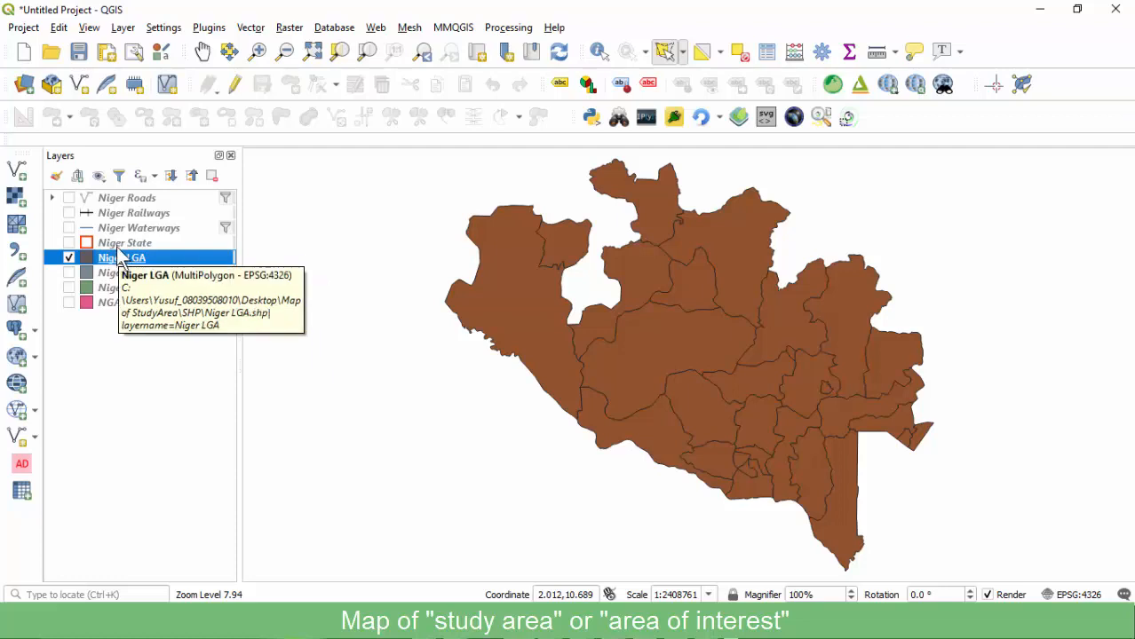
click(69, 243)
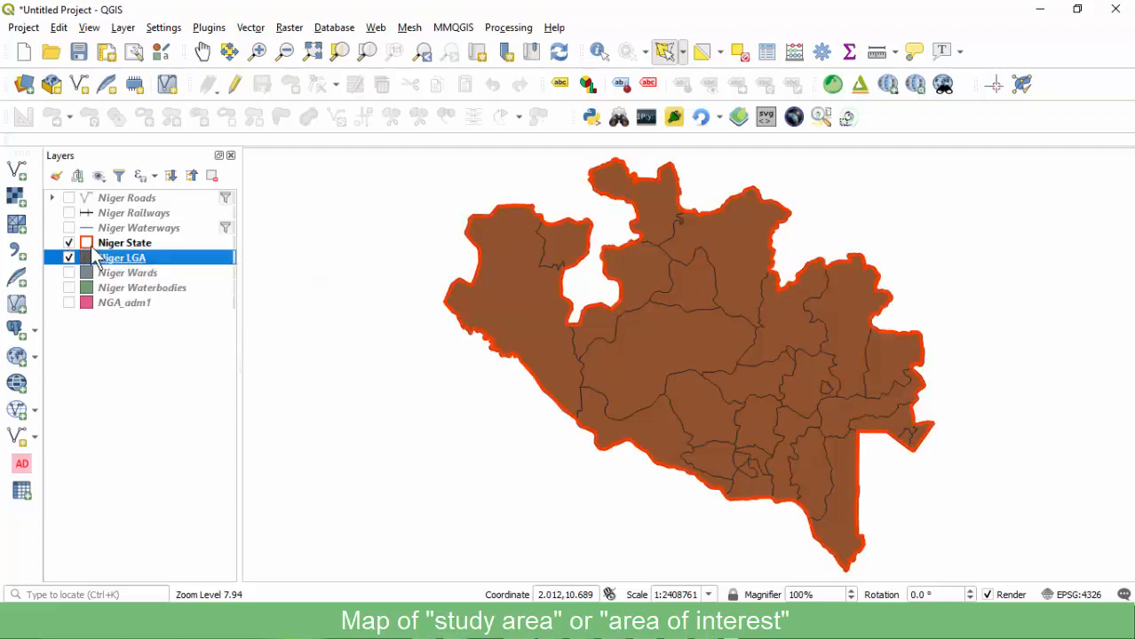
click(110, 245)
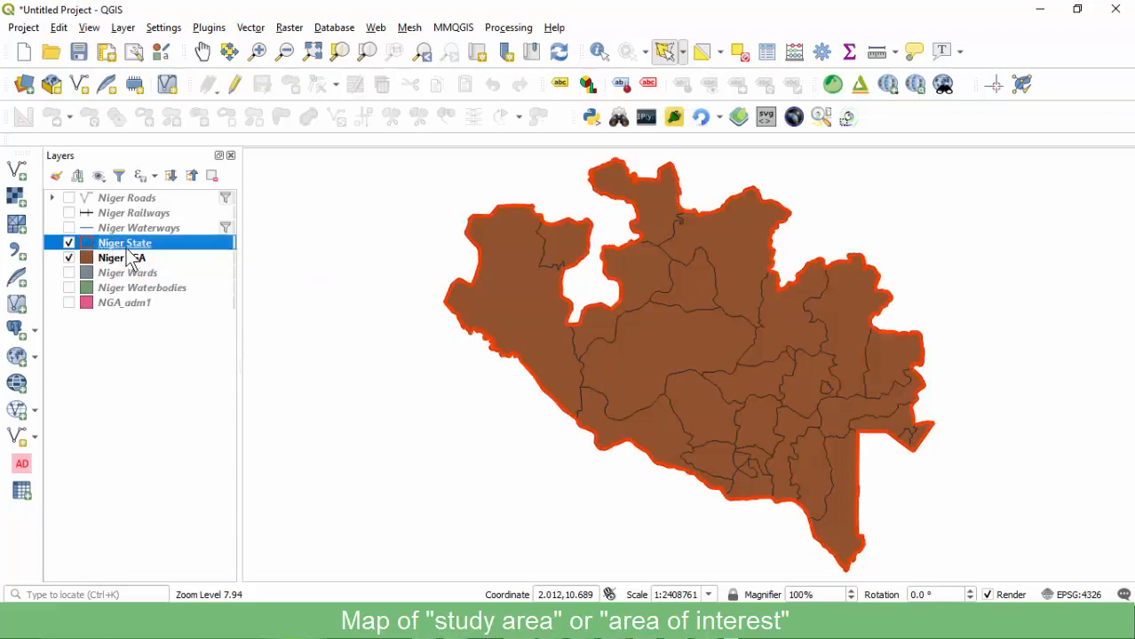
double_click(181, 247)
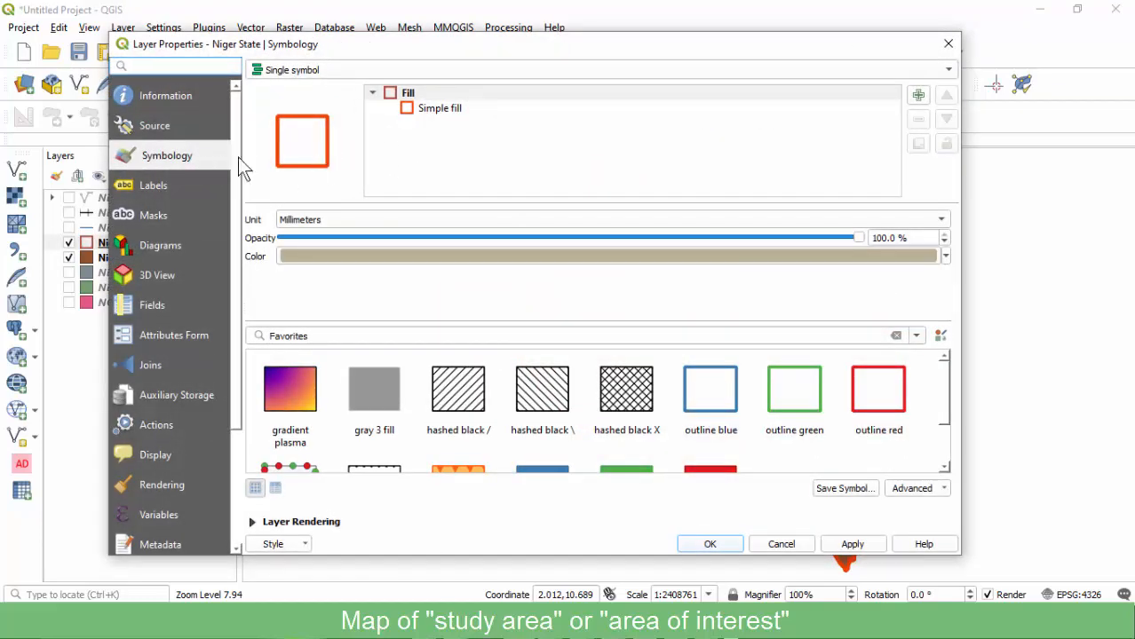
click(948, 44)
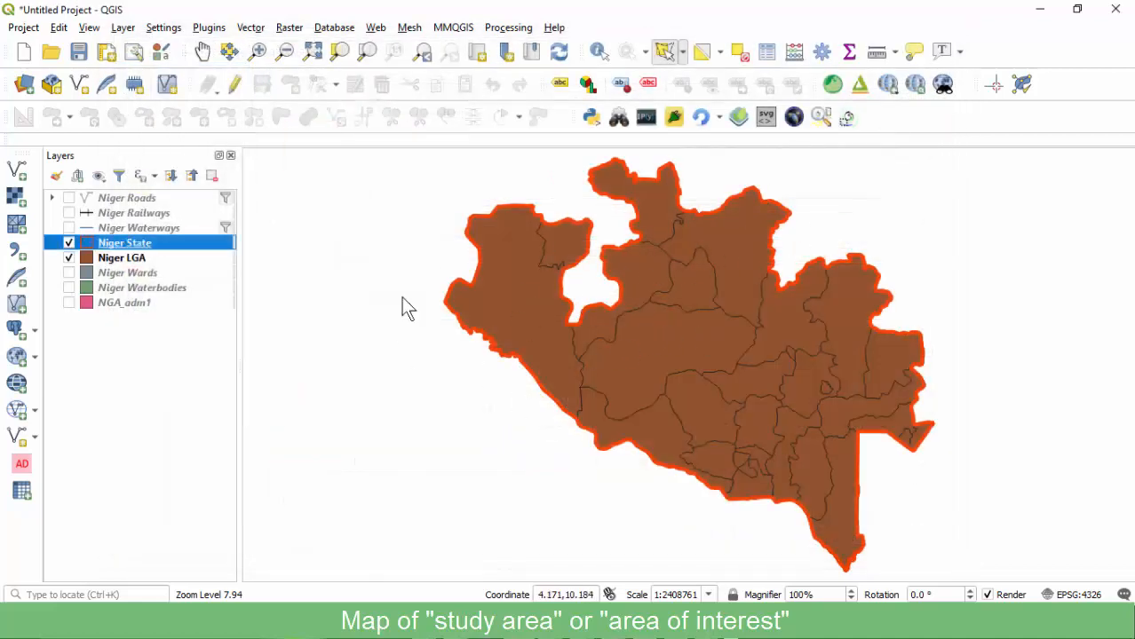
click(138, 259)
Enable single lga_name labels with a text buffer on Niger LGA.
double_click(137, 263)
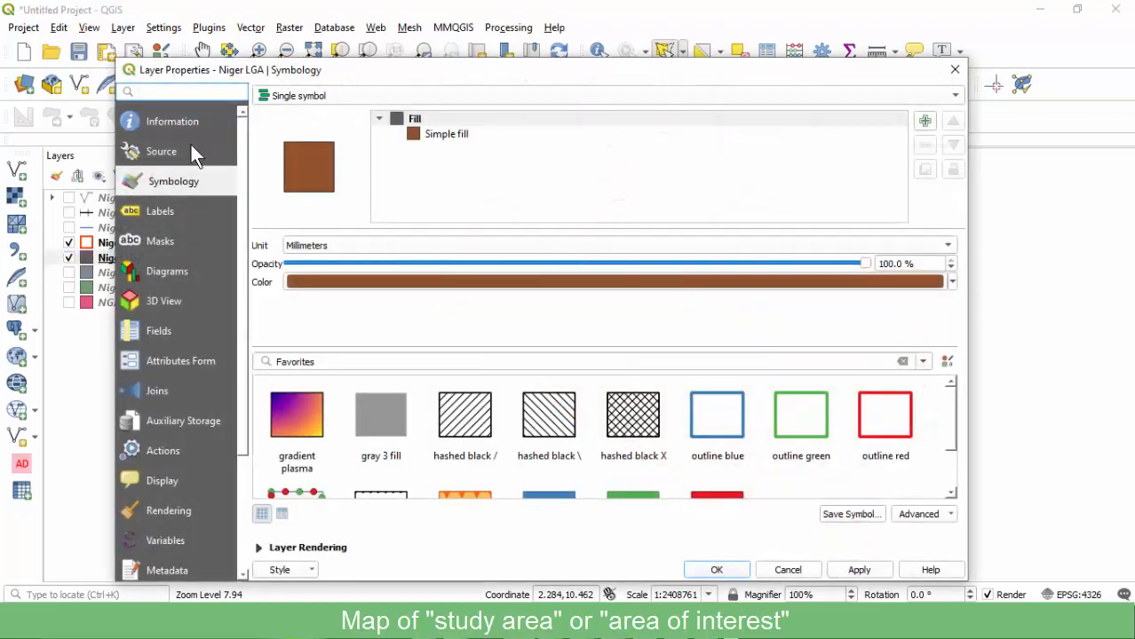
click(173, 216)
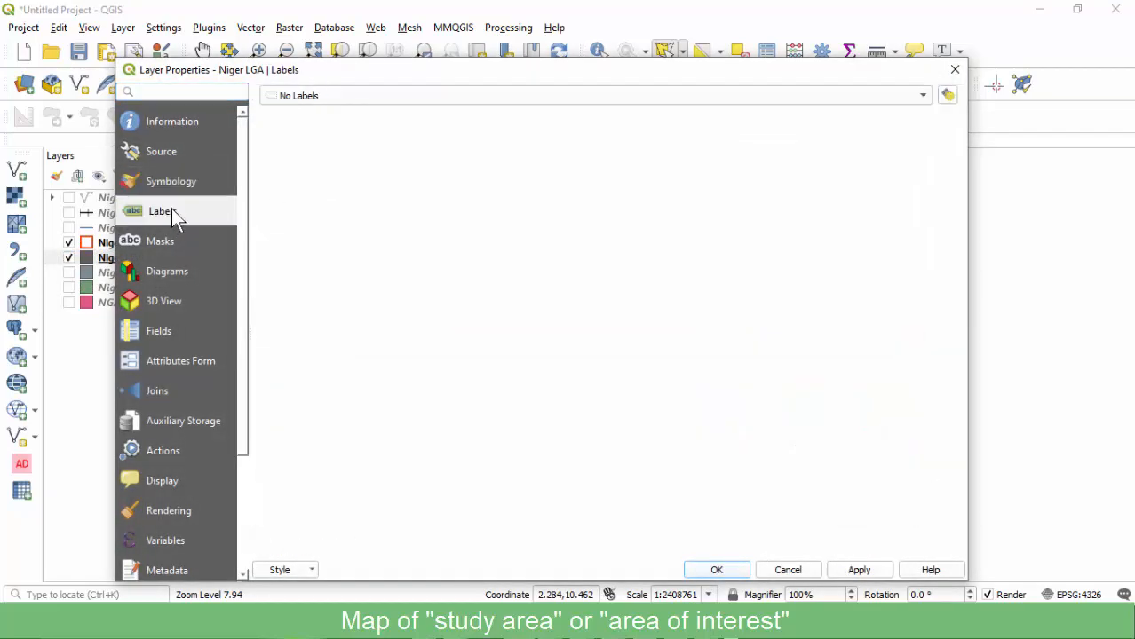
click(334, 103)
click(327, 113)
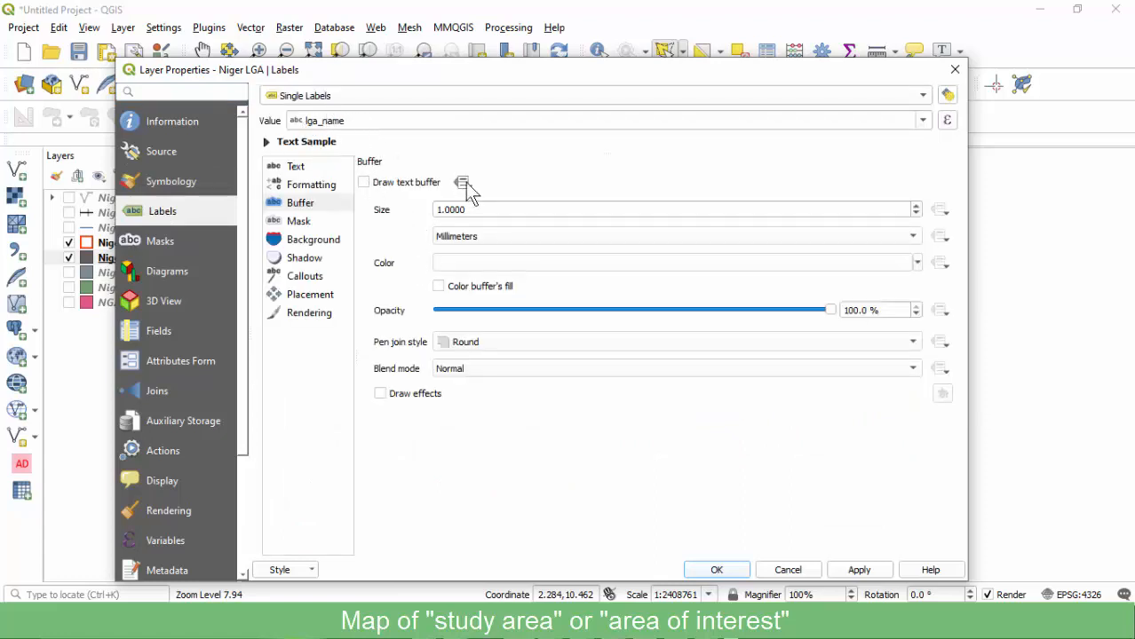
click(364, 184)
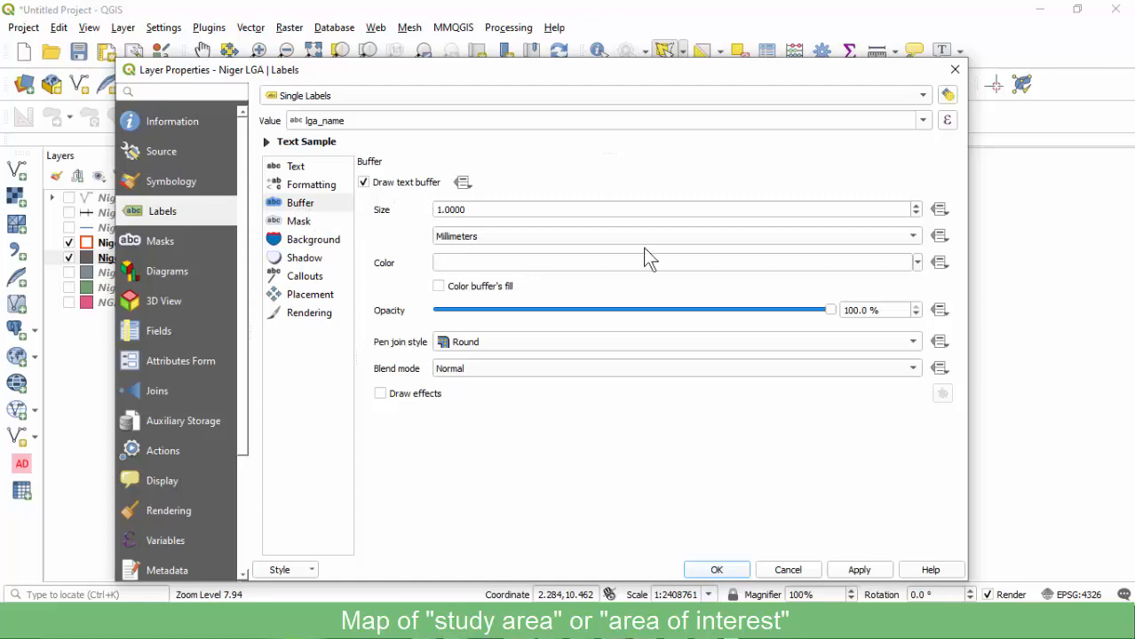
drag(602, 83, 342, 59)
click(602, 547)
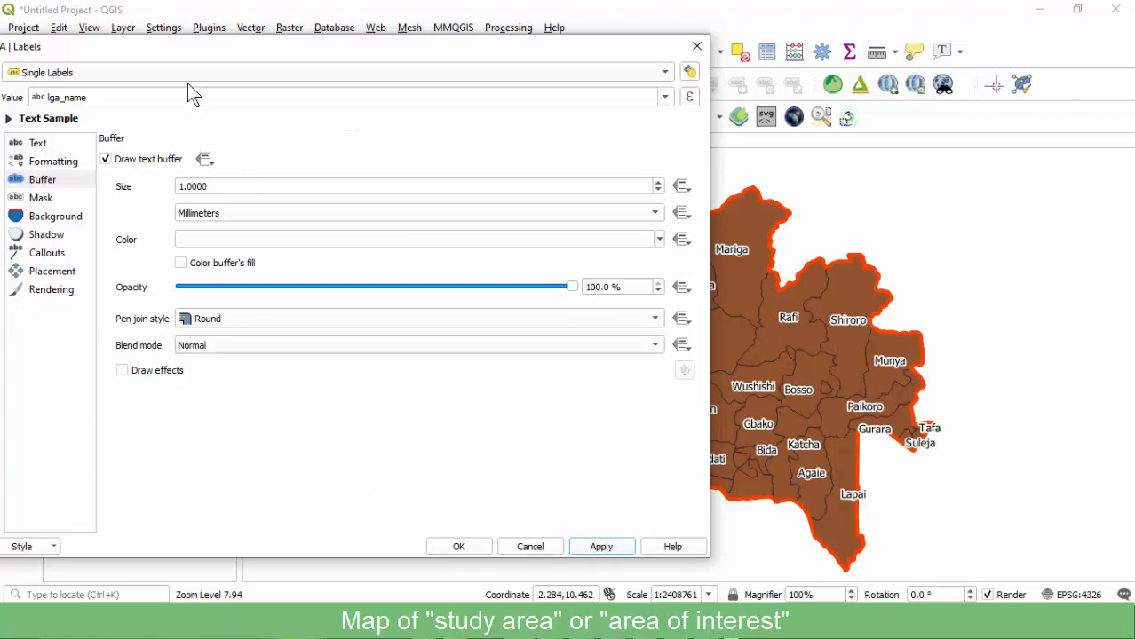
Set the LGA label placement to Offset from centroid and apply it.
drag(187, 49, 348, 79)
click(233, 271)
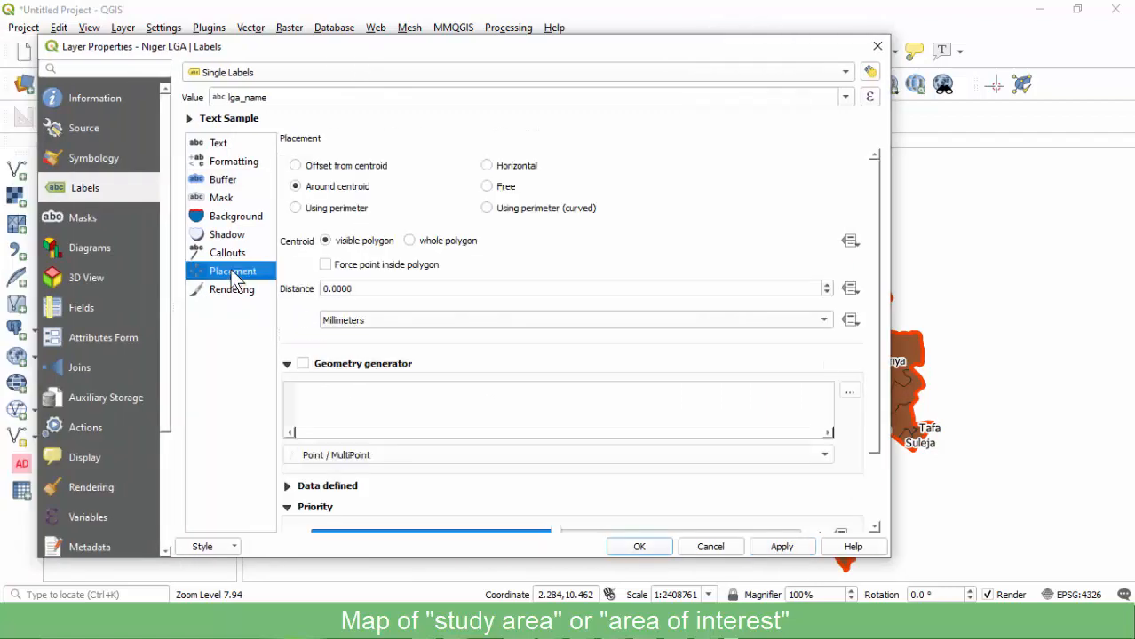
click(336, 169)
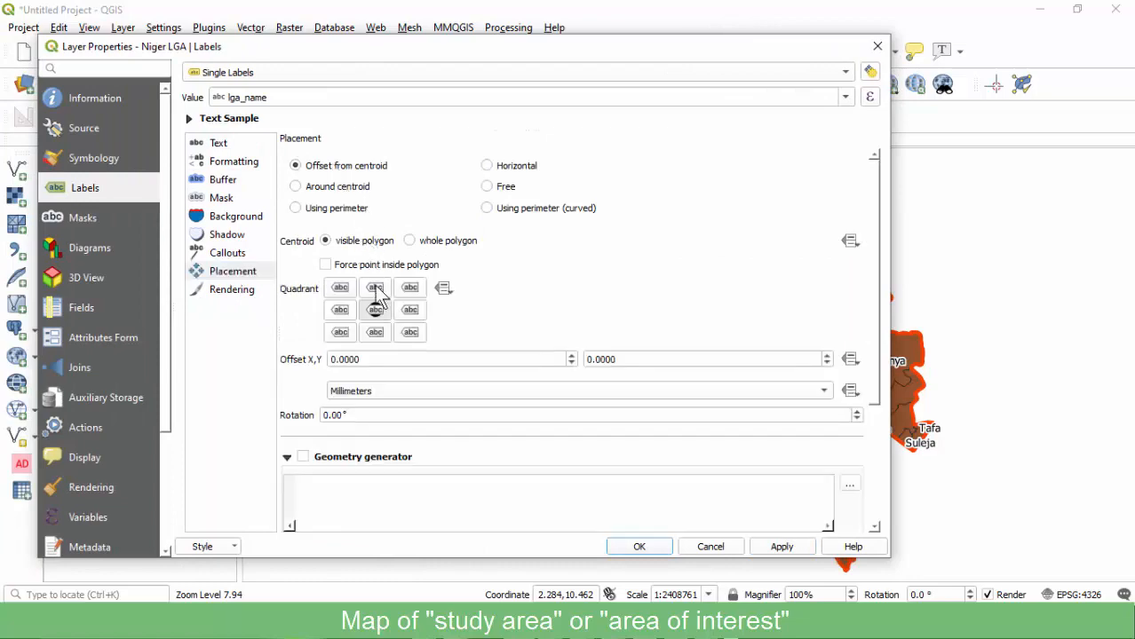
click(779, 546)
drag(689, 56, 729, 44)
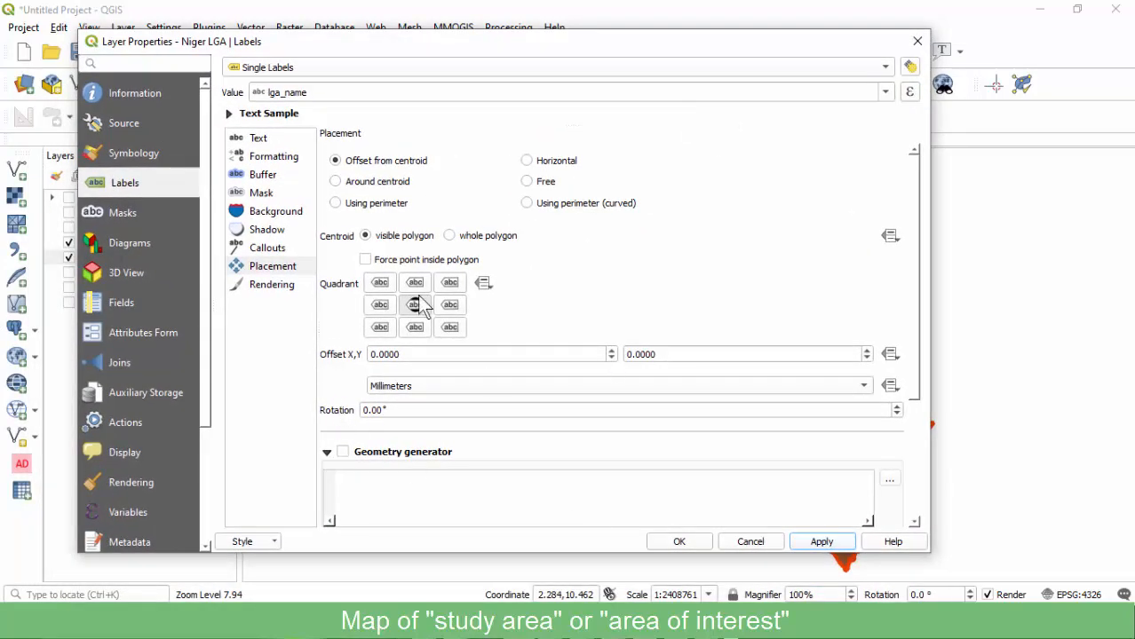
Give Niger LGA a No Brush fill with a 0.6 mm black stroke.
click(147, 156)
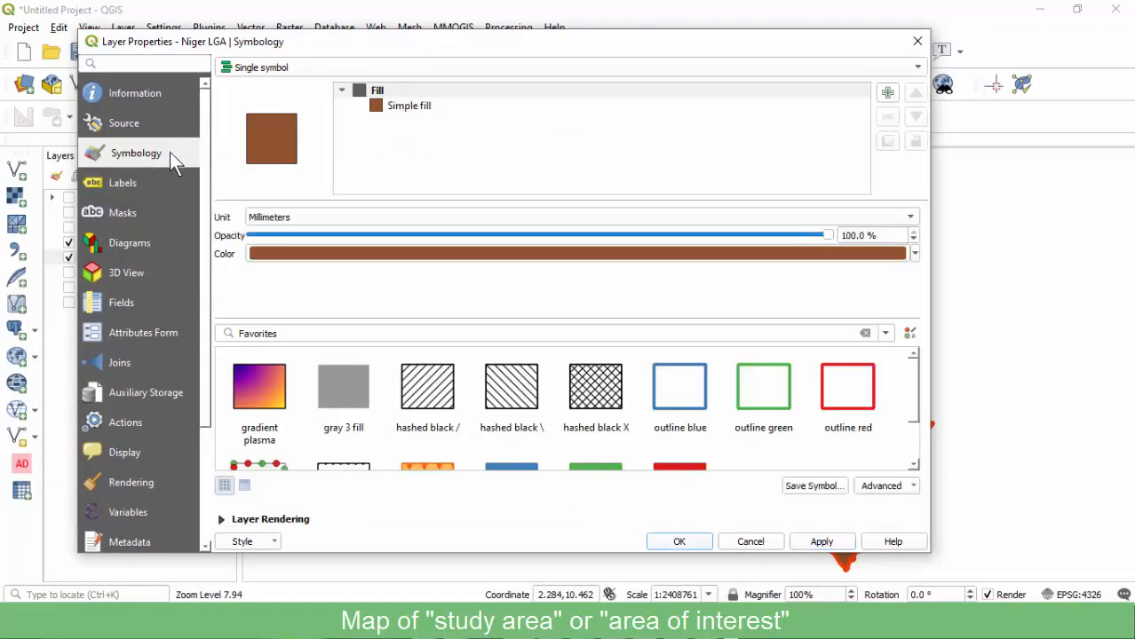
click(393, 108)
click(336, 271)
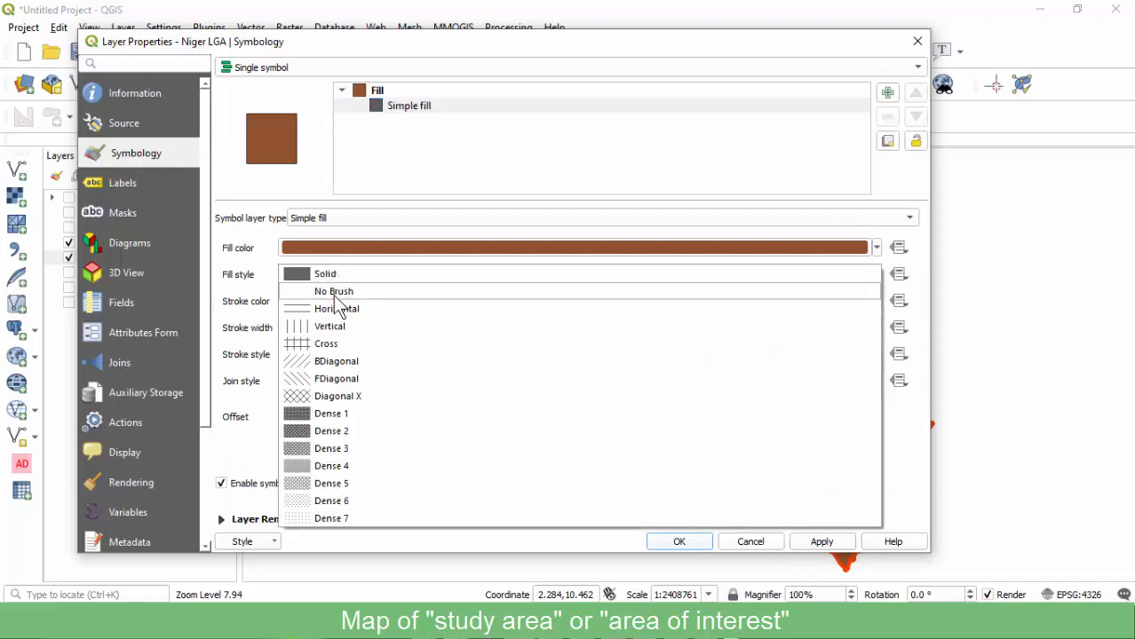
click(336, 291)
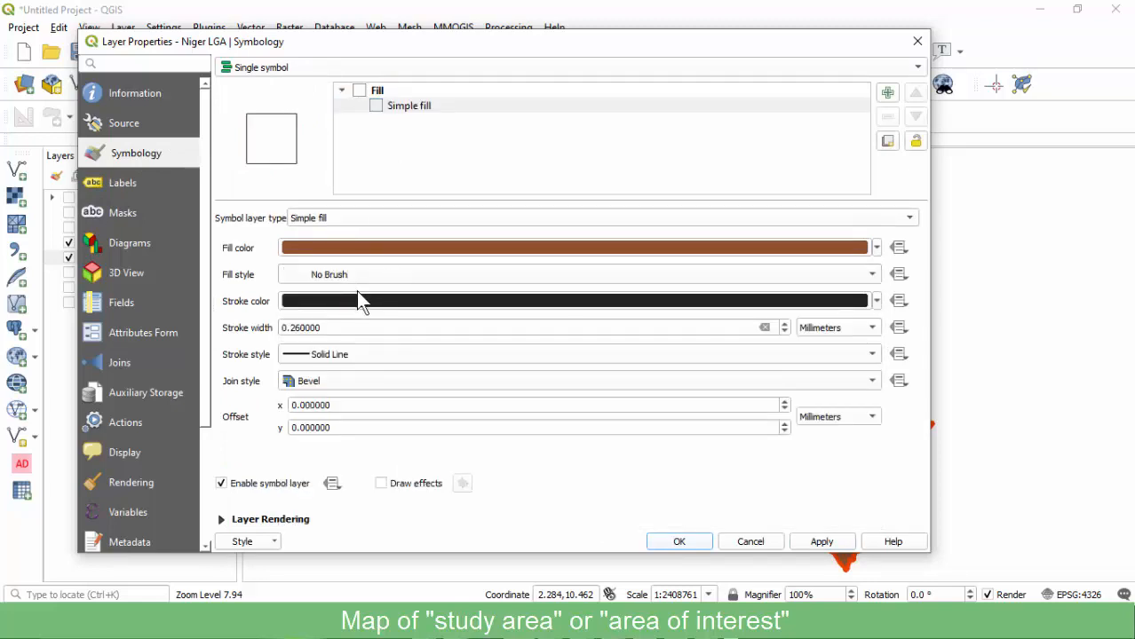
click(297, 328)
key(BackSpace)
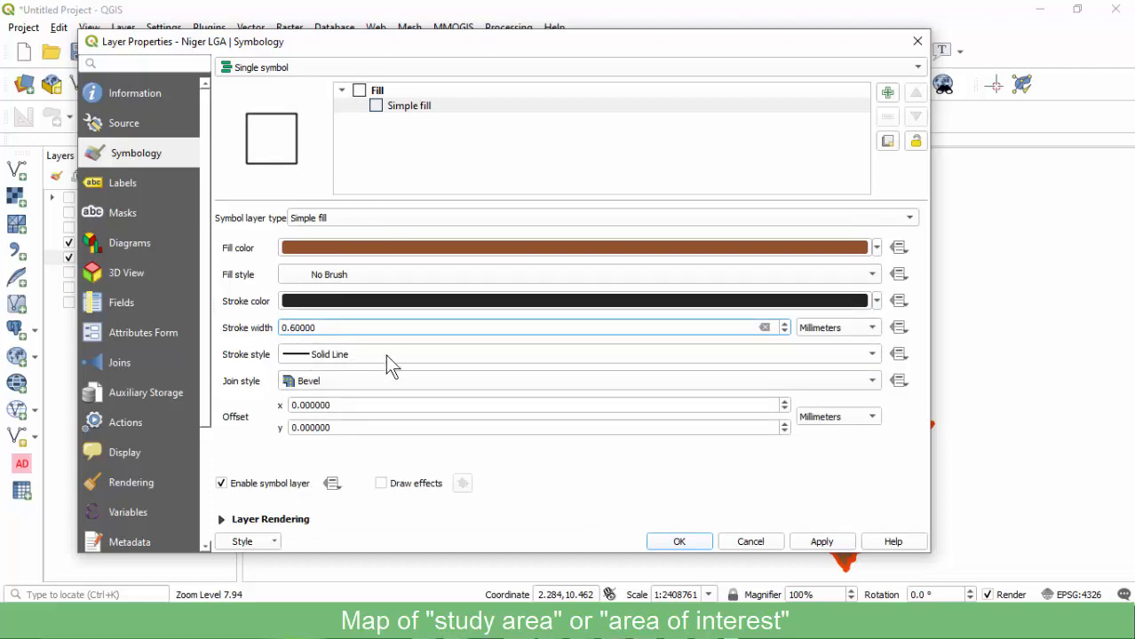
drag(712, 51, 461, 66)
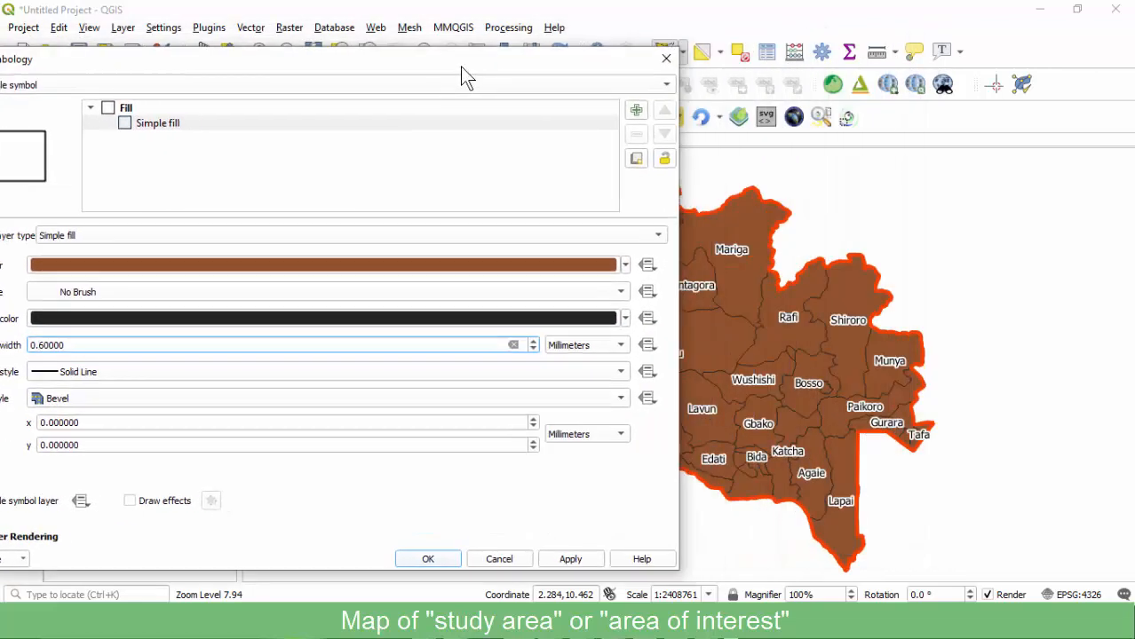
click(570, 559)
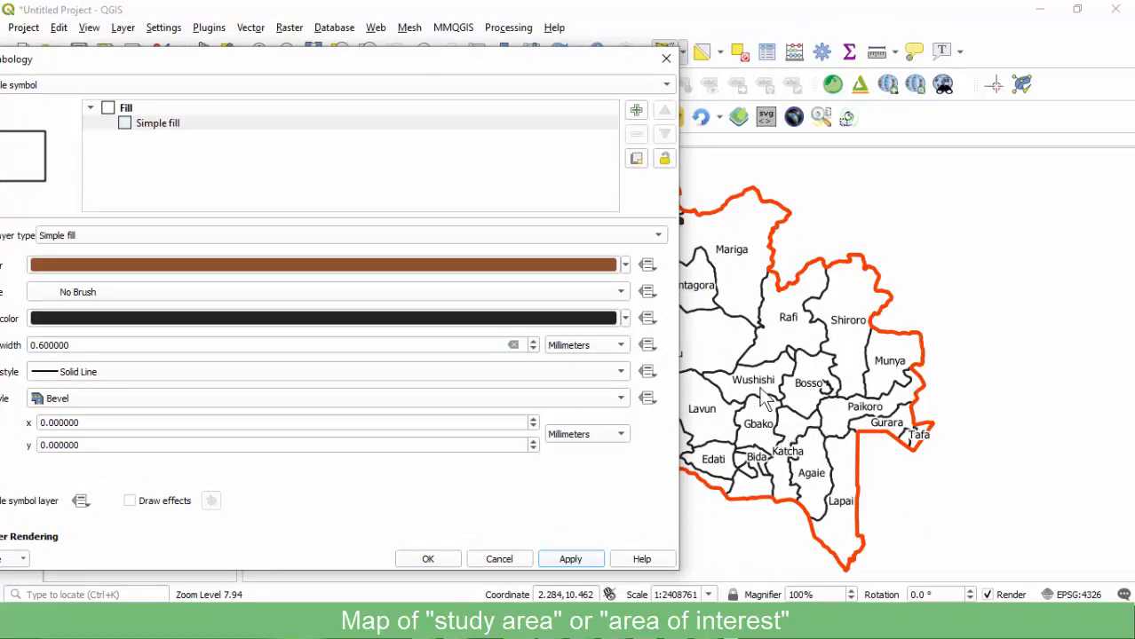
drag(451, 60, 742, 30)
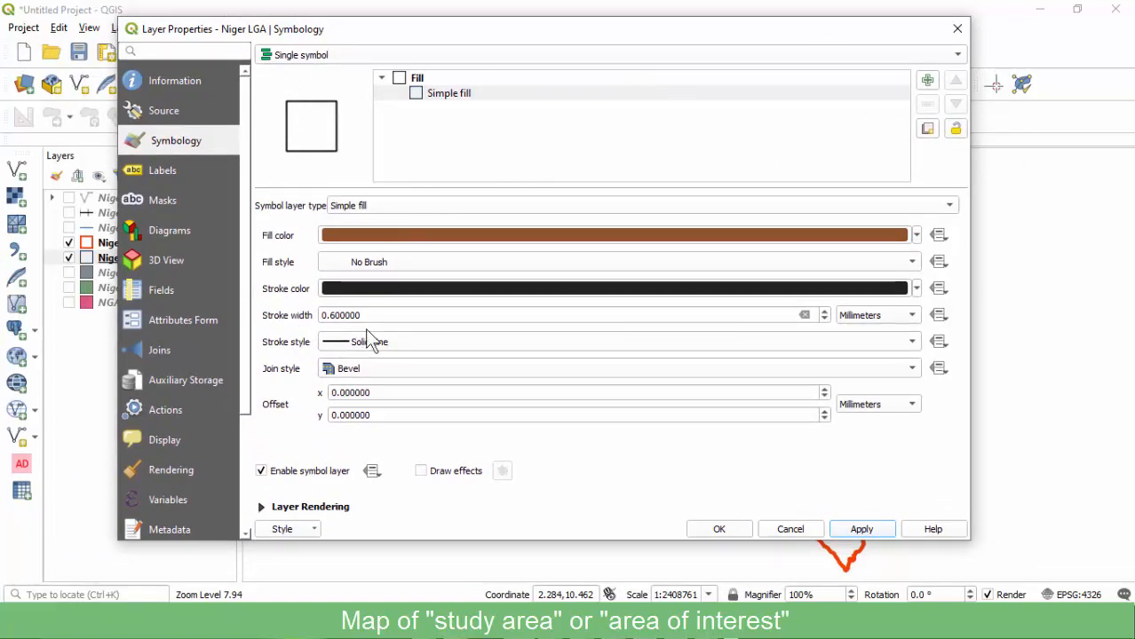
click(719, 531)
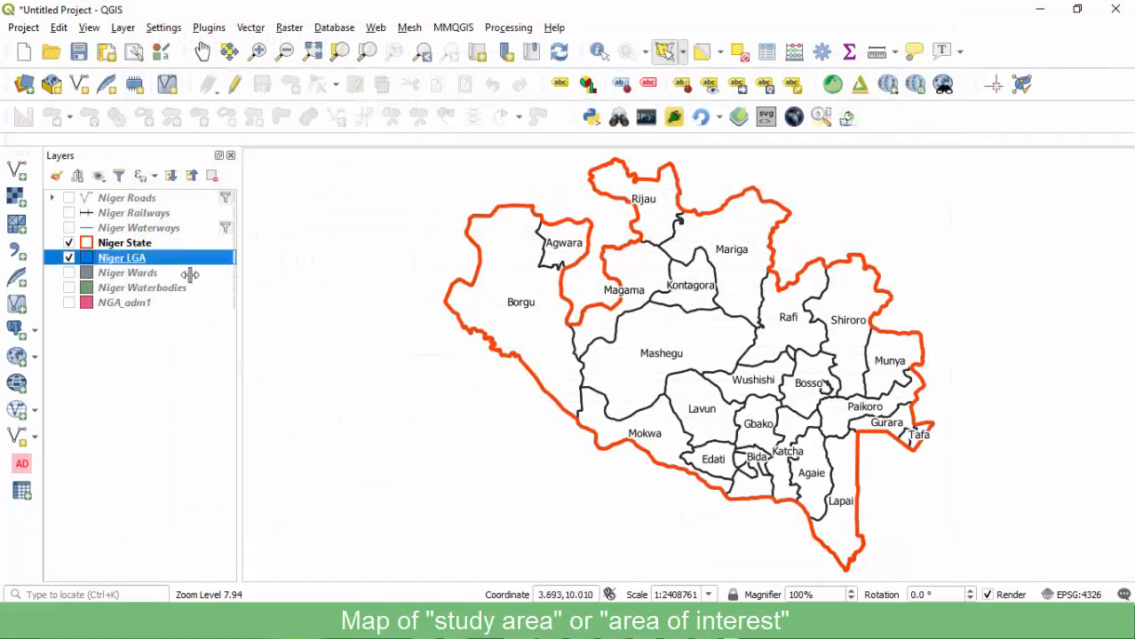
Show Niger Wards and set its Simple fill style to No Brush.
click(69, 274)
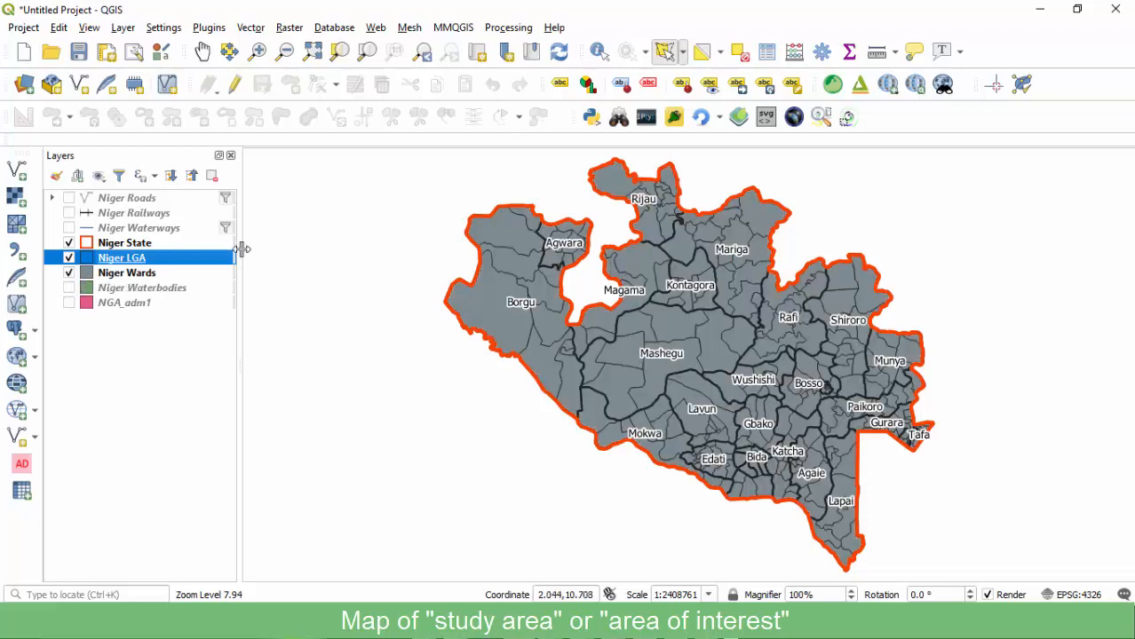
click(136, 275)
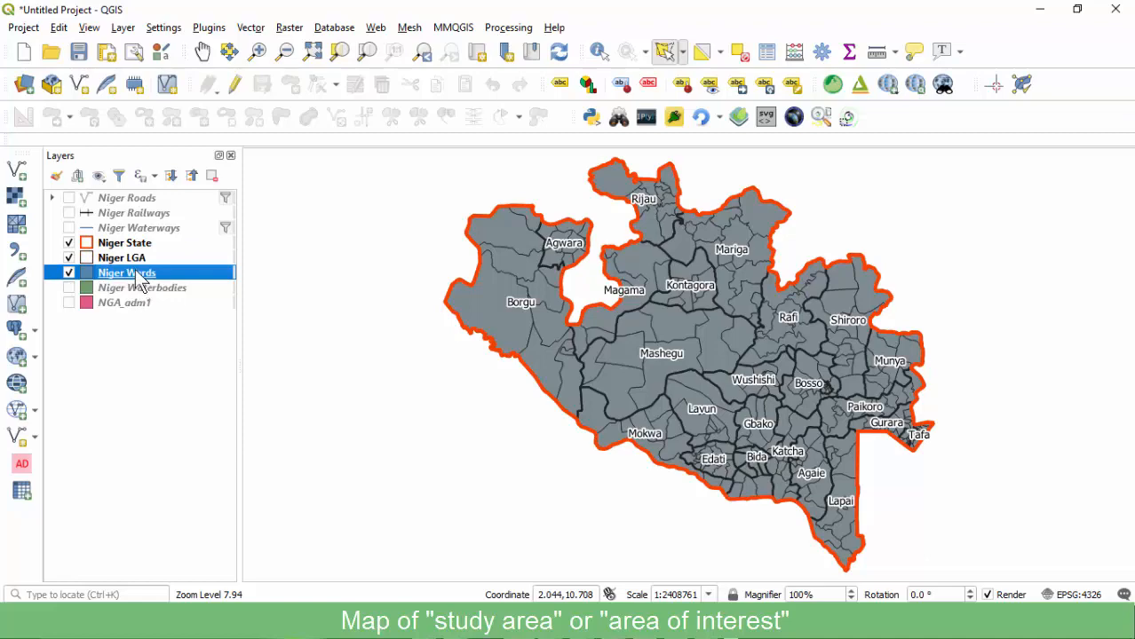
double_click(142, 277)
click(437, 94)
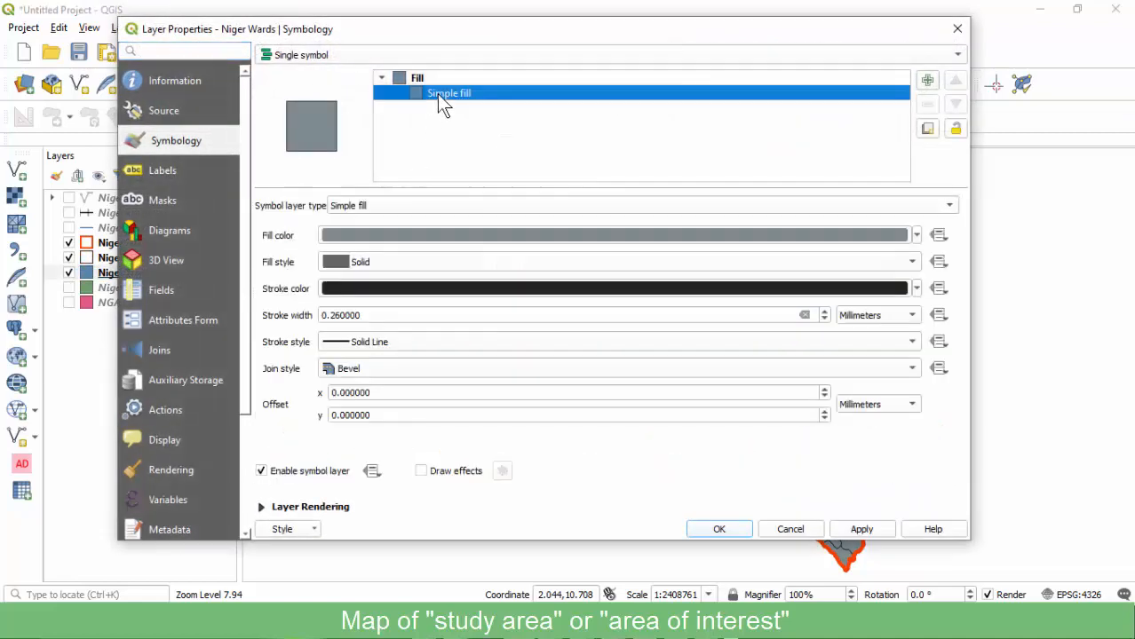
click(382, 261)
click(378, 279)
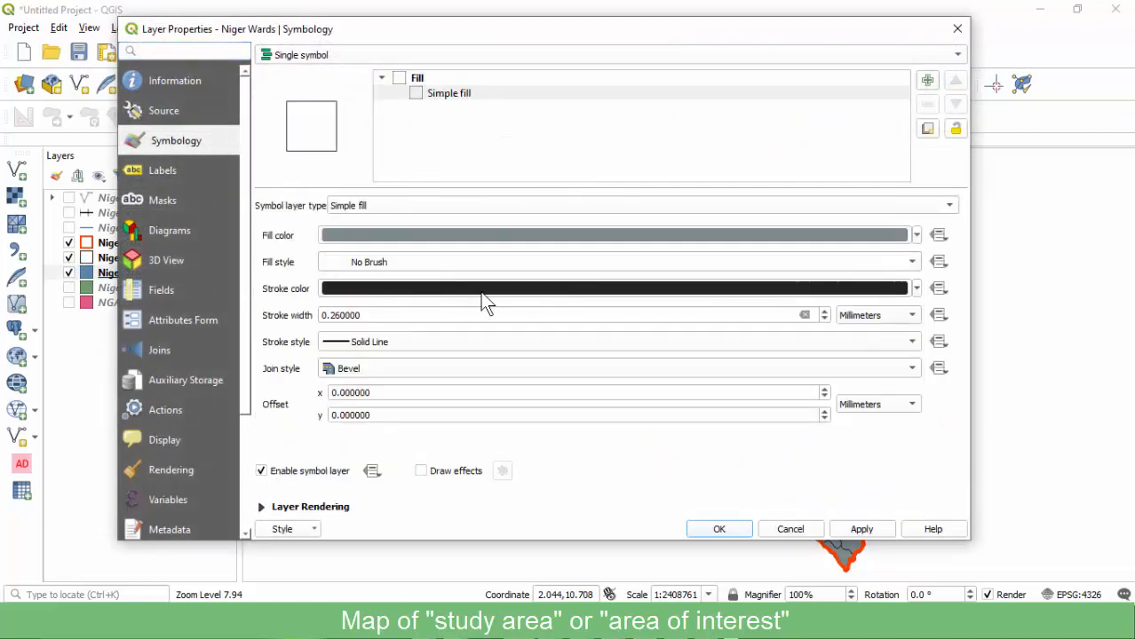
click(718, 529)
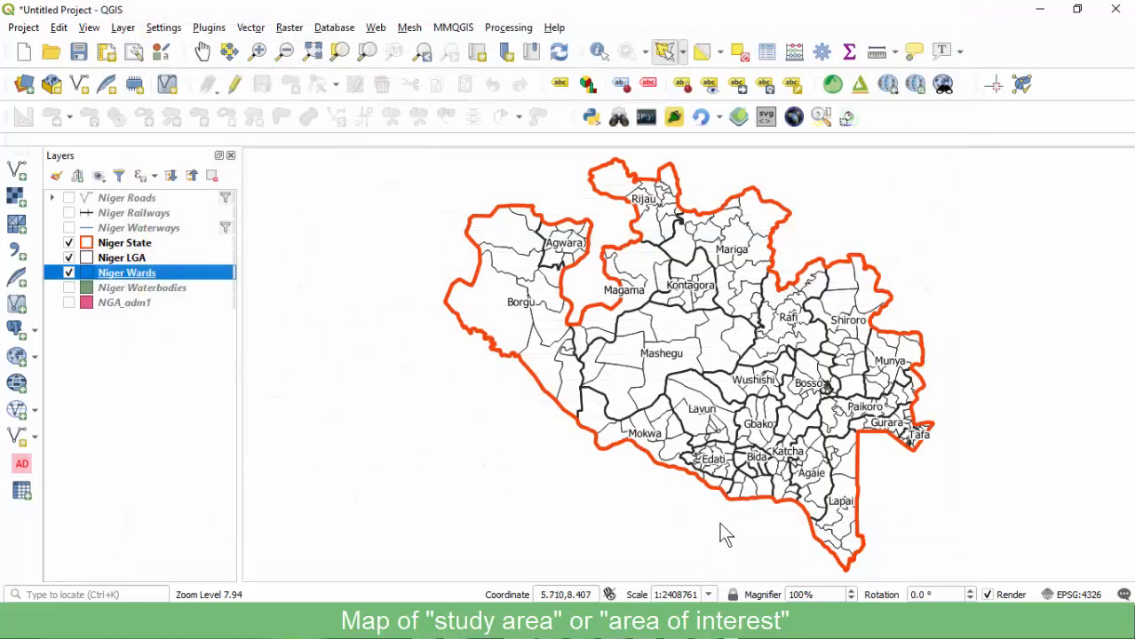
Switch on Niger Waterbodies and move it to the top of the layer list.
click(69, 288)
mouse_move(115, 290)
mouse_down()
mouse_move(133, 293)
mouse_move(146, 238)
mouse_move(151, 248)
mouse_up()
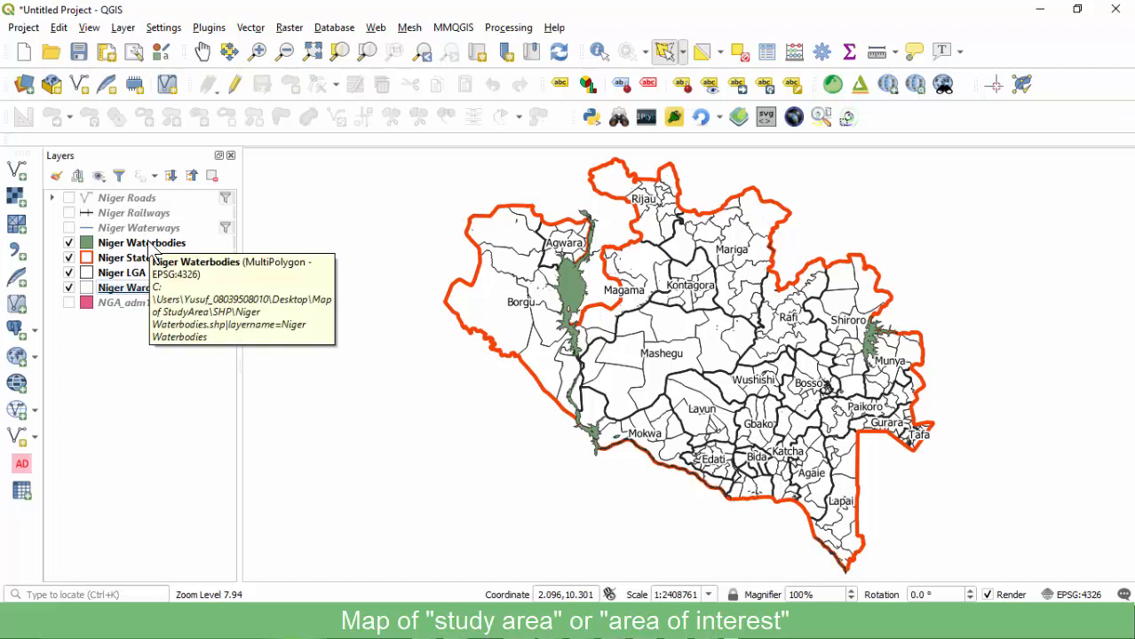
click(151, 248)
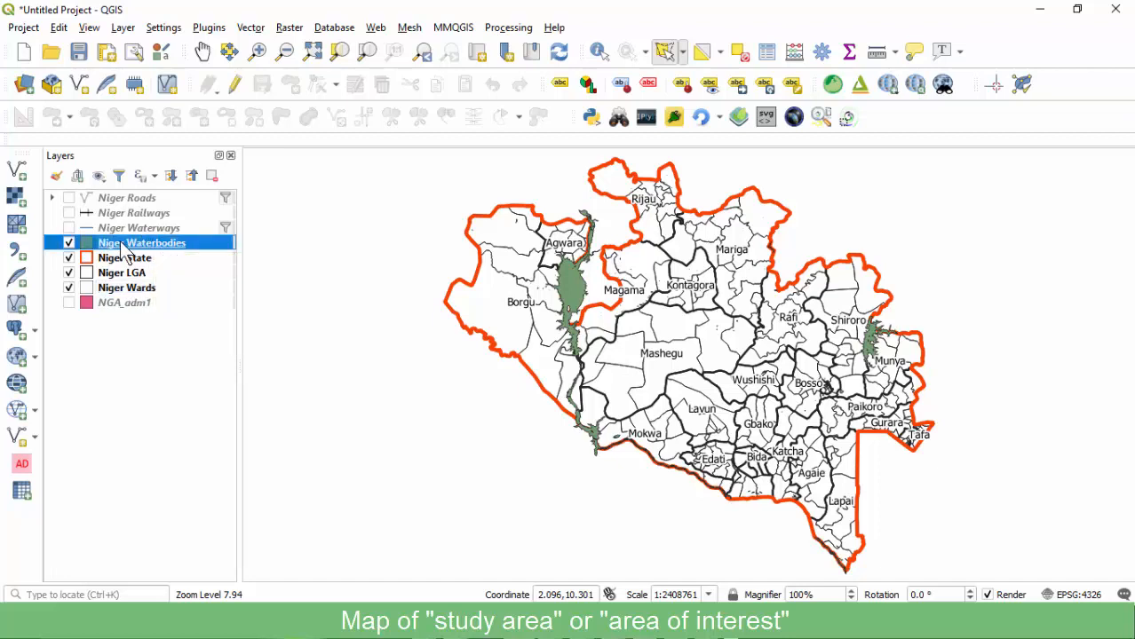
Apply a solid blue fill symbol preset to Niger Waterbodies.
double_click(123, 247)
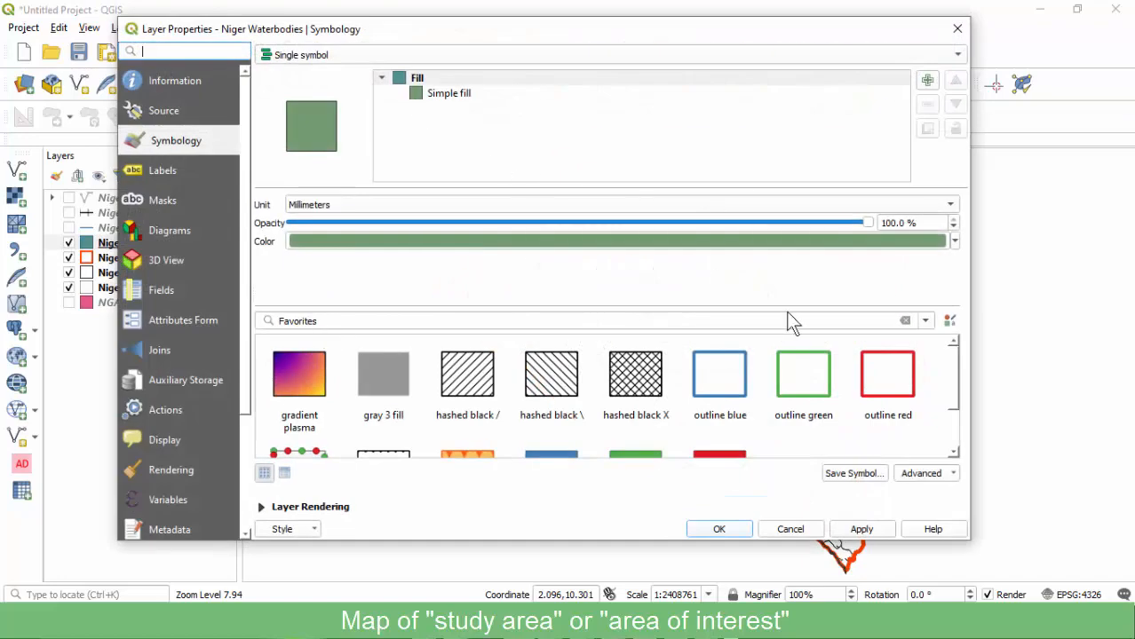
click(742, 384)
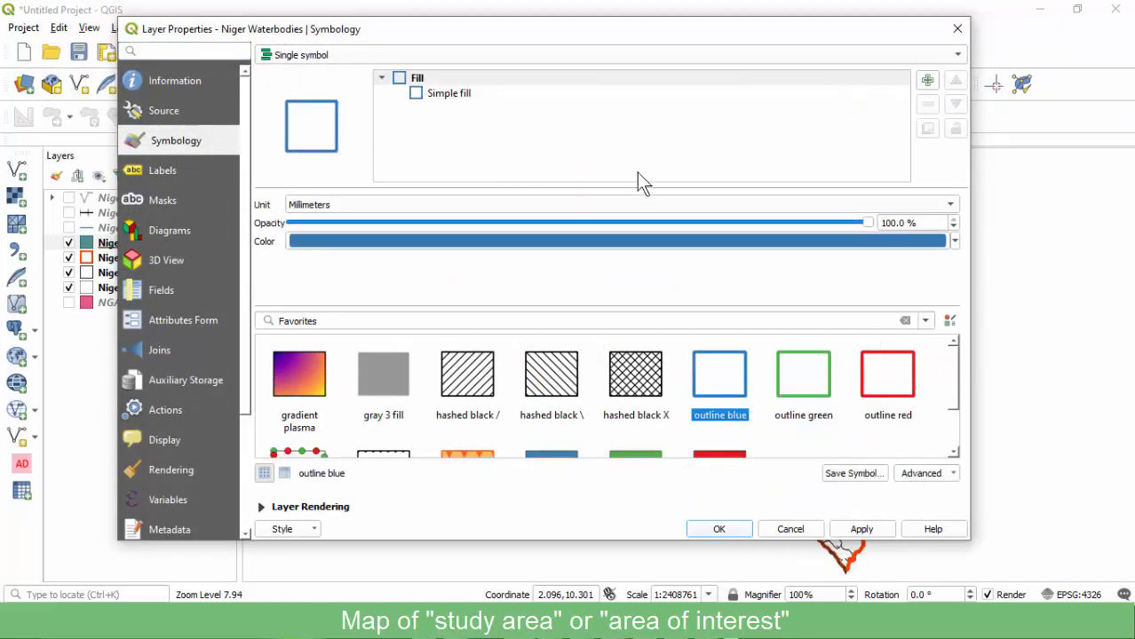
drag(952, 377, 965, 438)
click(548, 406)
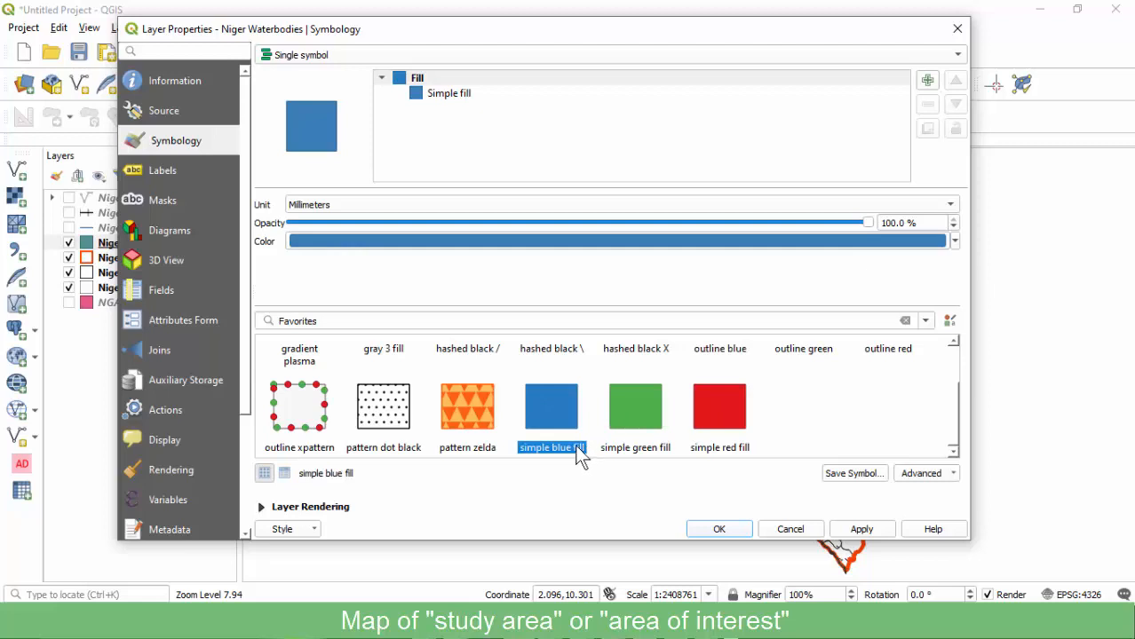
drag(959, 402, 937, 349)
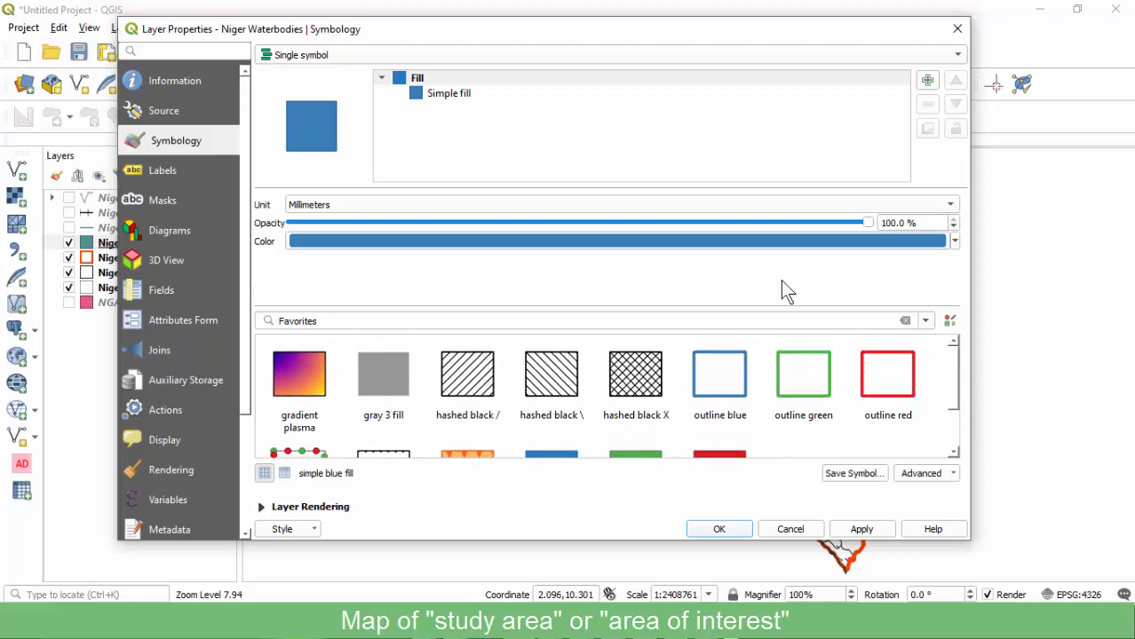
click(449, 92)
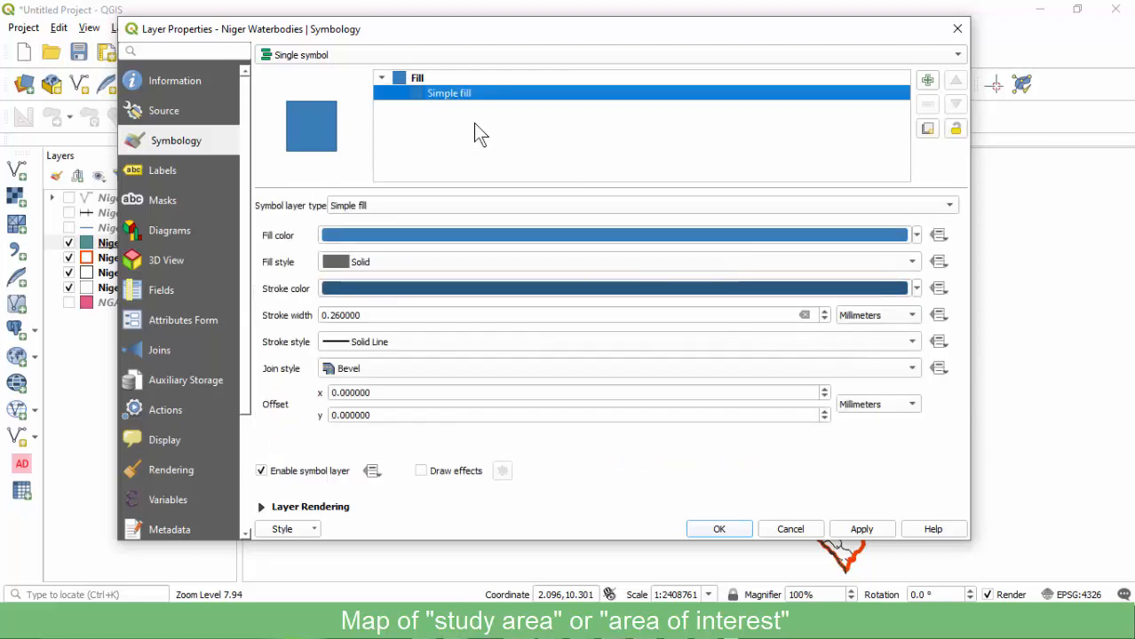
click(426, 78)
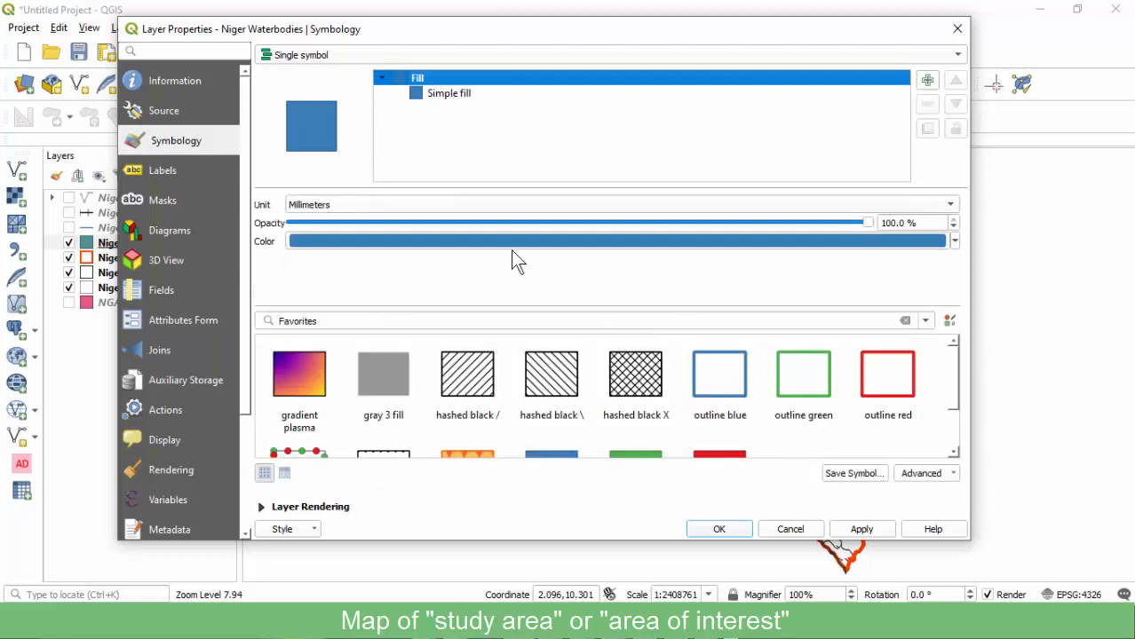
Lighten the Niger Waterbodies fill colour to #71baf1.
click(603, 246)
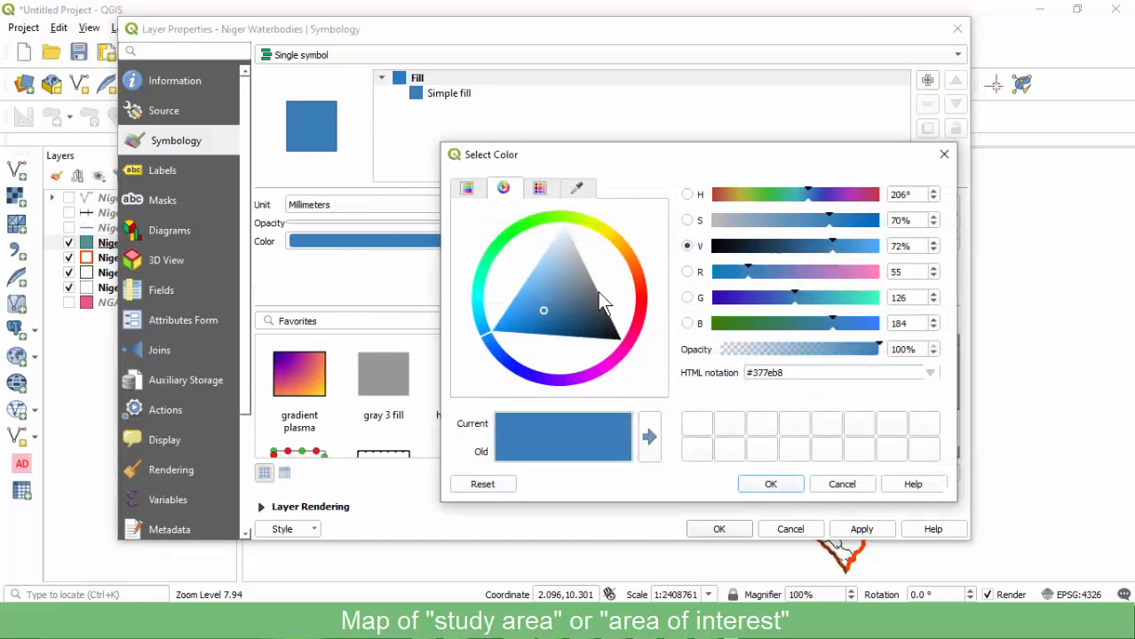
click(529, 285)
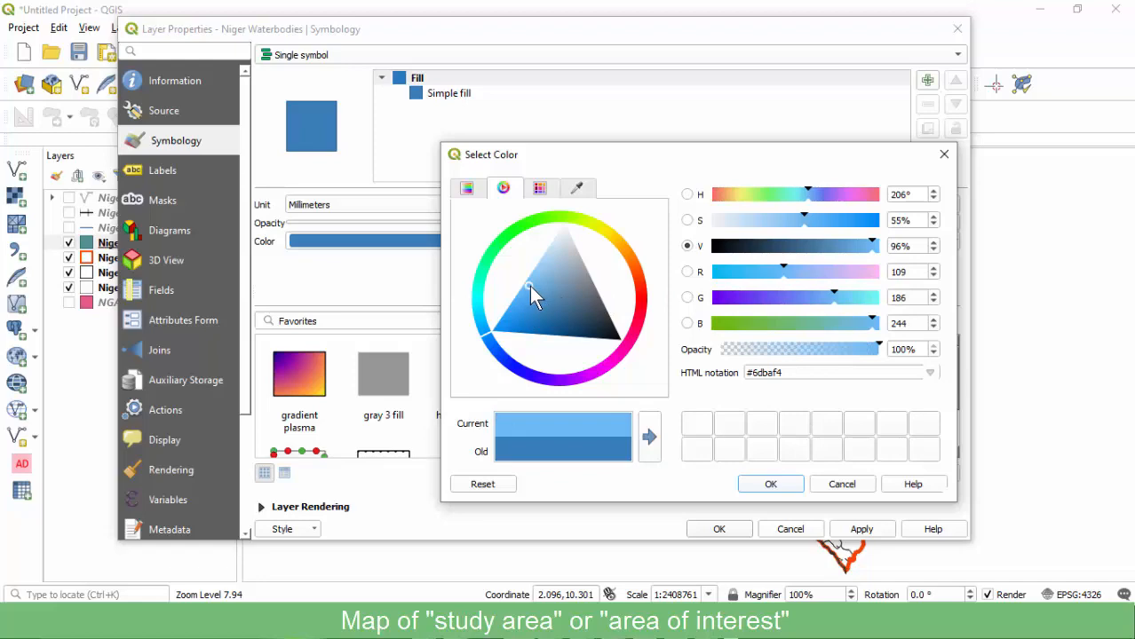
drag(530, 285, 531, 285)
click(768, 484)
click(719, 530)
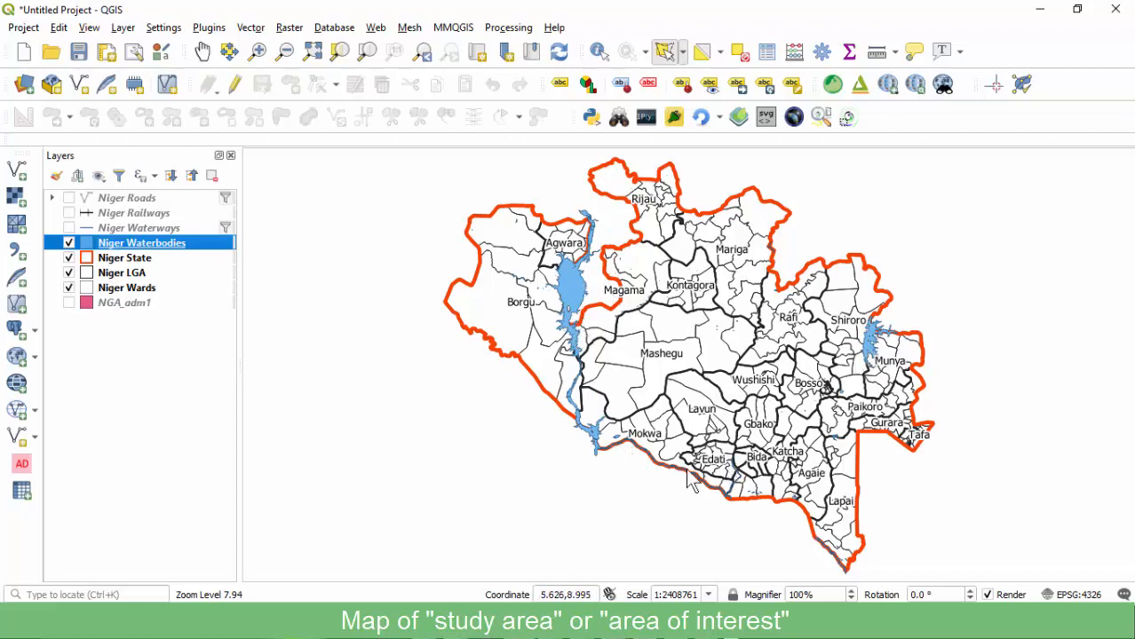
Zoom around the map, then switch on and select the NGA_adm1 states layer.
scroll(717, 498, up, 2)
scroll(487, 414, down, 2)
scroll(437, 385, up, 2)
scroll(349, 339, down, 1)
scroll(632, 473, down, 2)
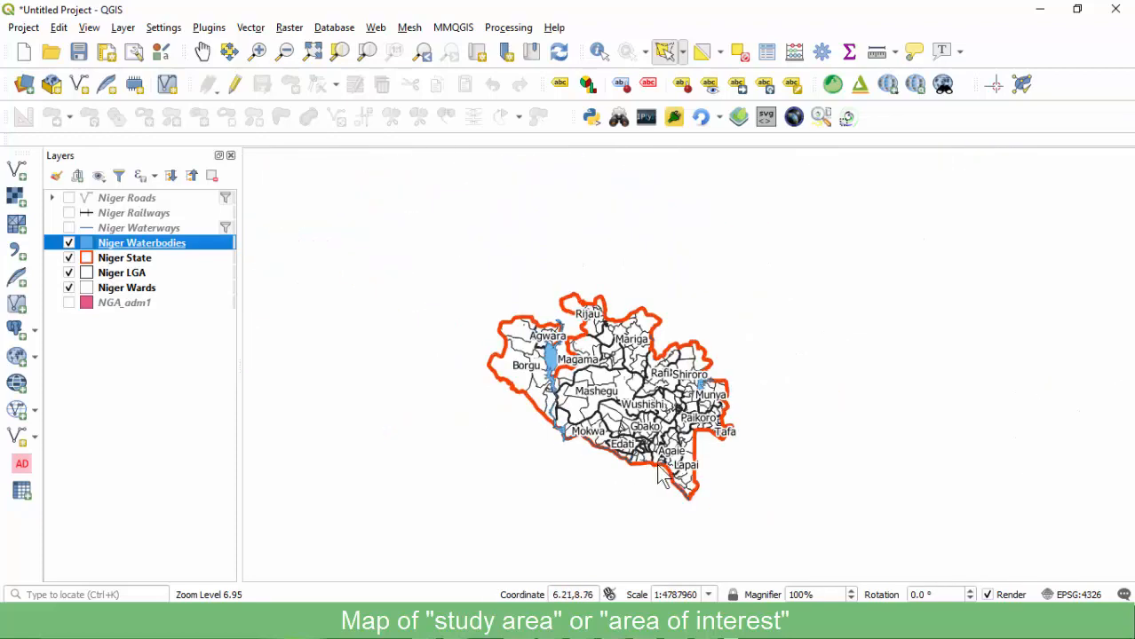
scroll(675, 494, up, 3)
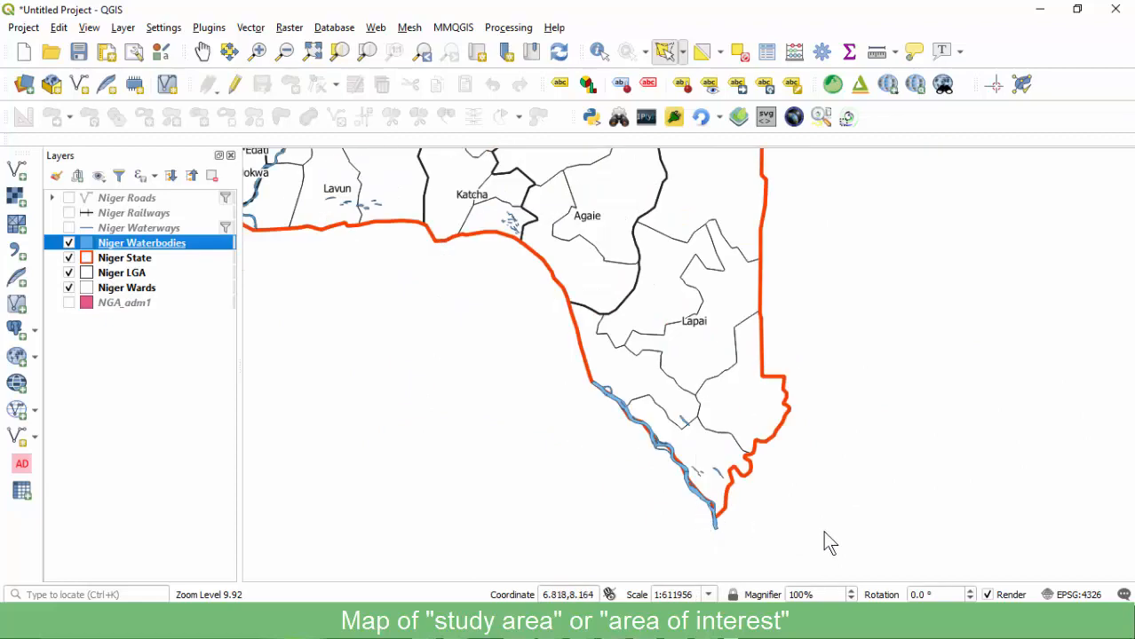
scroll(669, 400, down, 1)
scroll(459, 317, up, 1)
scroll(439, 305, down, 1)
scroll(439, 308, down, 2)
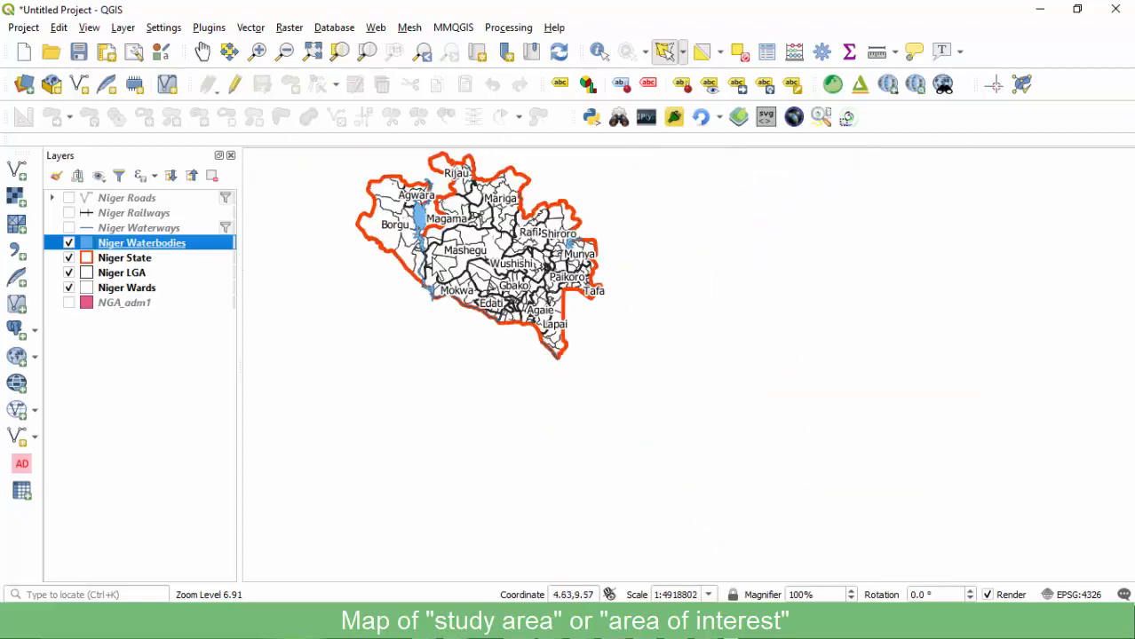
scroll(514, 271, down, 1)
scroll(419, 234, up, 2)
scroll(495, 268, down, 1)
scroll(620, 281, up, 1)
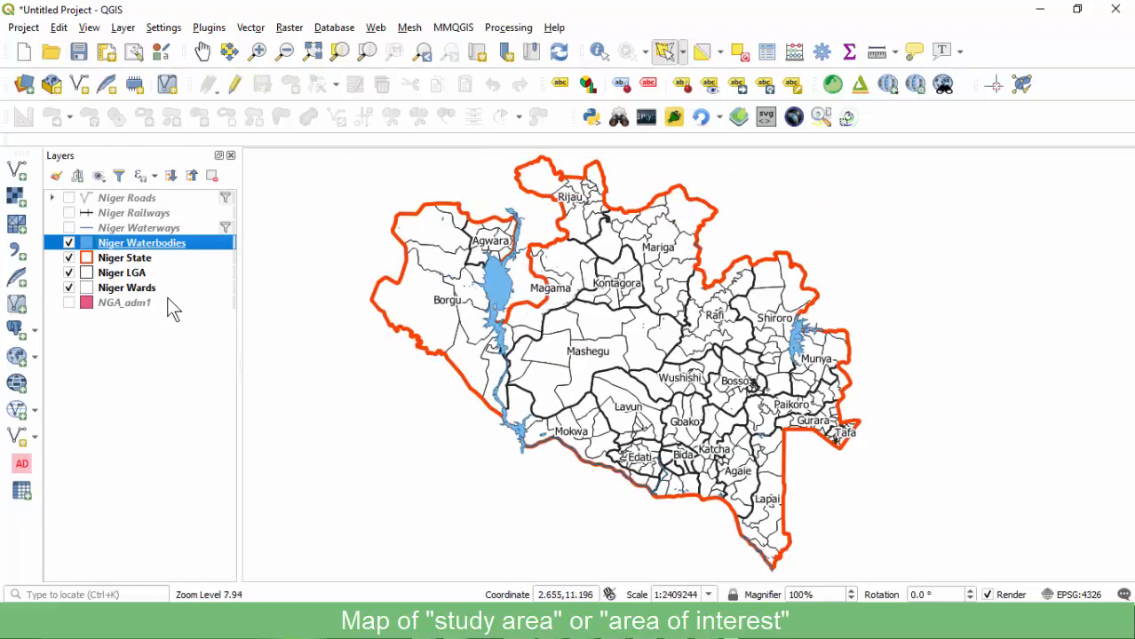
click(69, 303)
click(106, 304)
Zoom to NGA_adm1 and restyle it as No Brush fill with 0.6 mm black outlines.
right_click(106, 305)
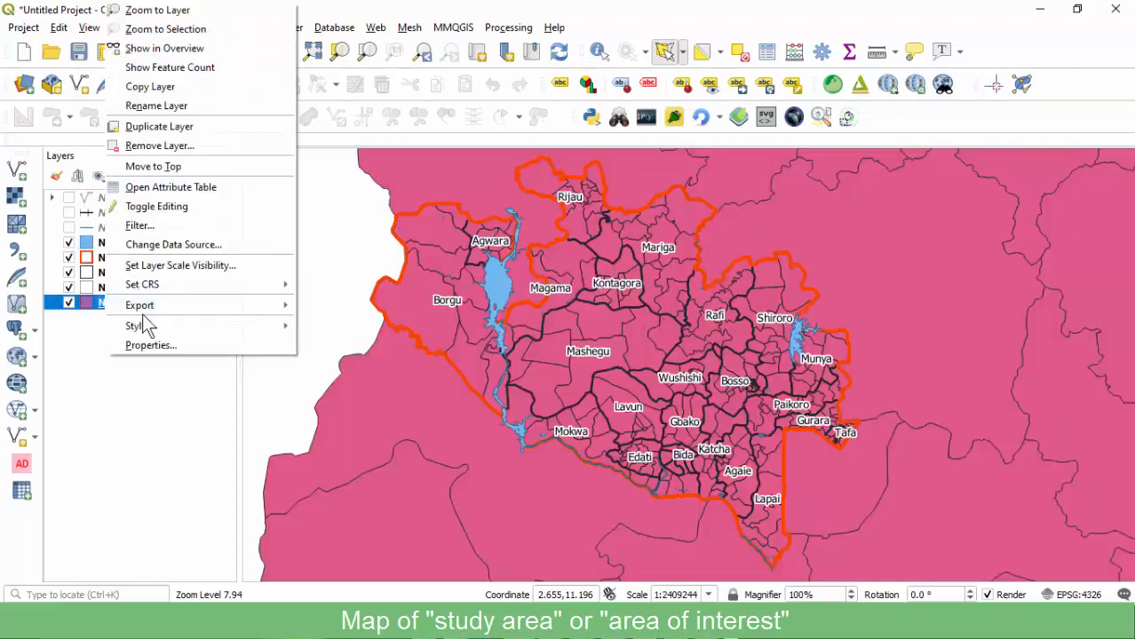
click(158, 10)
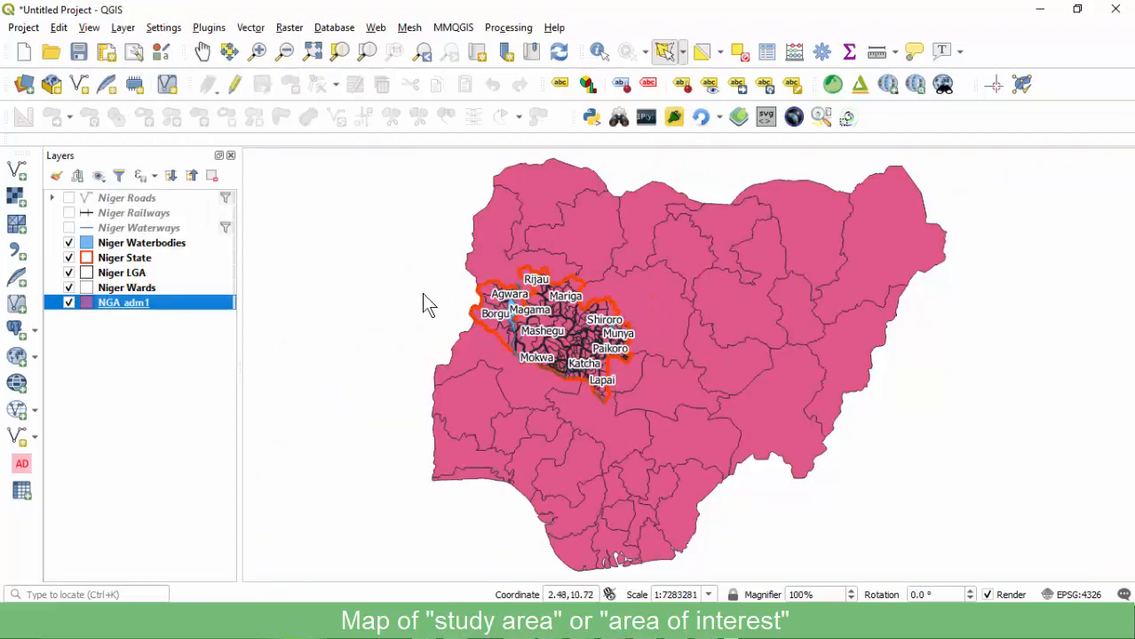
double_click(116, 304)
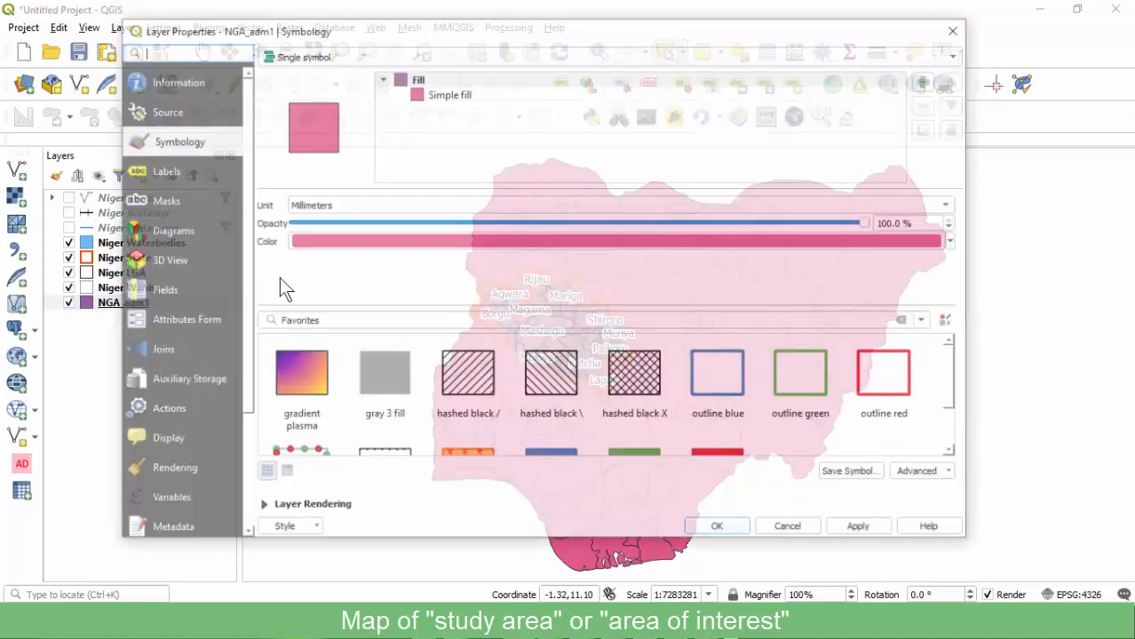
click(444, 96)
click(356, 262)
click(380, 274)
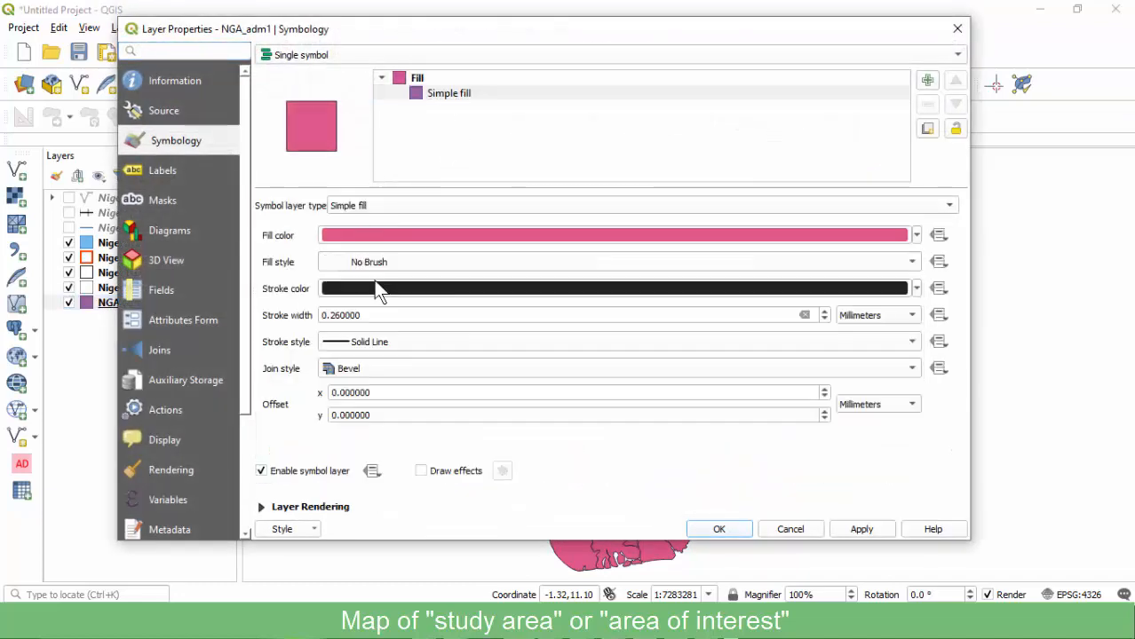
click(337, 316)
key(BackSpace)
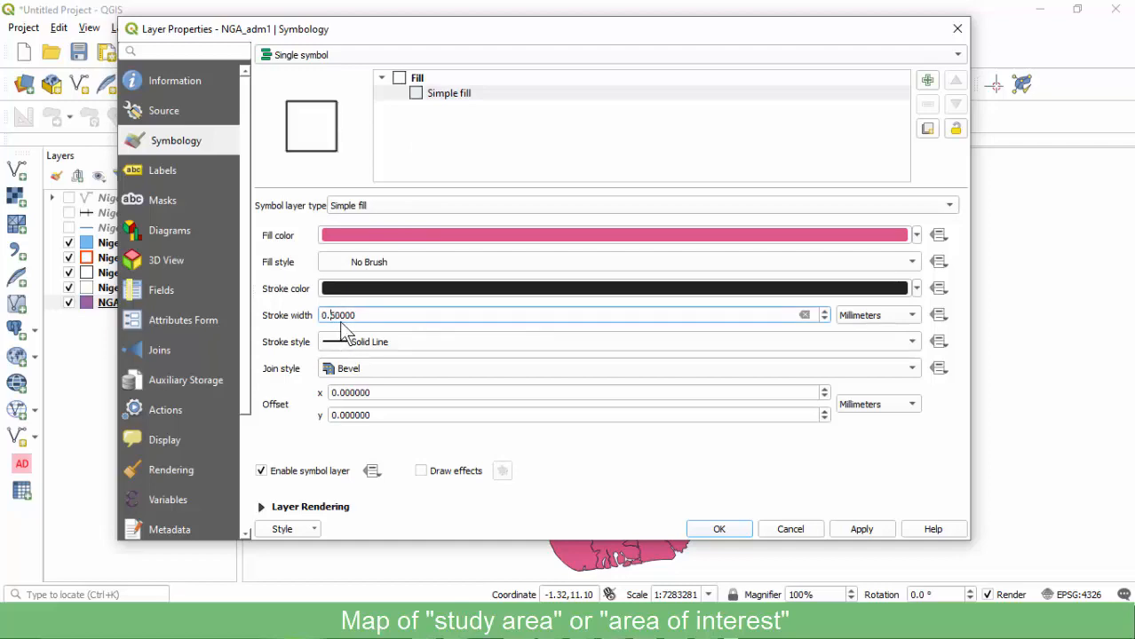
click(855, 527)
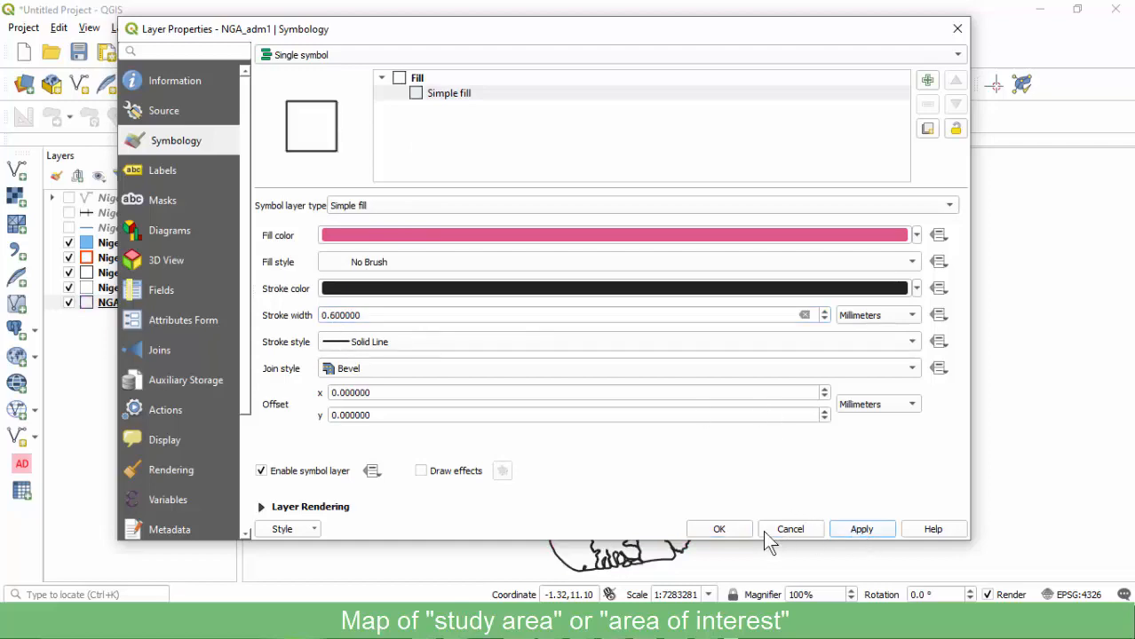
click(716, 531)
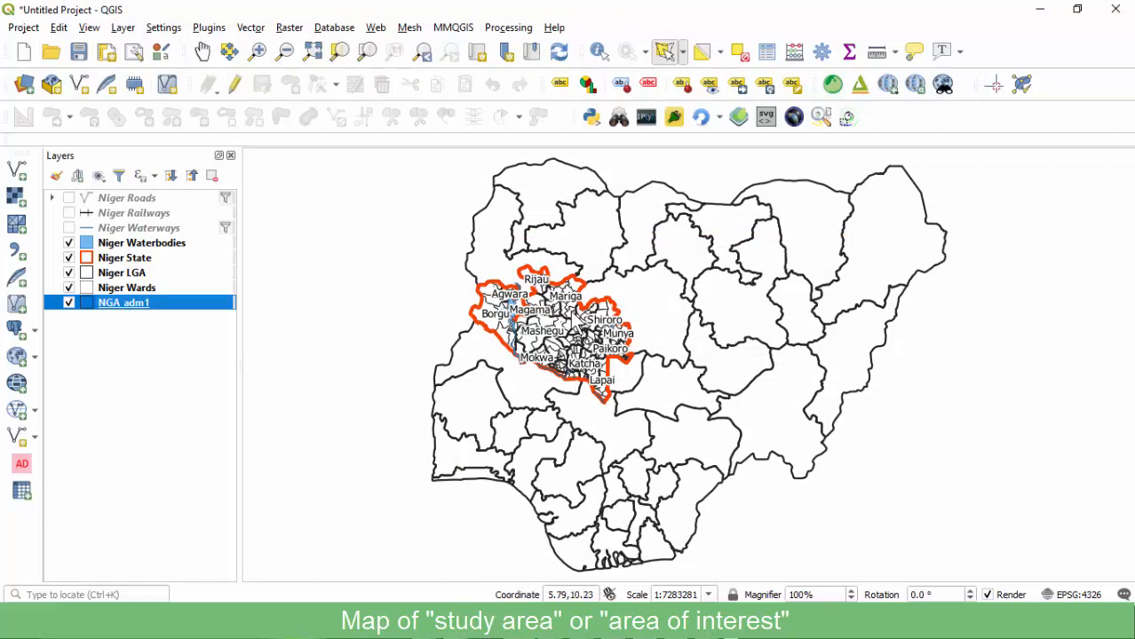
Start a new print layout from the Project menu and title it map1.
scroll(567, 308, up, 2)
scroll(610, 294, down, 1)
scroll(597, 302, up, 1)
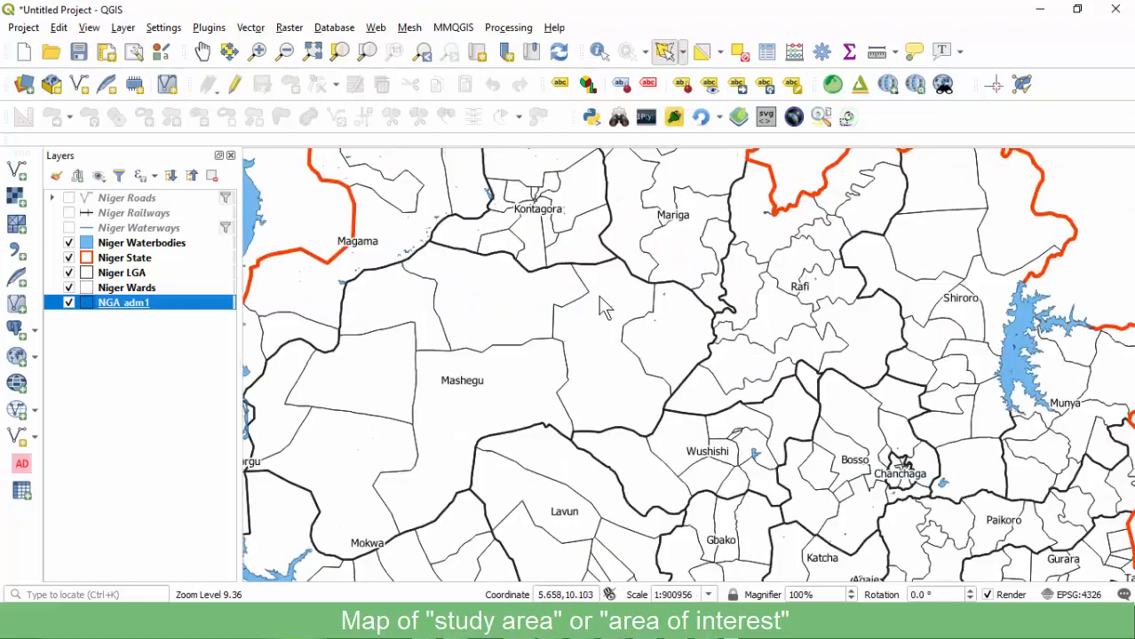
scroll(557, 285, down, 1)
scroll(588, 268, up, 2)
scroll(588, 268, down, 1)
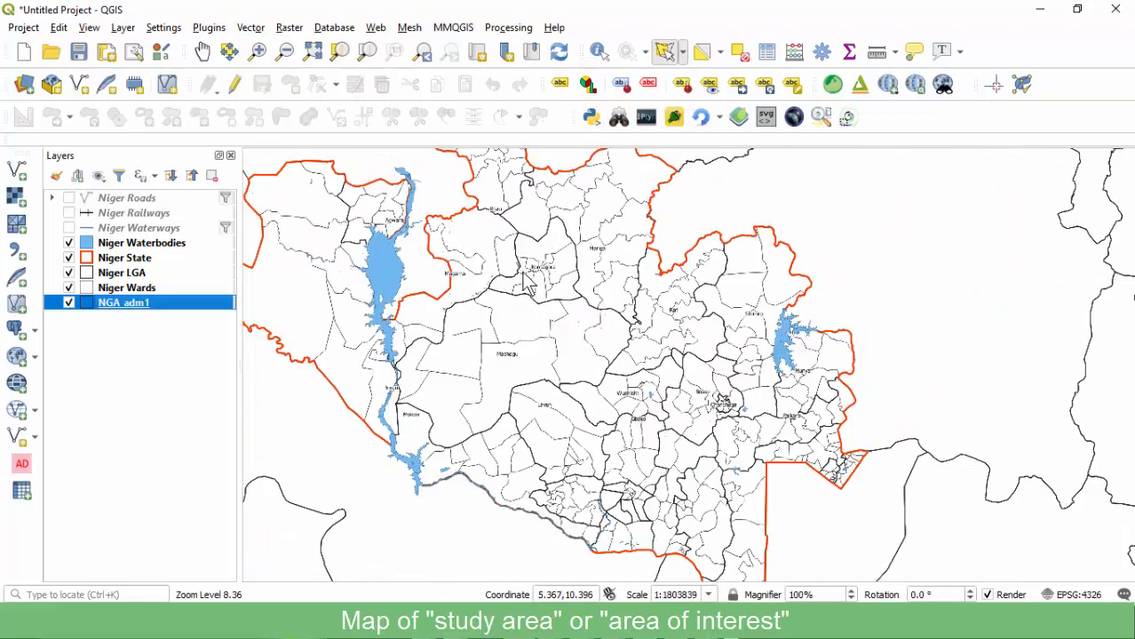
scroll(444, 279, down, 2)
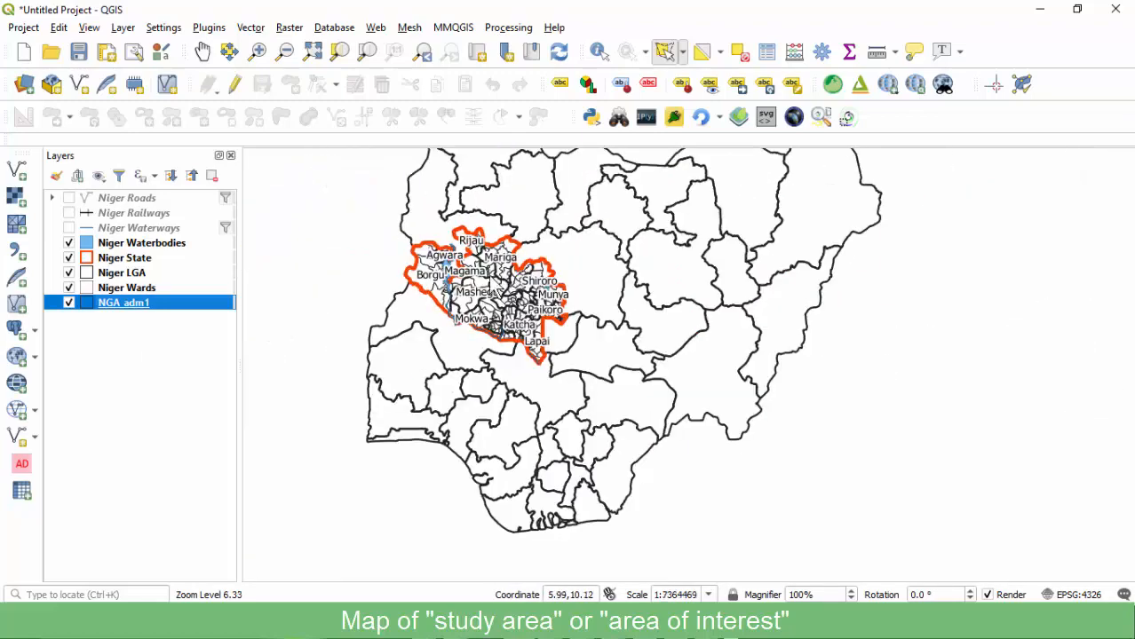
click(24, 27)
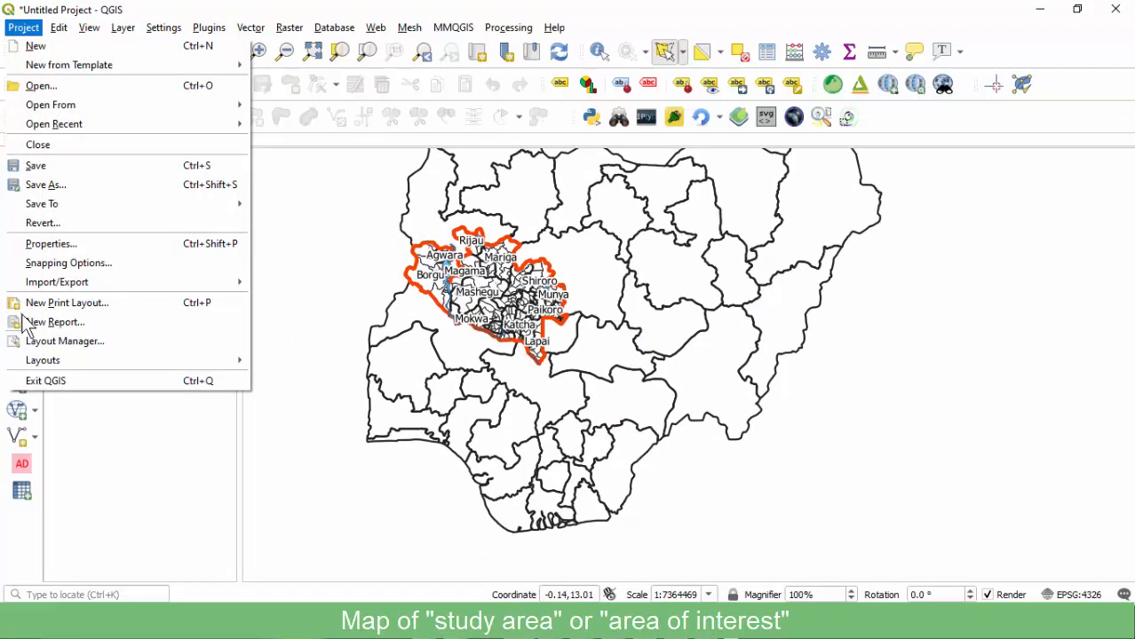
click(80, 303)
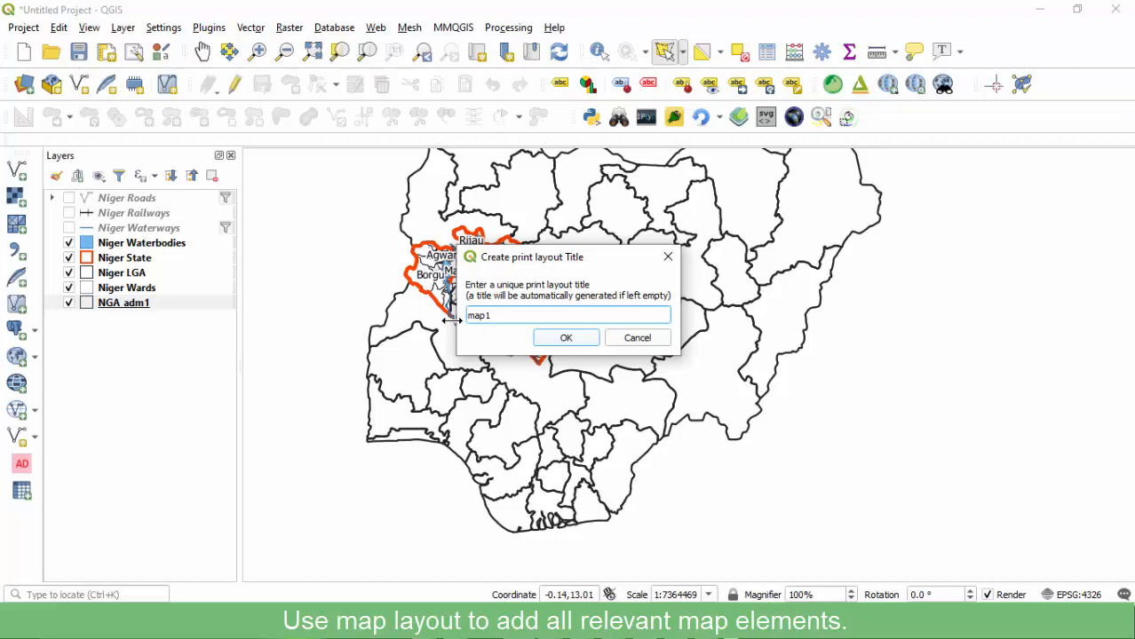
Create the map1 layout and set its page size to A3.
click(551, 336)
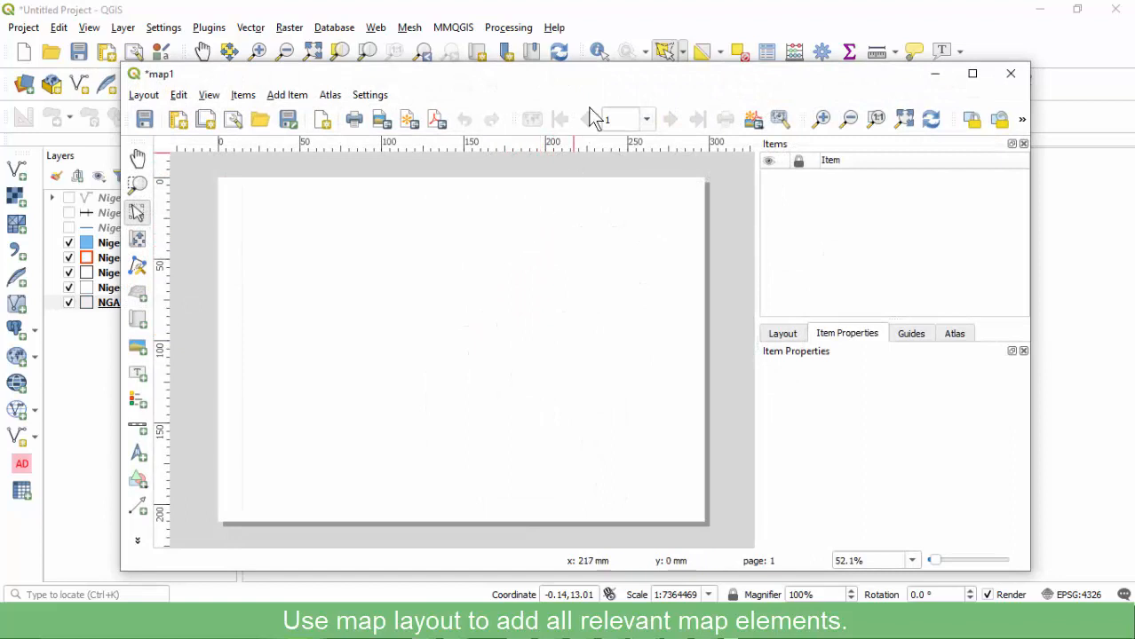
drag(565, 78, 554, 79)
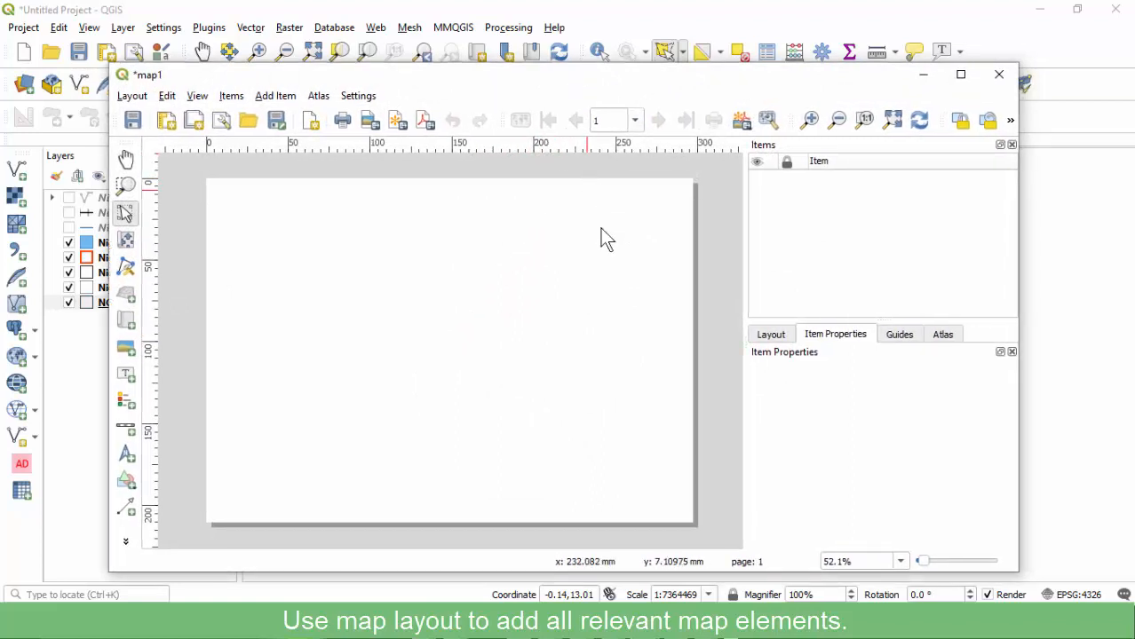
right_click(510, 258)
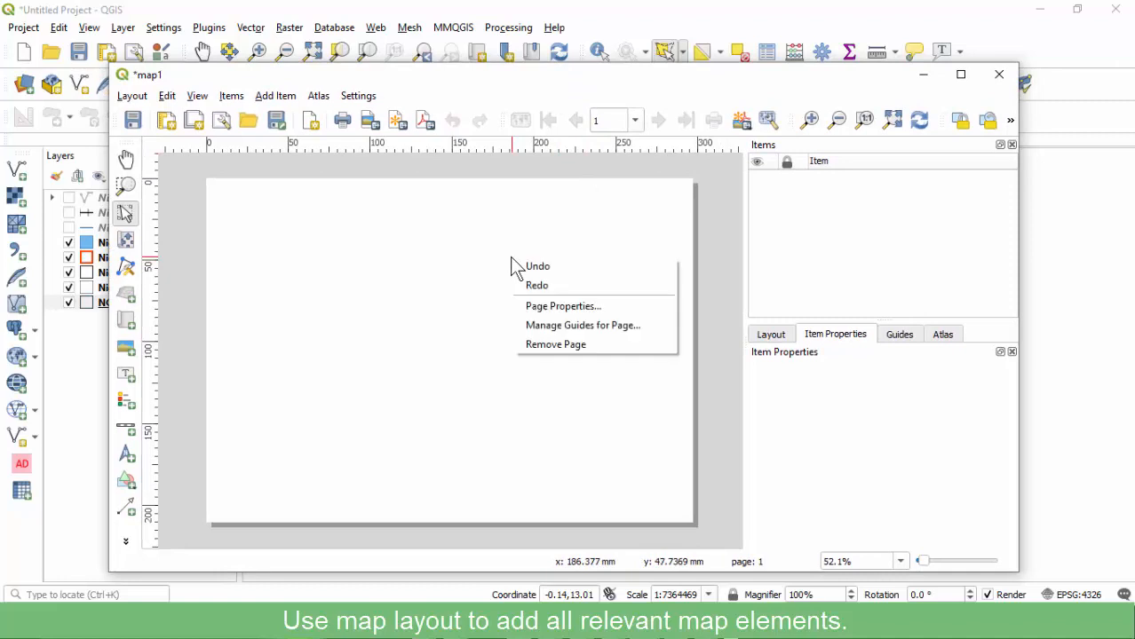
click(541, 306)
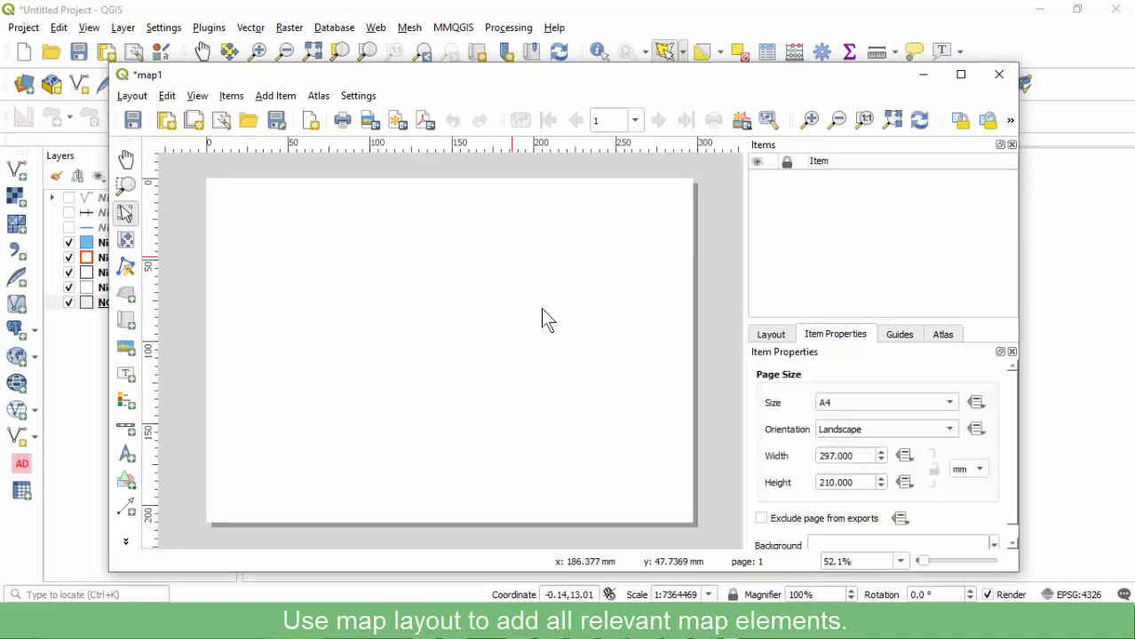
click(881, 402)
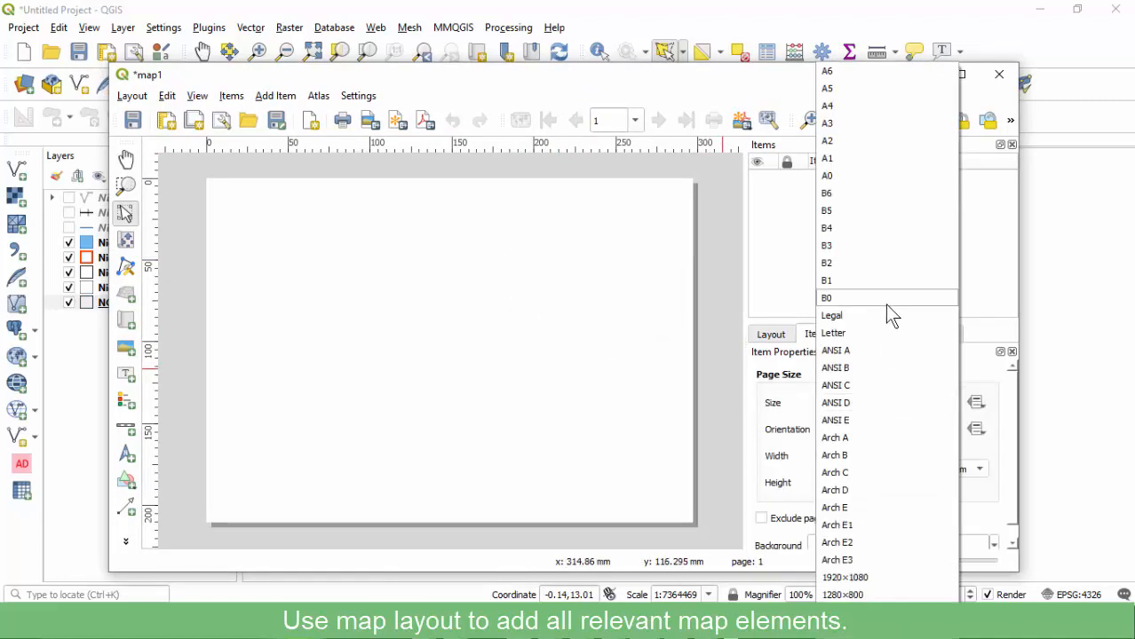
click(858, 131)
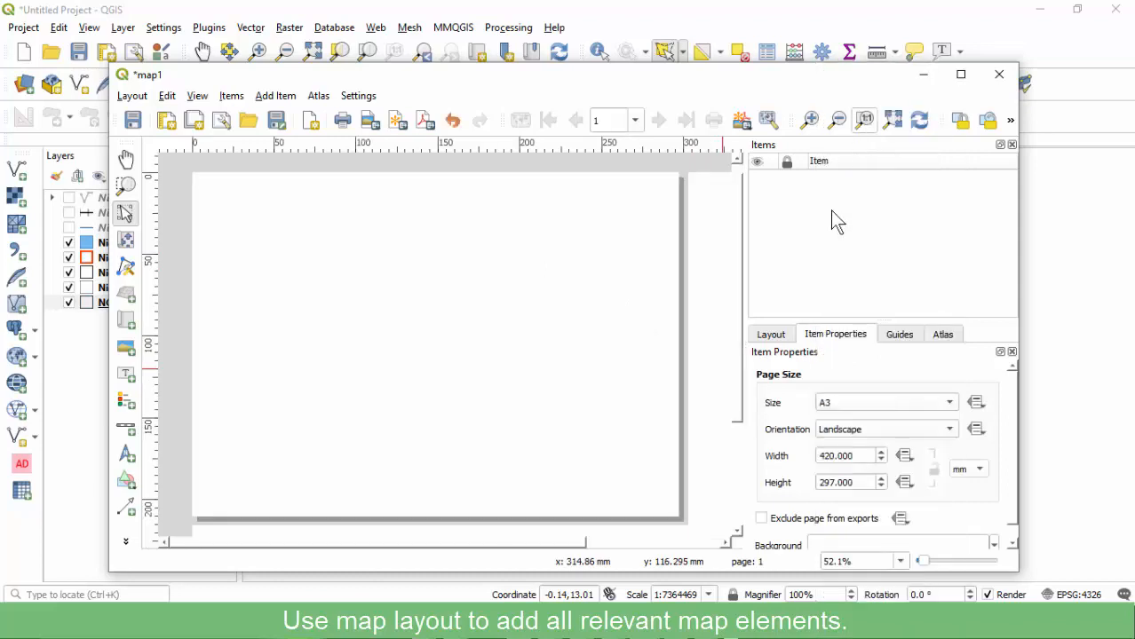
Set the page orientation to Landscape, fit the full page in view, and begin saving the project.
scroll(462, 315, down, 1)
scroll(450, 328, up, 1)
scroll(495, 283, down, 1)
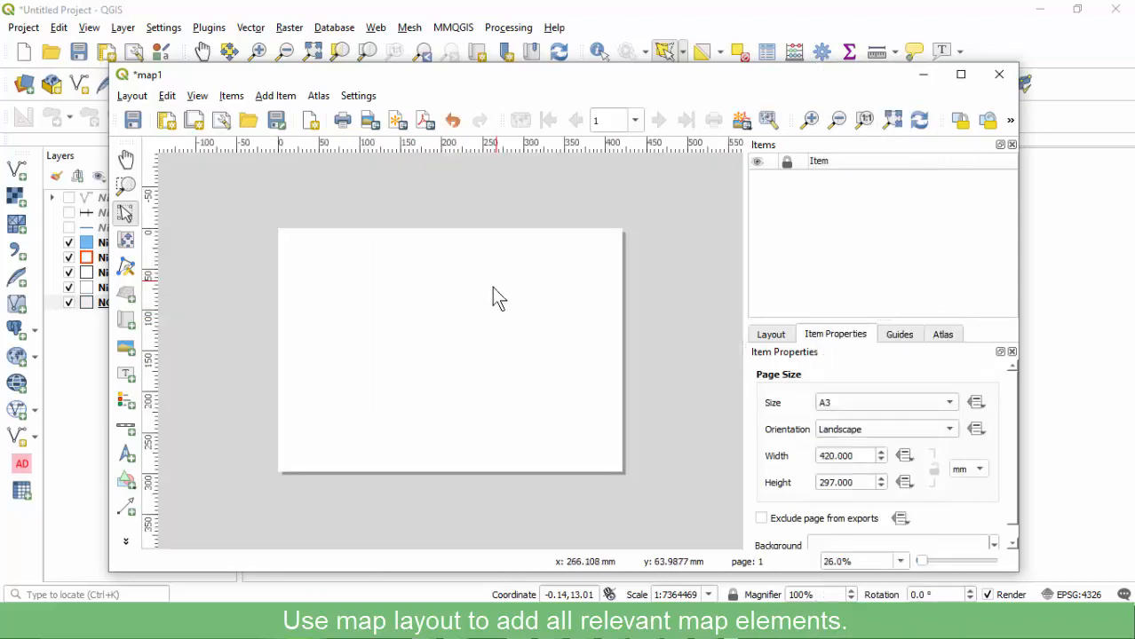
click(863, 434)
click(863, 413)
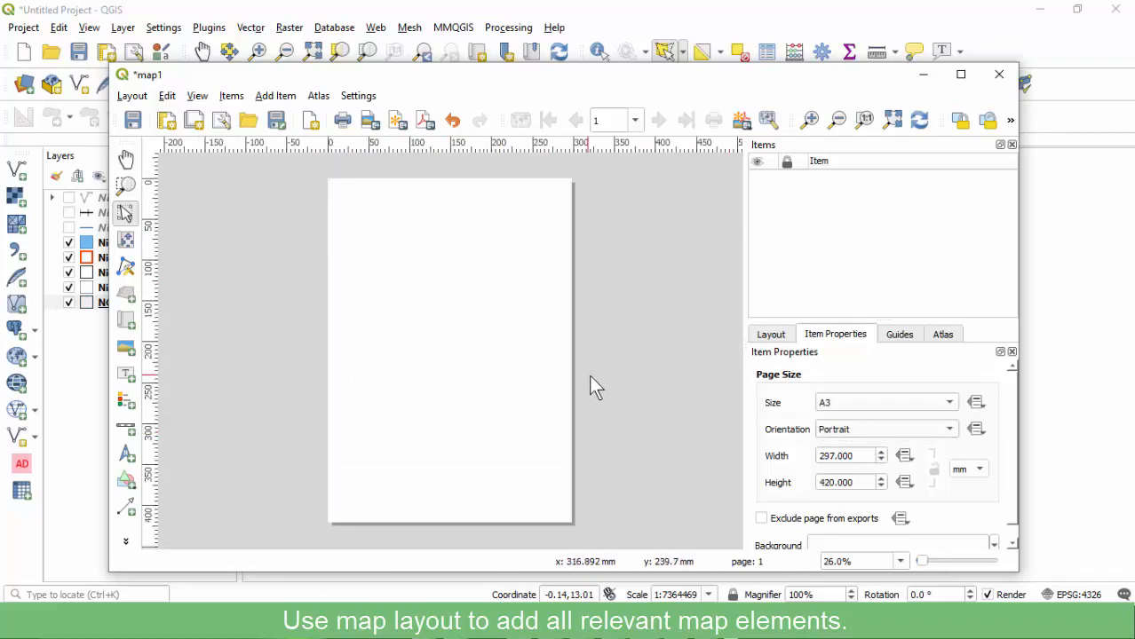
click(880, 431)
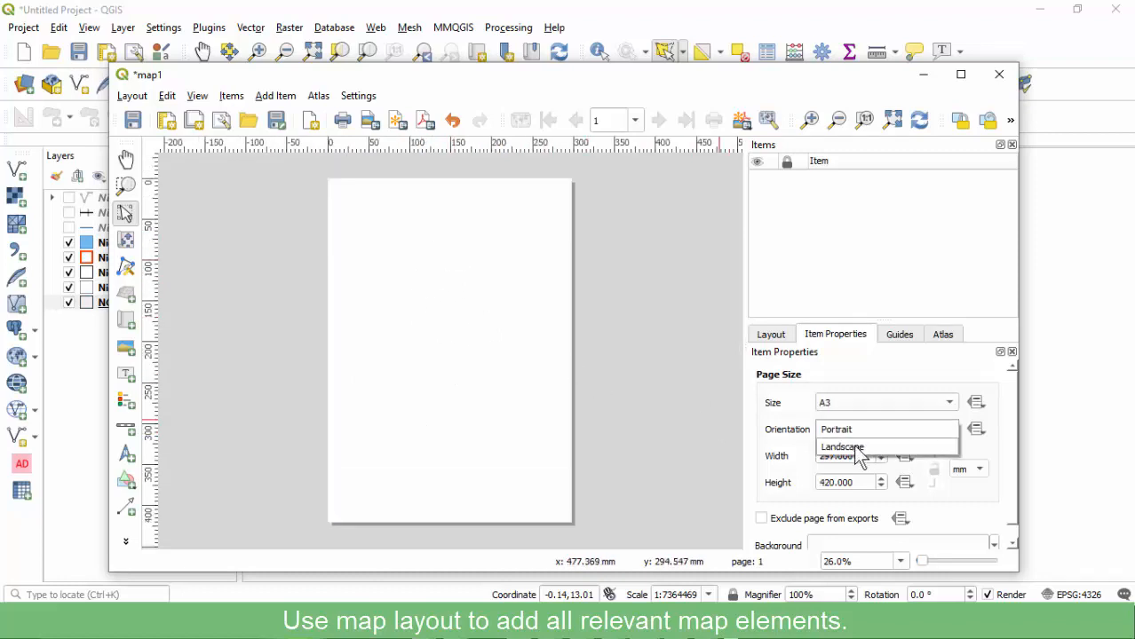
click(848, 447)
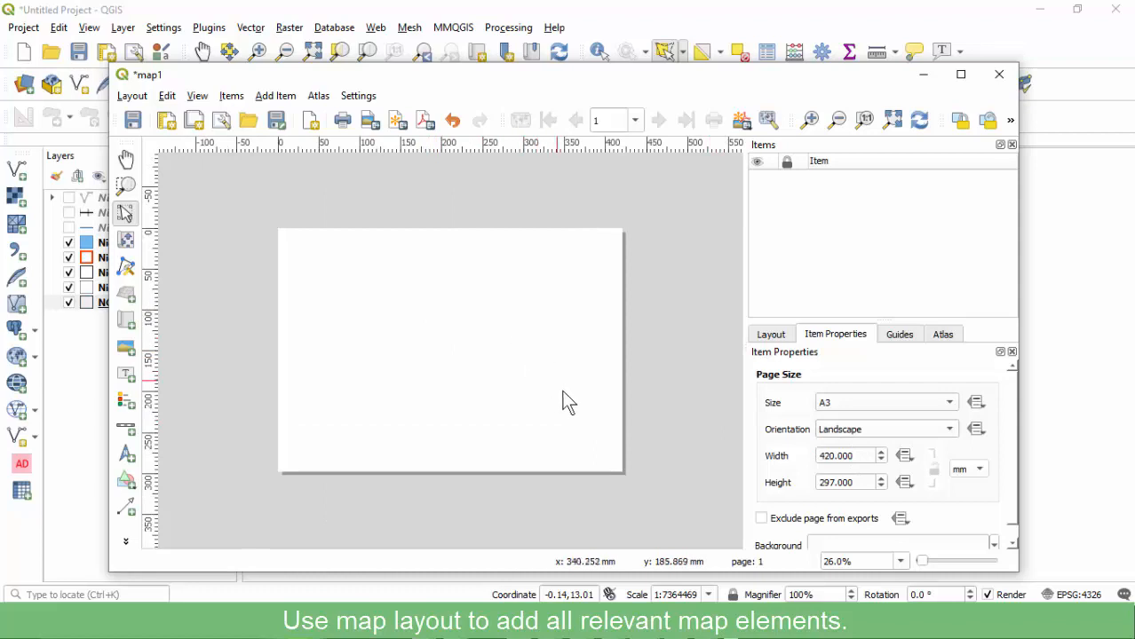
click(892, 120)
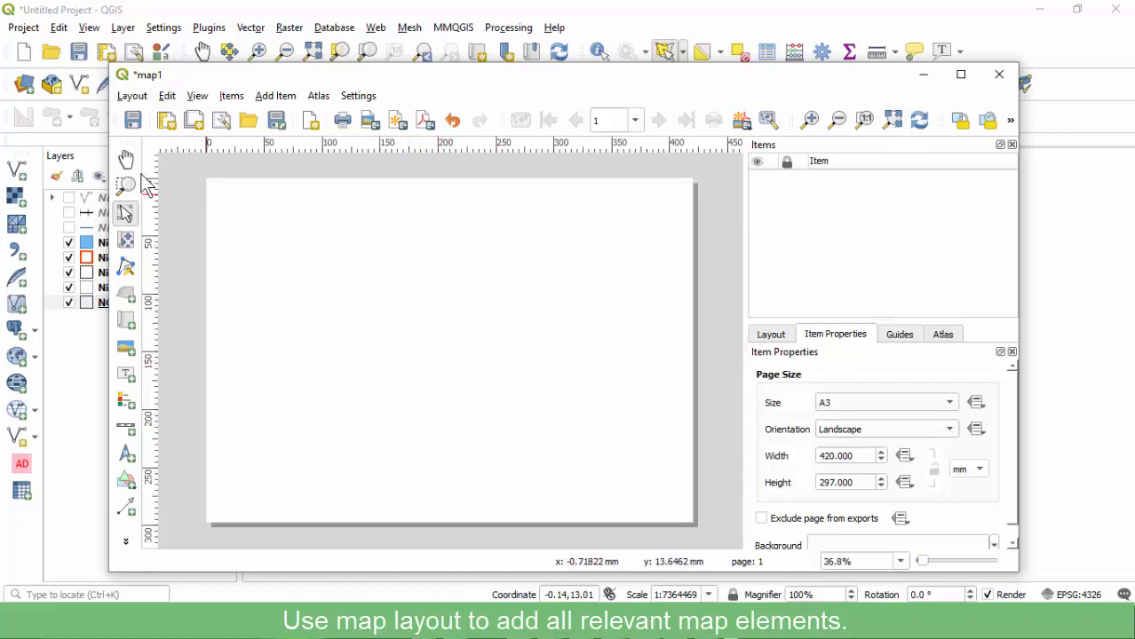
click(133, 122)
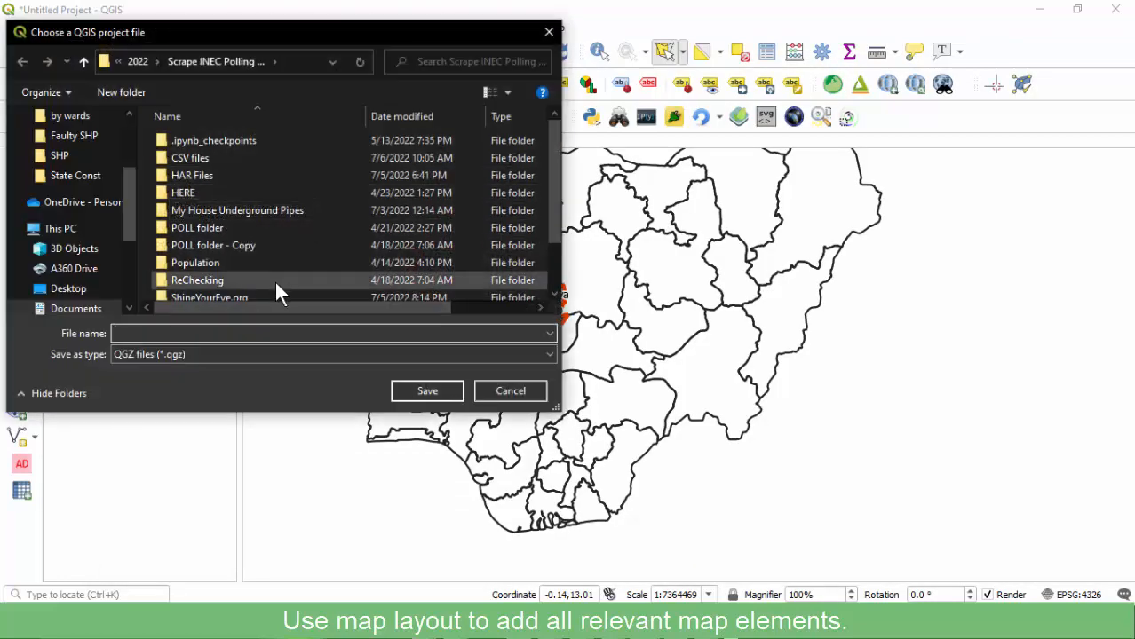
Save the project as Niger State-StudyArea Map and reopen the map1 layout via Project > Layouts.
click(510, 391)
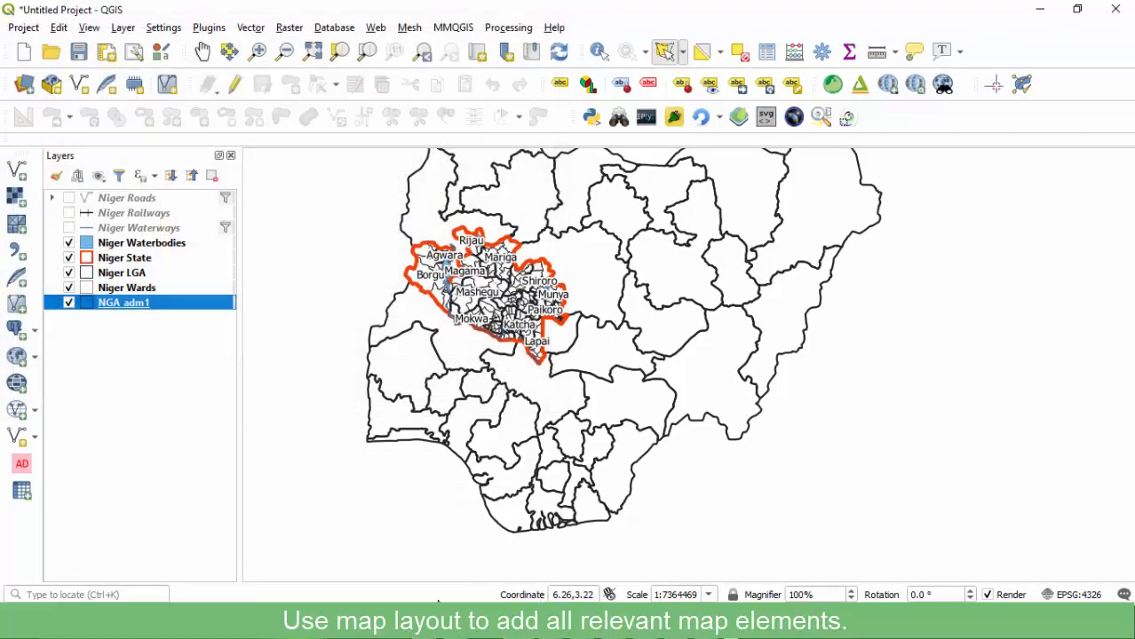
click(79, 54)
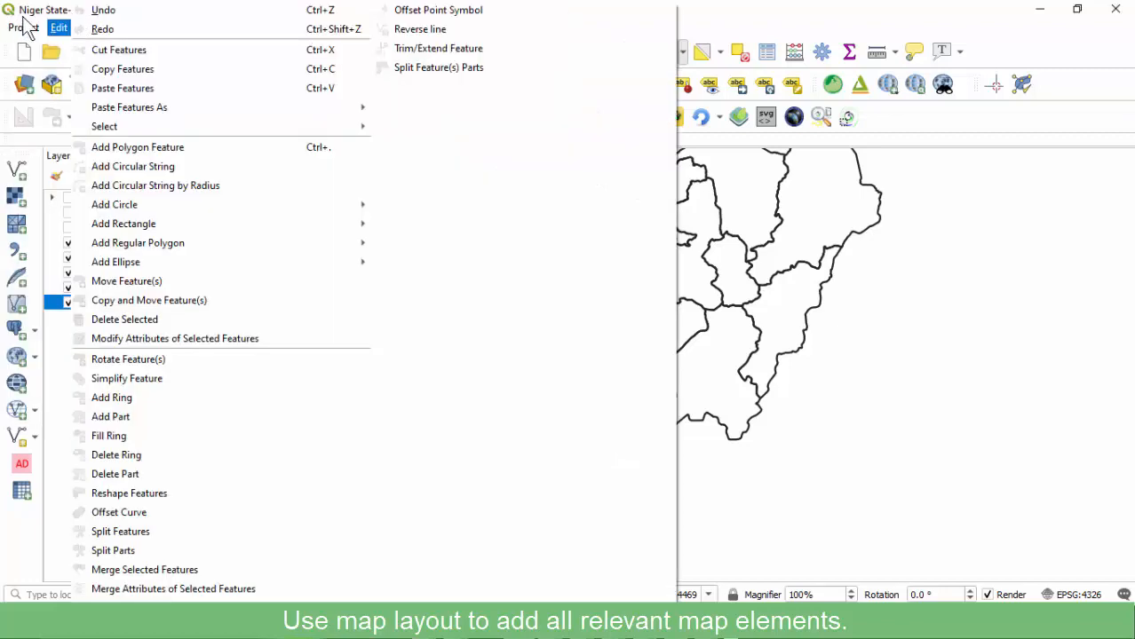
mouse_move(24, 28)
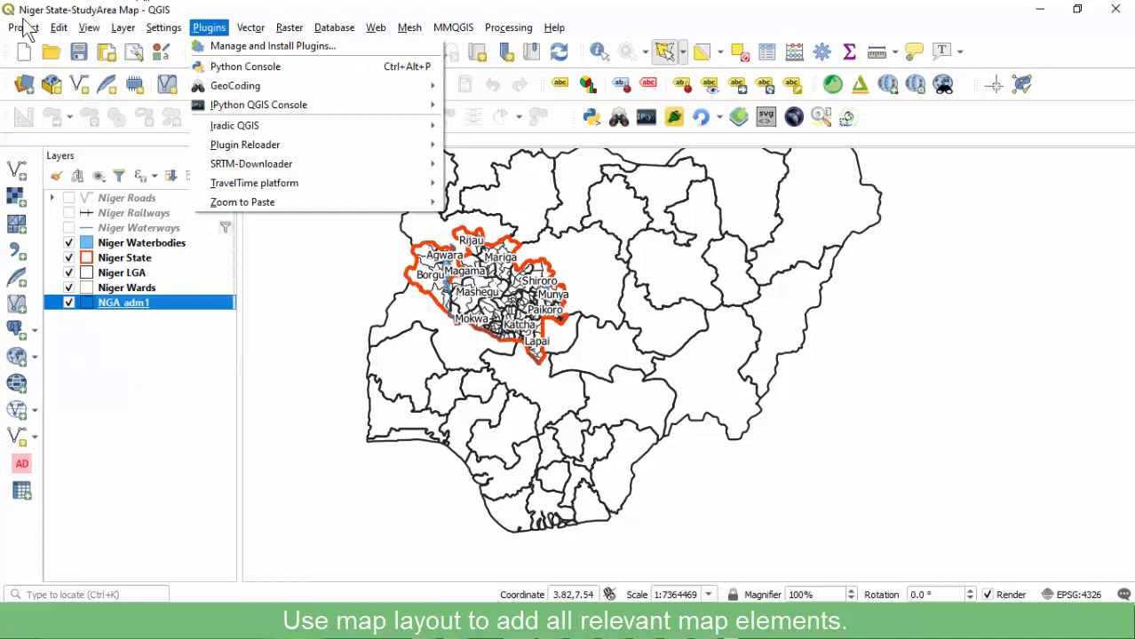
click(24, 28)
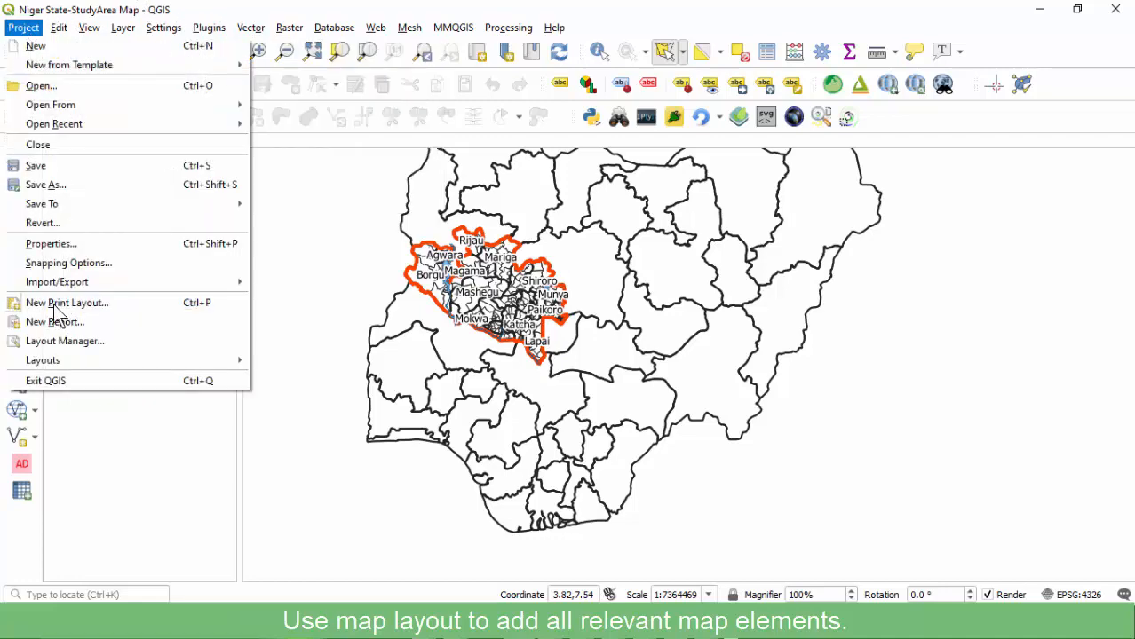
mouse_move(54, 357)
click(311, 359)
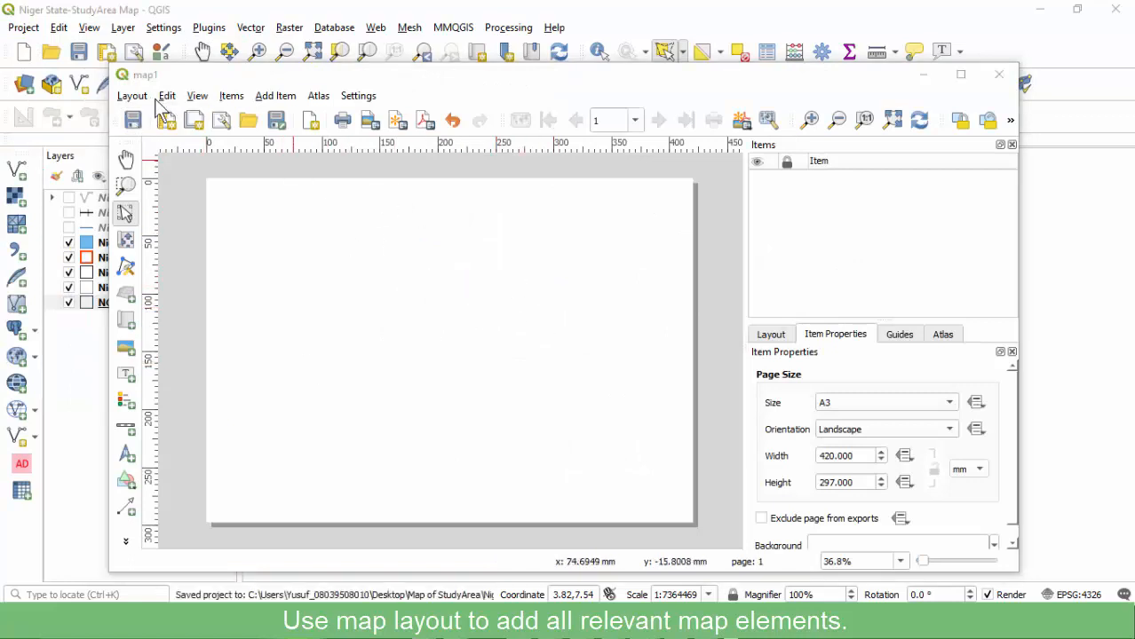
click(134, 123)
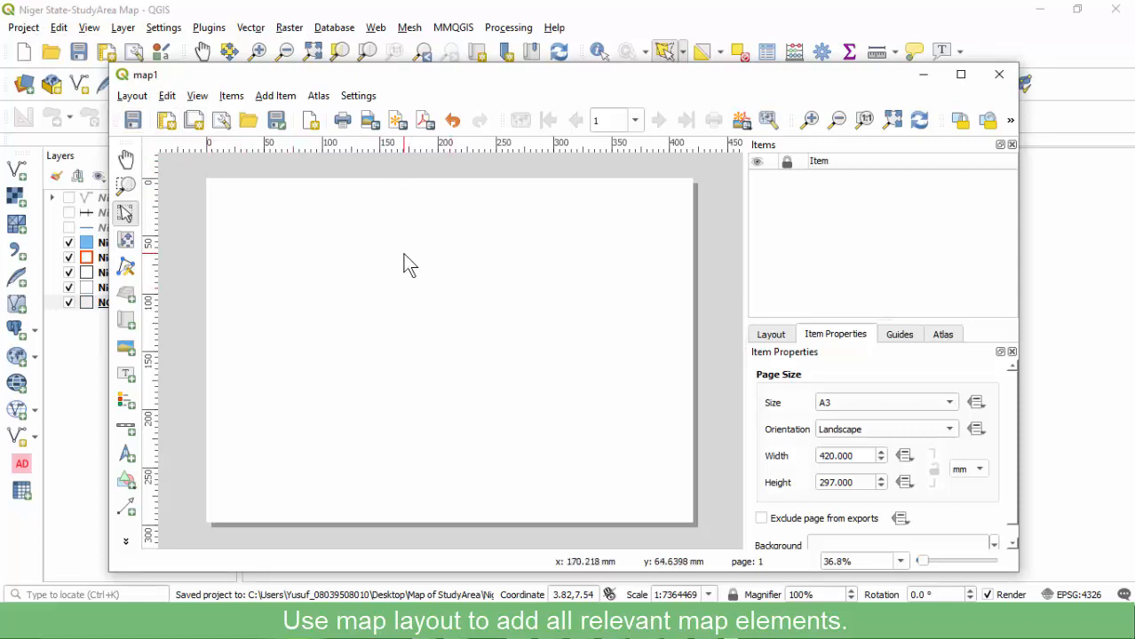
right_click(368, 211)
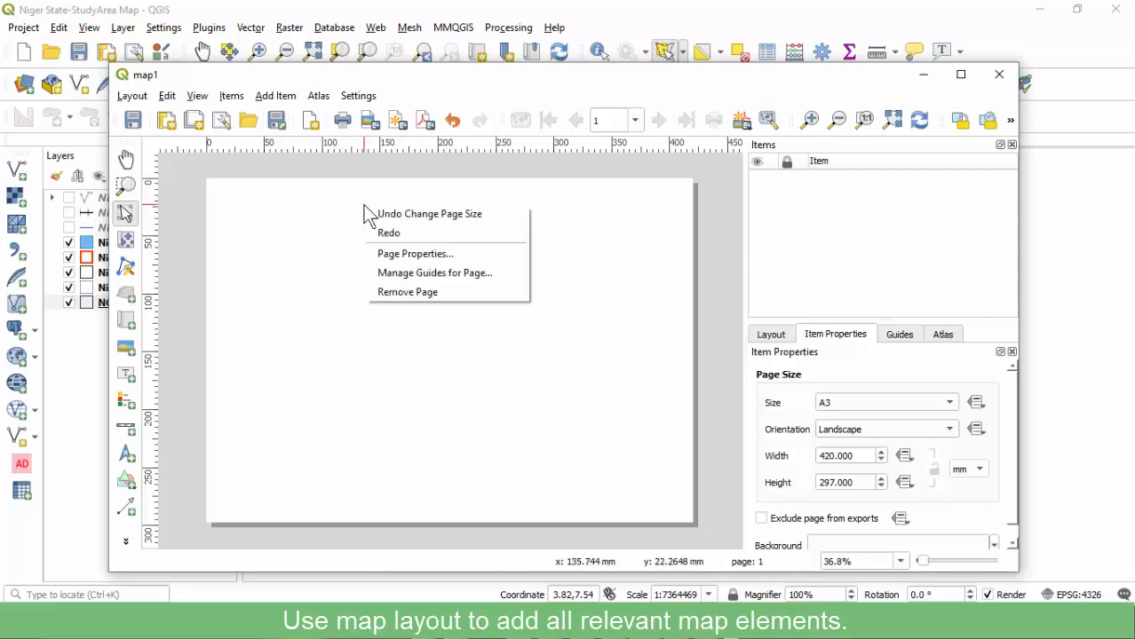
key(Escape)
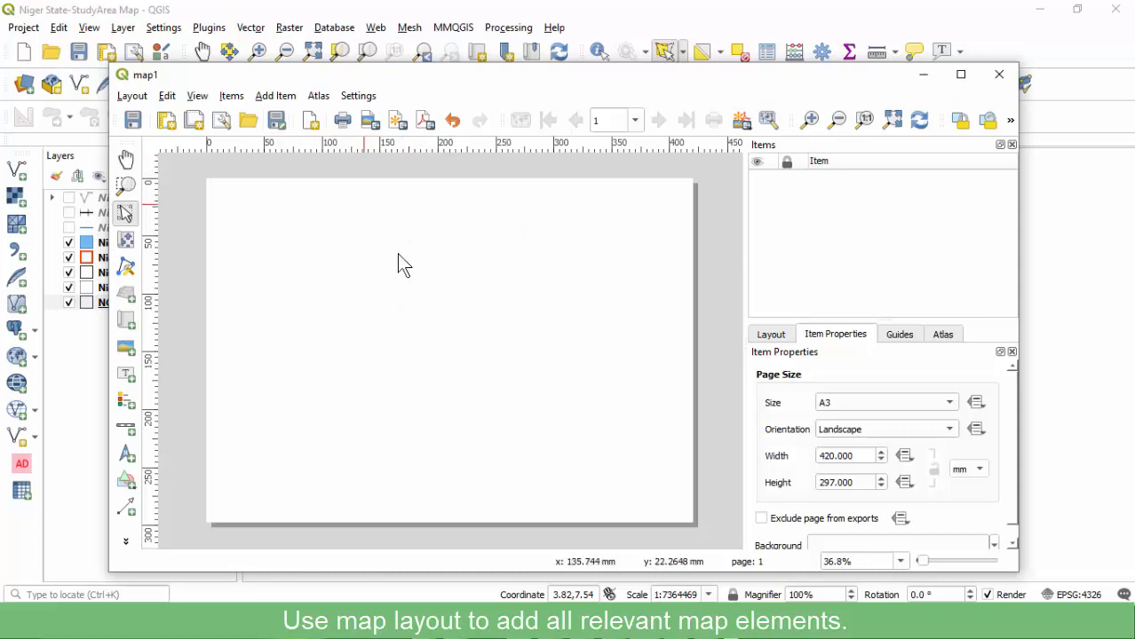
right_click(446, 212)
click(481, 256)
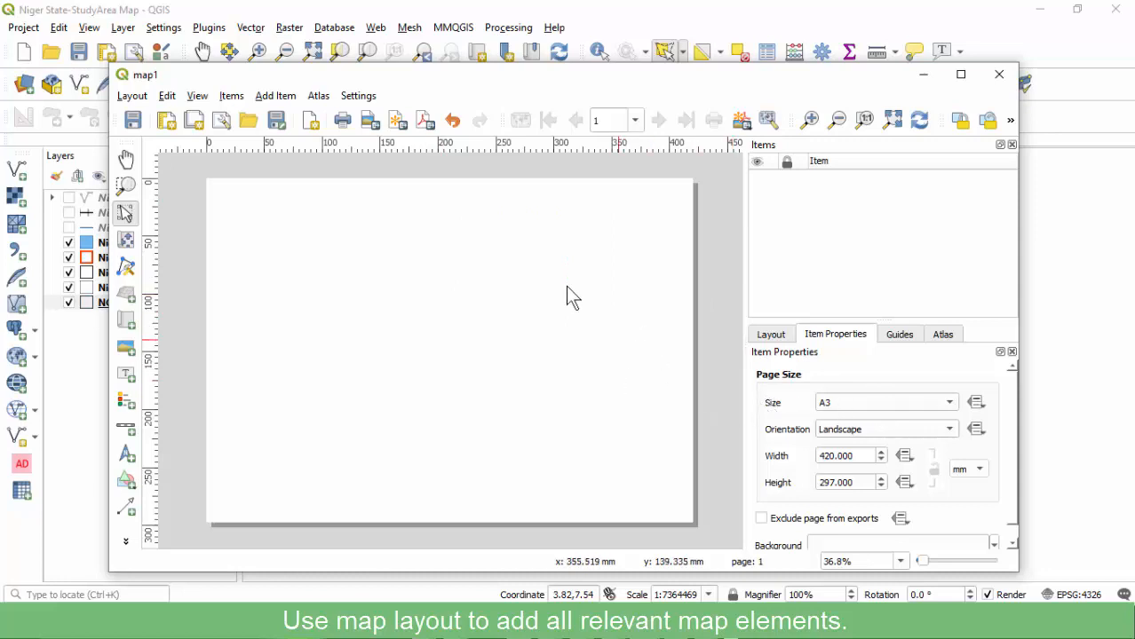
scroll(1014, 417, down, 1)
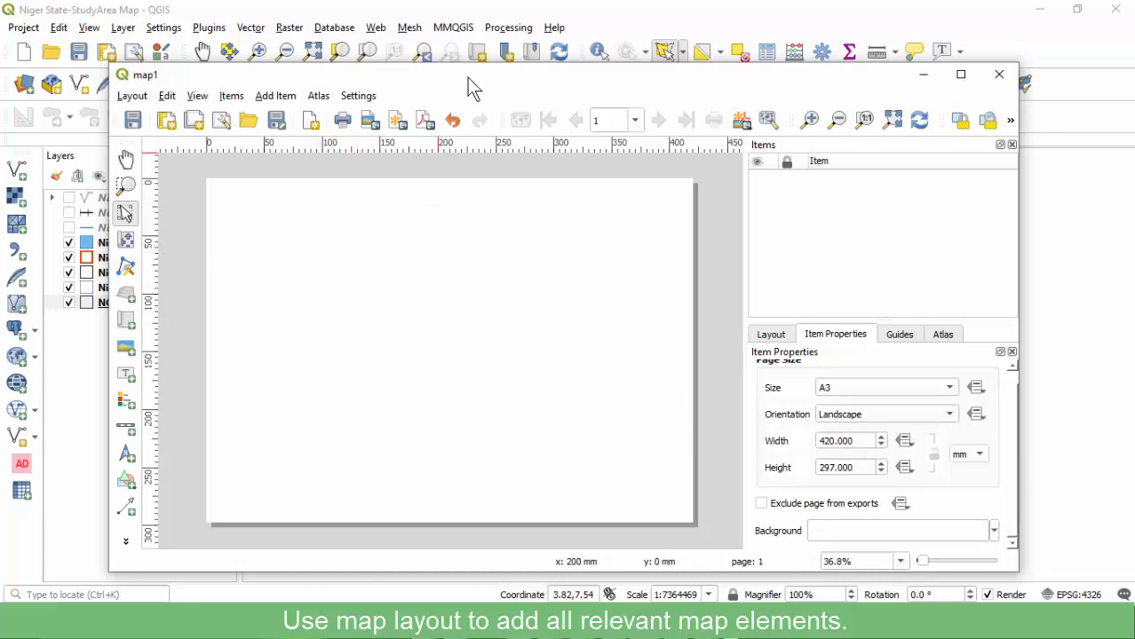
mouse_move(456, 76)
mouse_down()
mouse_move(595, 87)
mouse_move(464, 72)
mouse_up()
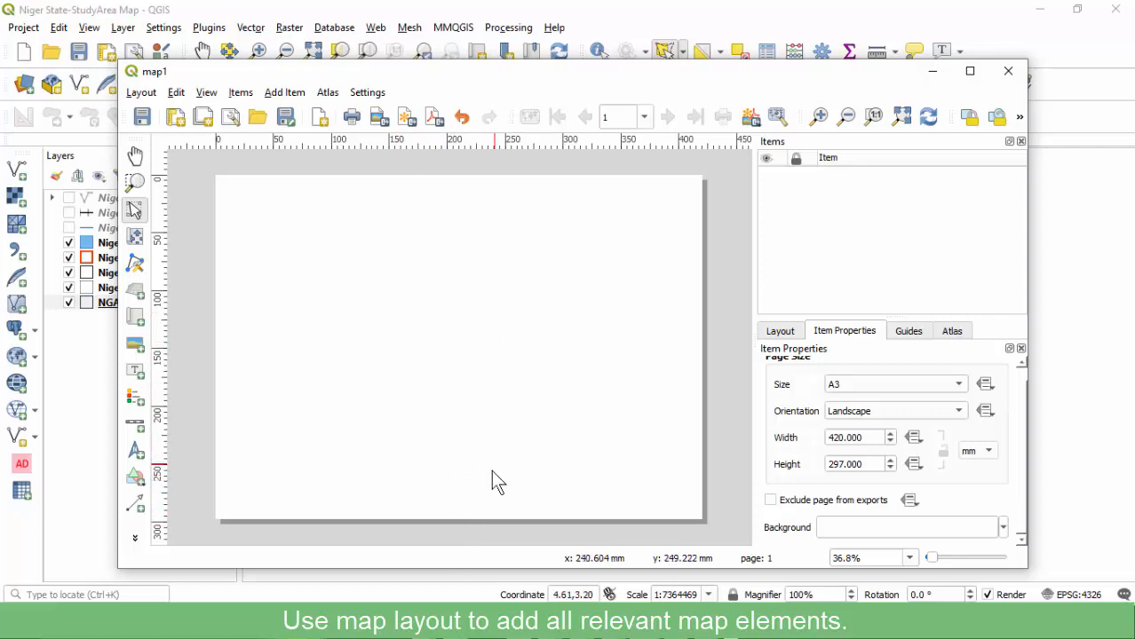
click(451, 623)
click(479, 586)
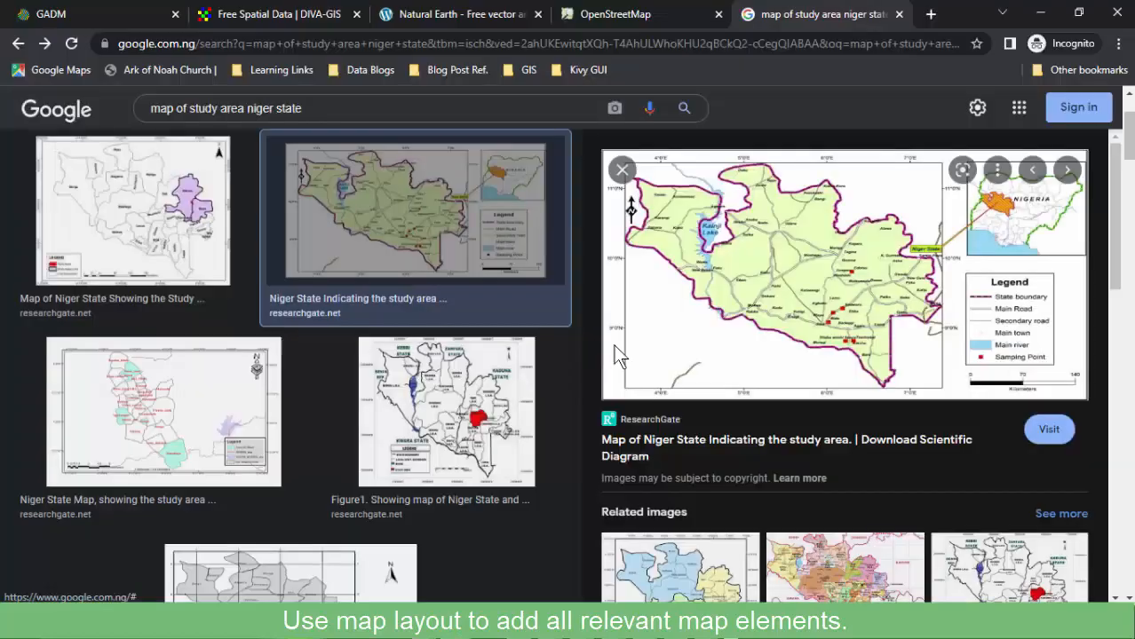
scroll(584, 348, up, 1)
scroll(555, 358, down, 5)
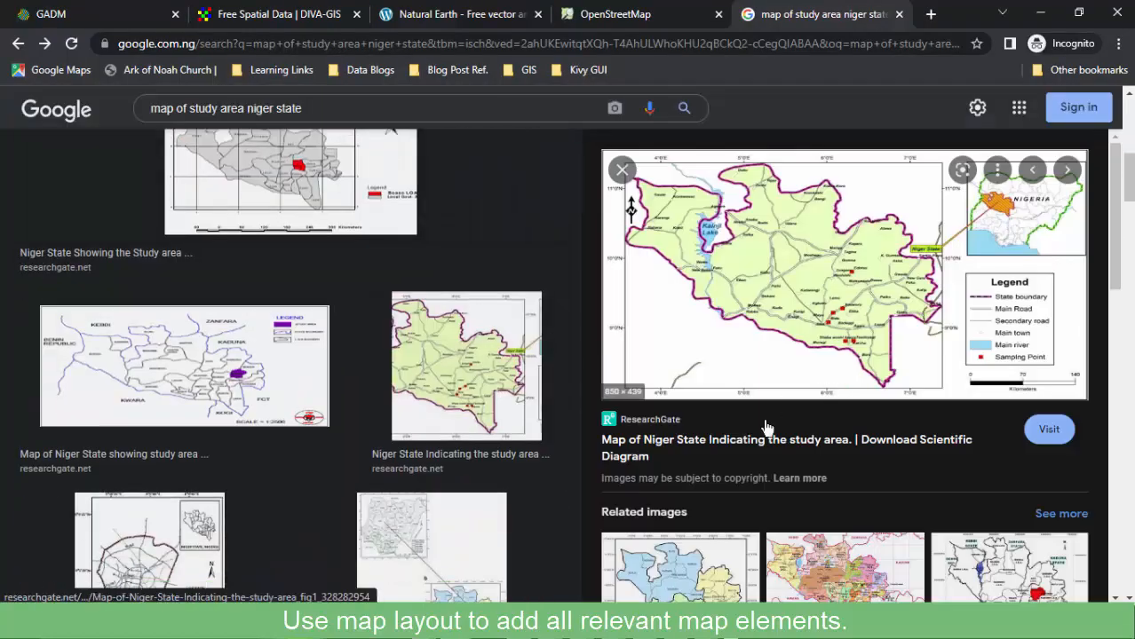
scroll(768, 413, down, 3)
scroll(764, 427, down, 2)
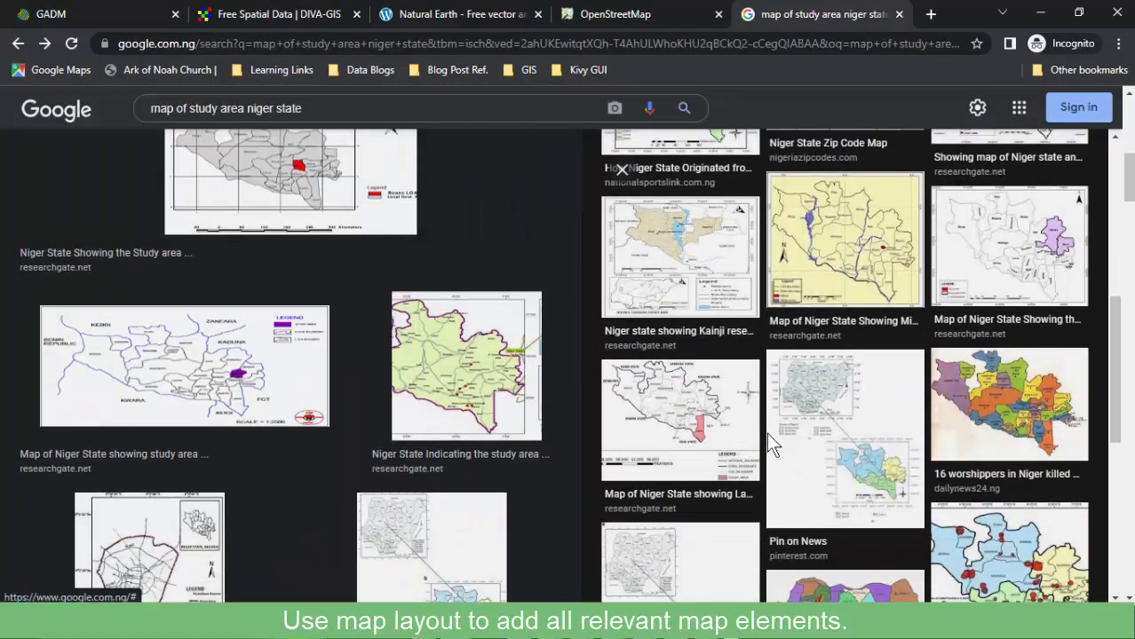
scroll(764, 426, up, 5)
scroll(448, 324, up, 4)
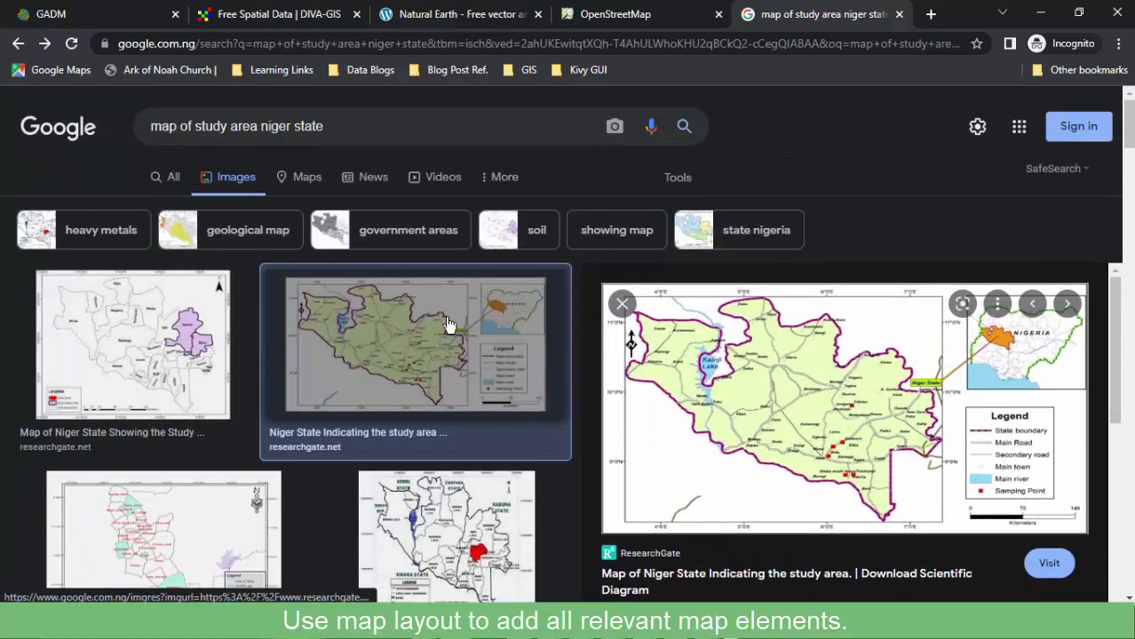
click(18, 43)
click(18, 42)
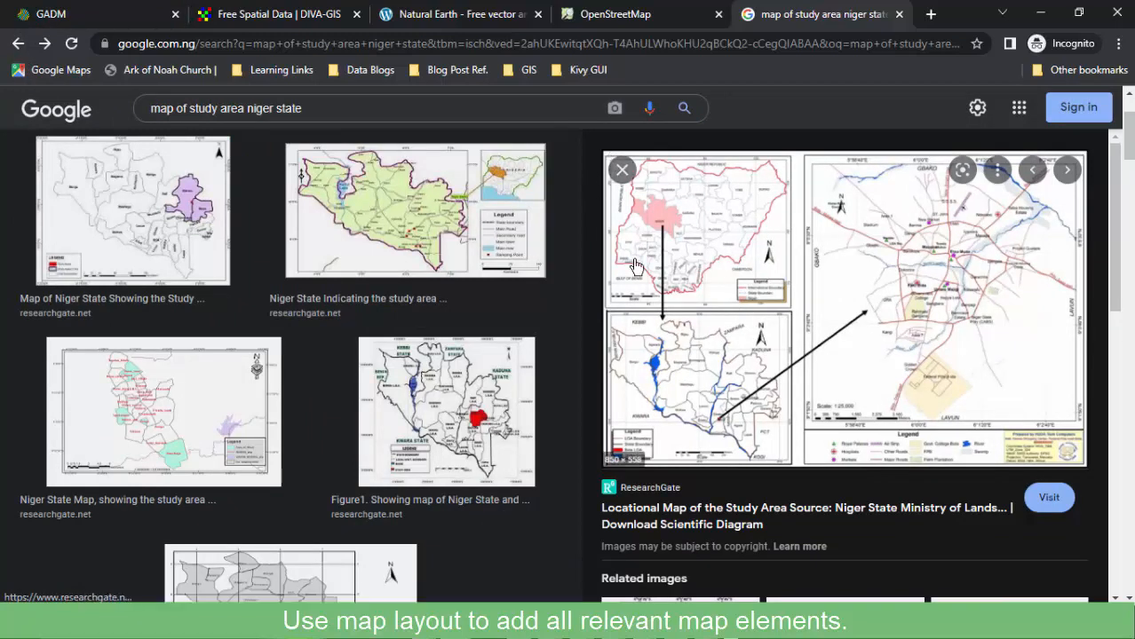
click(1040, 18)
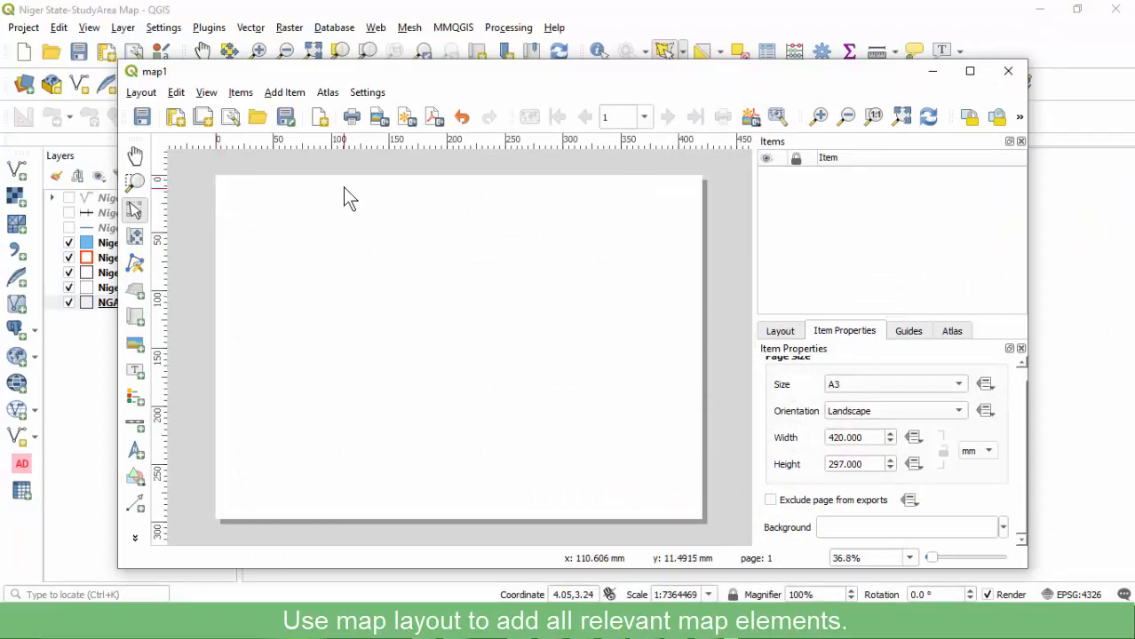
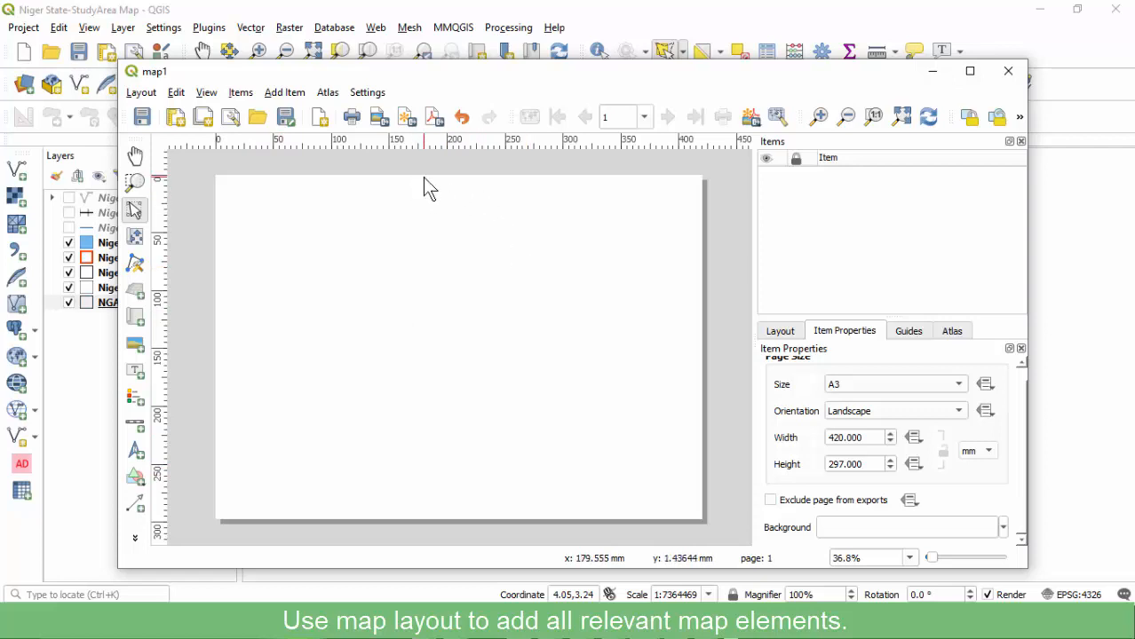
Hide the Niger Waterbodies, State, LGA and Wards layers and zoom to the NGA adm1 extent.
click(404, 13)
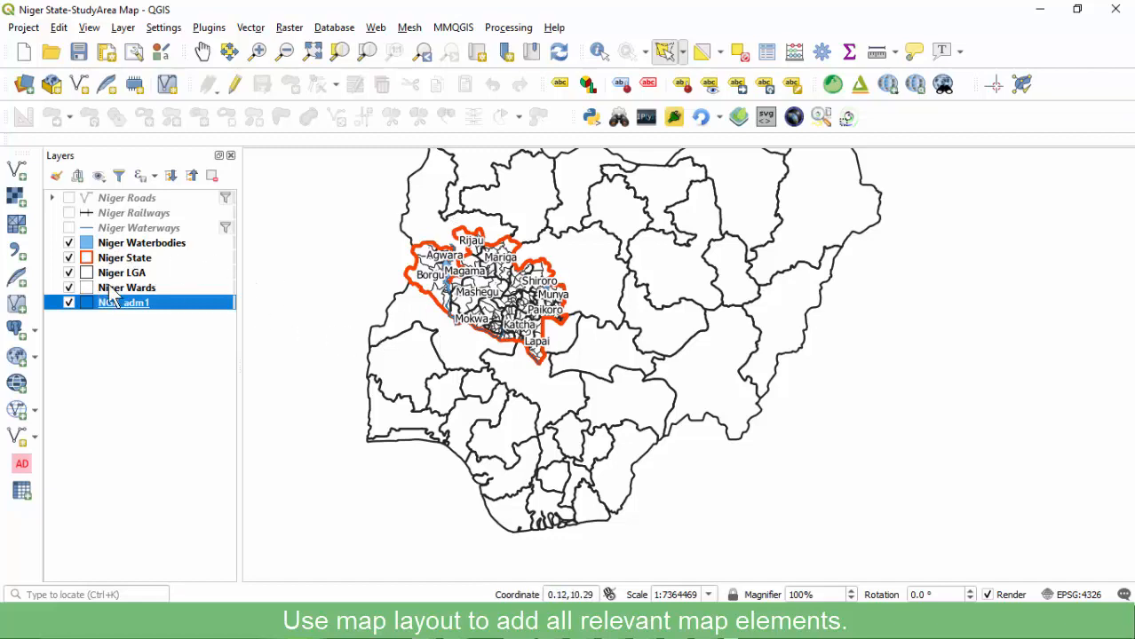
click(69, 242)
click(69, 258)
click(69, 272)
click(69, 287)
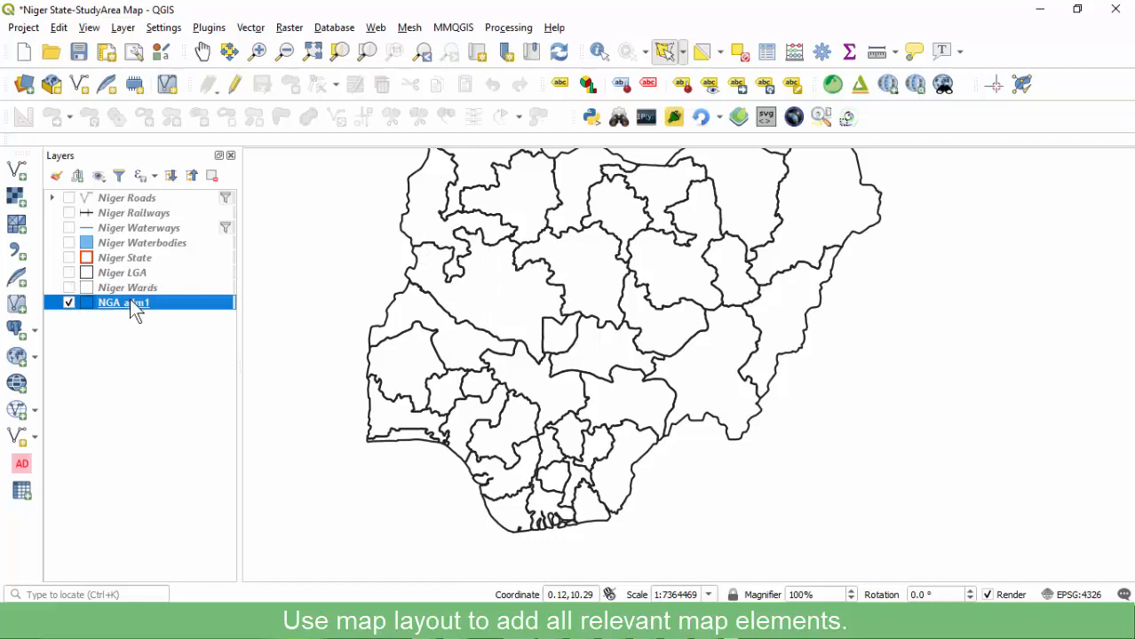
right_click(113, 301)
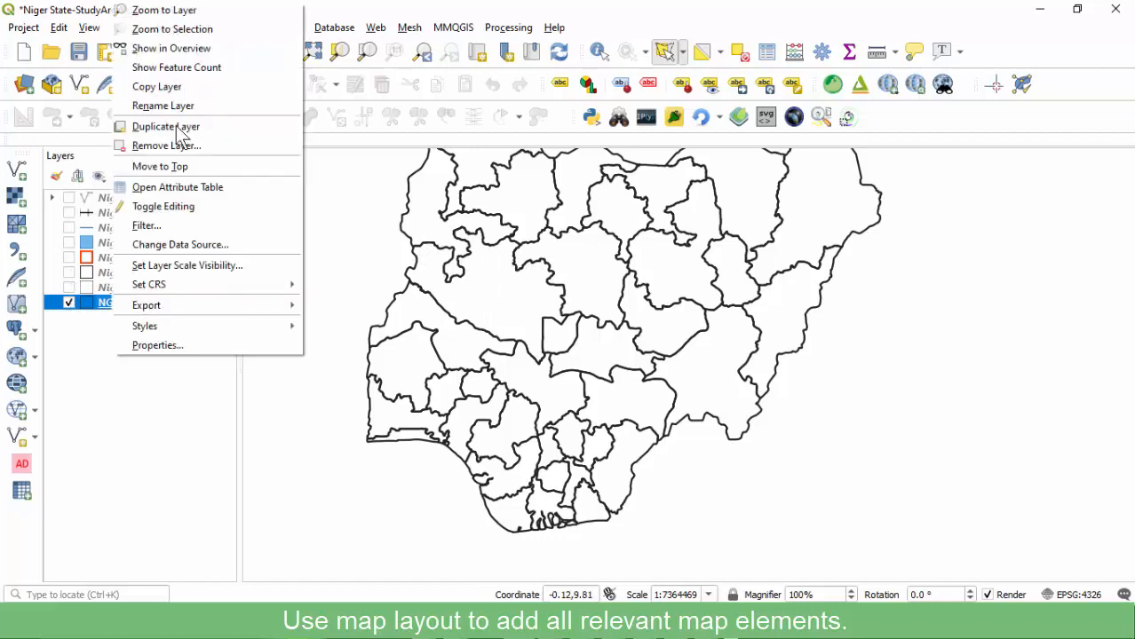
click(174, 11)
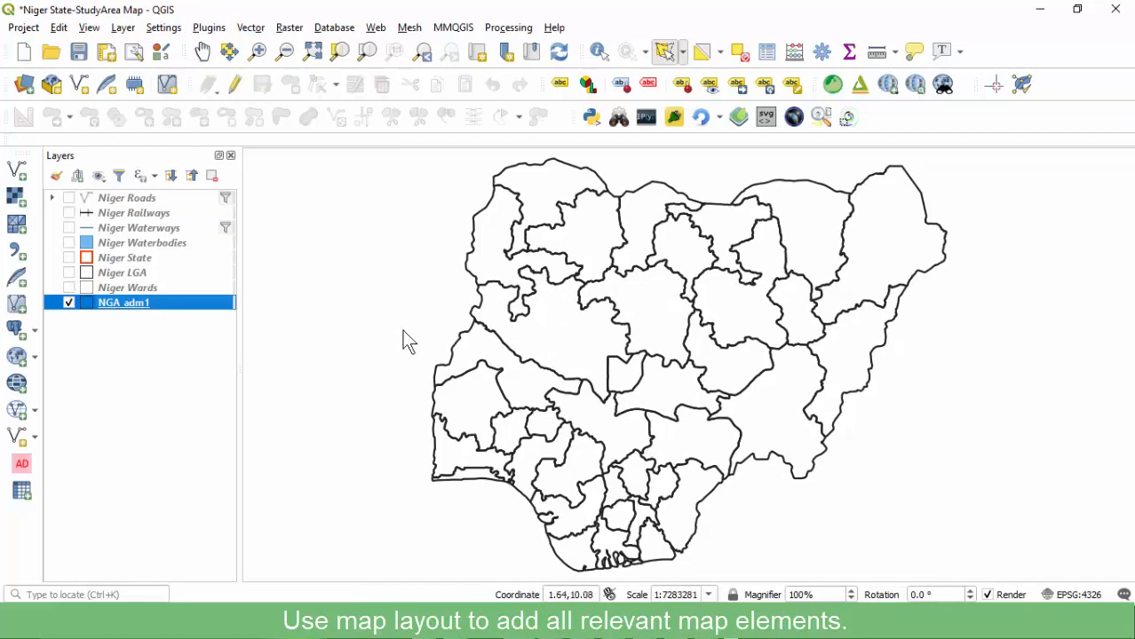
Save the project and bring the map1 layout back to the front.
click(78, 52)
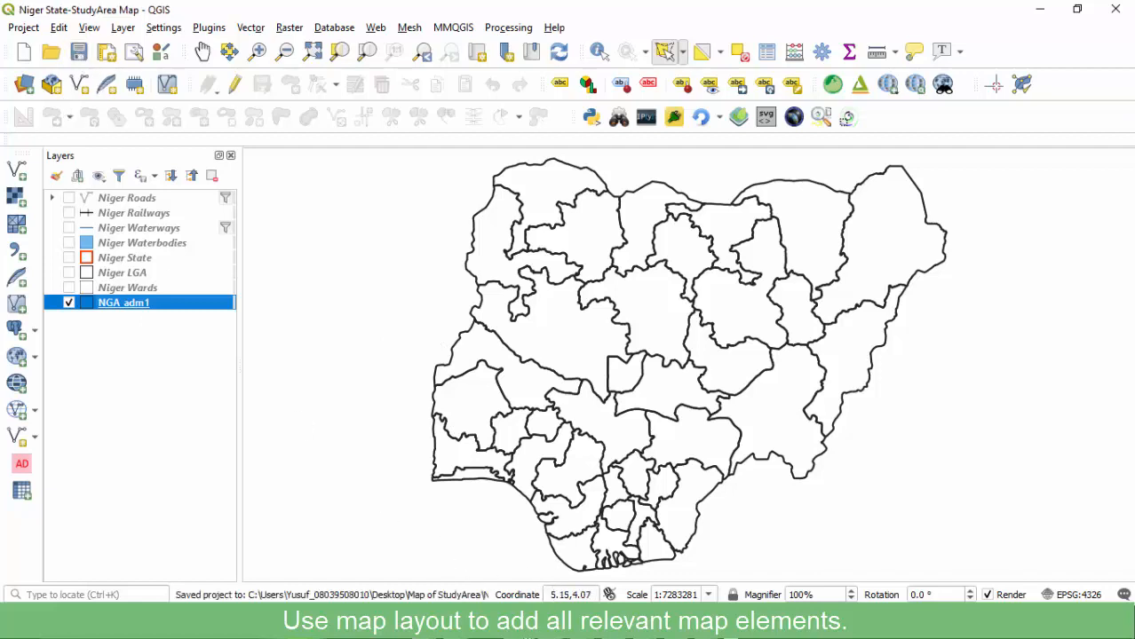
mouse_move(644, 623)
click(698, 558)
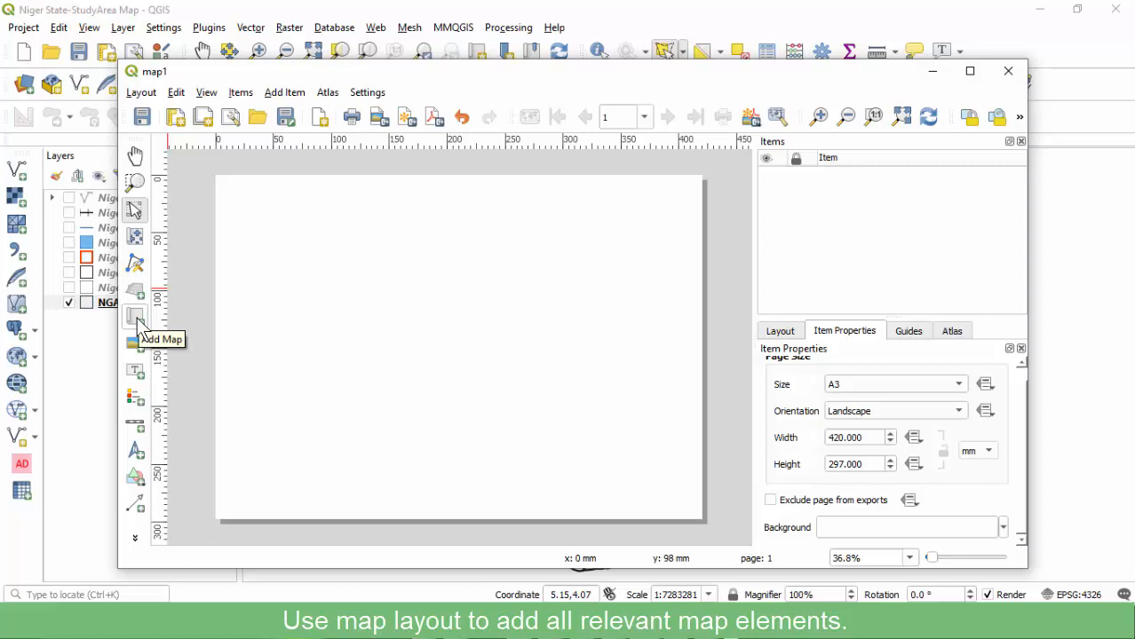
Add a map frame in the upper-left of the layout page.
click(275, 93)
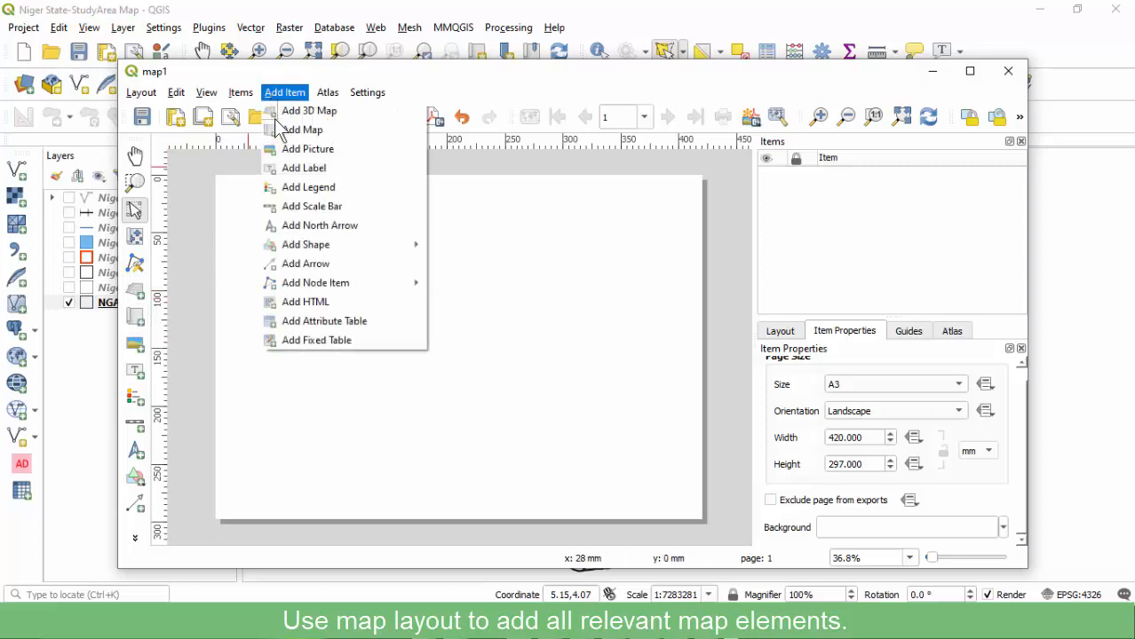
click(302, 131)
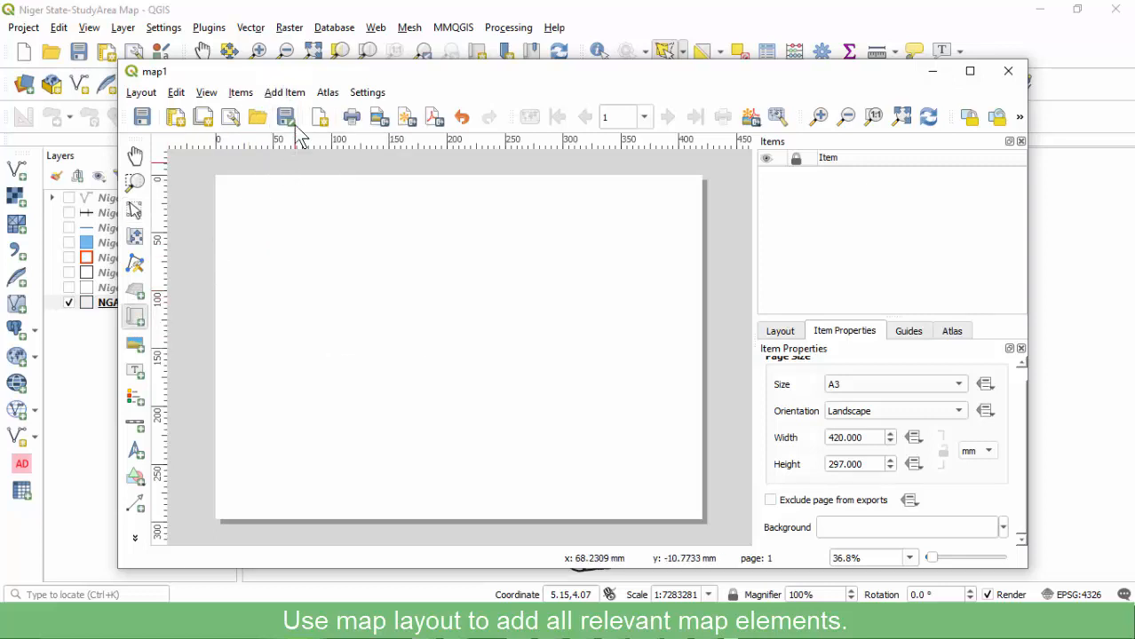
drag(229, 193, 398, 351)
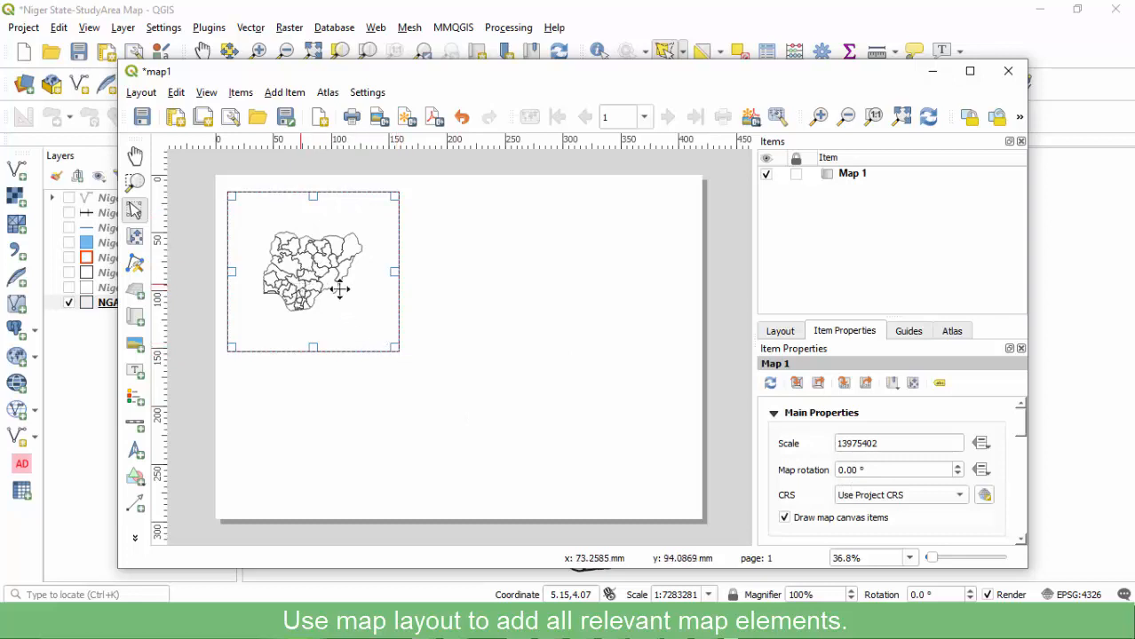
Set the Nigeria map's scale to 8500000 after trying 10000000 and 8000000.
click(856, 443)
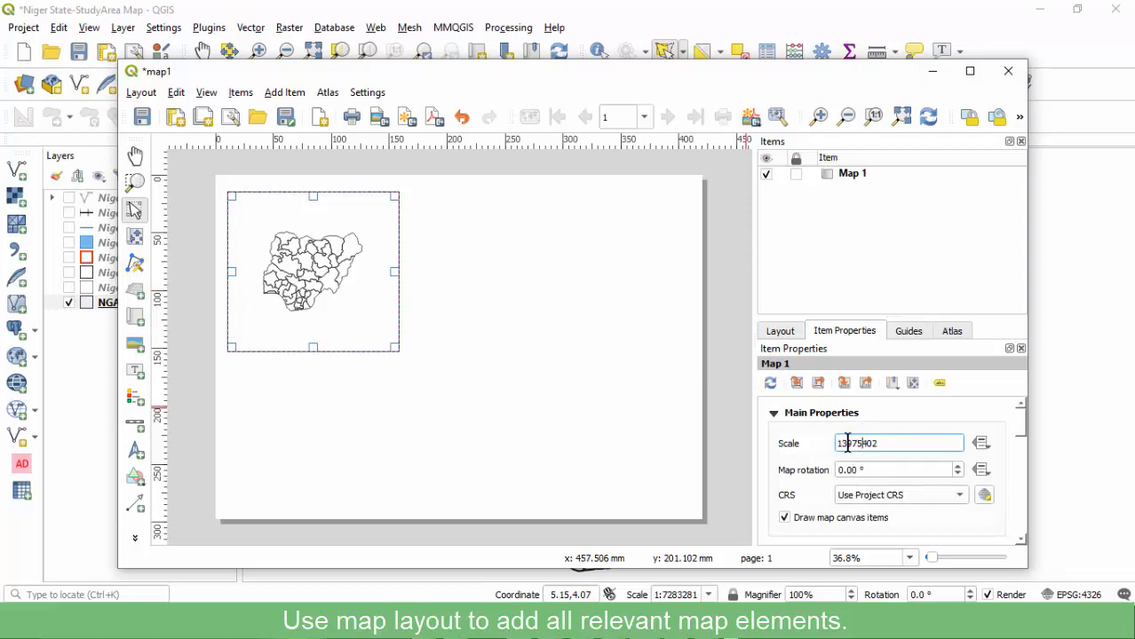
drag(888, 443, 884, 445)
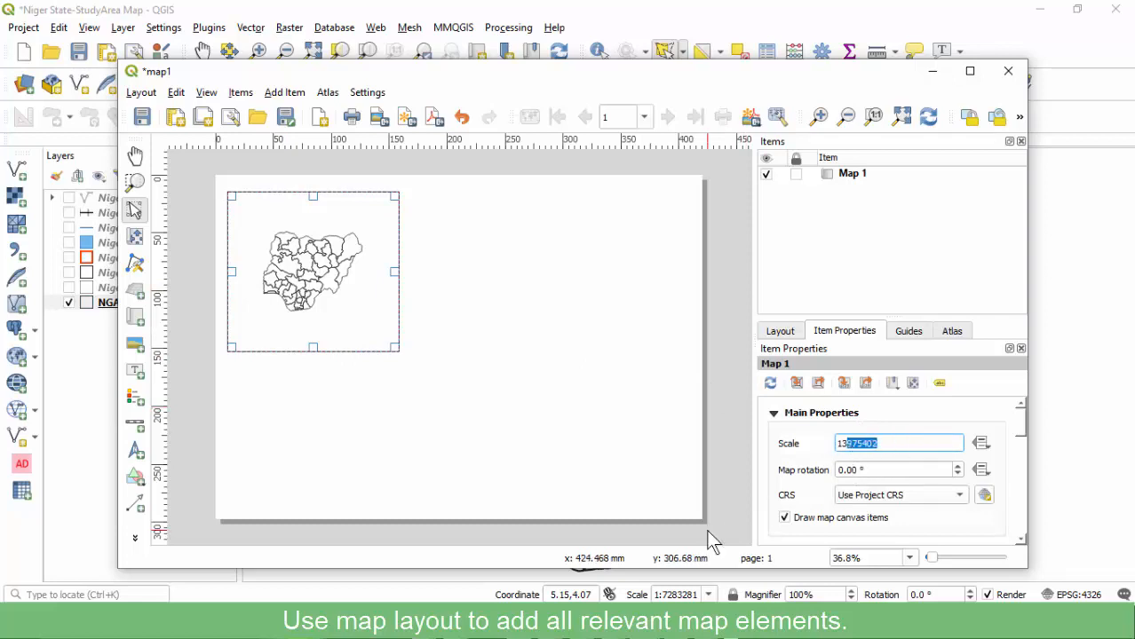
text(000000)
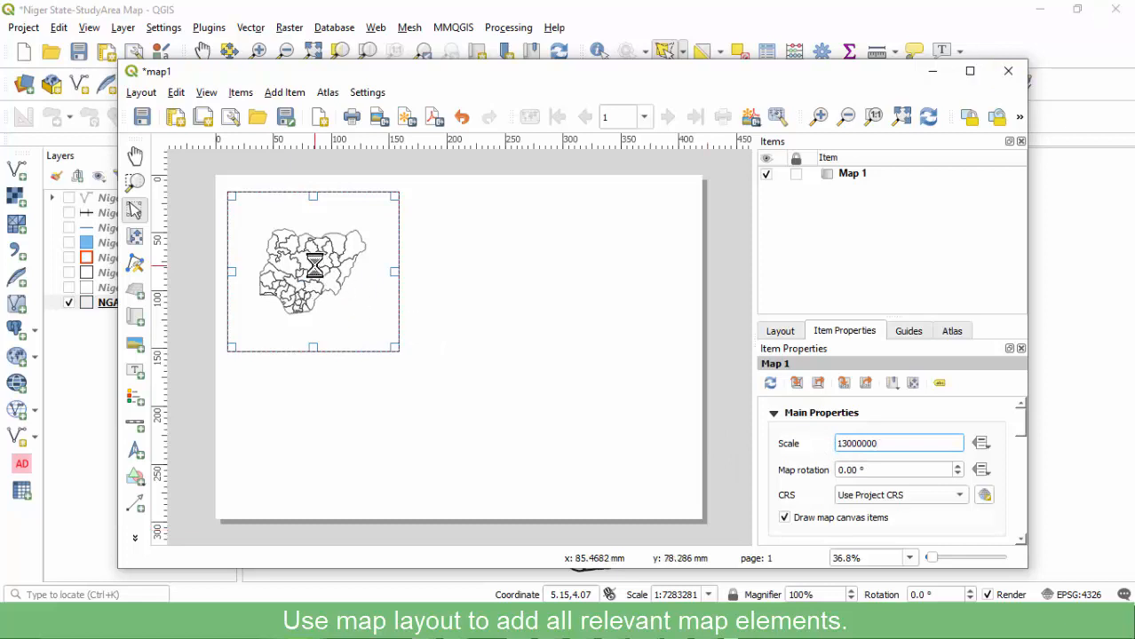
key(BackSpace)
text(0)
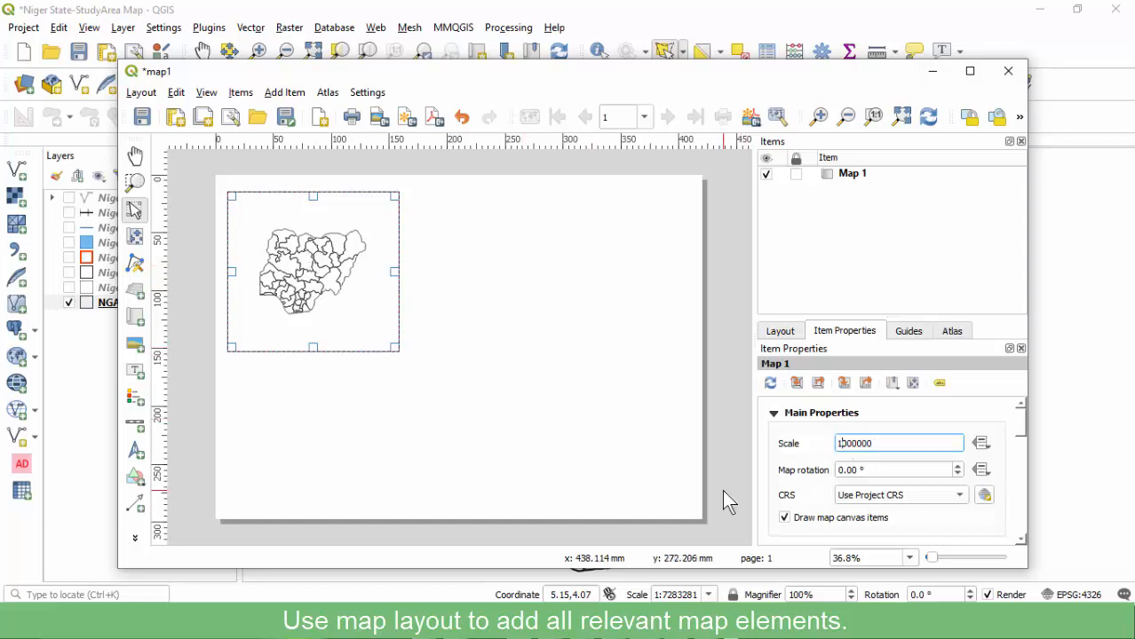
key(Return)
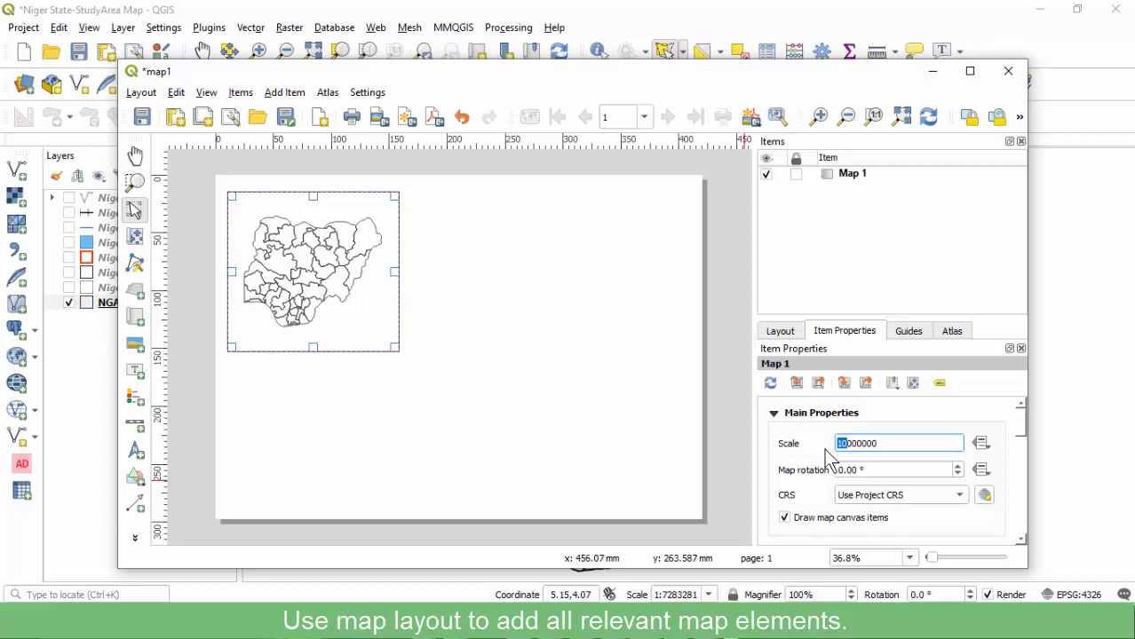
text(8)
key(Return)
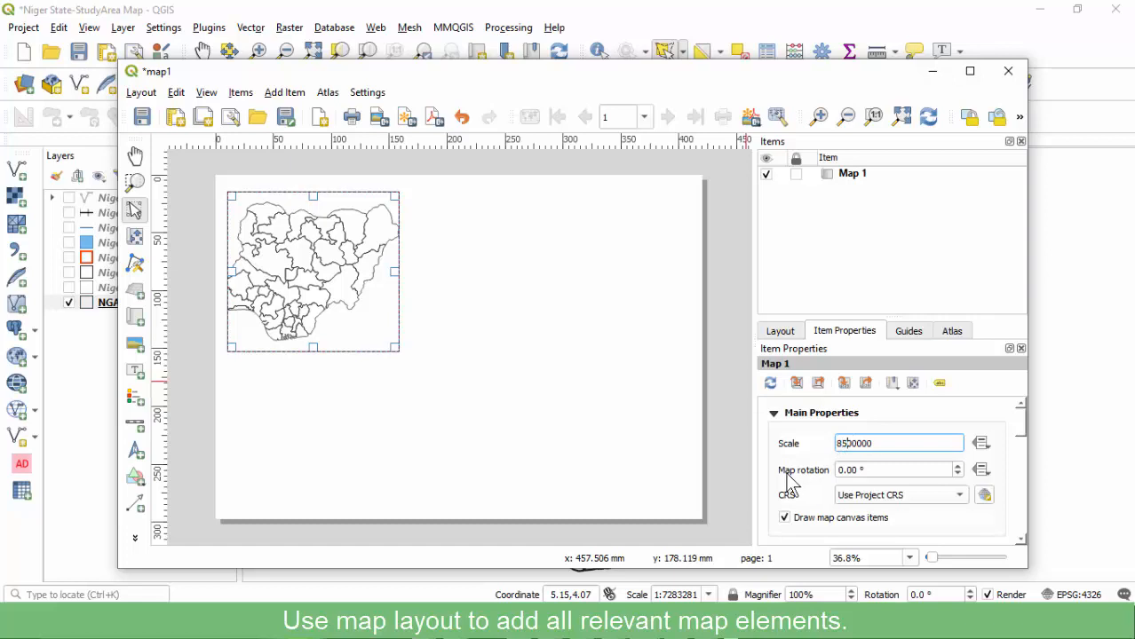
key(Return)
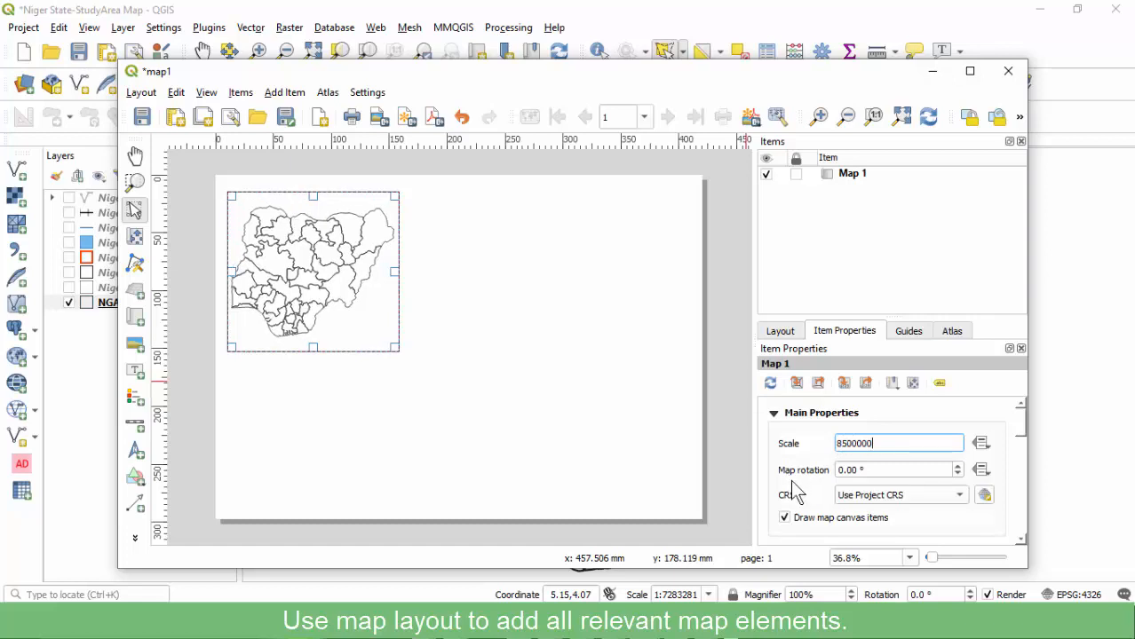
click(732, 459)
click(310, 295)
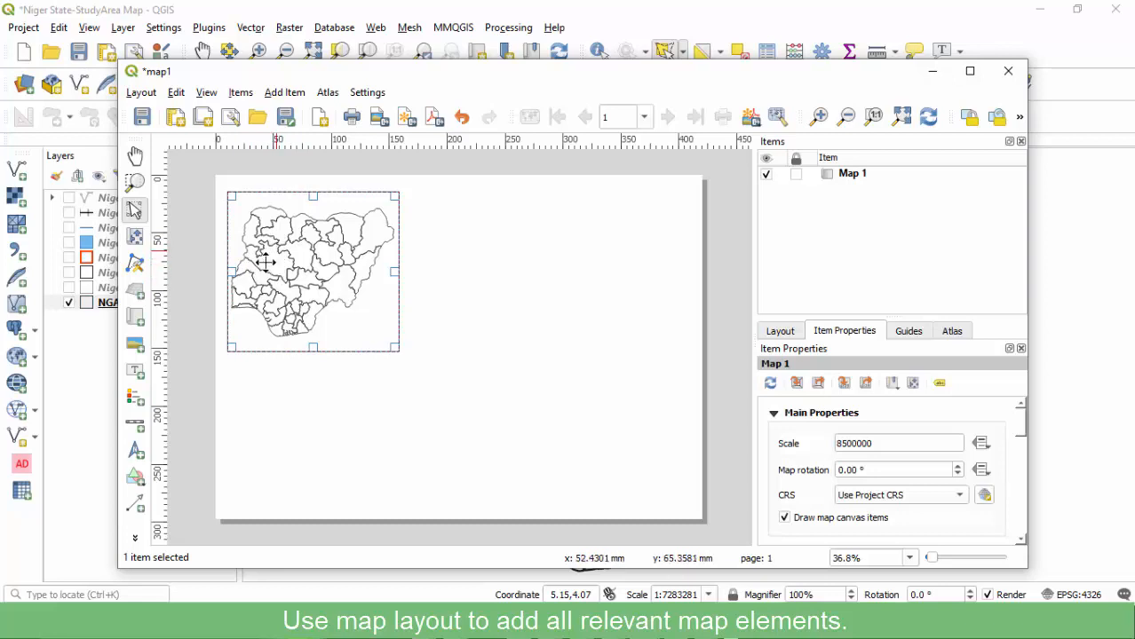
Turn on the Niger State layer, save, and refresh the layout map to show it.
click(213, 9)
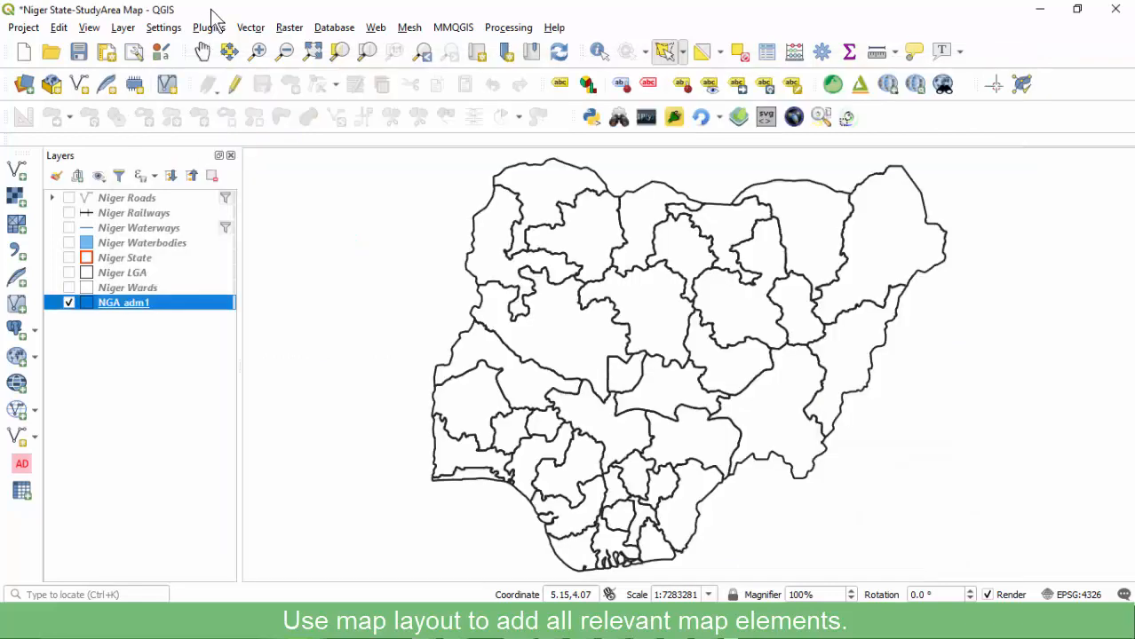
click(68, 257)
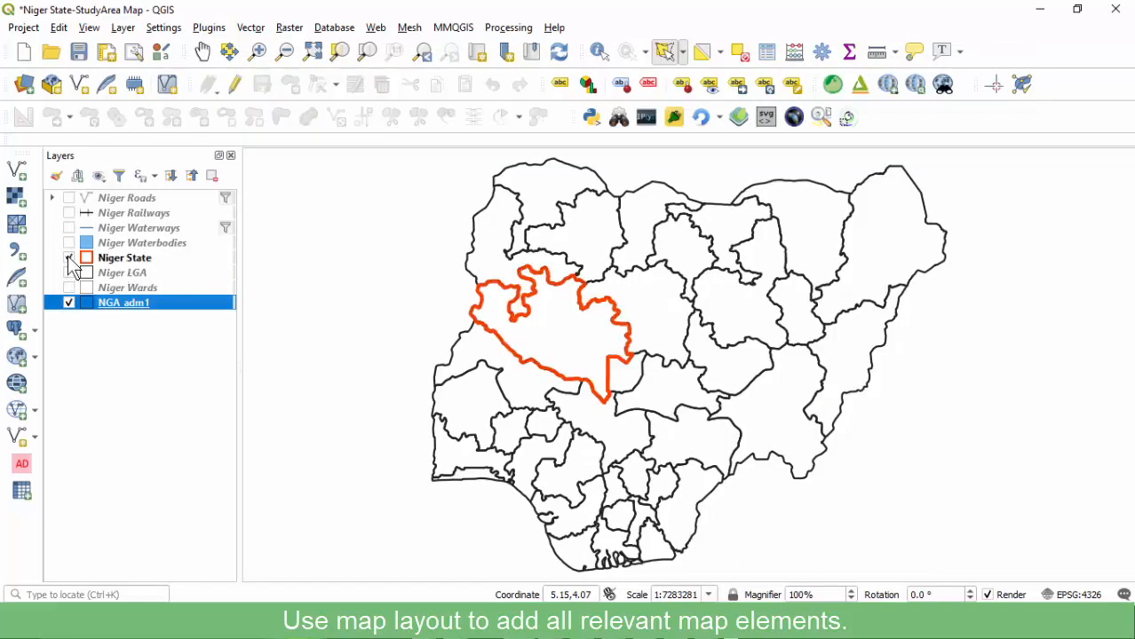
click(79, 51)
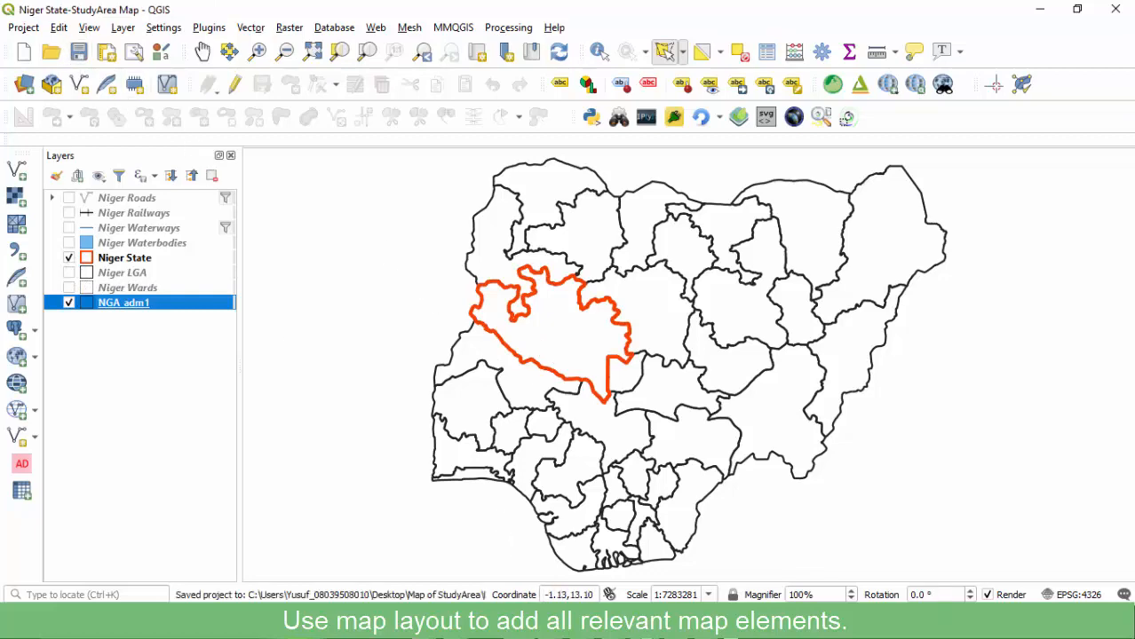
click(727, 555)
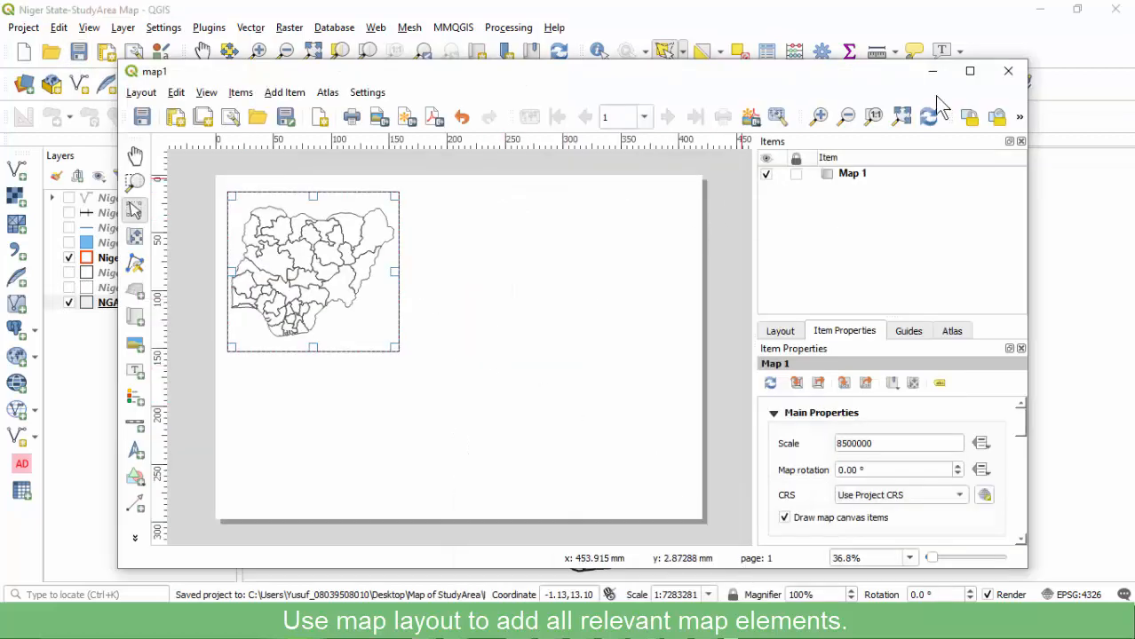
click(932, 119)
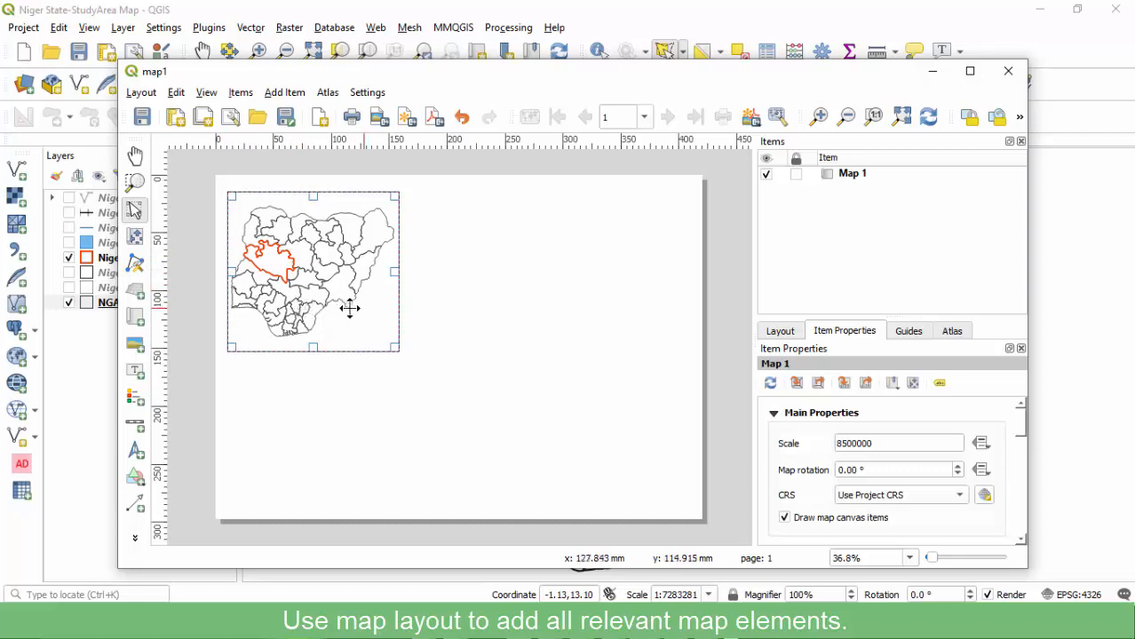
click(407, 410)
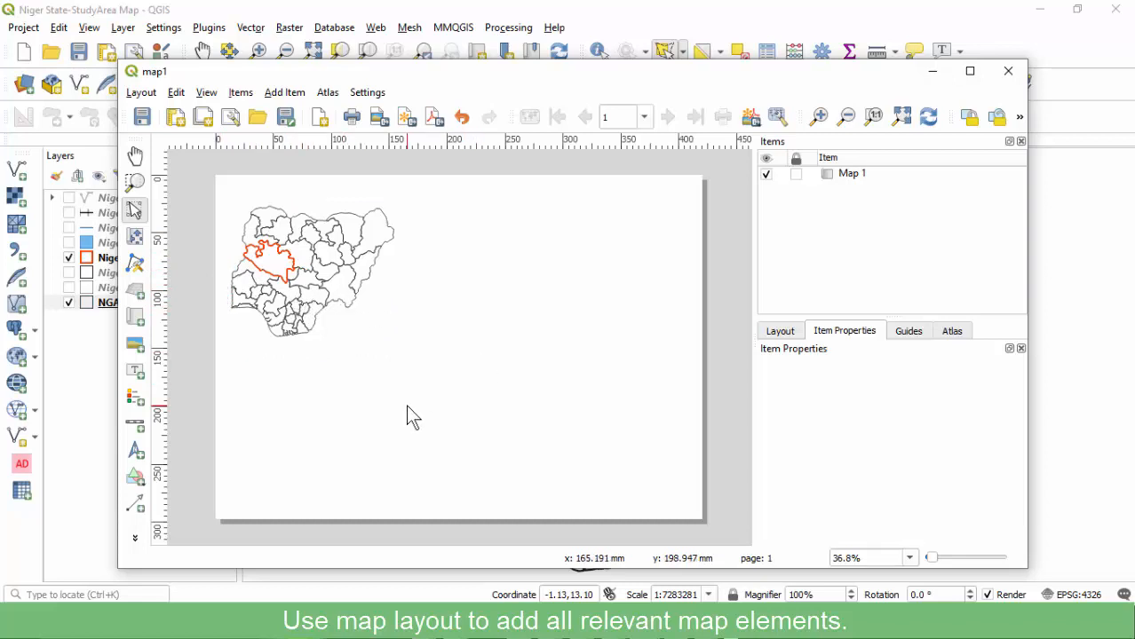
click(345, 299)
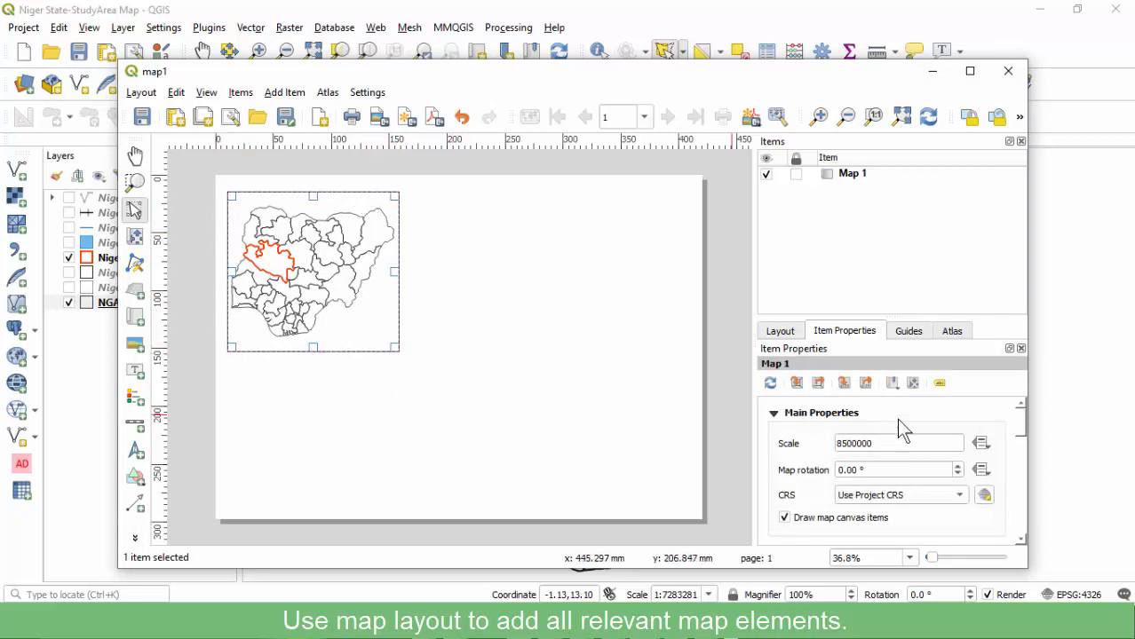
Give the Nigeria map a frame border and review its background settings.
drag(1024, 434, 1026, 522)
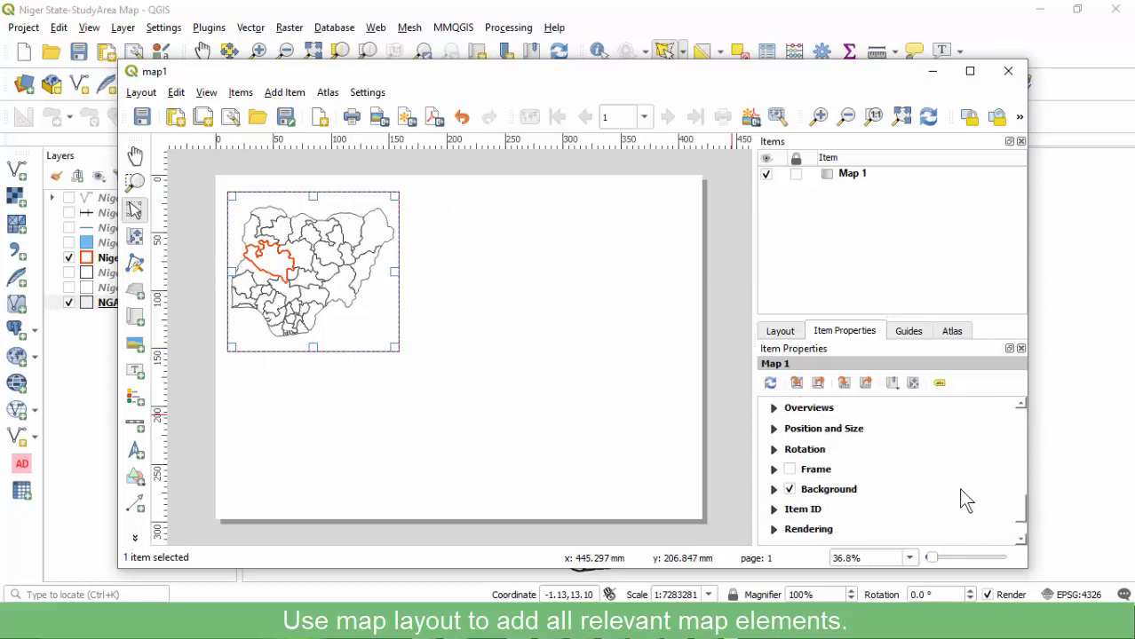
click(789, 470)
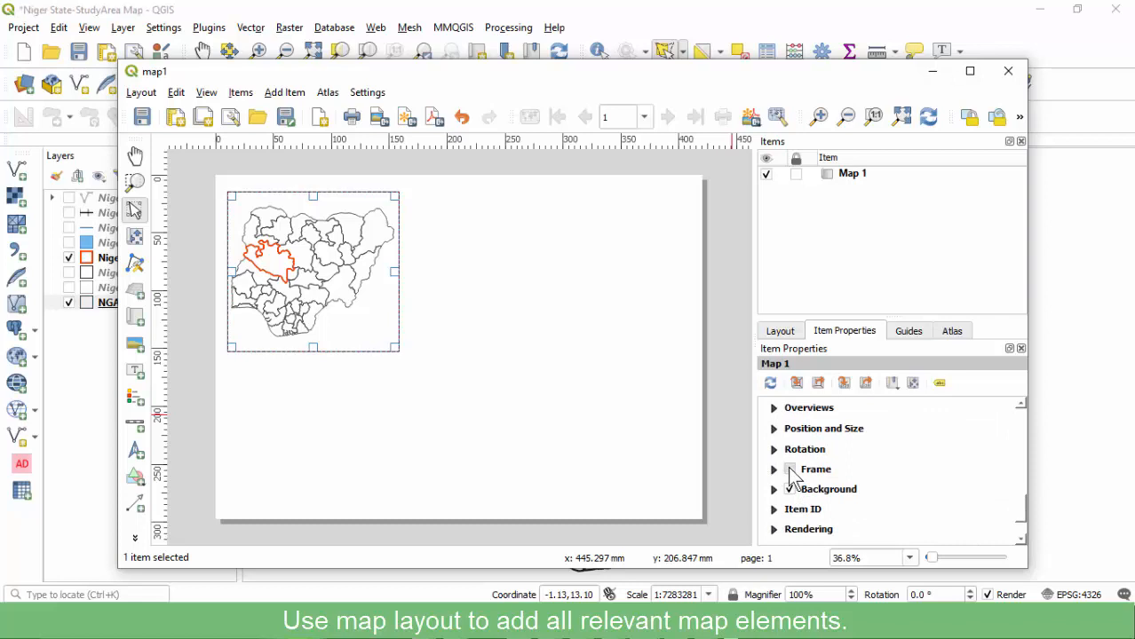
click(591, 378)
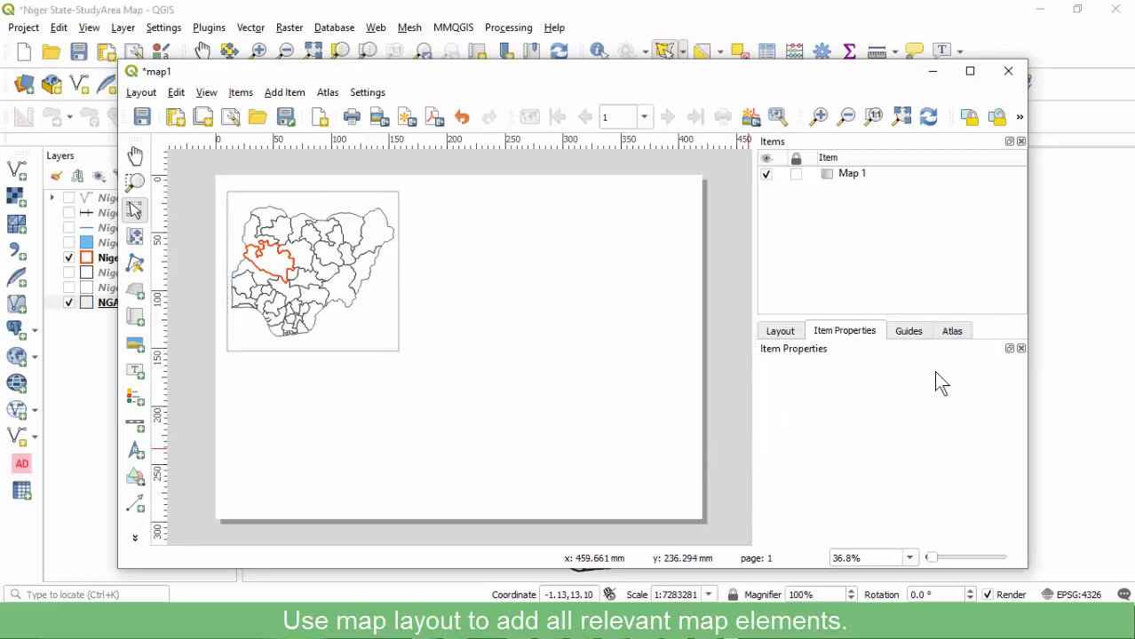
click(314, 261)
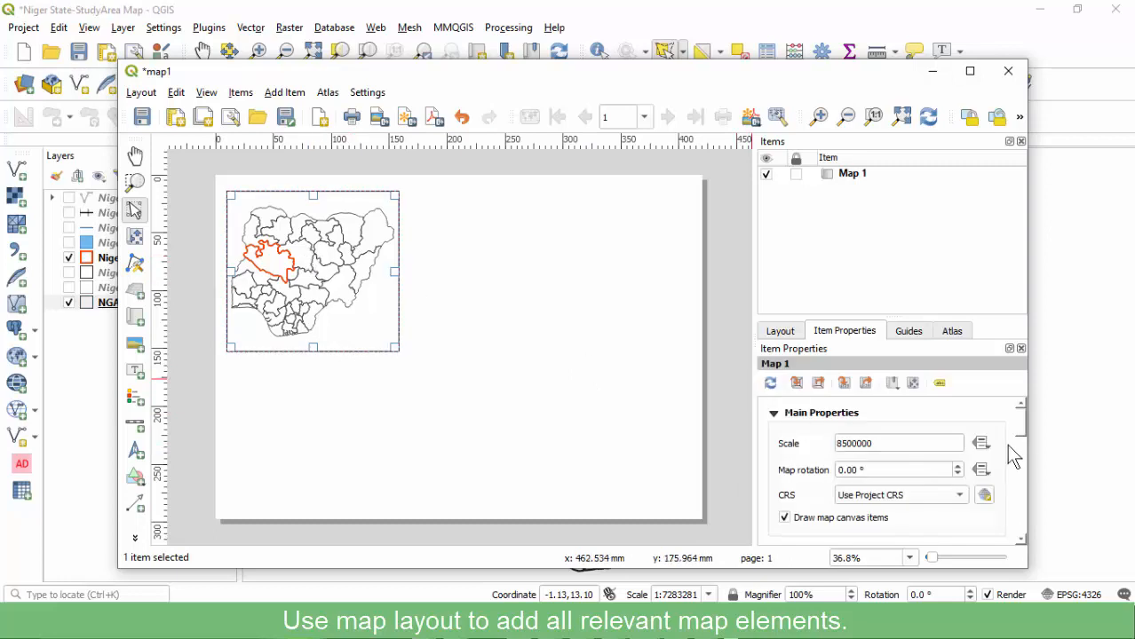
drag(1019, 430, 1025, 522)
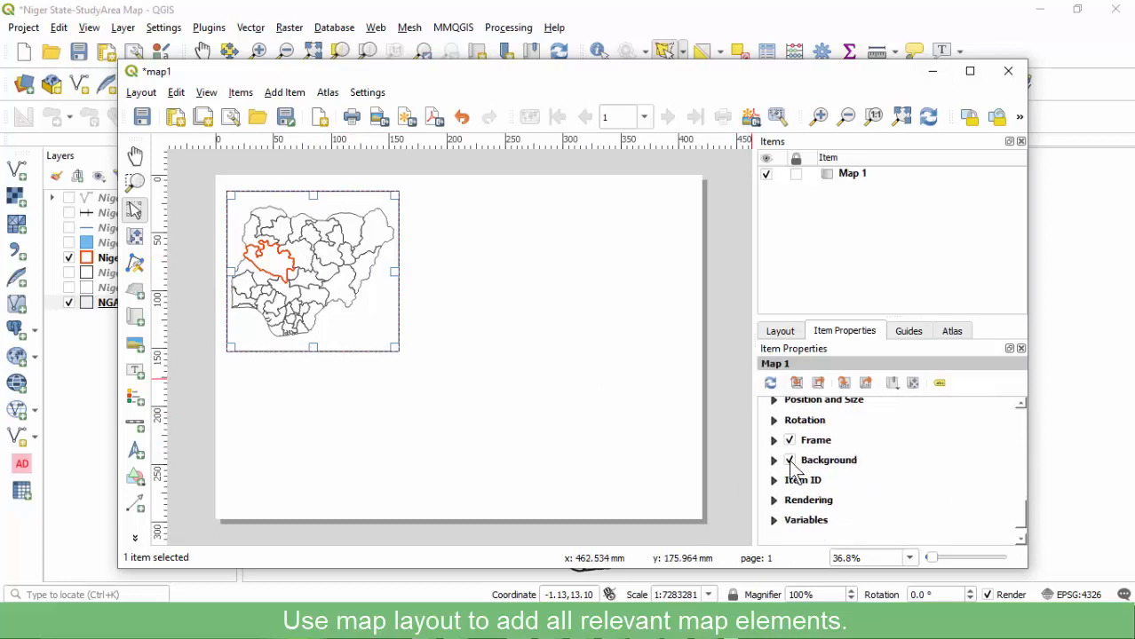
click(775, 462)
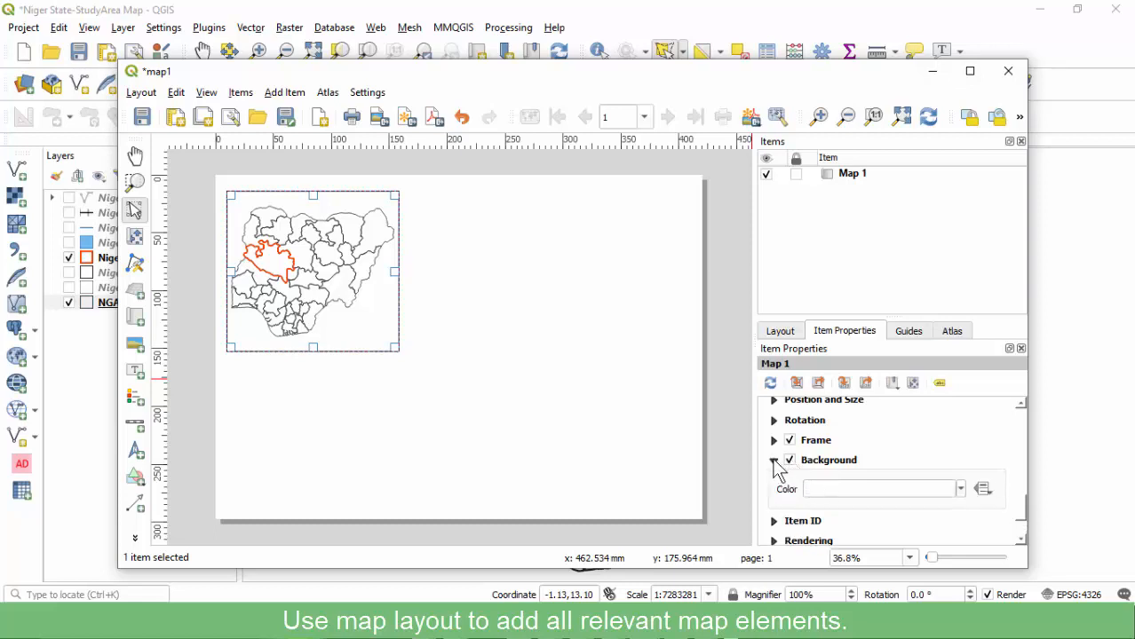
click(776, 462)
drag(1018, 516, 1015, 411)
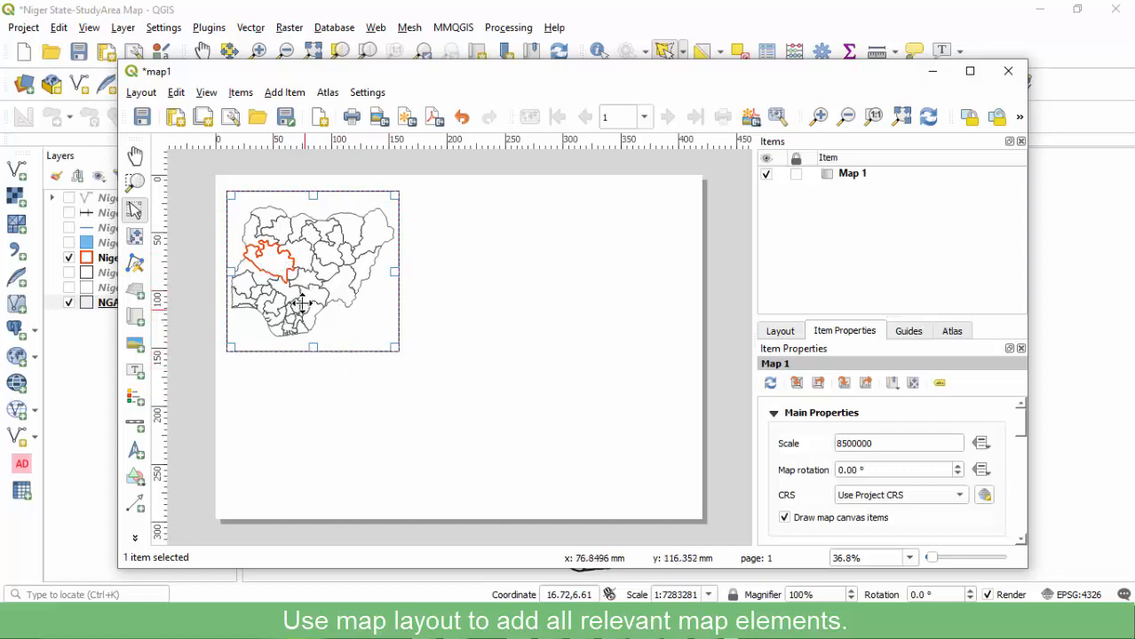
Save the project from the main window and return to the map1 layout.
click(202, 14)
click(129, 303)
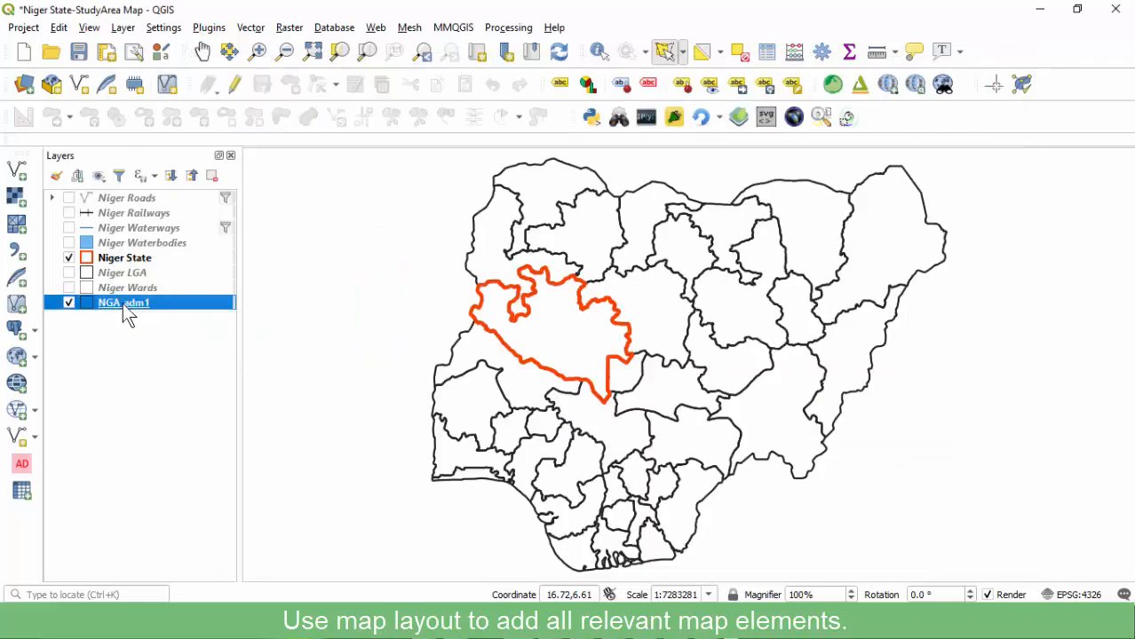
click(78, 51)
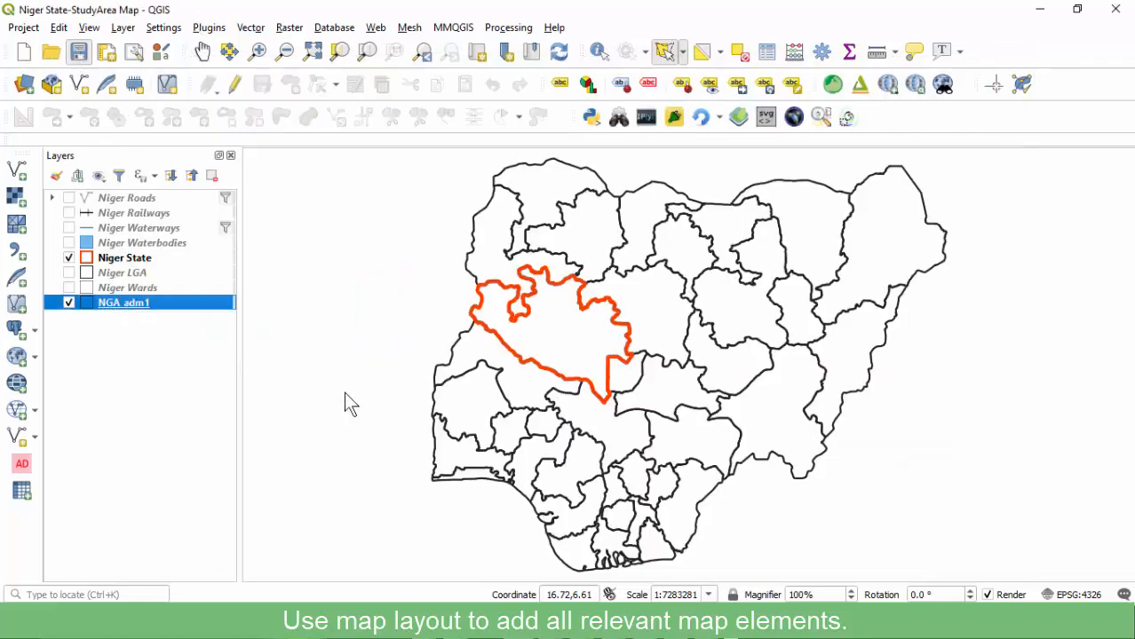
mouse_move(639, 626)
click(711, 551)
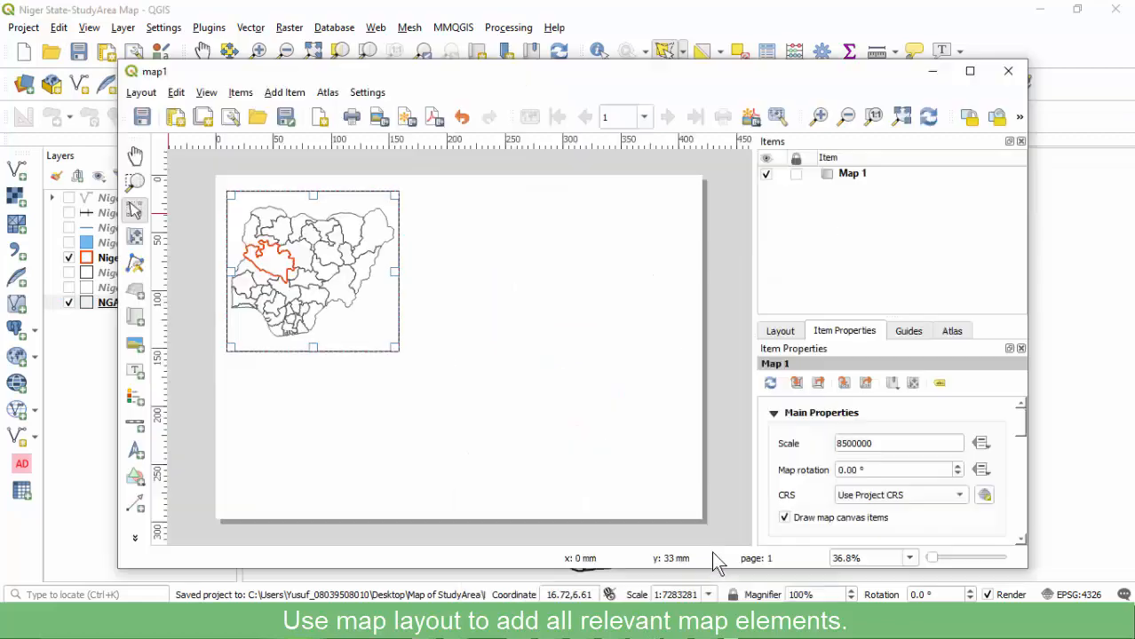
click(385, 412)
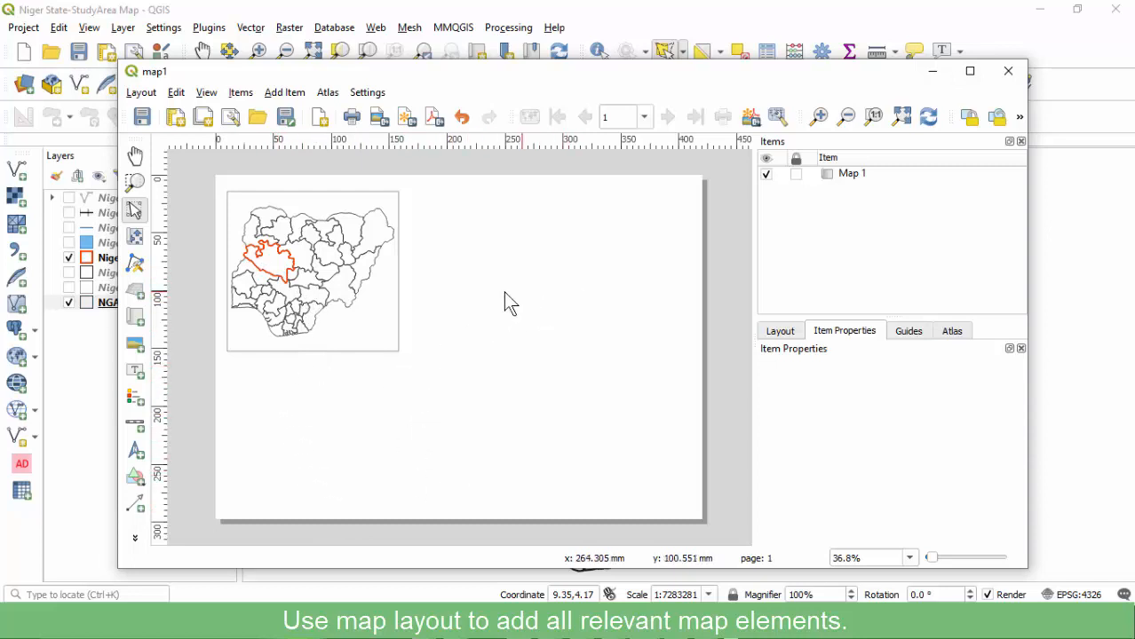
Lock Map 1 in the Items list, lock its layers and layer styles, and save.
click(345, 280)
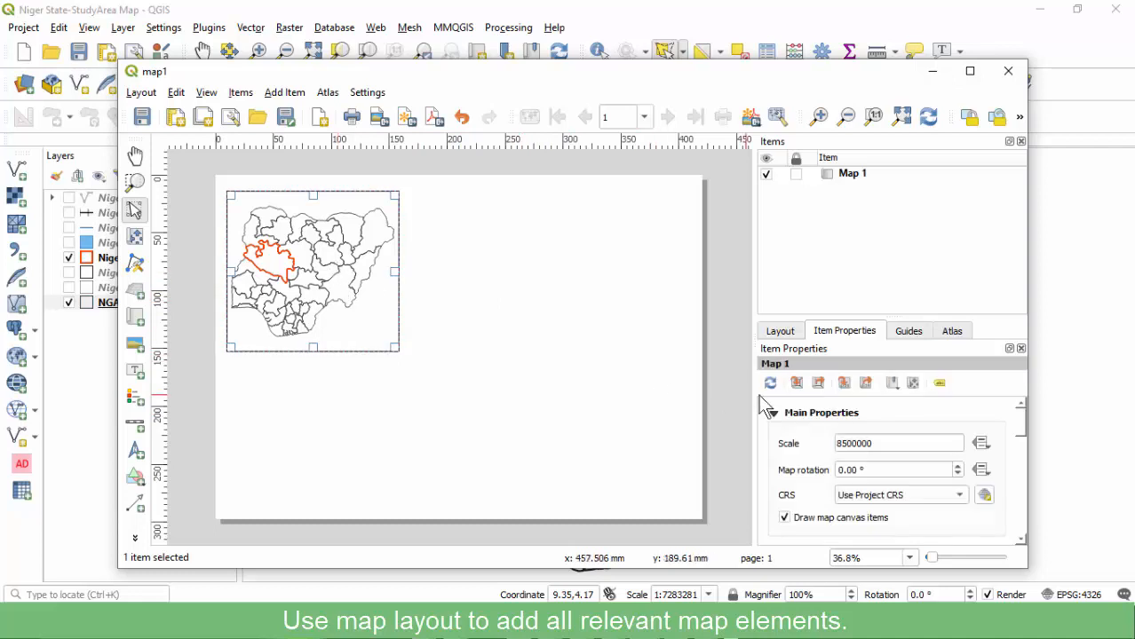
click(845, 176)
click(796, 175)
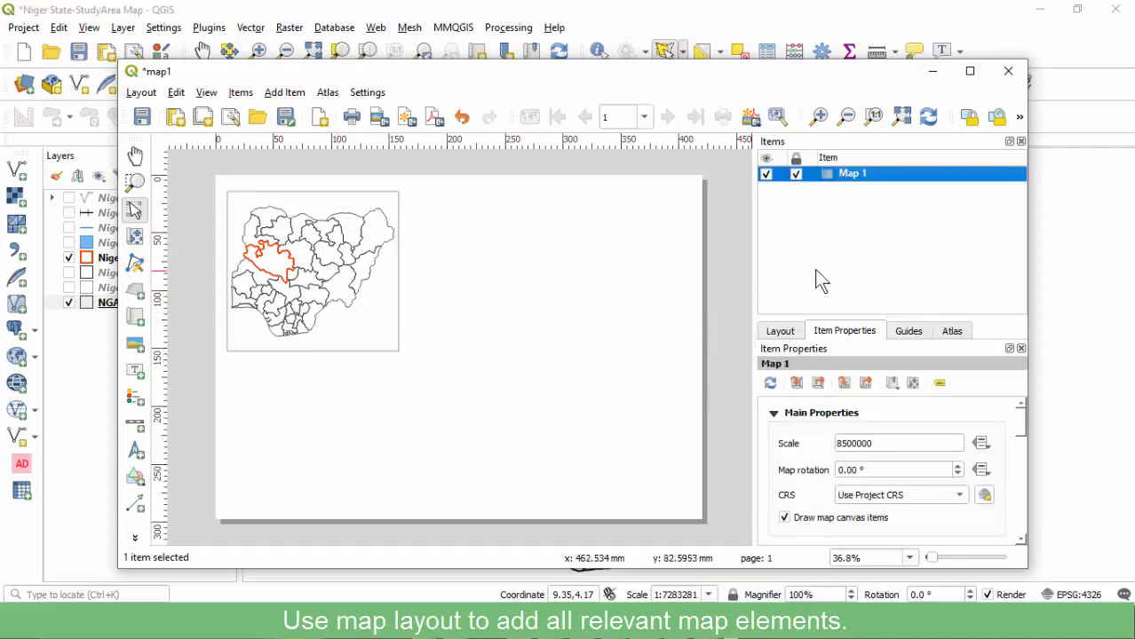
scroll(803, 475, down, 1)
scroll(820, 485, down, 1)
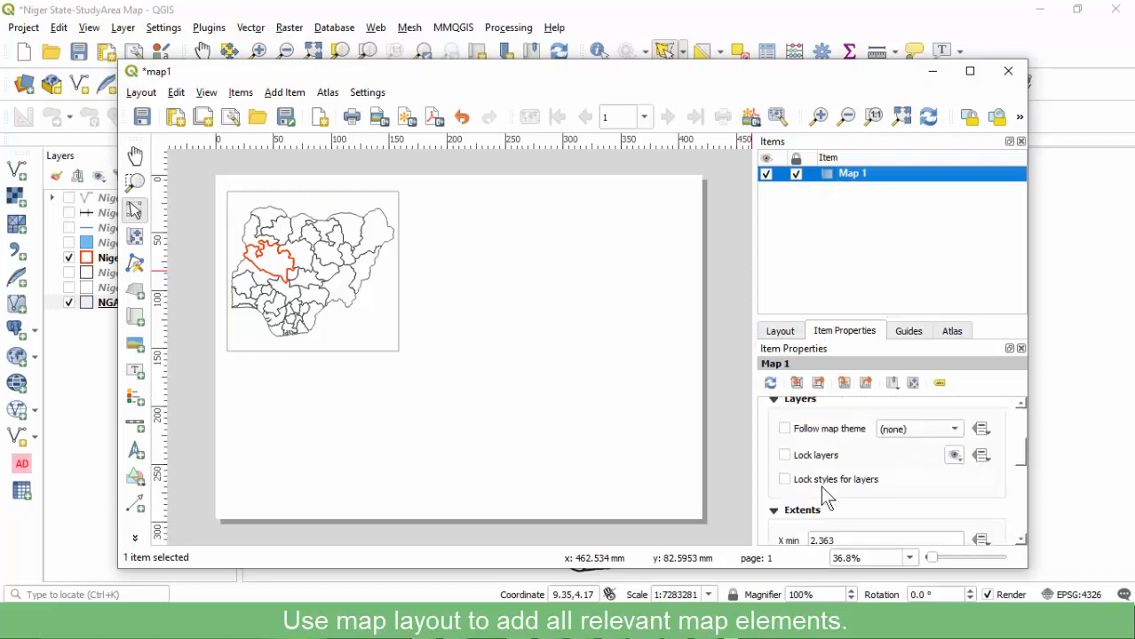
click(804, 455)
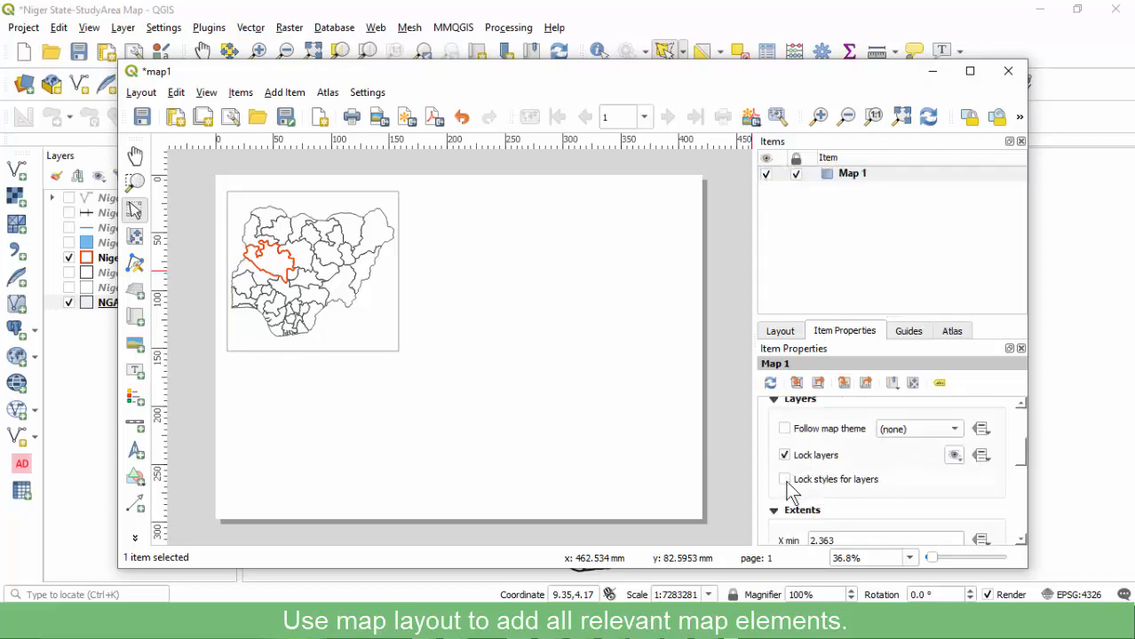
click(785, 481)
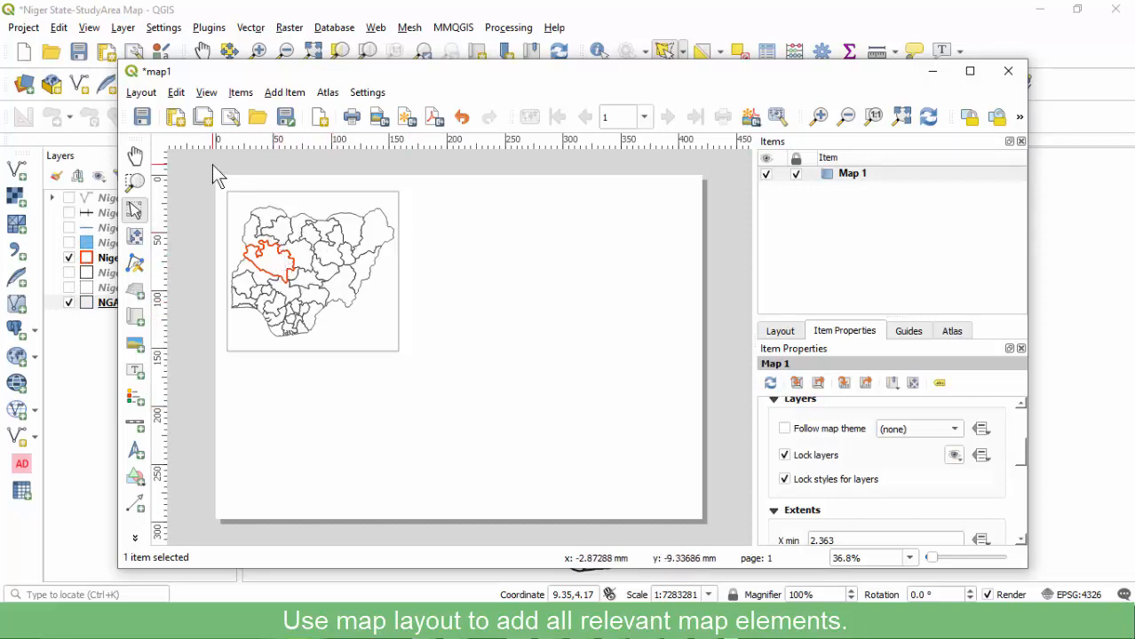
click(139, 119)
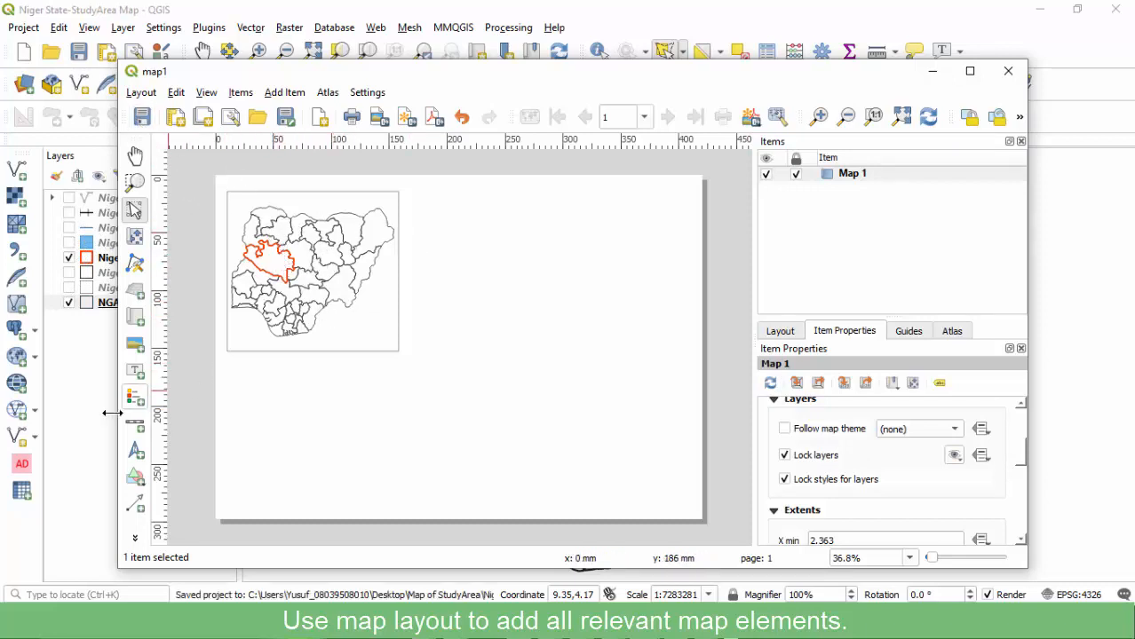
click(91, 355)
Zoom the main map to the Niger State layer extent.
click(117, 262)
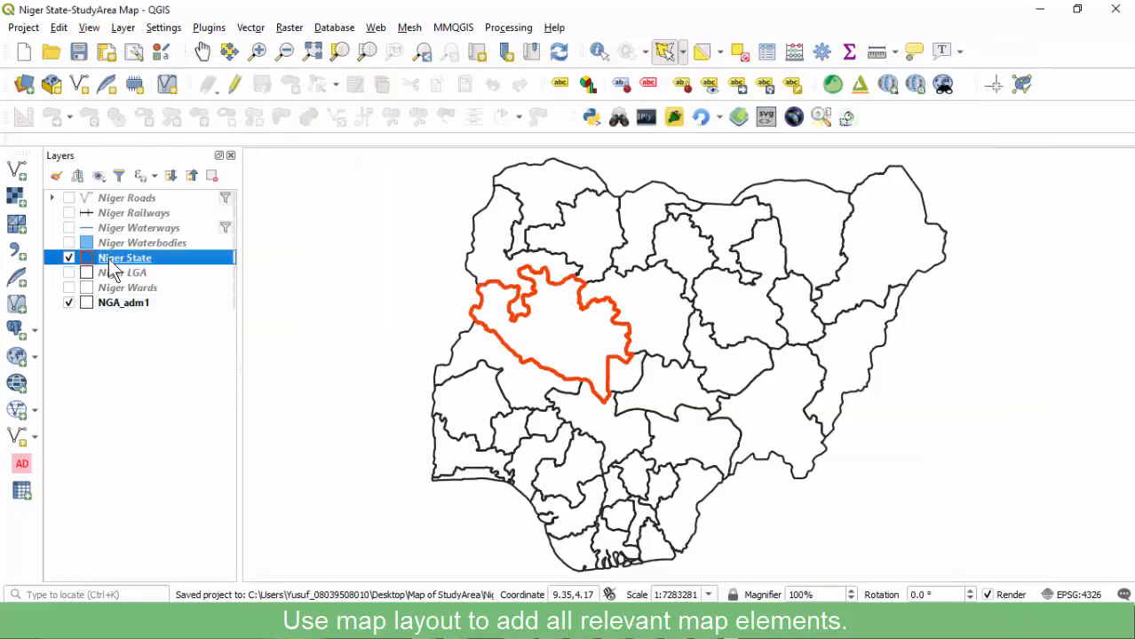
right_click(114, 269)
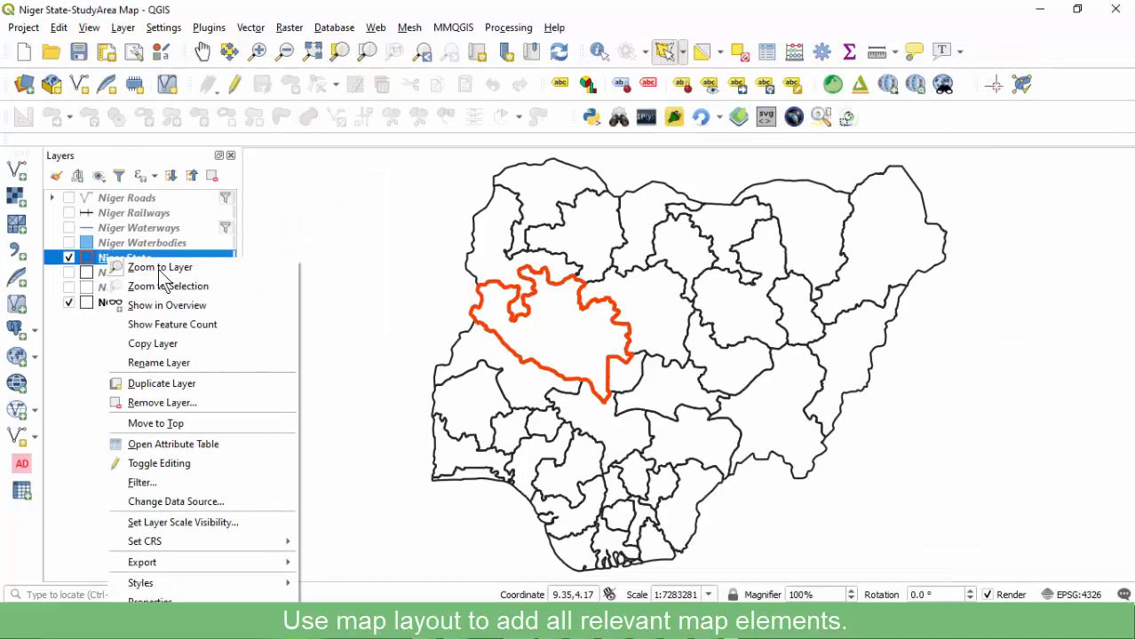
click(160, 268)
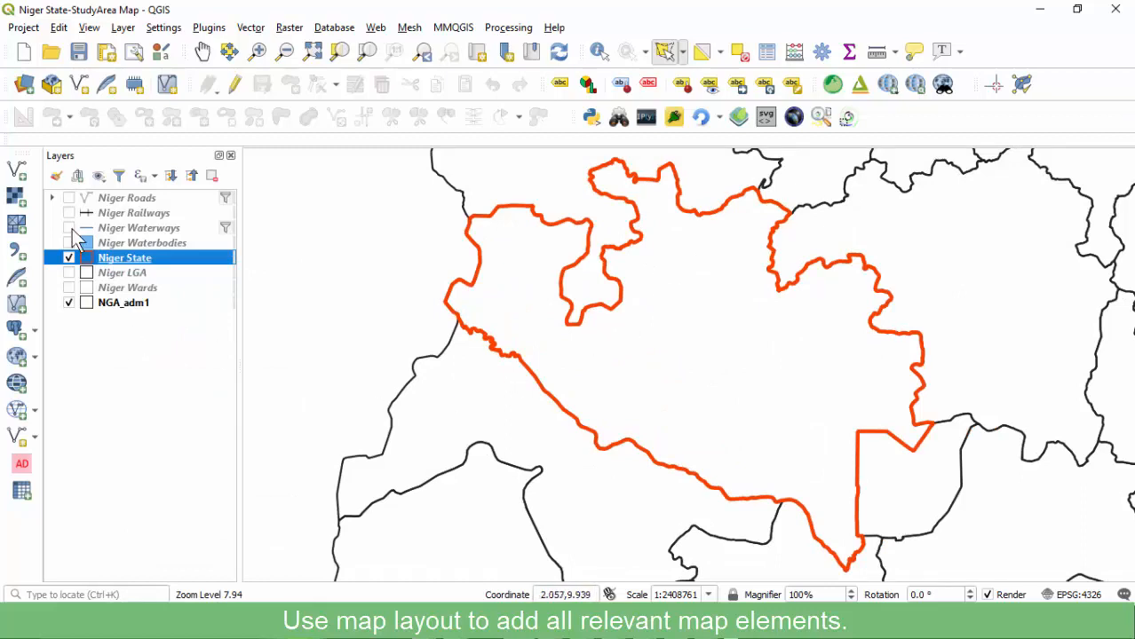
Show the Niger Roads, Railways, Waterways and Waterbodies layers, then return to the layout.
click(69, 198)
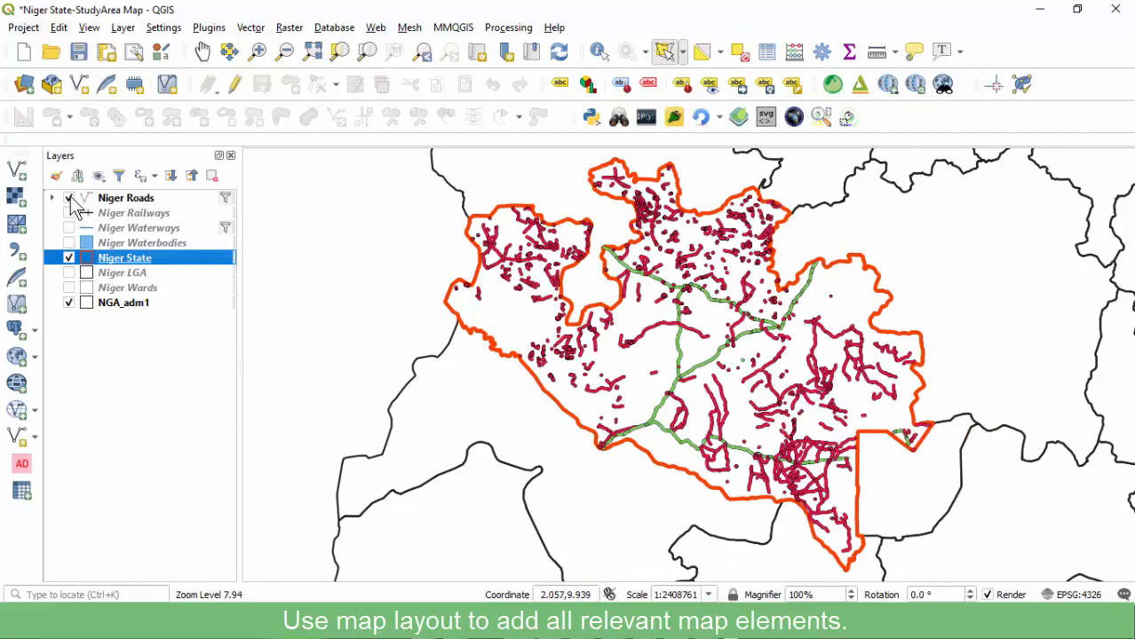
click(70, 198)
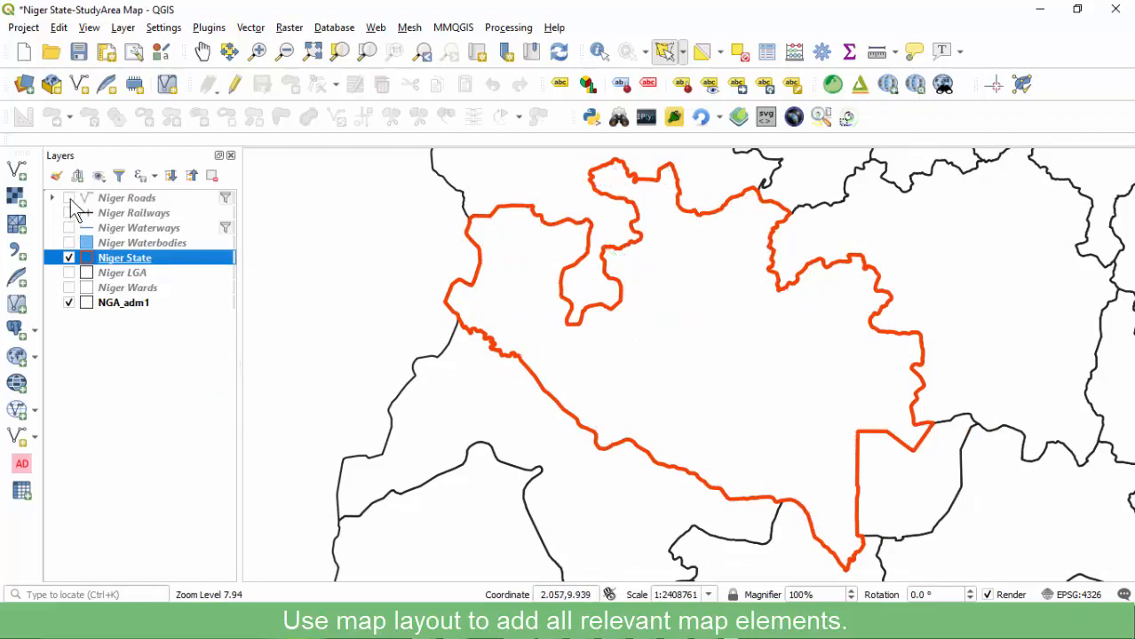
click(69, 198)
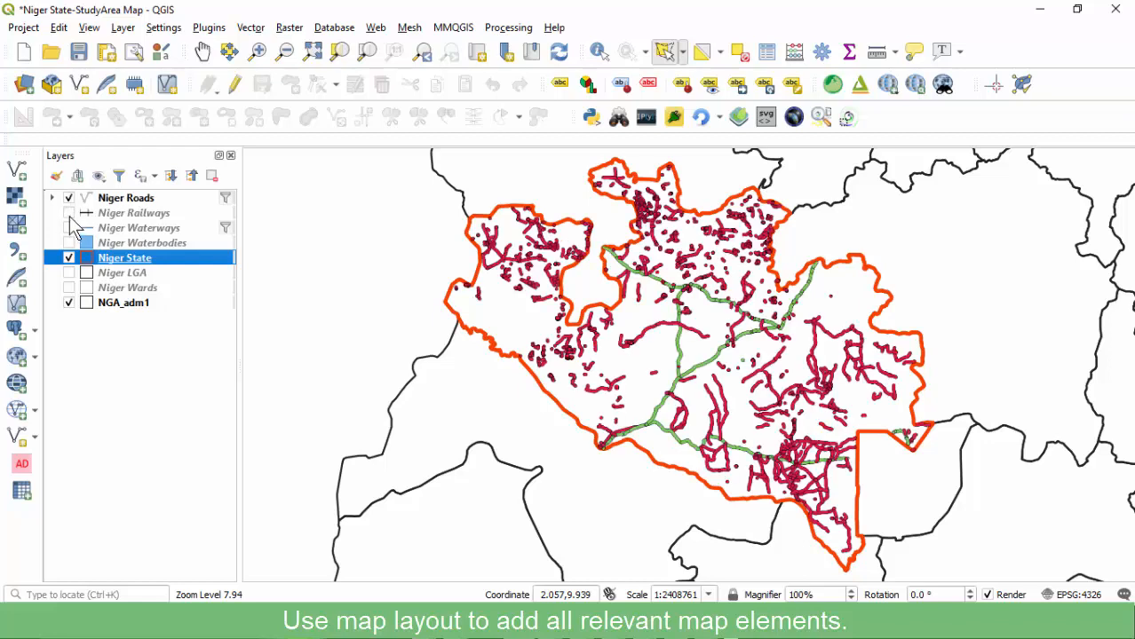
click(69, 213)
click(69, 198)
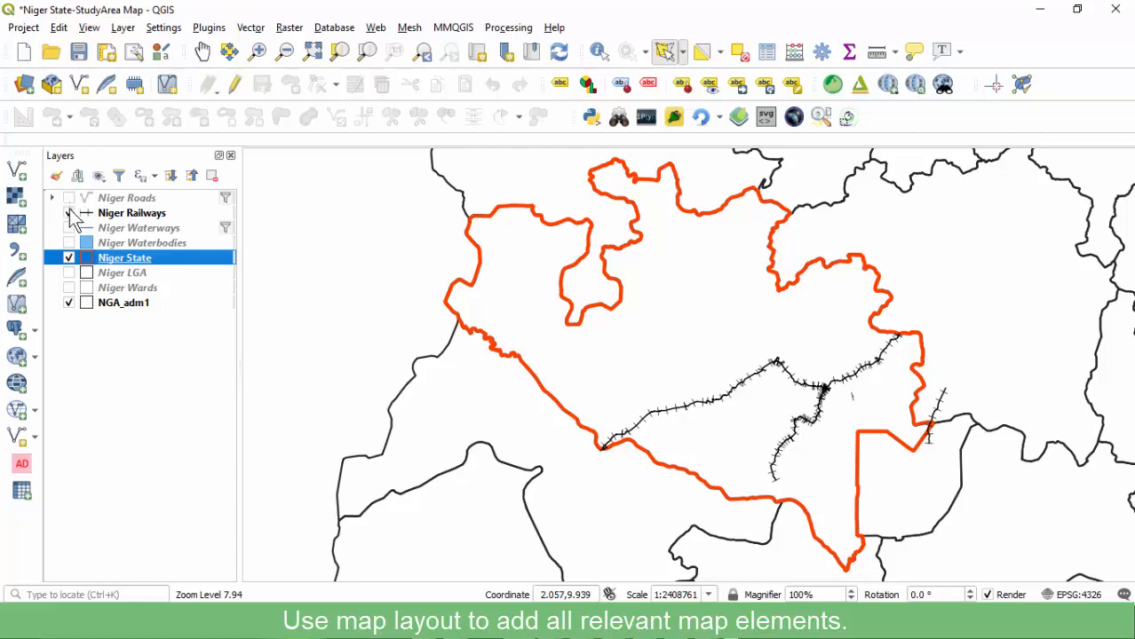
click(69, 198)
click(69, 228)
click(69, 243)
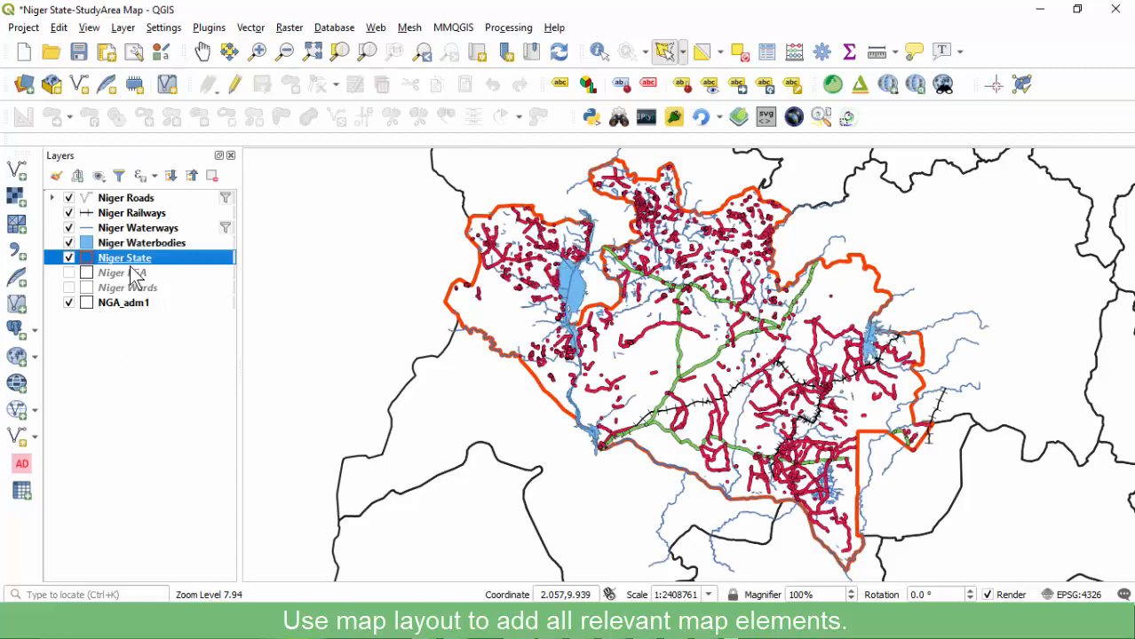
click(646, 626)
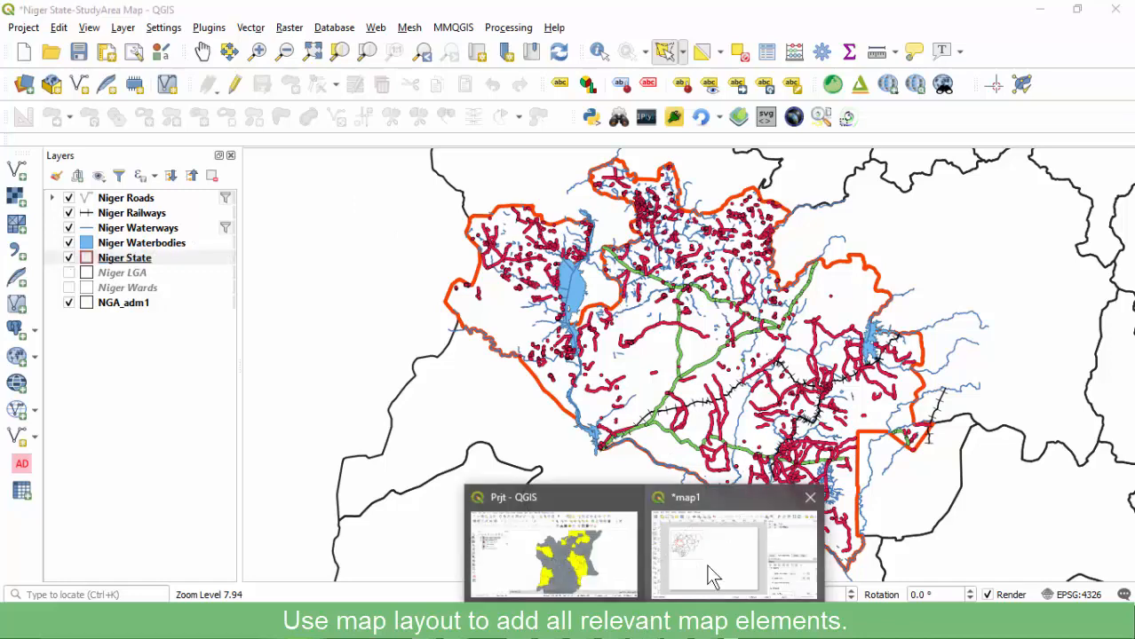
click(710, 575)
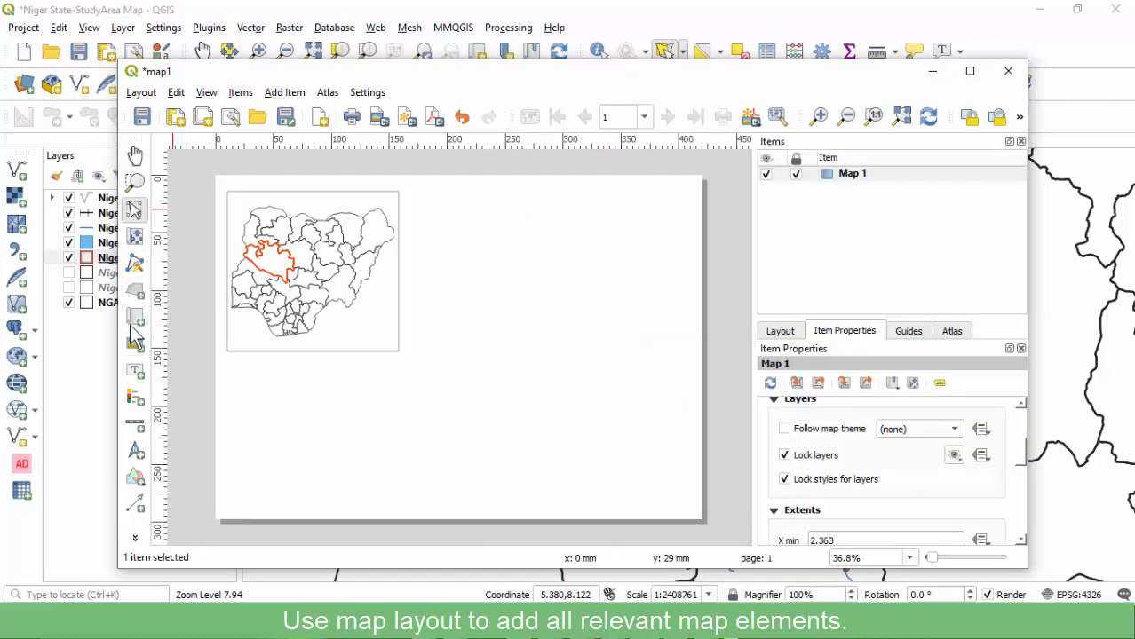
Draw a second map frame, Map 2, below the Nigeria map.
click(285, 94)
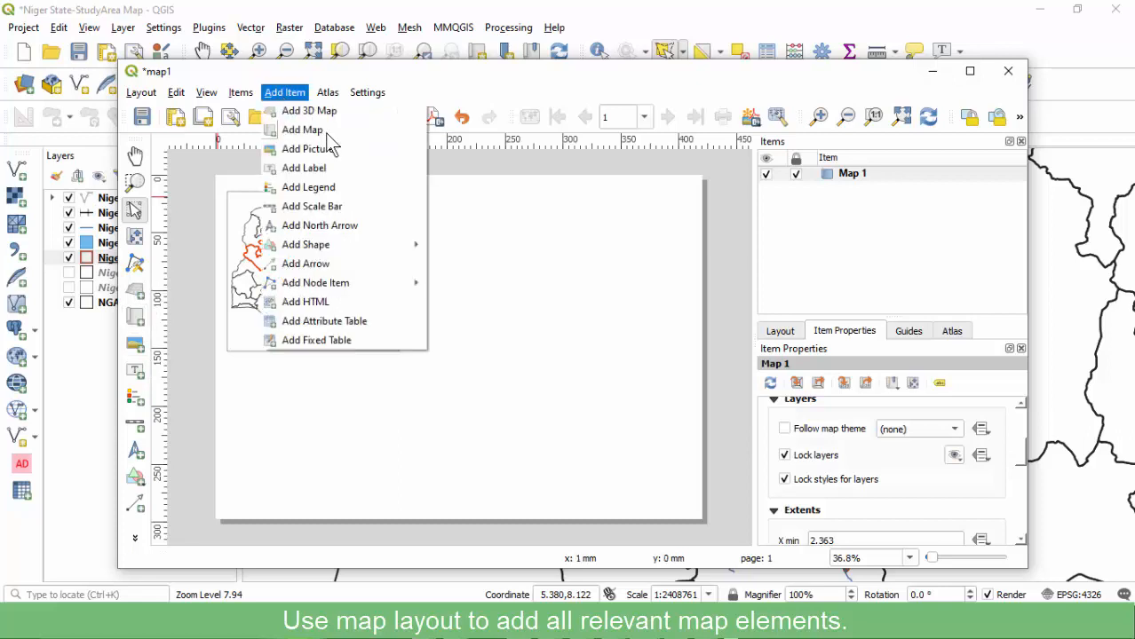
click(302, 130)
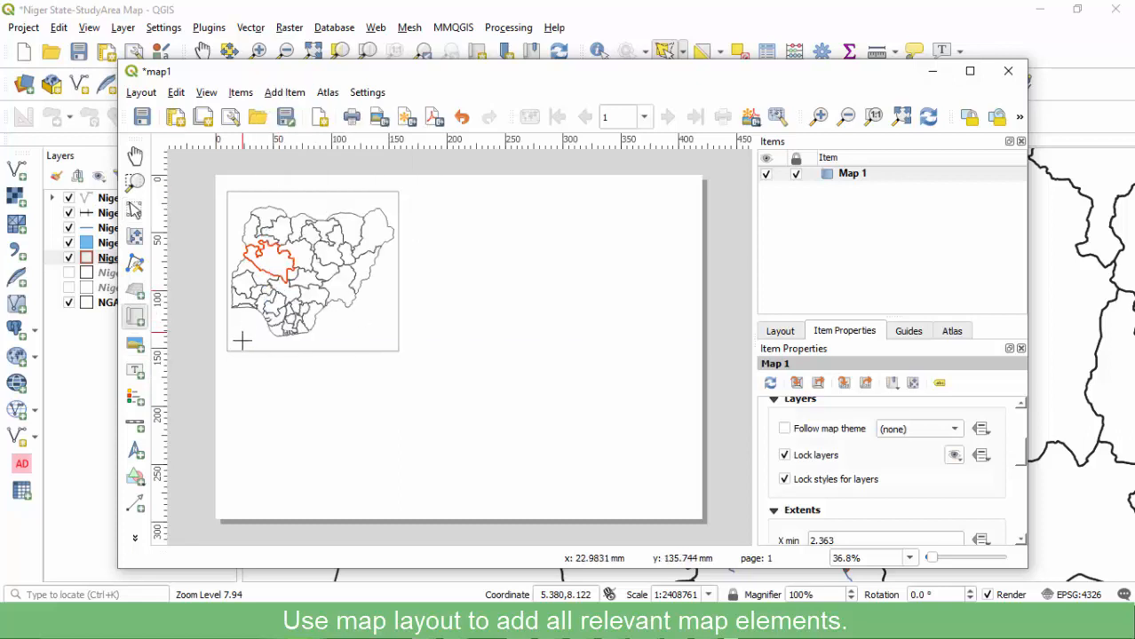
drag(227, 351, 396, 500)
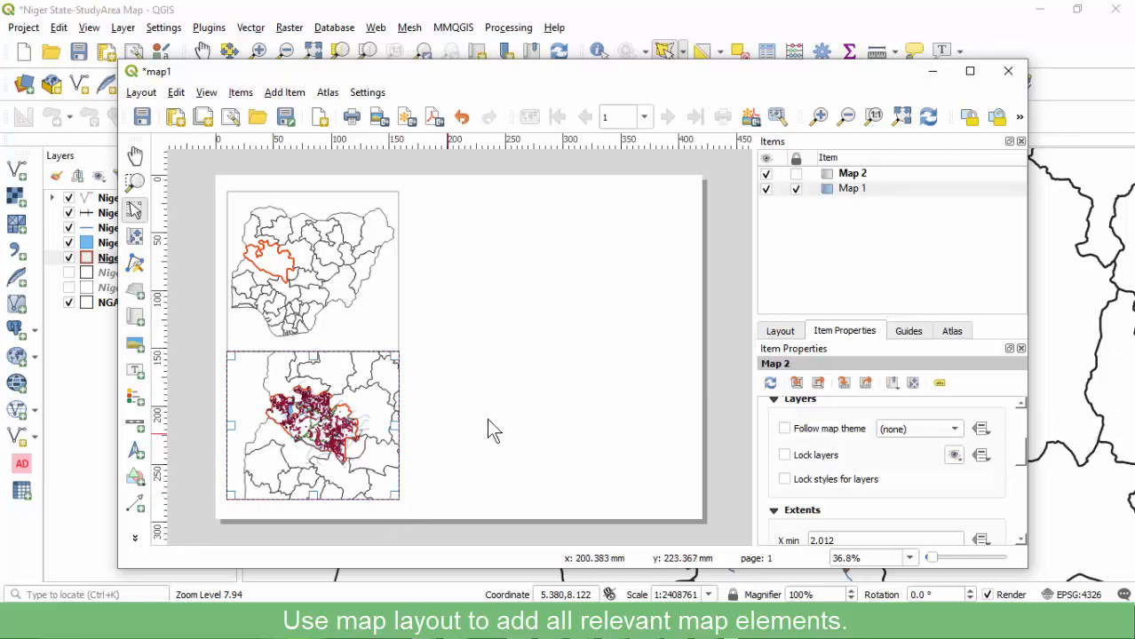
Set Map 2's scale to 3000000 after trying 4000000 and 2000000.
scroll(843, 479, up, 5)
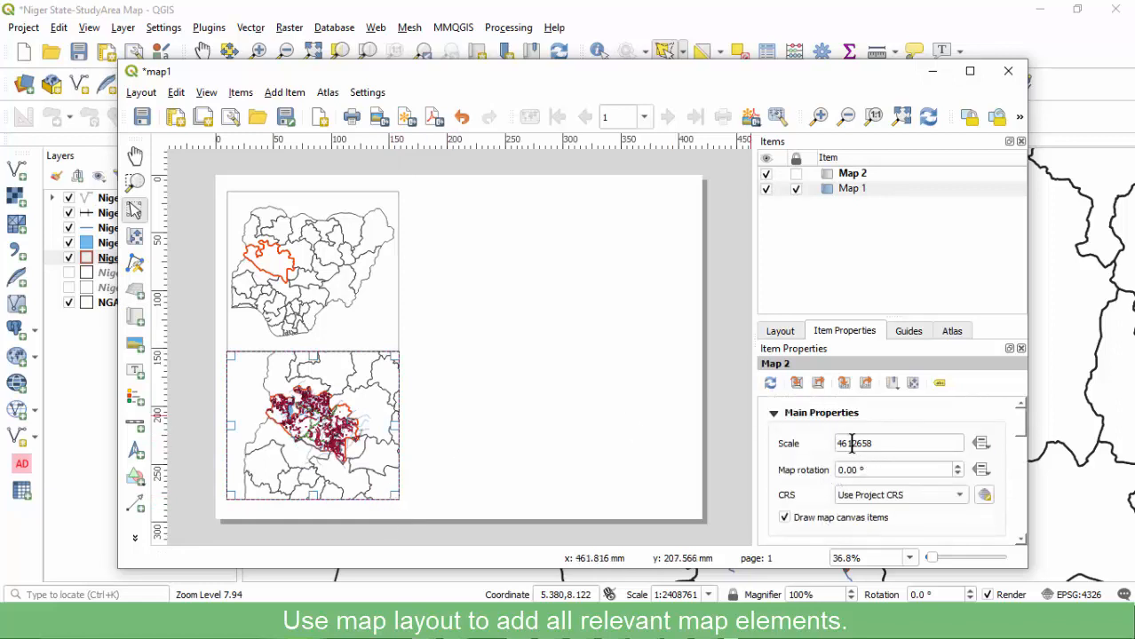
drag(857, 443, 892, 444)
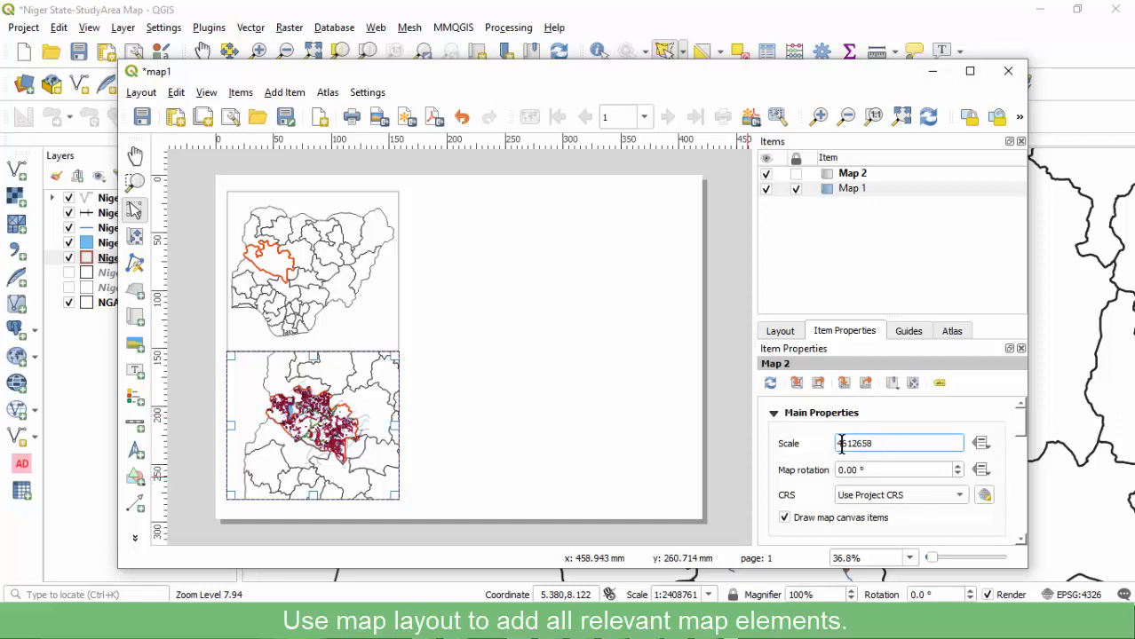
drag(848, 446, 879, 451)
text(000000)
key(Return)
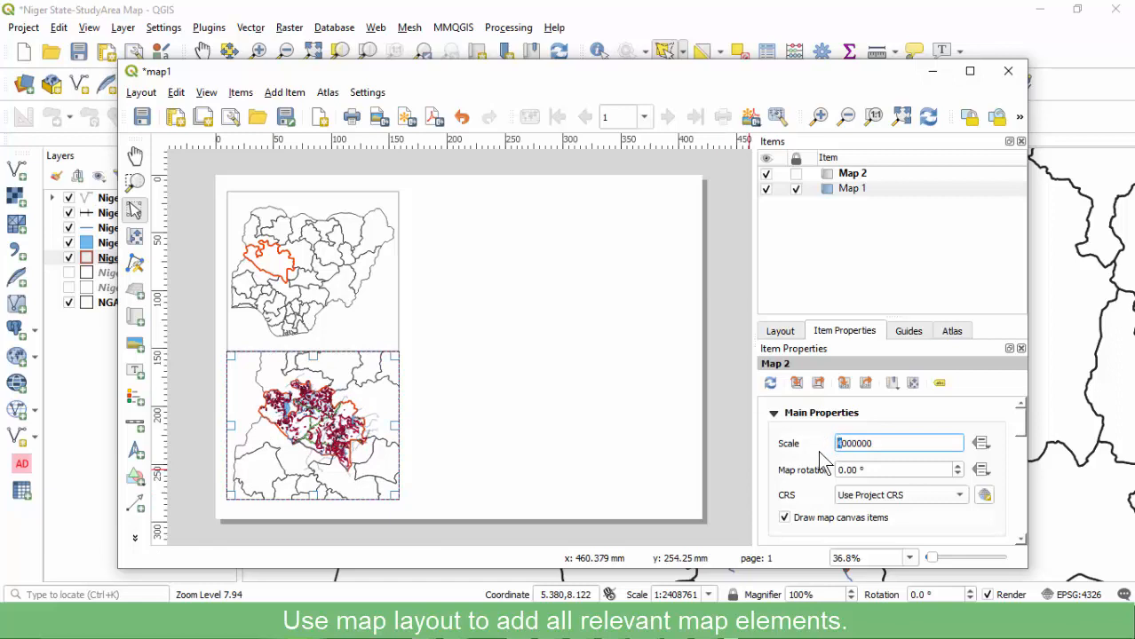
key(Return)
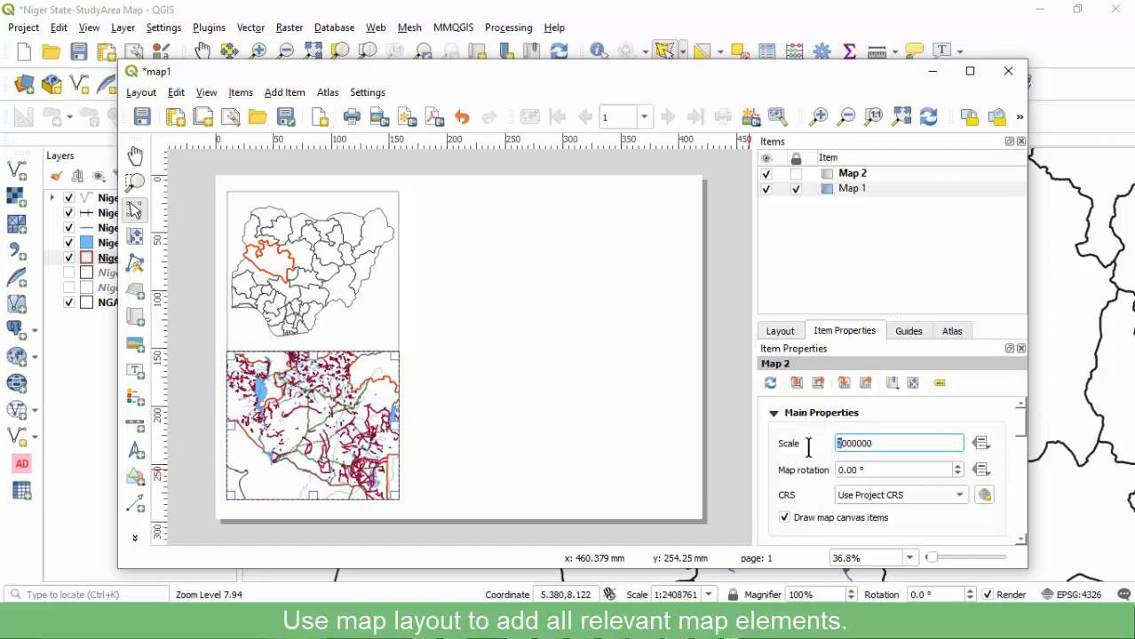
key(Return)
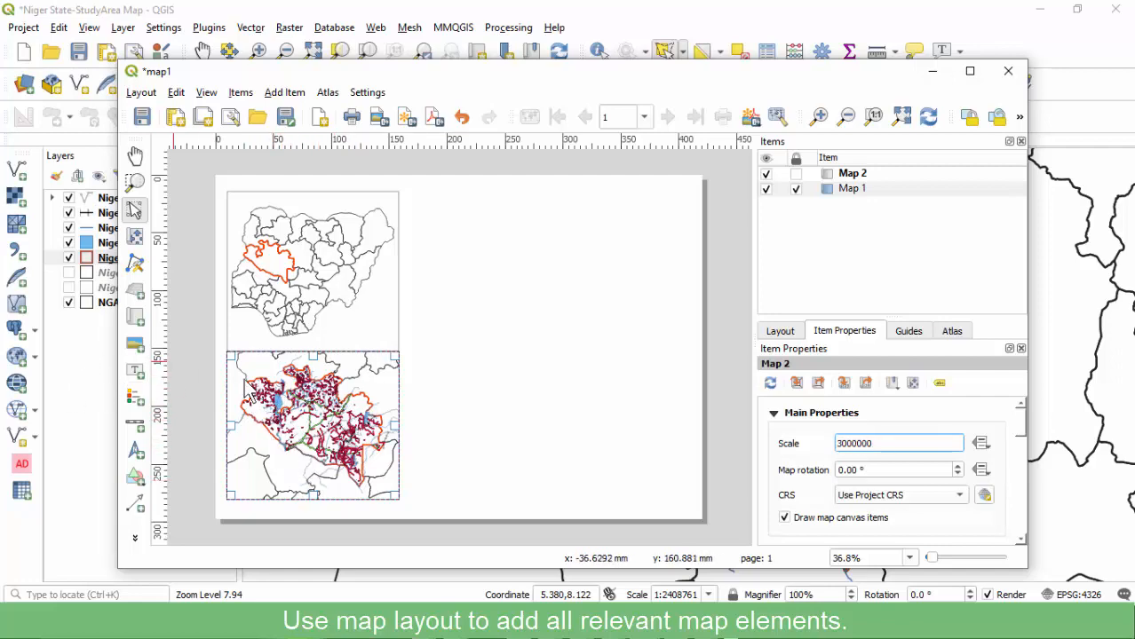
click(82, 373)
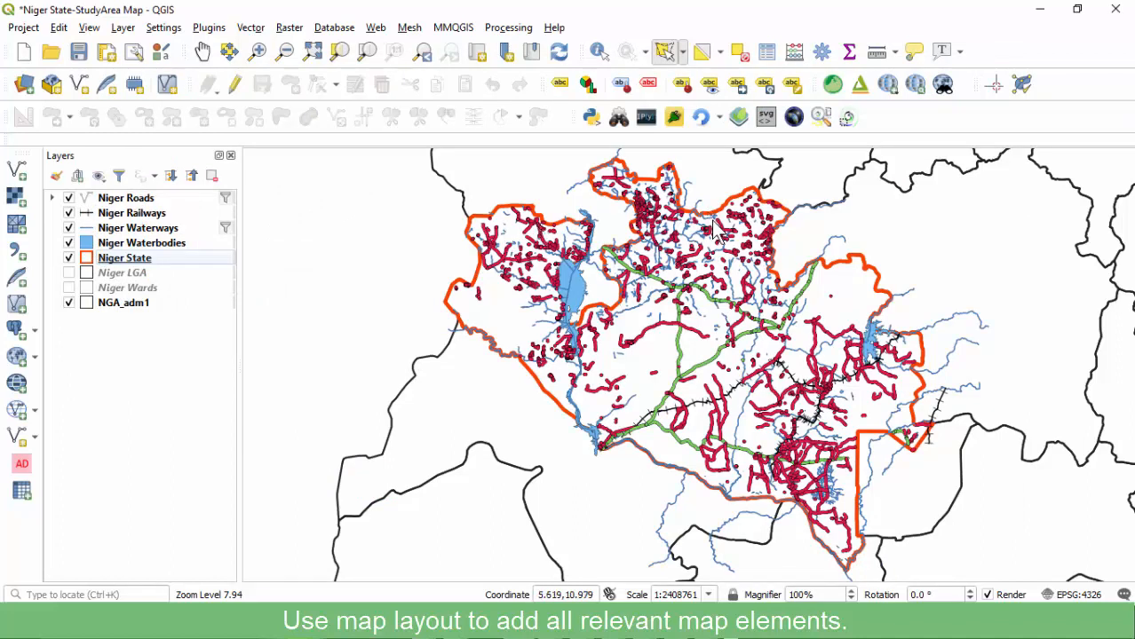
Hide Niger Roads, save, and refresh Map 2 in the layout.
click(71, 201)
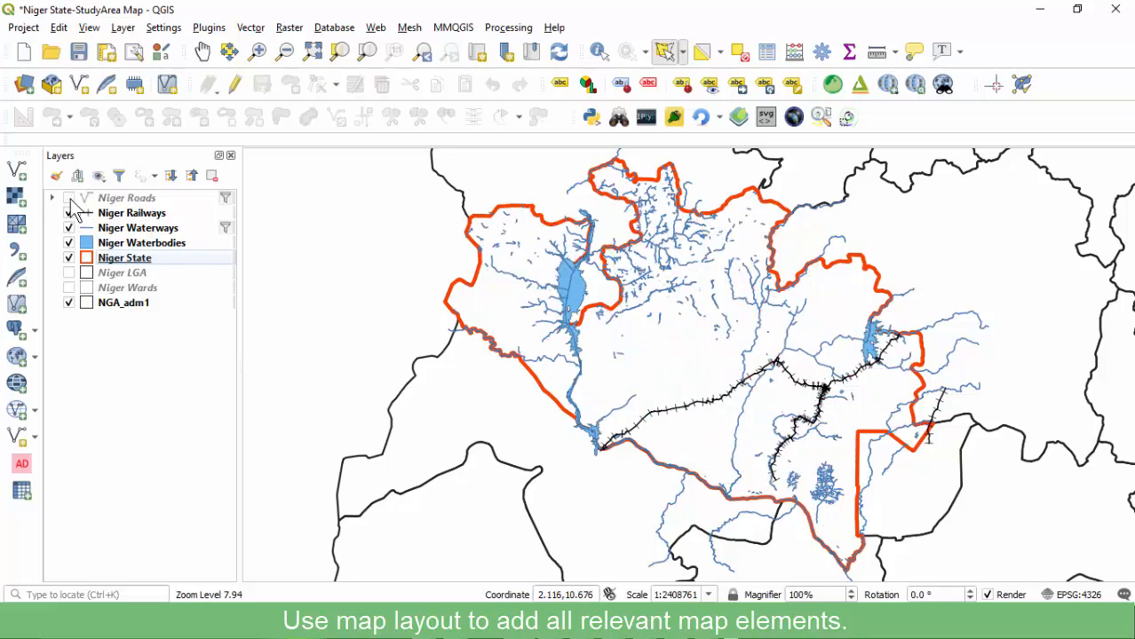
click(79, 51)
click(706, 560)
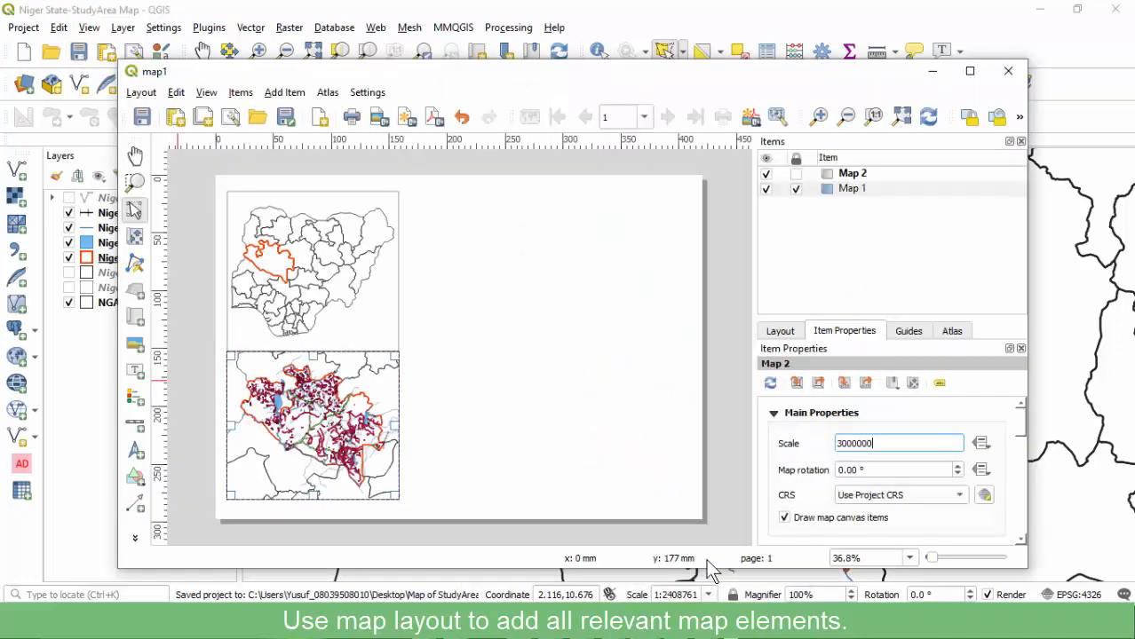
click(934, 125)
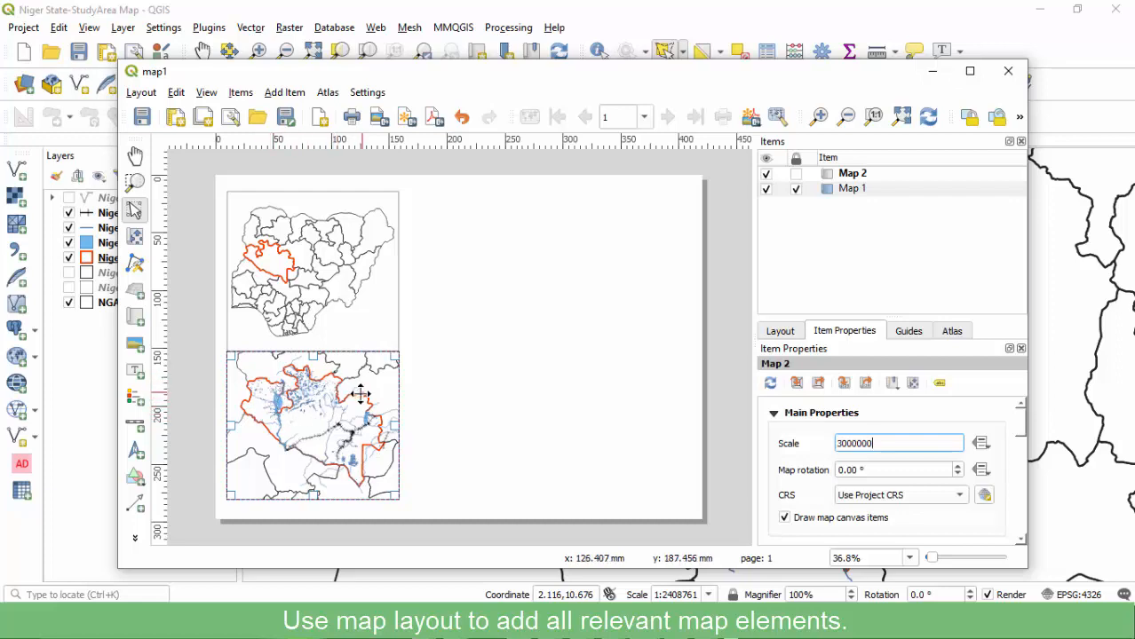
Hide Niger Waterways, save, and refresh Map 2 again.
click(73, 233)
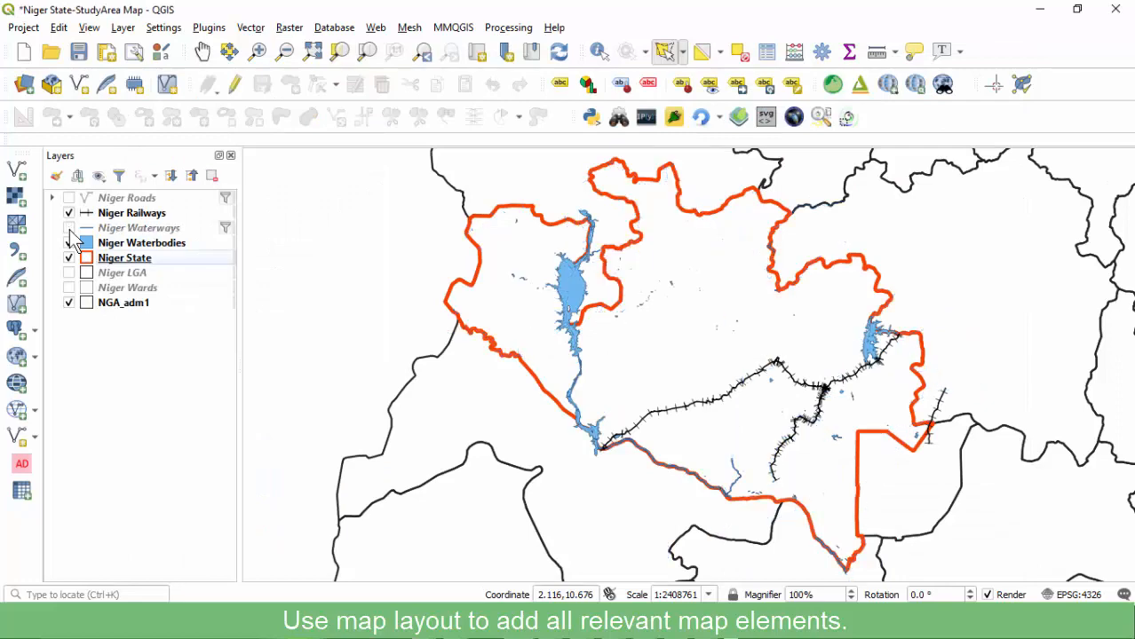
click(79, 52)
mouse_move(646, 622)
click(734, 538)
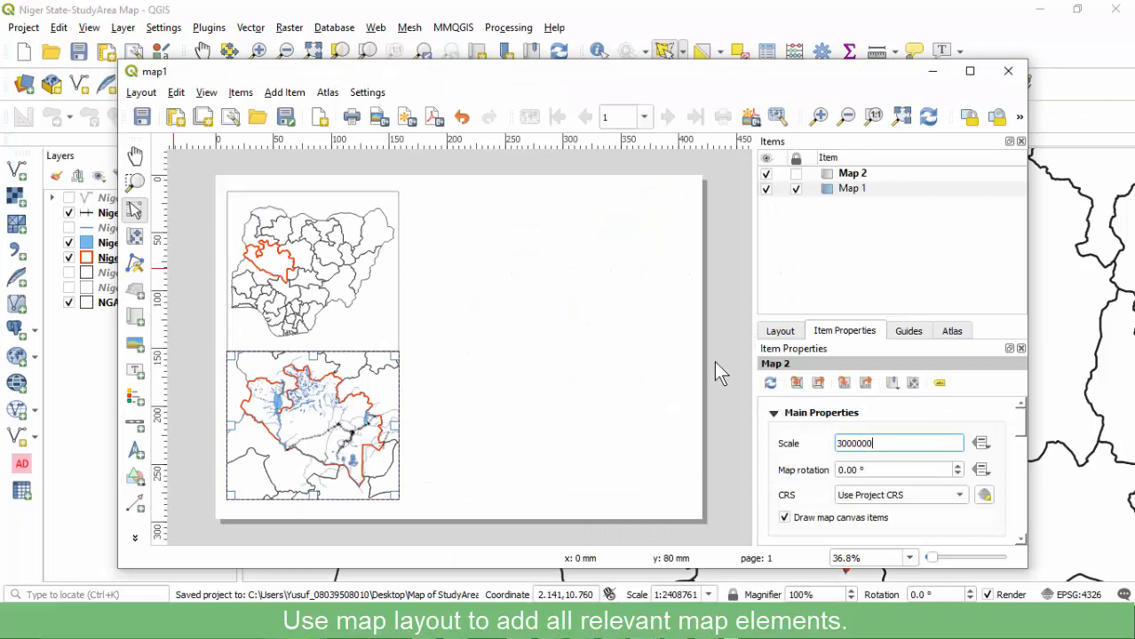
click(928, 116)
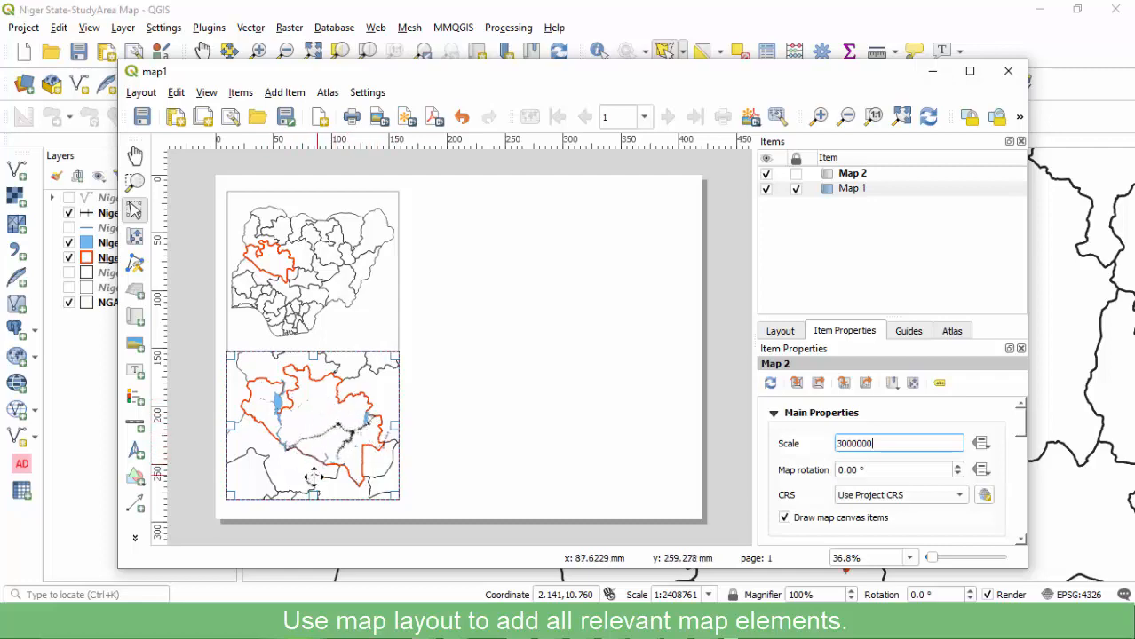
click(102, 216)
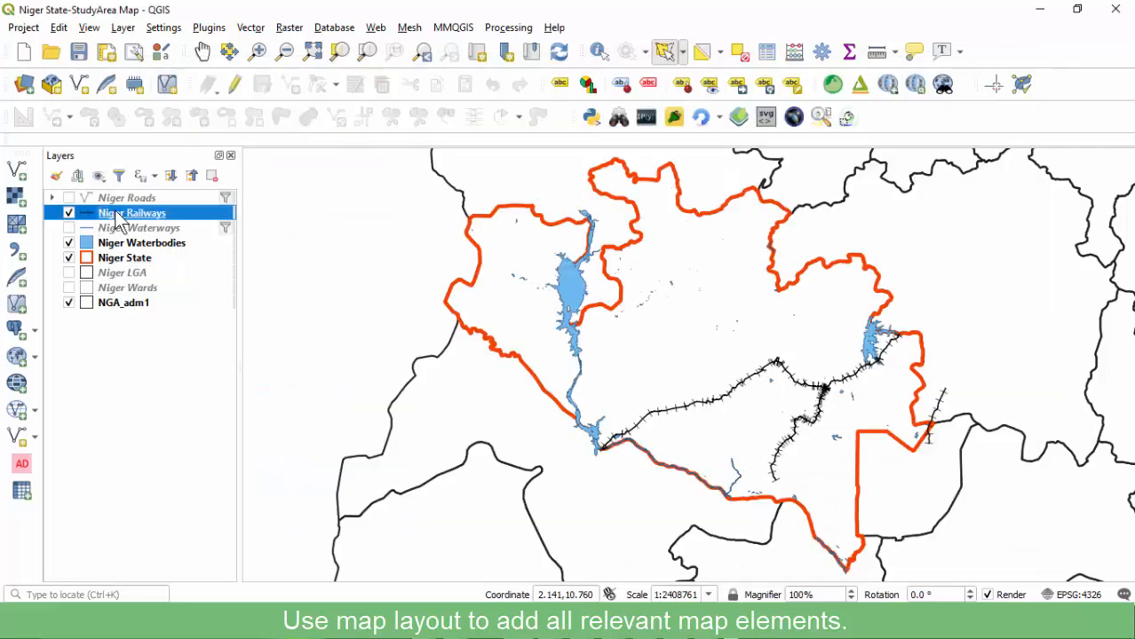
Set the Niger Railways symbol width to 1 mm.
double_click(115, 219)
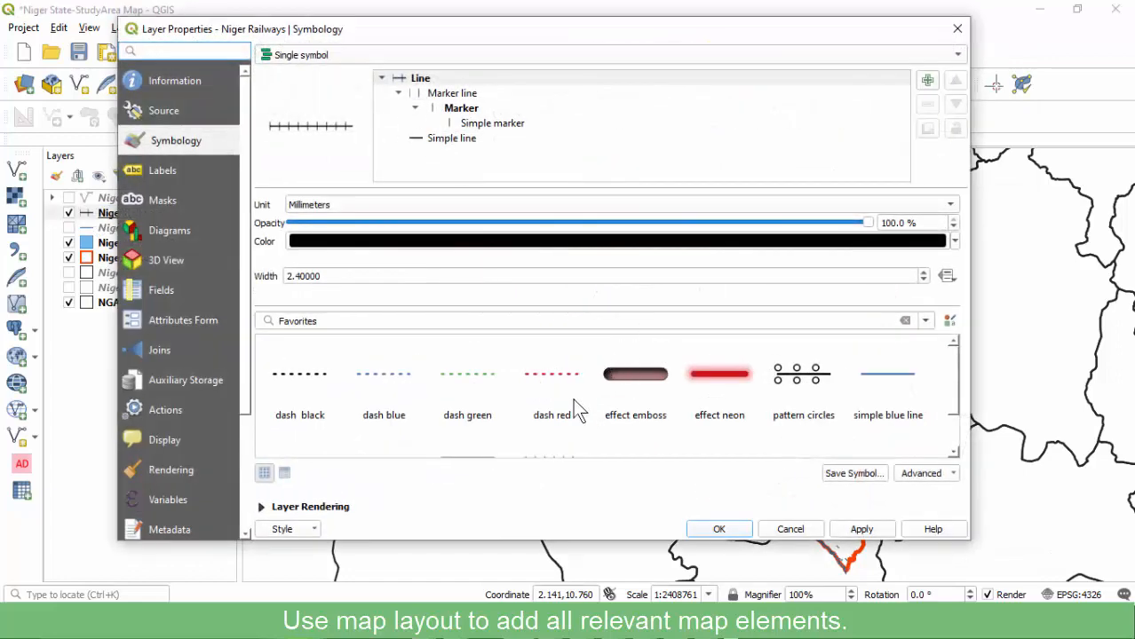
click(300, 276)
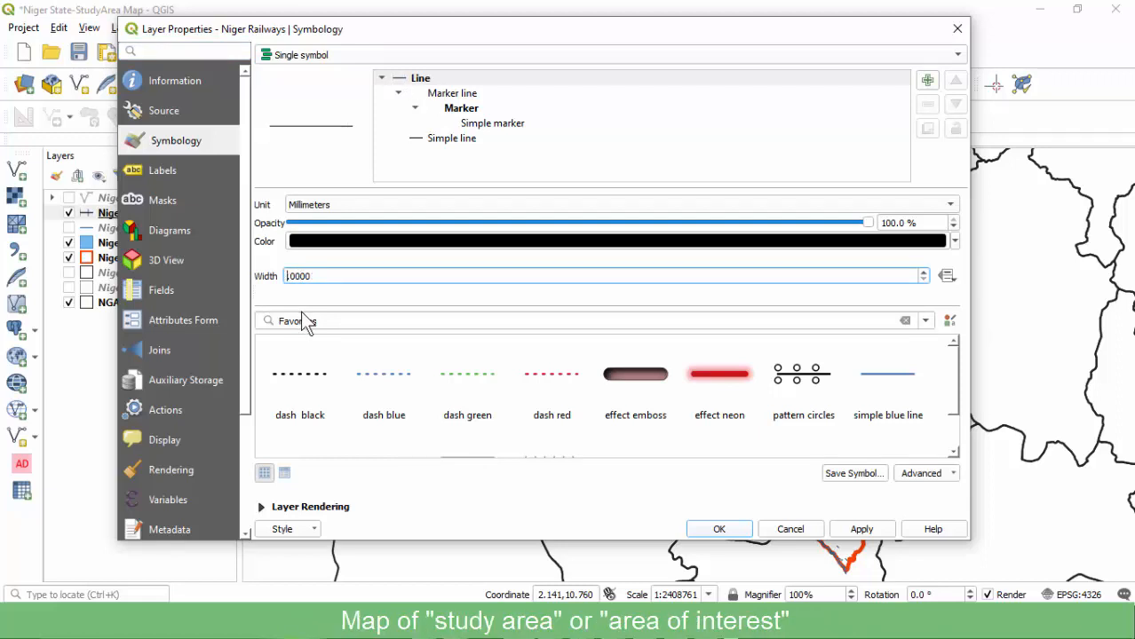
text(1)
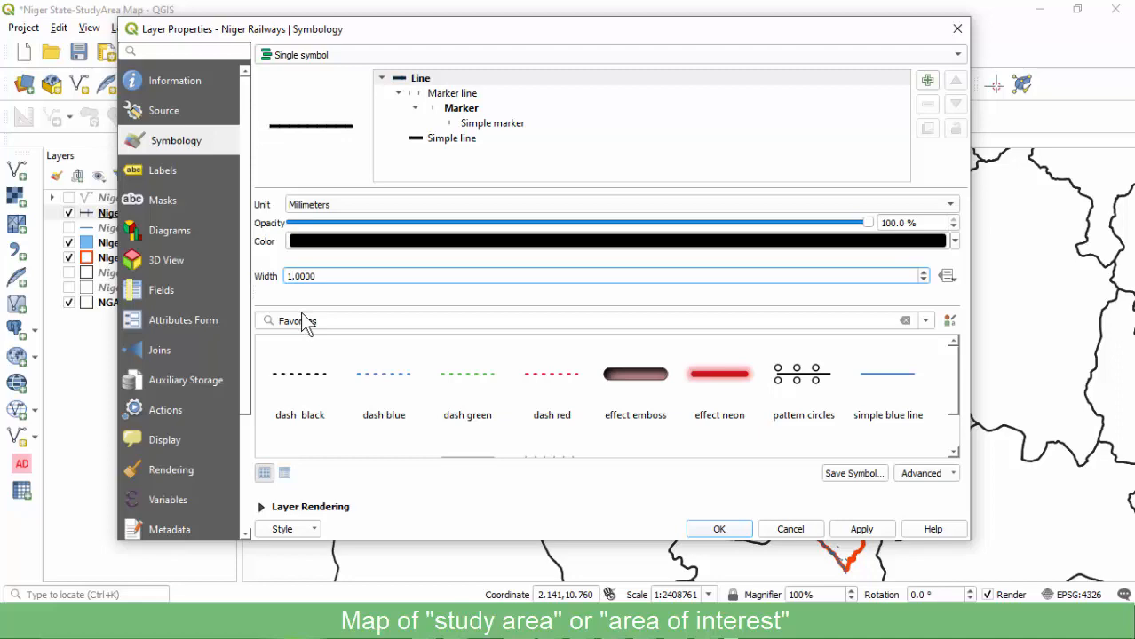
click(861, 534)
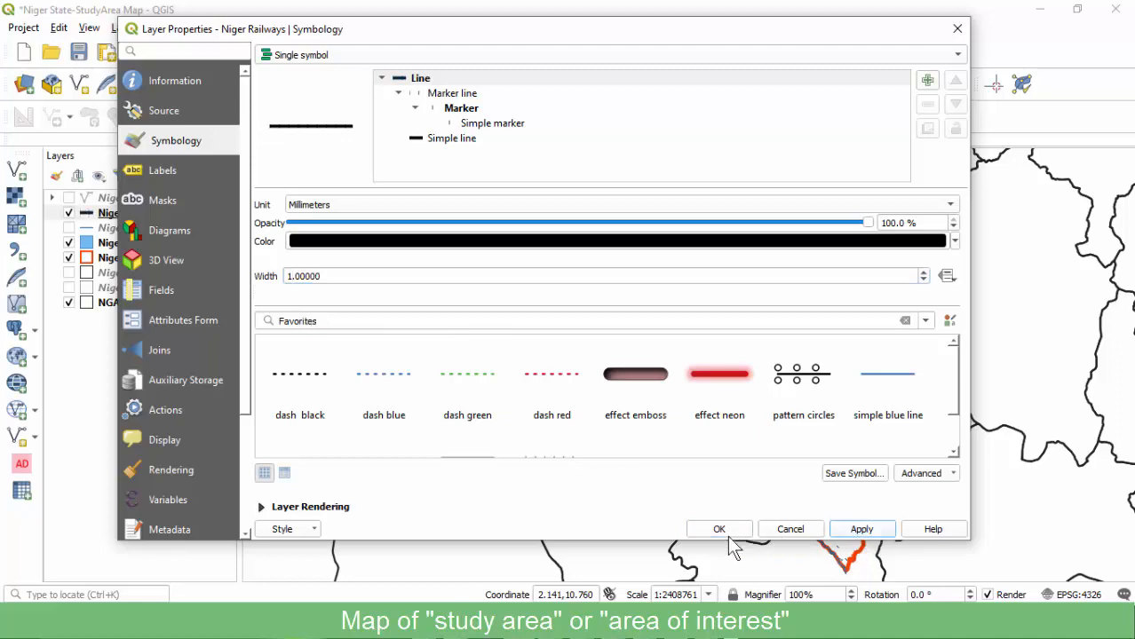
click(714, 532)
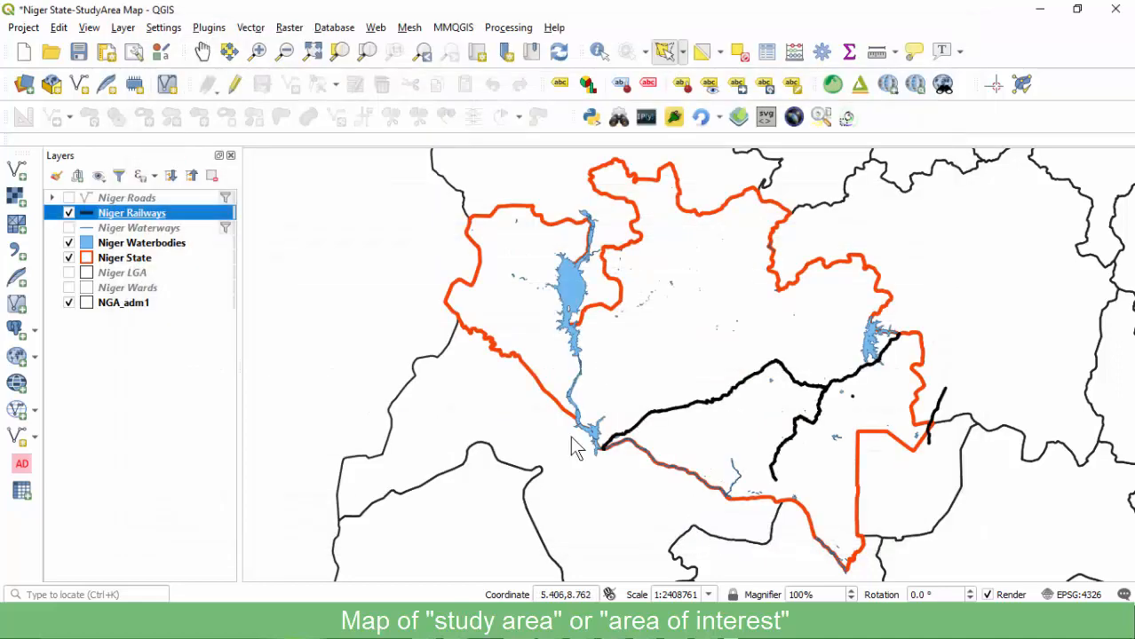
Increase the Niger Railways symbol width to 2 mm and apply it.
double_click(137, 216)
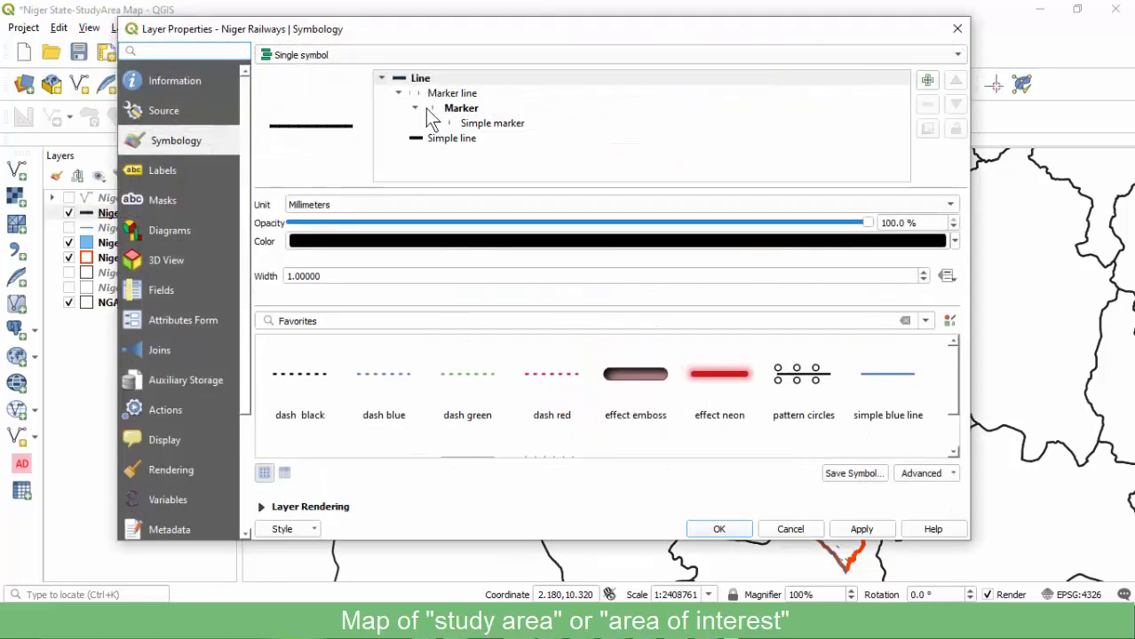
click(291, 278)
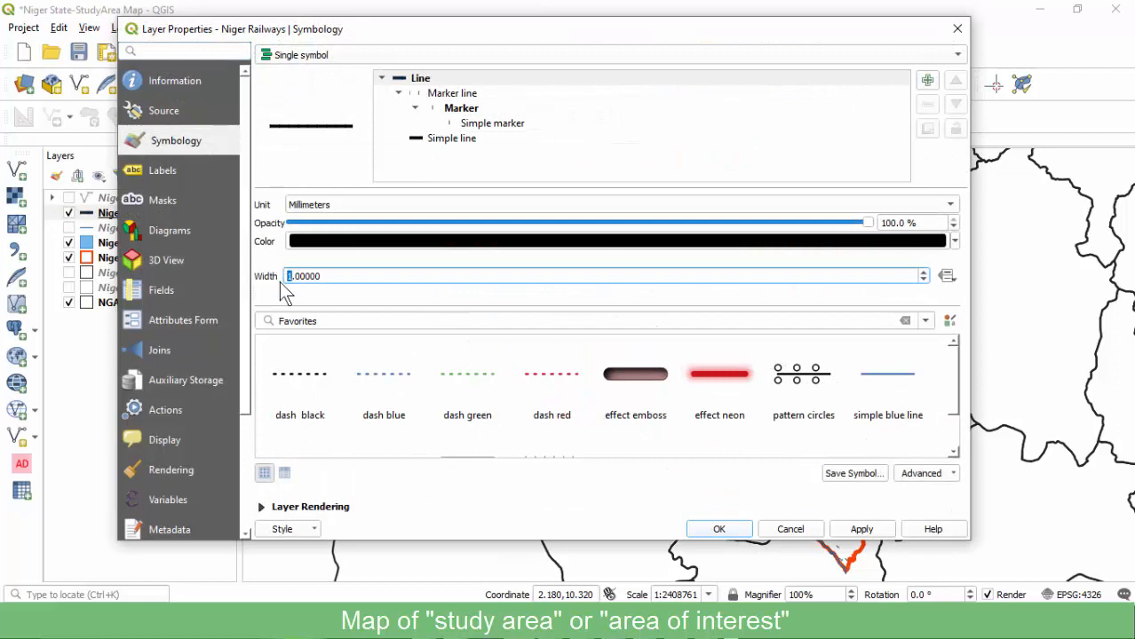
text(2)
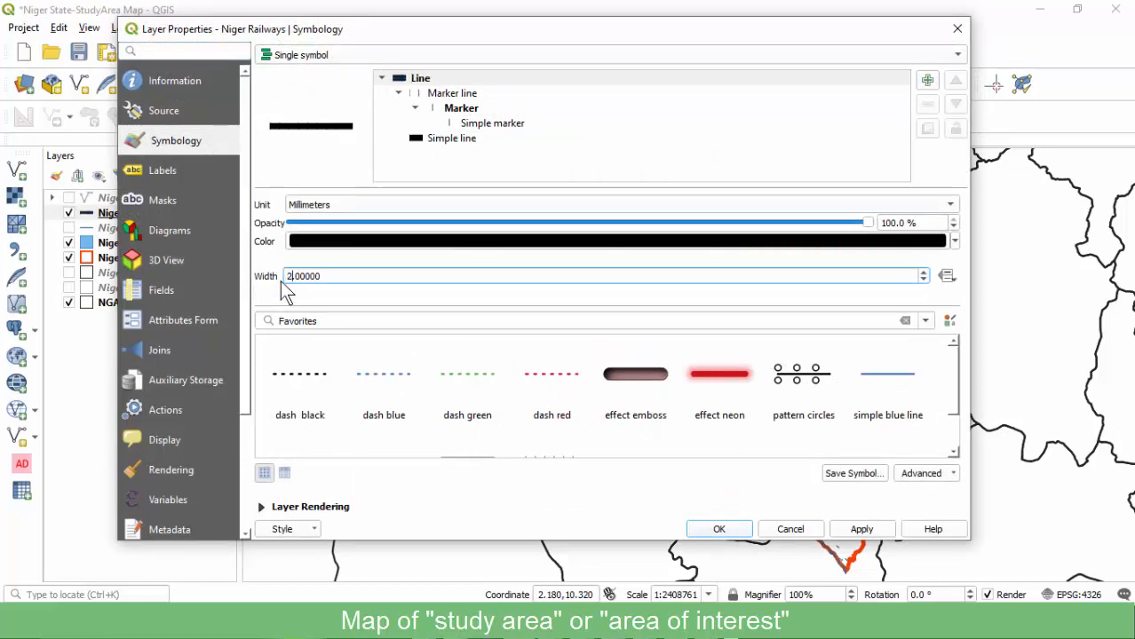
click(445, 142)
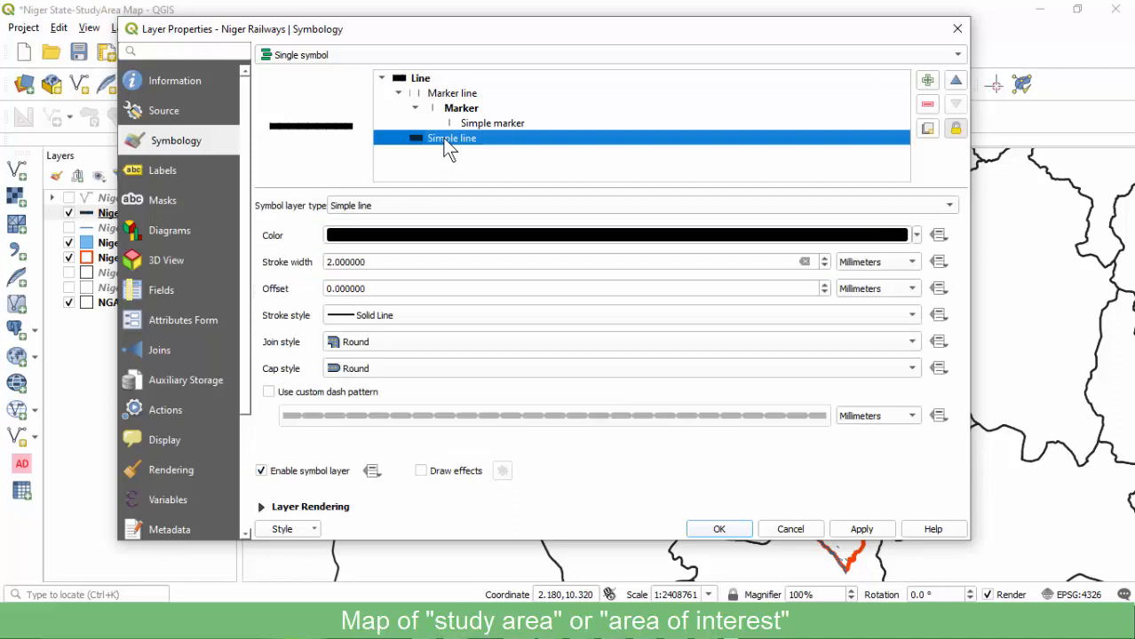
click(328, 263)
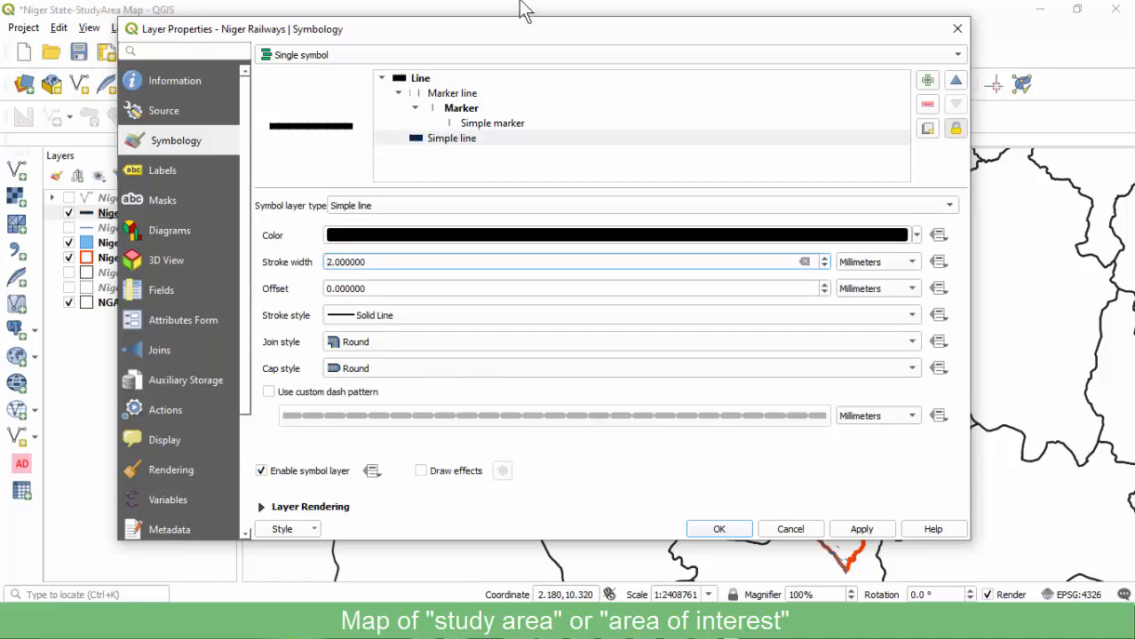
drag(508, 32, 347, 28)
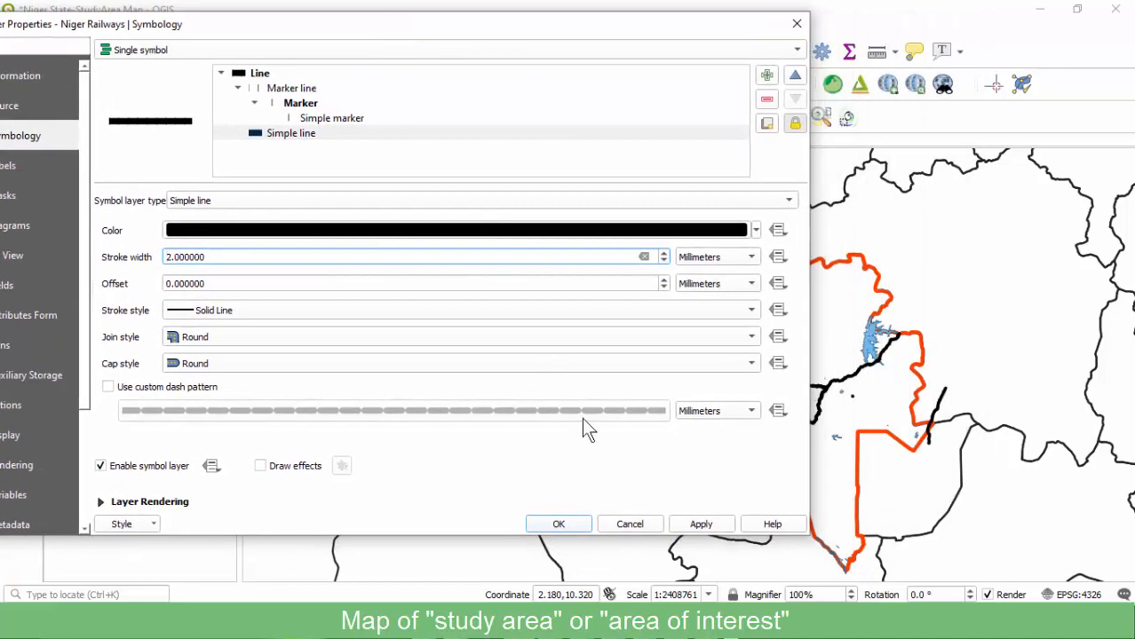
click(699, 525)
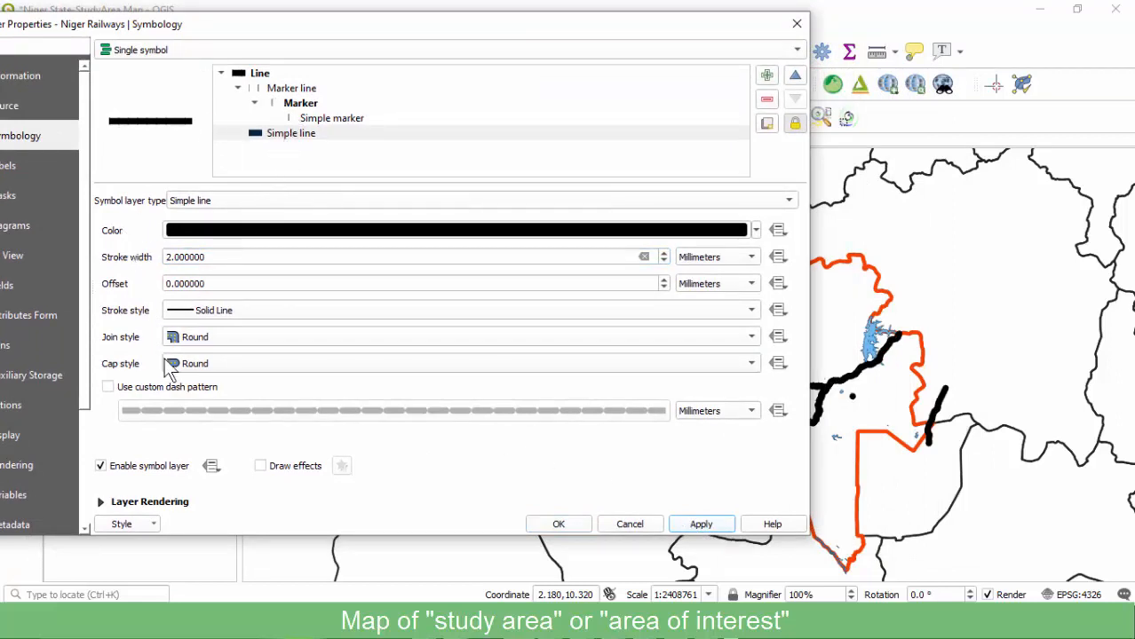
Reset Niger Railways to a single symbol and make its line colour dark brown.
click(246, 76)
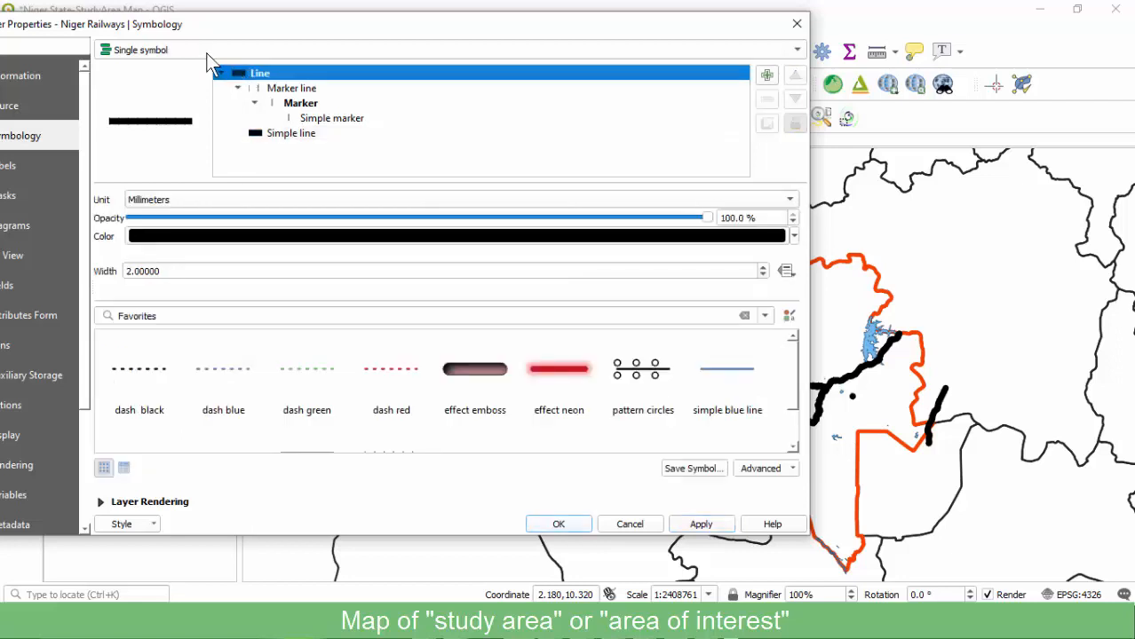
click(170, 50)
click(170, 29)
click(197, 50)
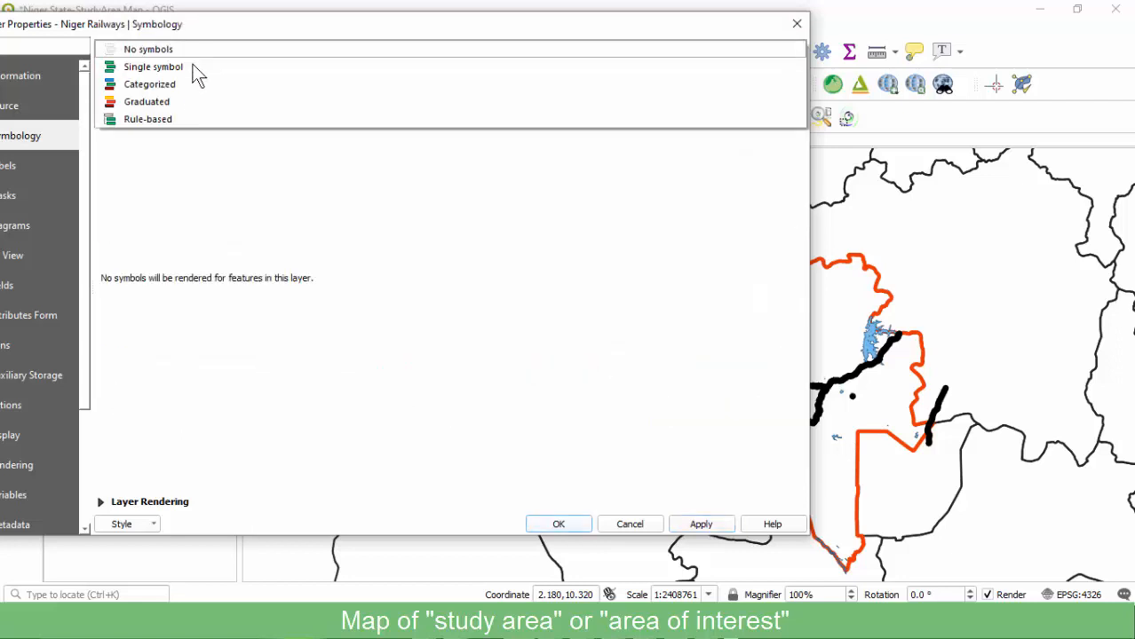
click(182, 66)
click(289, 89)
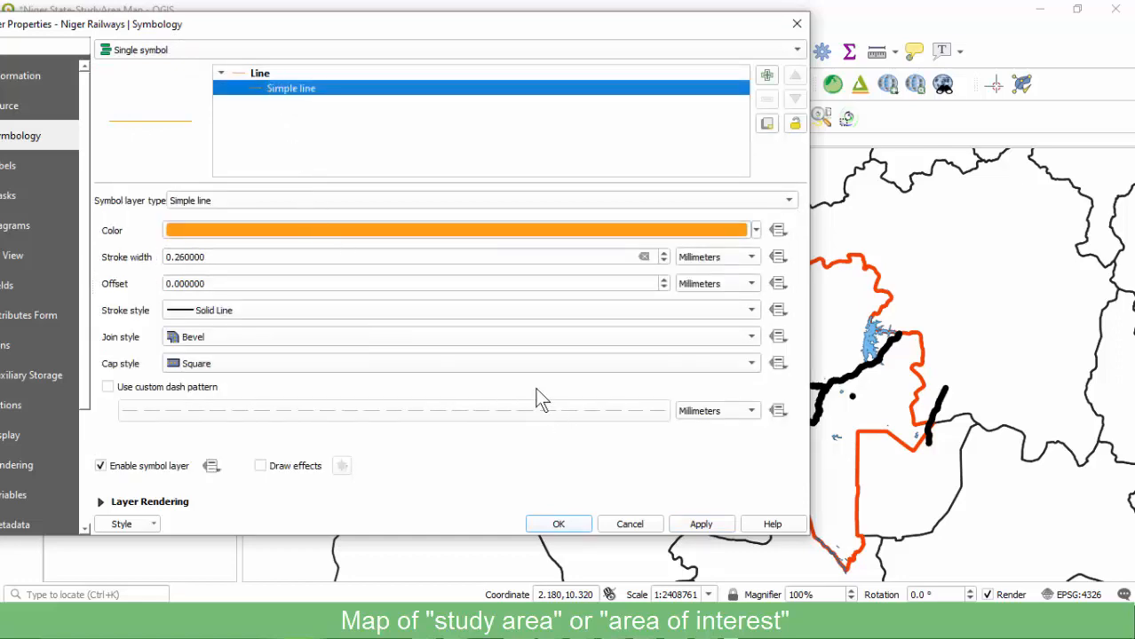
click(249, 232)
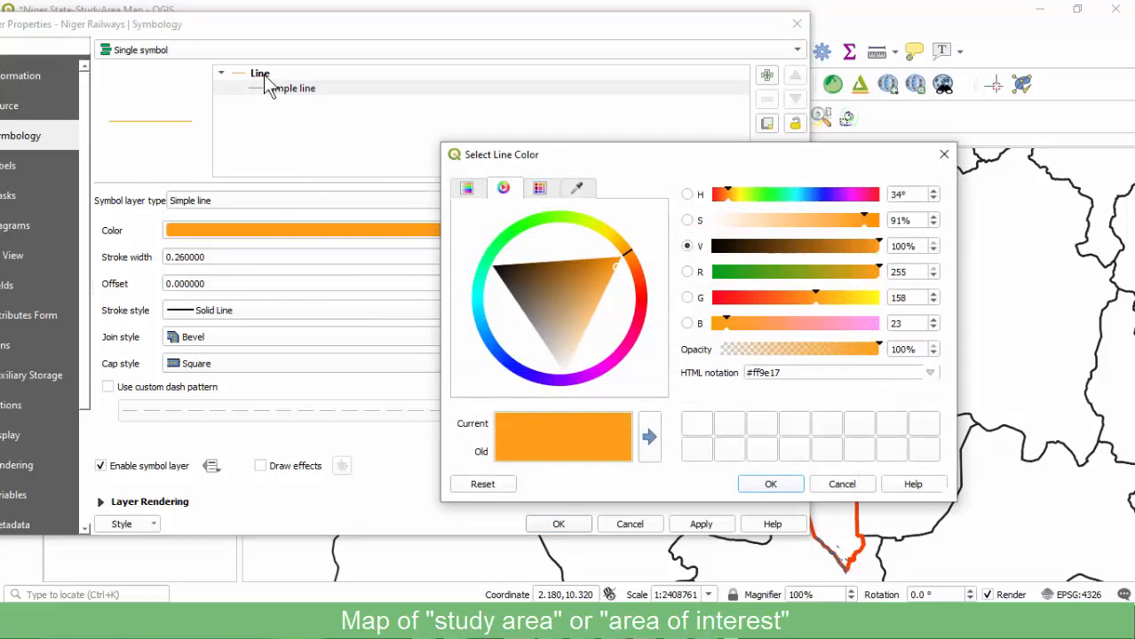
click(757, 248)
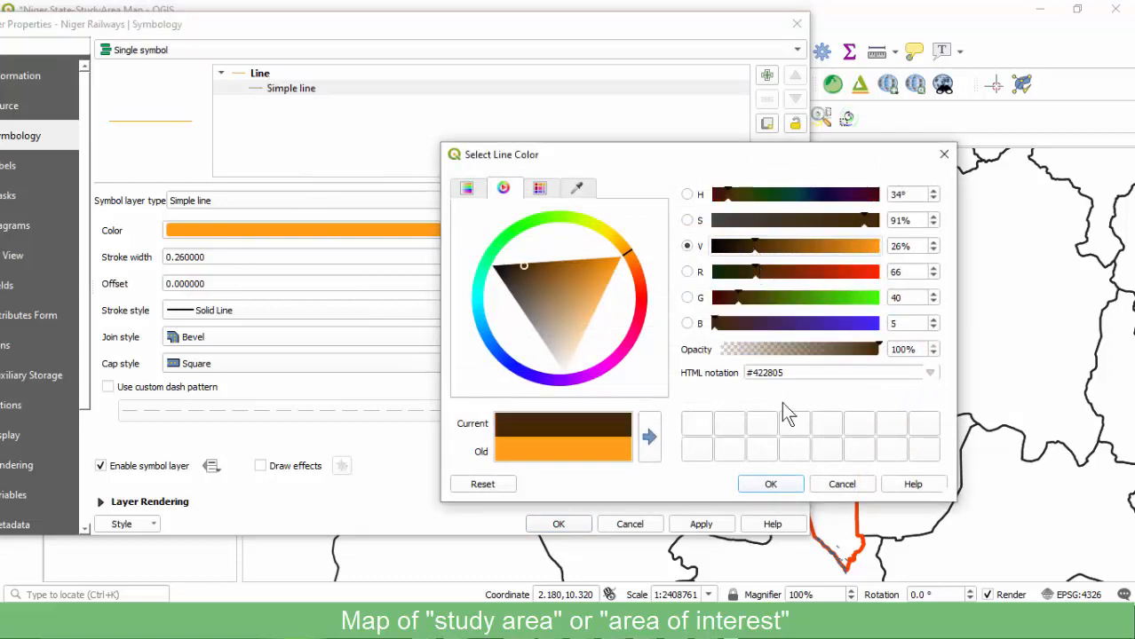
click(769, 486)
Apply the topo railway style to Niger Railways and inspect its marker and base-line parts.
click(259, 74)
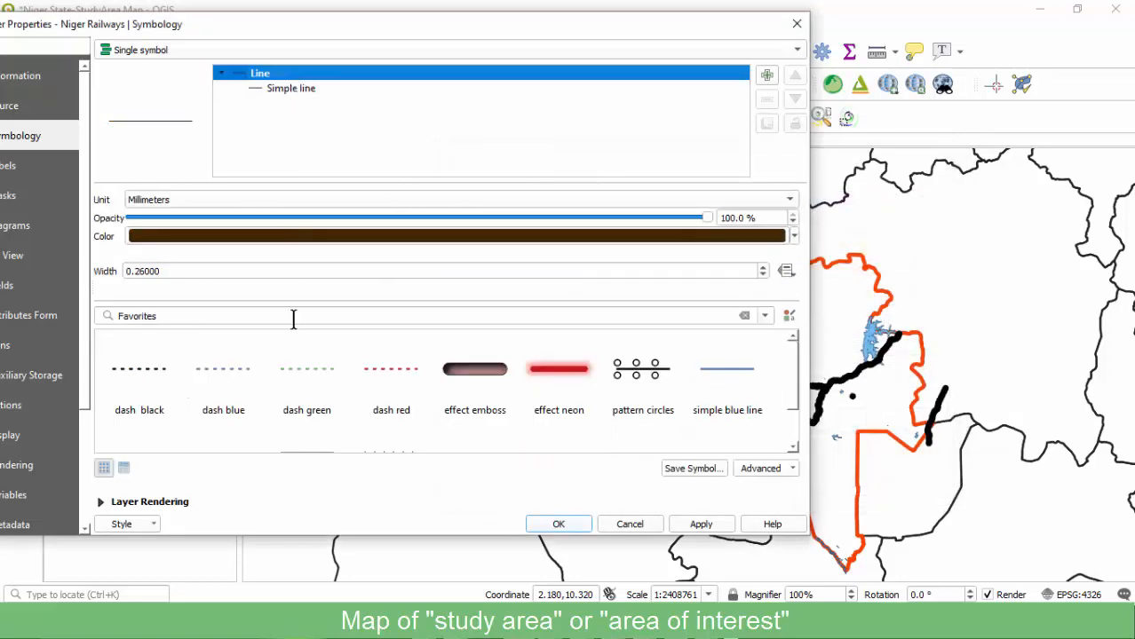
scroll(609, 405, down, 1)
click(395, 404)
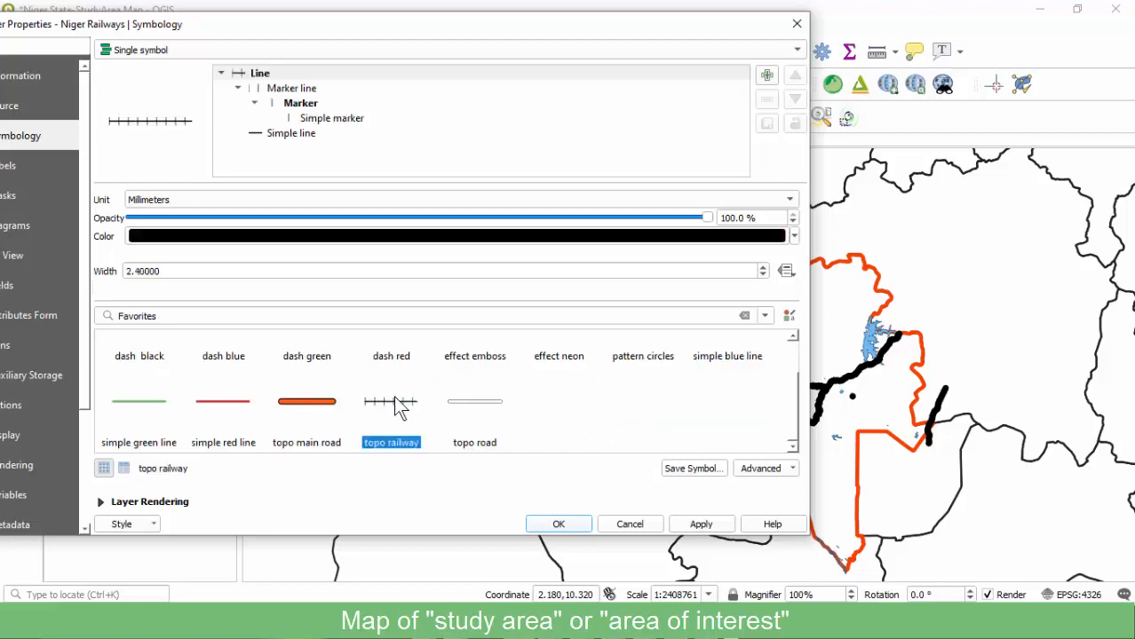
click(281, 138)
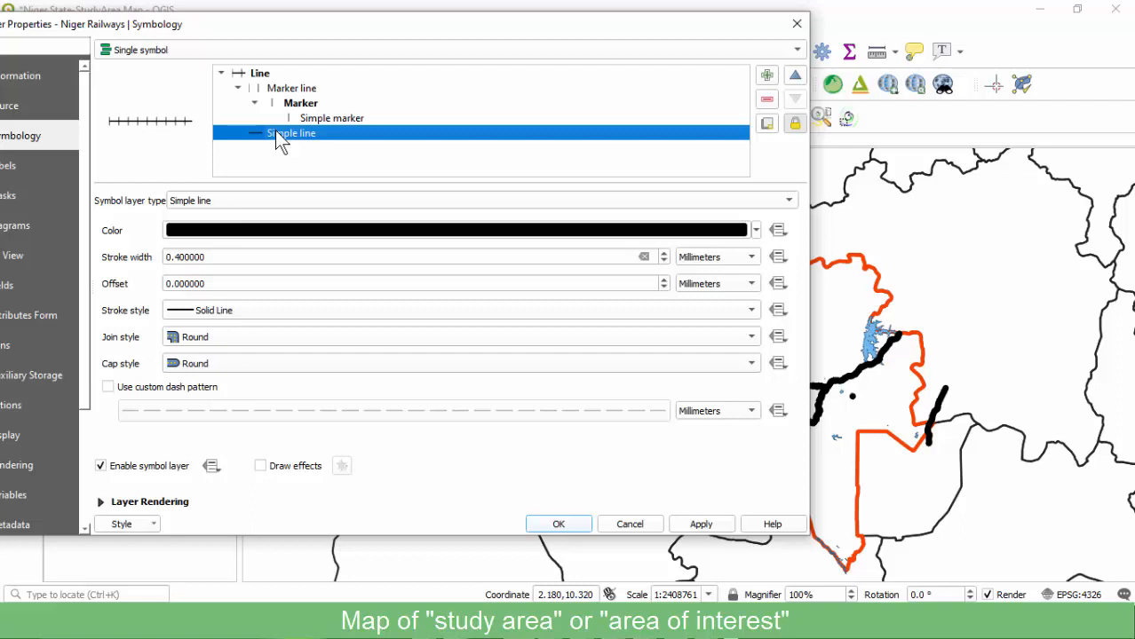
click(259, 75)
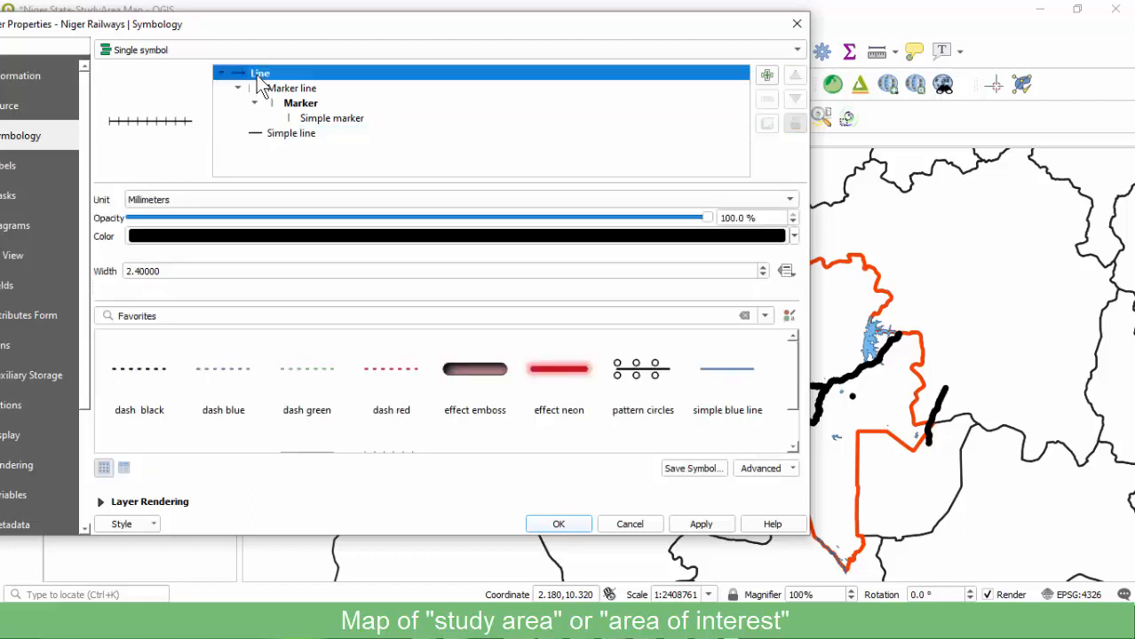
click(288, 90)
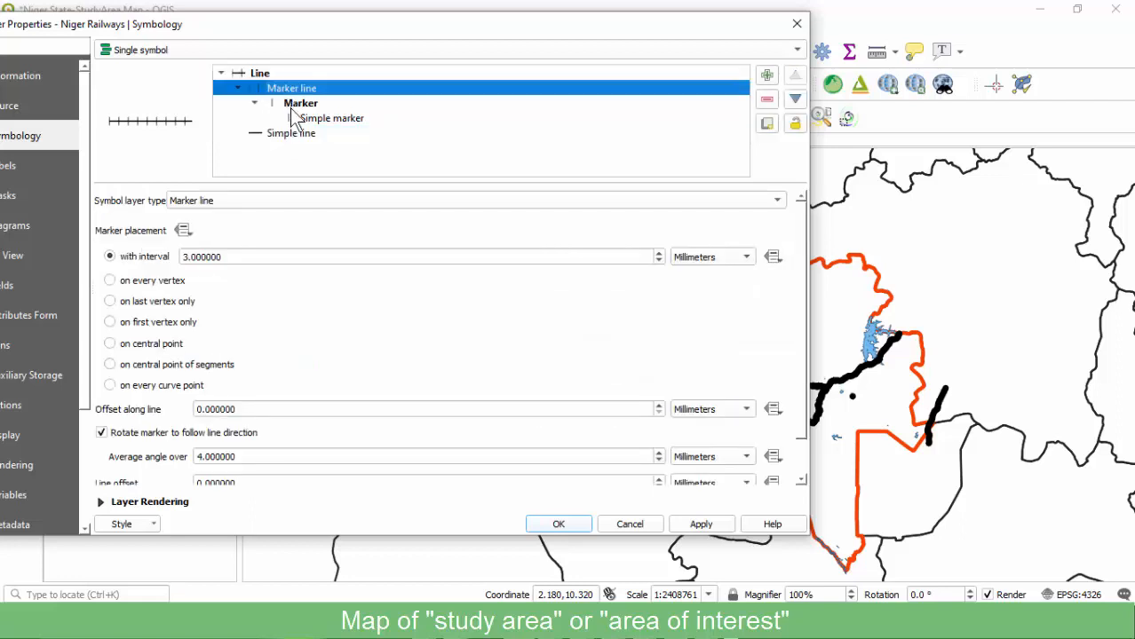
click(282, 135)
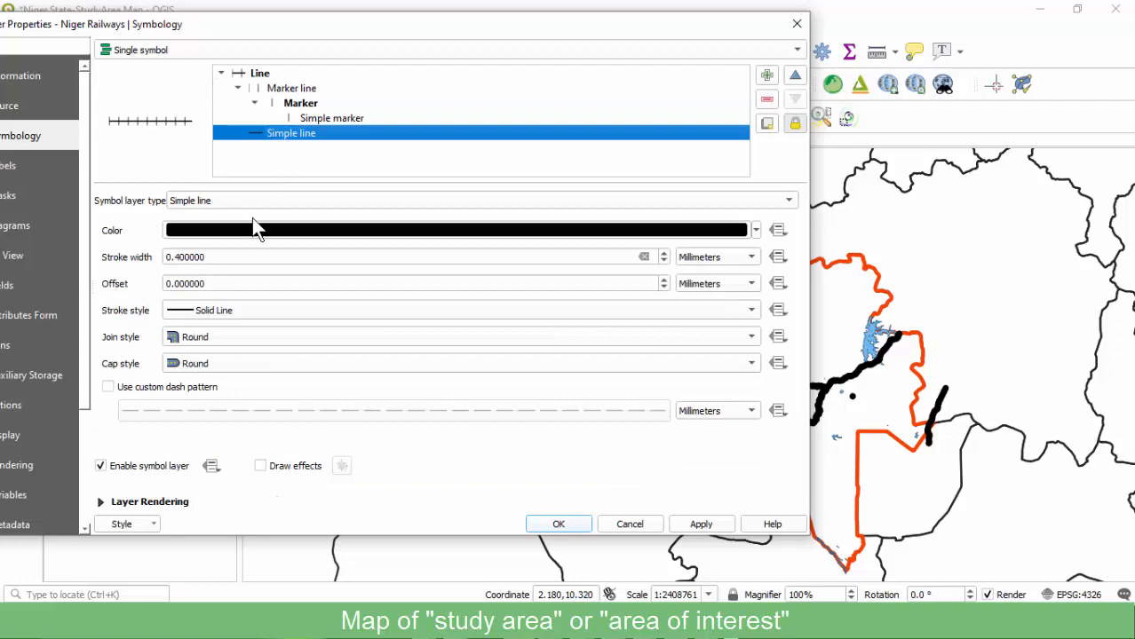
Set the railway base line stroke width to 0.2 mm, apply it, and save the project.
click(177, 258)
key(BackSpace)
text(2)
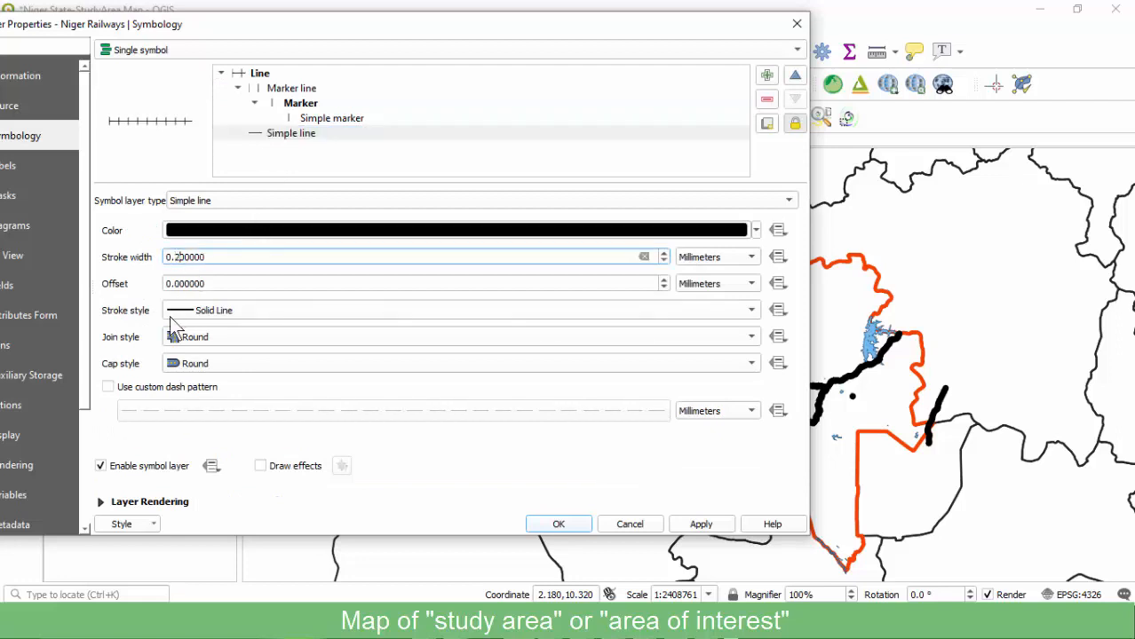
click(693, 522)
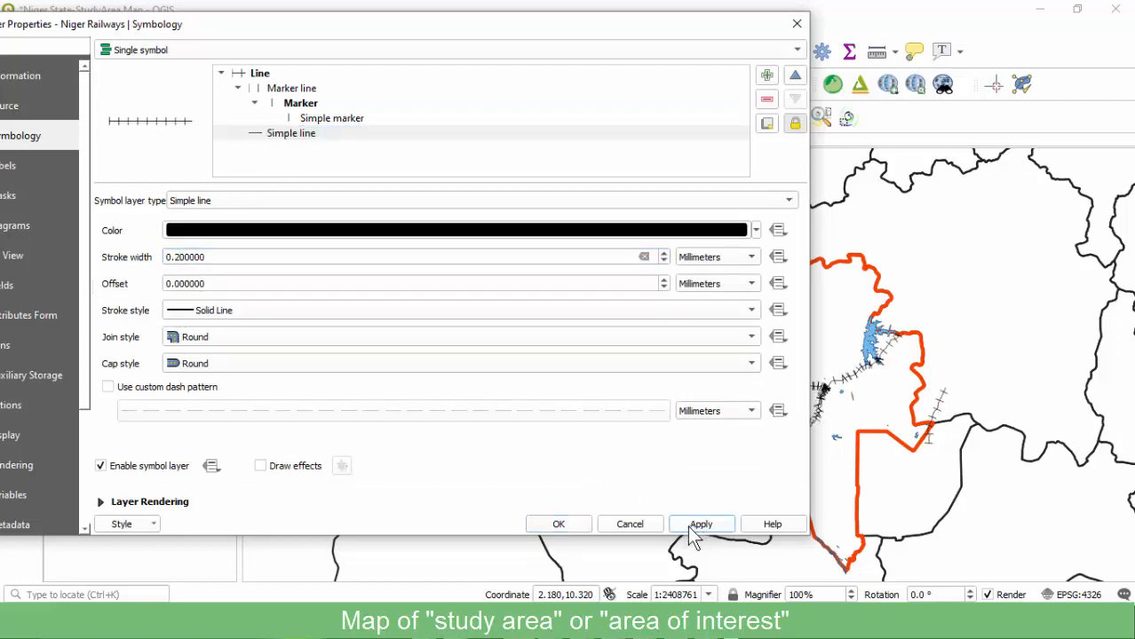
click(580, 527)
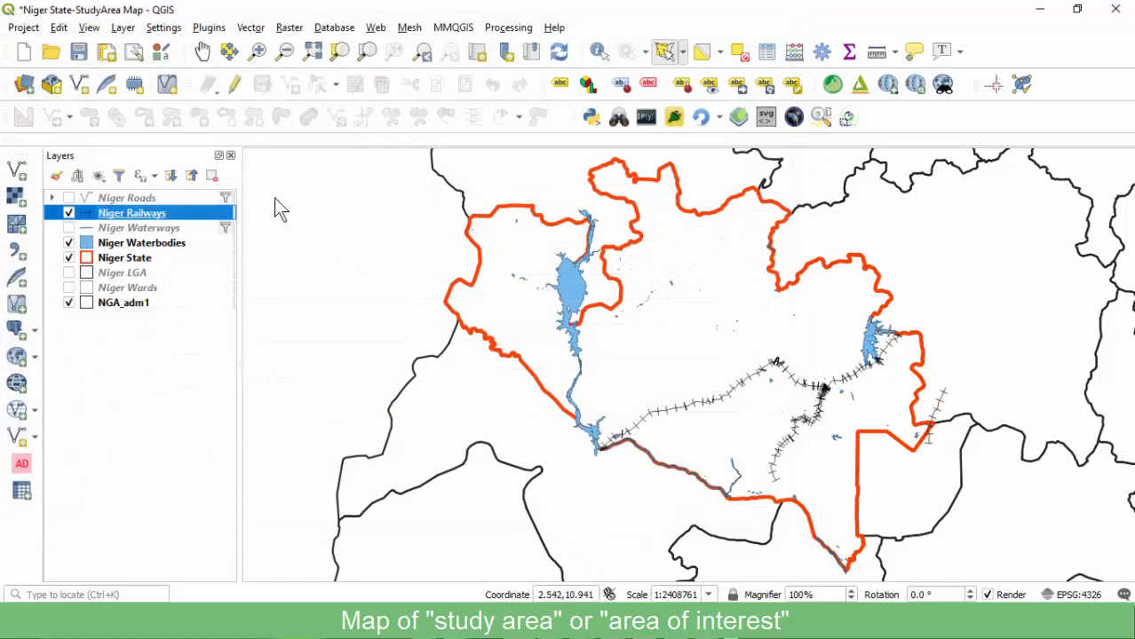
click(80, 51)
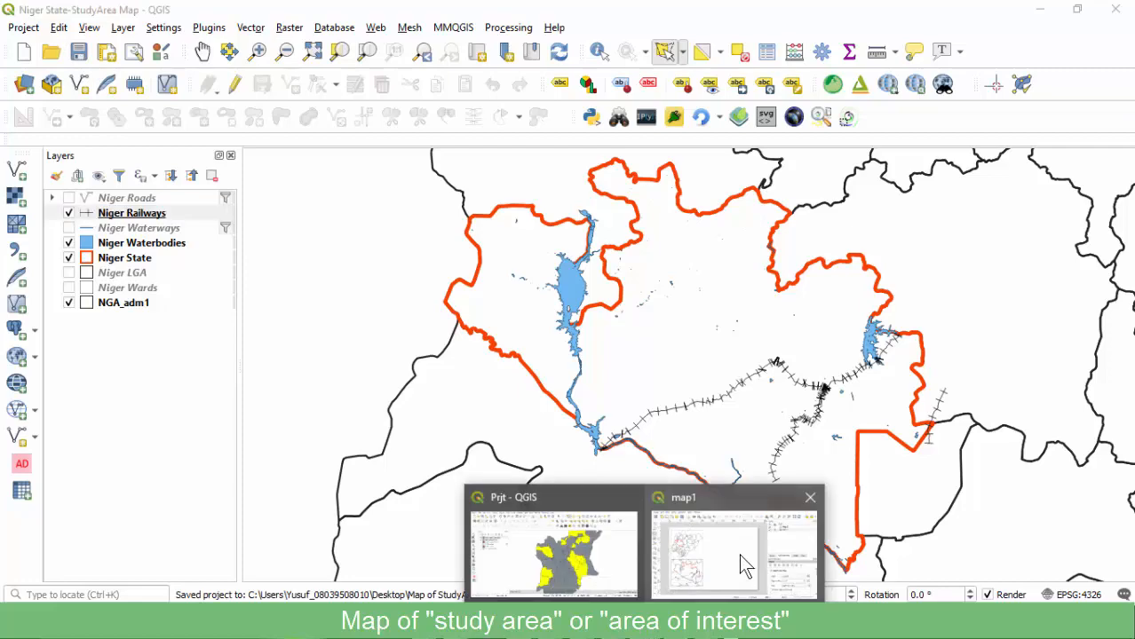
Select the lower Niger State map in the map1 layout and give it a frame.
click(739, 554)
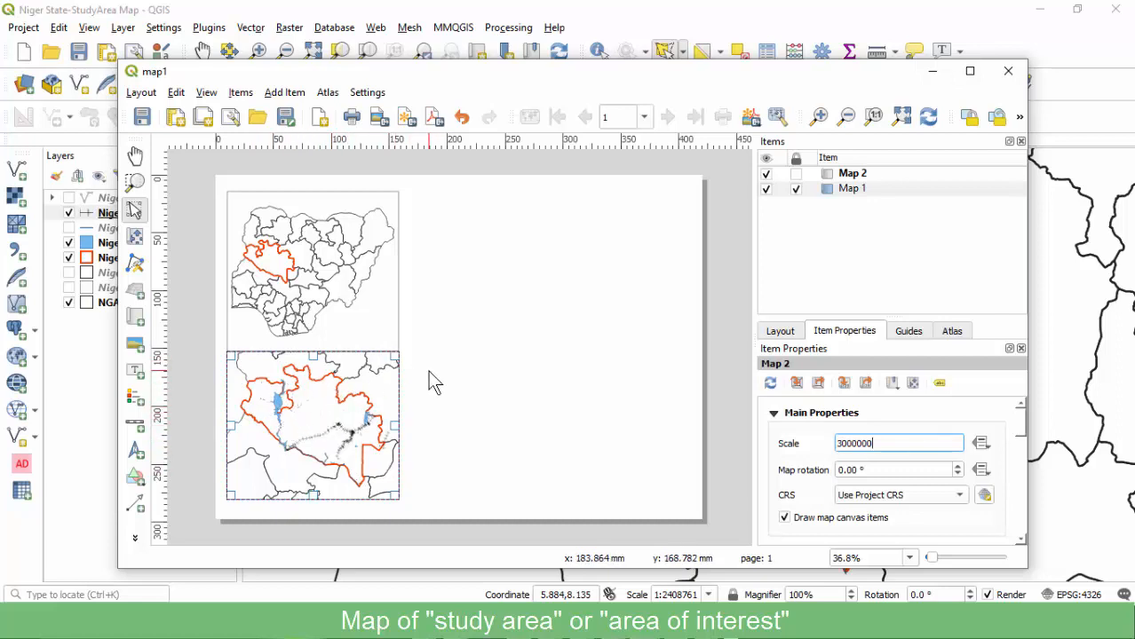
click(445, 396)
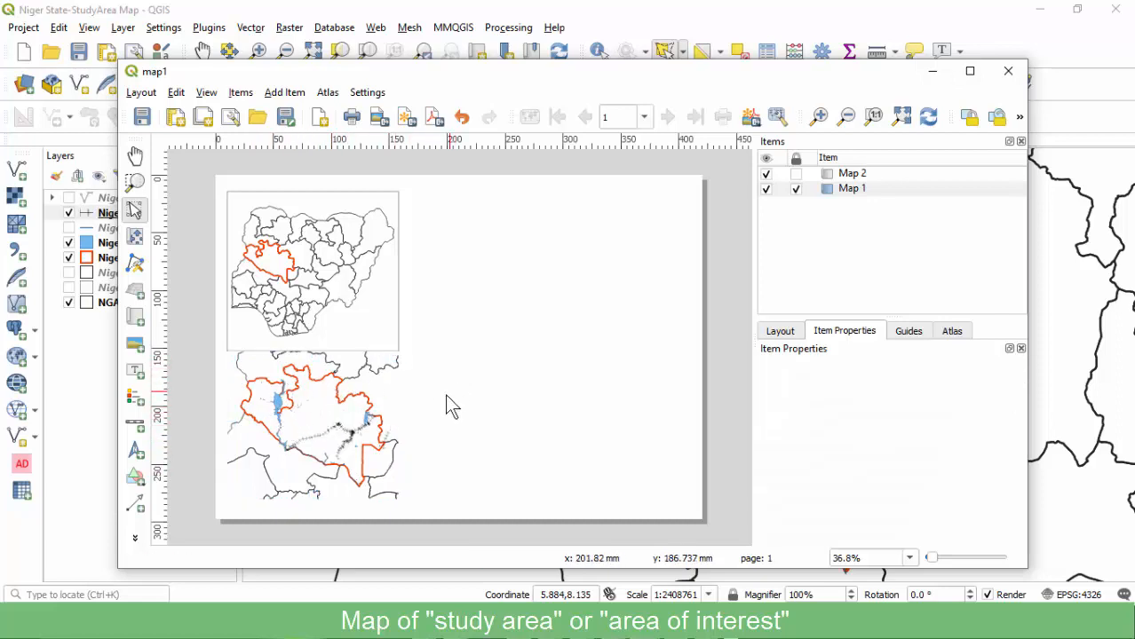
click(357, 390)
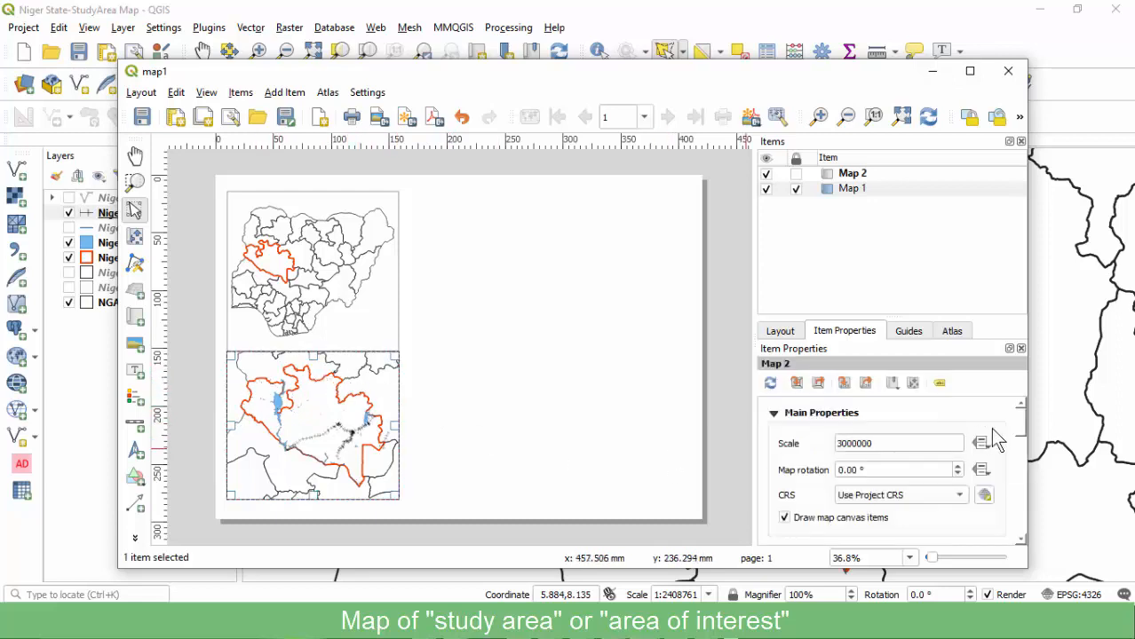
drag(1021, 421, 1023, 533)
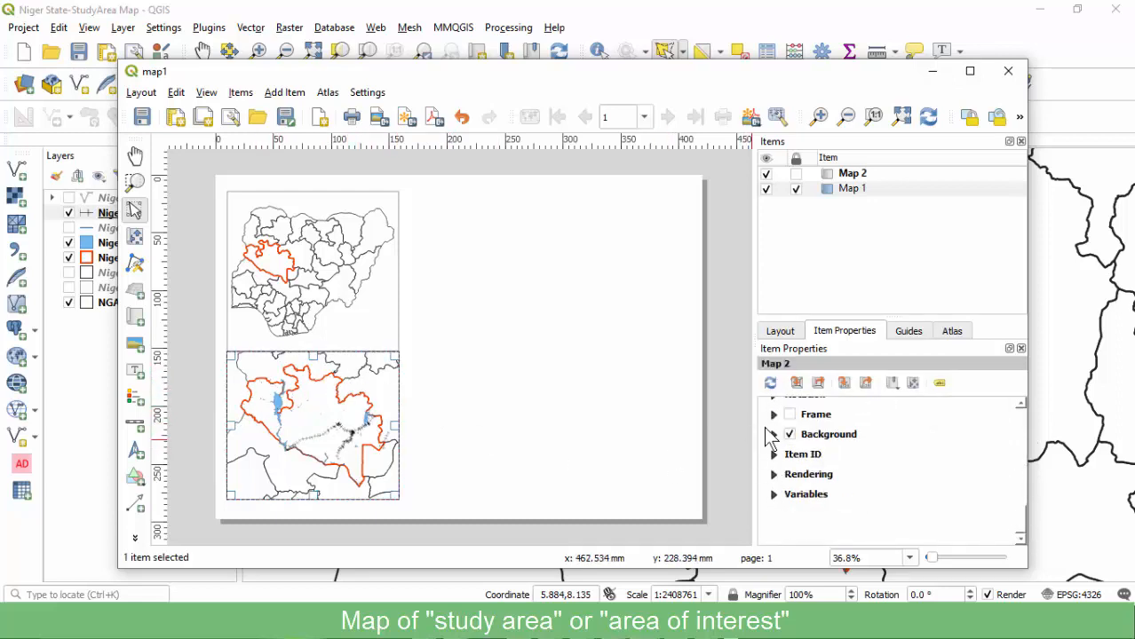
click(792, 414)
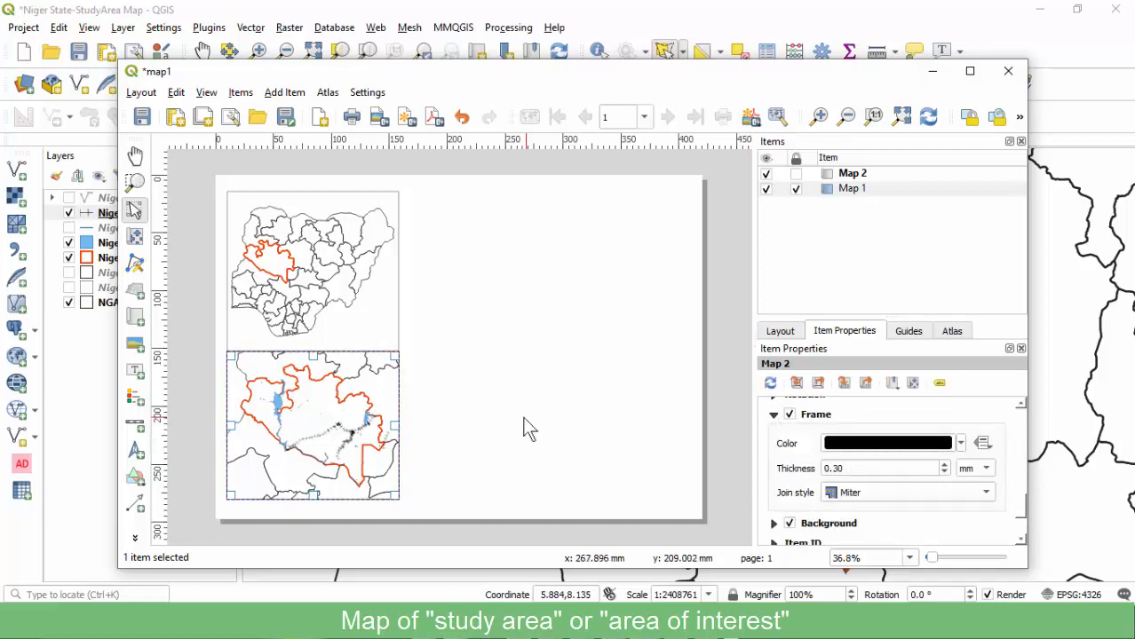
click(489, 424)
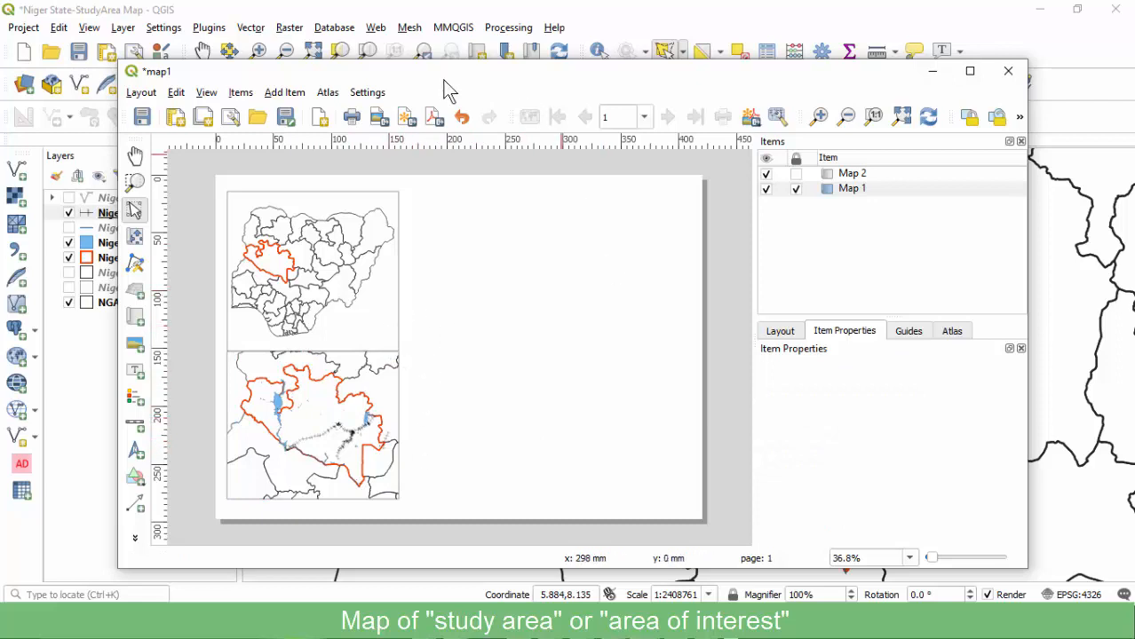
drag(446, 79, 488, 79)
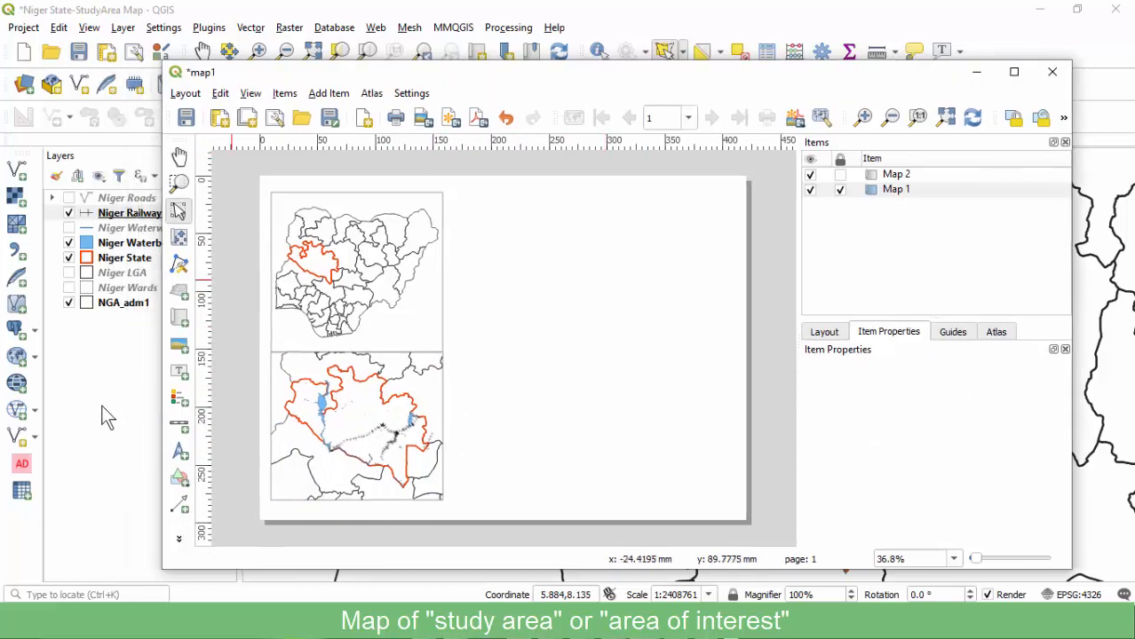
Lock the lower map item and freeze its current layers and styles.
click(387, 395)
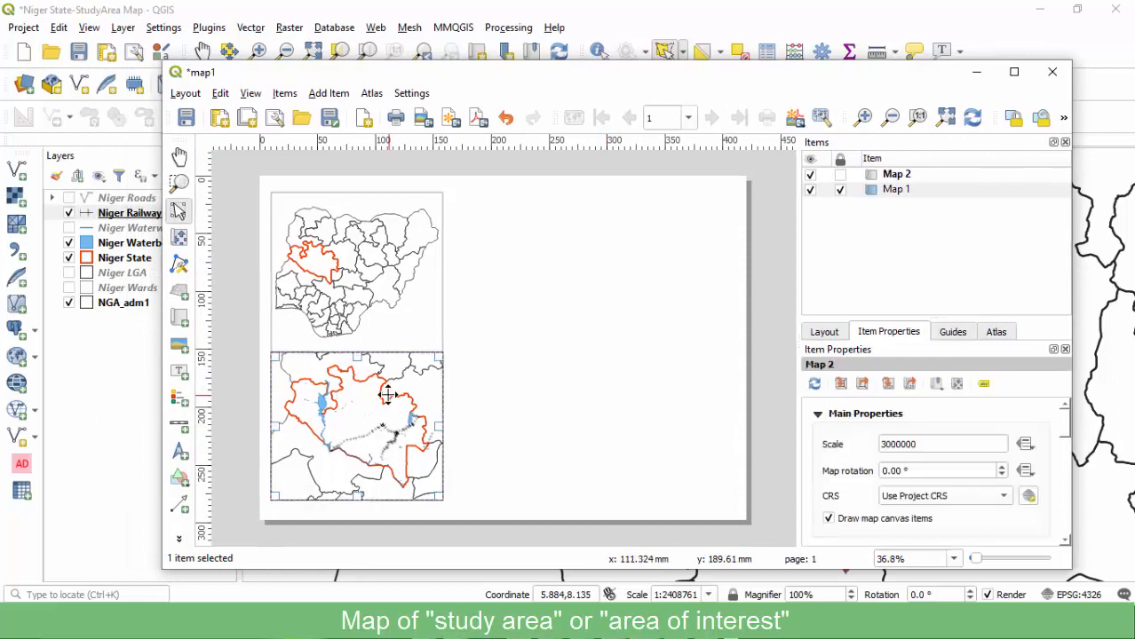
click(840, 175)
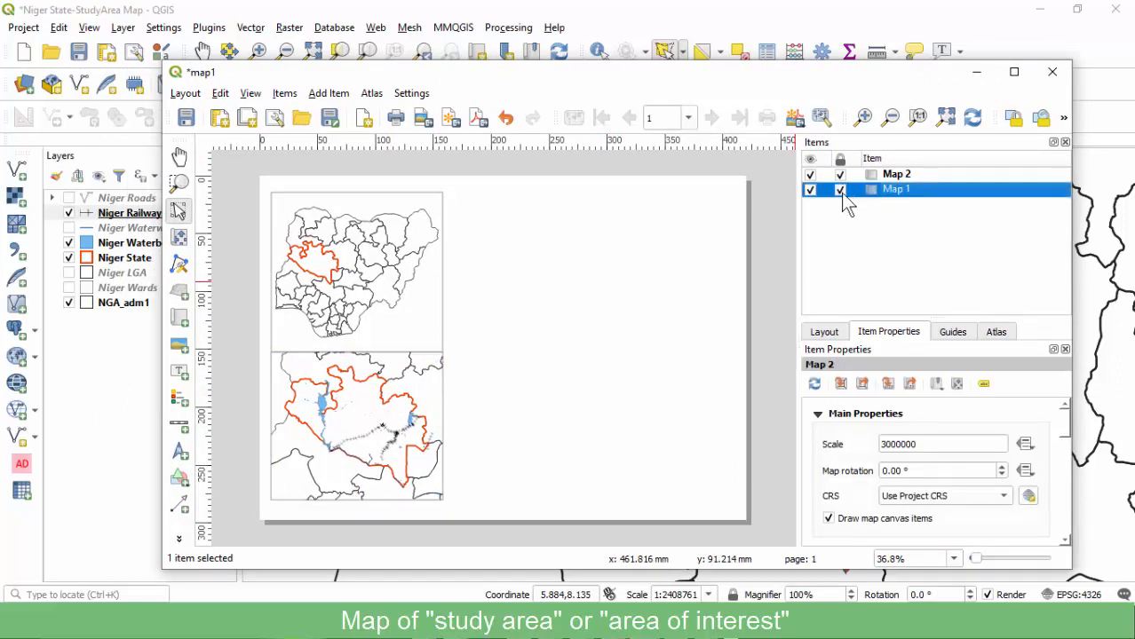
scroll(859, 471, down, 3)
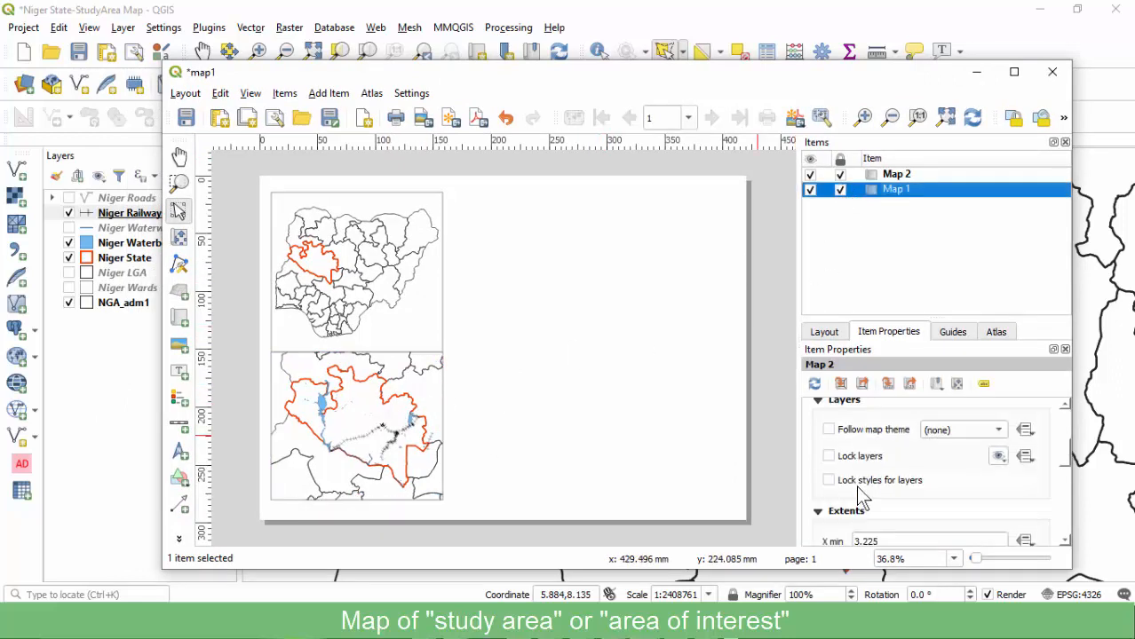
click(855, 457)
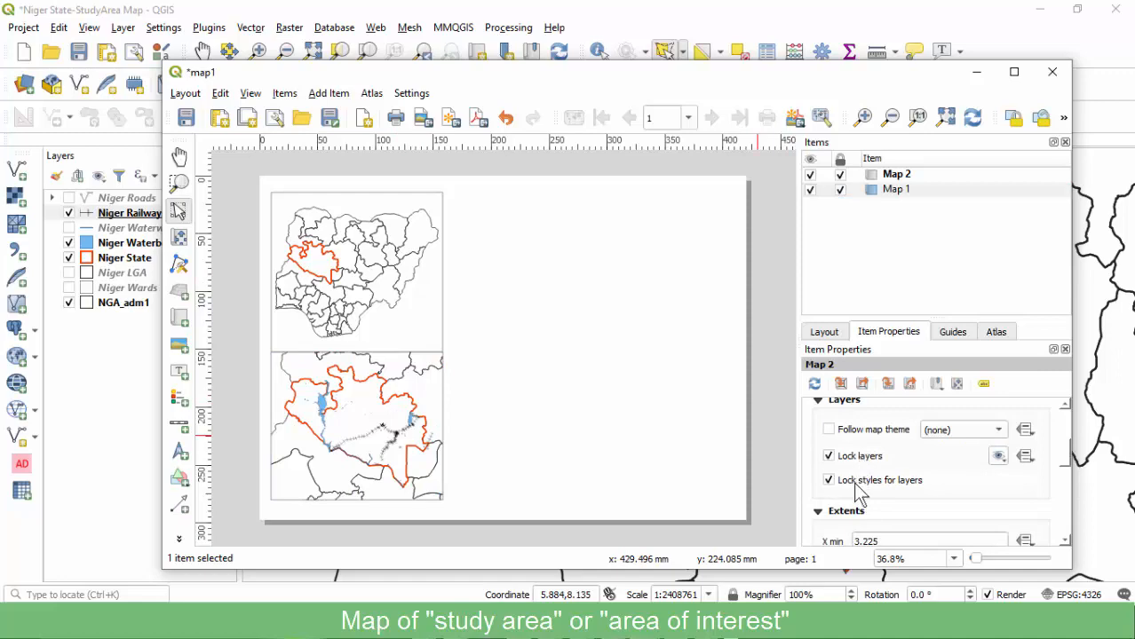
click(496, 387)
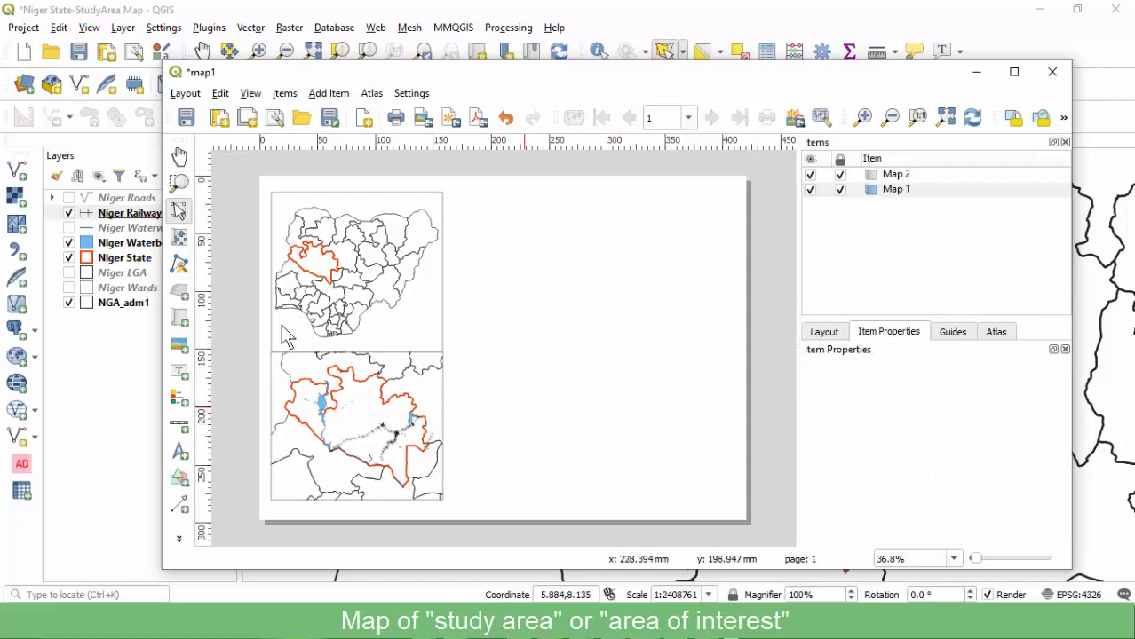
click(104, 338)
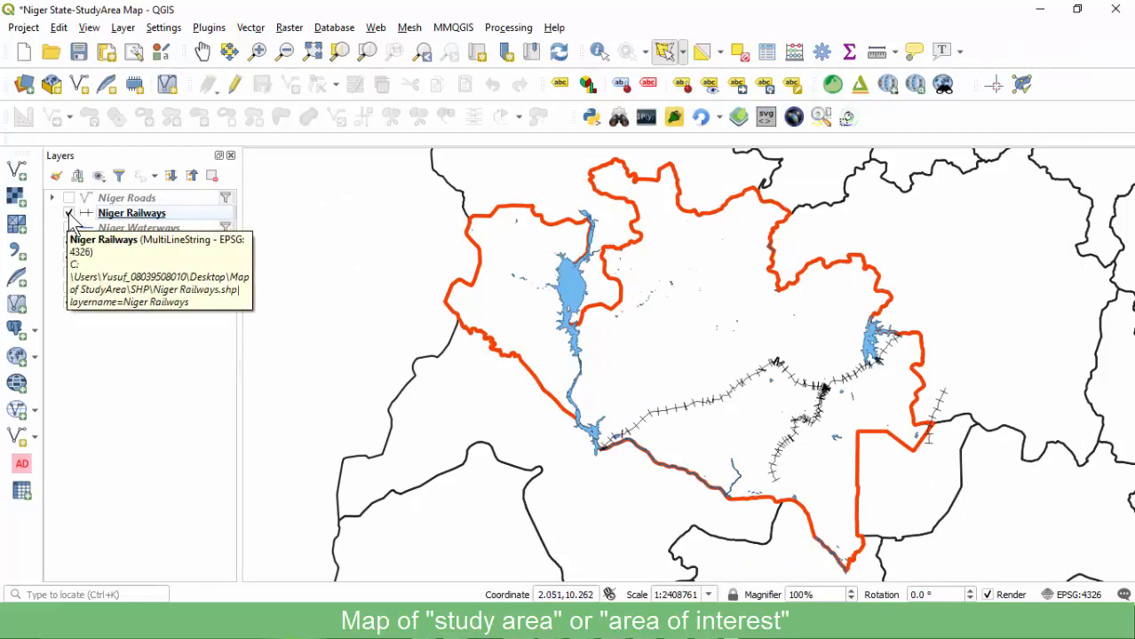
Hide Niger Waterbodies, show labelled Niger LGA and Niger Railways, then bring map1 back up.
click(69, 214)
click(69, 244)
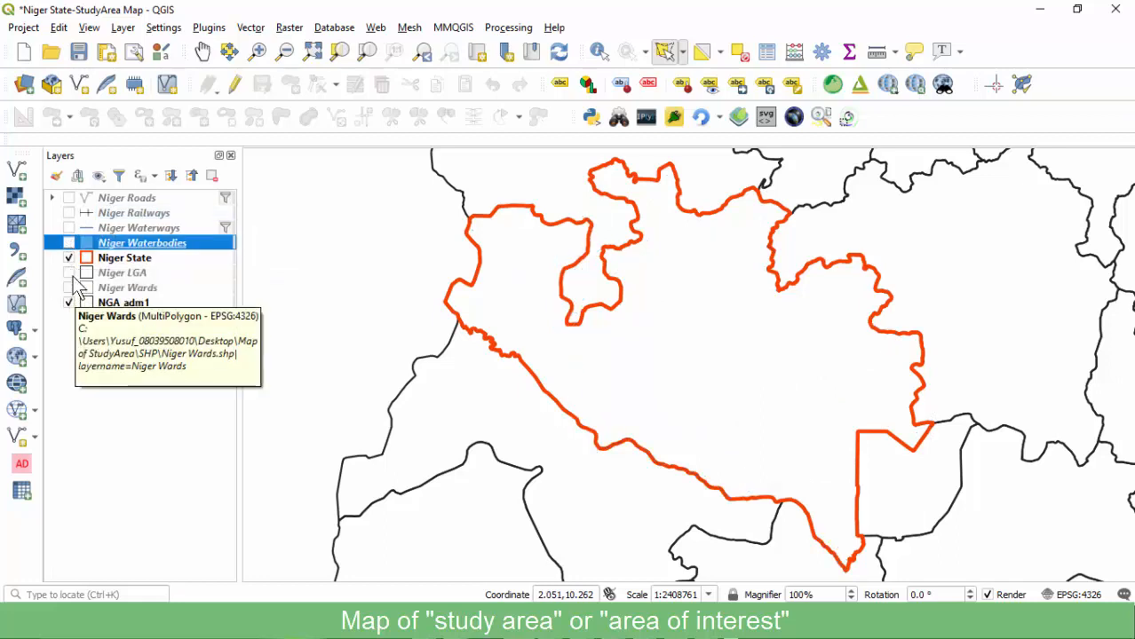
click(70, 274)
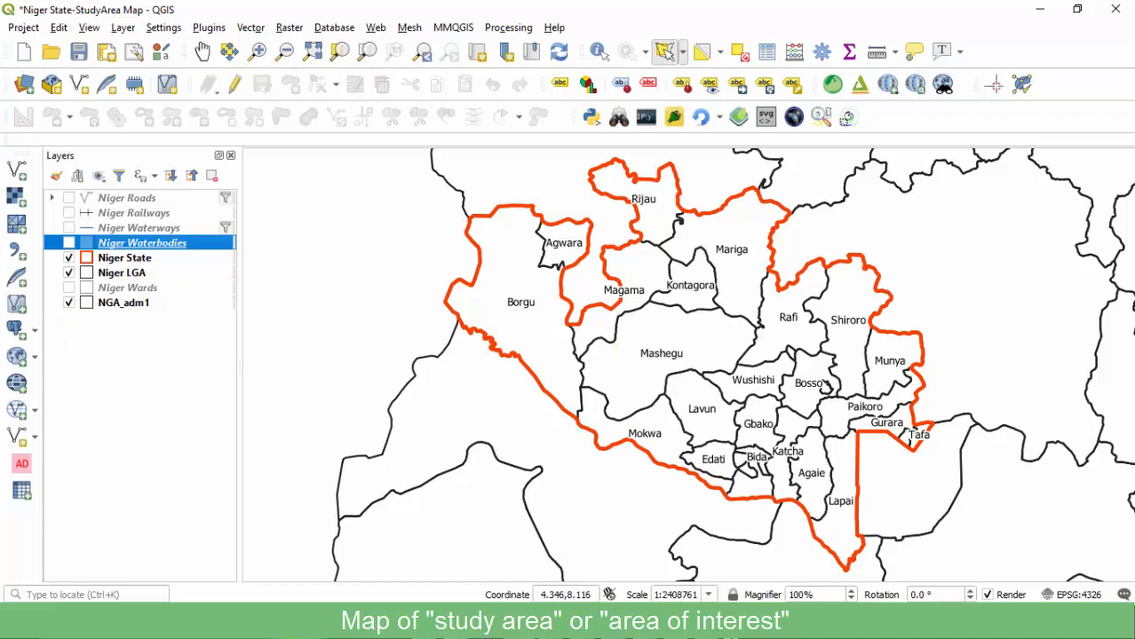
click(69, 213)
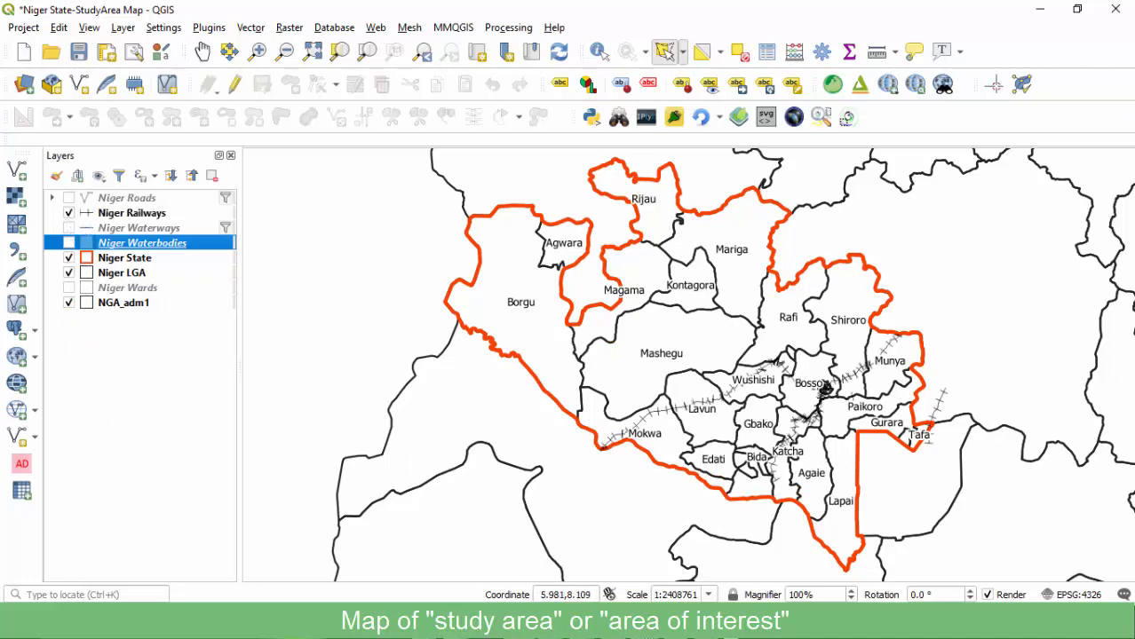
click(706, 577)
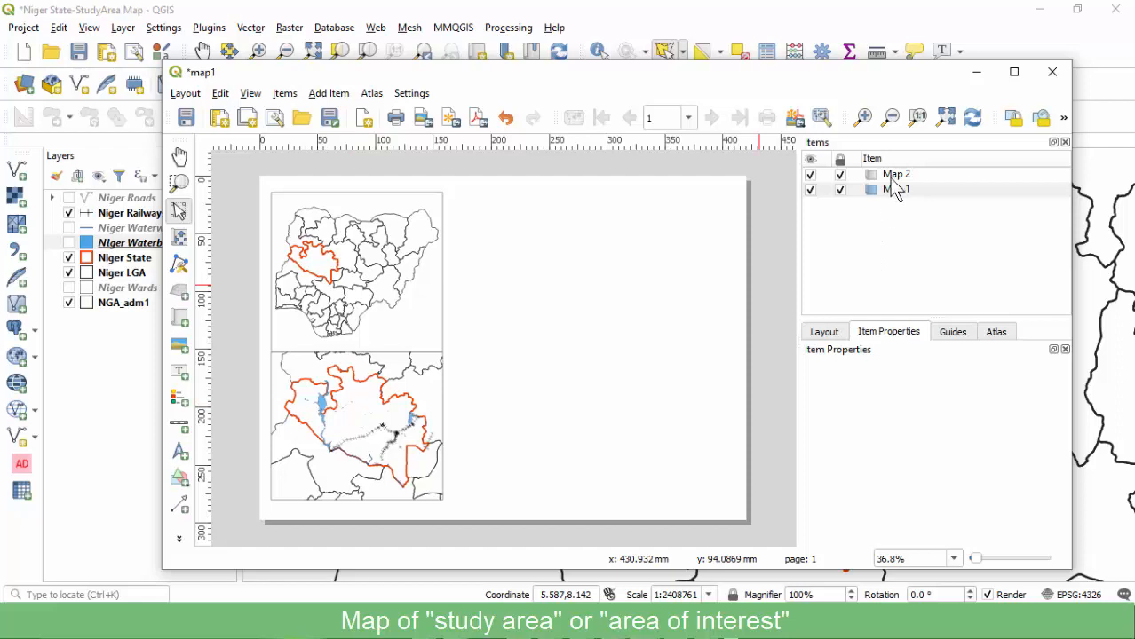
Unlock the layers and layer styles of Map 2 in the map1 layout.
click(845, 175)
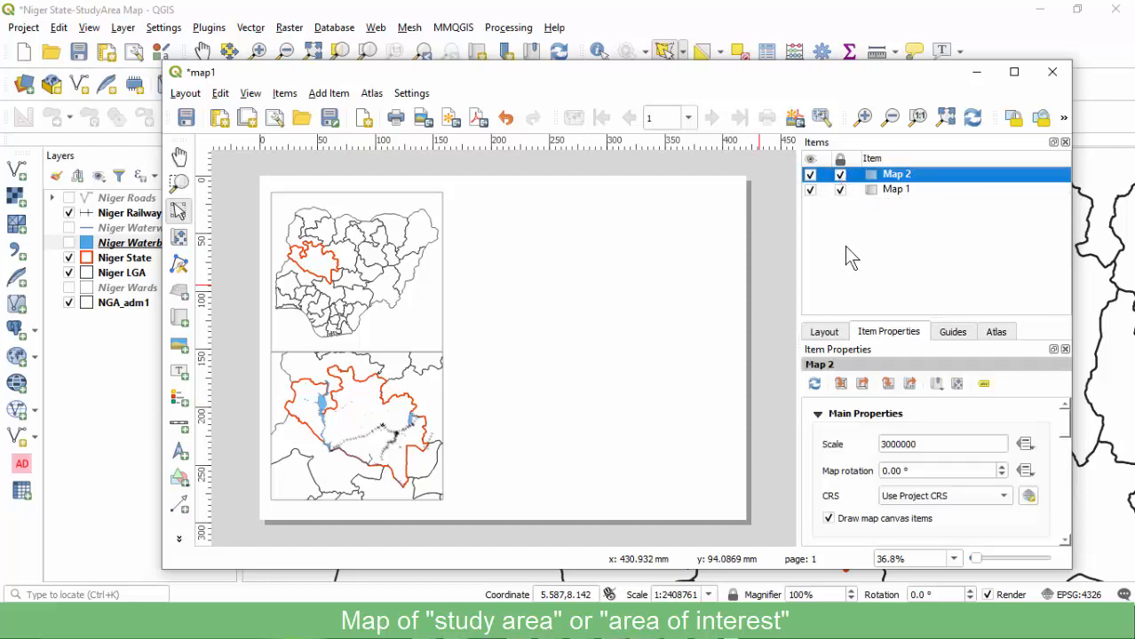
scroll(865, 482, down, 3)
scroll(850, 464, down, 2)
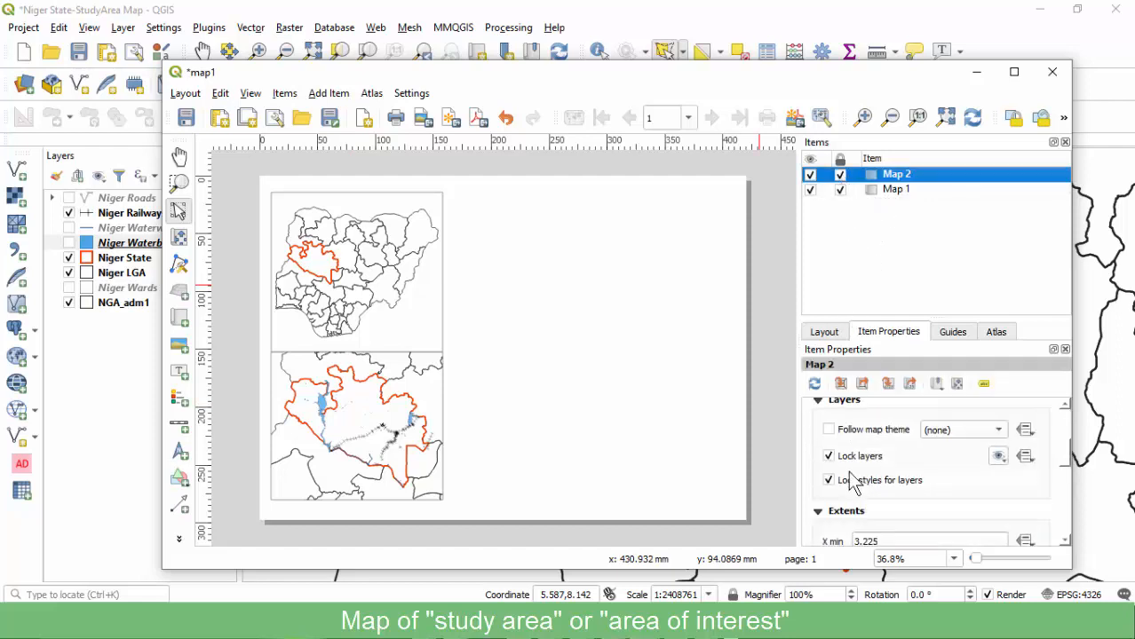
click(854, 457)
click(854, 481)
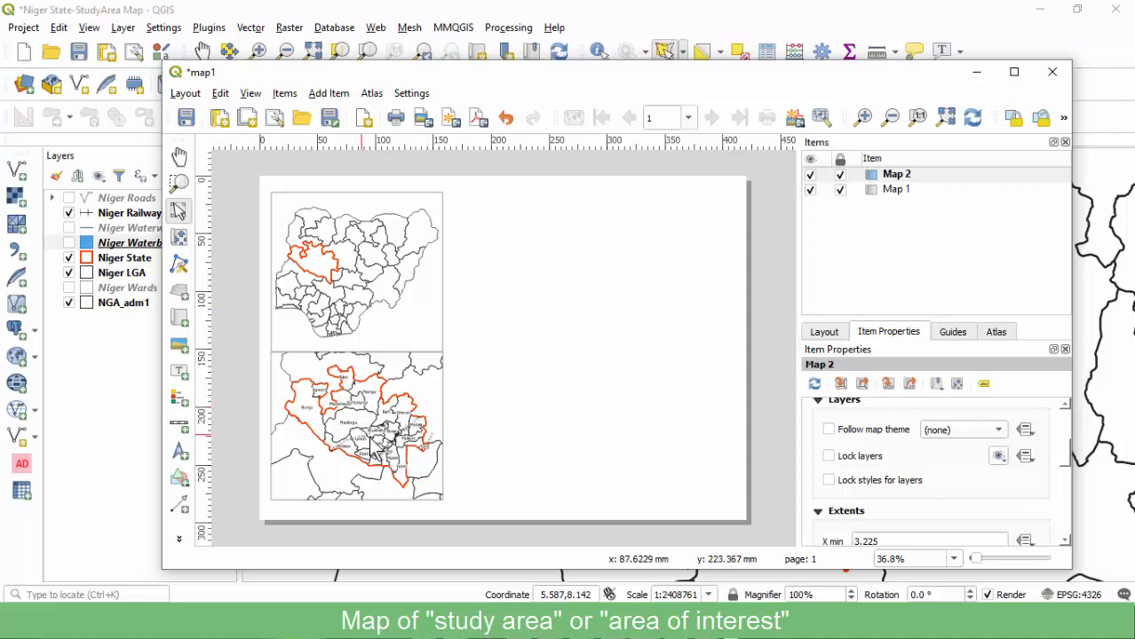
Switch Niger LGA labelling to No Labels and save the project.
click(115, 278)
click(119, 274)
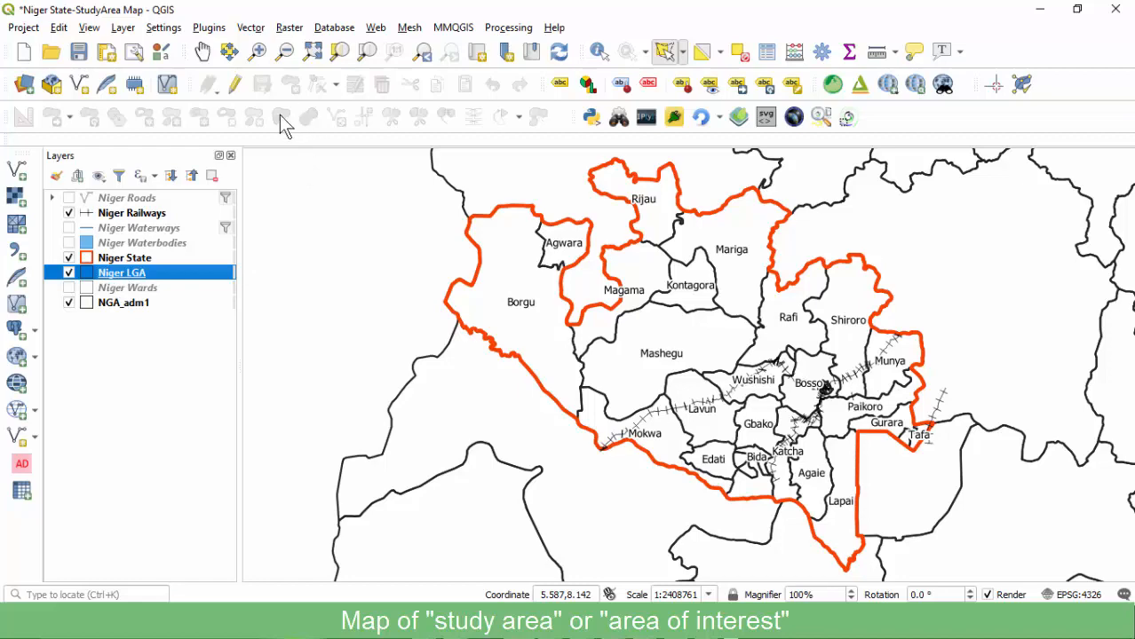
drag(211, 23, 367, 27)
click(164, 165)
click(321, 59)
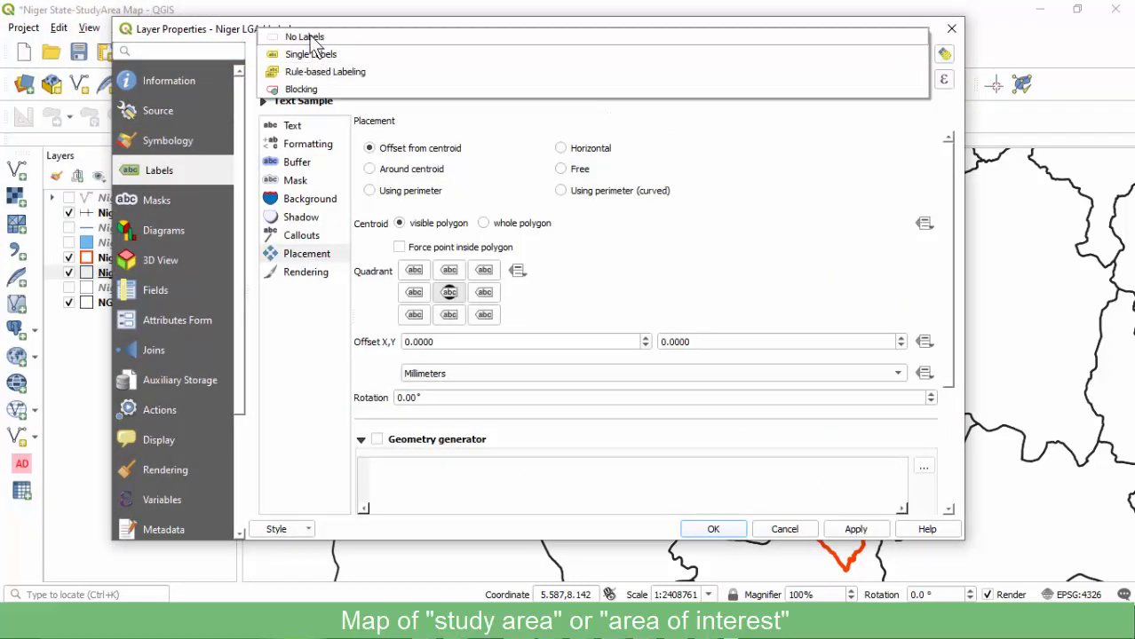
click(298, 36)
click(713, 530)
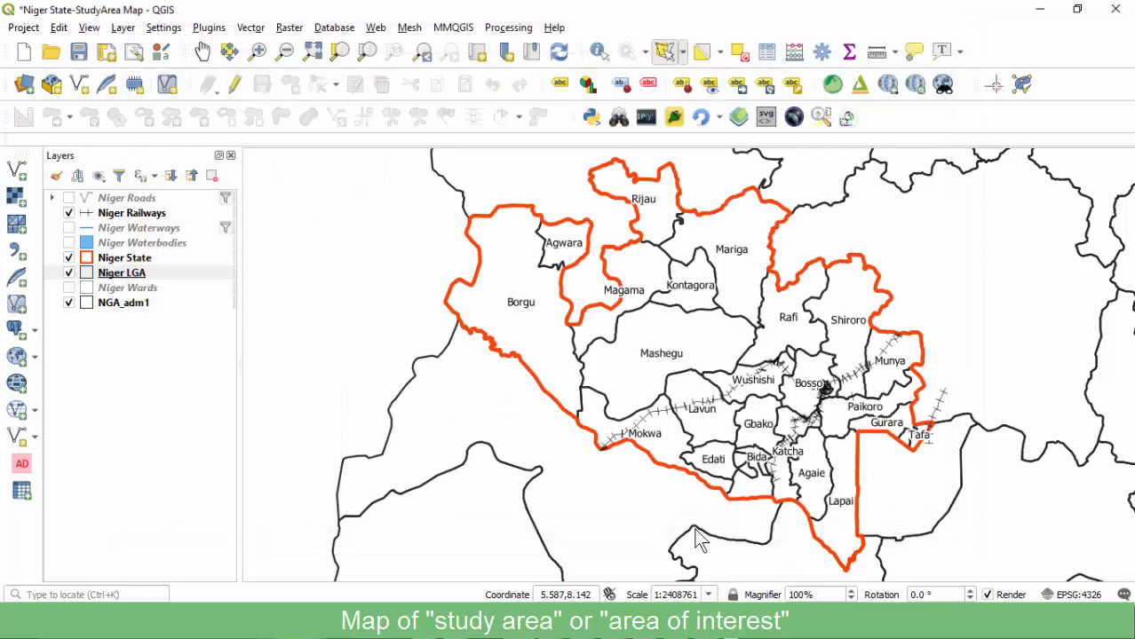
click(78, 52)
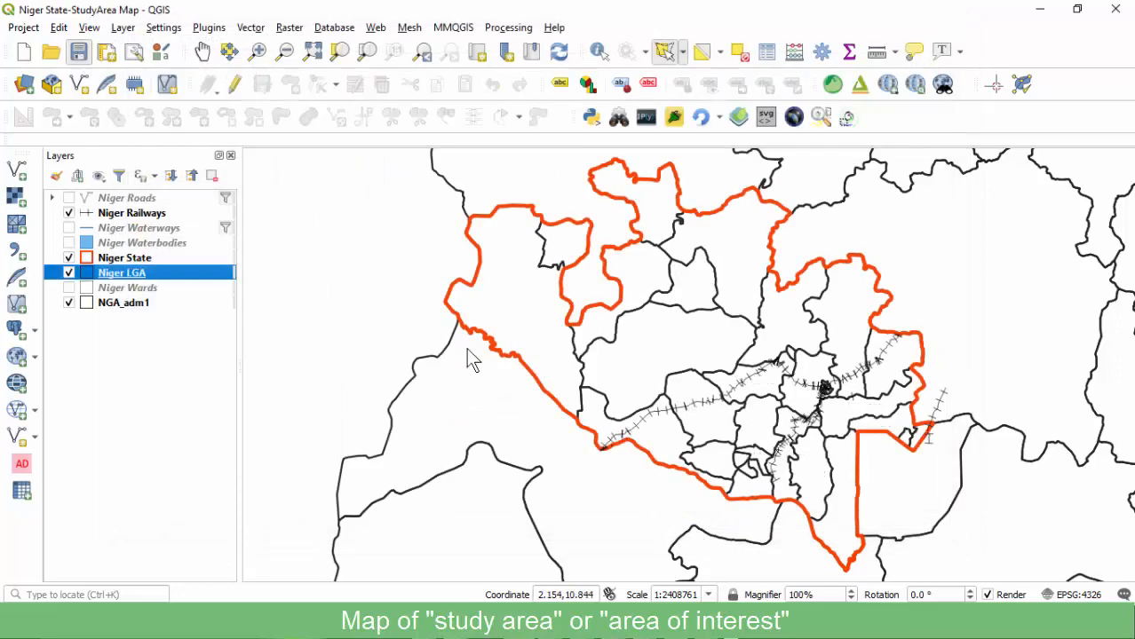
click(751, 547)
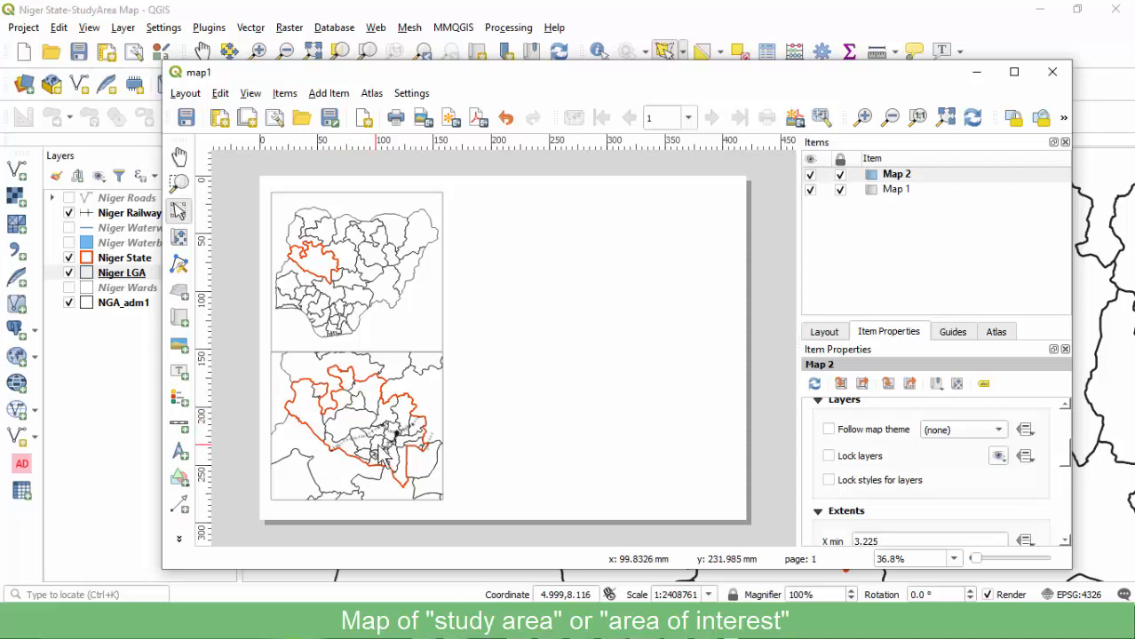
click(119, 275)
Select the Bida record in the Niger LGA attribute table, sorted by lga_name.
right_click(119, 276)
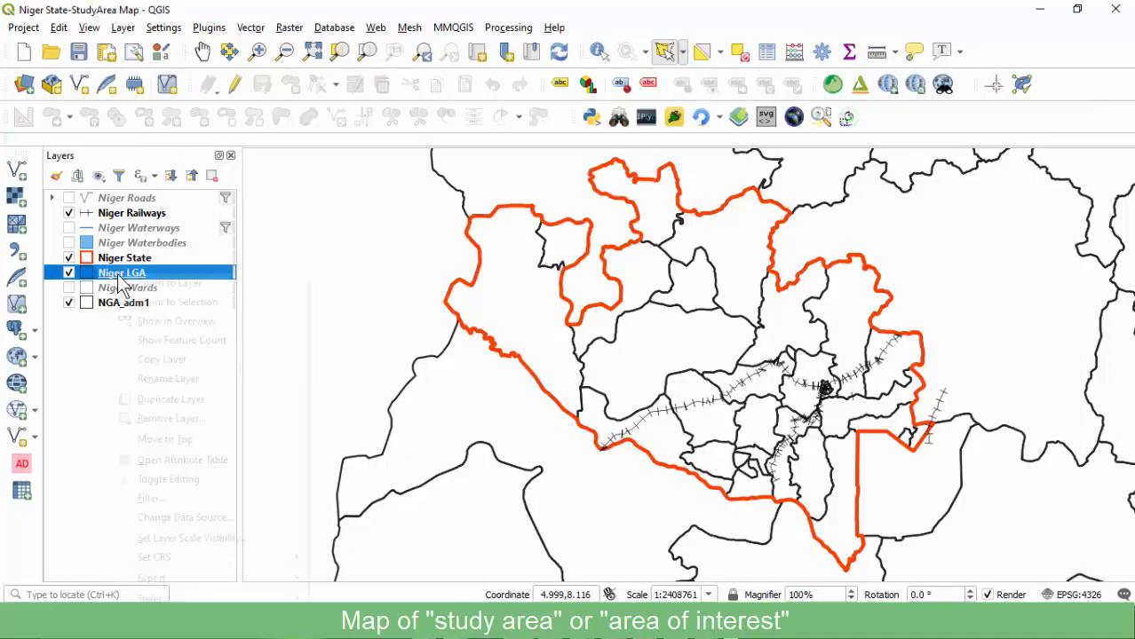
click(177, 459)
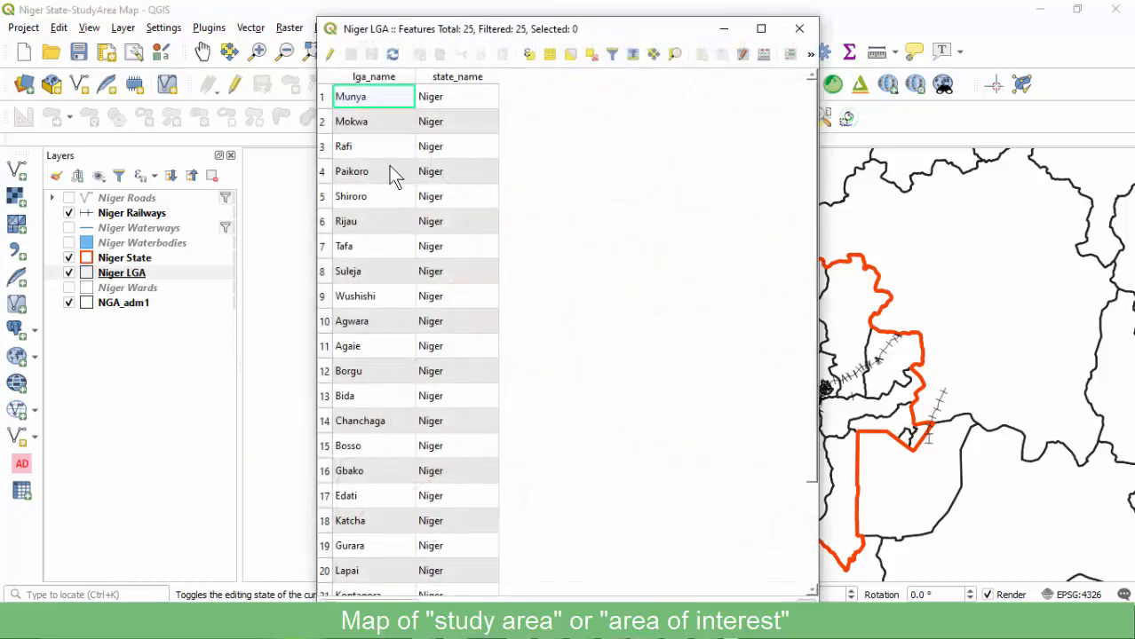
click(386, 80)
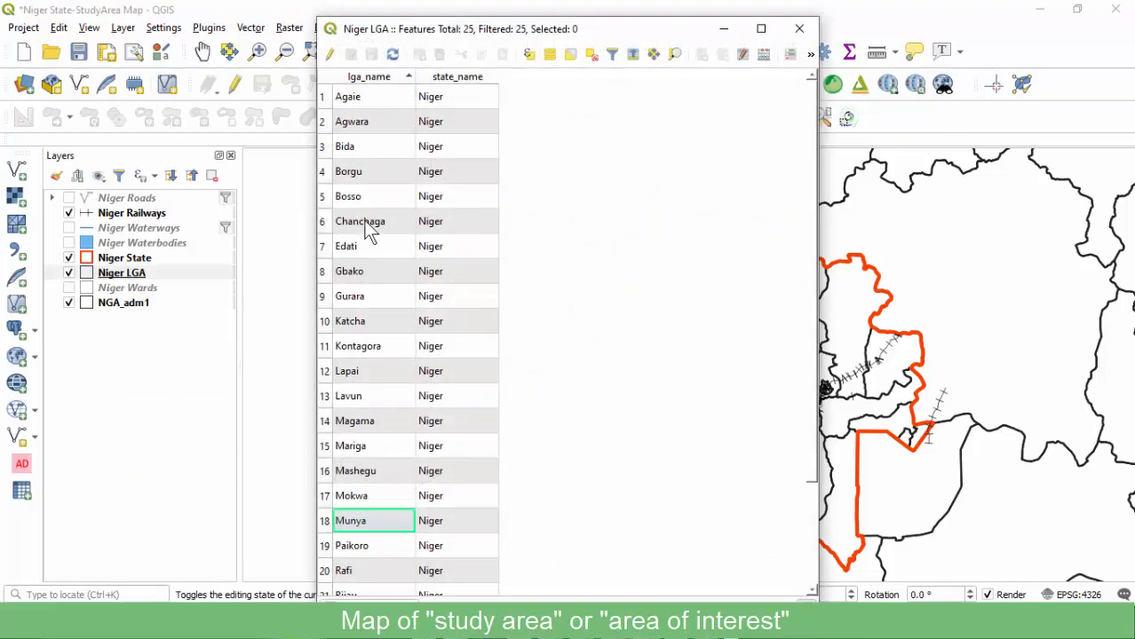
click(323, 148)
drag(578, 37, 499, 11)
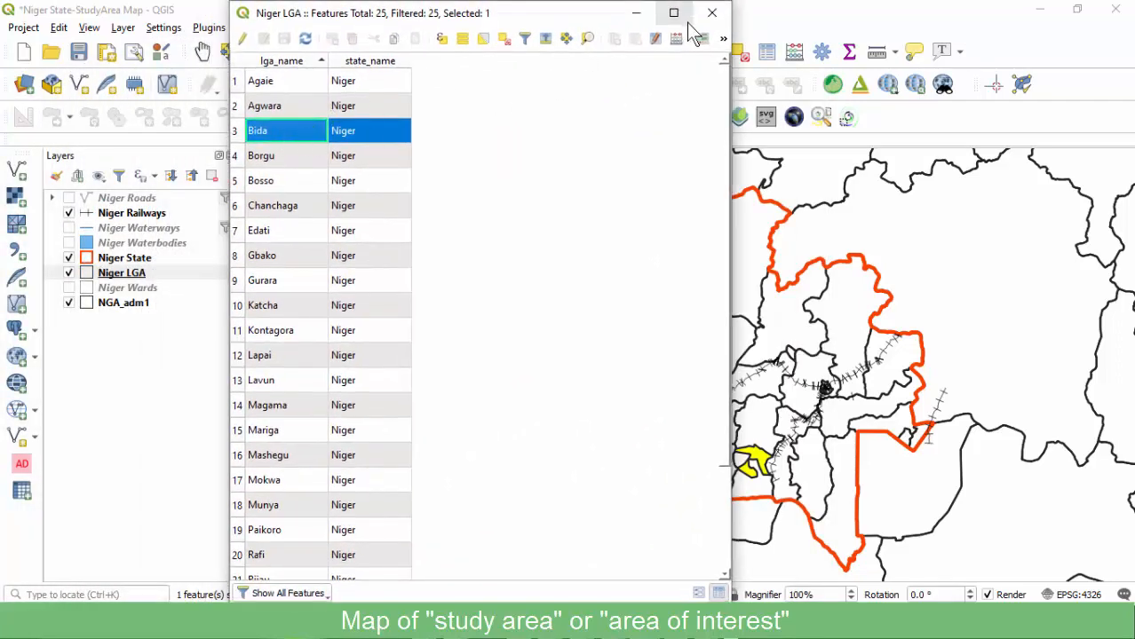
click(712, 12)
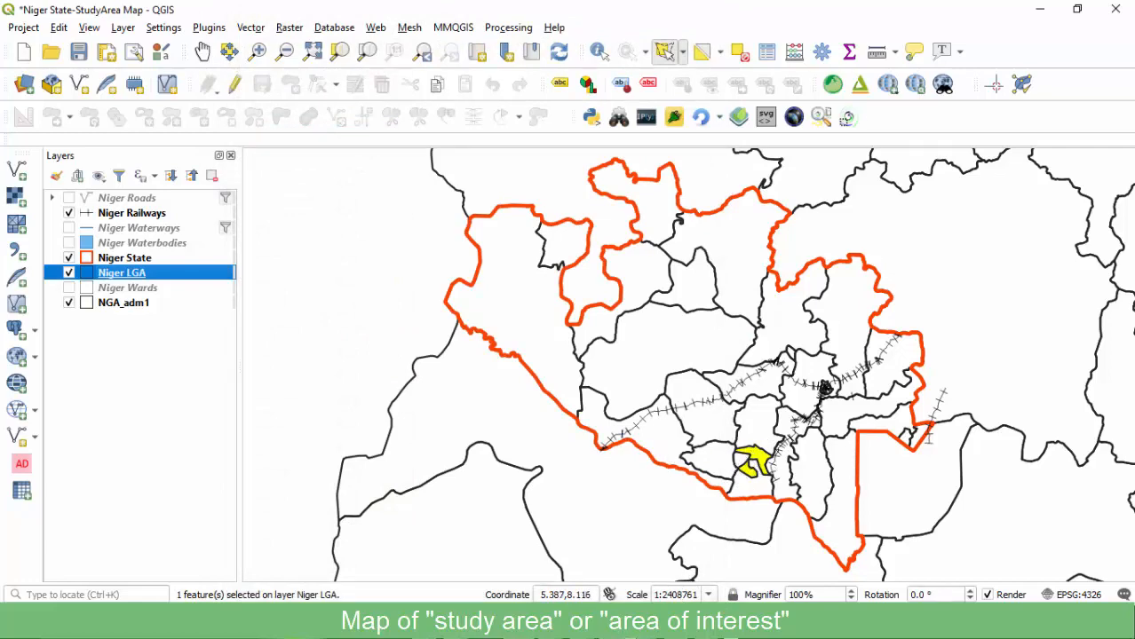
Start exporting only the selected Niger LGA feature with Save Selected Features As.
click(730, 550)
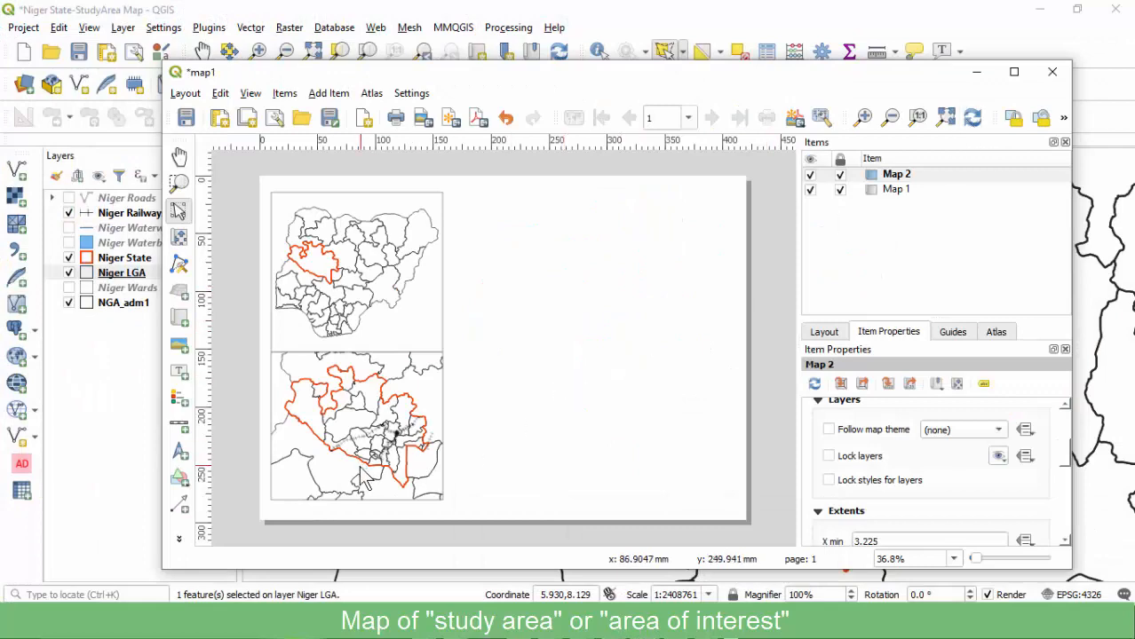
click(122, 277)
right_click(127, 281)
mouse_move(169, 573)
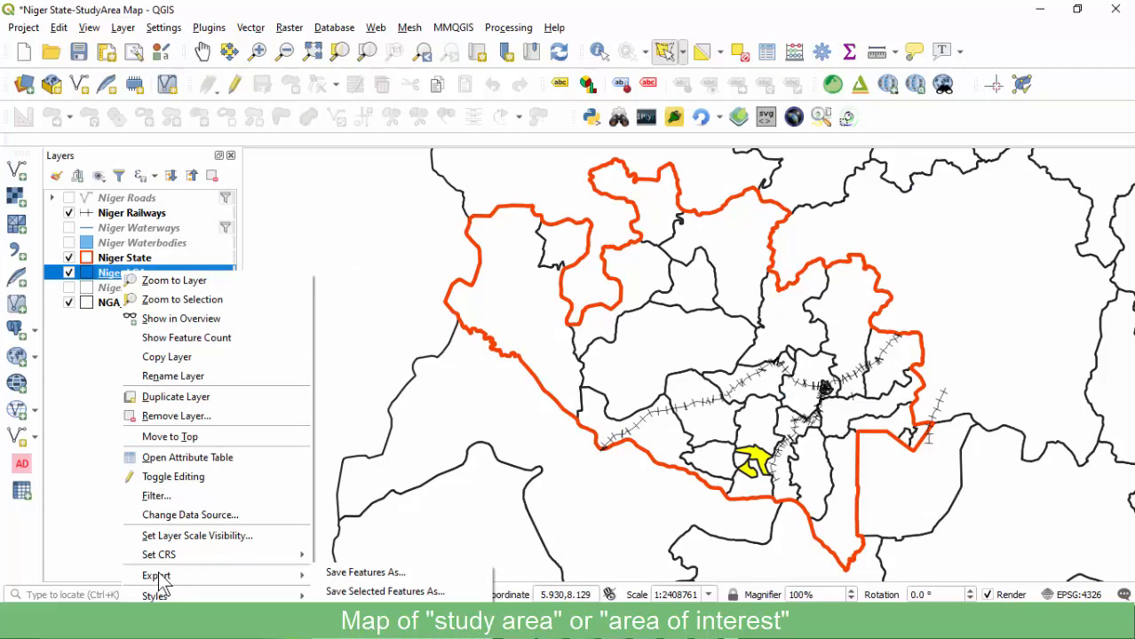
click(382, 591)
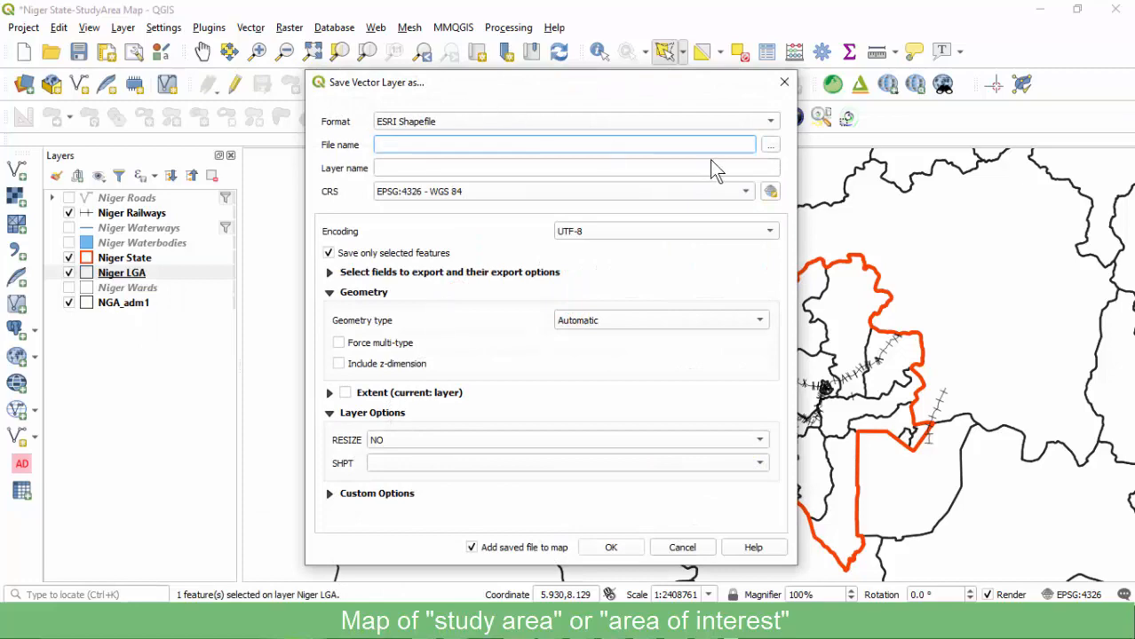
Save the selected Bida feature as Bida LGA.shp in the SHP folder and add it to the map.
click(768, 145)
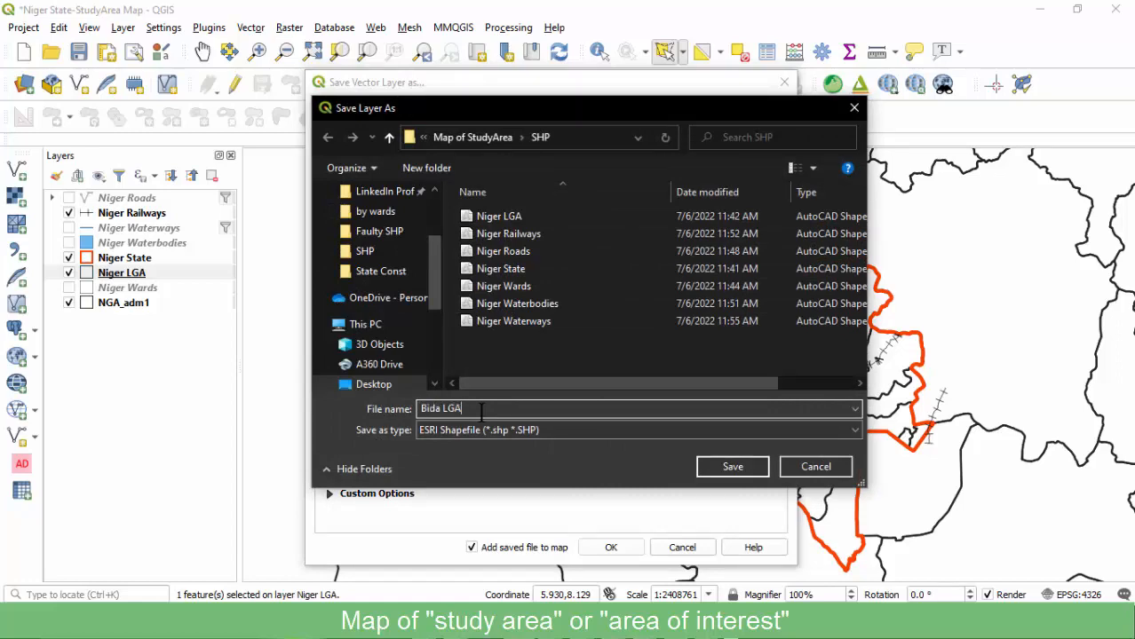
text(Bida LGA)
click(732, 466)
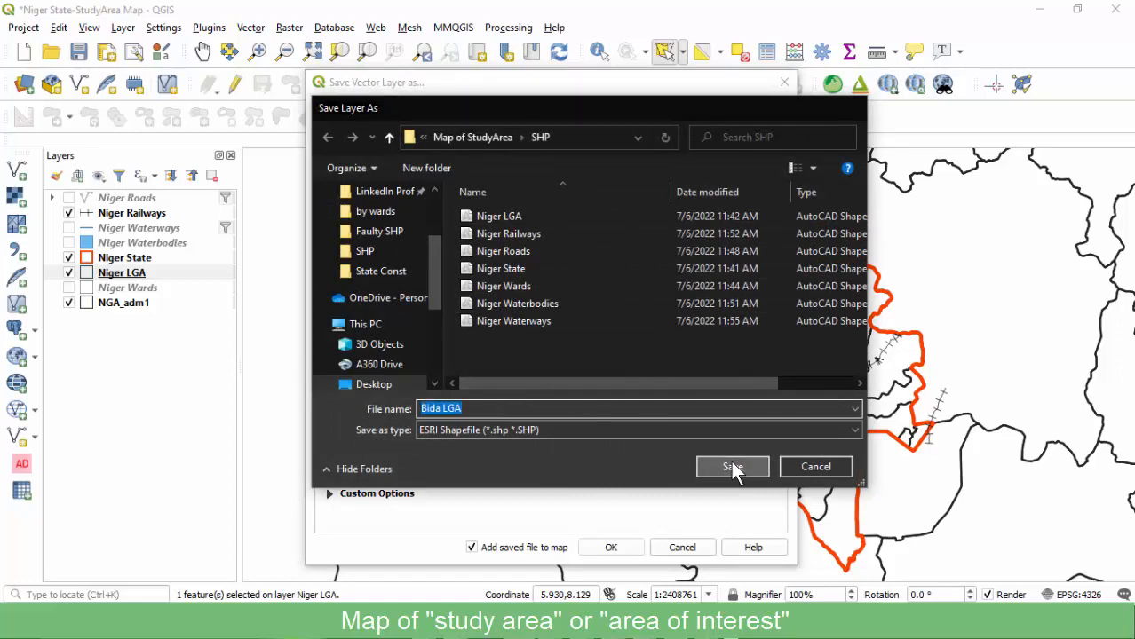
click(609, 547)
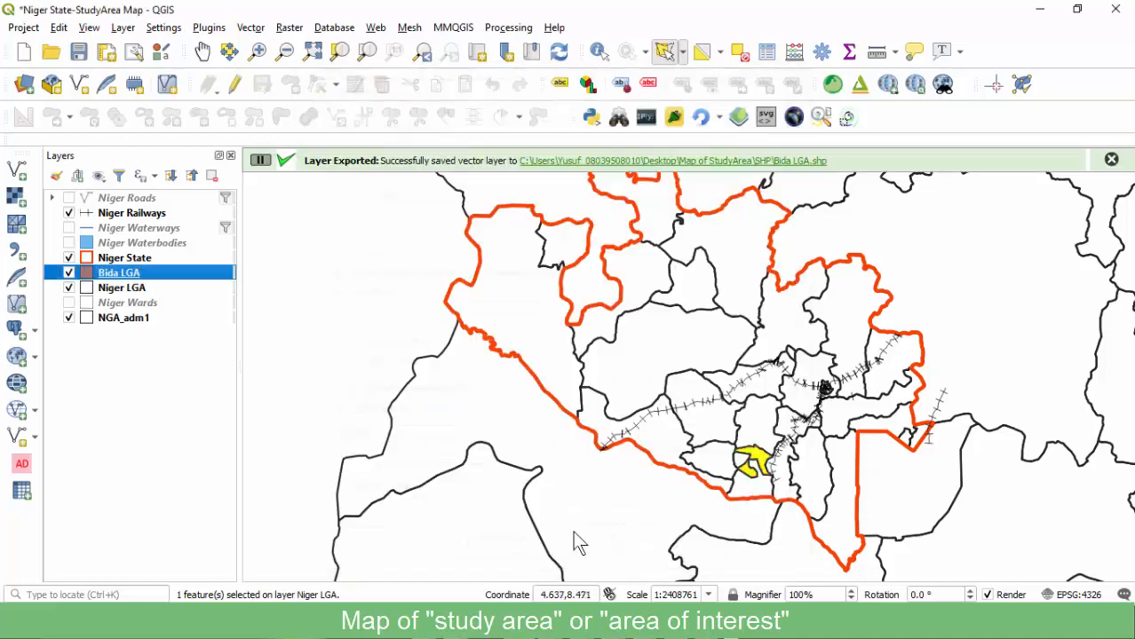
Keep Bida LGA's orange simple fill, save the project, and bring the map1 layout forward.
double_click(167, 274)
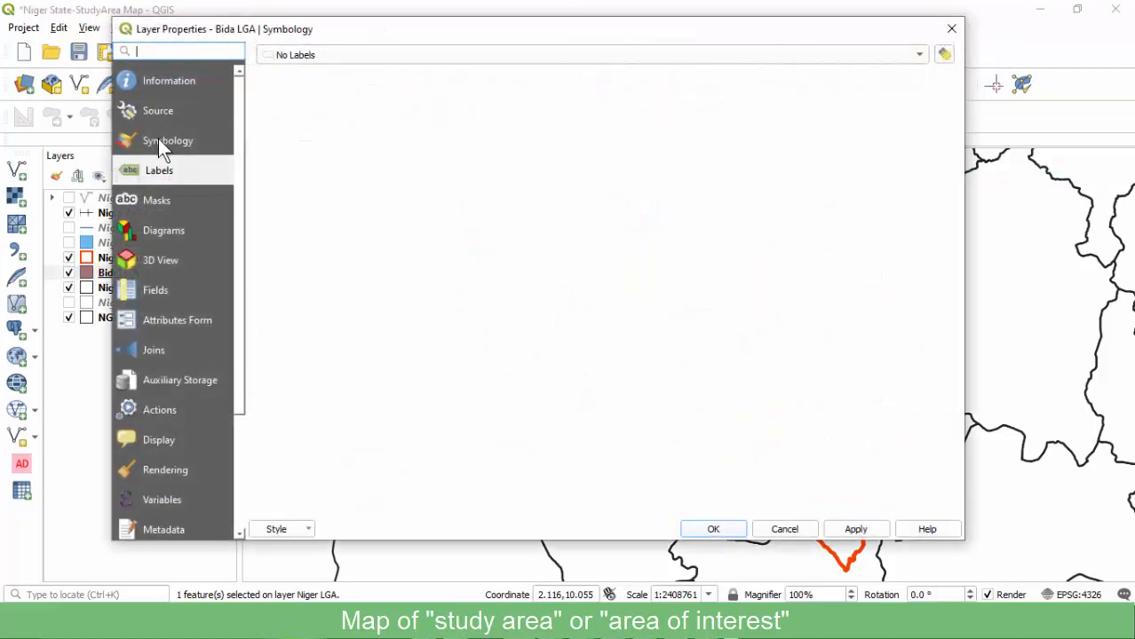
click(160, 141)
click(432, 95)
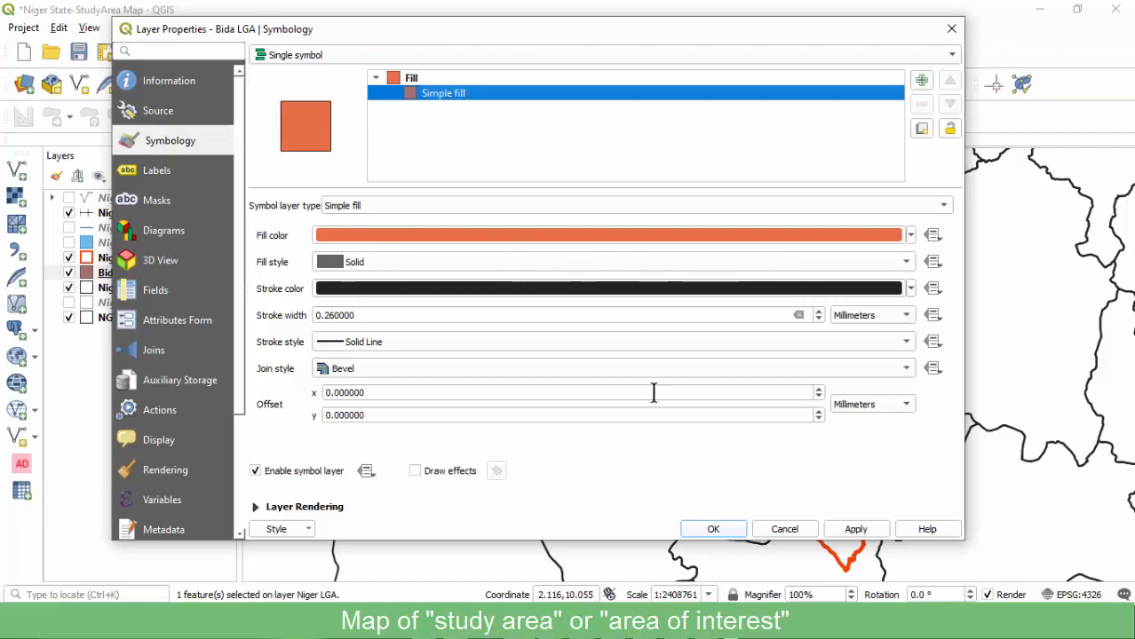
click(713, 530)
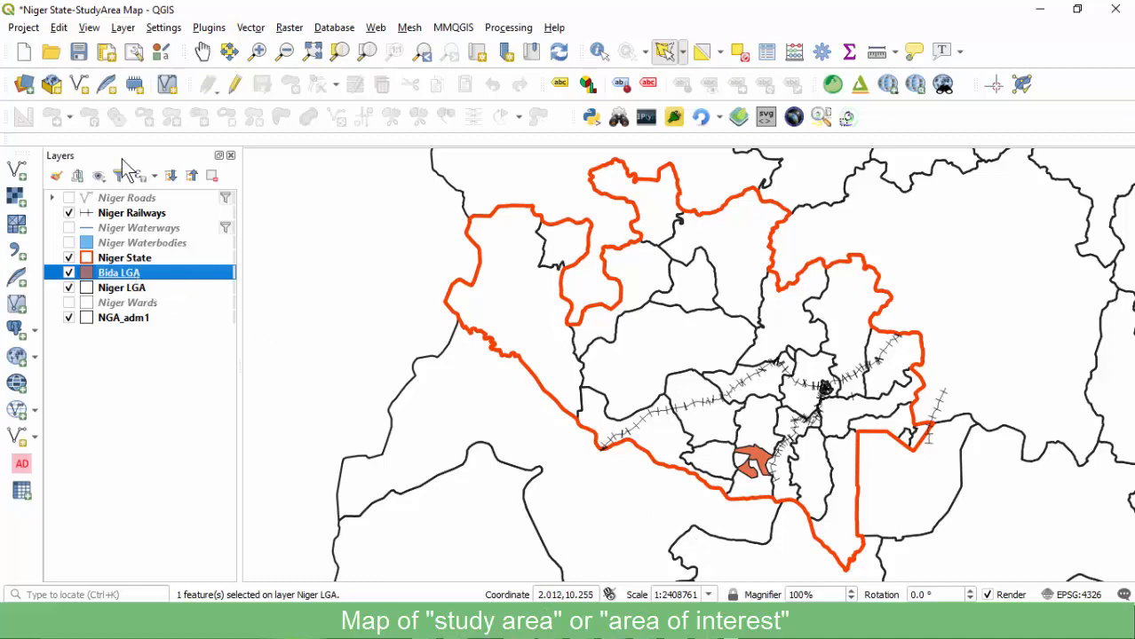
click(79, 53)
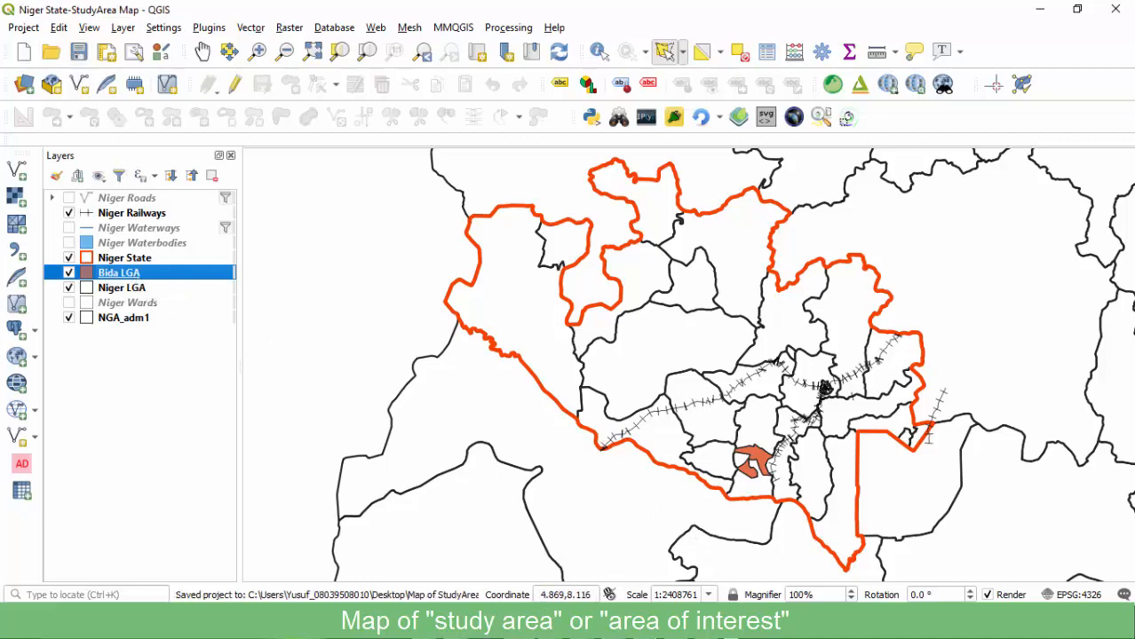
mouse_move(645, 626)
click(733, 542)
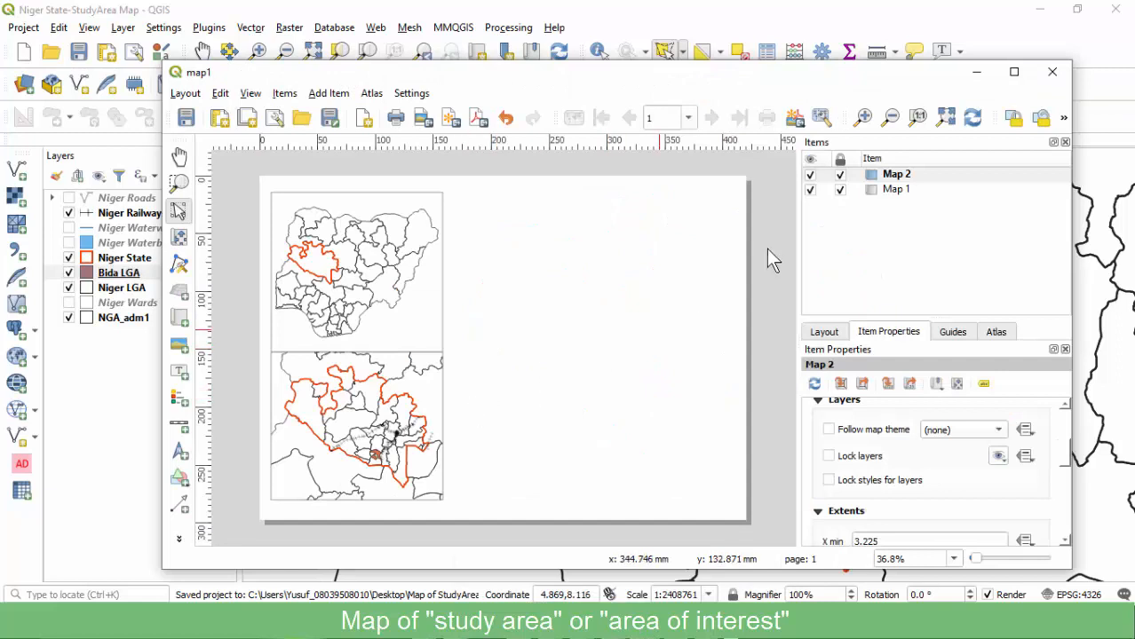
Refresh the layout maps, then change the Bida LGA fill to bright yellow.
click(972, 122)
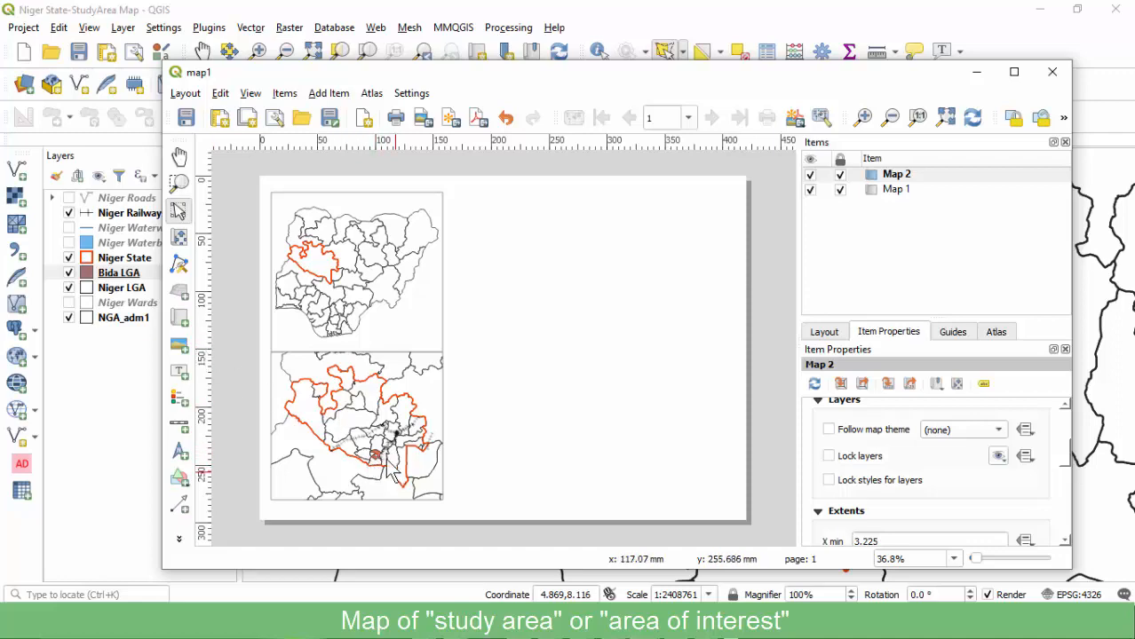
click(125, 275)
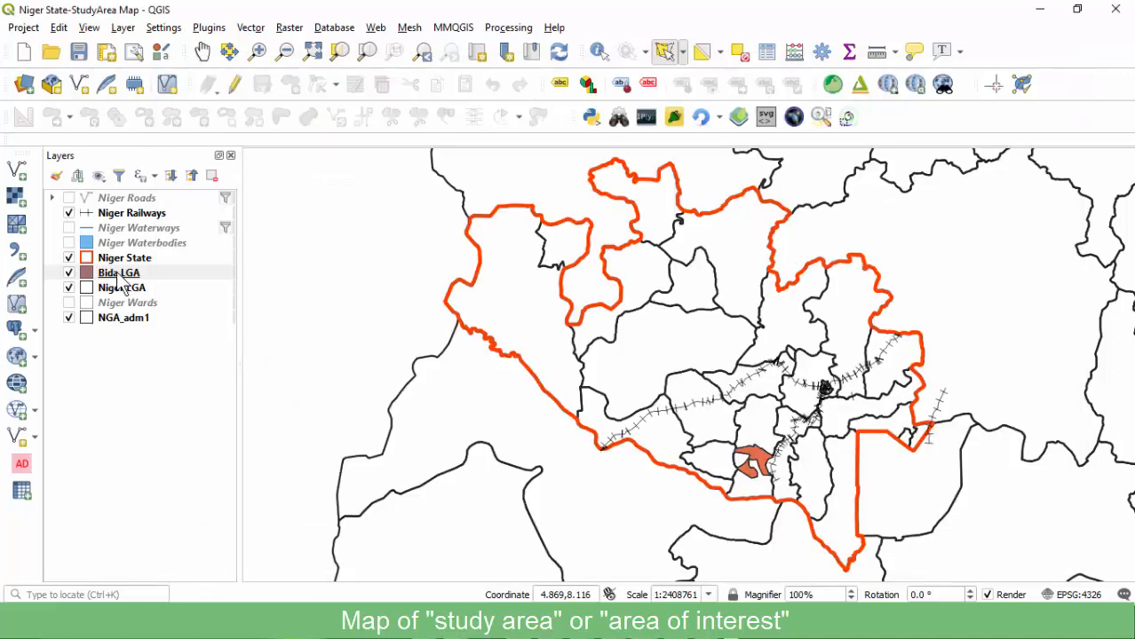
double_click(169, 274)
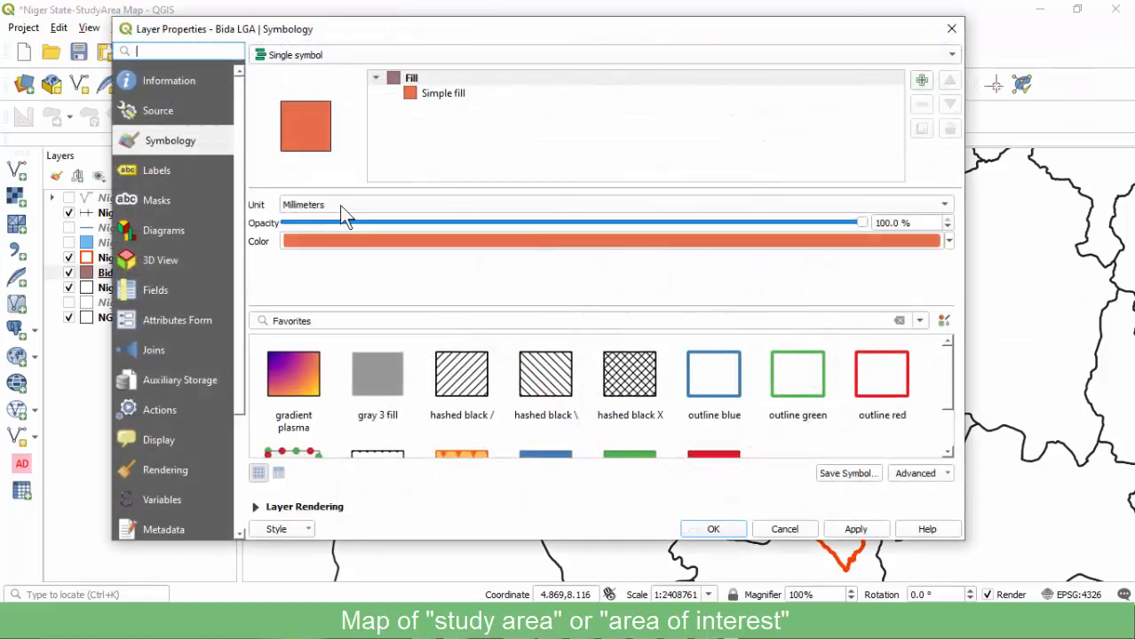
click(426, 95)
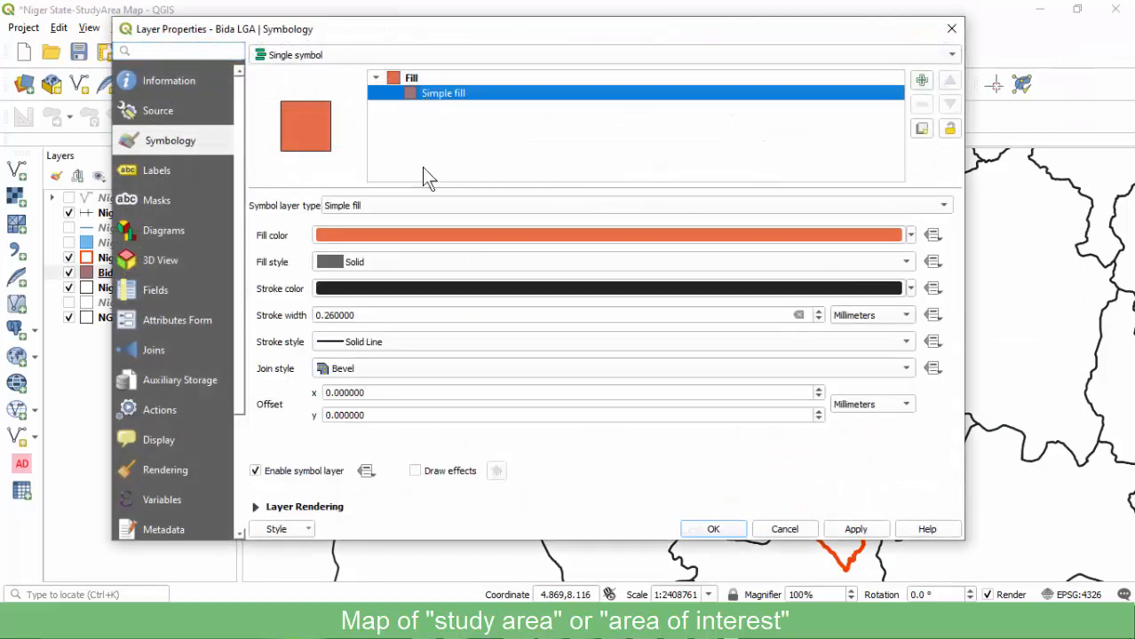
click(396, 236)
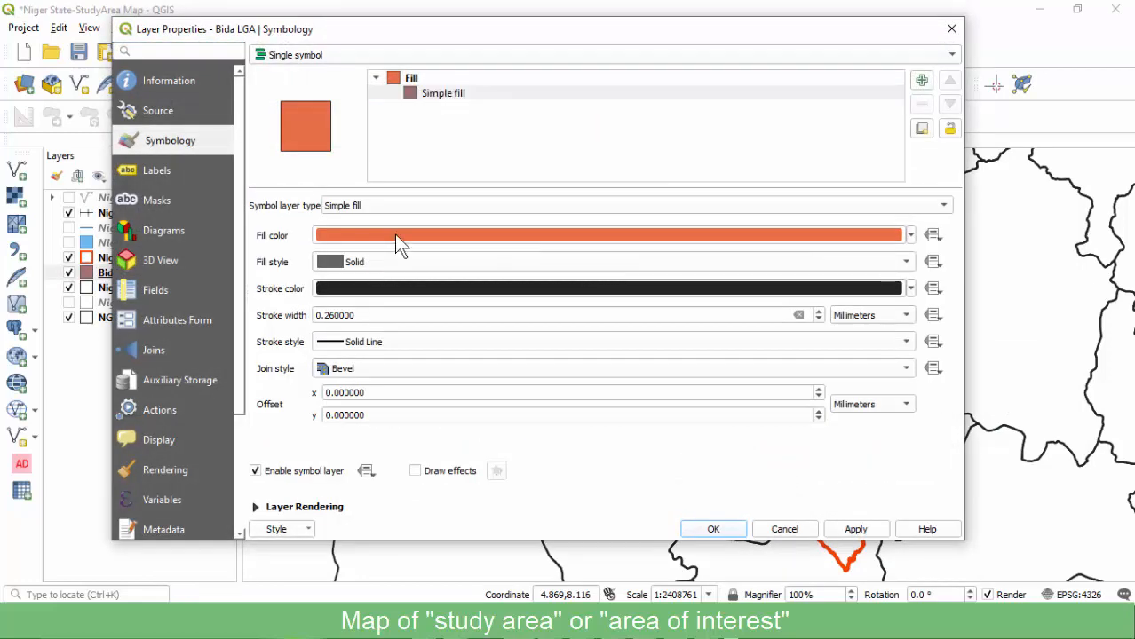
click(608, 238)
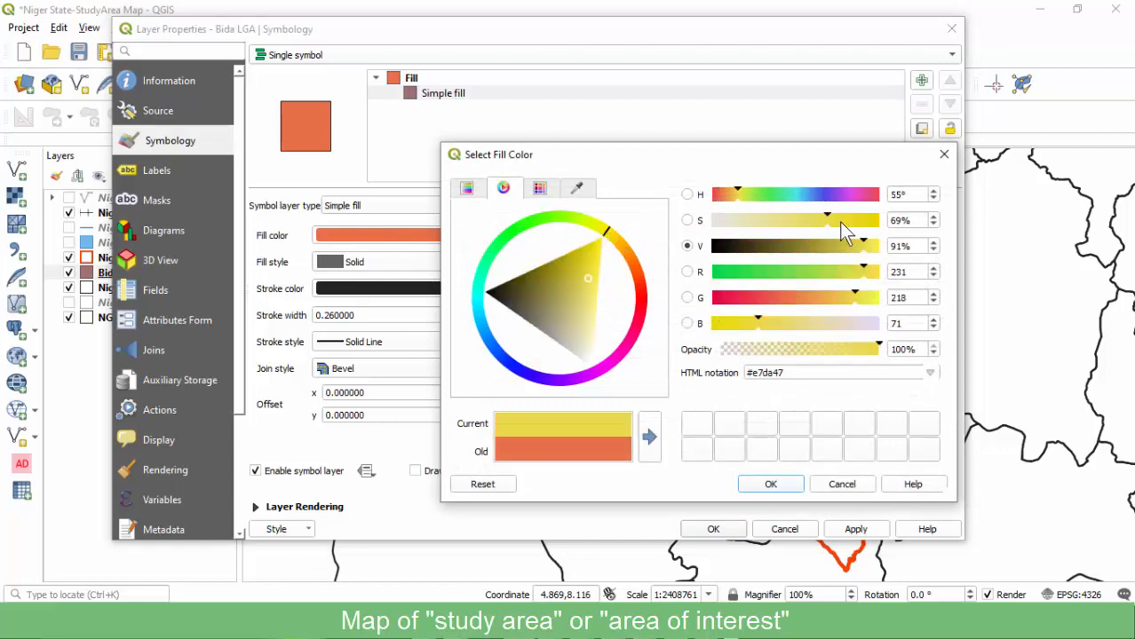
click(600, 249)
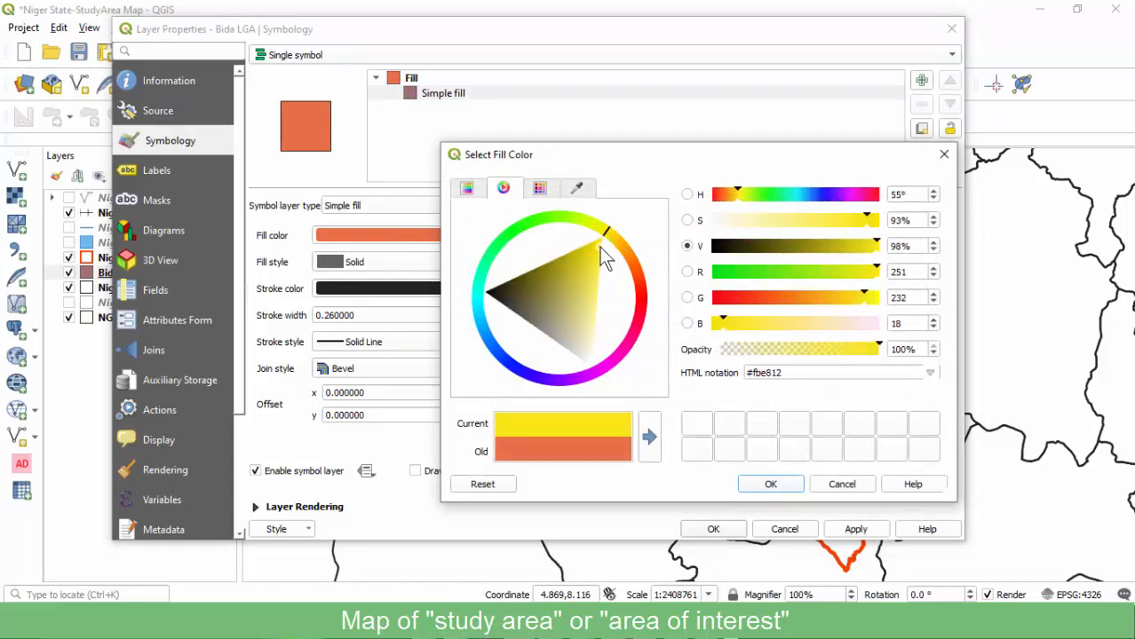
click(762, 486)
click(713, 529)
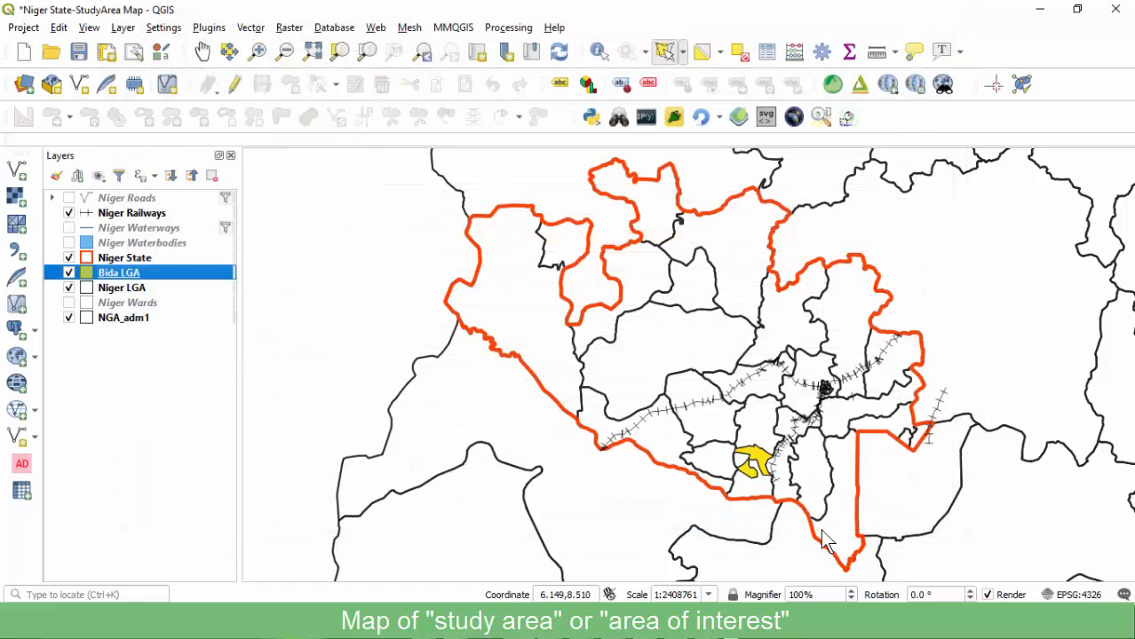
Redraw the map1 layout to show the yellow Bida, then return to the main map.
mouse_move(645, 622)
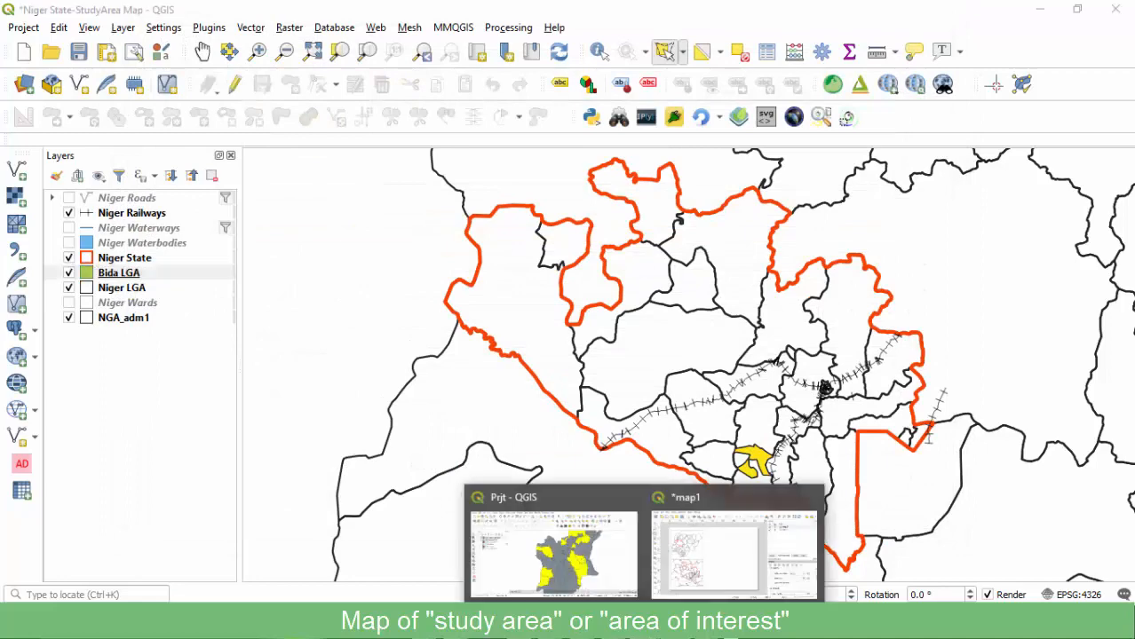
click(711, 551)
click(973, 119)
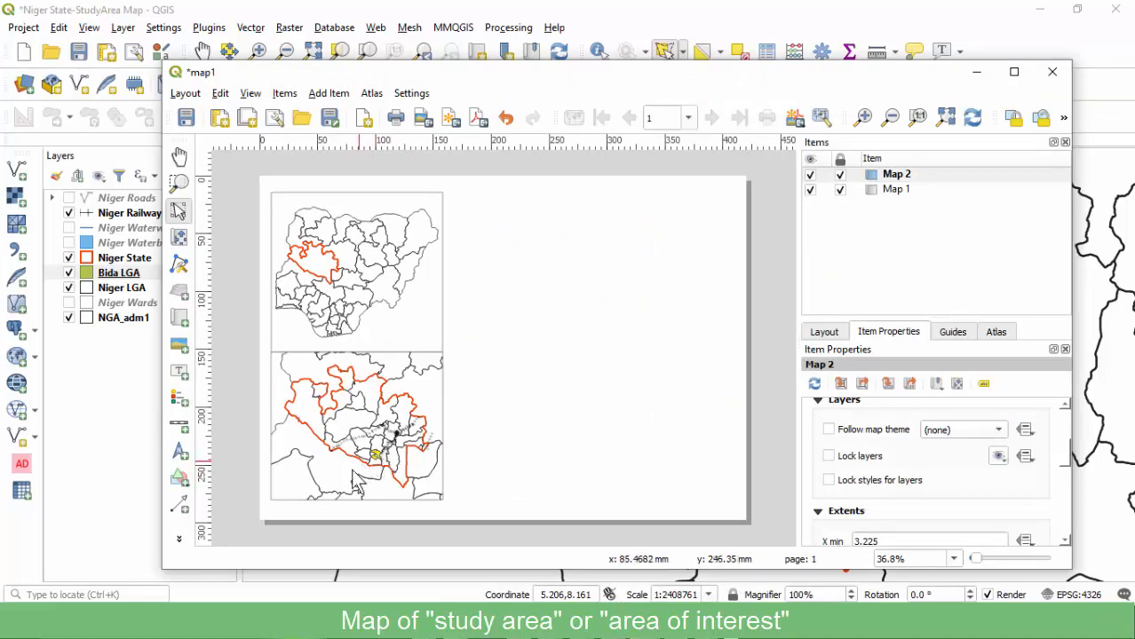
click(124, 276)
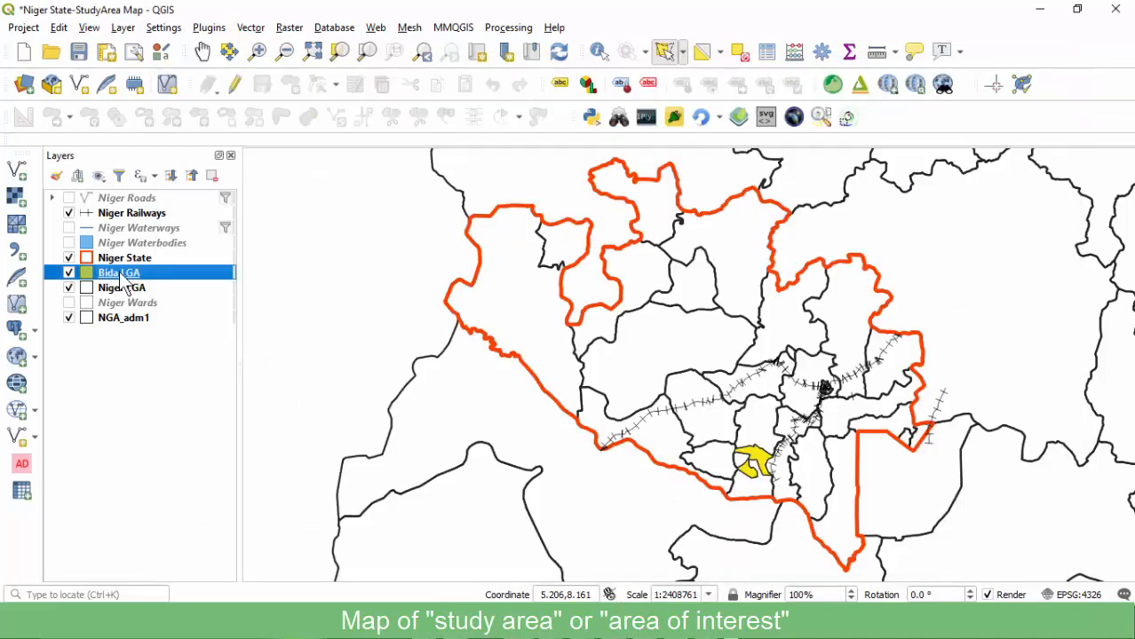
Change the Bida LGA simple fill to deep red (#e40606) and bring map1 forward.
double_click(122, 276)
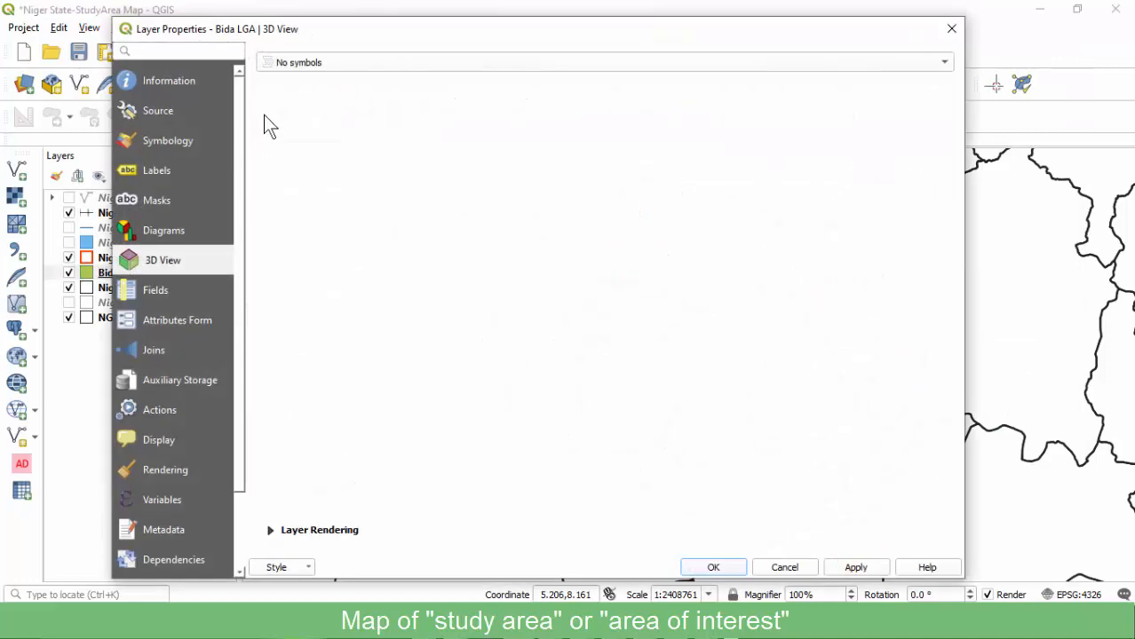
click(168, 141)
click(425, 94)
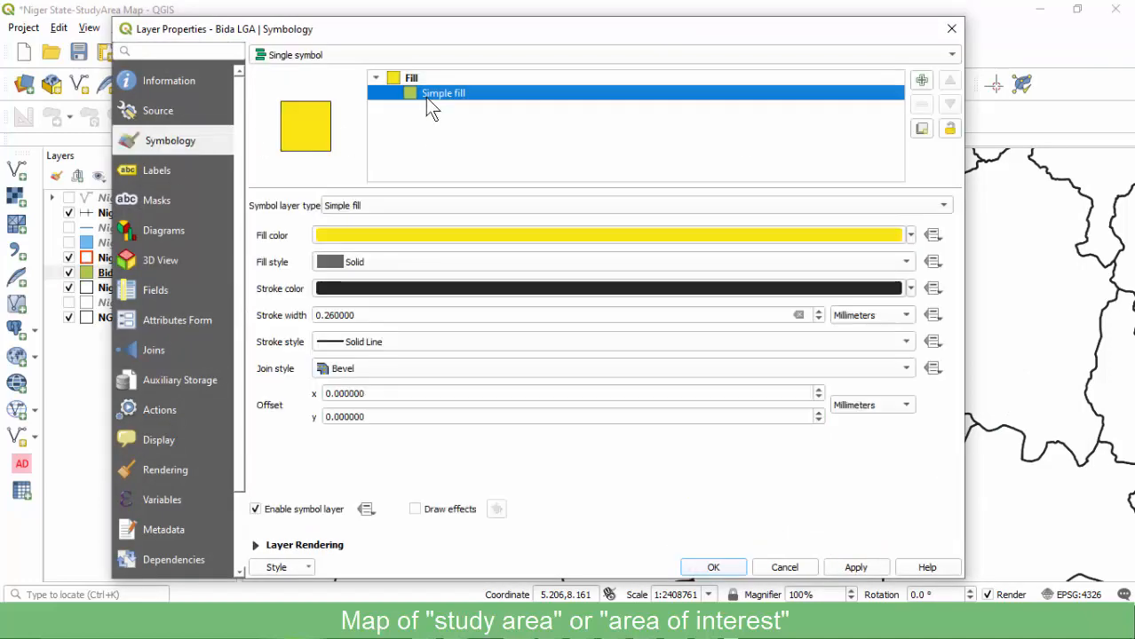
click(408, 236)
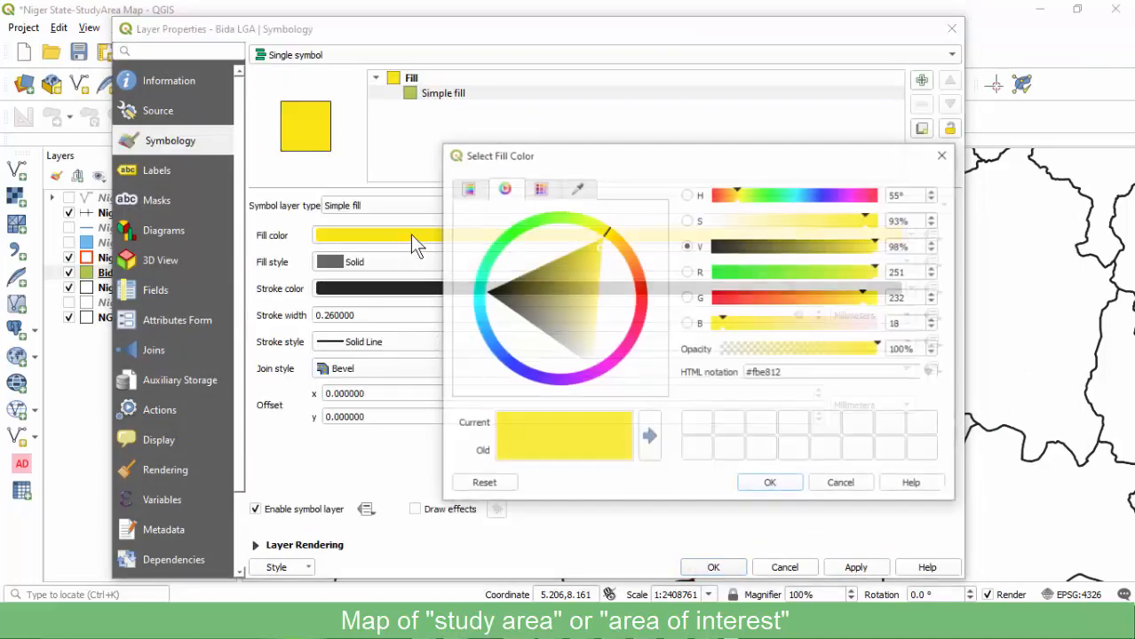
click(643, 301)
click(621, 295)
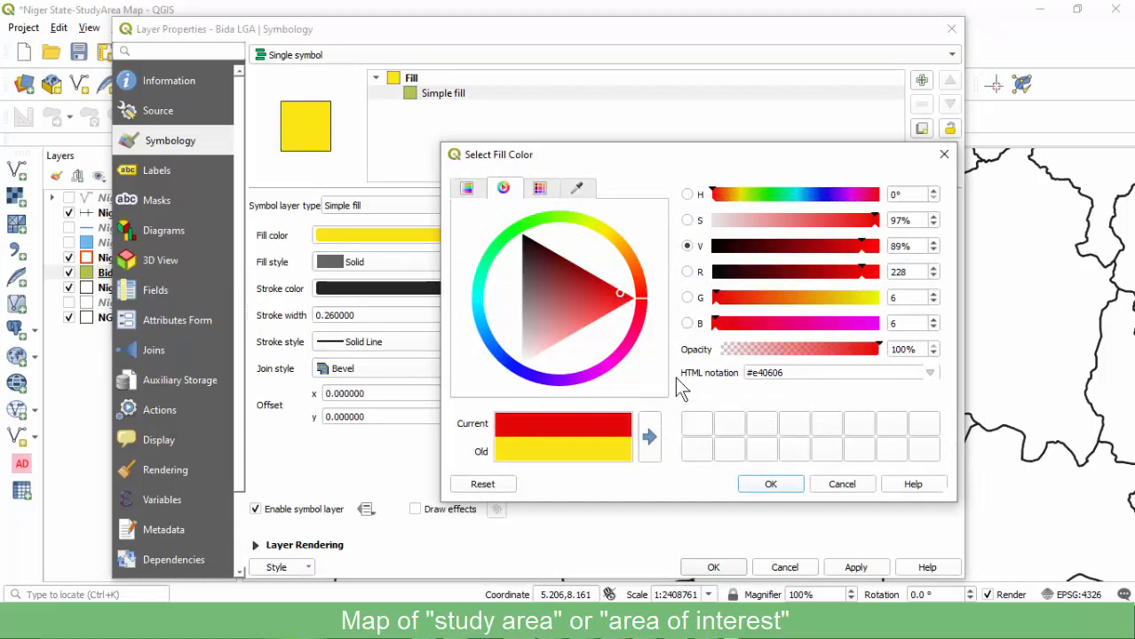
click(769, 486)
click(714, 568)
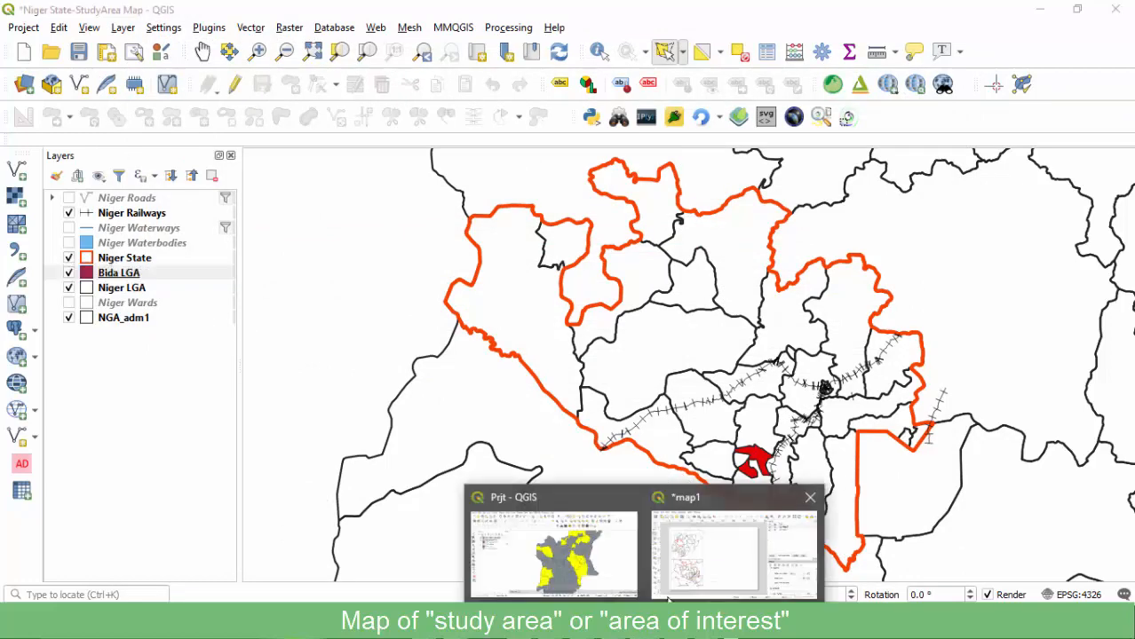
click(702, 546)
Refresh the layout maps so Map 2 shows Bida in red.
click(972, 117)
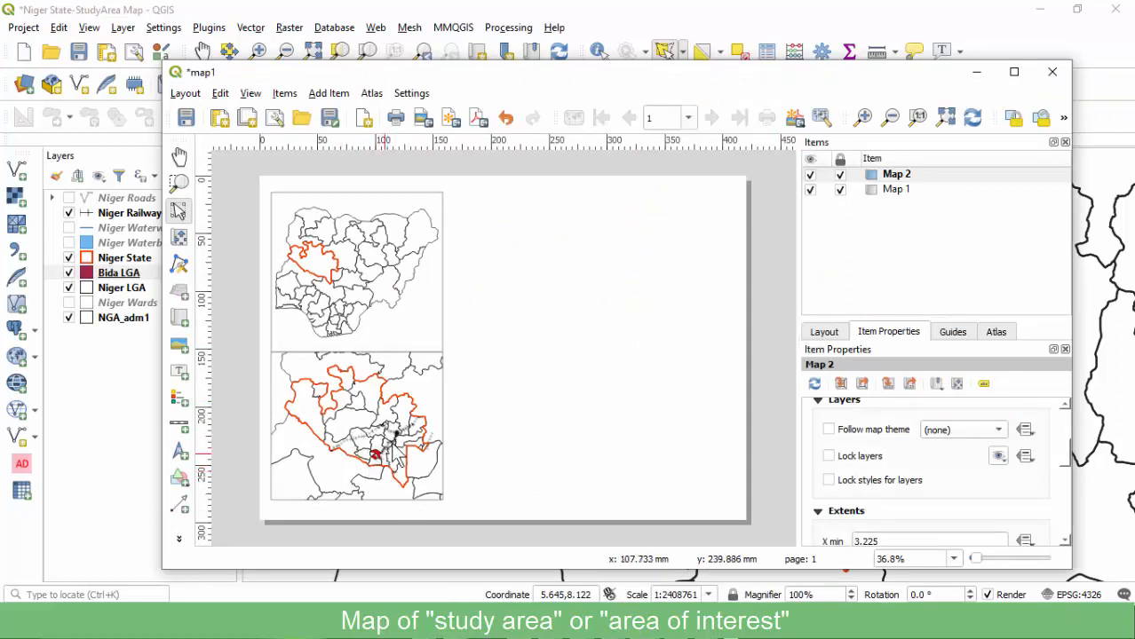
click(120, 275)
right_click(121, 276)
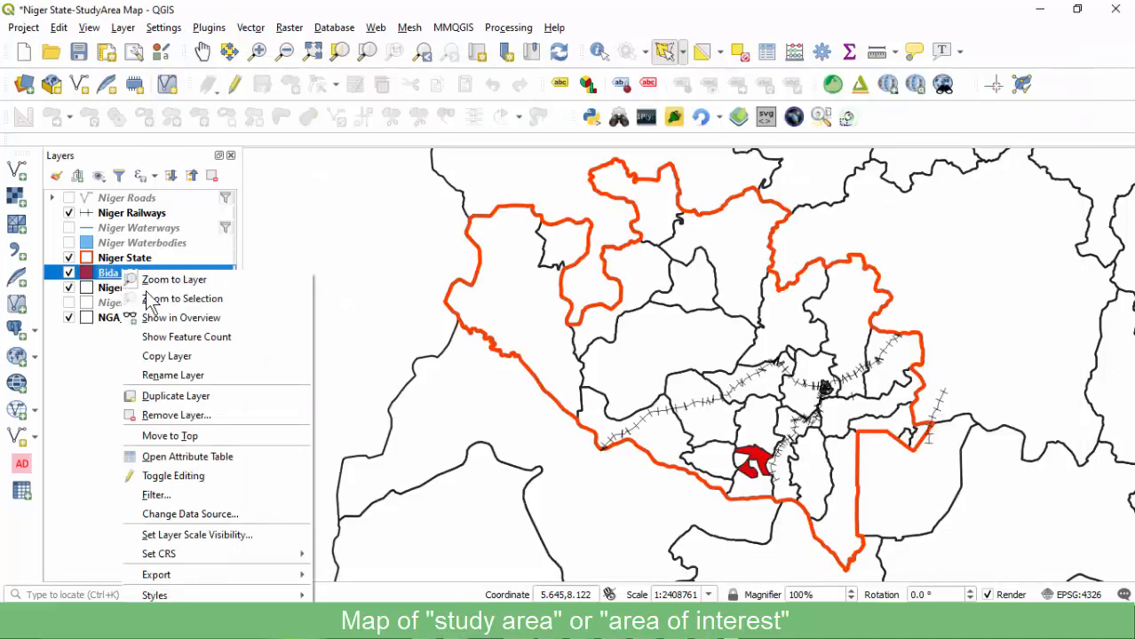
key(Escape)
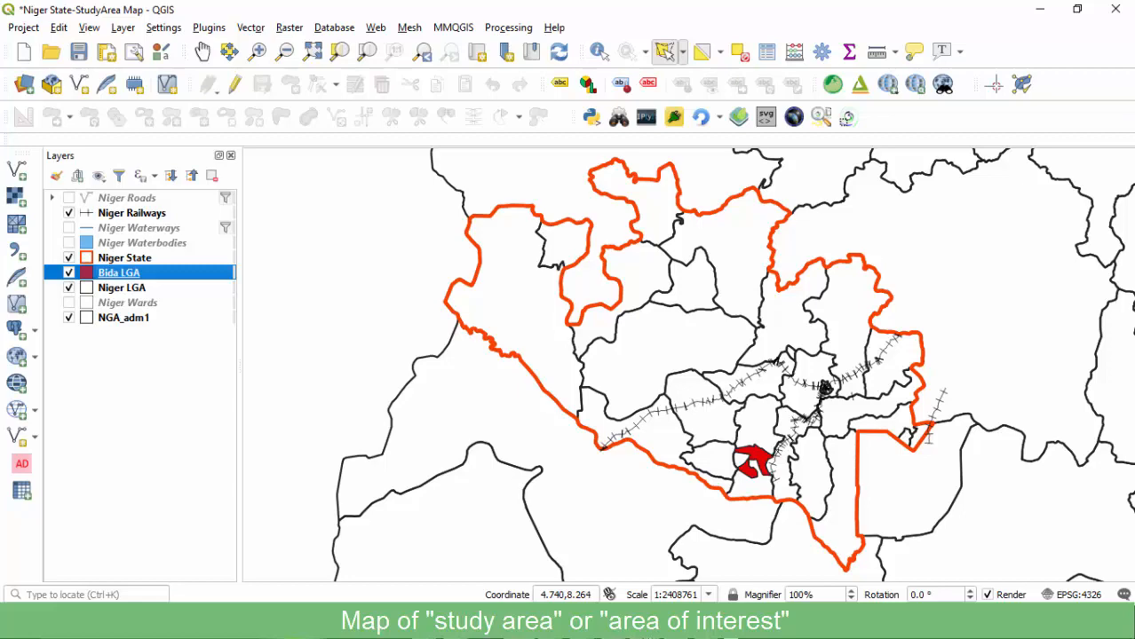
Select Map 2 in the map1 layout and lock its layers and layer styles.
mouse_move(665, 584)
click(675, 558)
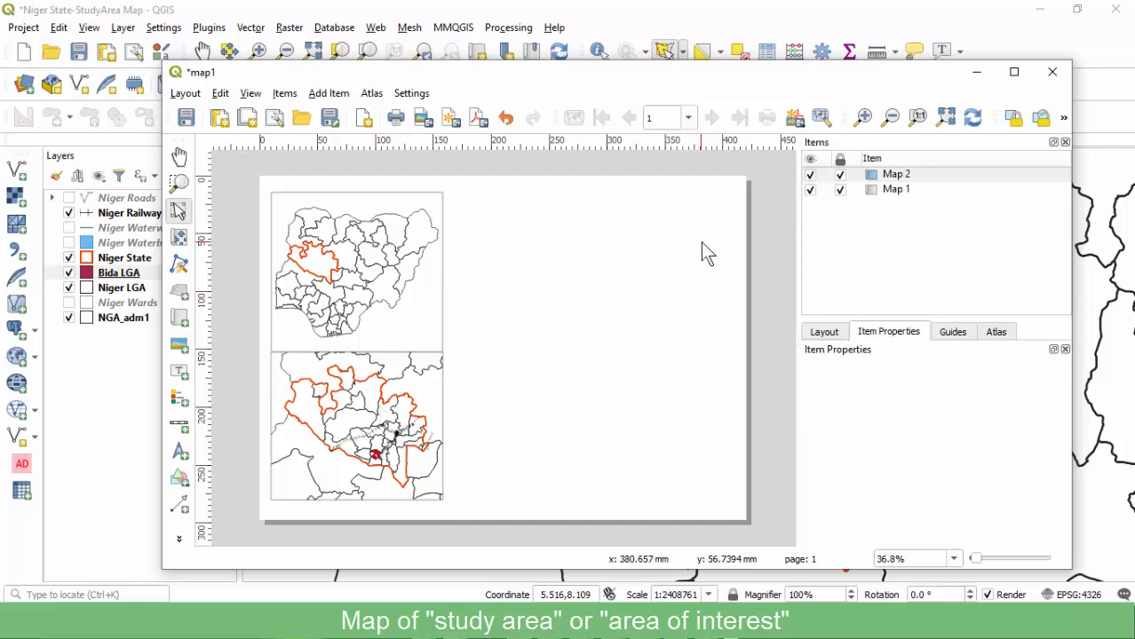
click(898, 177)
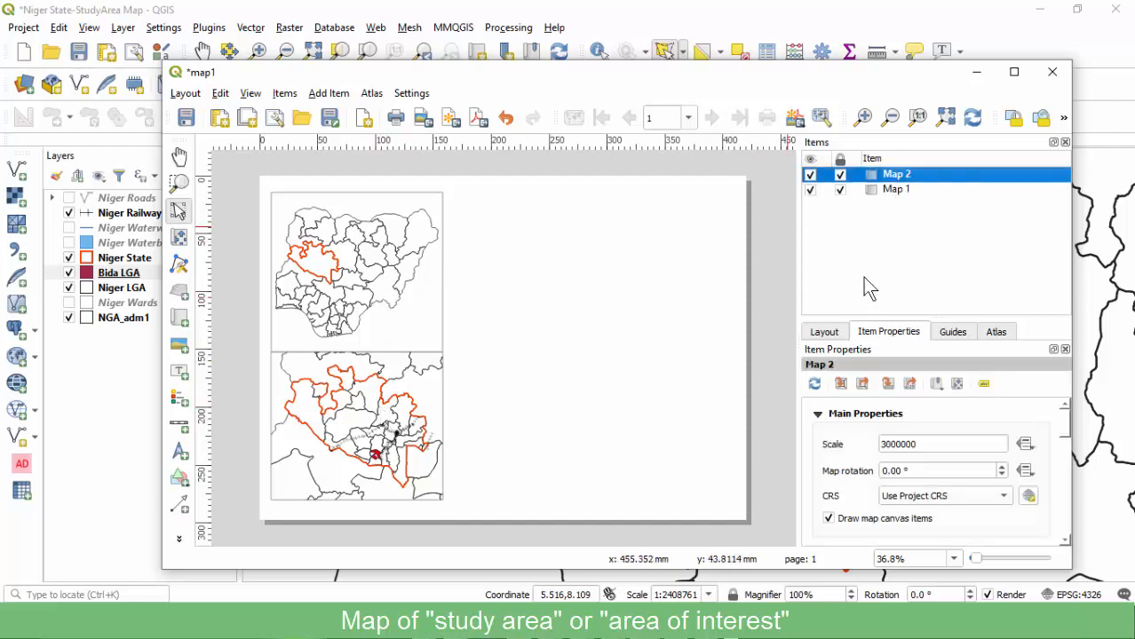
scroll(845, 453, down, 2)
scroll(850, 484, down, 2)
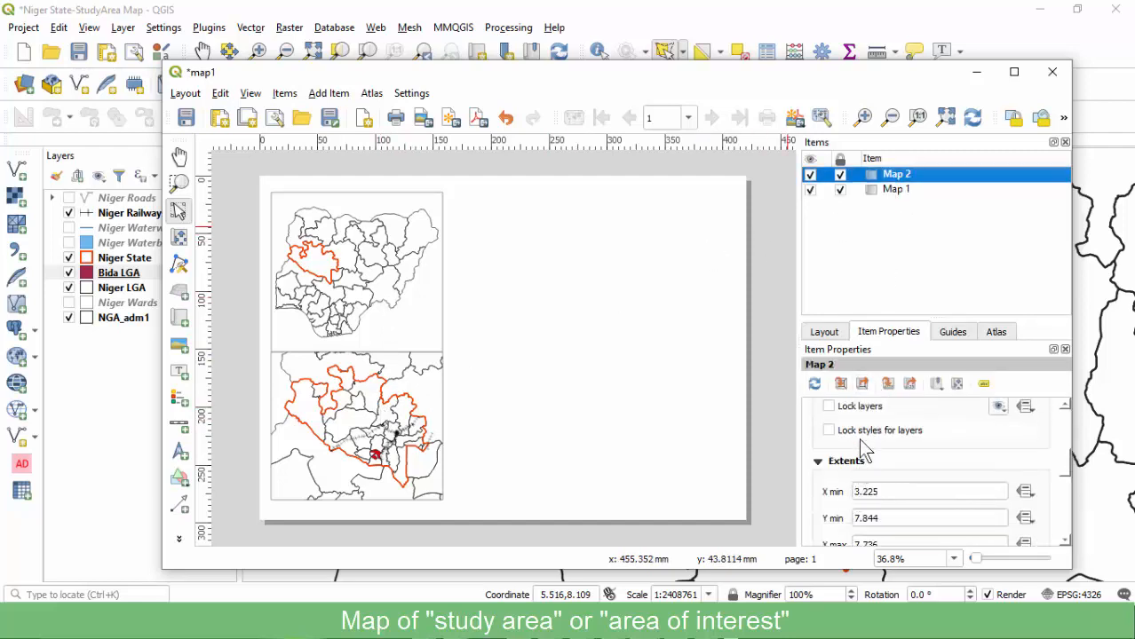
click(859, 410)
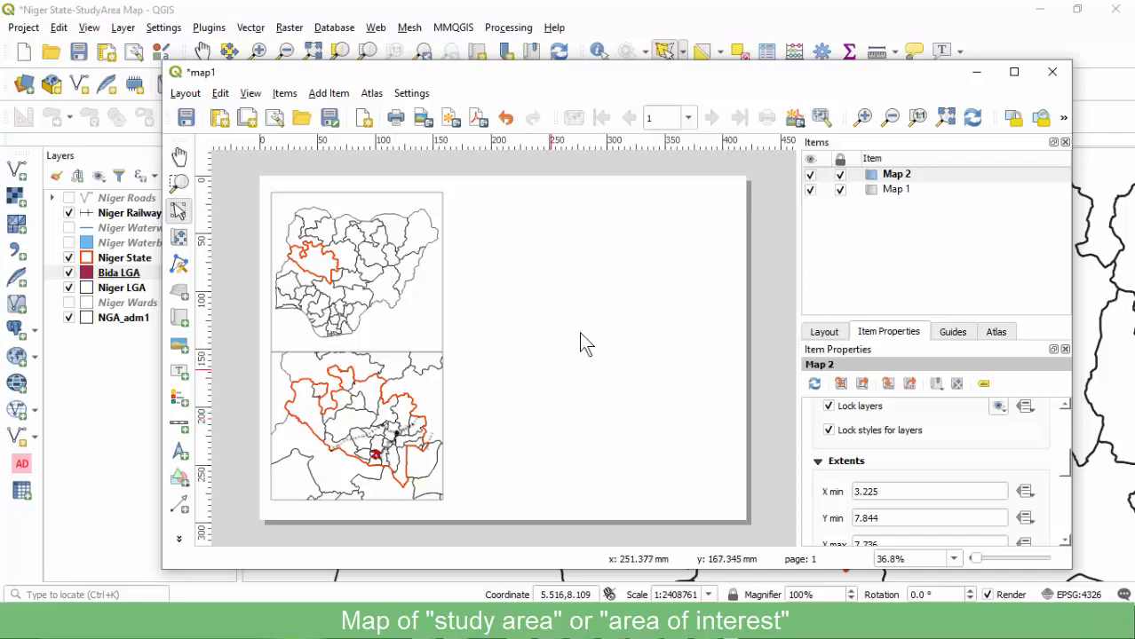
click(116, 274)
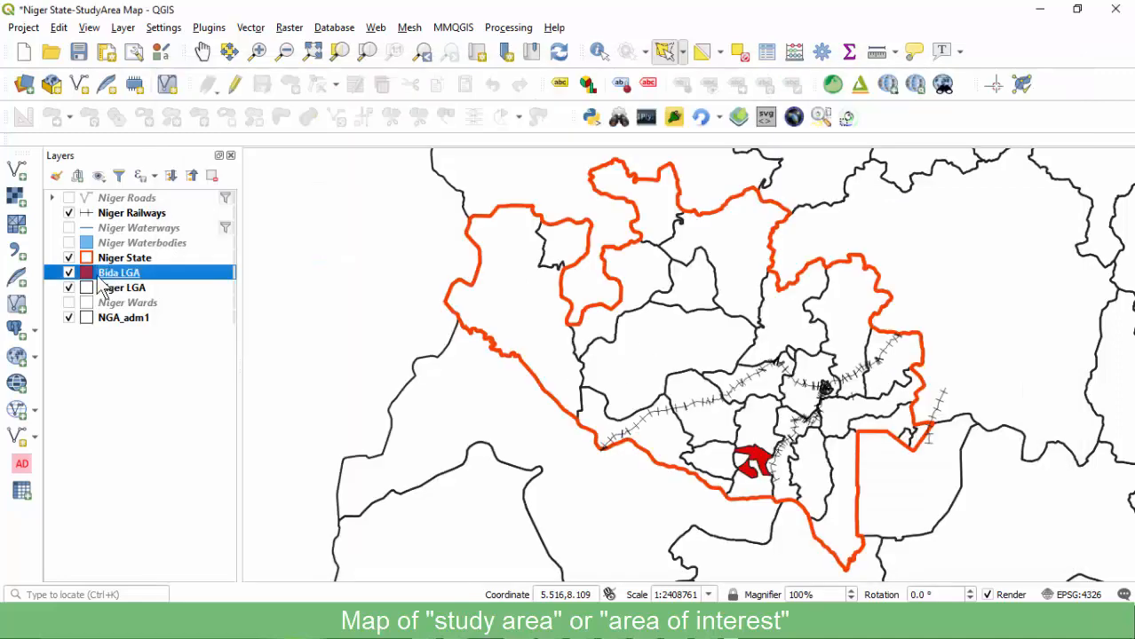
Zoom the map to Bida LGA and set its fill style to No Brush.
right_click(105, 278)
click(147, 281)
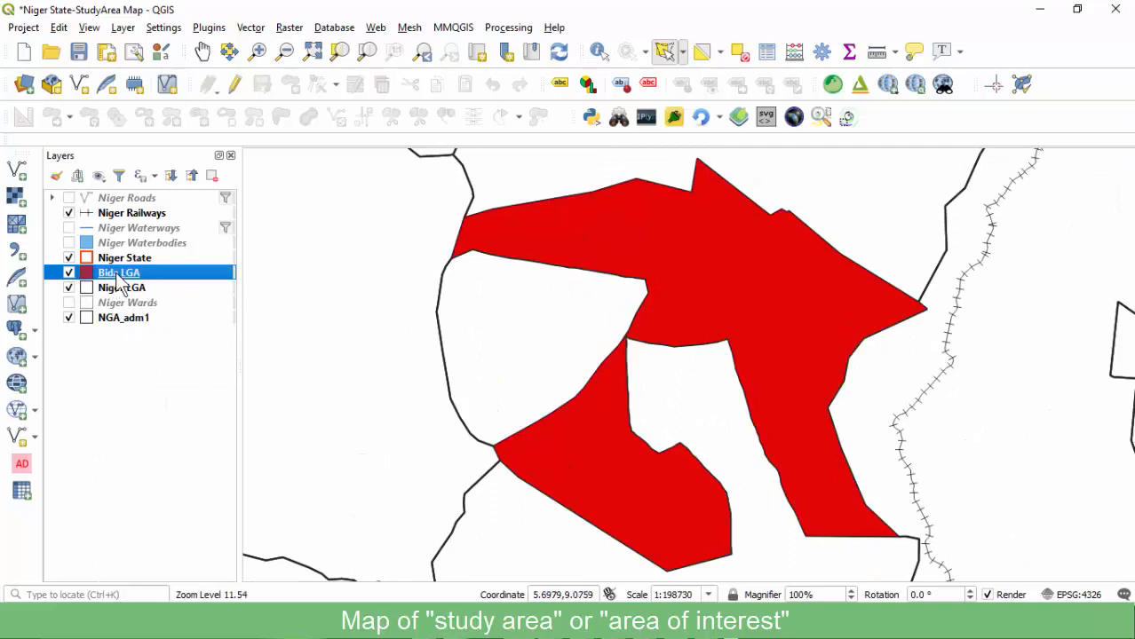
double_click(176, 273)
click(435, 94)
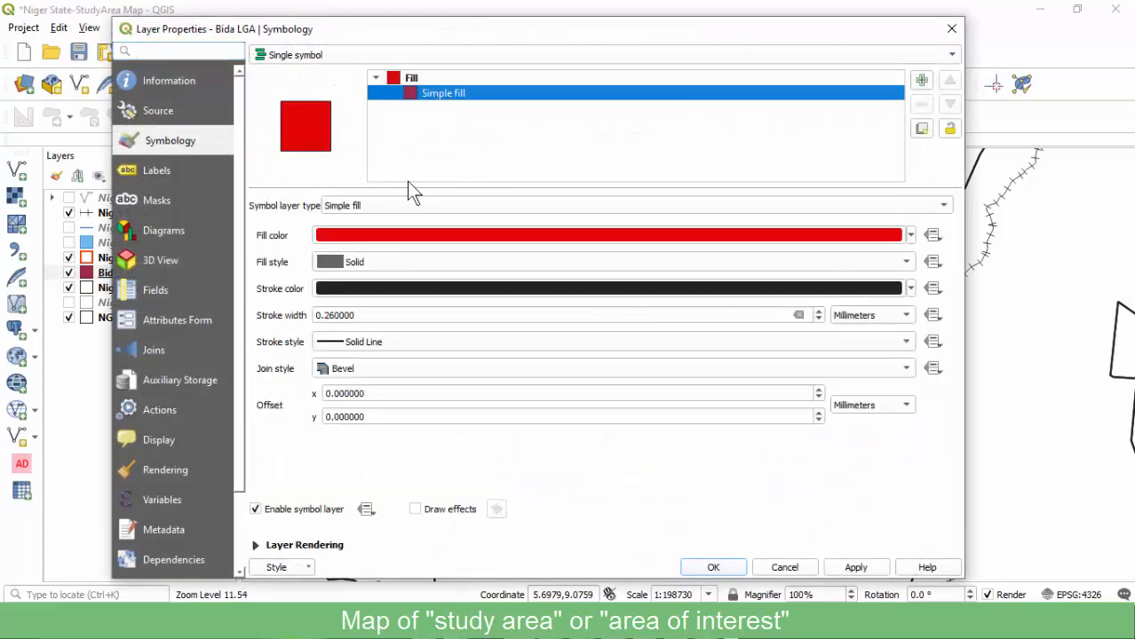
click(373, 262)
click(359, 275)
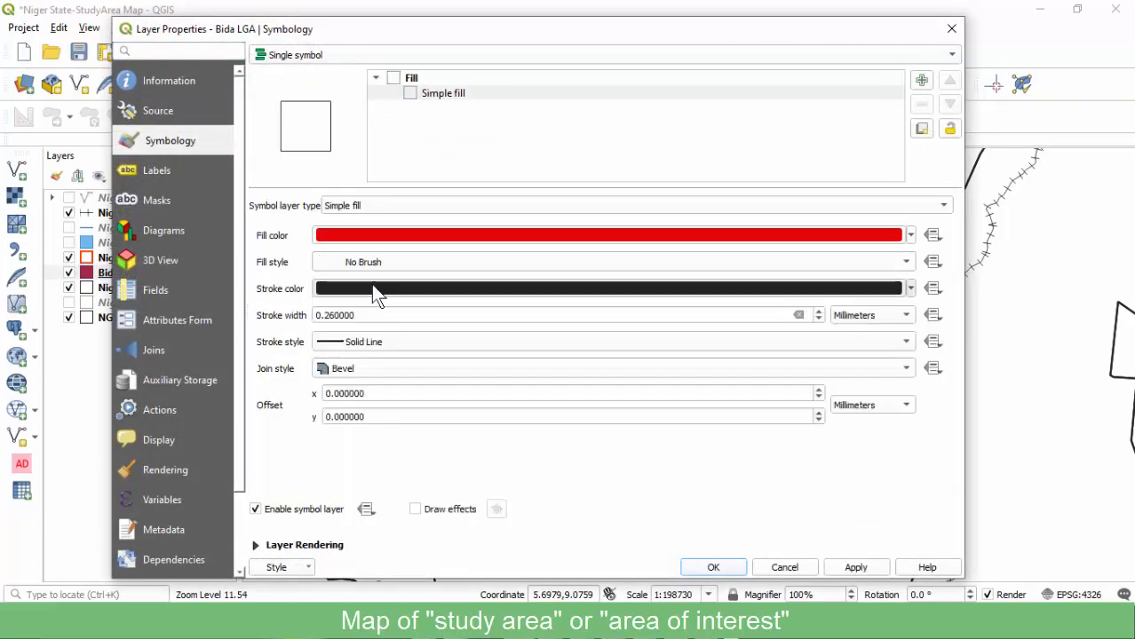
Give the Bida LGA outline a red colour and a thicker stroke width.
click(370, 286)
drag(619, 306, 630, 310)
click(766, 485)
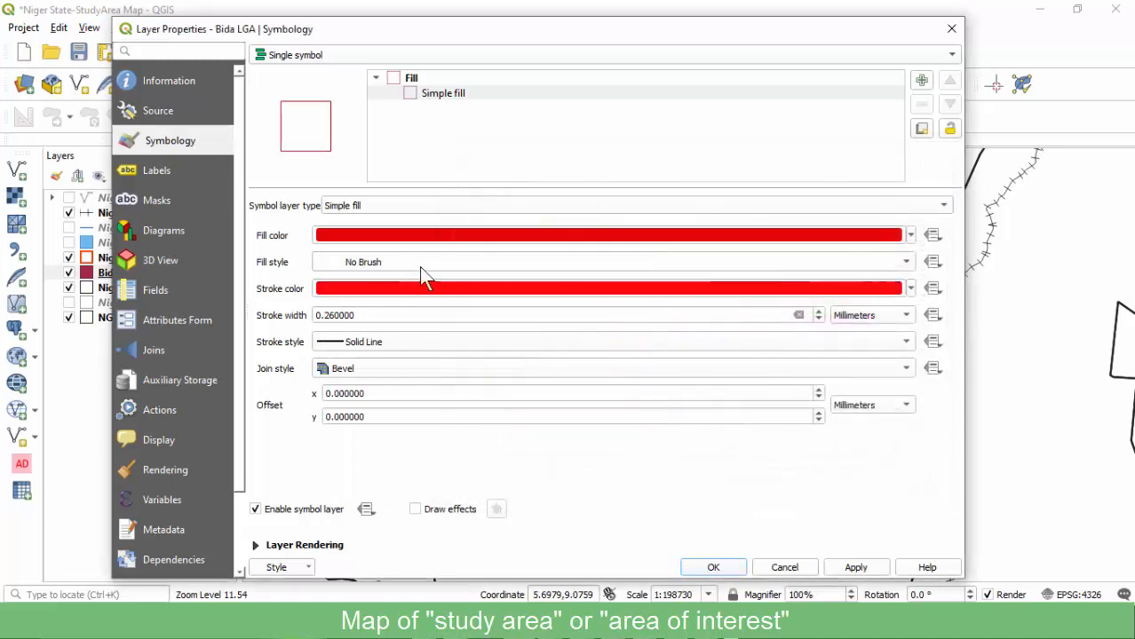
click(327, 315)
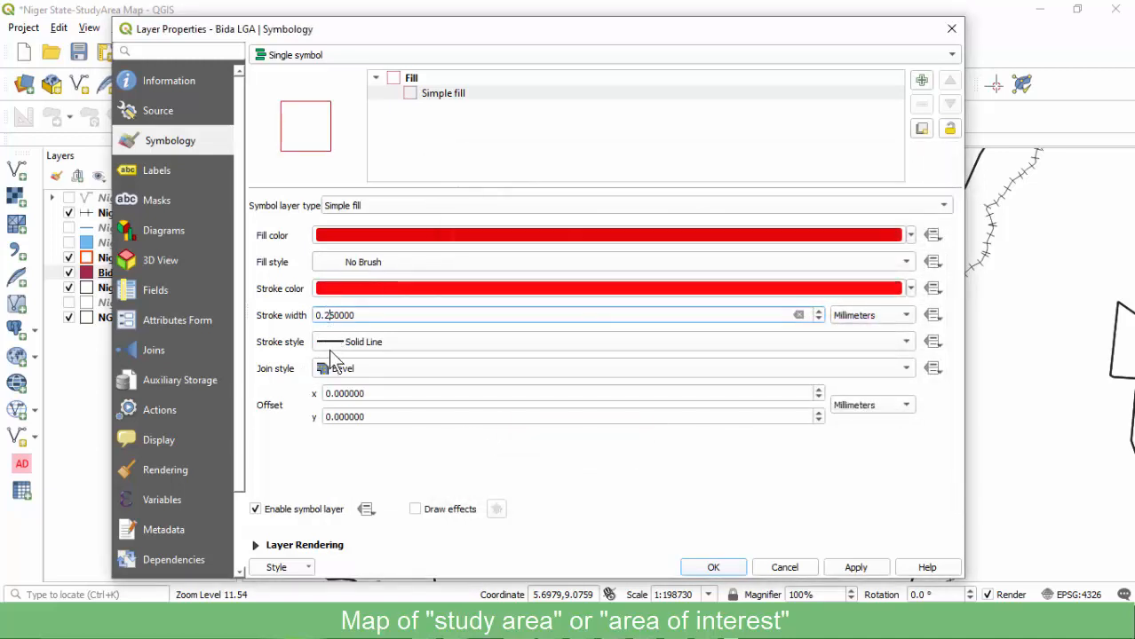
key(BackSpace)
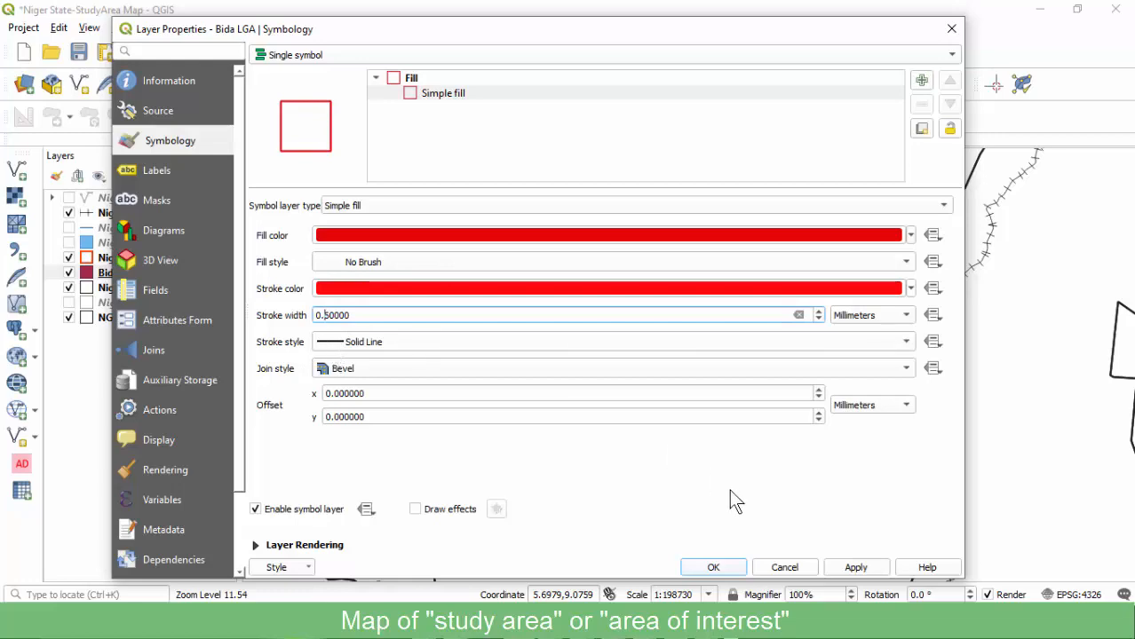
click(710, 567)
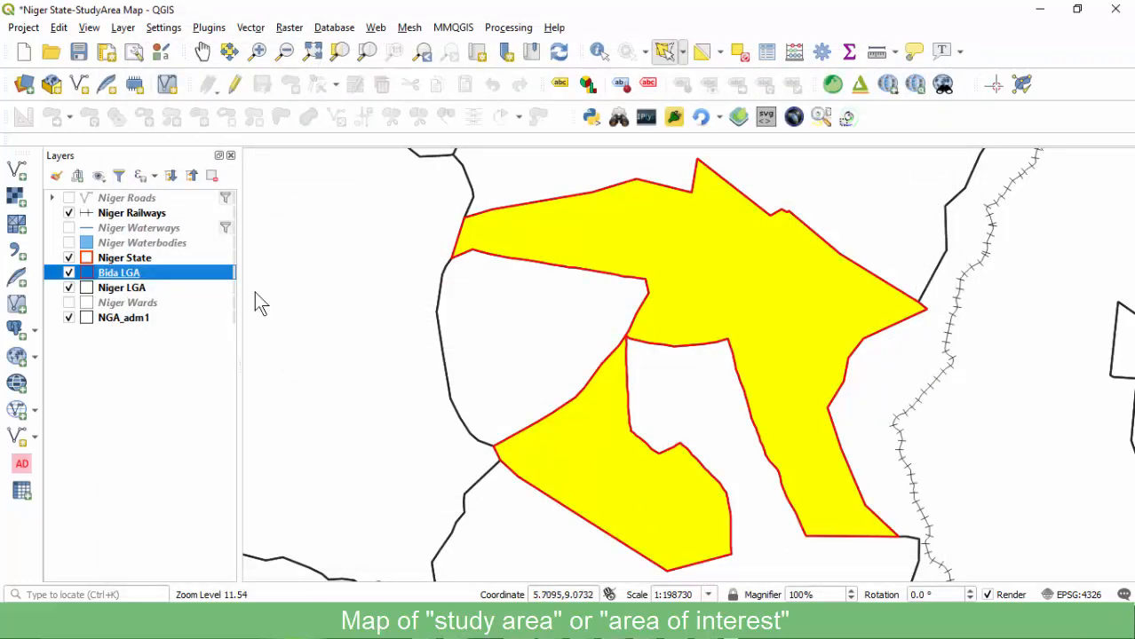
Clear the feature selection, save the project and turn on Niger Waterways.
click(739, 53)
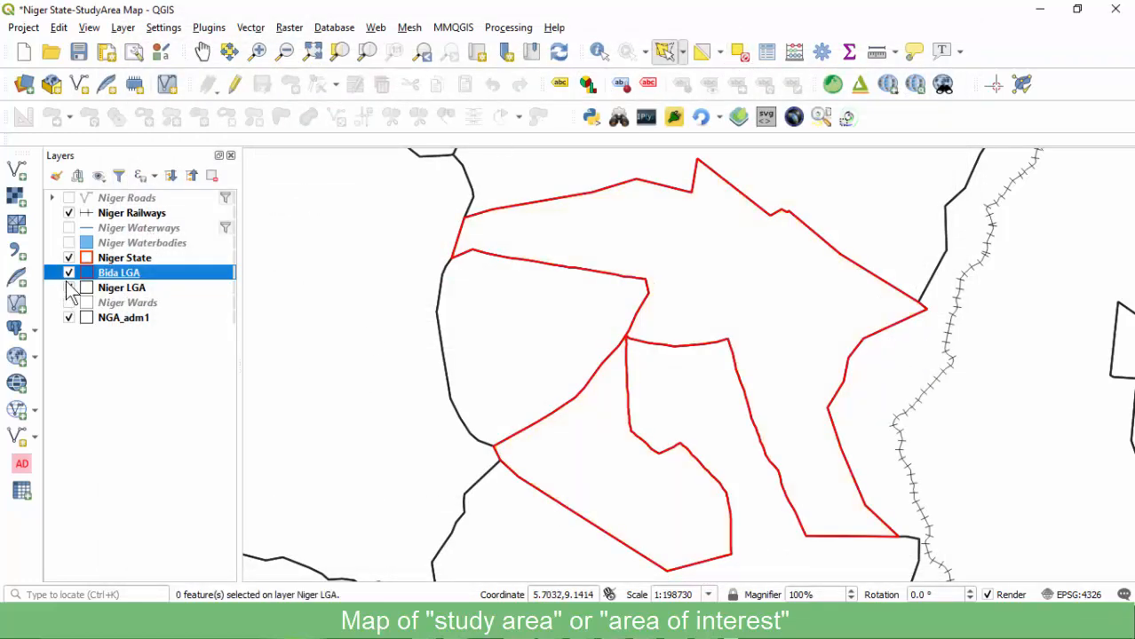
click(79, 53)
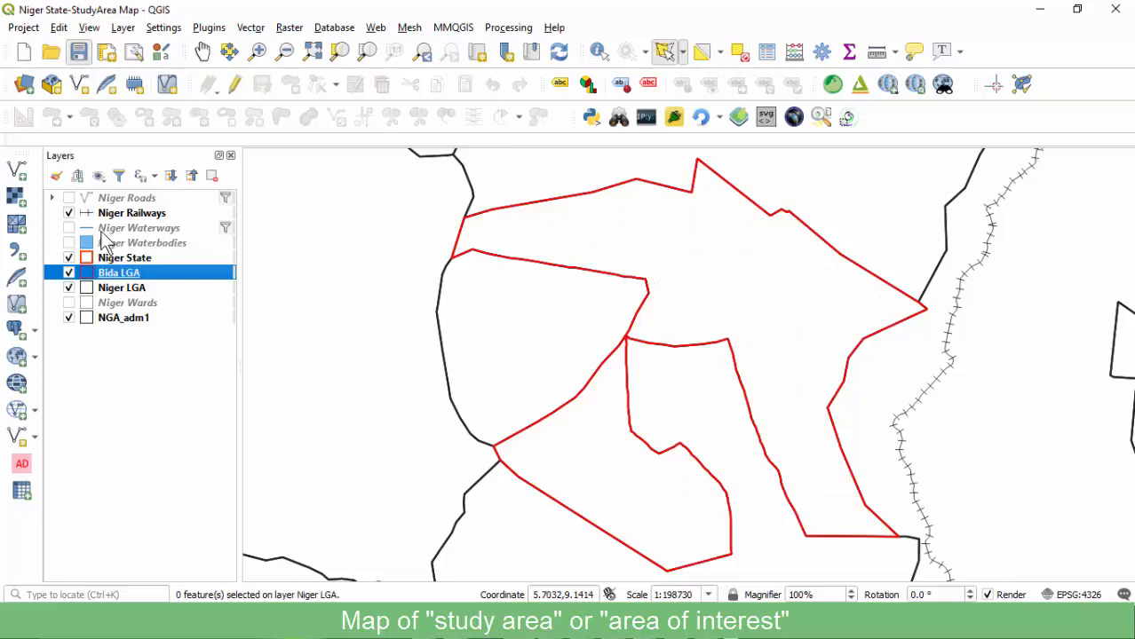
click(70, 228)
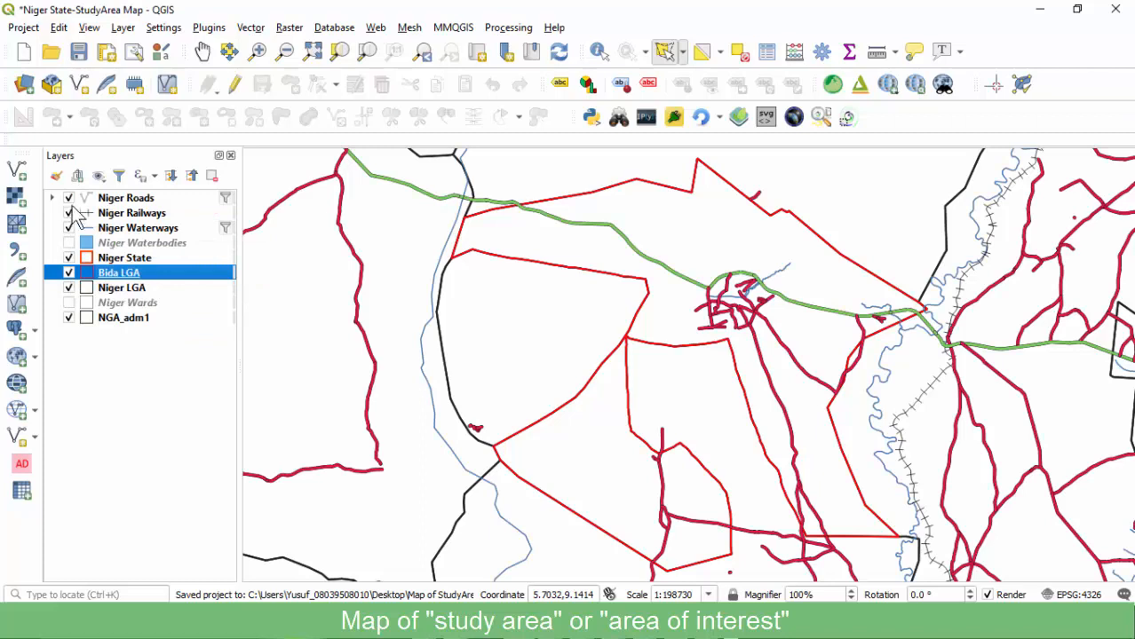
click(127, 199)
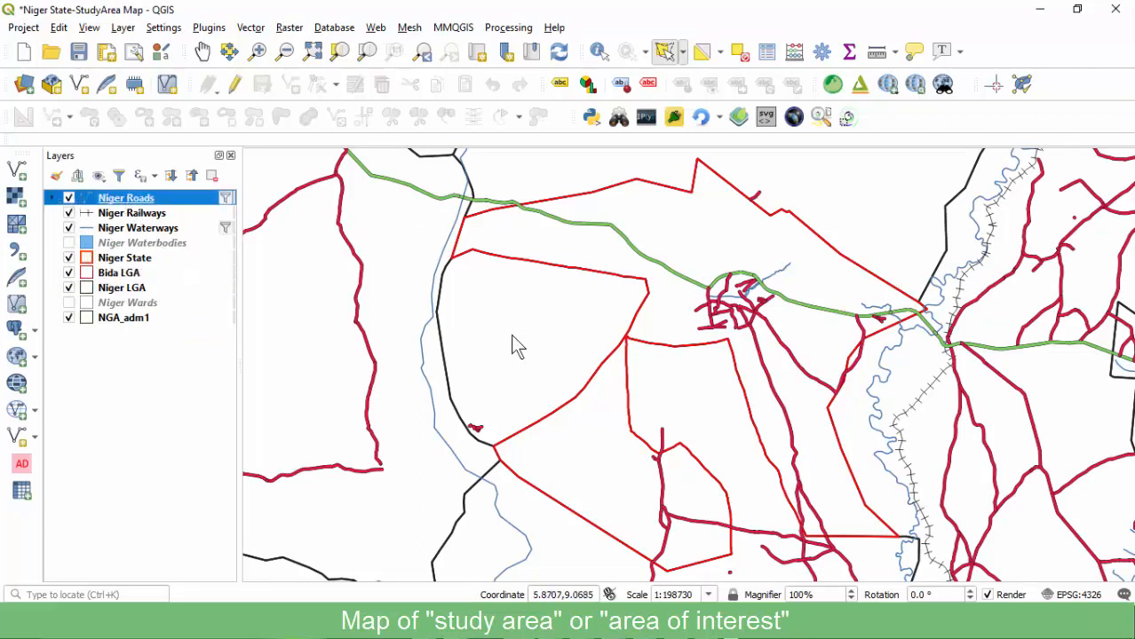
click(110, 273)
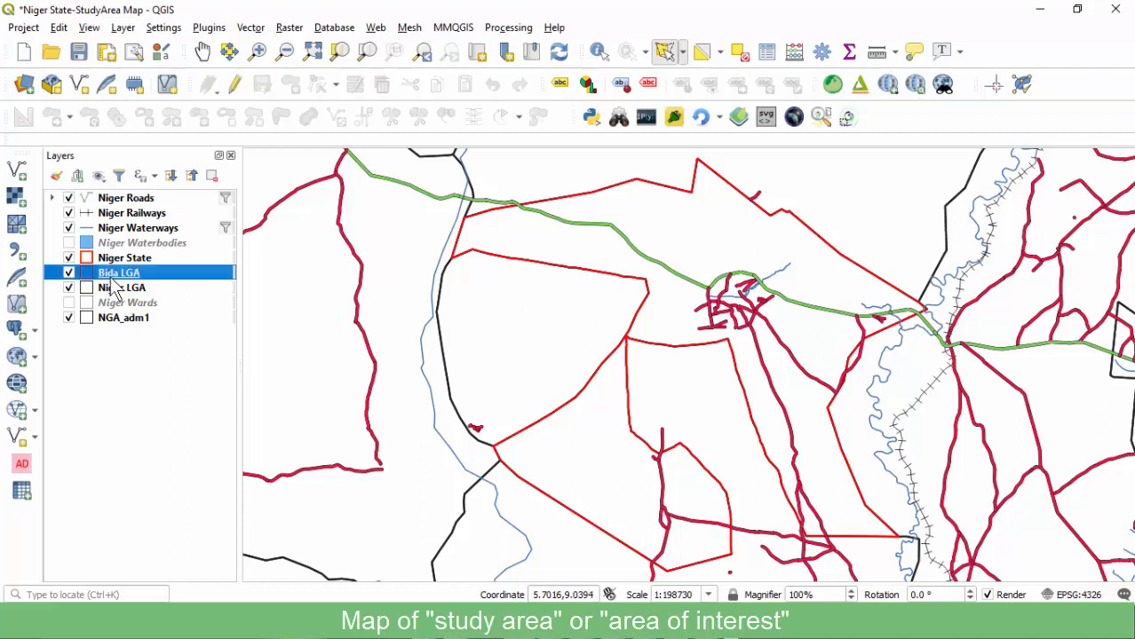
Hide Niger State and NGA_adm1, leaving the Niger LGA boundaries visible.
click(69, 258)
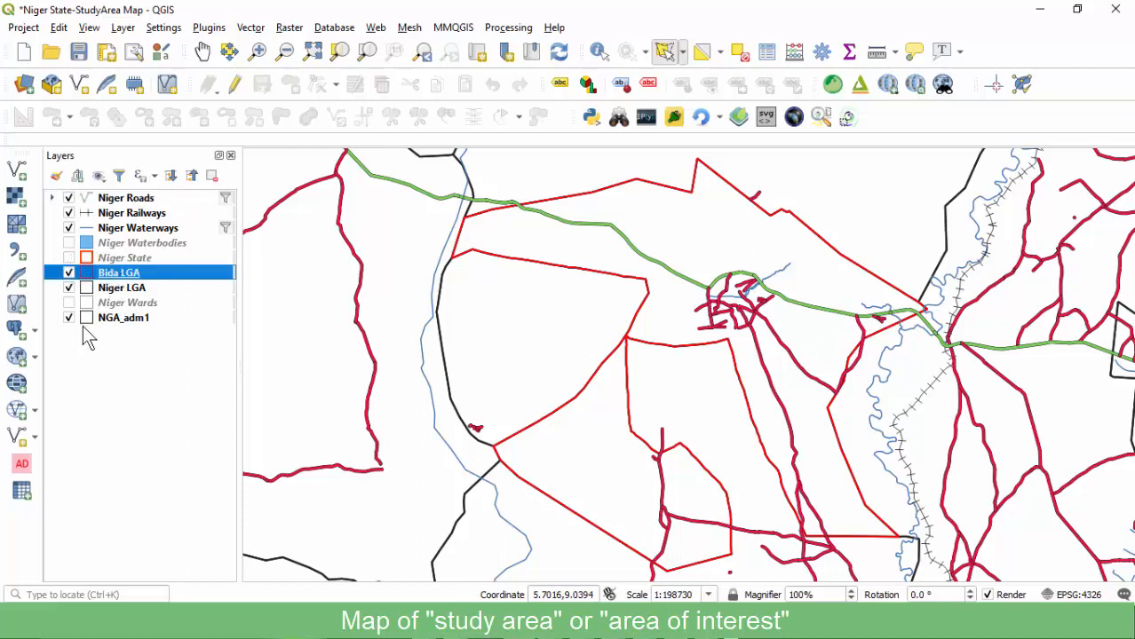
click(68, 318)
click(69, 288)
click(69, 288)
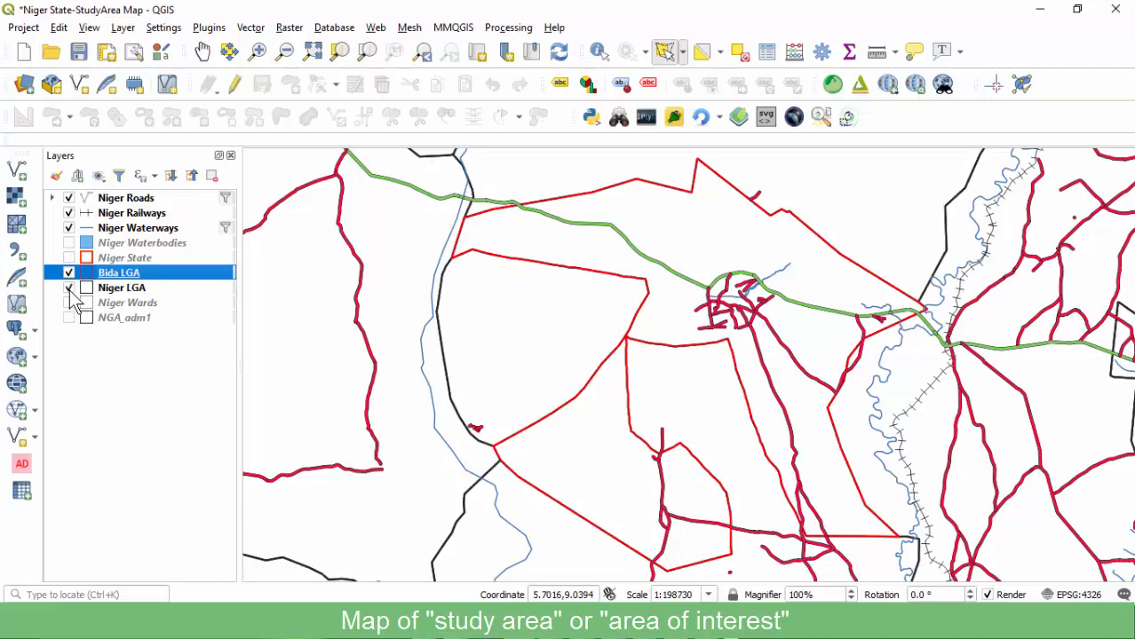
click(69, 288)
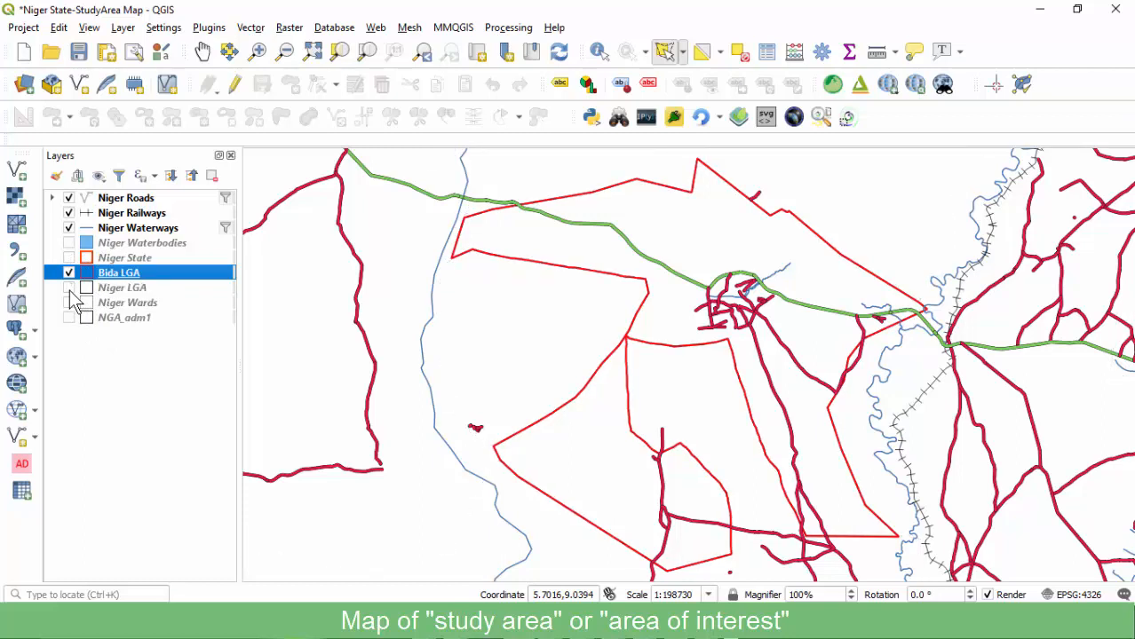
click(70, 289)
click(119, 289)
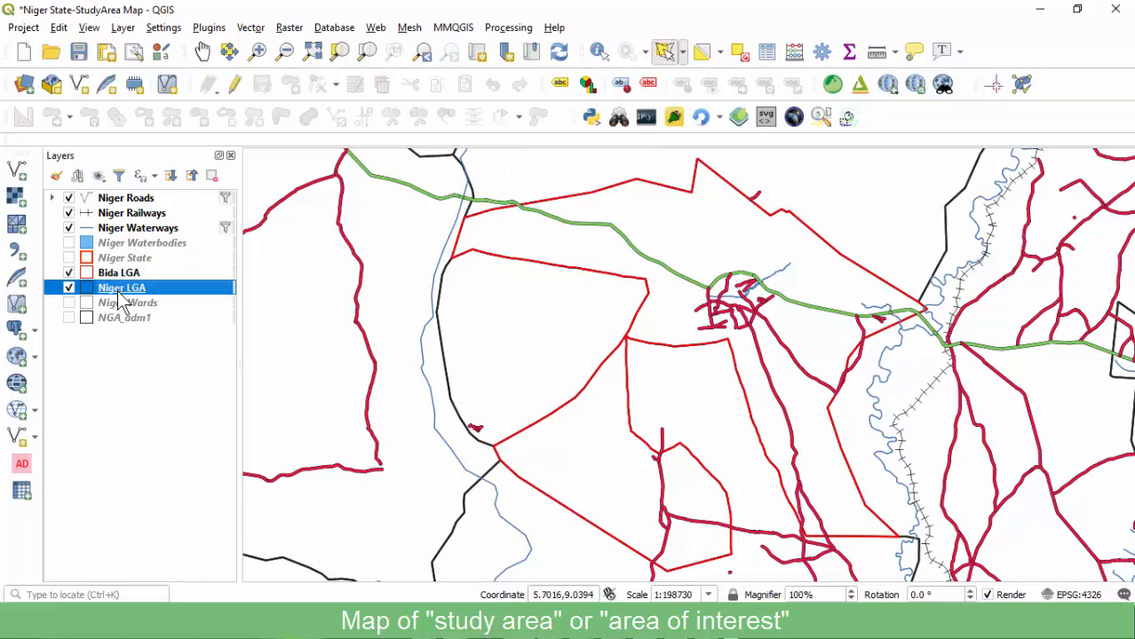
Label the Niger LGA areas with single lga_name labels drawn with a text buffer.
double_click(122, 289)
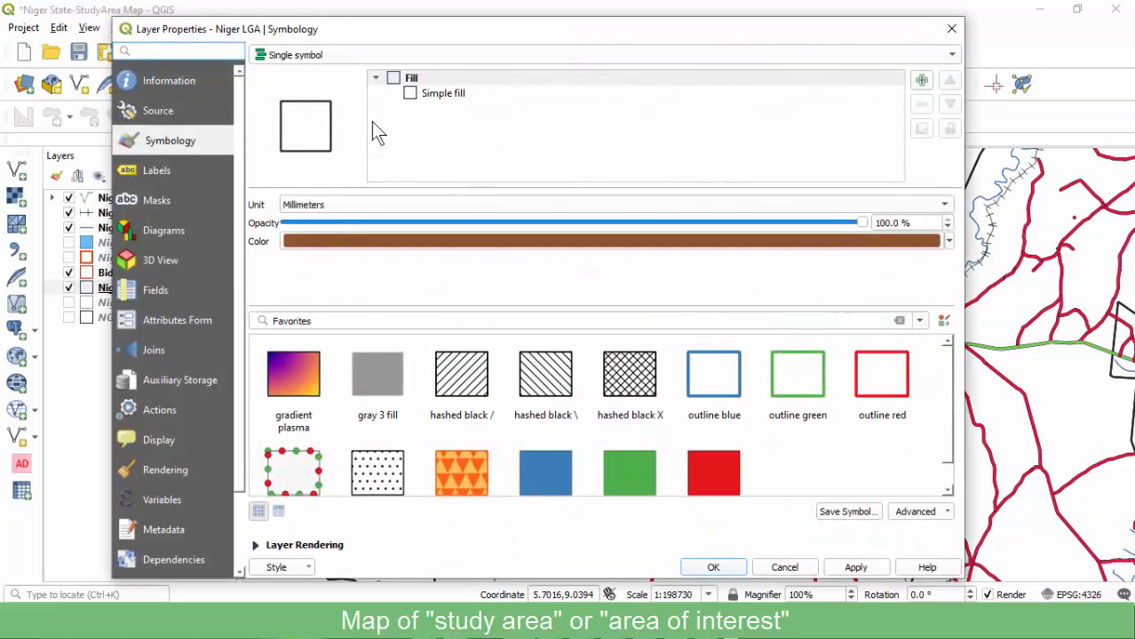
click(159, 173)
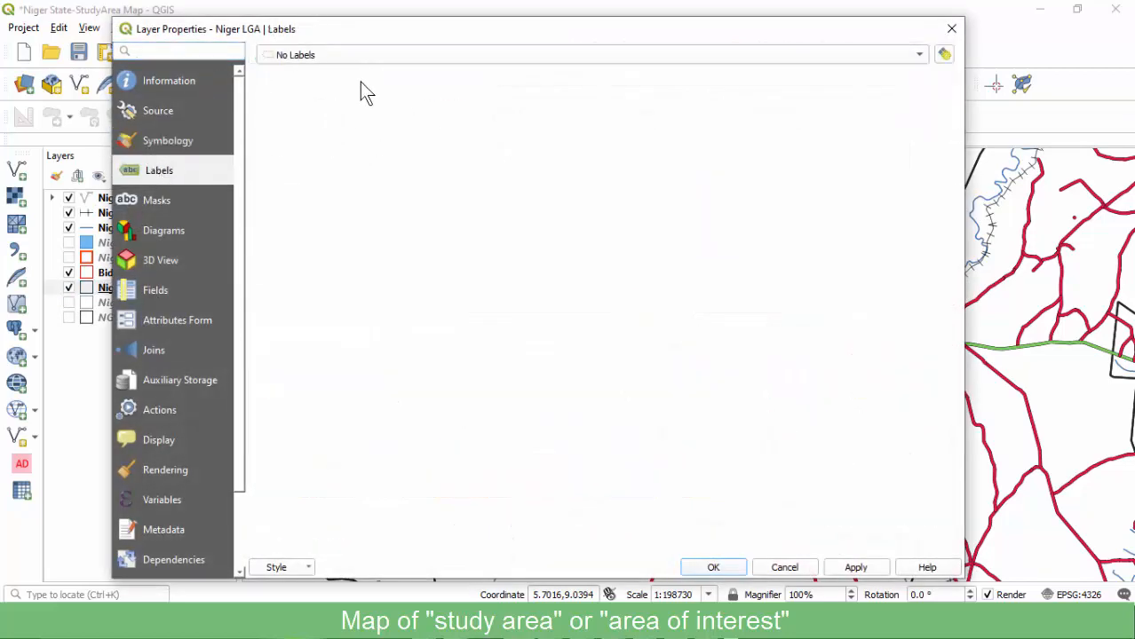
click(366, 56)
click(340, 74)
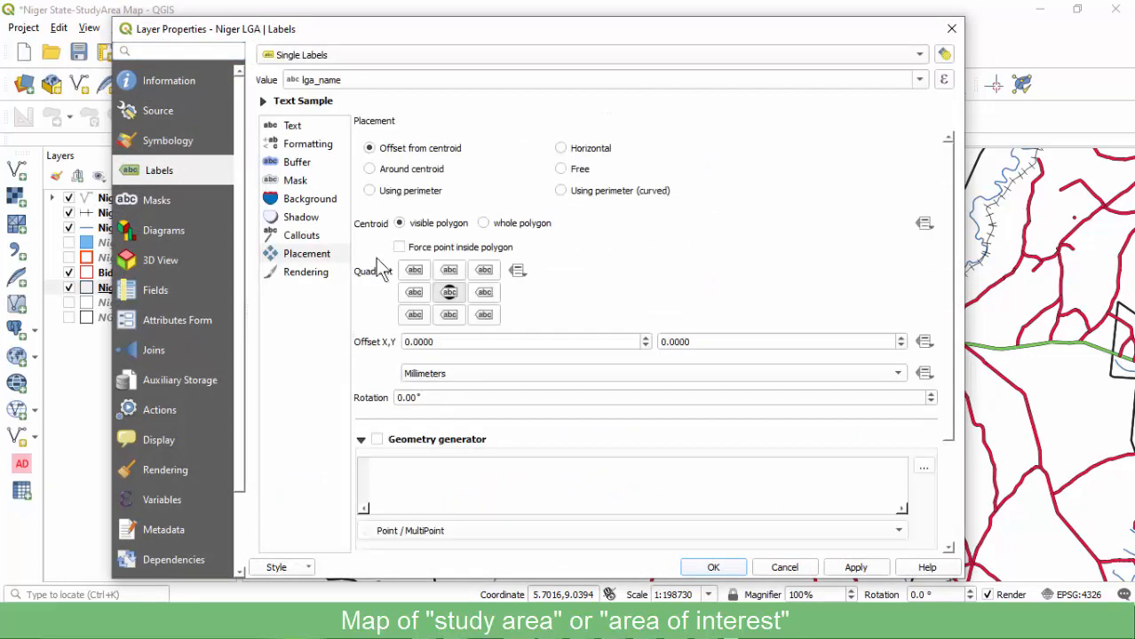
click(307, 163)
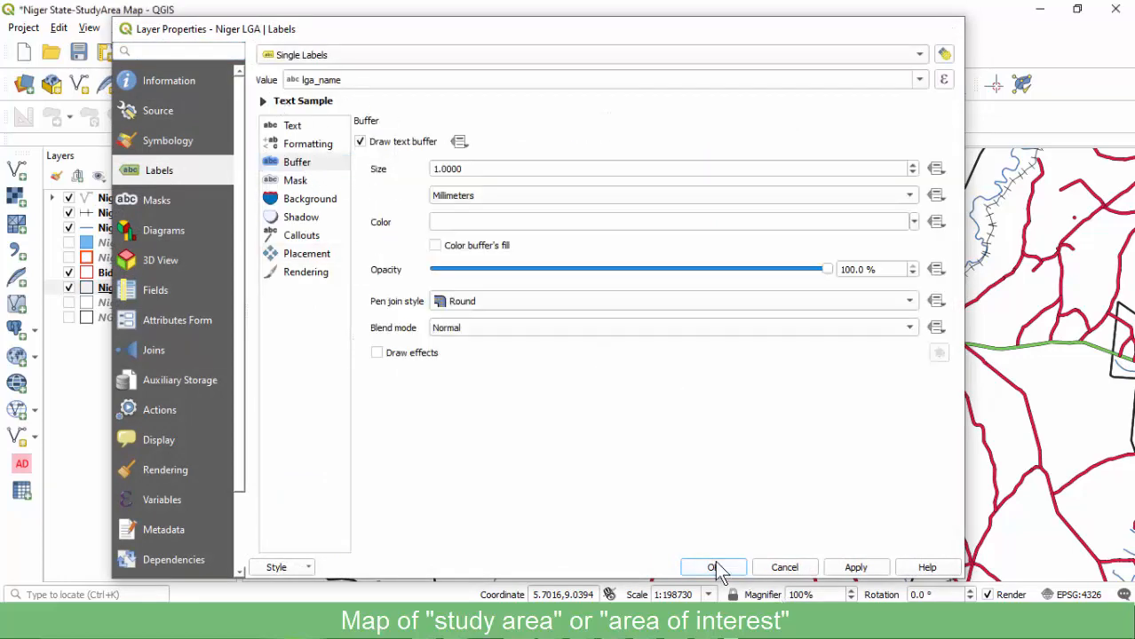
click(713, 567)
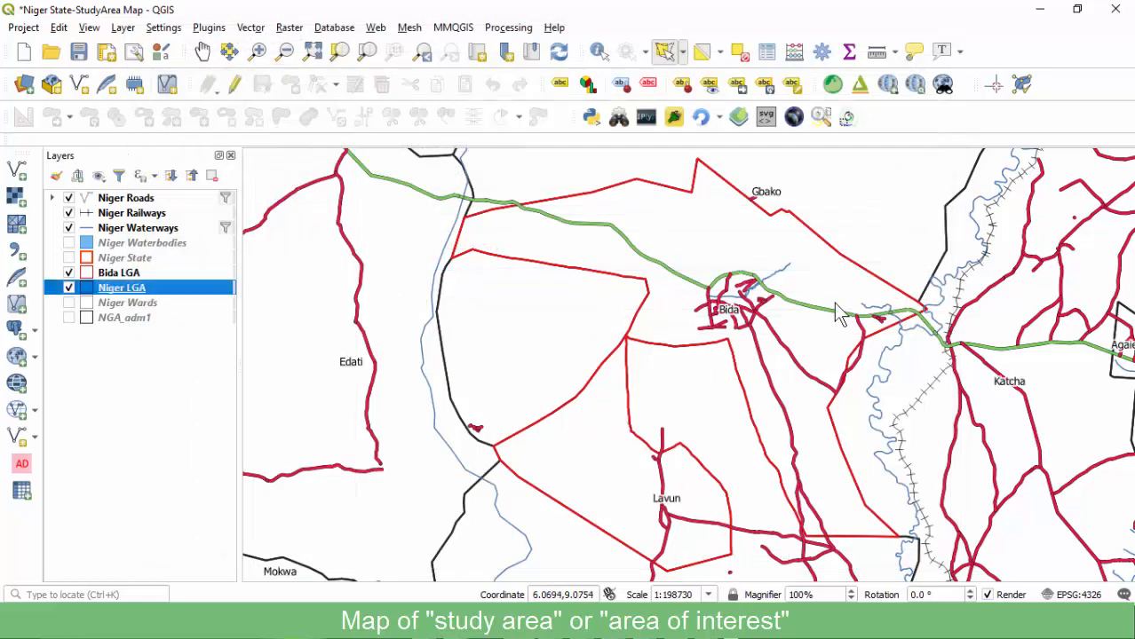
click(117, 200)
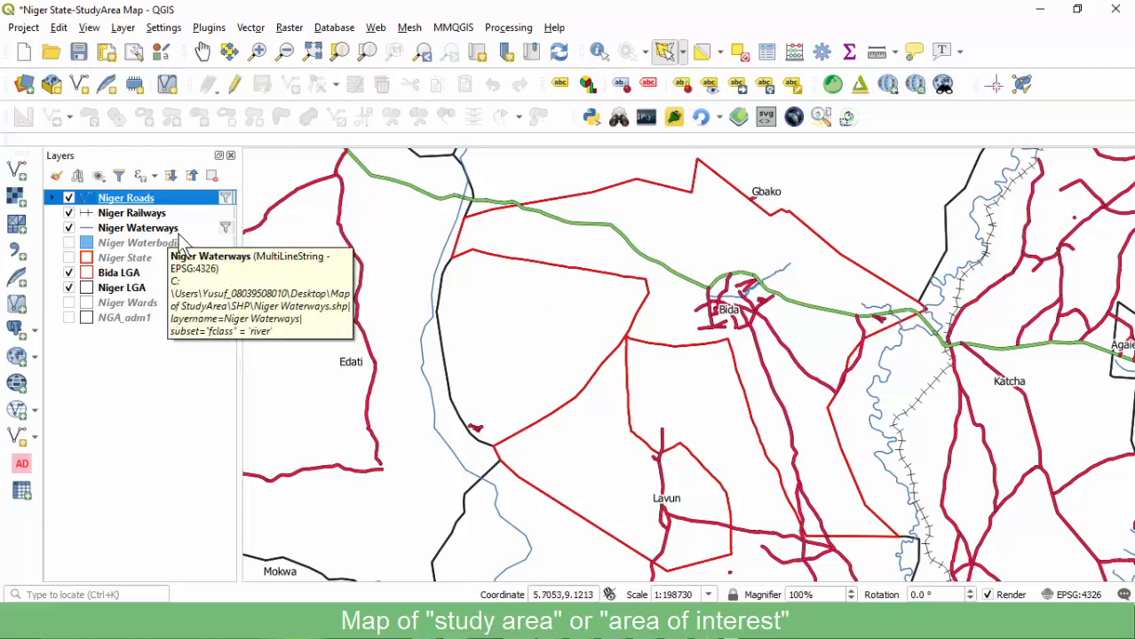
Change the Bida LGA outline stroke style to Dash Line and save the project.
click(117, 273)
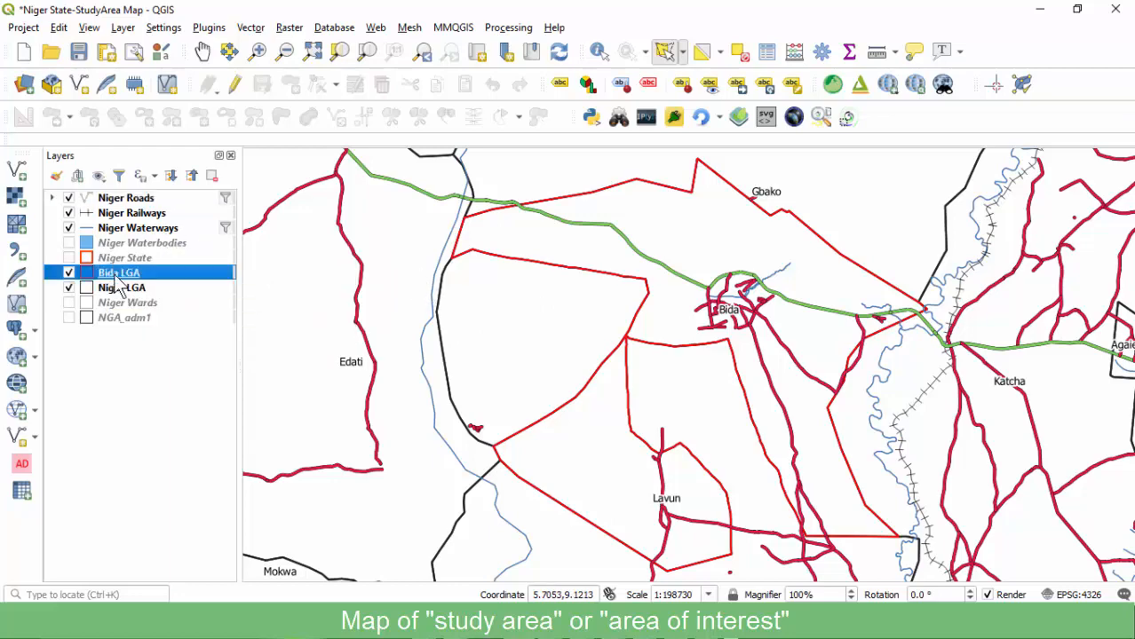
double_click(117, 275)
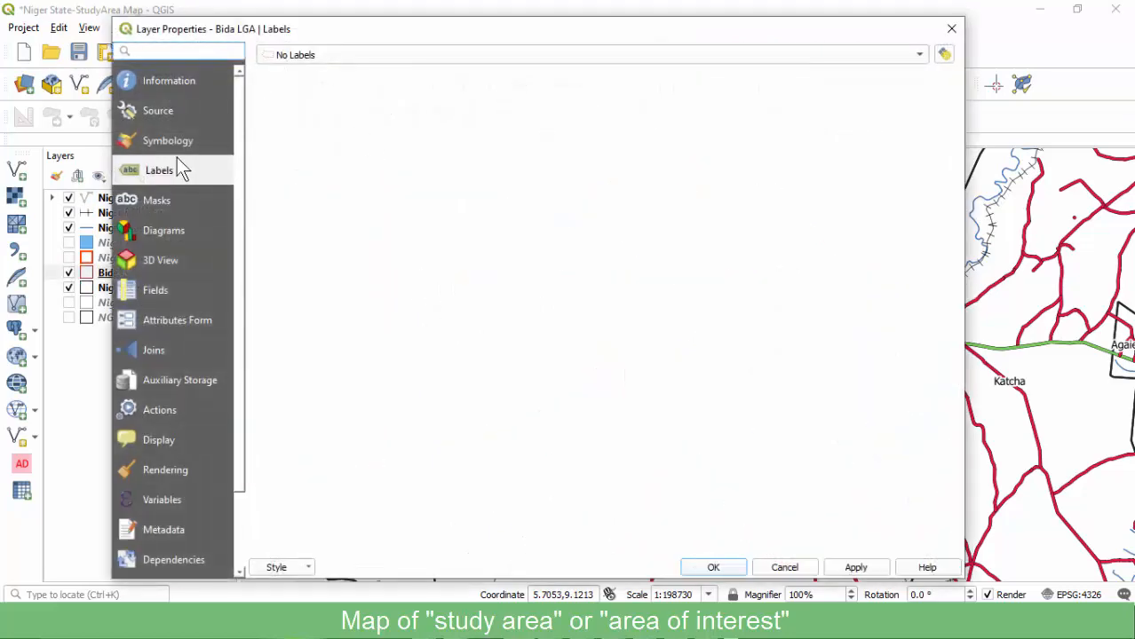
click(167, 140)
click(434, 96)
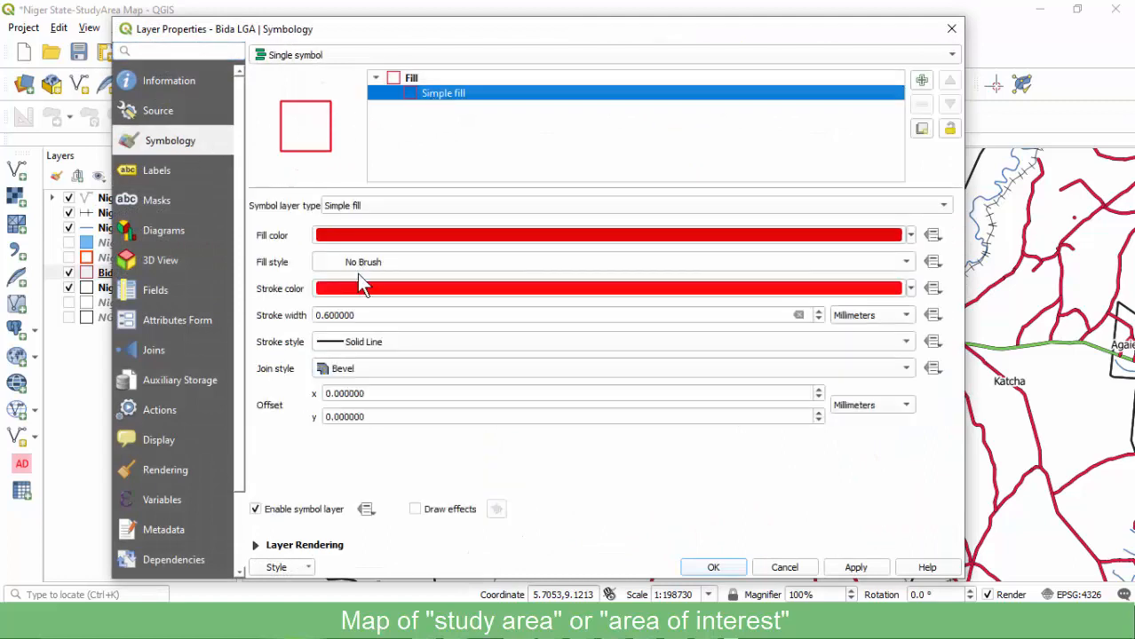
click(376, 336)
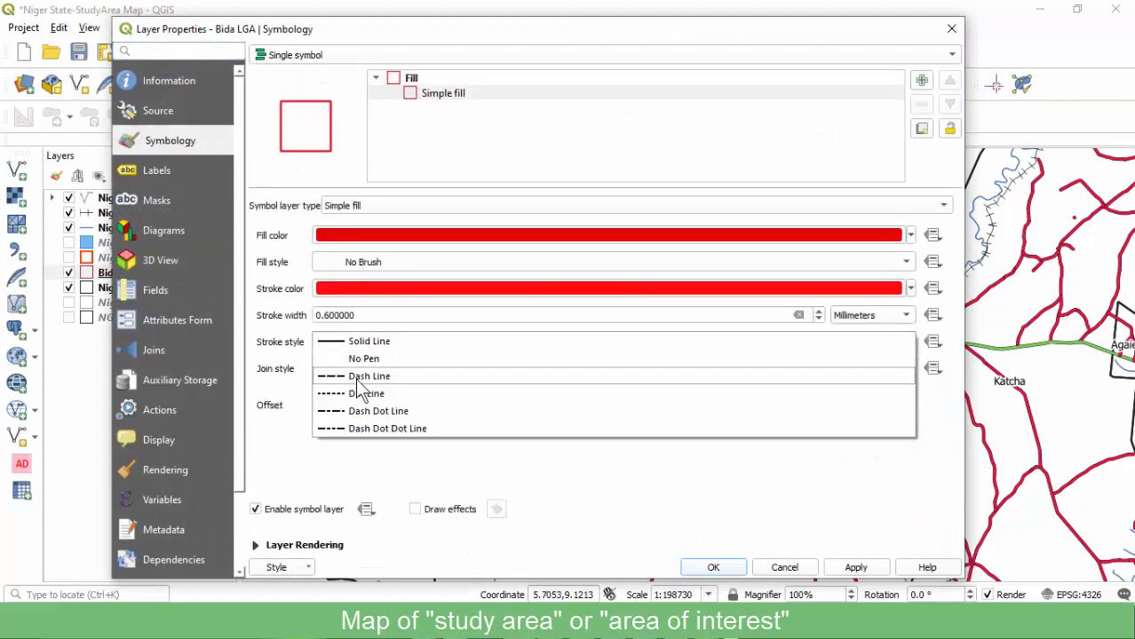
click(357, 377)
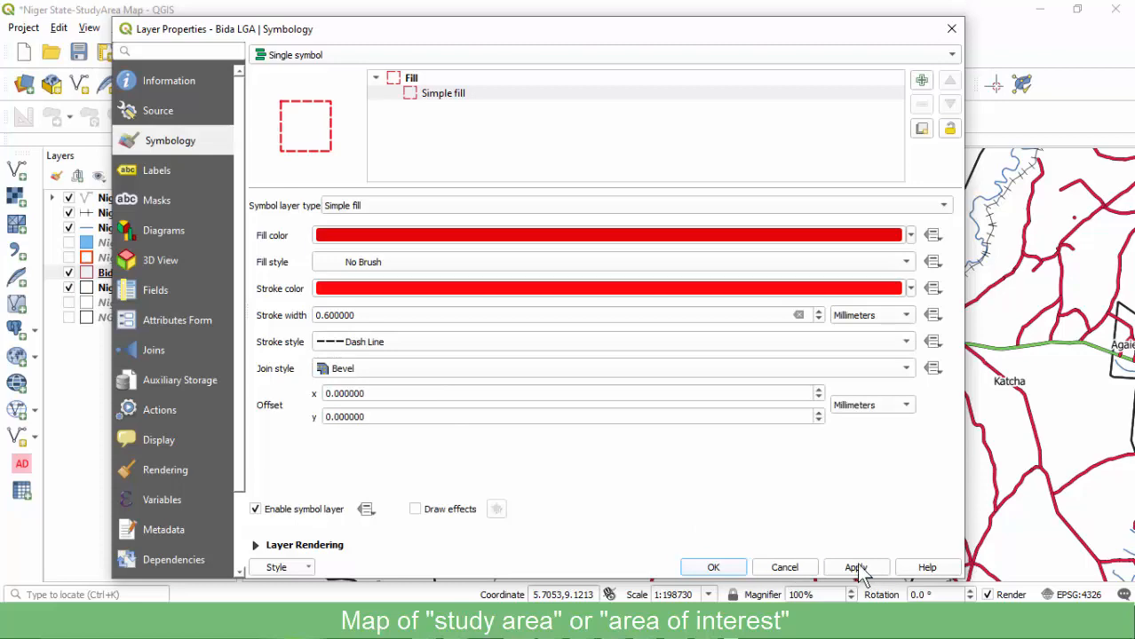
click(713, 569)
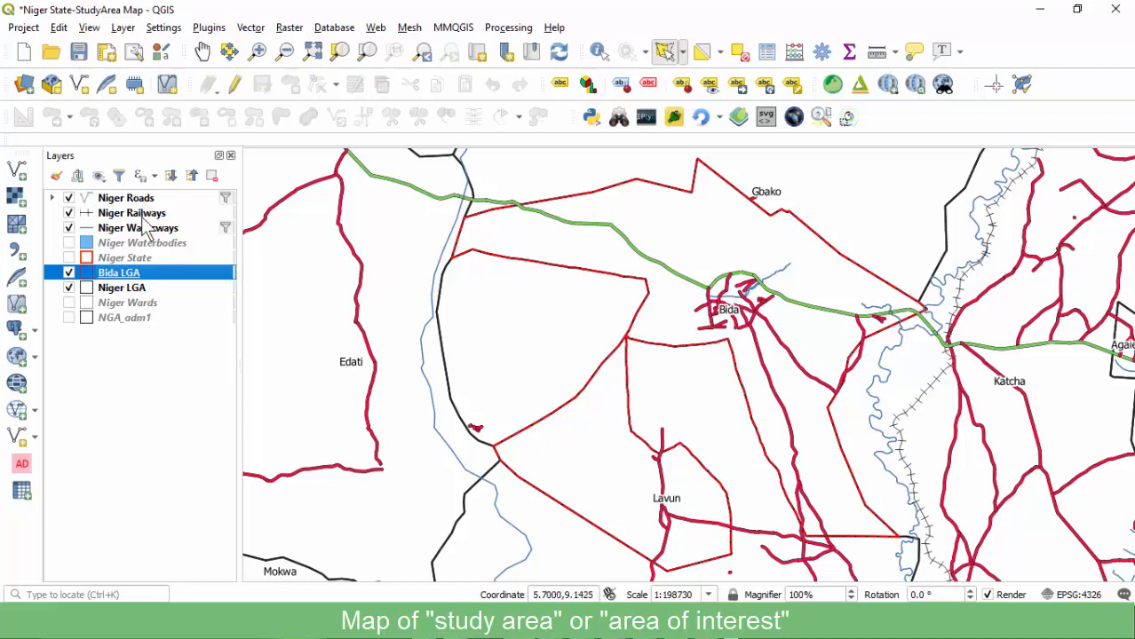
click(77, 53)
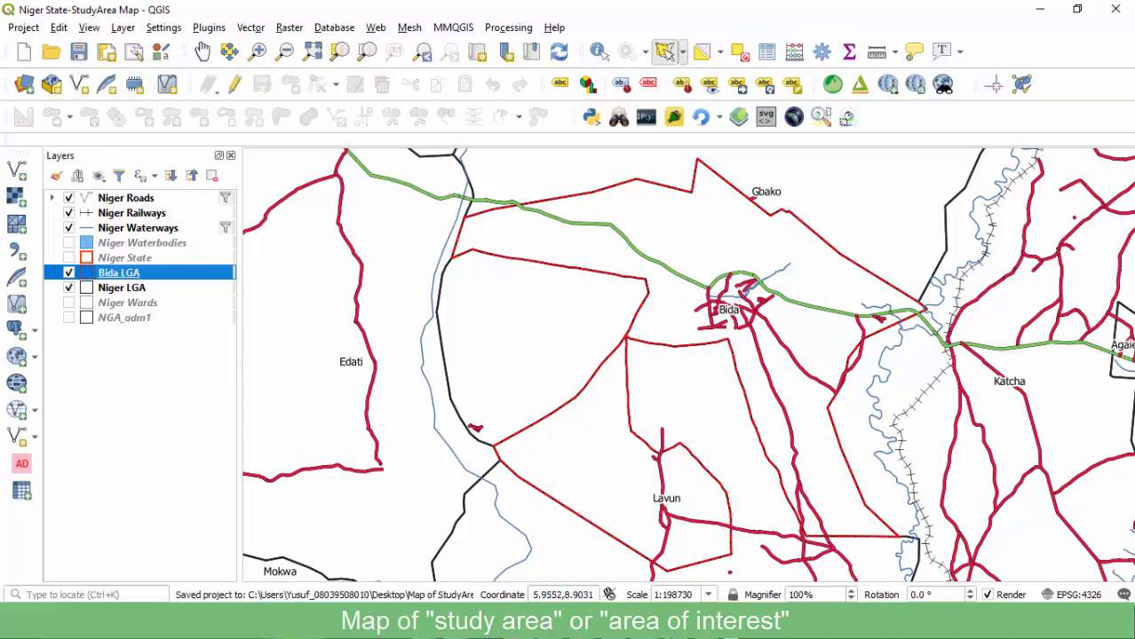
Add a third map frame, Map 3, across the right half of the map1 layout page.
click(723, 560)
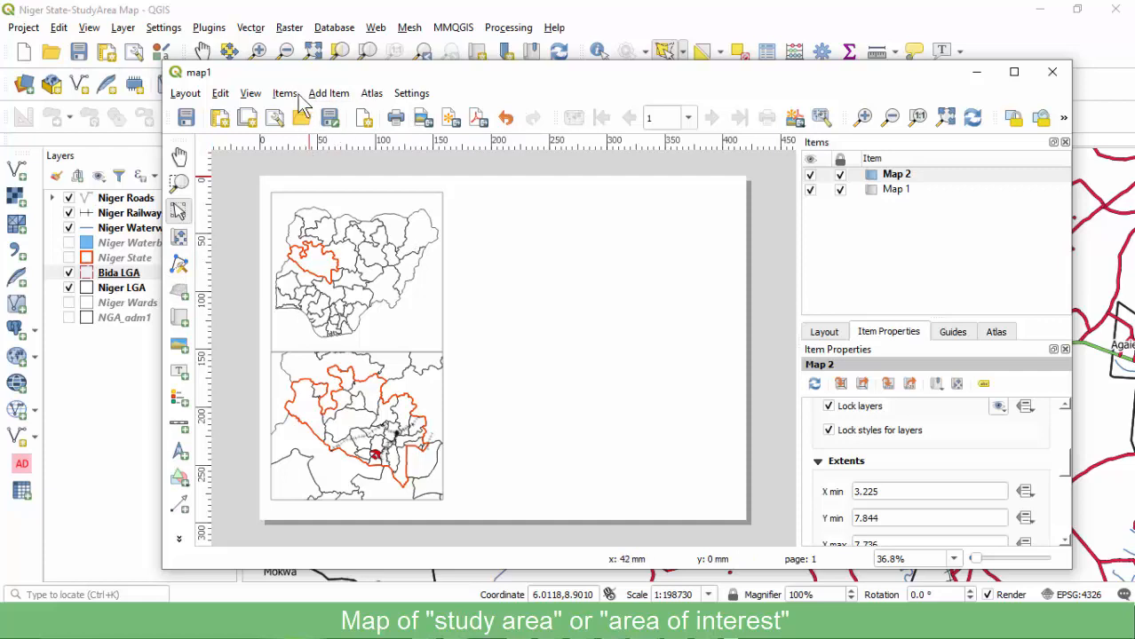
click(324, 94)
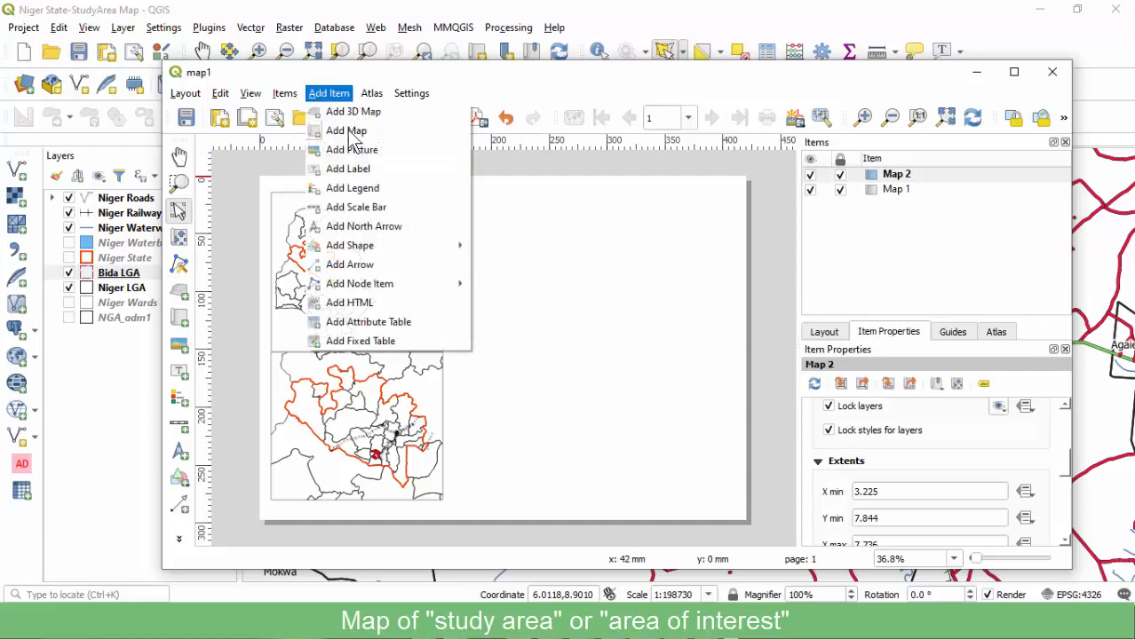
click(346, 130)
drag(447, 192, 740, 500)
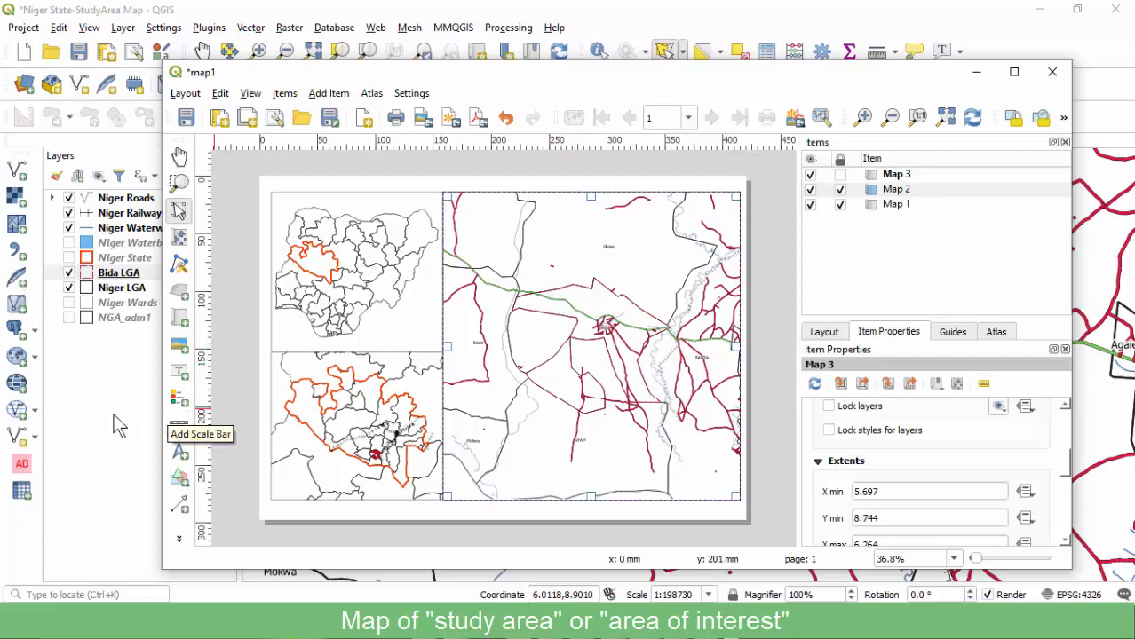
click(78, 370)
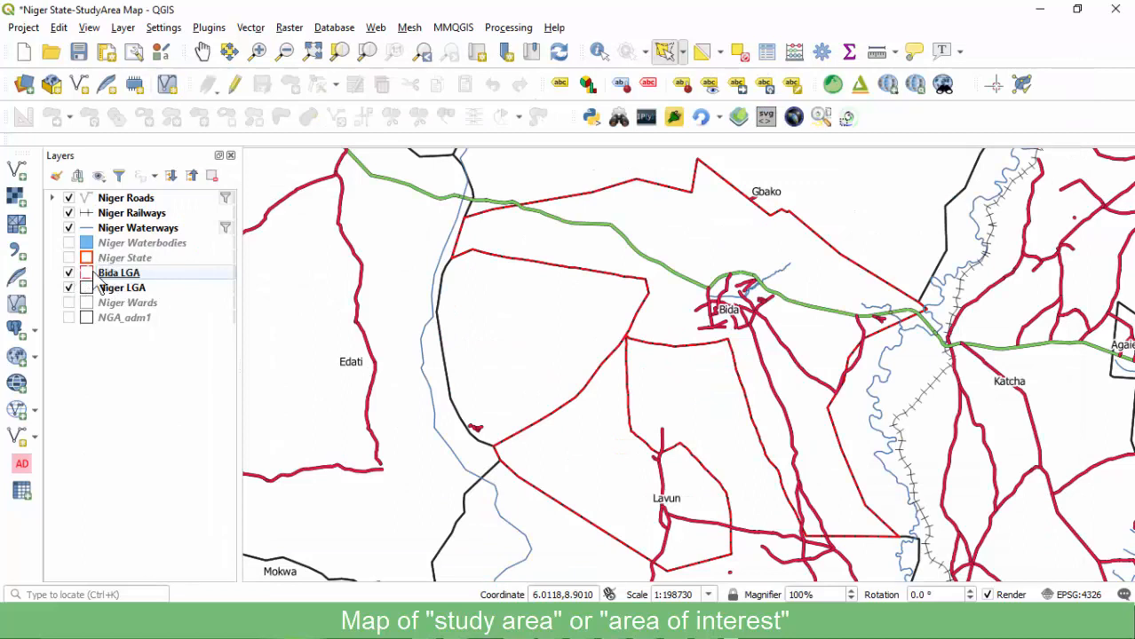
Turn off Niger Roads, with Niger LGA toggled off and back on.
click(110, 274)
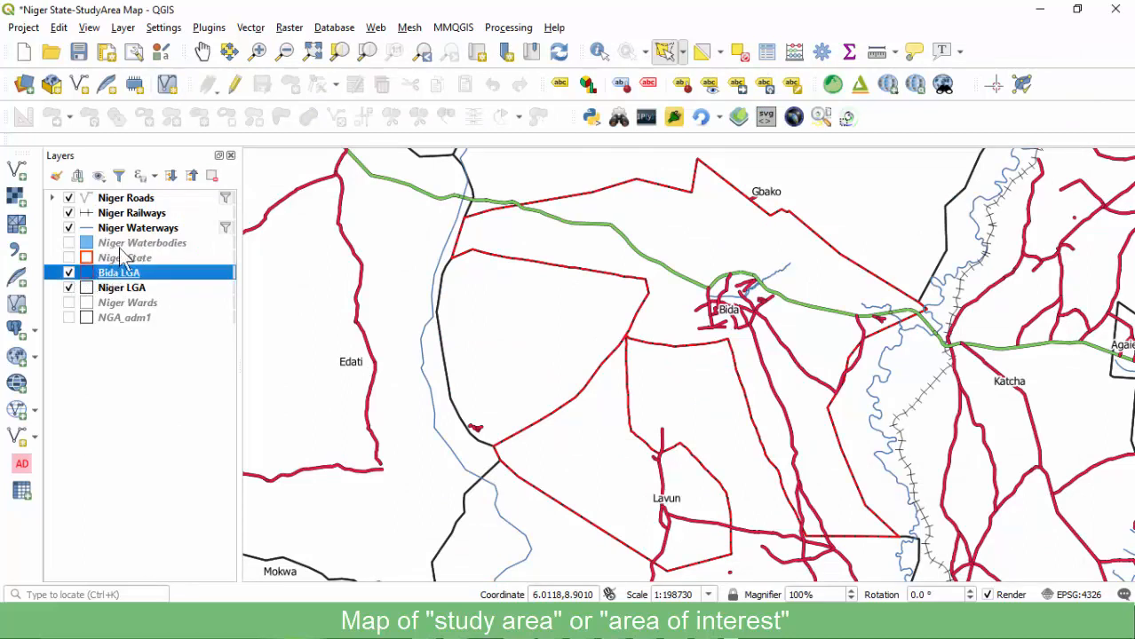
click(117, 288)
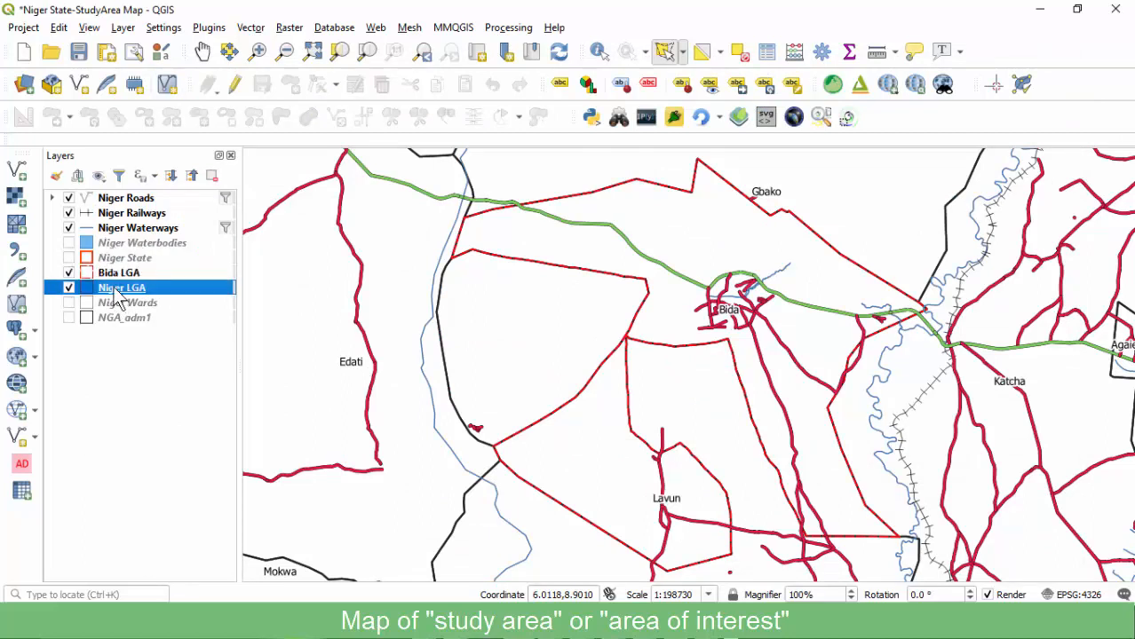
click(69, 288)
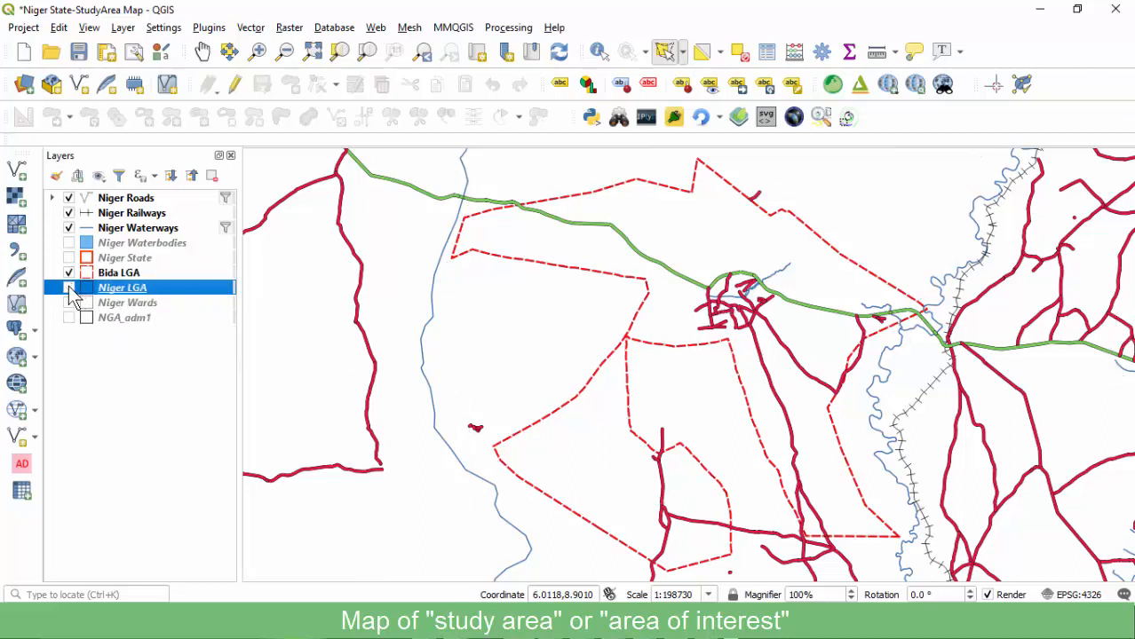
click(69, 198)
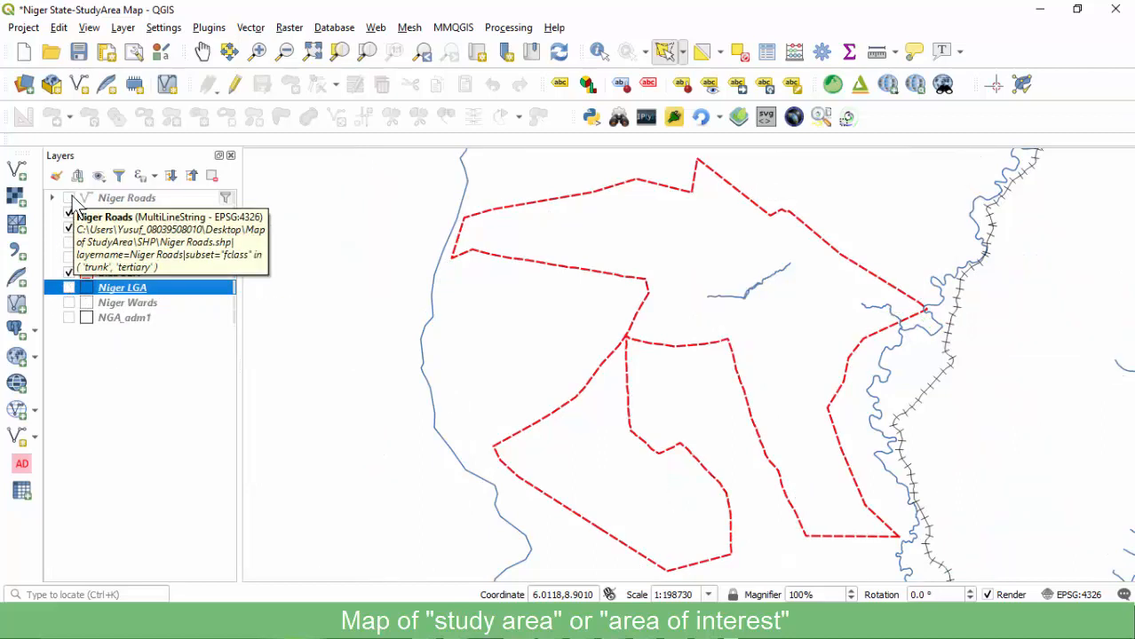
click(69, 288)
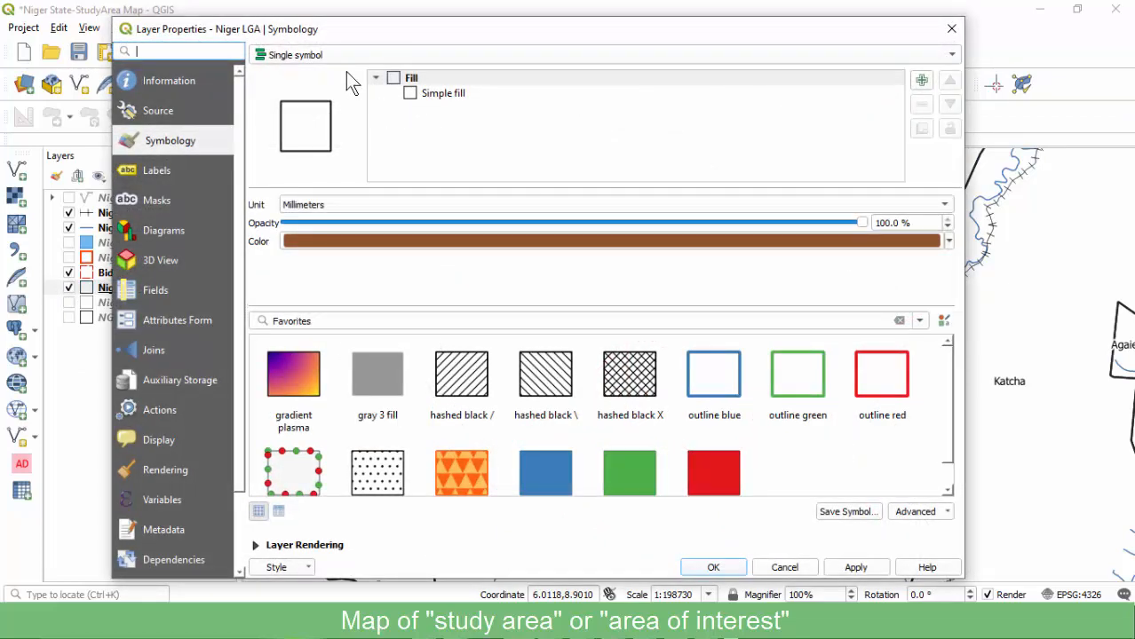
Enlarge the Niger LGA label text size from 10 to 20.
click(167, 167)
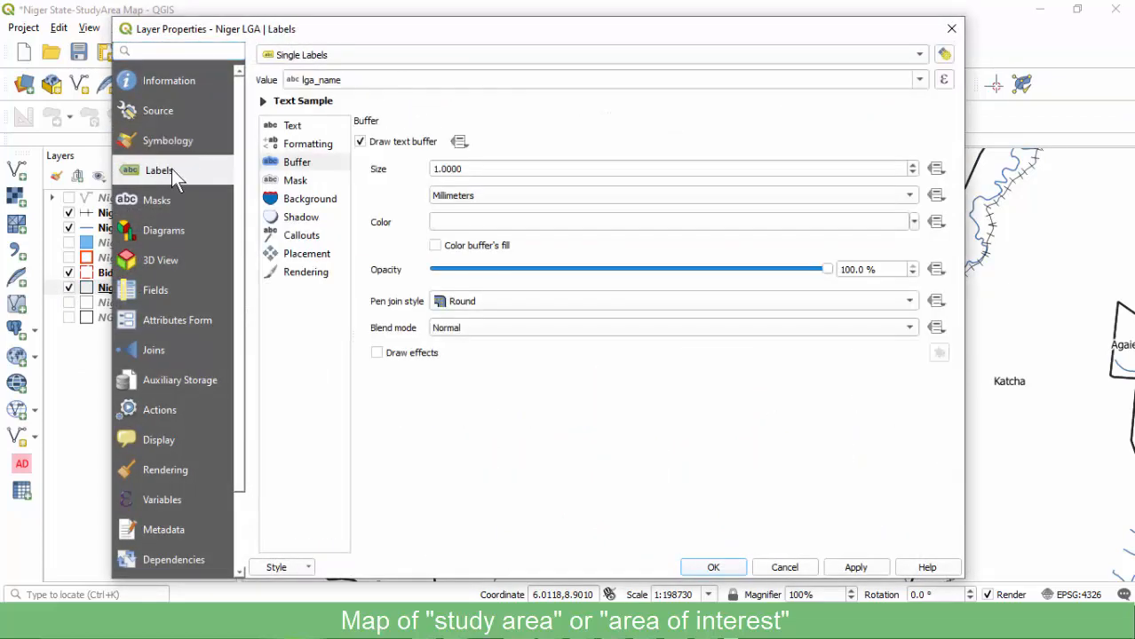
click(299, 128)
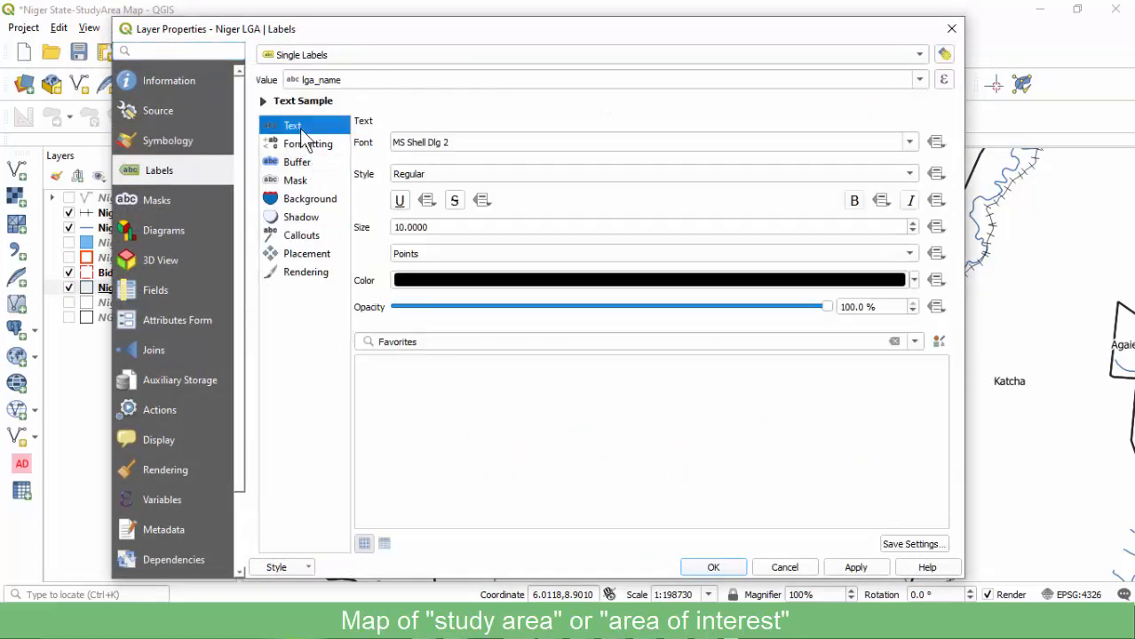
double_click(397, 227)
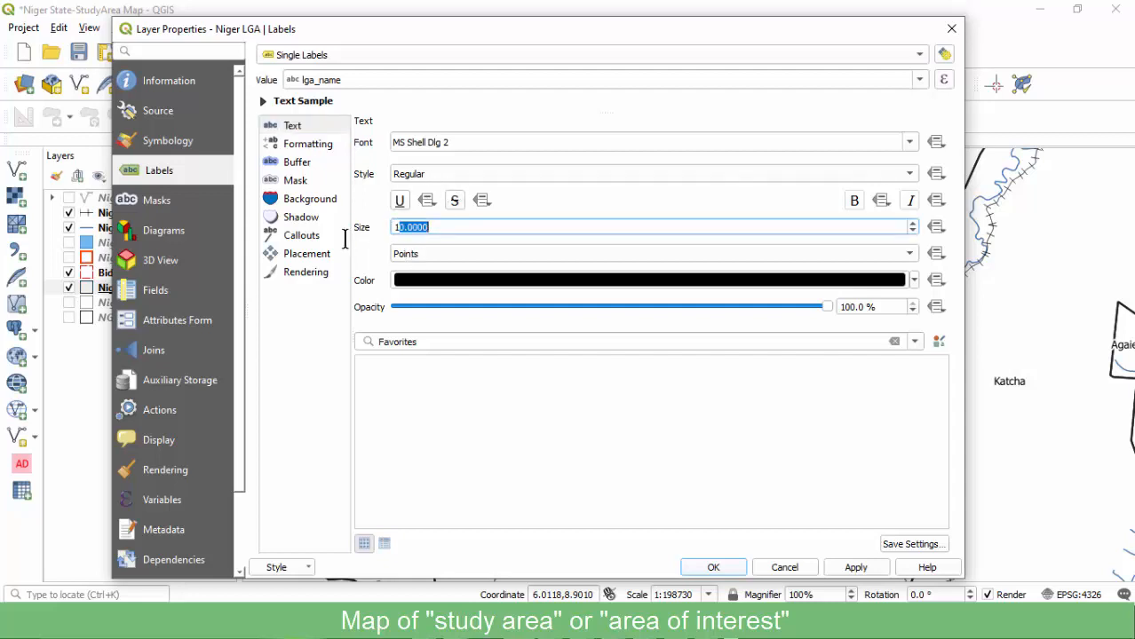
key(Left)
key(BackSpace)
text(2)
click(714, 567)
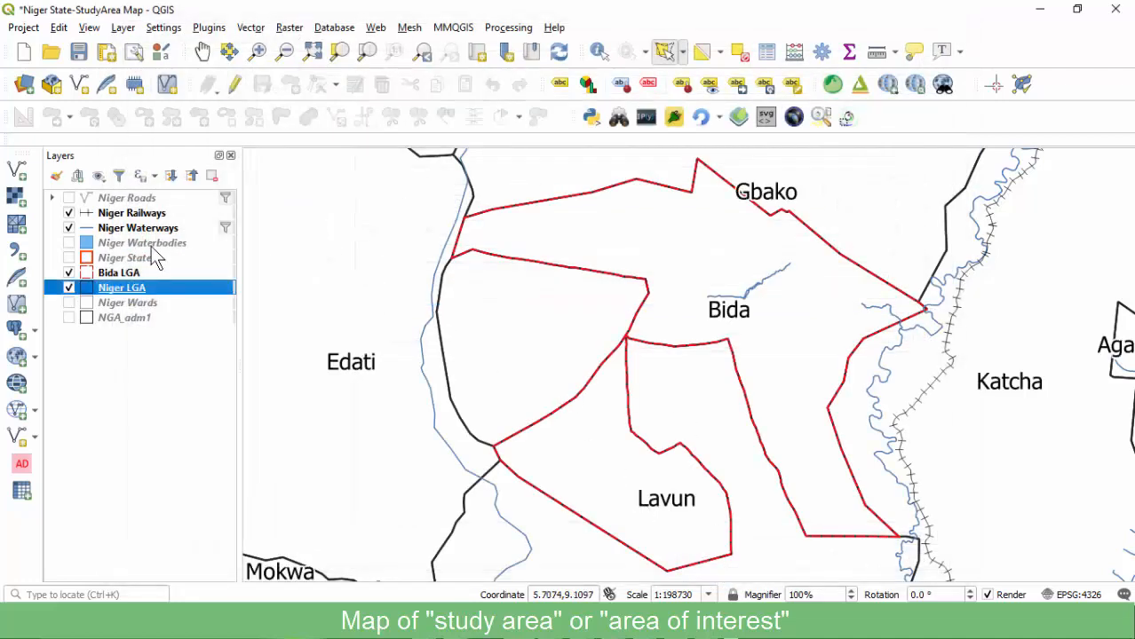
Refresh Map 3 in the map1 layout with the updated layers.
click(644, 621)
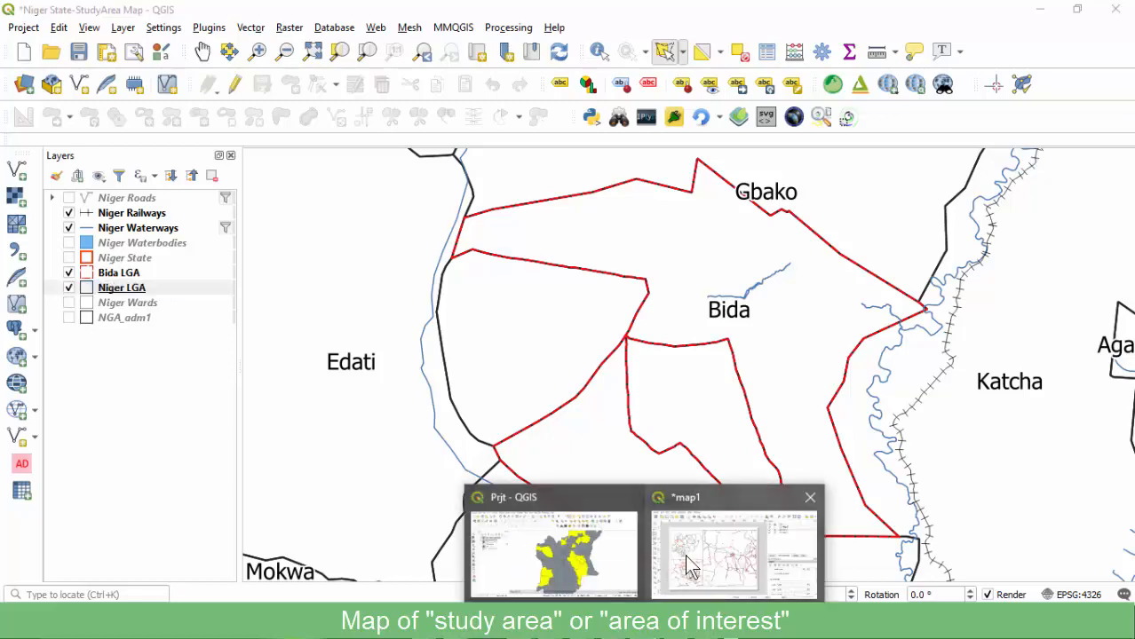
click(688, 568)
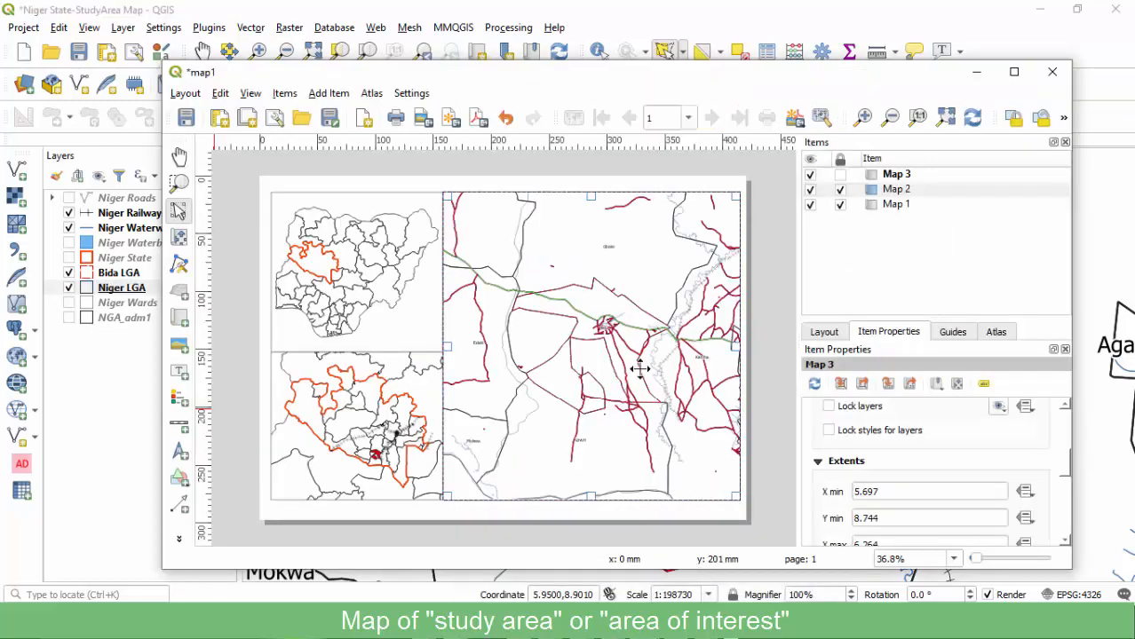
click(974, 120)
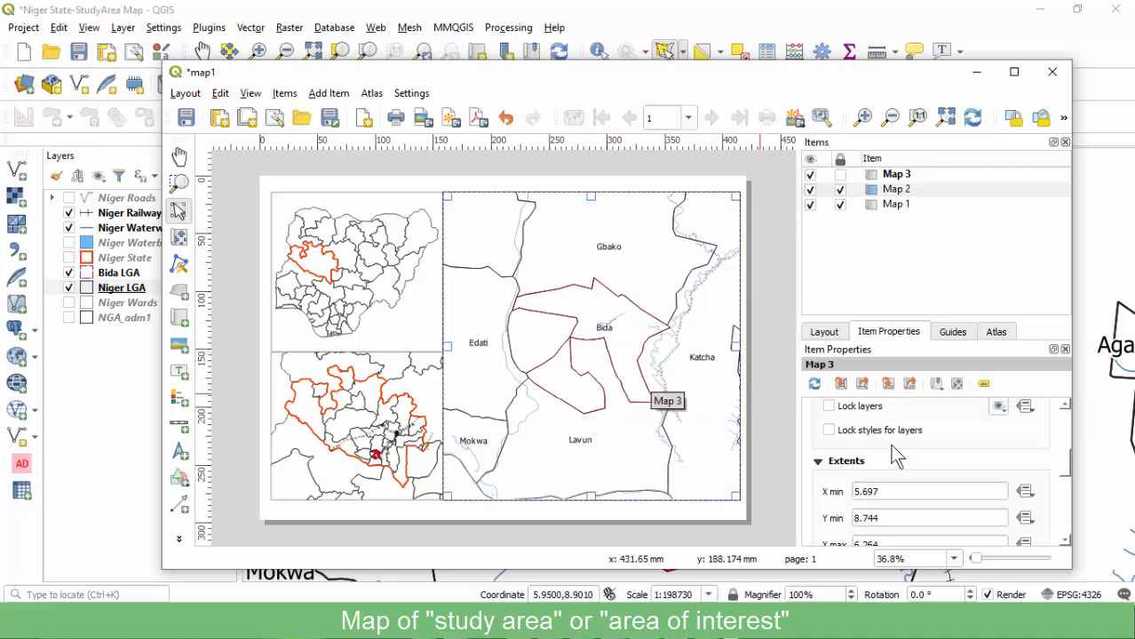
scroll(882, 458, down, 2)
scroll(855, 456, up, 4)
scroll(857, 459, up, 1)
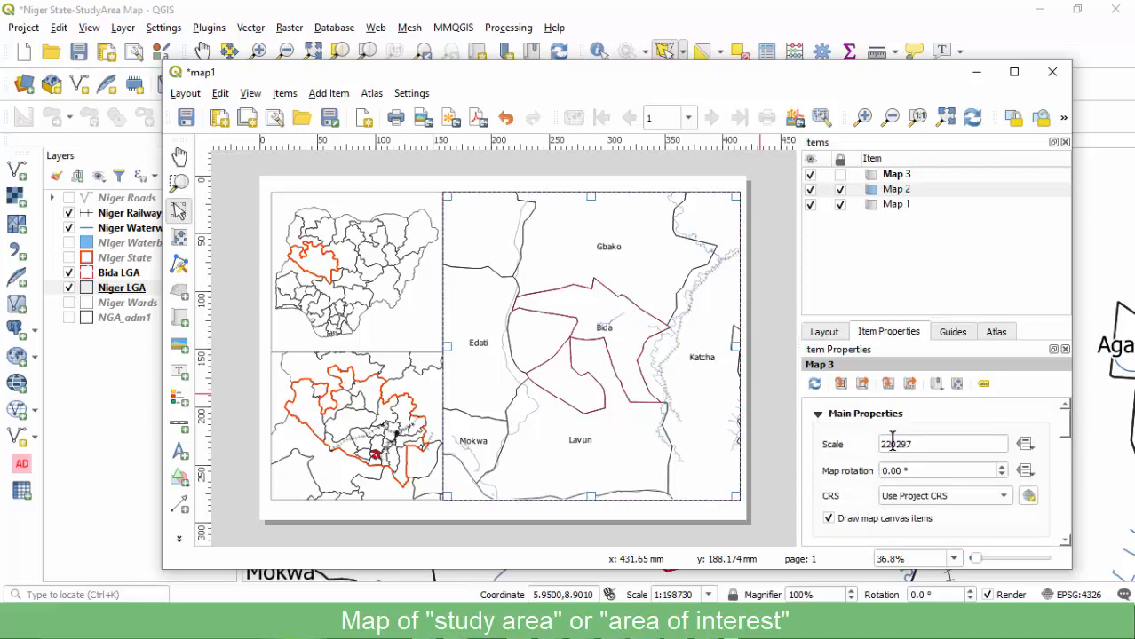
Set Map 3's scale to 150000 and save the project.
drag(898, 444, 918, 449)
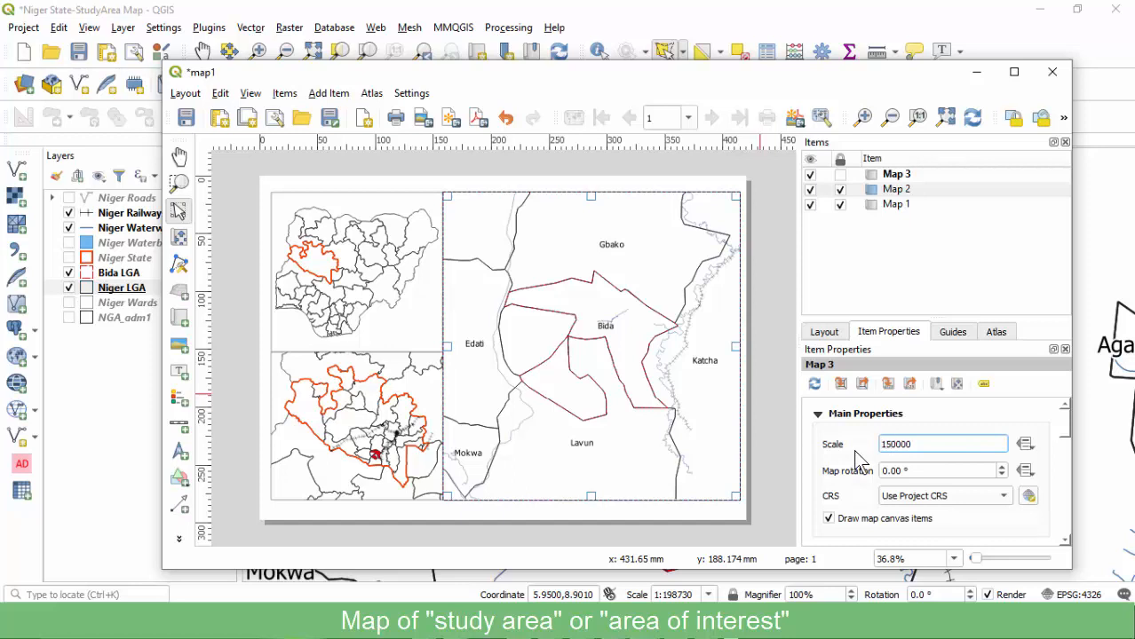
key(Return)
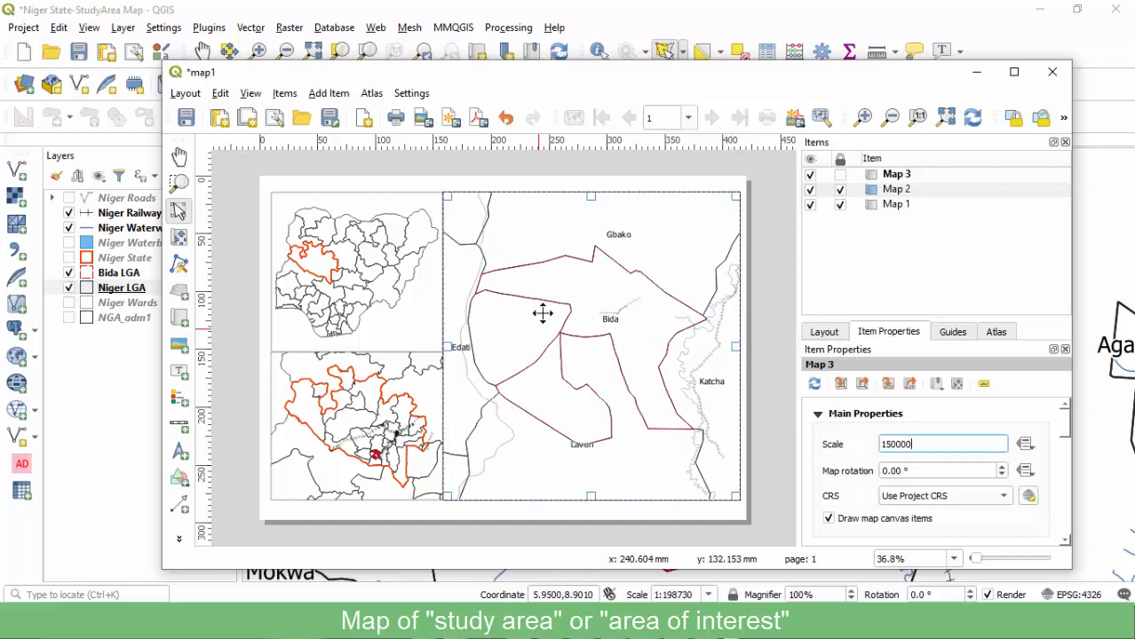
click(186, 117)
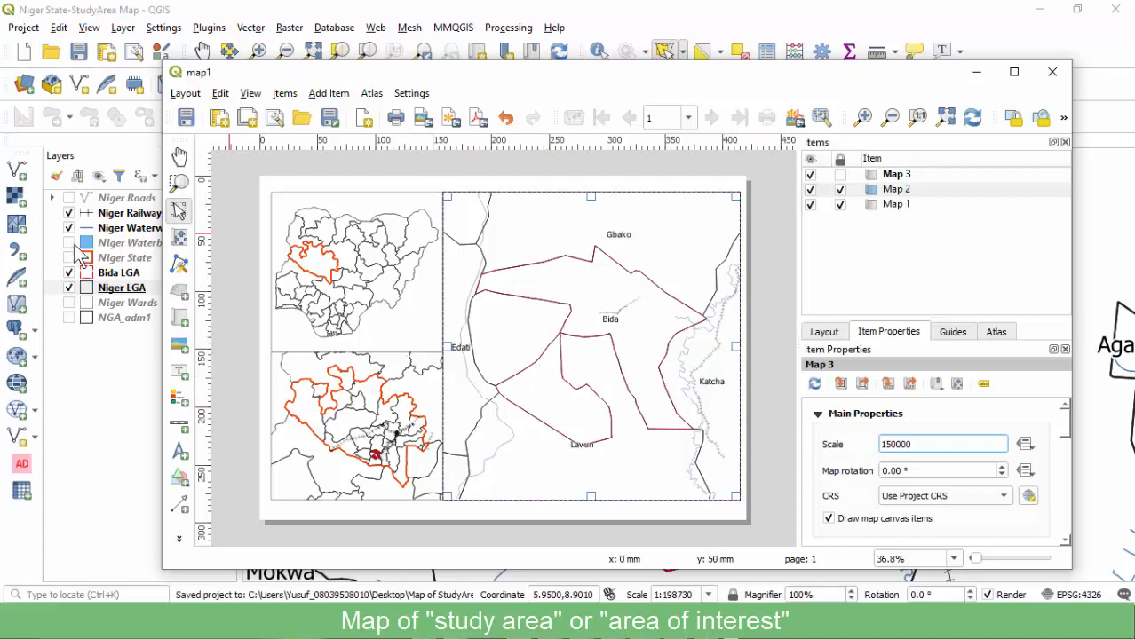
click(69, 213)
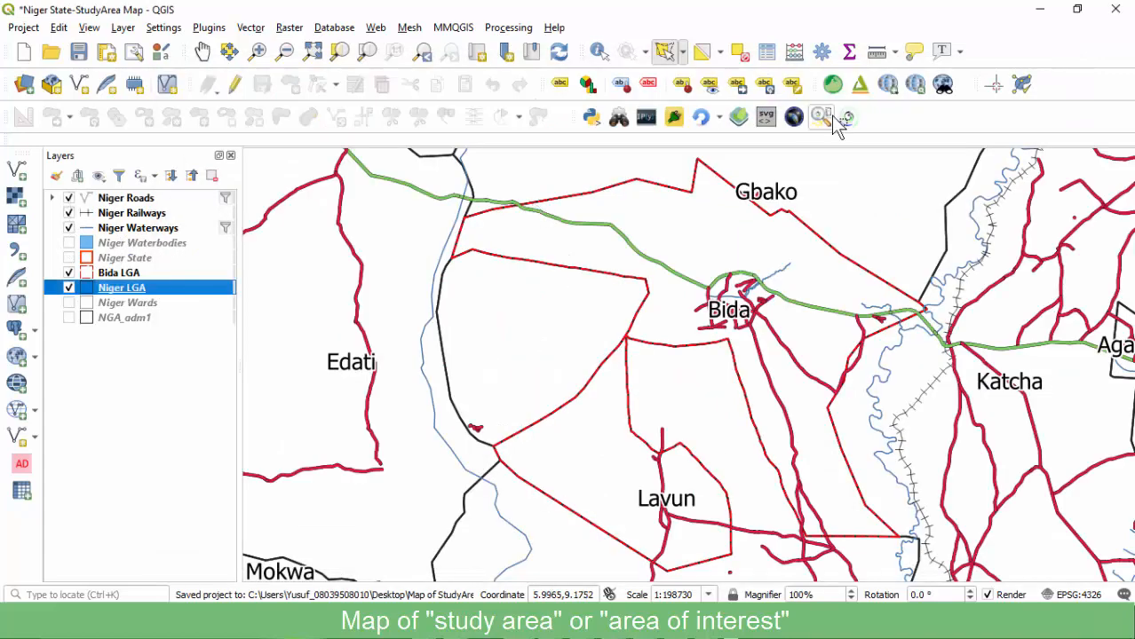
Refresh the layout's study-area map with the current layers.
mouse_move(645, 626)
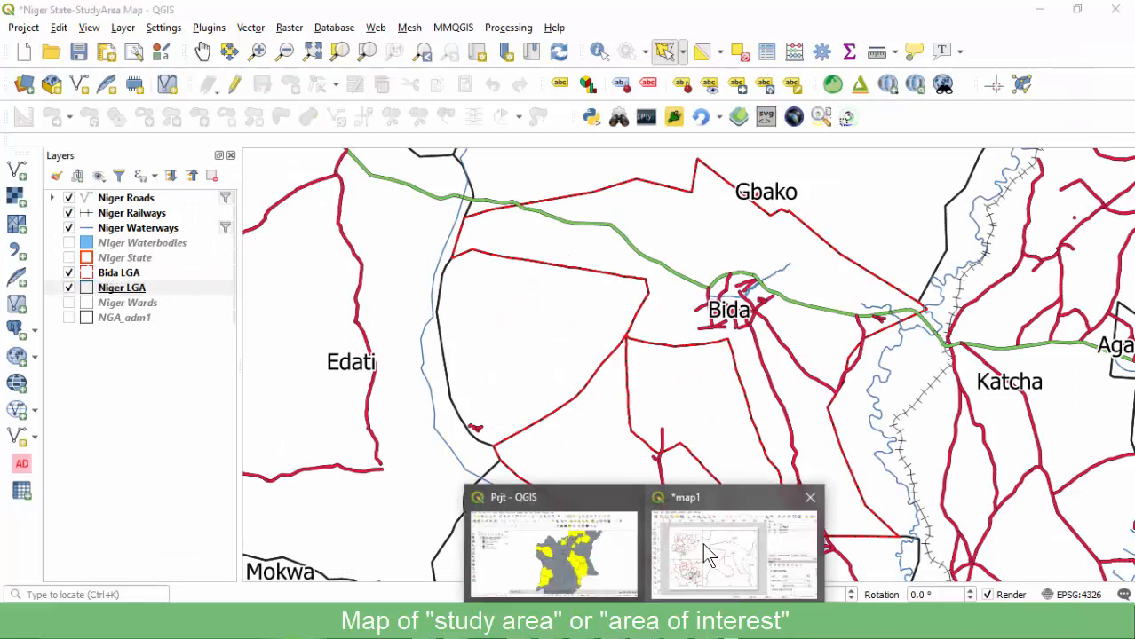
click(732, 555)
click(978, 118)
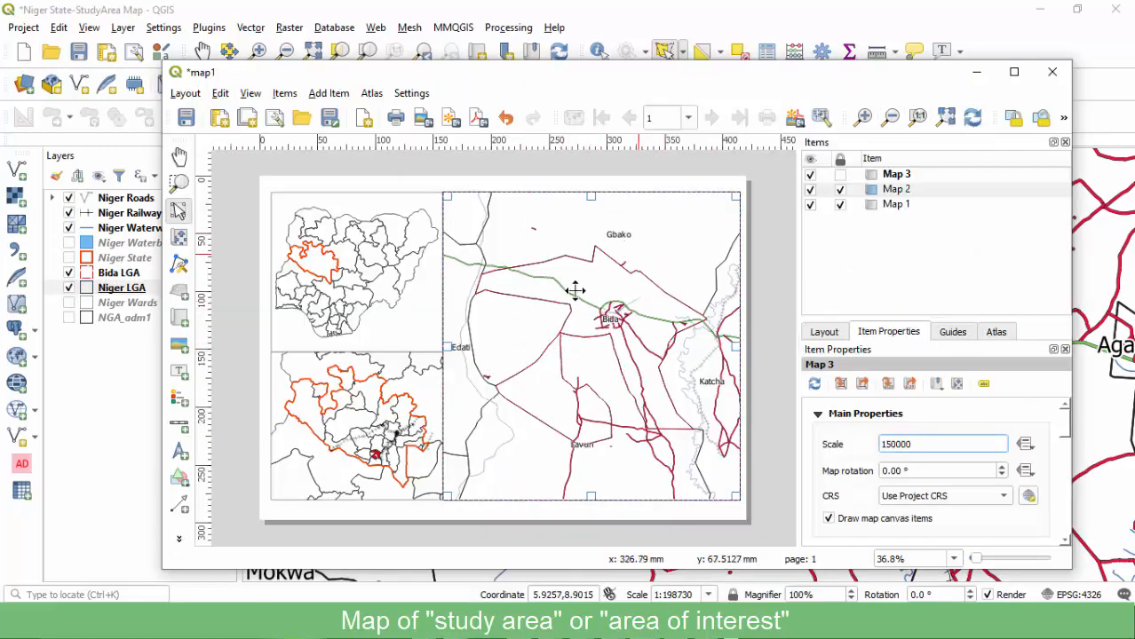
click(71, 206)
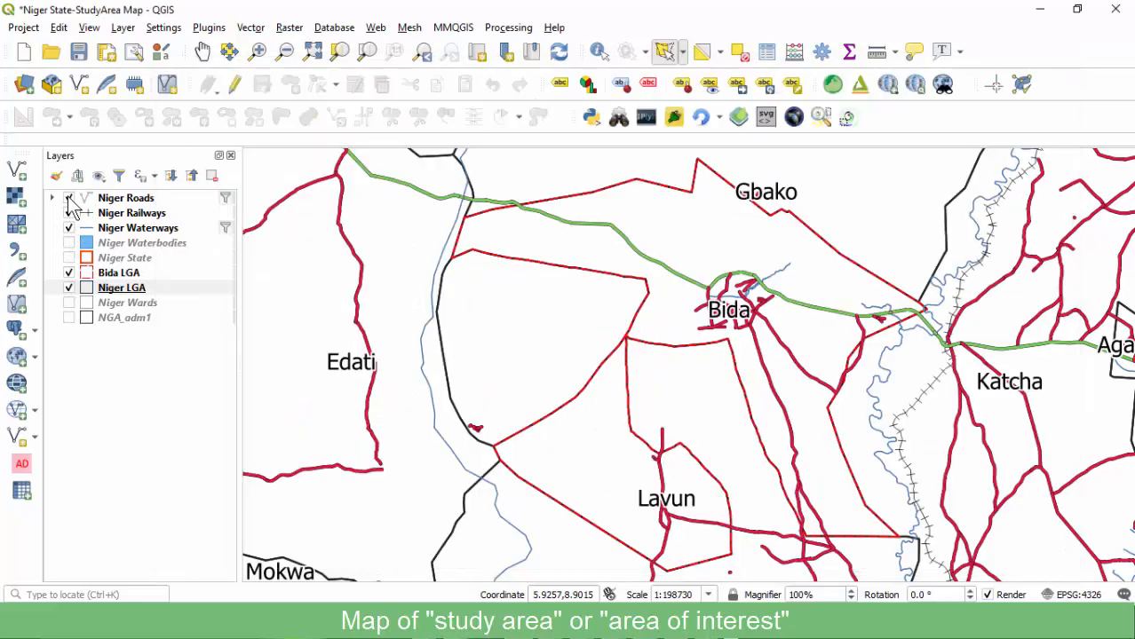
Switch the Niger Roads symbology to a single symbol.
click(133, 201)
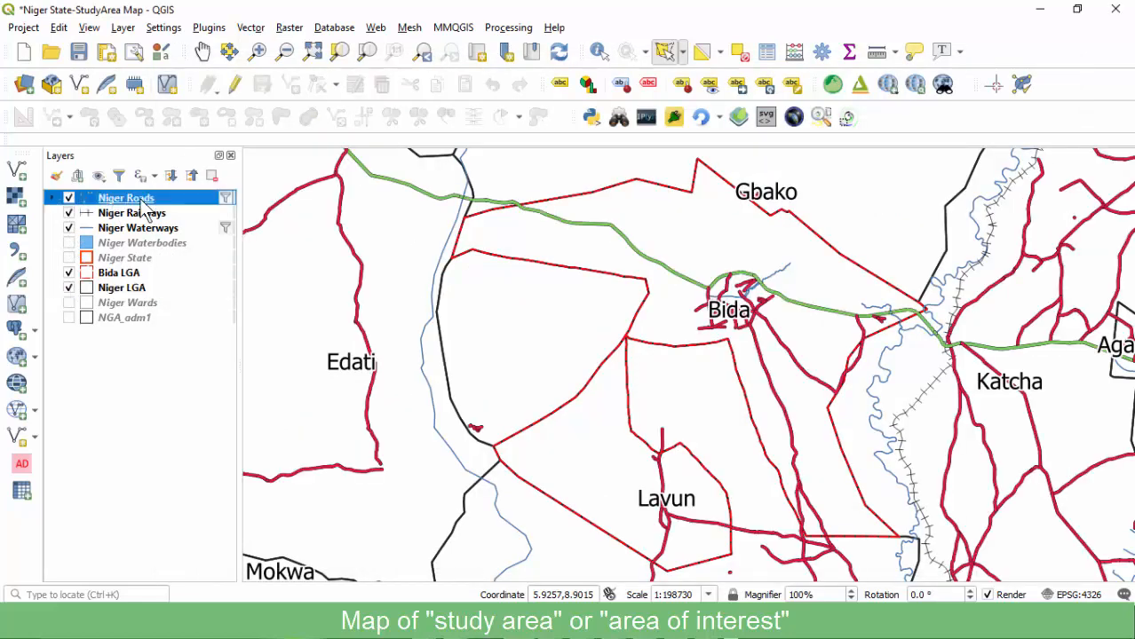
double_click(133, 200)
click(169, 141)
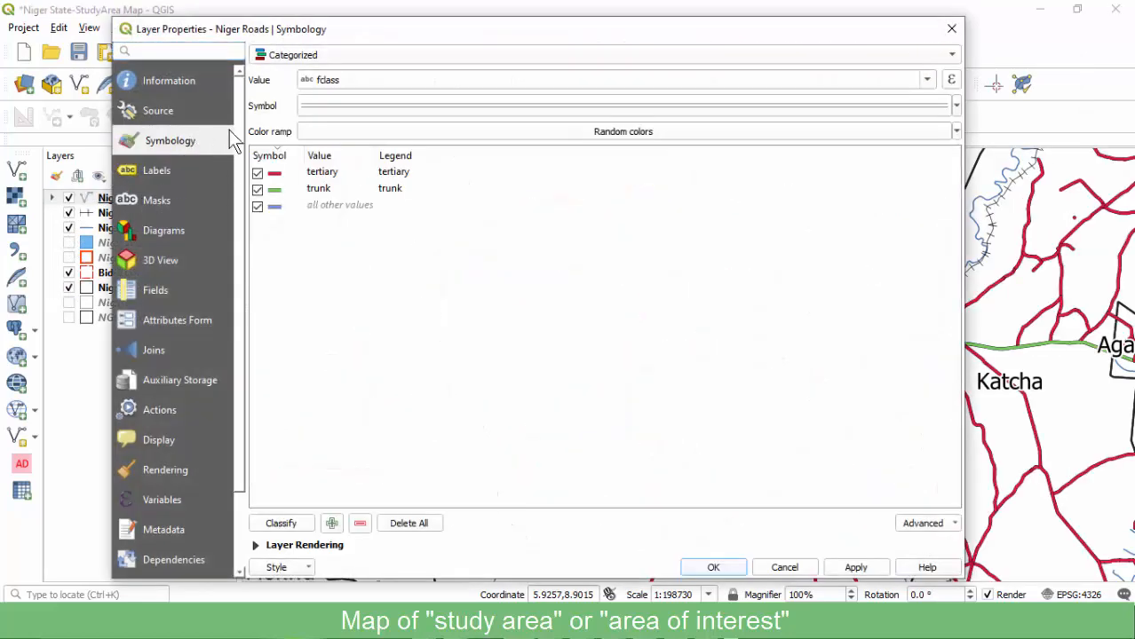
click(322, 58)
click(327, 34)
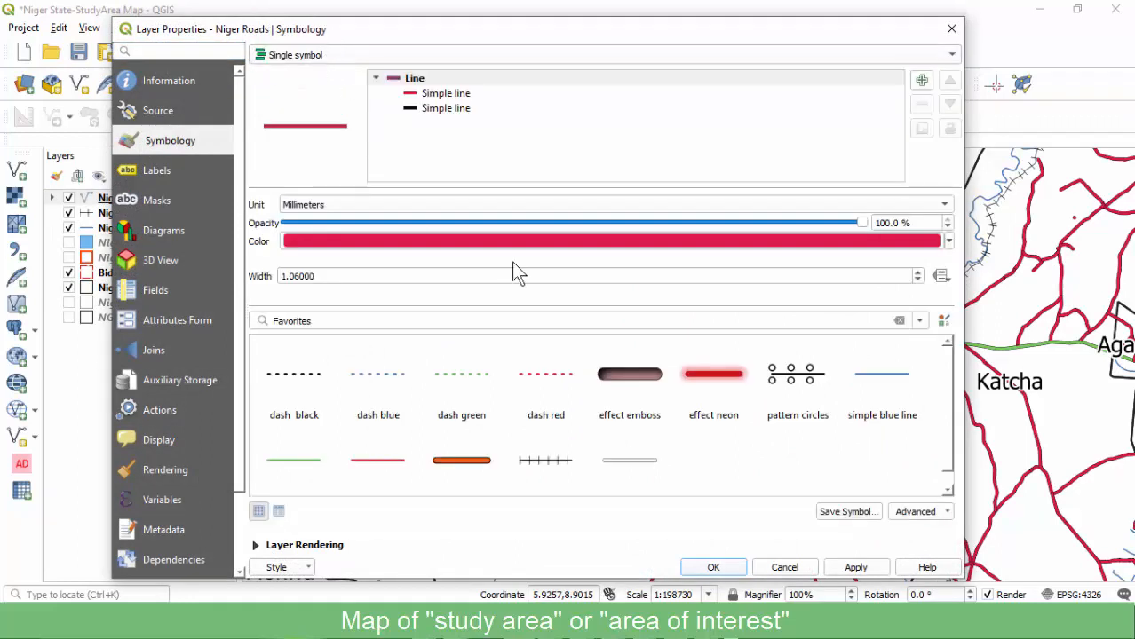
click(850, 570)
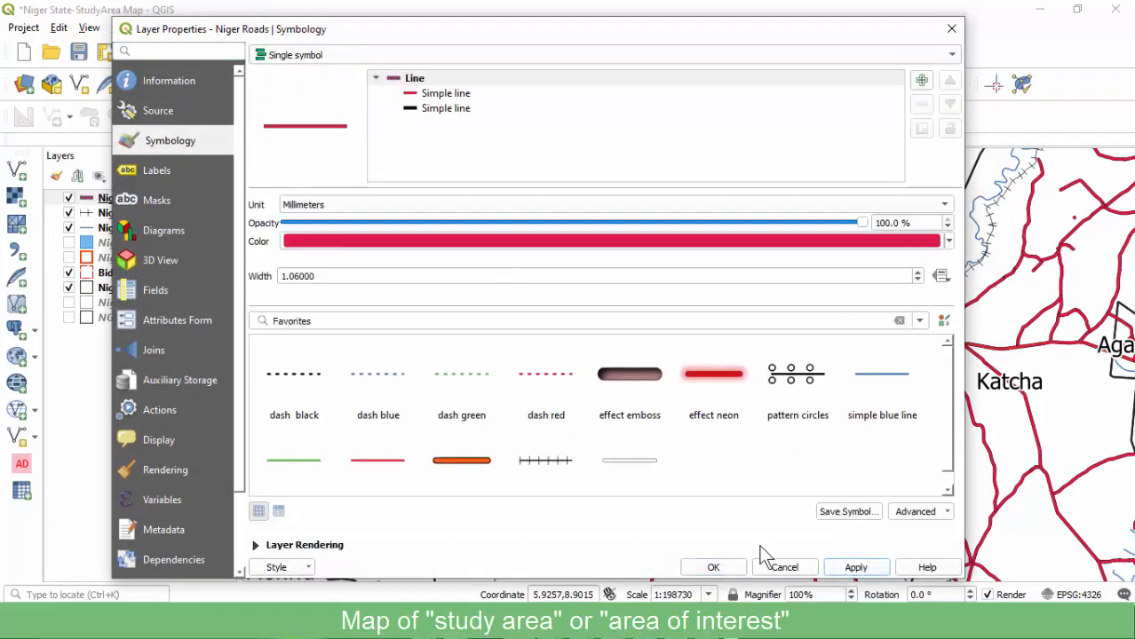
click(710, 565)
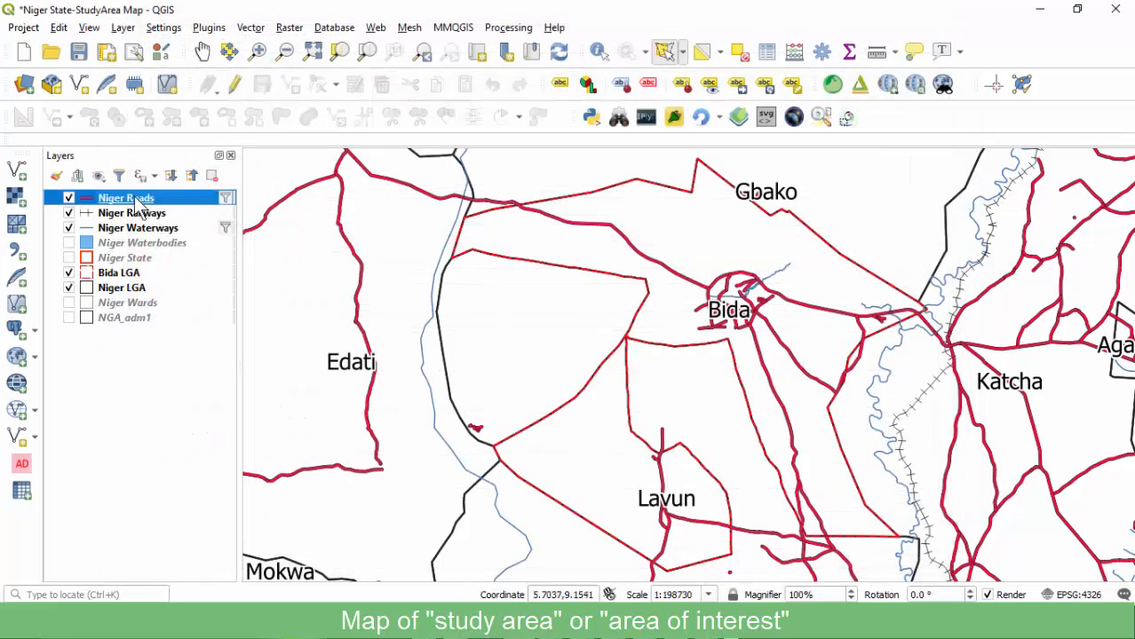
Style Niger Roads with the 'topo road' favourite line symbol.
click(316, 60)
click(314, 38)
click(303, 54)
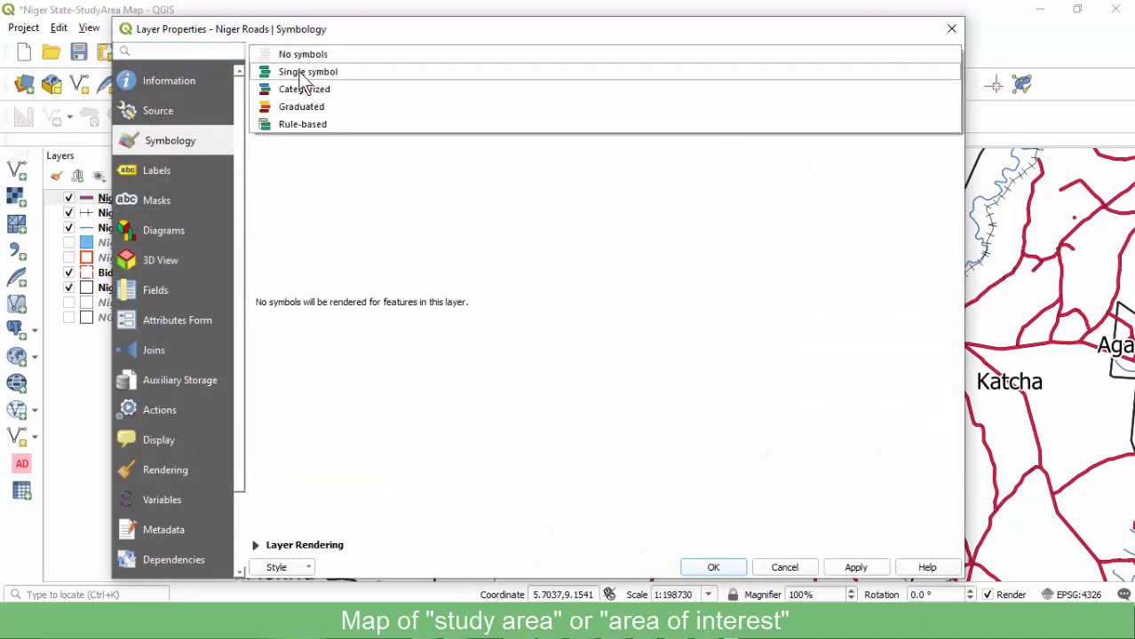
click(306, 72)
click(449, 98)
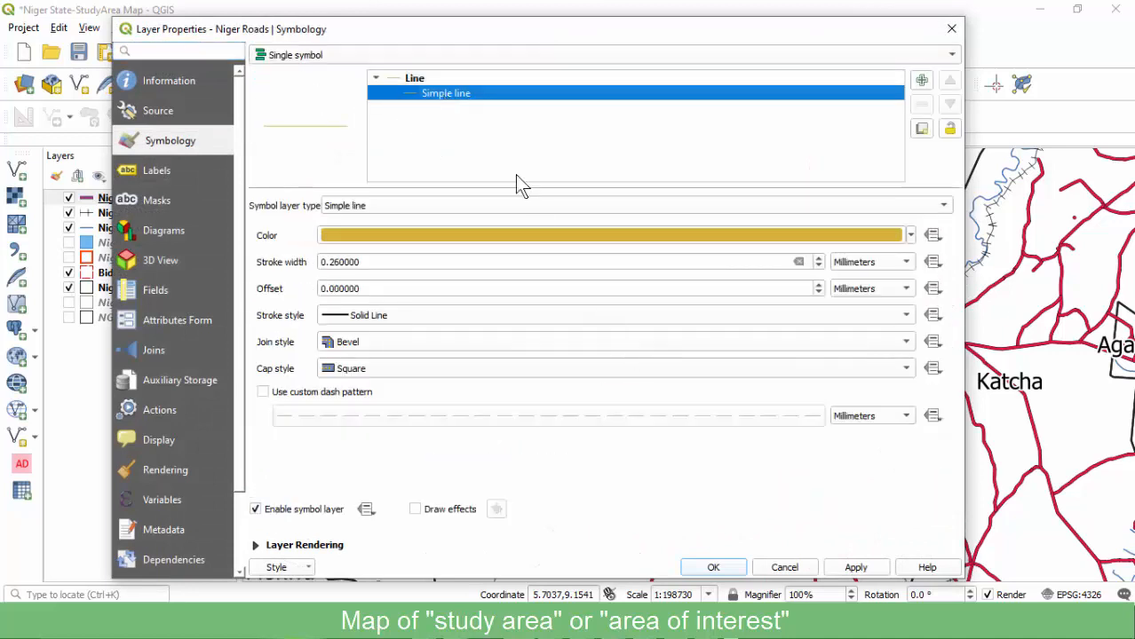
click(435, 79)
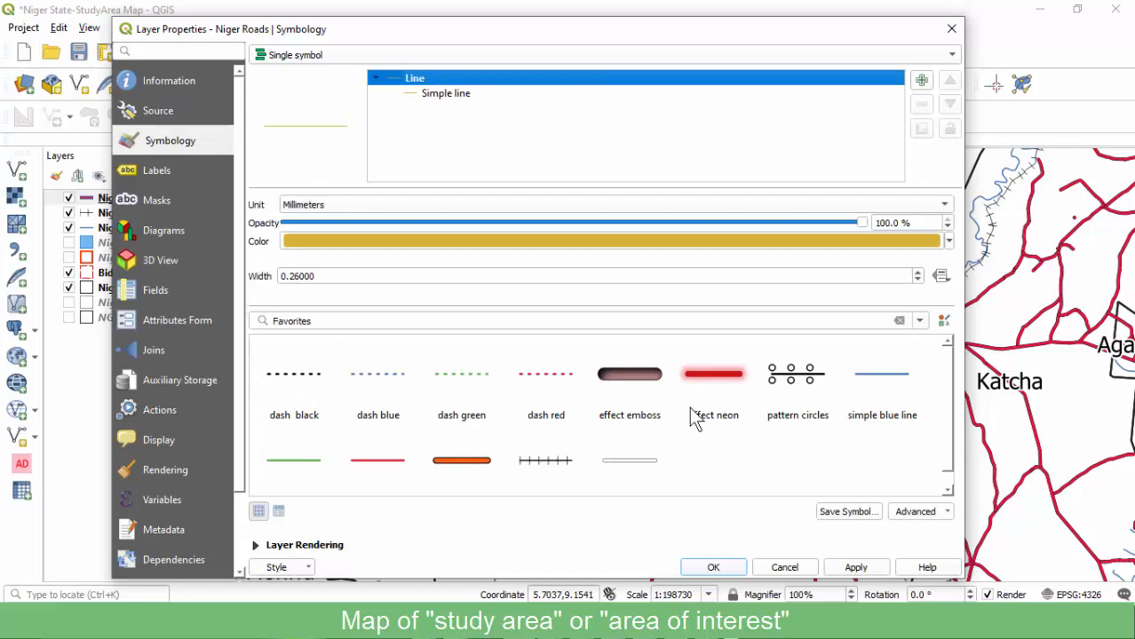
click(633, 462)
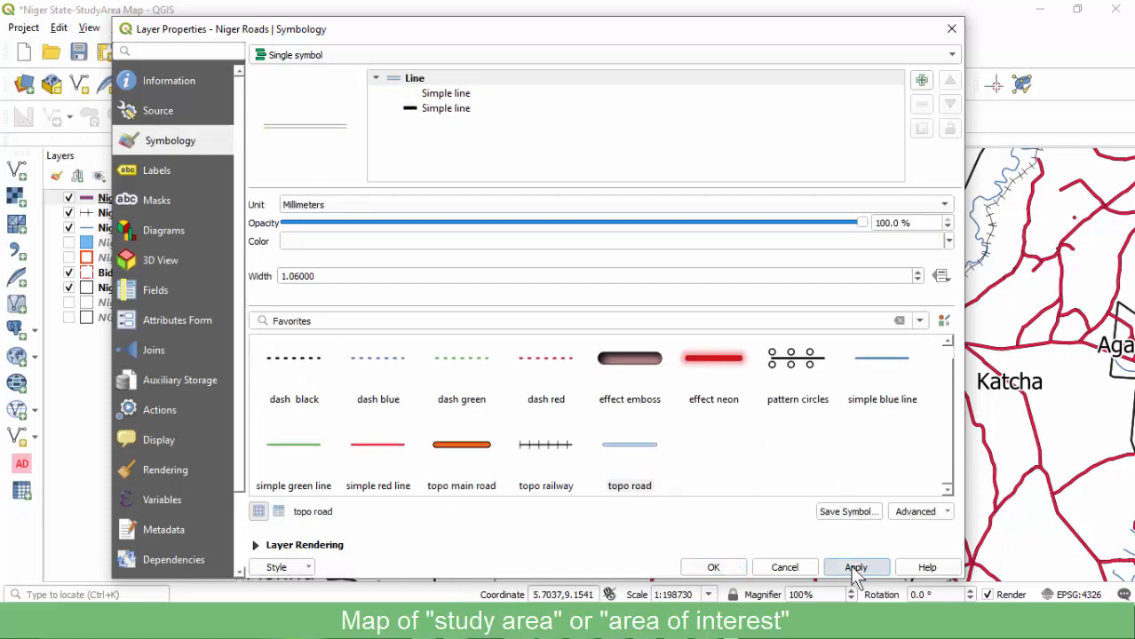
click(855, 569)
click(714, 566)
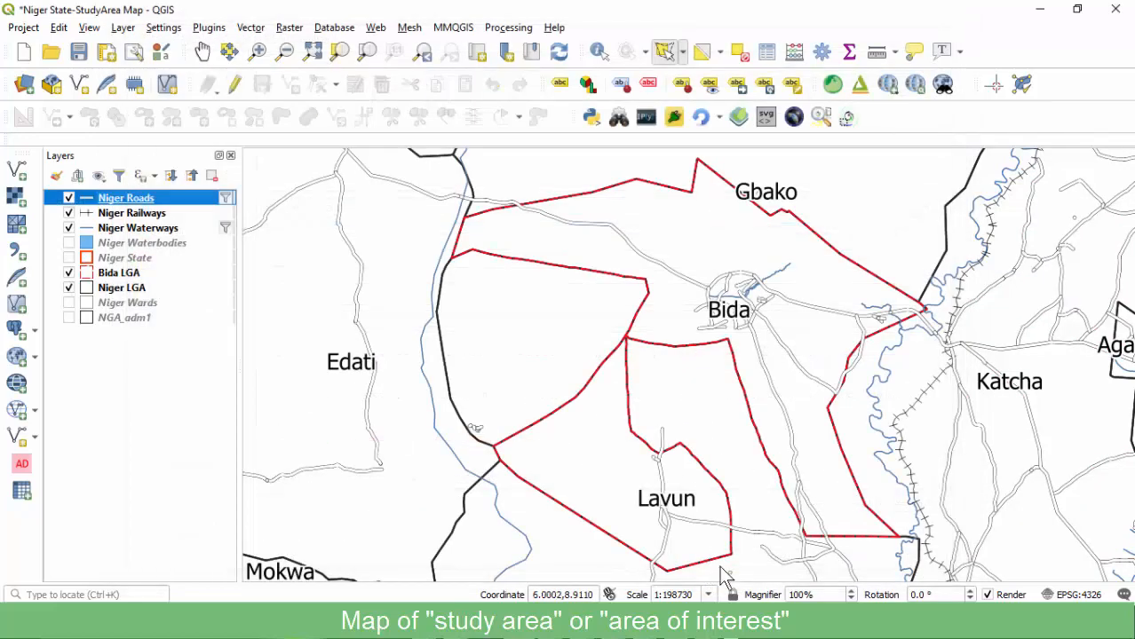
Refresh the study-area map so it shows the grey topo roads.
mouse_move(646, 623)
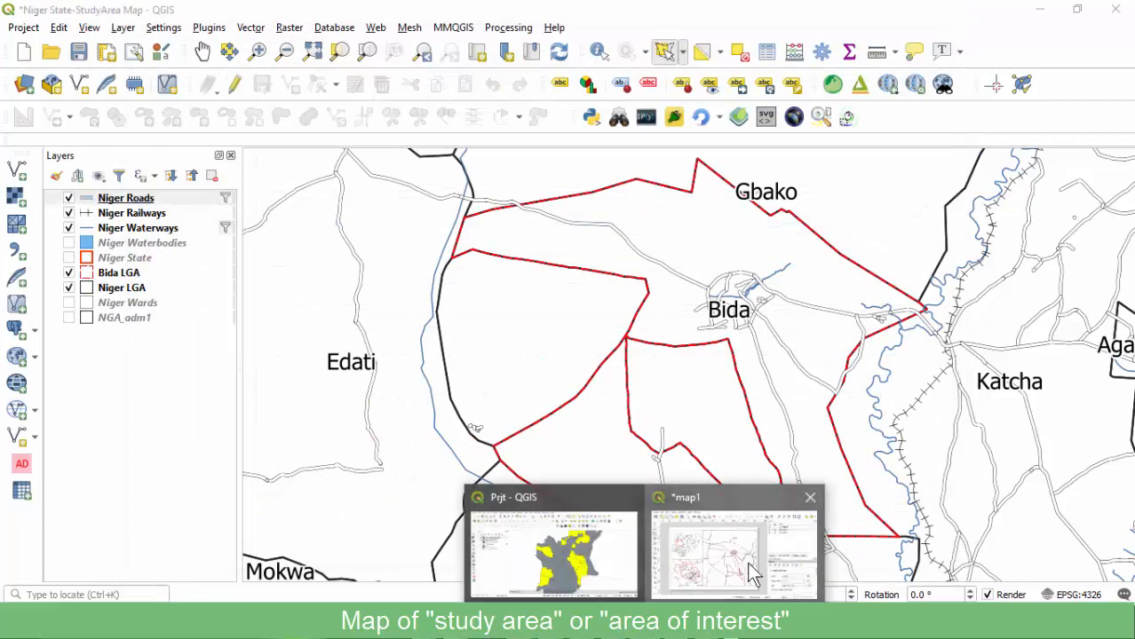
click(744, 561)
click(973, 120)
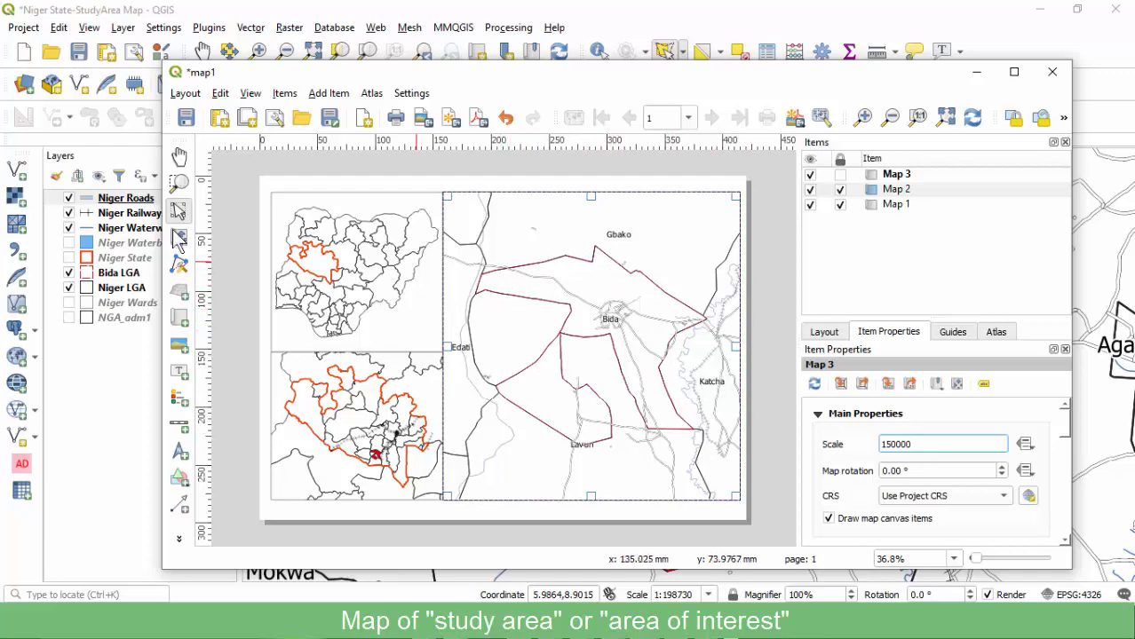
click(111, 282)
click(117, 275)
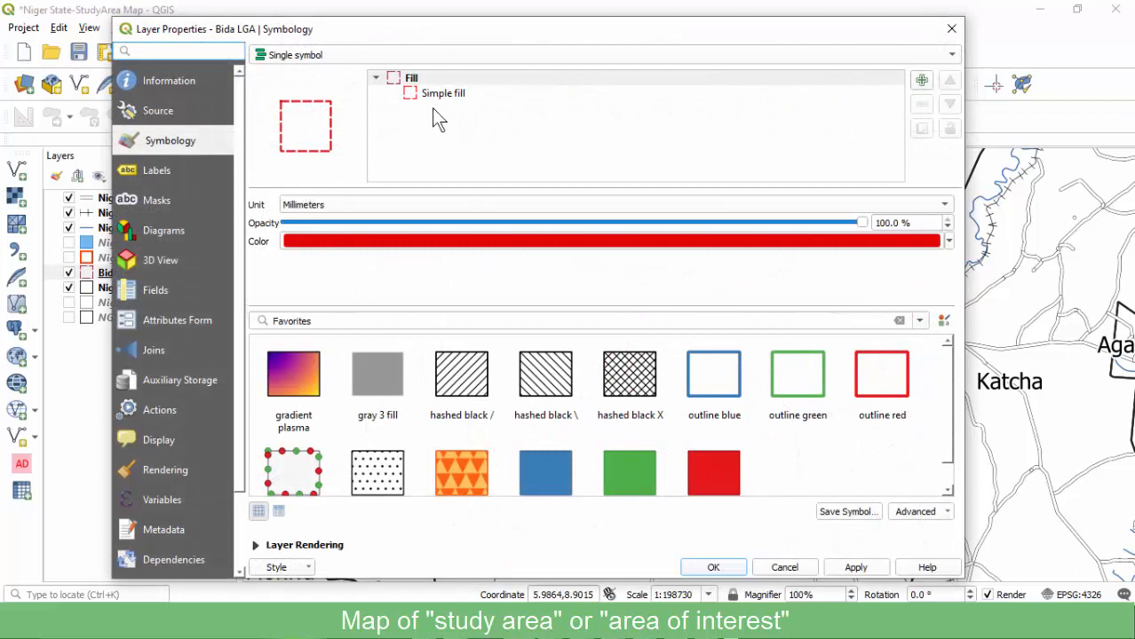
Set the Bida LGA outline stroke width to 1.6 mm.
click(435, 96)
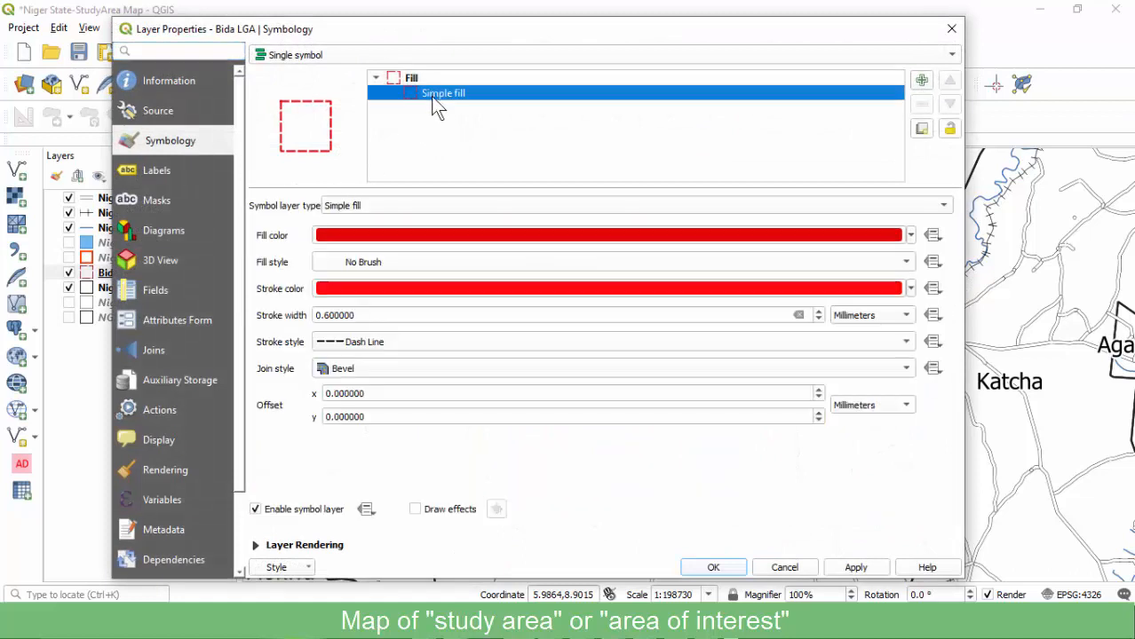
click(318, 315)
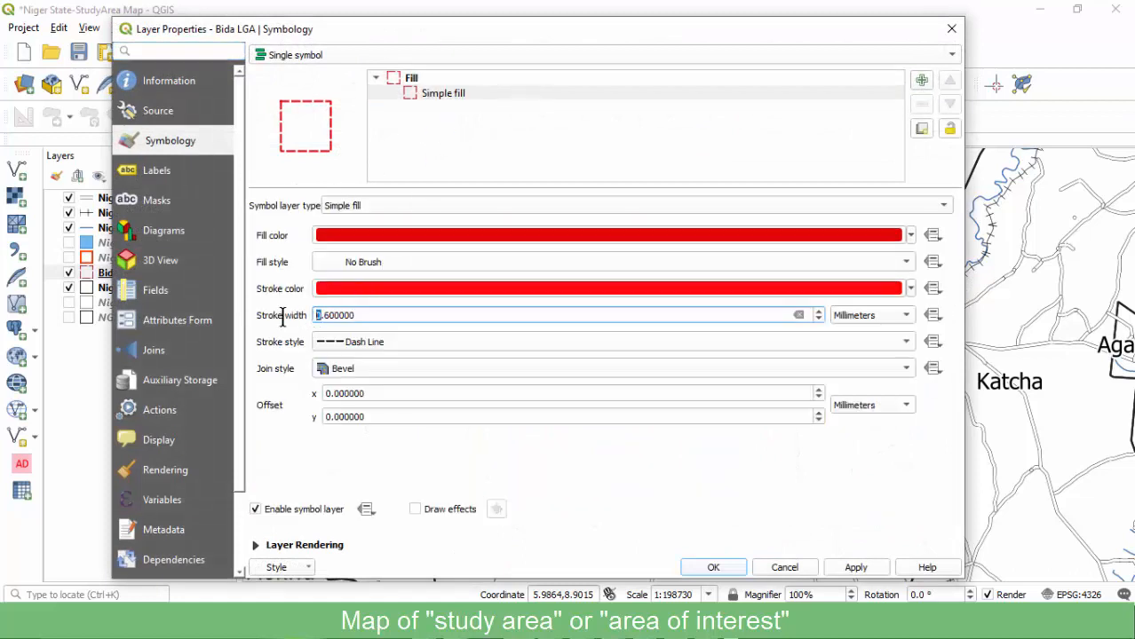
text(1)
click(848, 570)
click(706, 567)
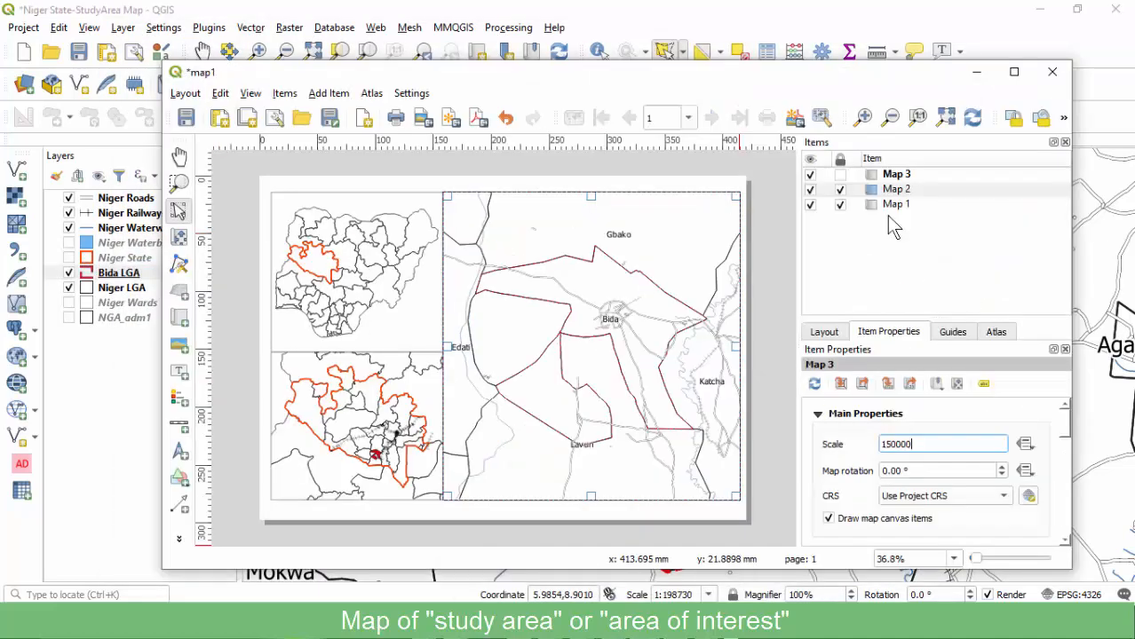
Refresh the layout's study-area map and save the project.
click(733, 544)
click(971, 120)
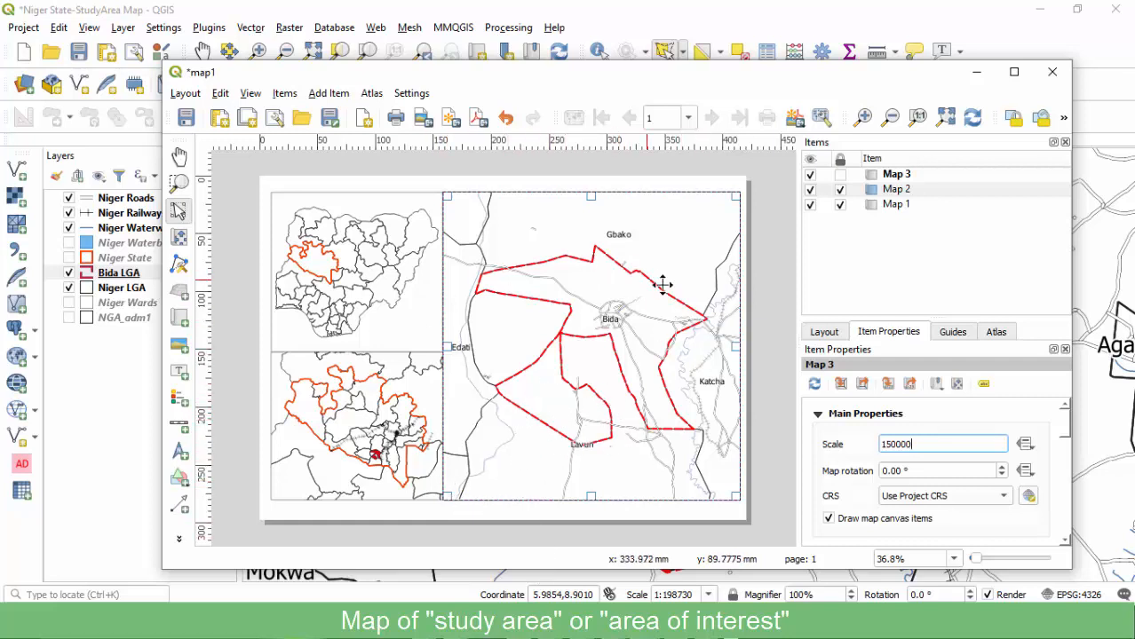
click(187, 121)
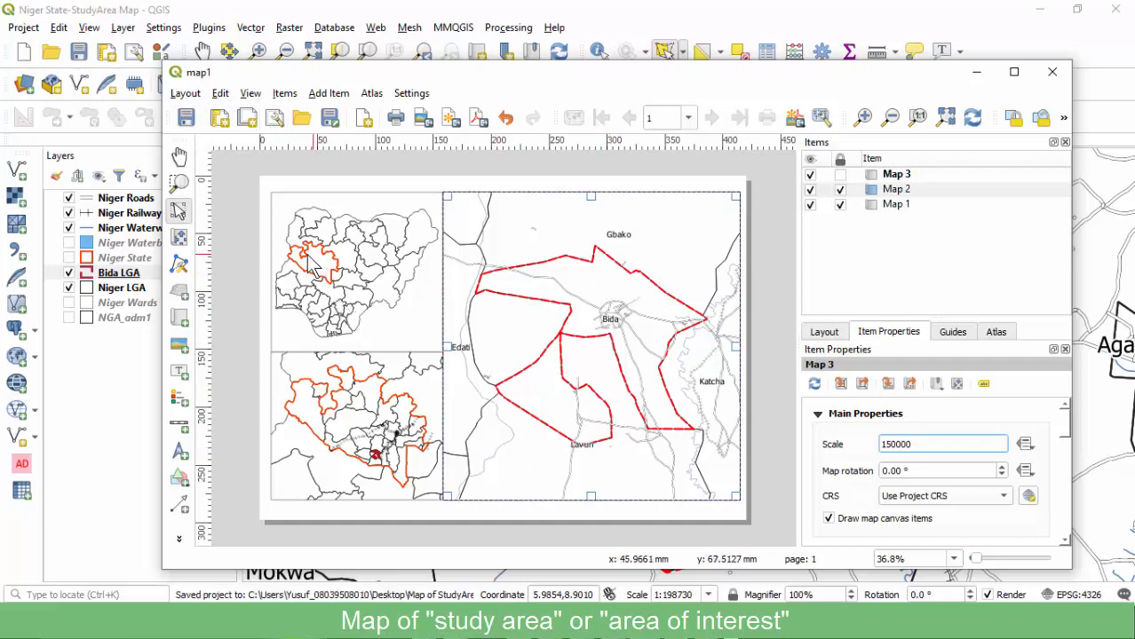
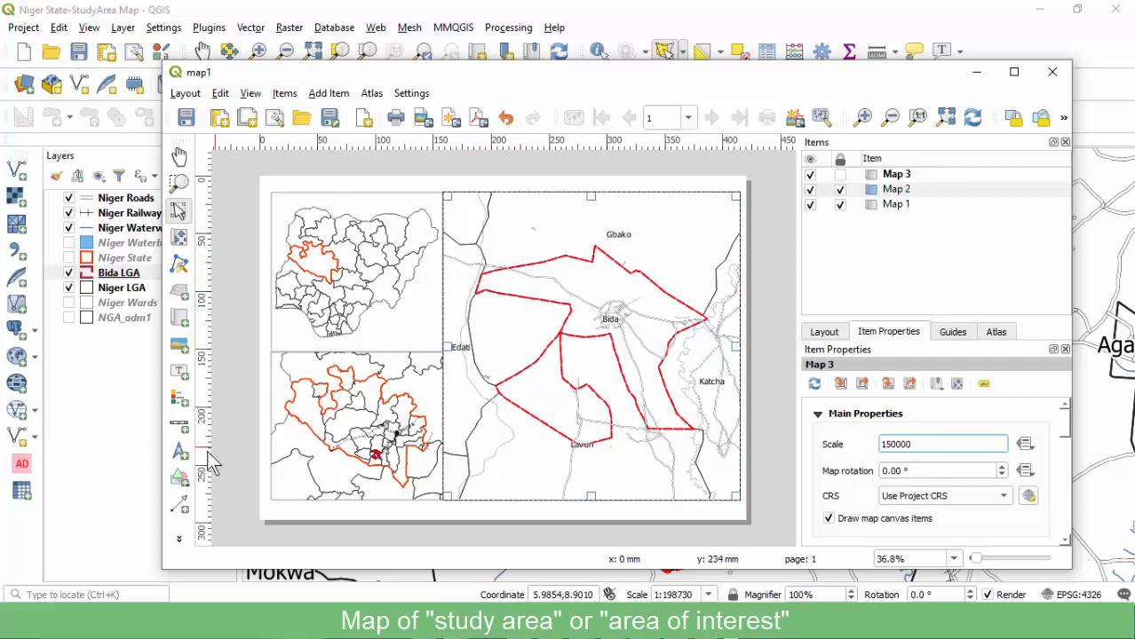
Open the layout's Add Shape list of rectangle, ellipse and triangle.
click(180, 478)
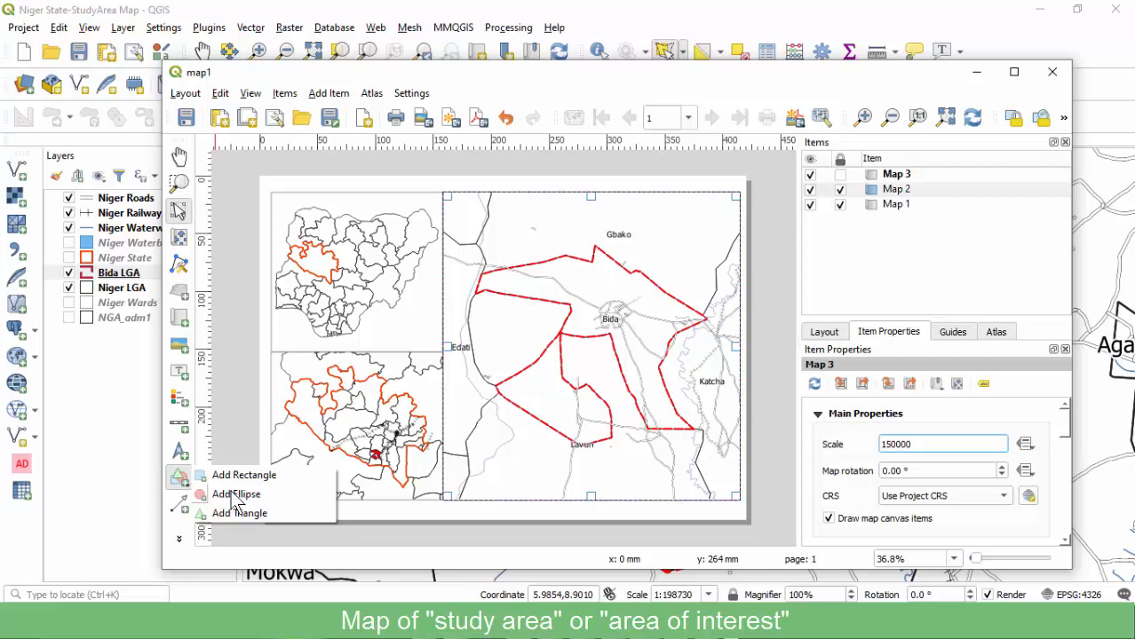
Draw an ellipse circling Niger State on the top-left Nigeria locator map.
click(233, 500)
drag(277, 238, 310, 269)
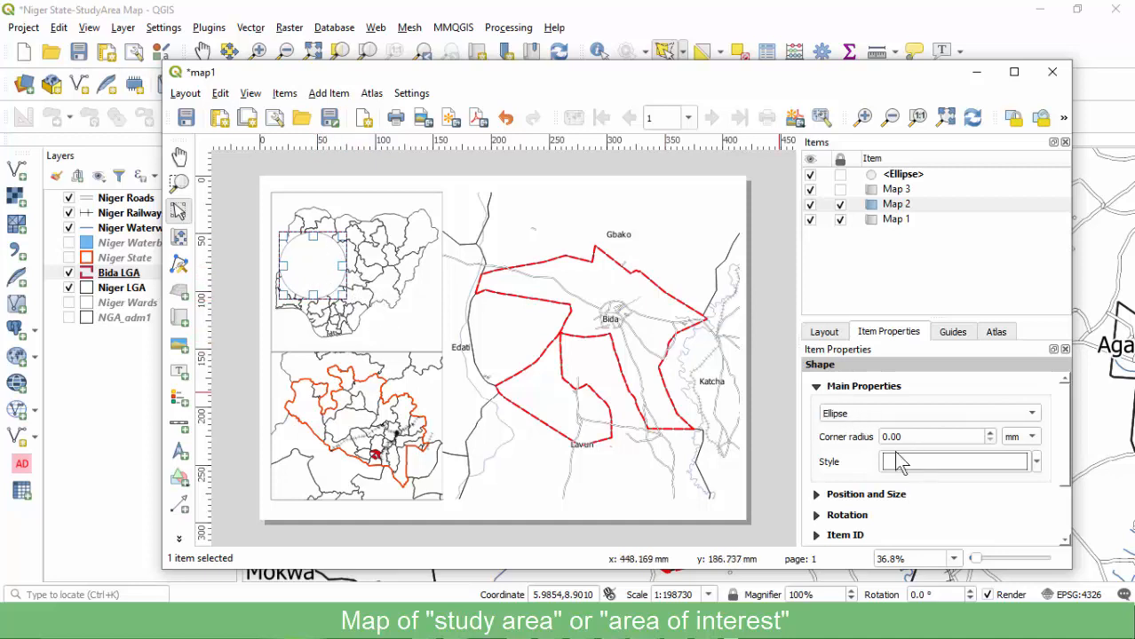
scroll(837, 456, down, 1)
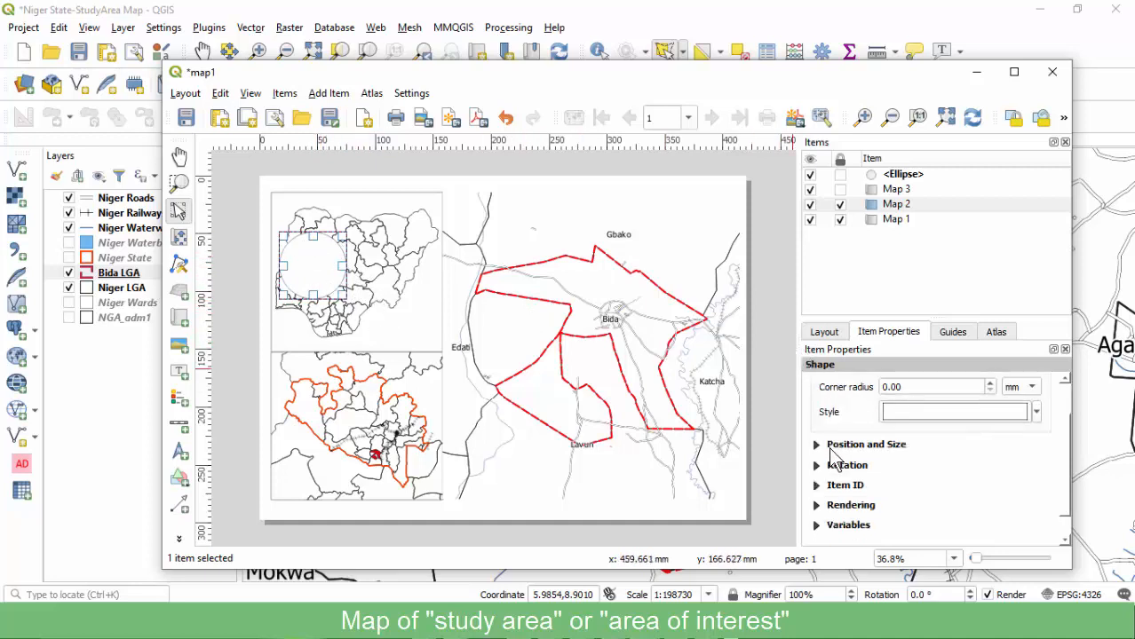
scroll(839, 461, up, 1)
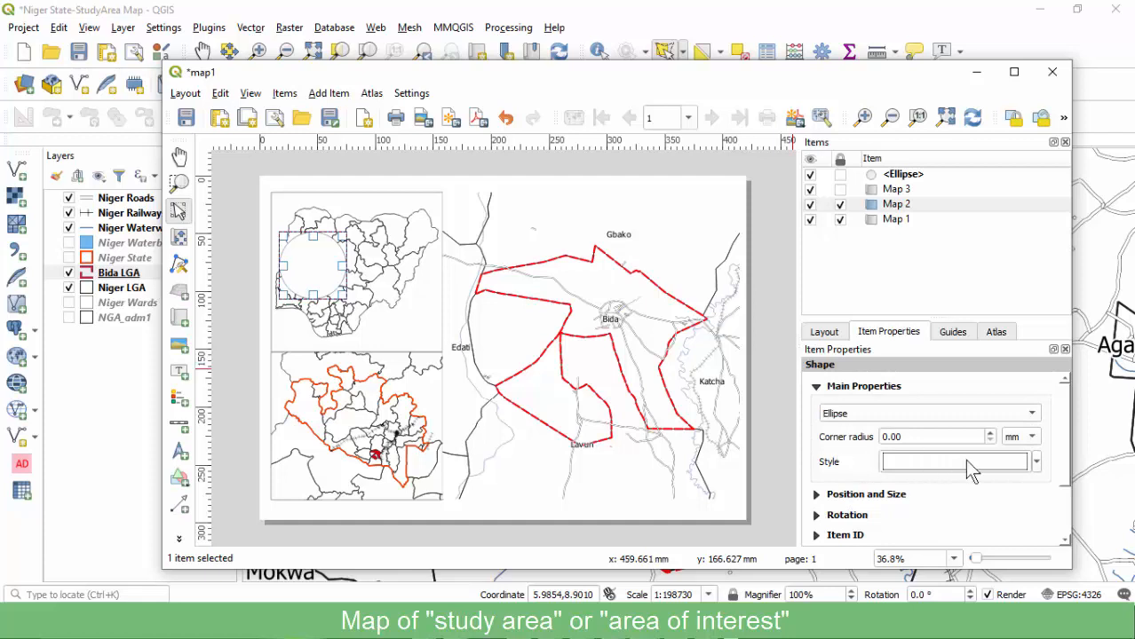
Open the ellipse's full symbol settings on its Simple fill layer.
click(1036, 463)
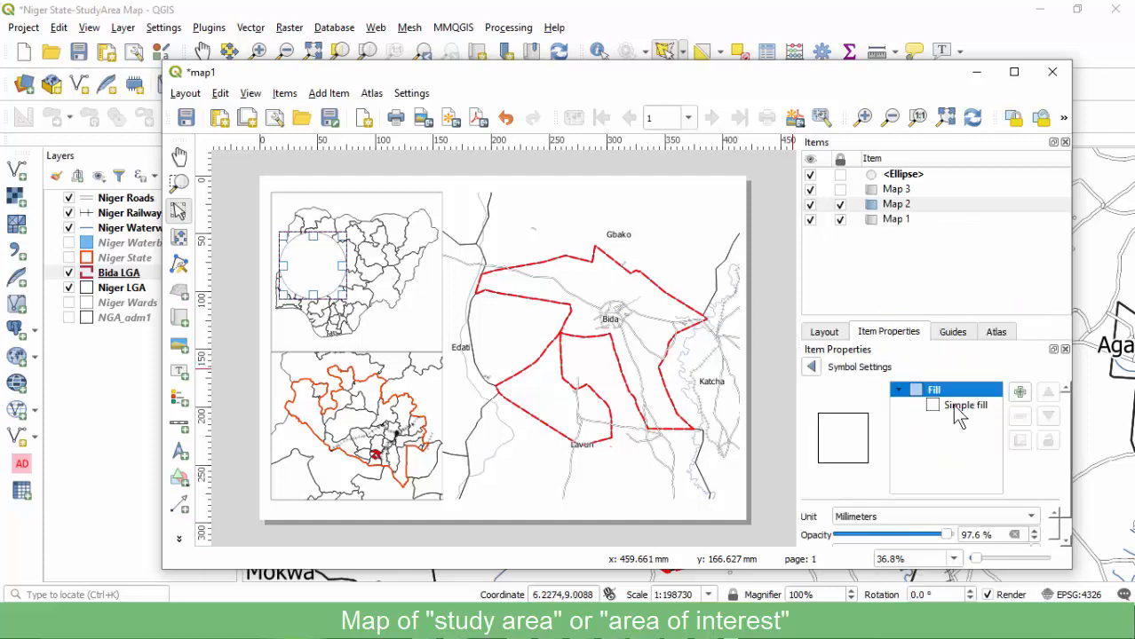
click(957, 407)
click(812, 367)
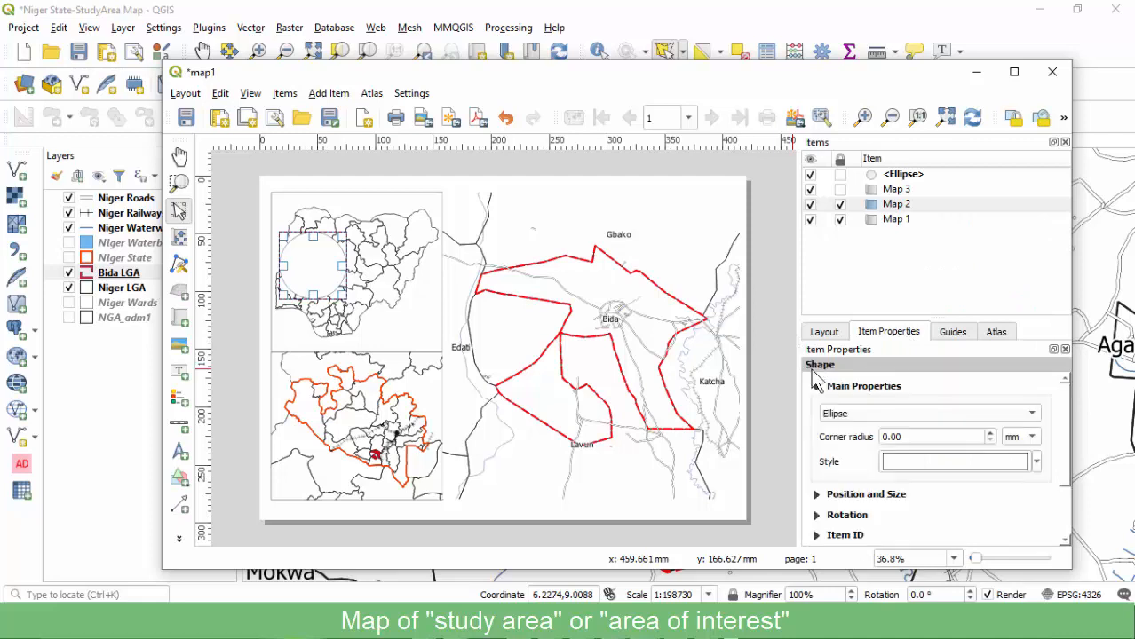
click(1037, 463)
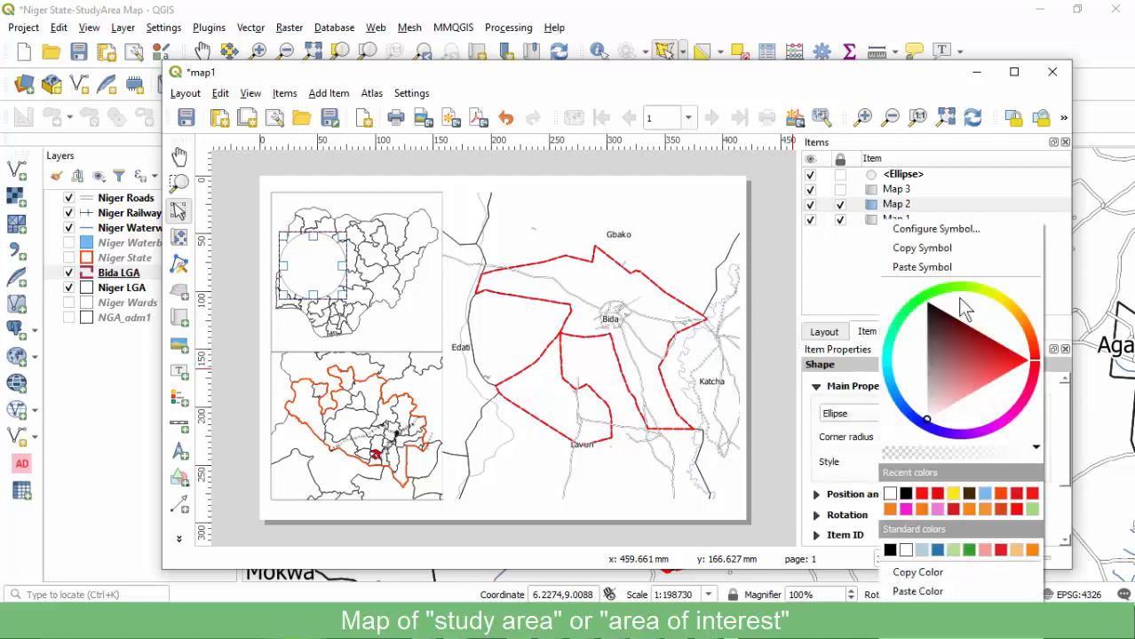
click(937, 229)
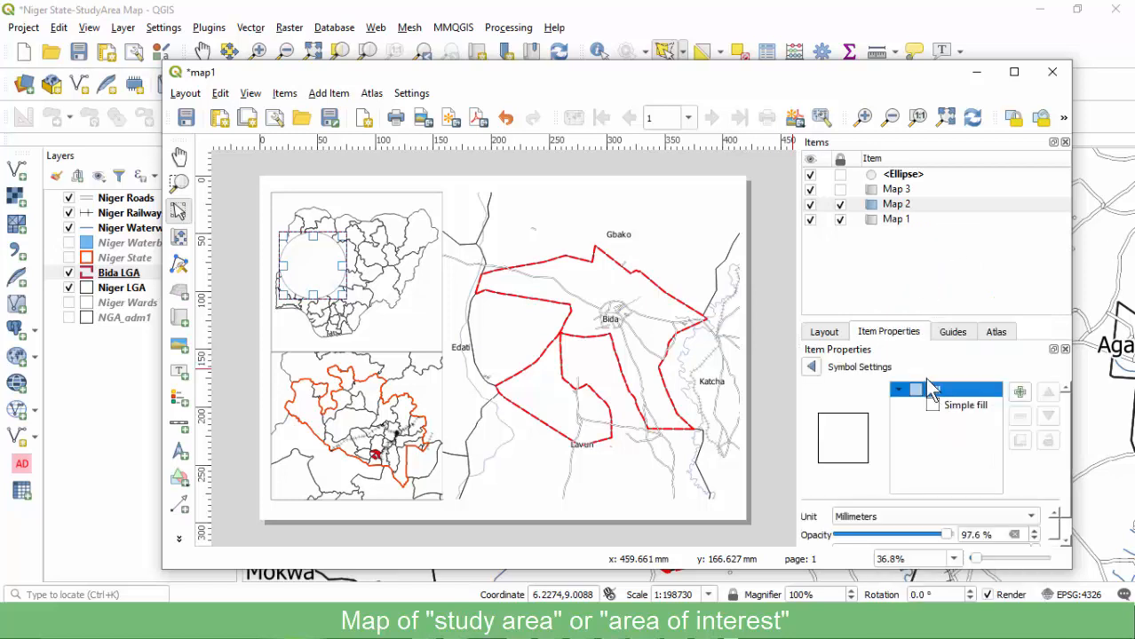
click(949, 409)
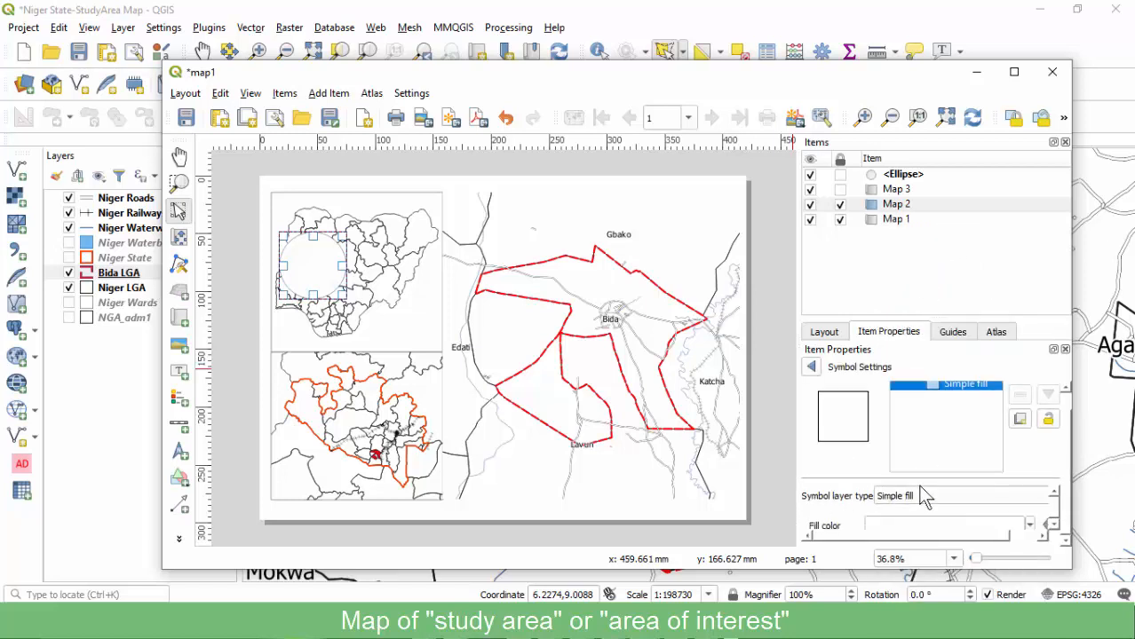
click(917, 498)
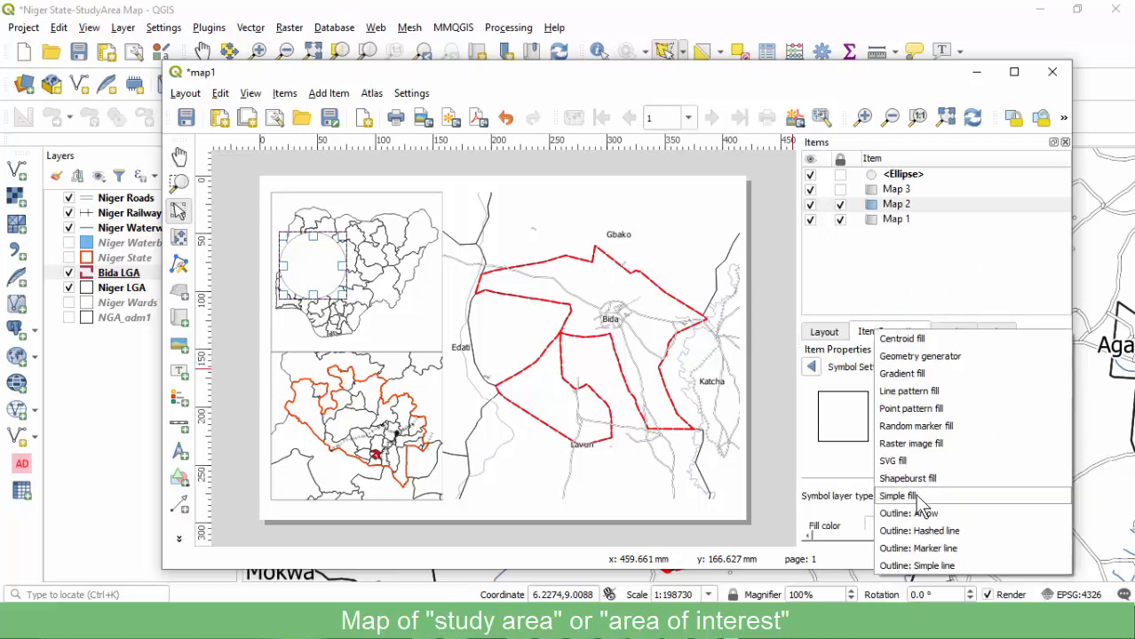
click(831, 491)
Set the ellipse's fill style to No Brush so the map shows through.
scroll(830, 488, down, 2)
scroll(835, 502, up, 2)
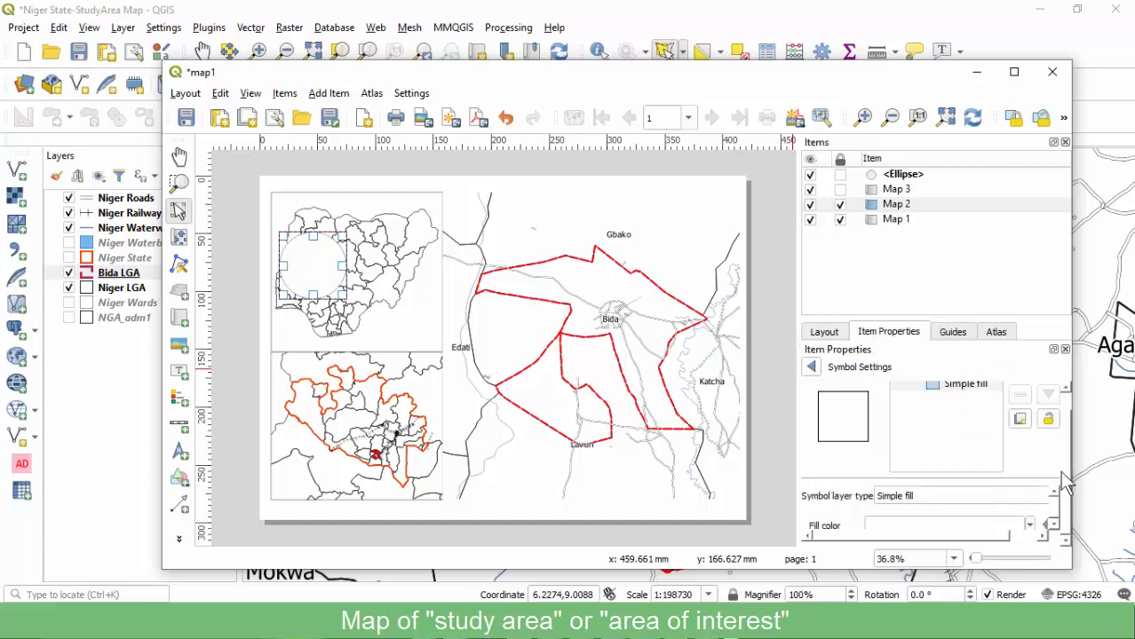
scroll(1053, 529, down, 3)
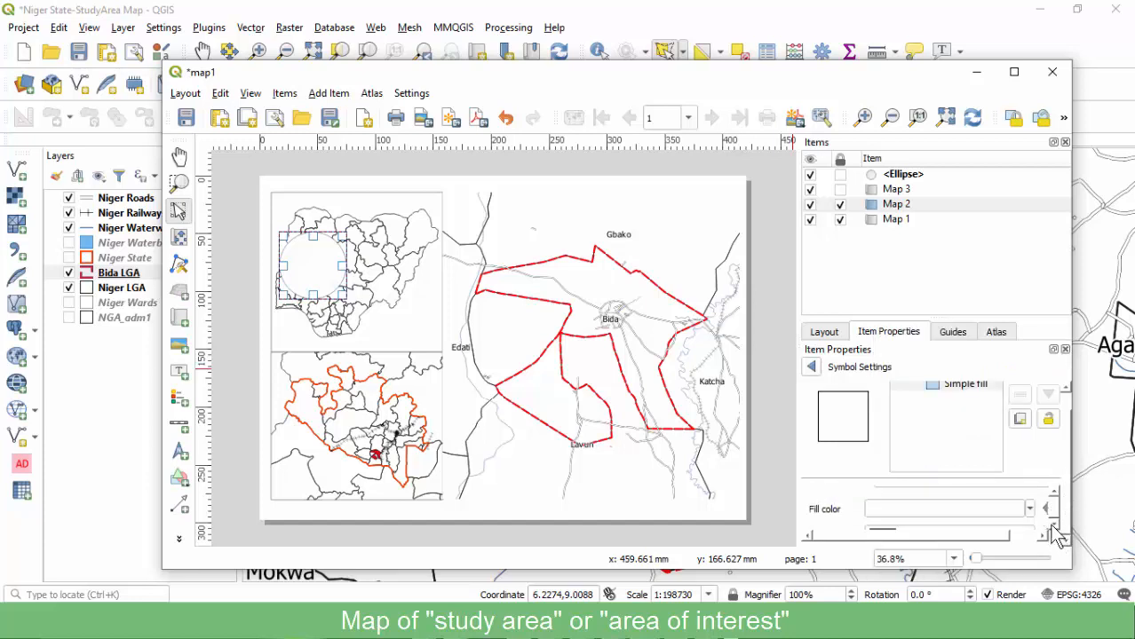
click(966, 502)
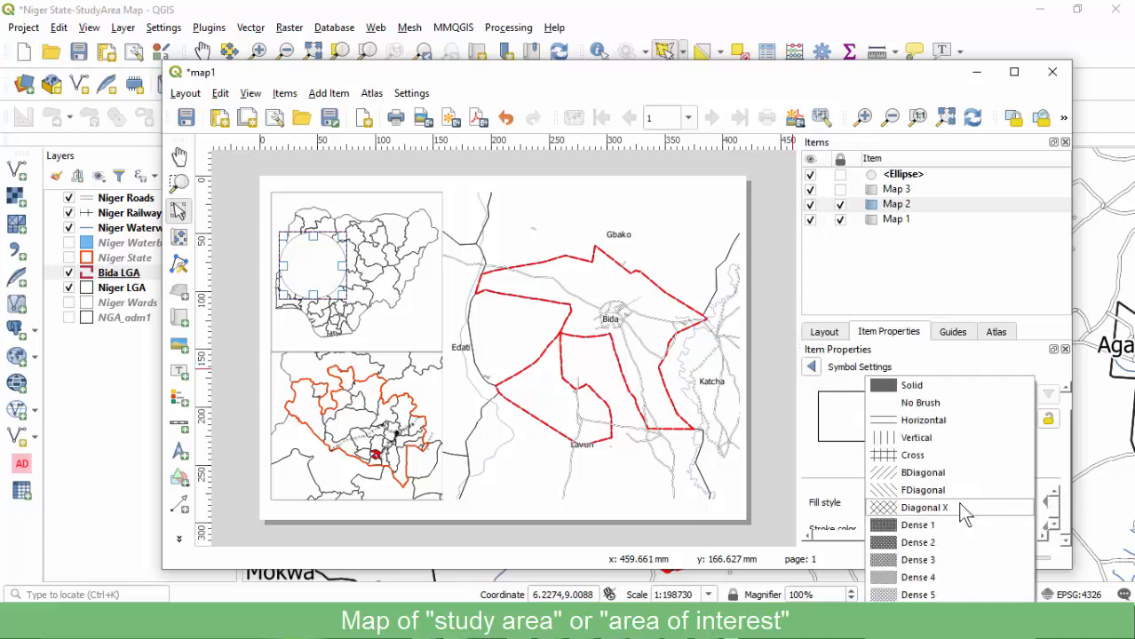
click(924, 404)
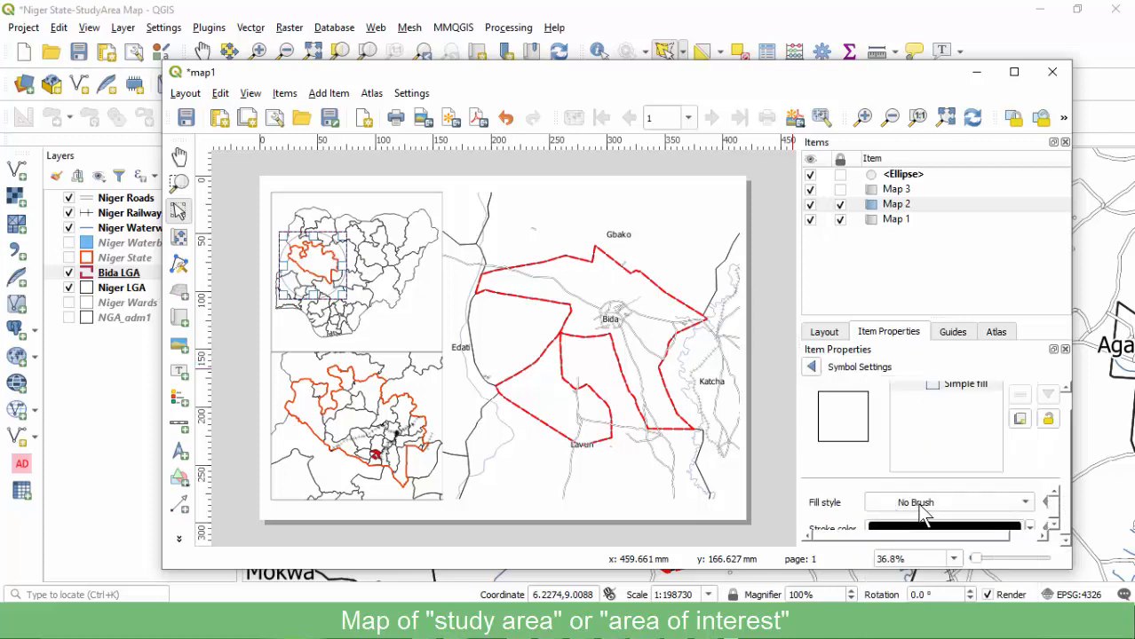
click(918, 504)
click(914, 402)
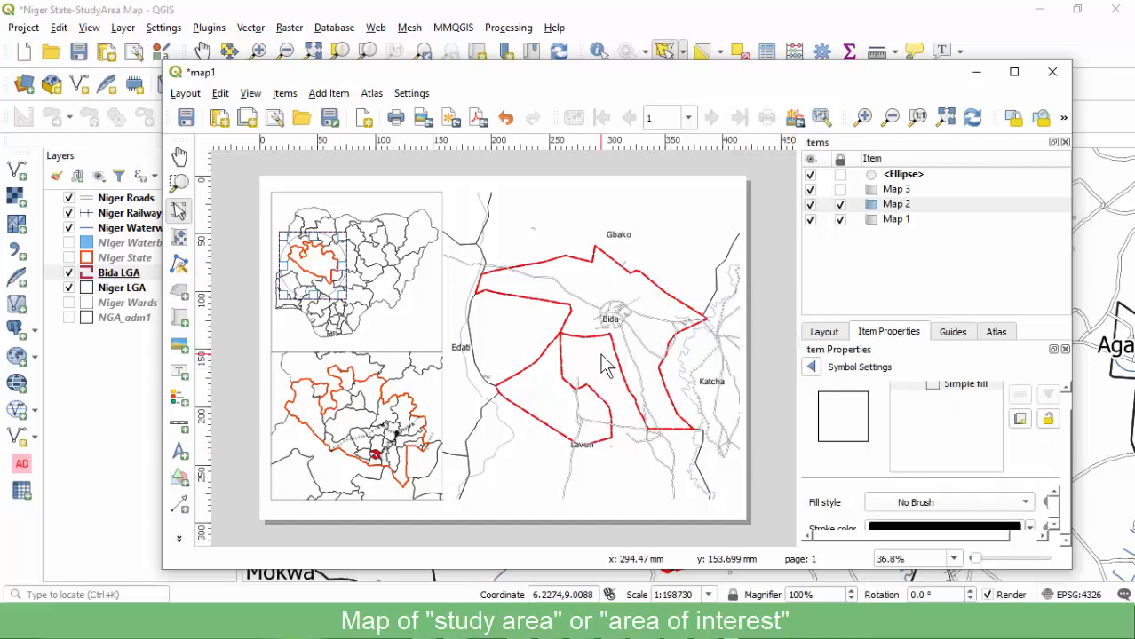
Increase the ellipse's stroke width from 0.3 to 1.3 millimetres.
click(1055, 491)
click(1054, 491)
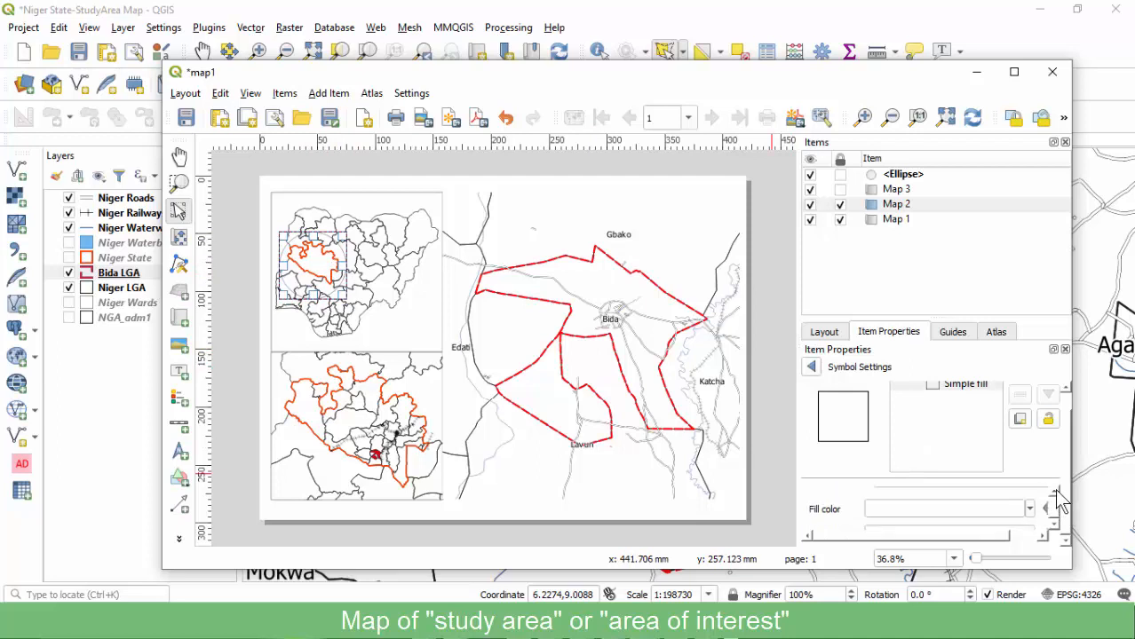
click(1054, 491)
click(1053, 529)
click(1054, 529)
click(1054, 529)
click(1055, 528)
click(1055, 528)
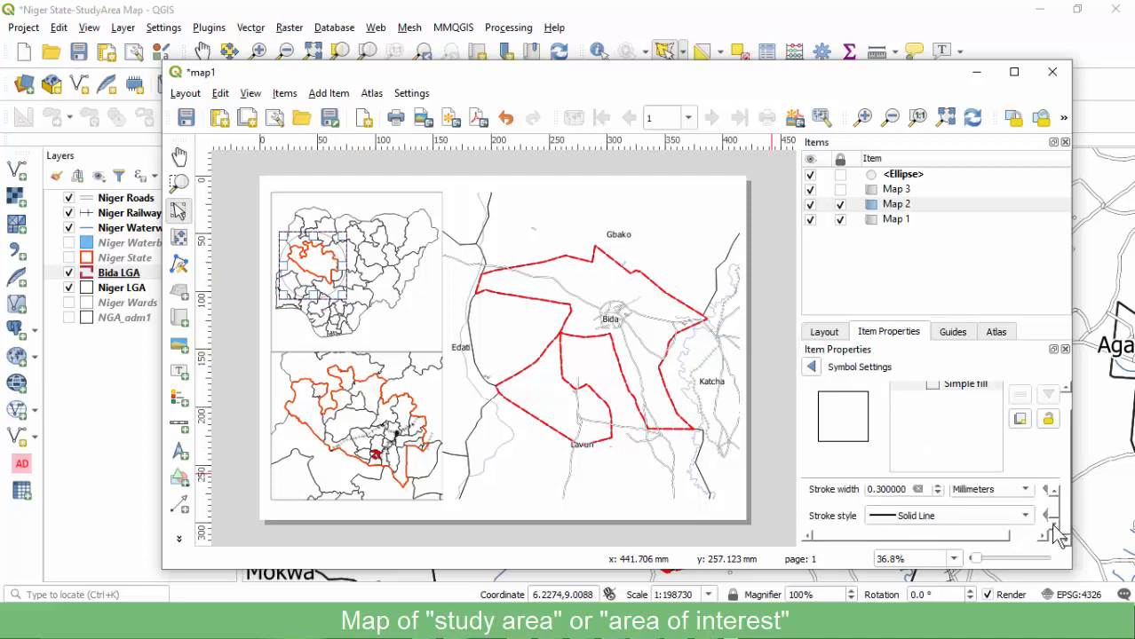
click(871, 490)
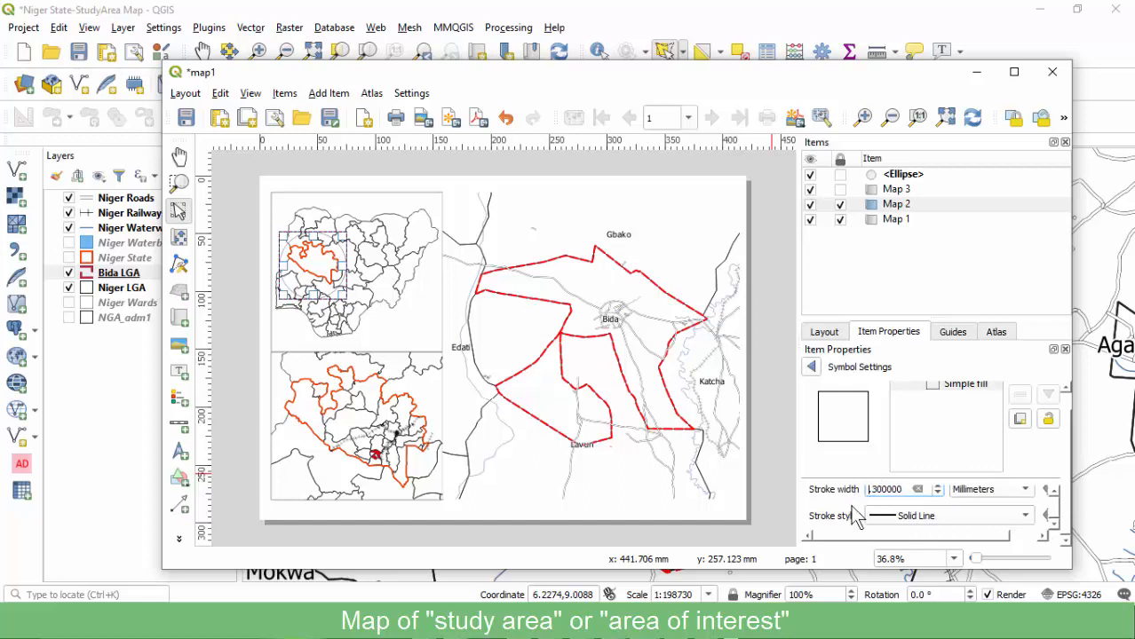
text(1)
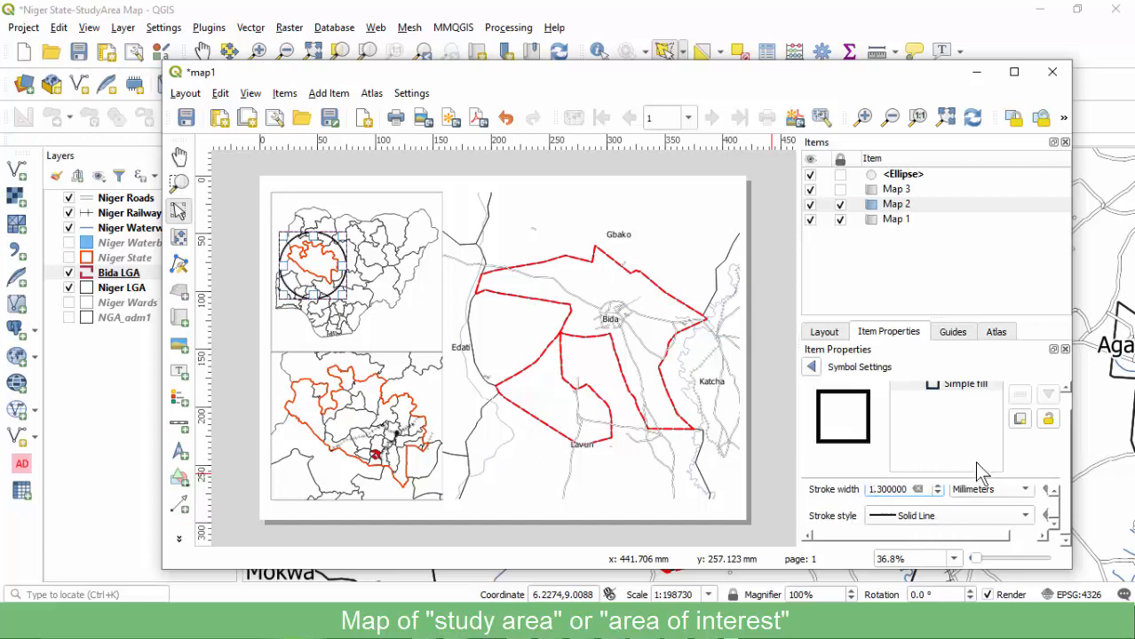
scroll(1068, 439, up, 1)
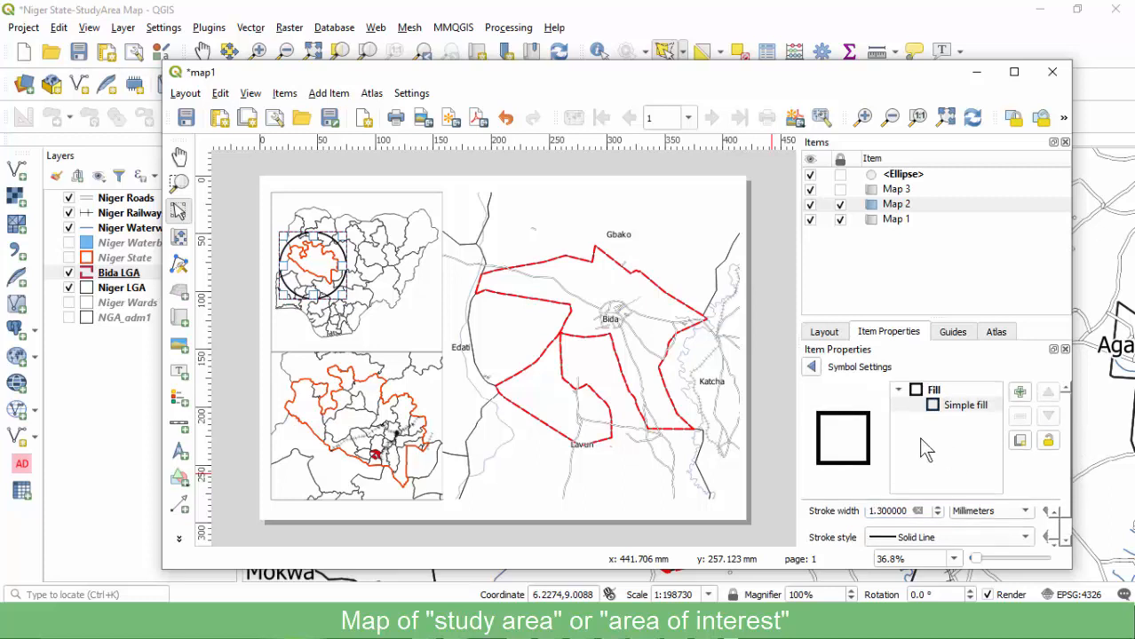
click(810, 365)
Try several preset colours, including red, on the ellipse.
click(1035, 462)
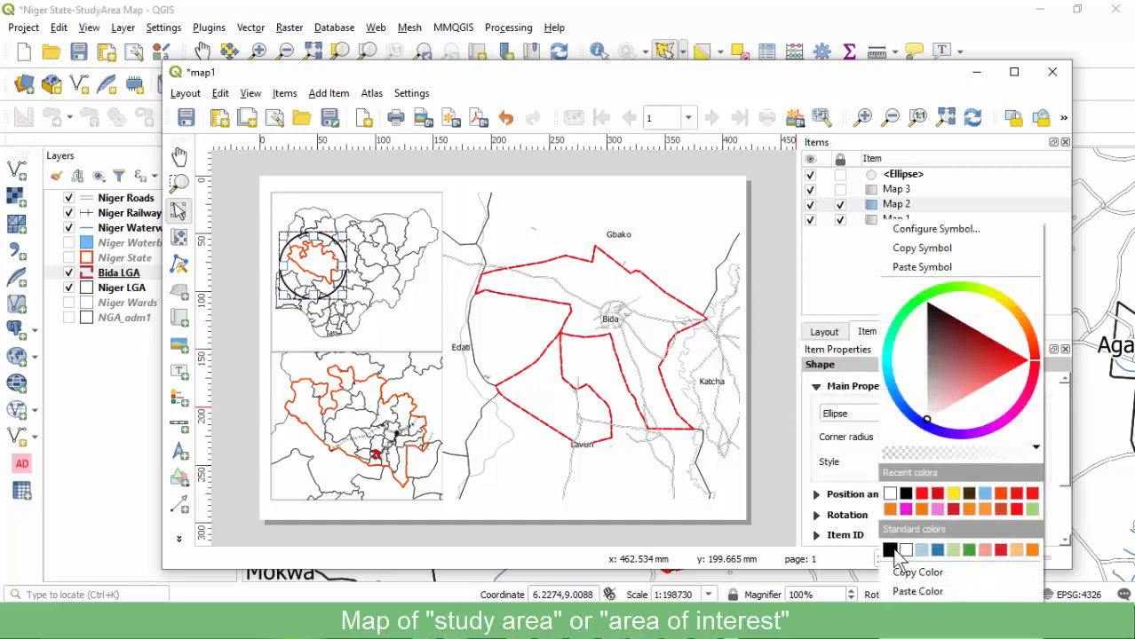
click(903, 550)
click(1035, 462)
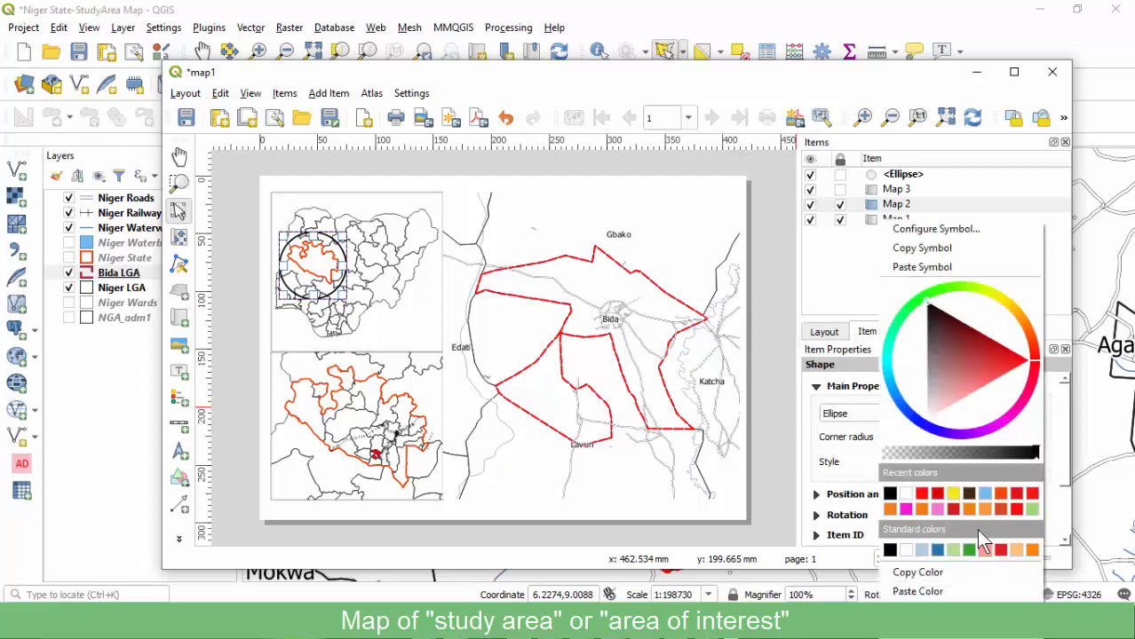
click(999, 548)
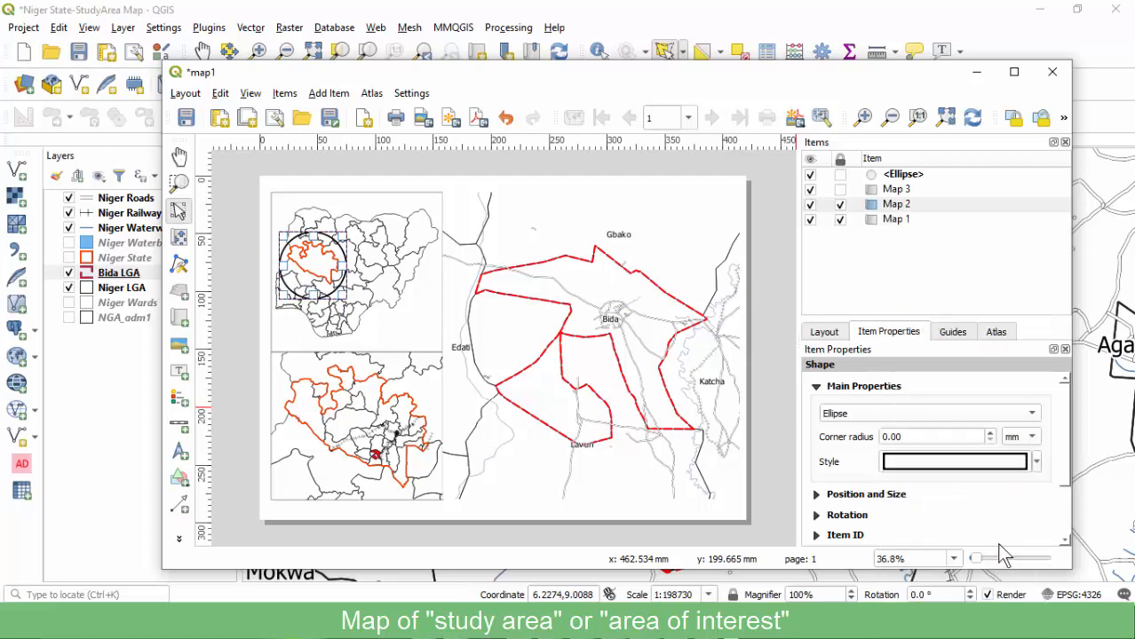
click(1035, 462)
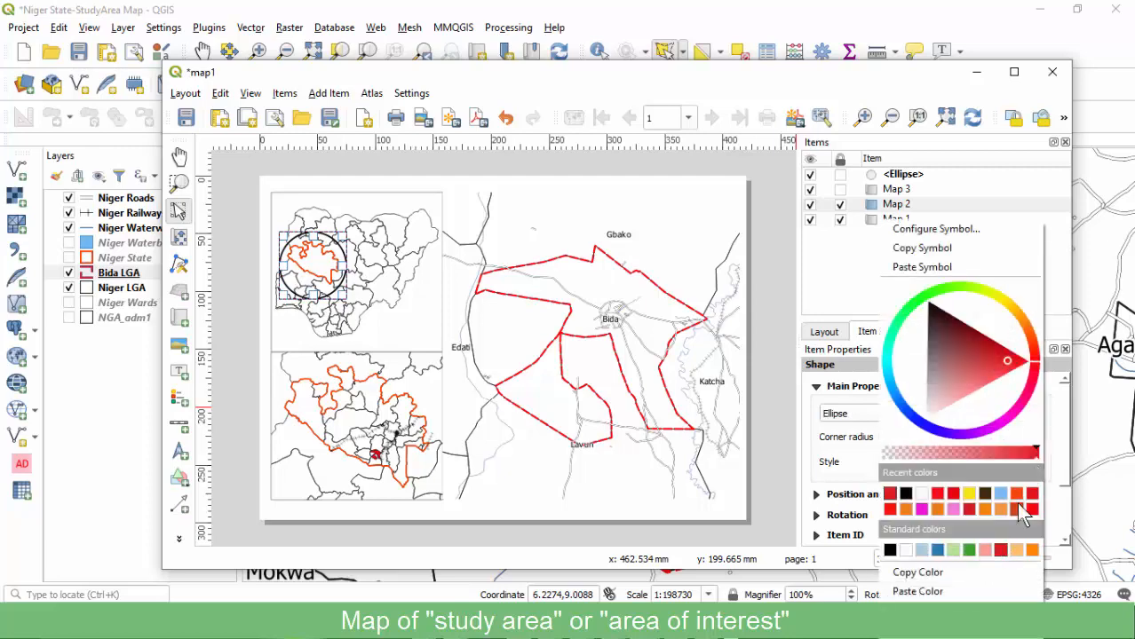
click(1031, 494)
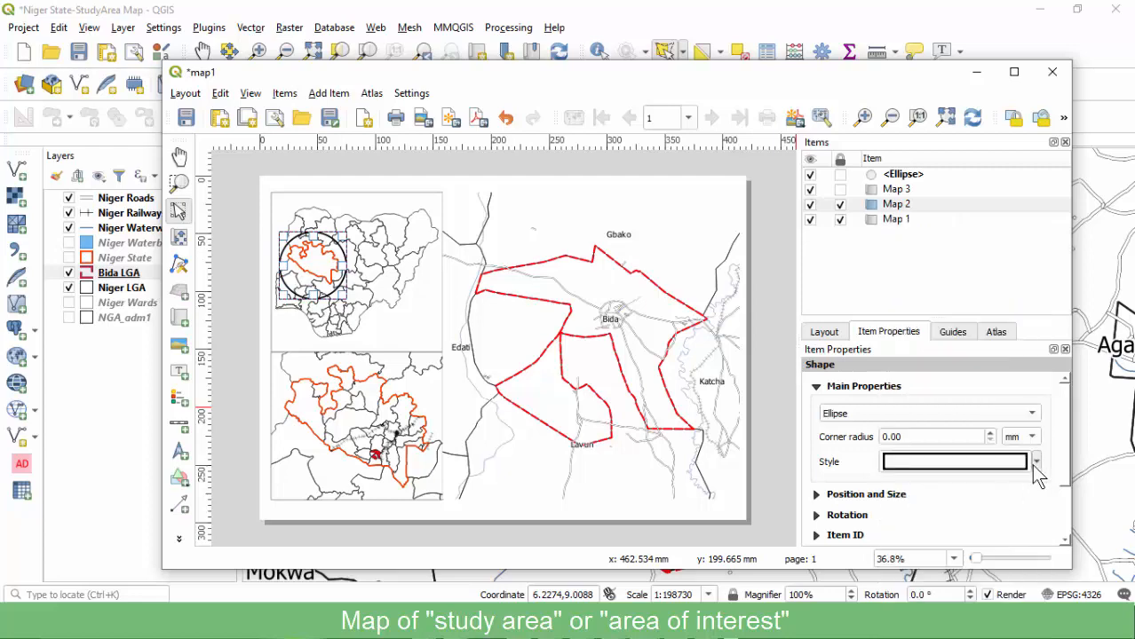
click(1036, 462)
click(895, 502)
click(1035, 462)
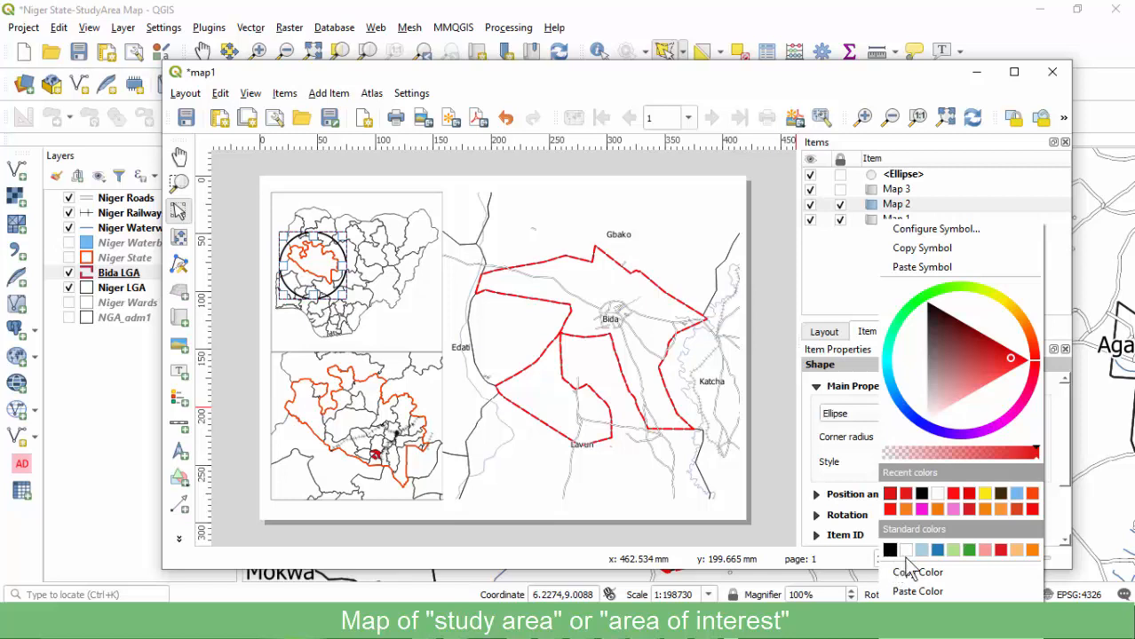
Set the ellipse's Simple fill stroke colour to red.
click(925, 230)
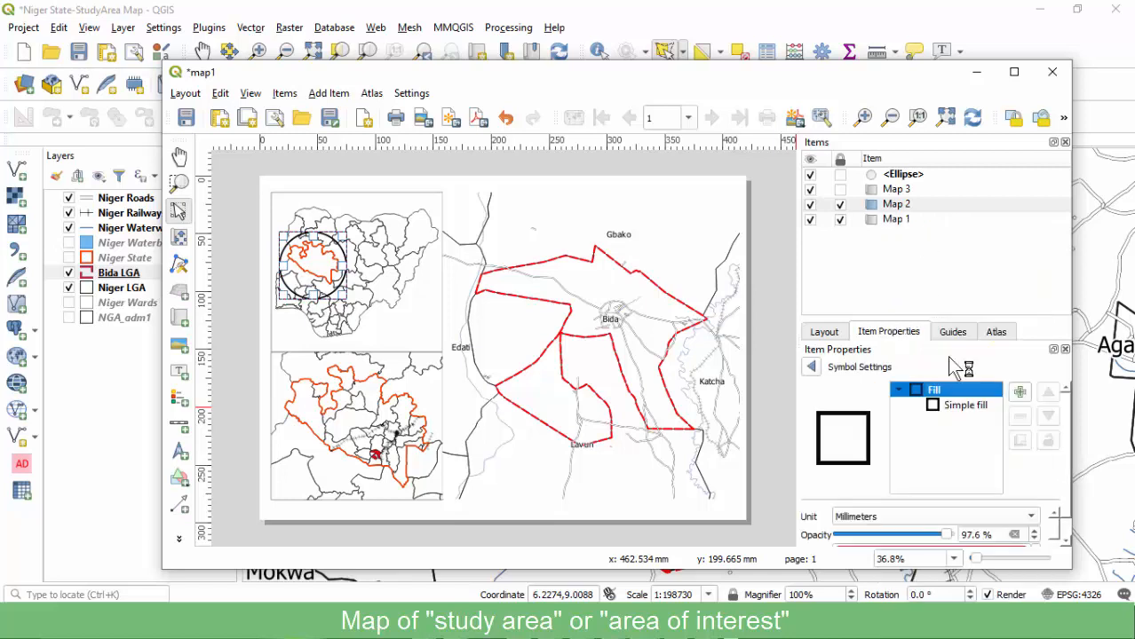
click(956, 406)
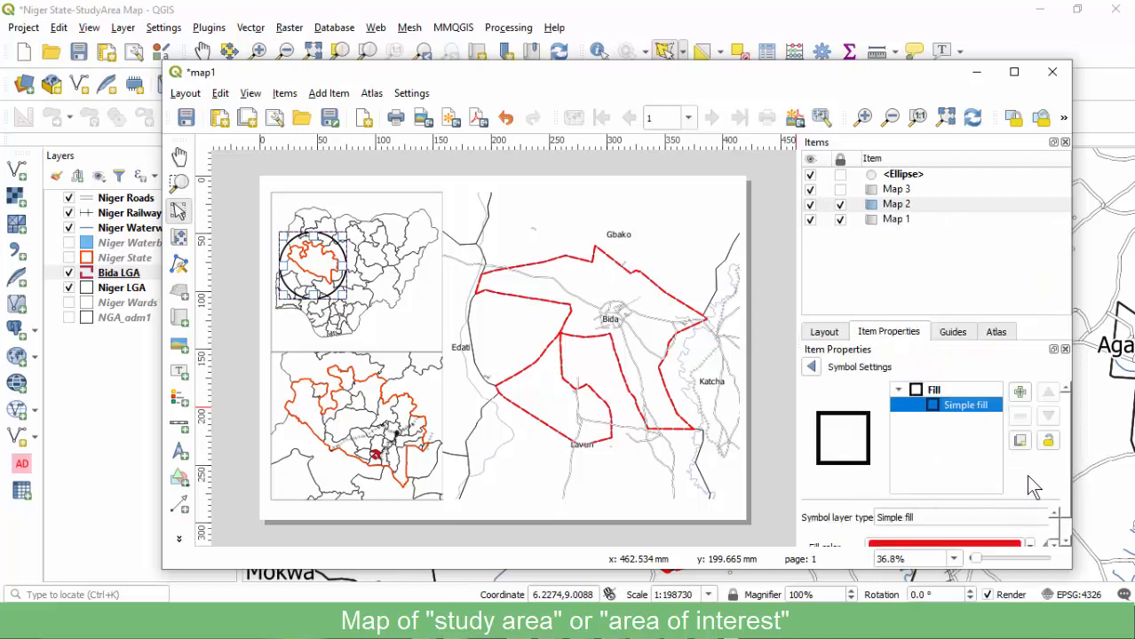
scroll(1068, 480, down, 1)
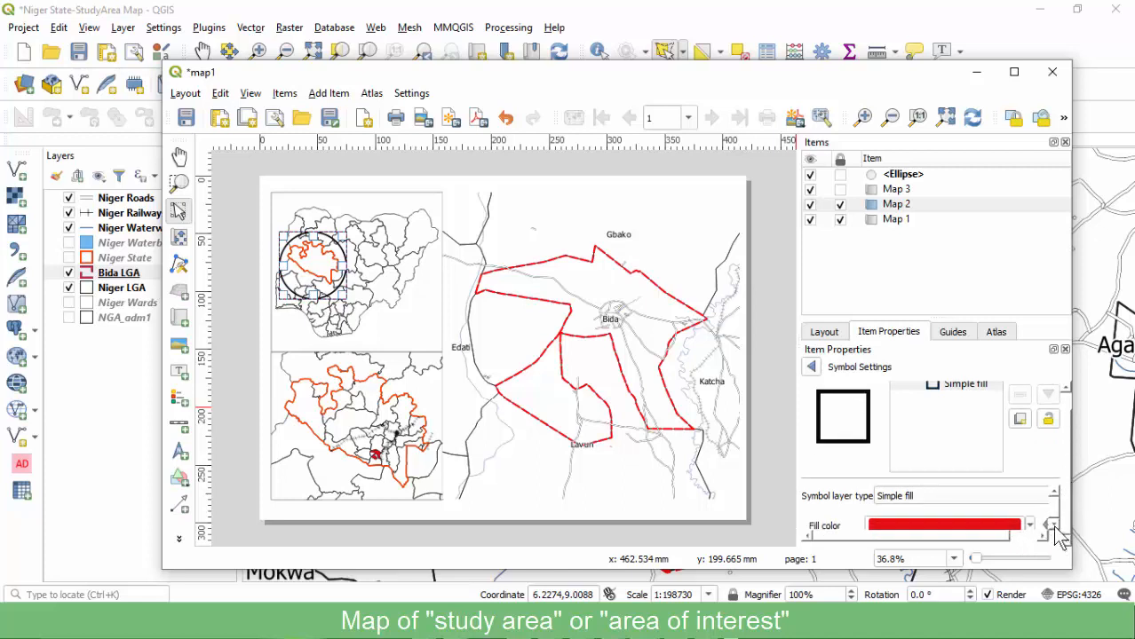
scroll(1056, 531, down, 3)
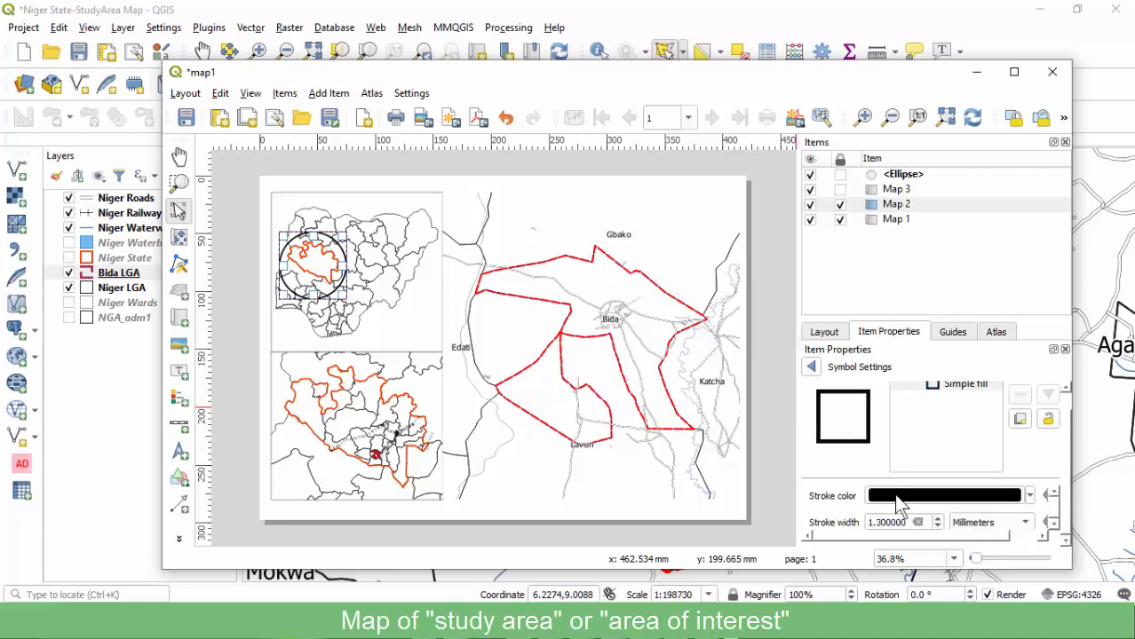
click(916, 498)
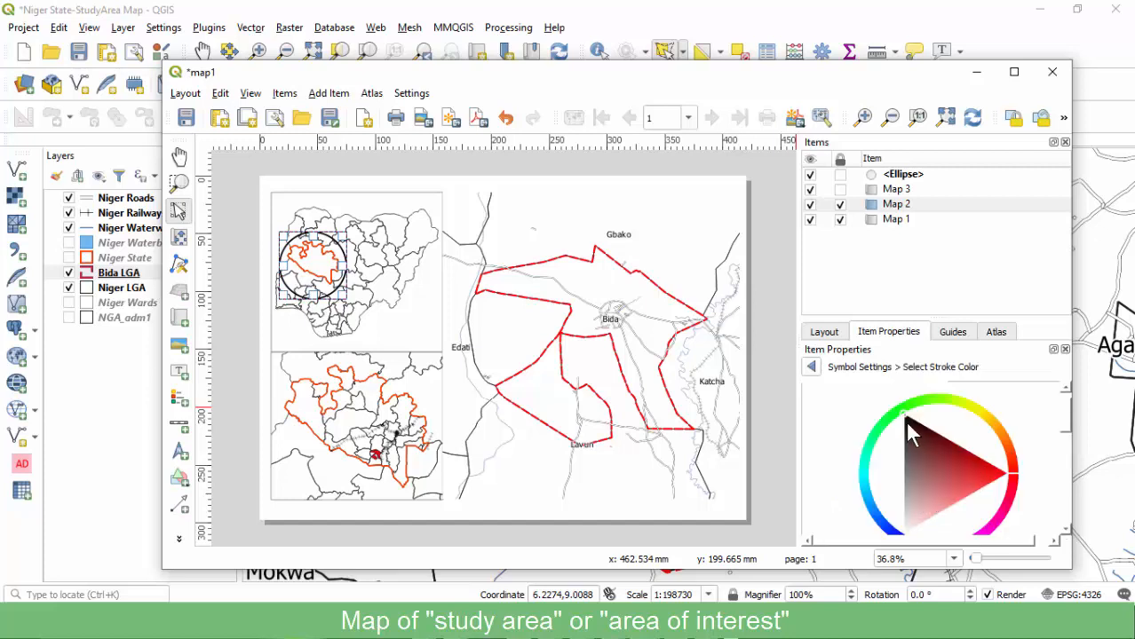
click(997, 472)
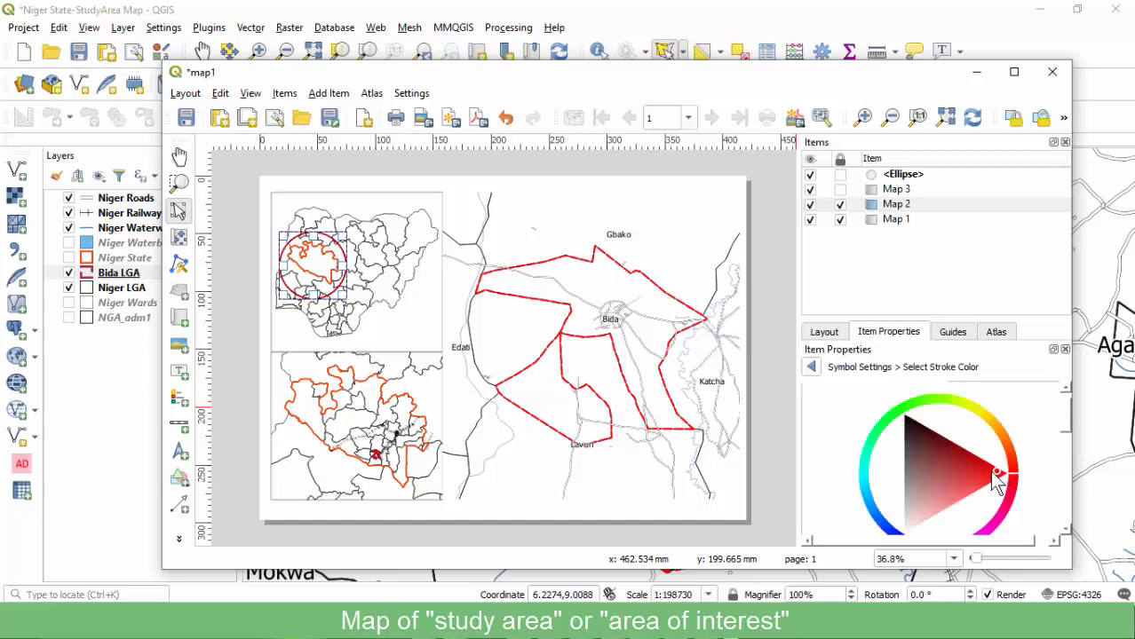
Darken the ellipse's stroke colour to near-black at 100% saturation.
click(902, 407)
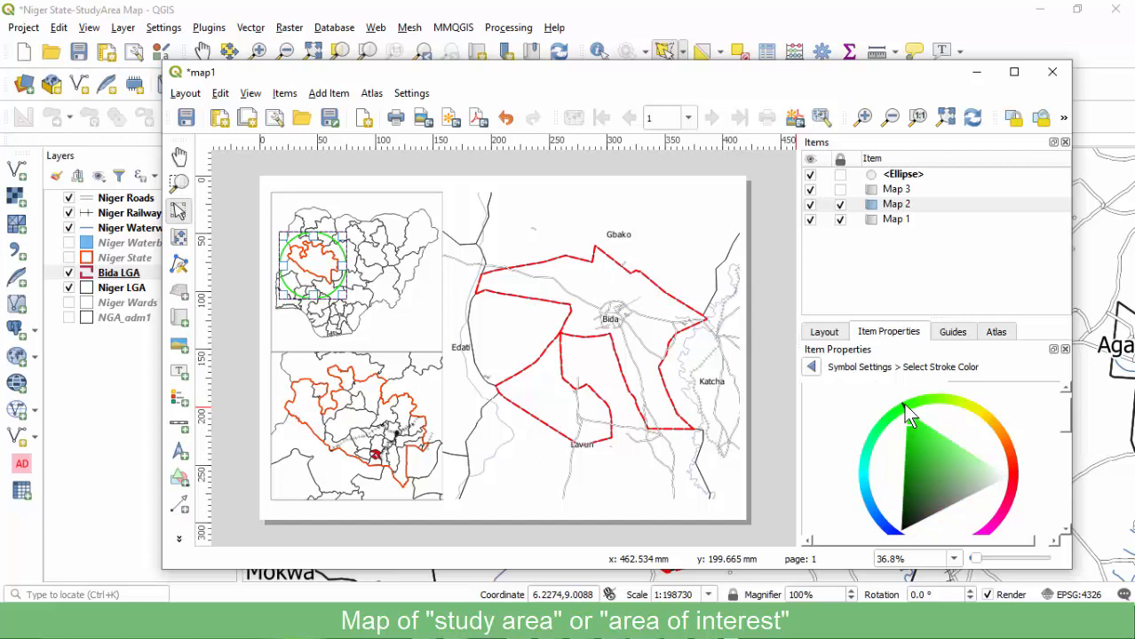
click(906, 480)
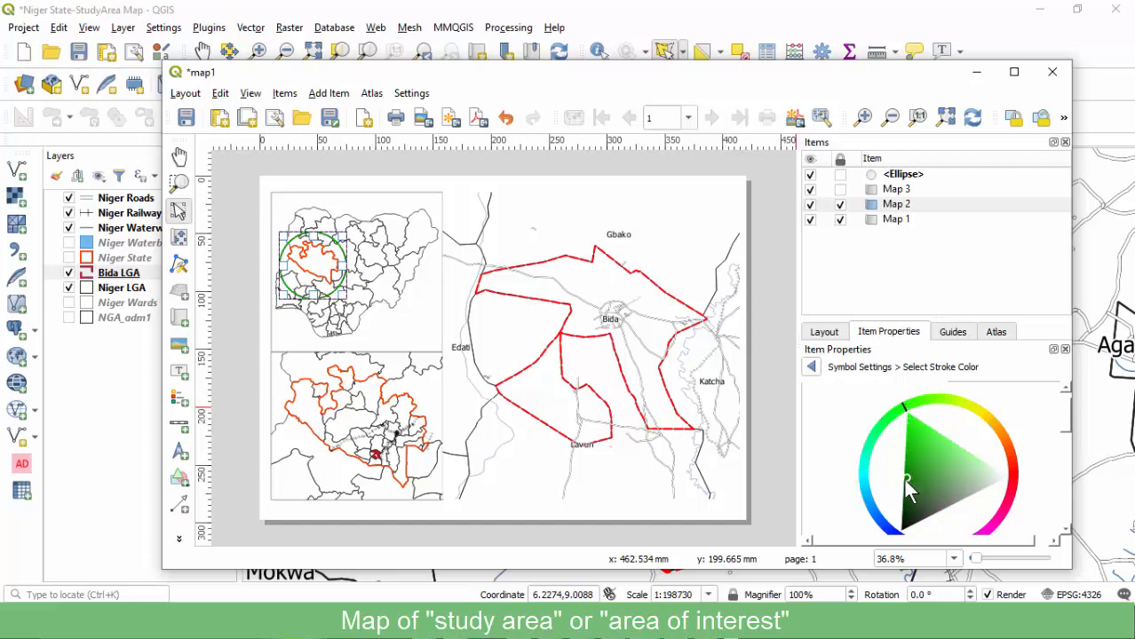
click(905, 523)
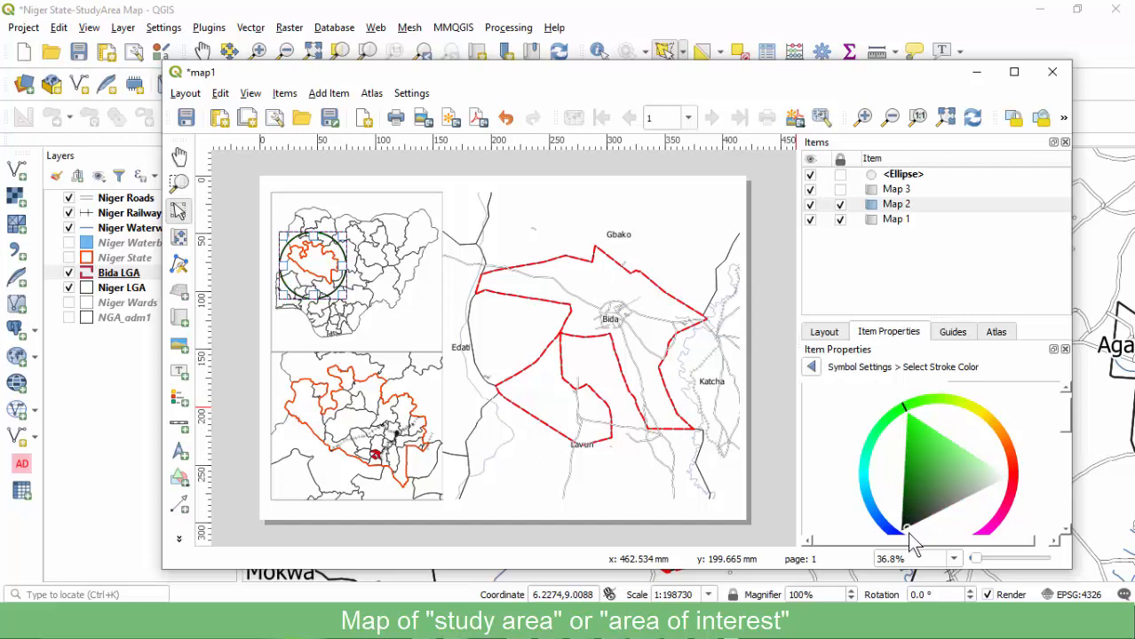
click(904, 530)
drag(1067, 403, 1064, 447)
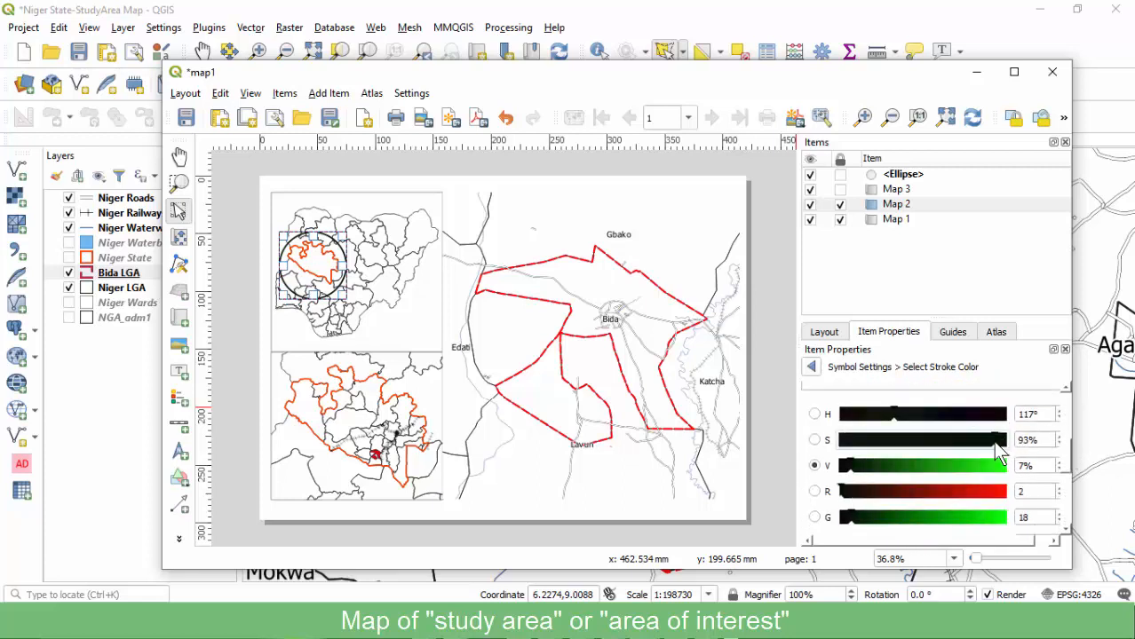
drag(995, 441, 1004, 441)
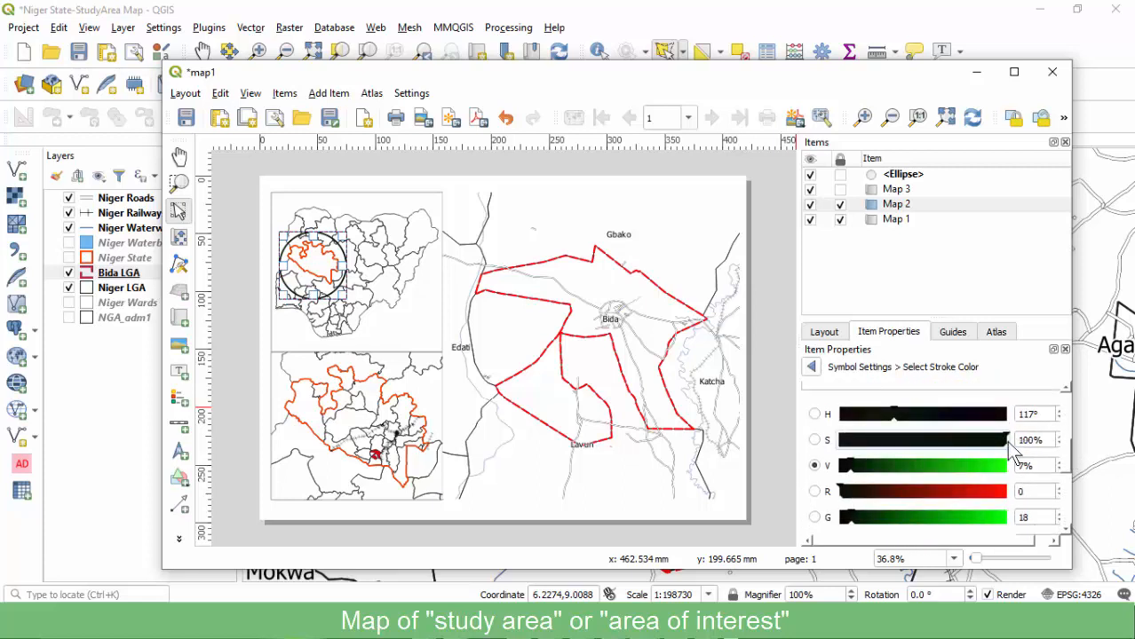
click(811, 367)
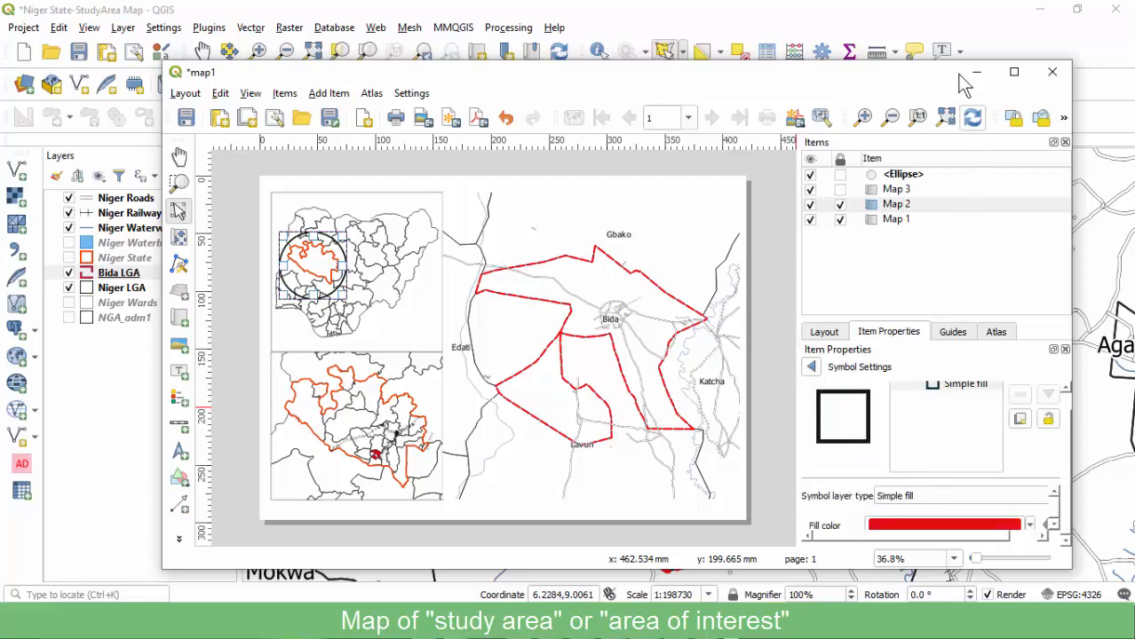
Stretch the layout window to the full screen height.
drag(849, 75, 843, 22)
drag(976, 515, 976, 613)
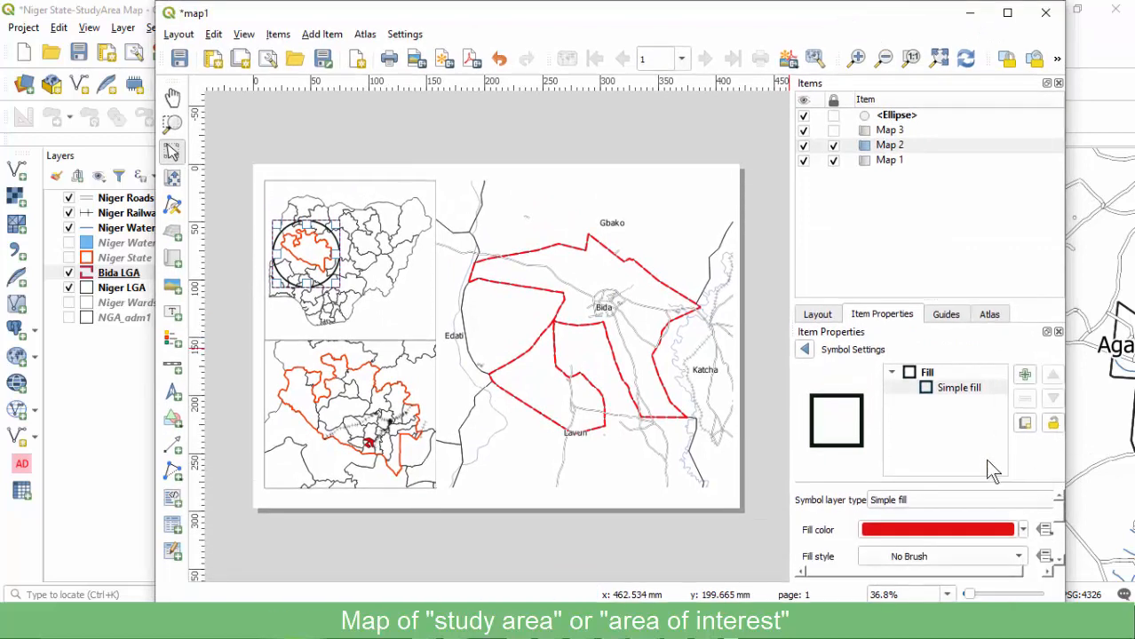
scroll(1057, 533, down, 5)
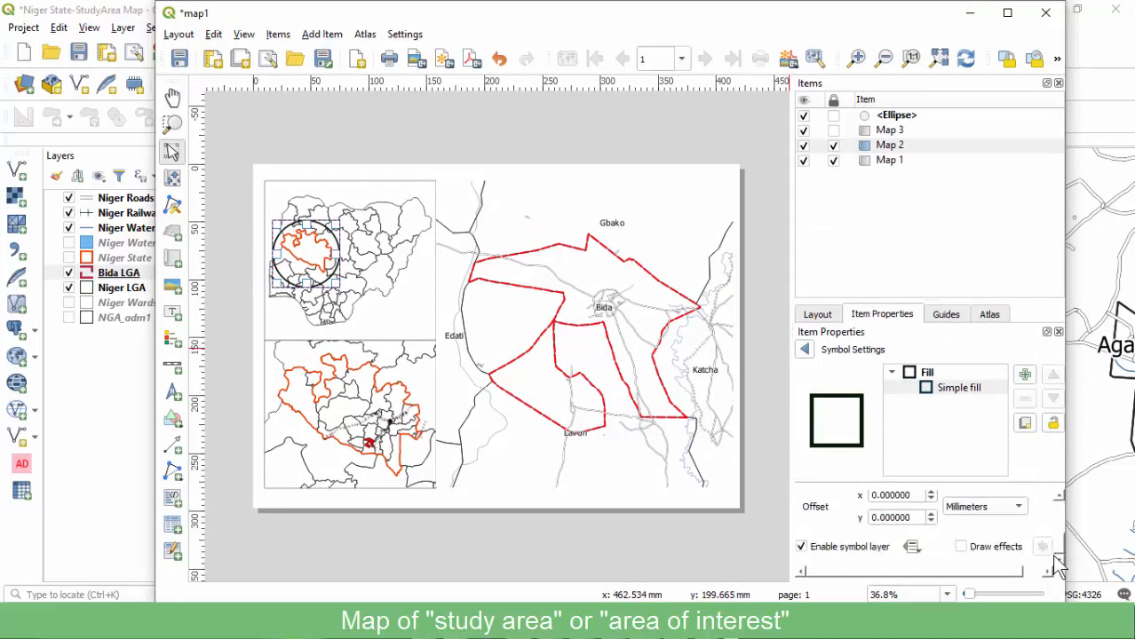
scroll(1054, 546, up, 4)
scroll(1054, 541, down, 2)
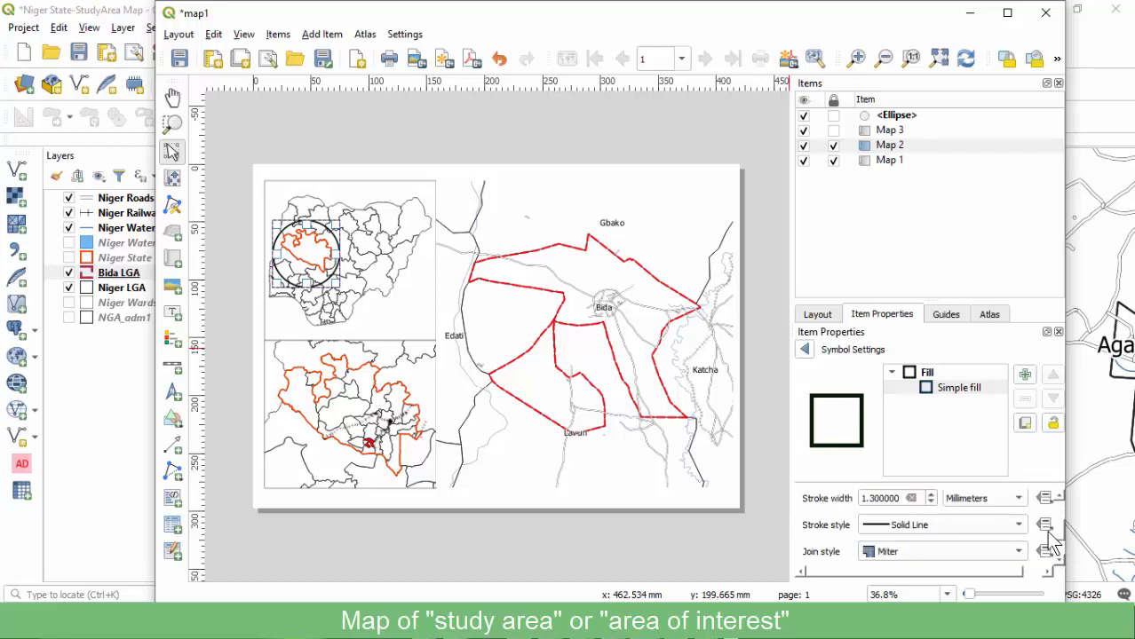
scroll(1053, 537, up, 1)
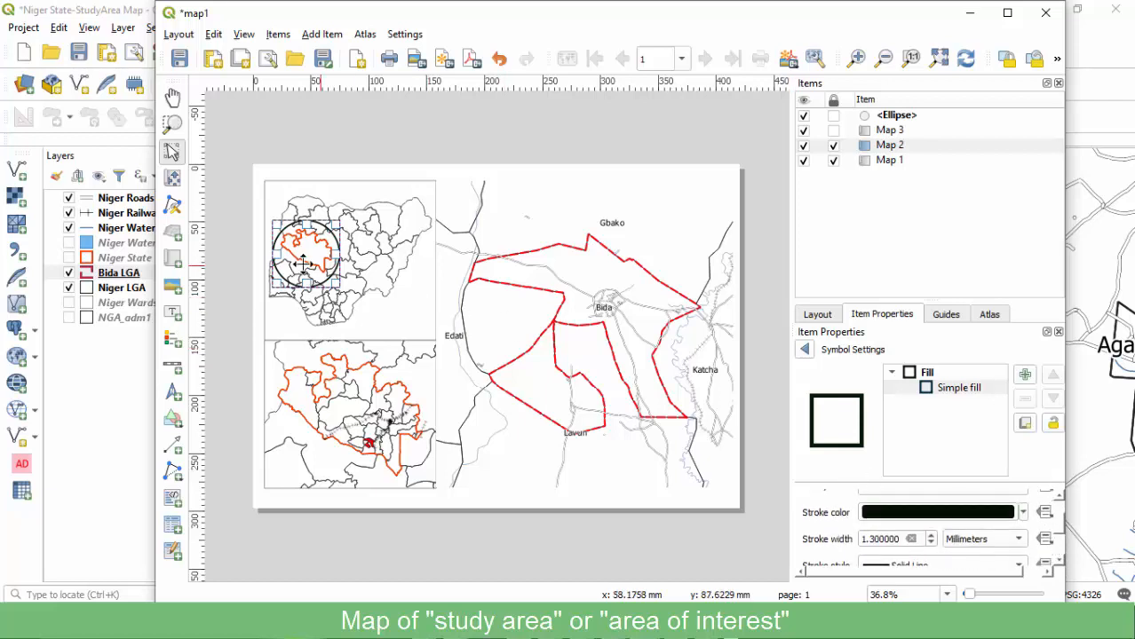
Nudge the locator circle so it centres on Niger State.
drag(299, 260, 305, 254)
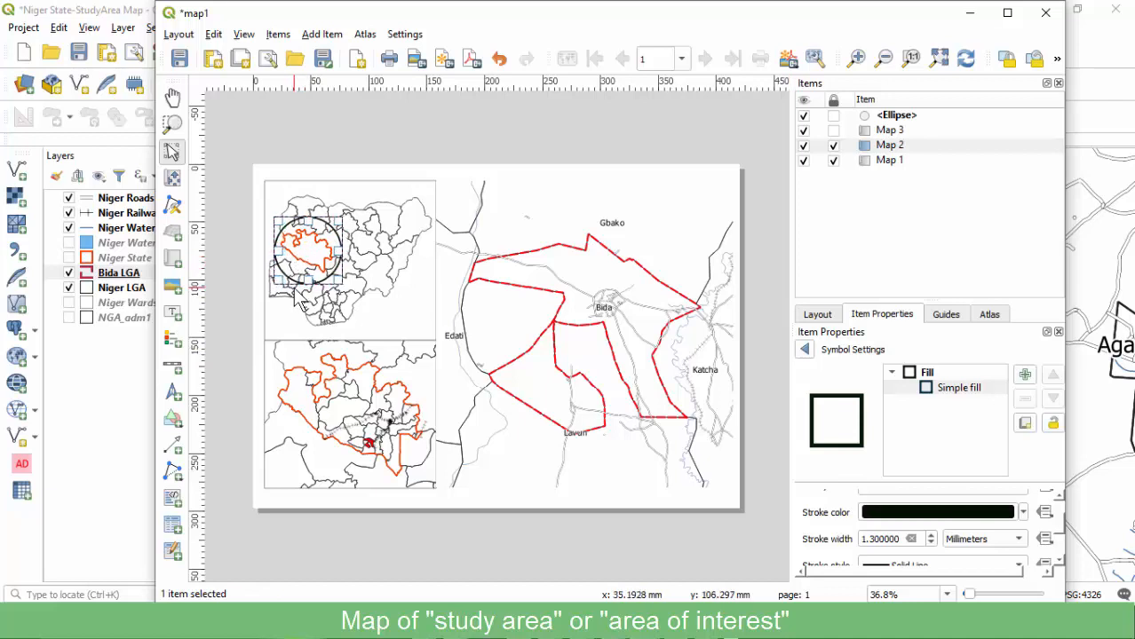
click(372, 143)
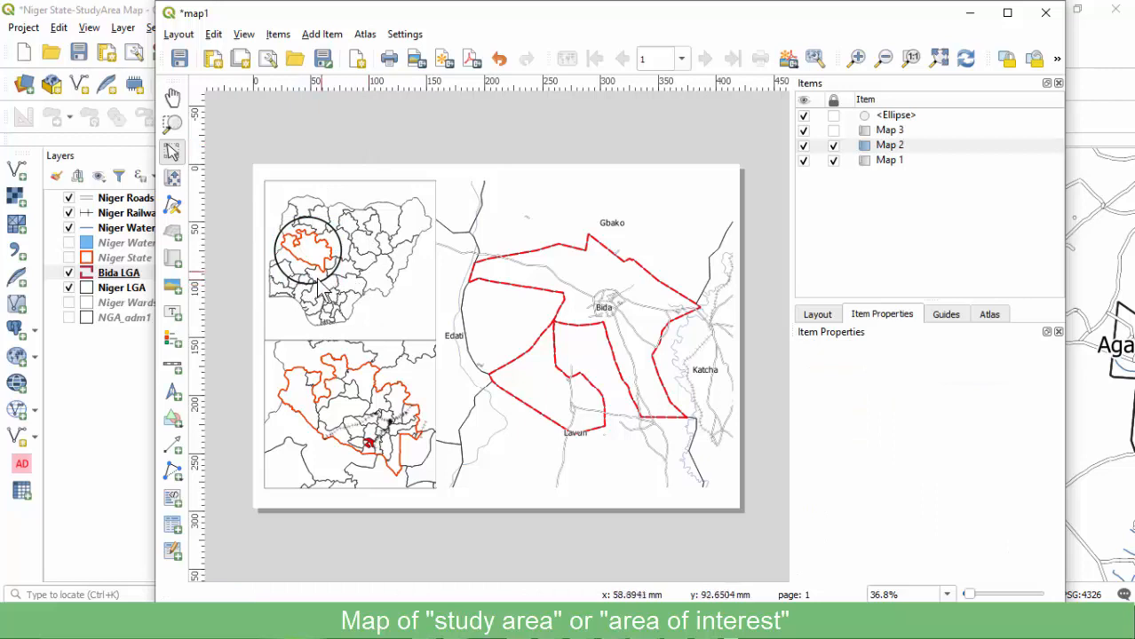
click(299, 247)
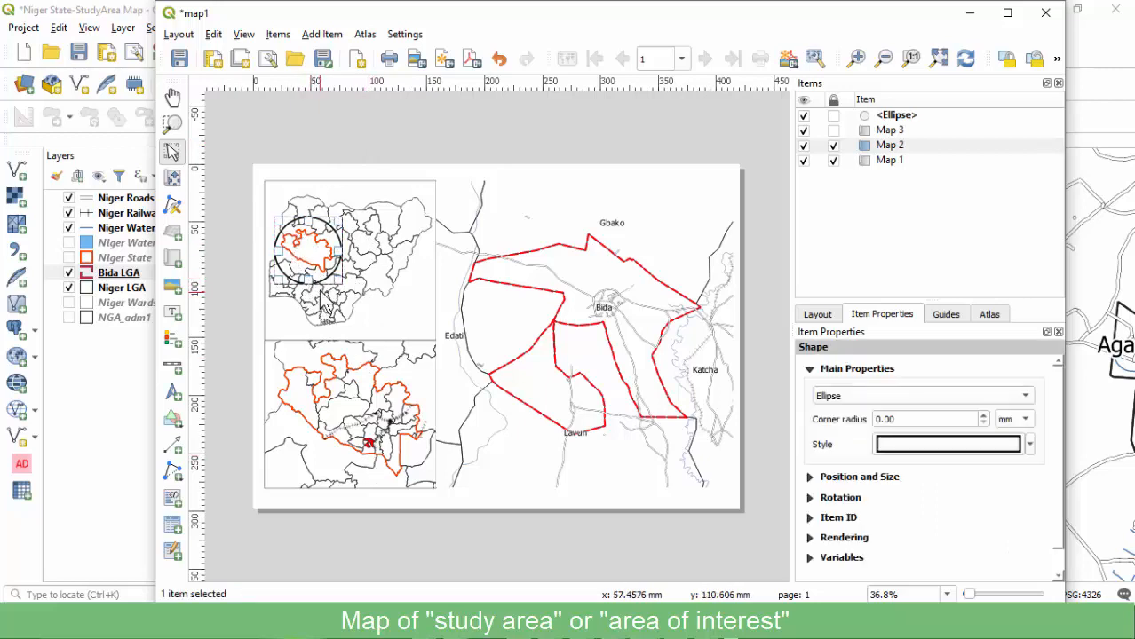
click(360, 144)
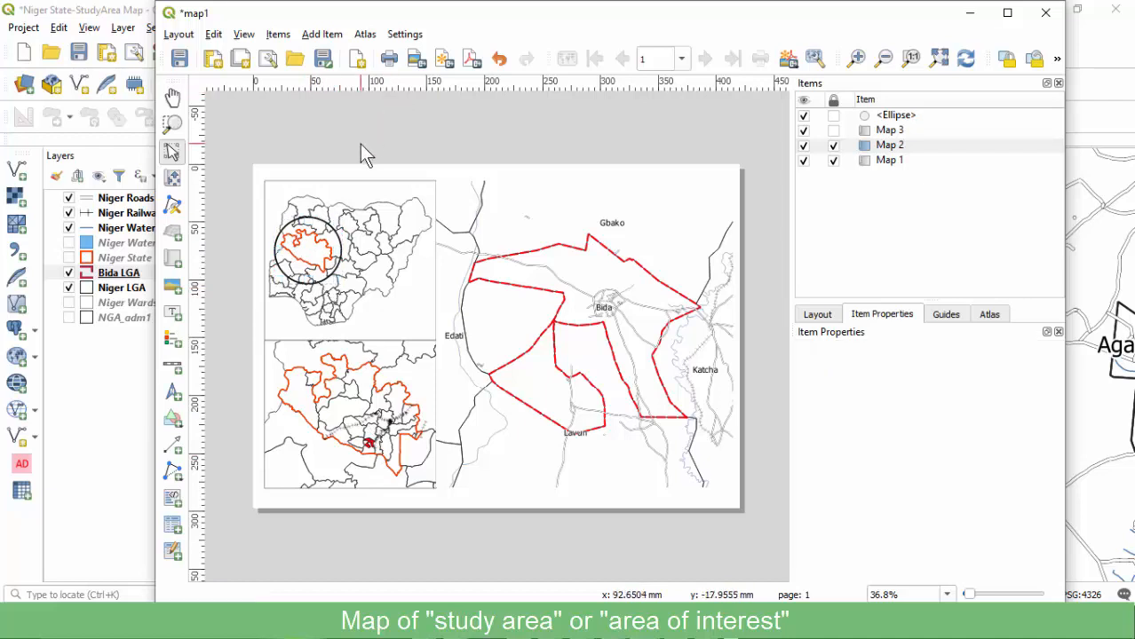
Paste a copy of the circle, shrink it and fit it over the red Bida area.
key(ctrl+v)
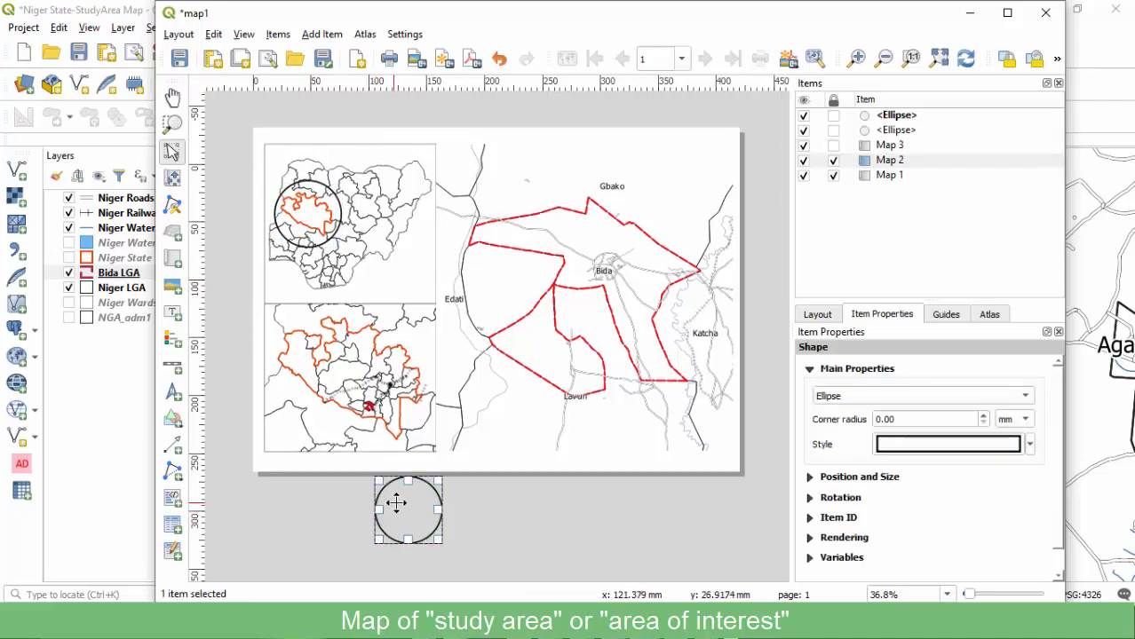
drag(401, 508, 388, 427)
drag(388, 382, 383, 421)
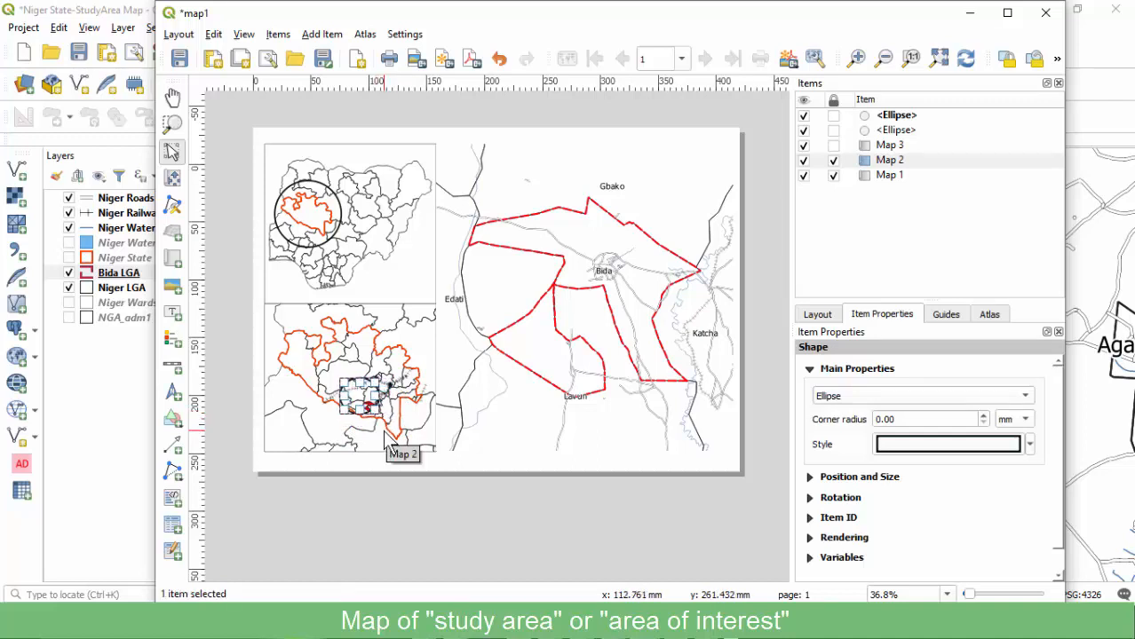
key(Down)
key(Down)
key(Down)
key(Down)
key(Down)
key(Down)
key(Down)
key(Down)
key(Down)
key(Down)
key(Down)
key(Down)
key(Down)
key(Down)
key(Right)
key(Right)
key(Right)
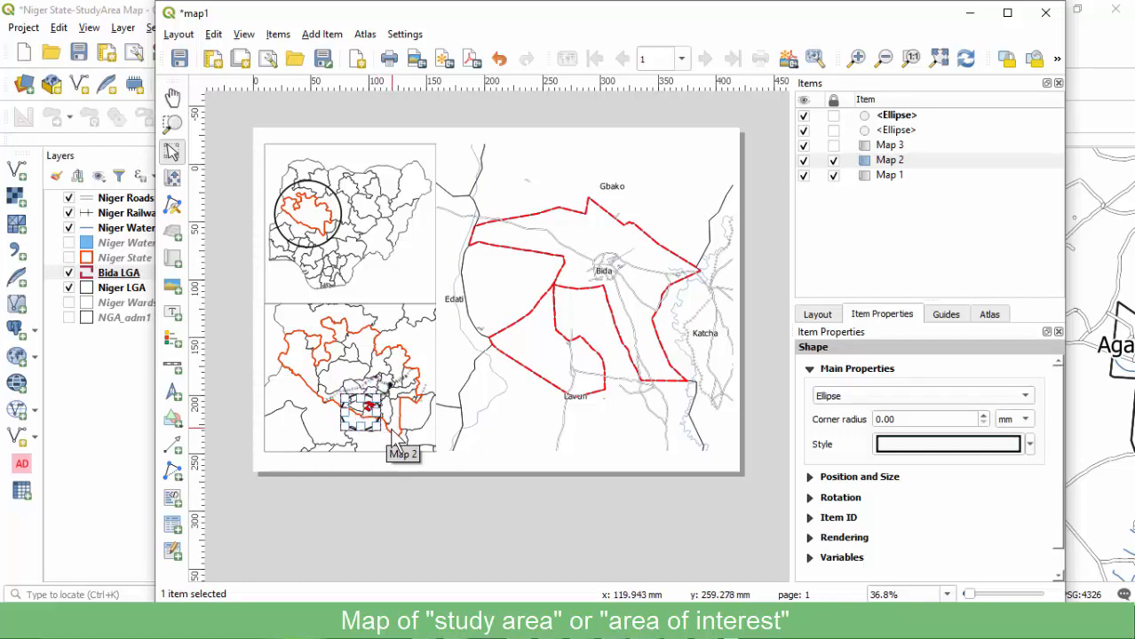
key(Right)
key(Right)
key(Right)
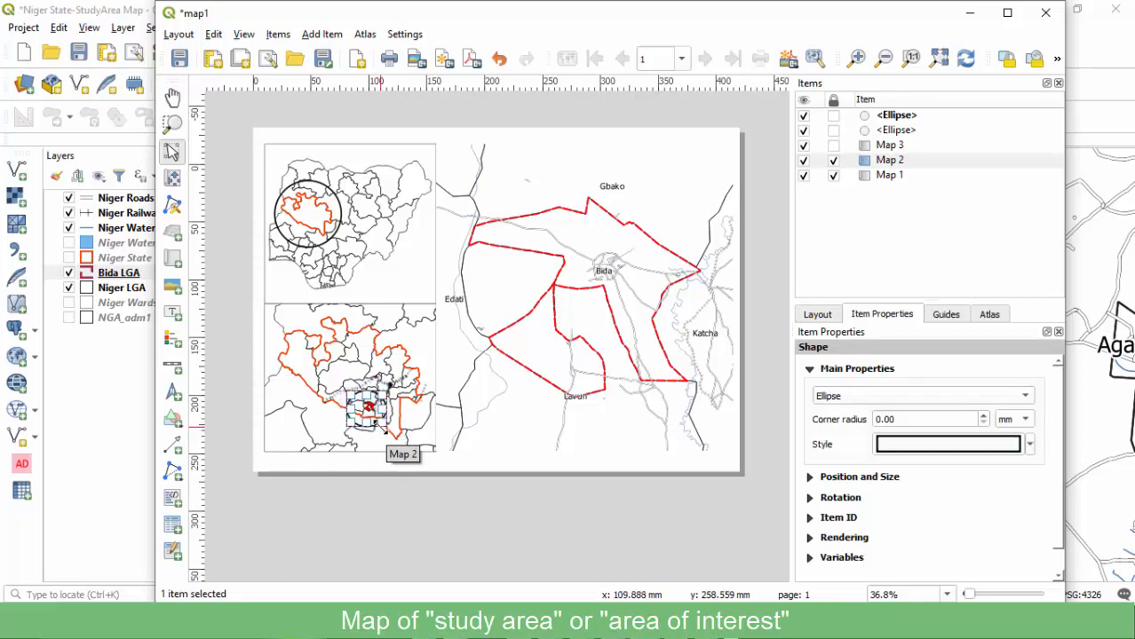
mouse_move(357, 417)
mouse_down()
mouse_move(348, 414)
mouse_move(366, 413)
mouse_up()
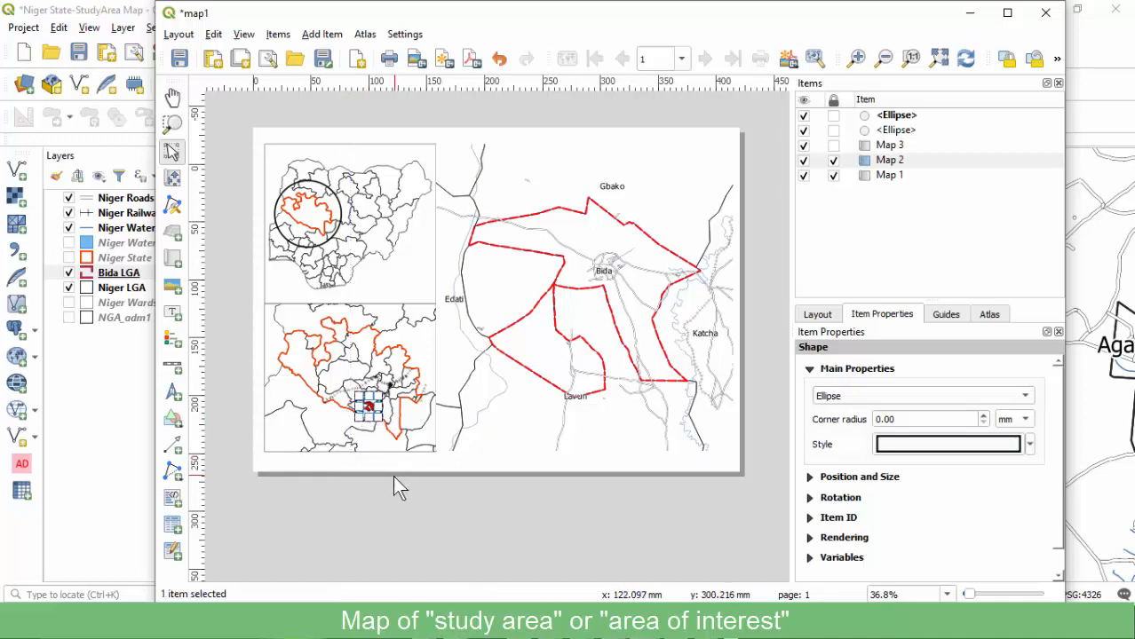
click(390, 480)
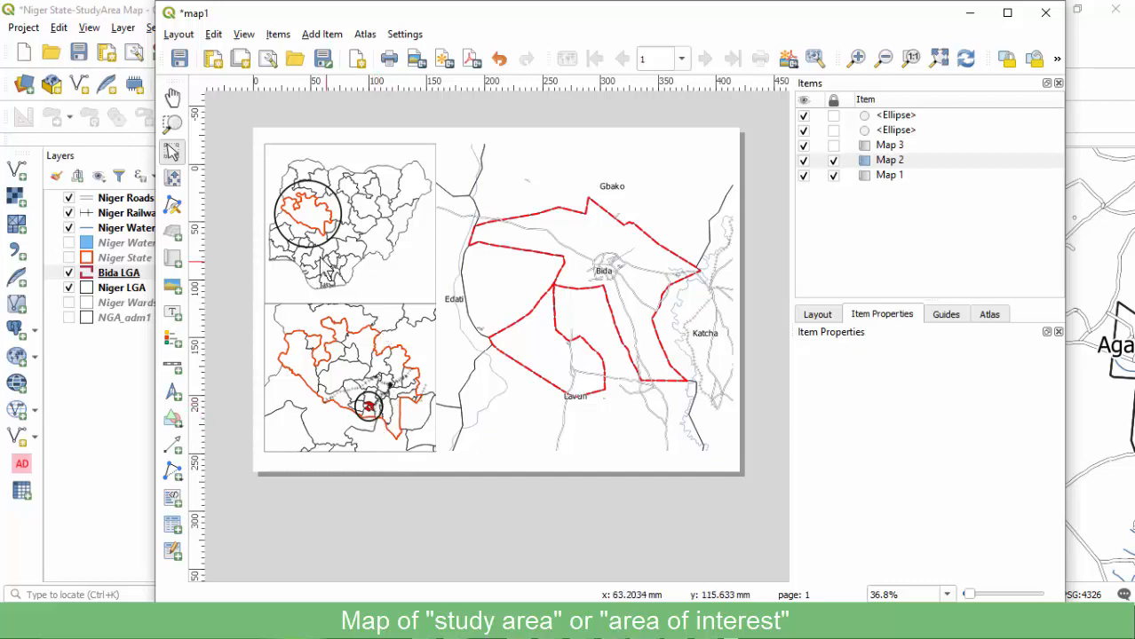
Draw a first polyline from the locator circle to the small study-area circle.
click(176, 420)
click(170, 450)
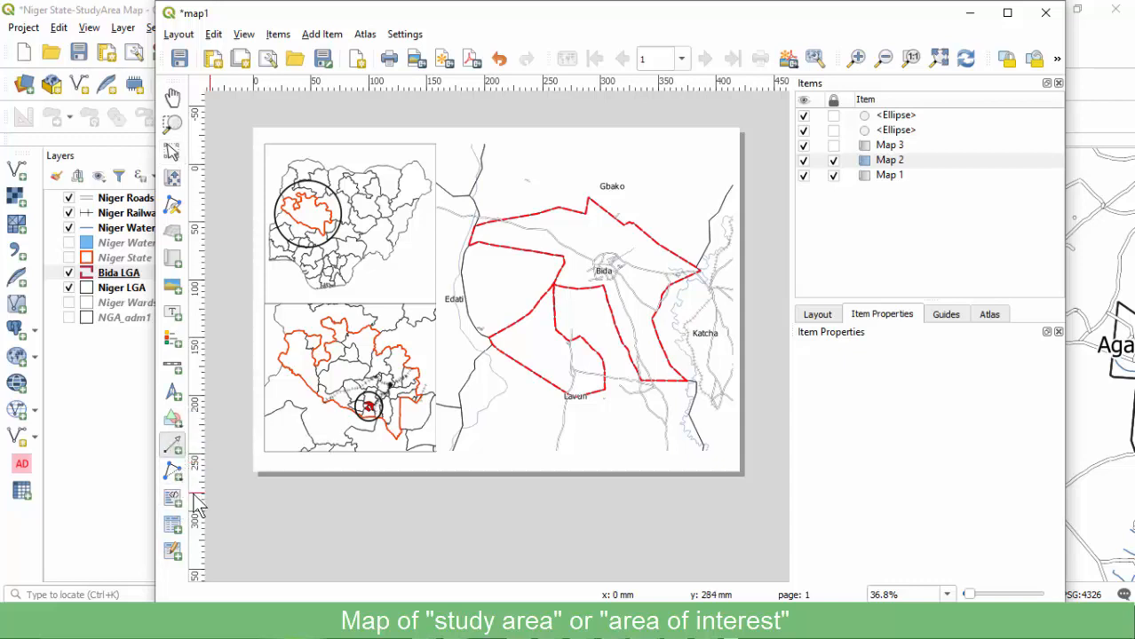
click(171, 475)
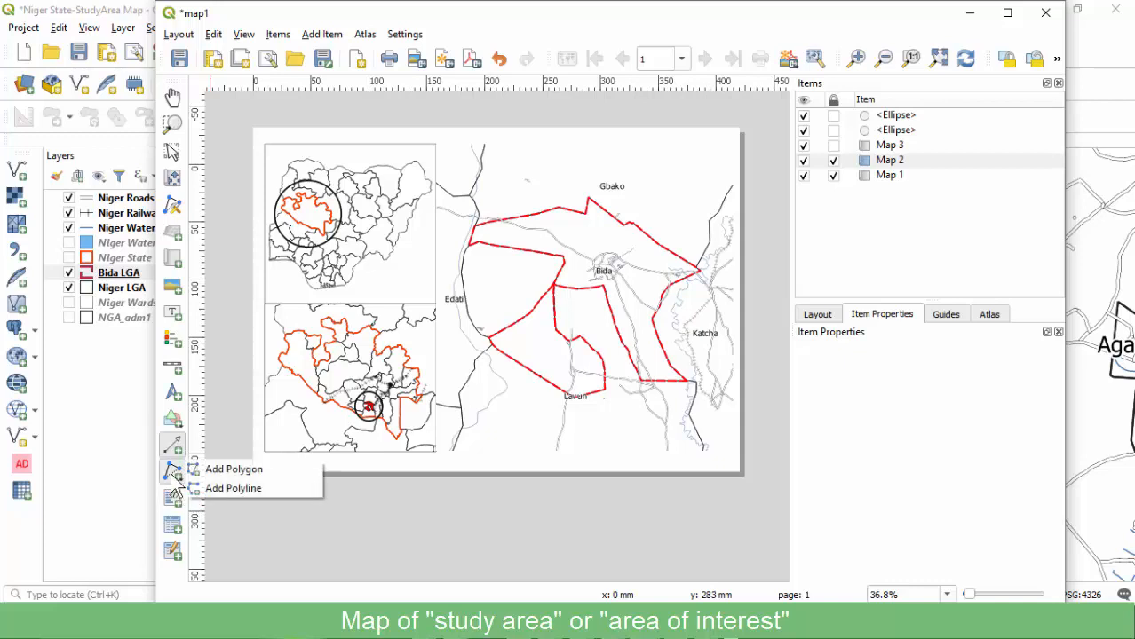
click(233, 488)
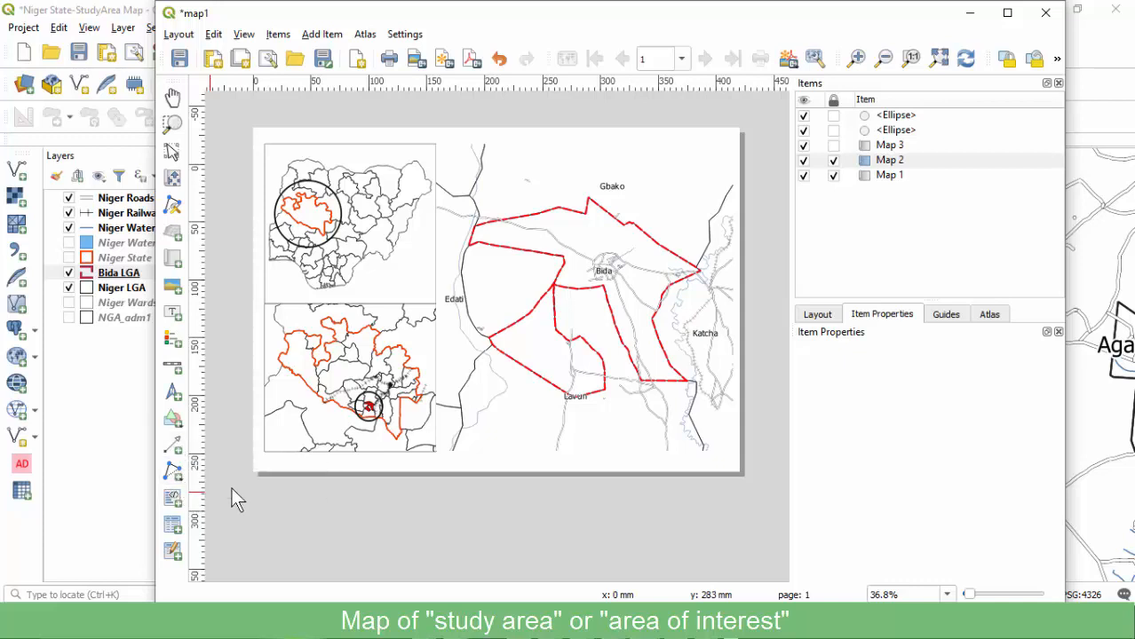
click(274, 224)
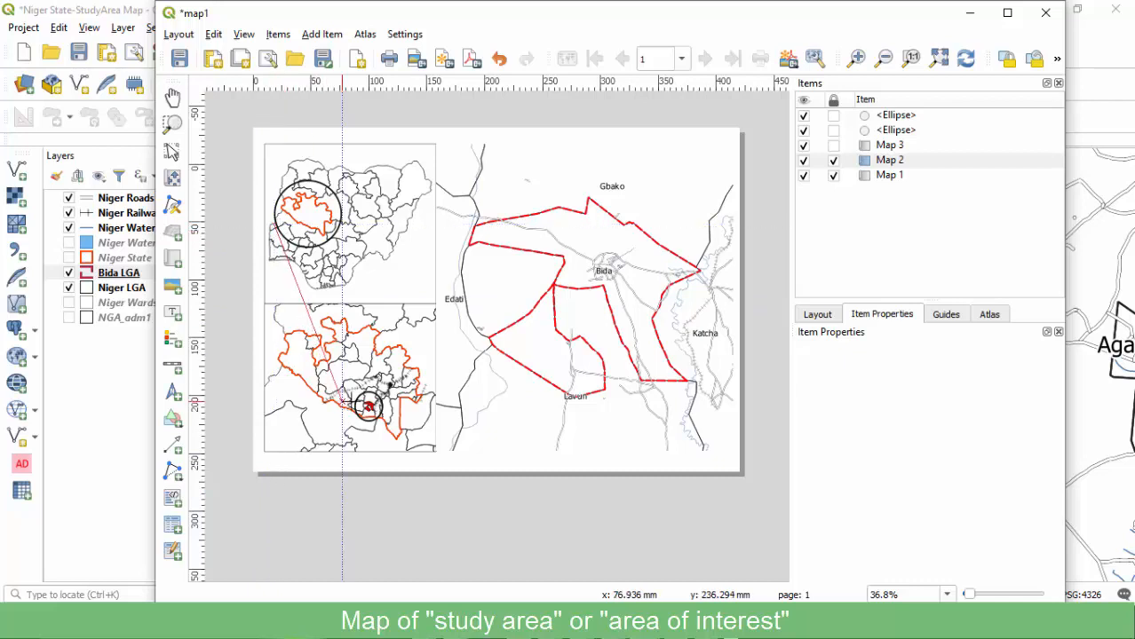
click(355, 404)
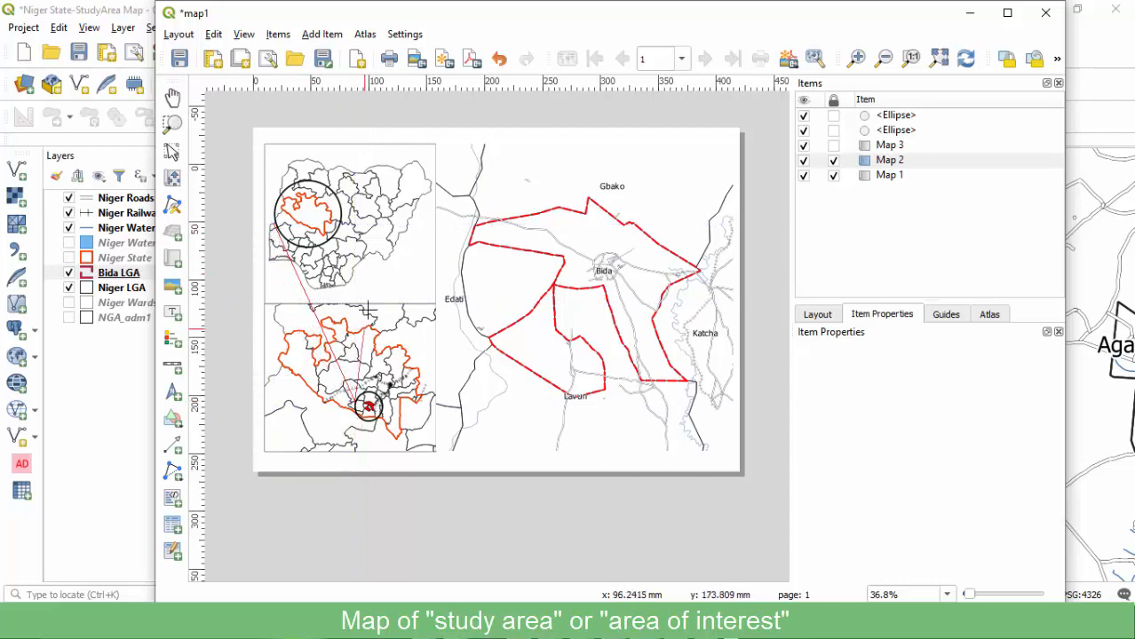
right_click(342, 213)
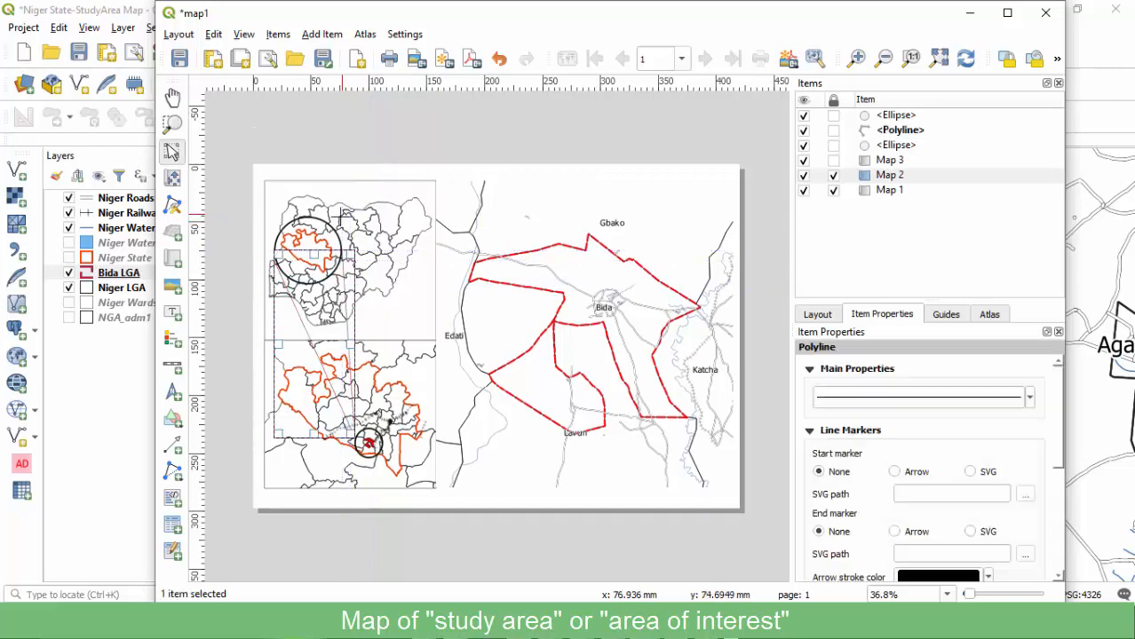
click(329, 335)
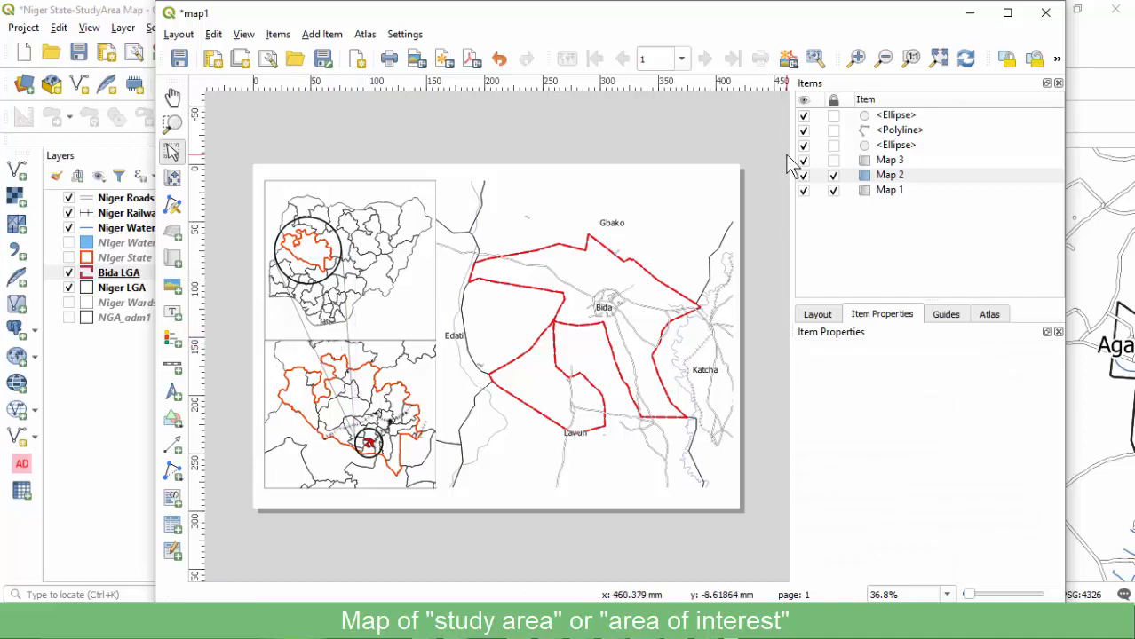
Delete that connector line, undoing an accidental deletion of the circle.
click(902, 119)
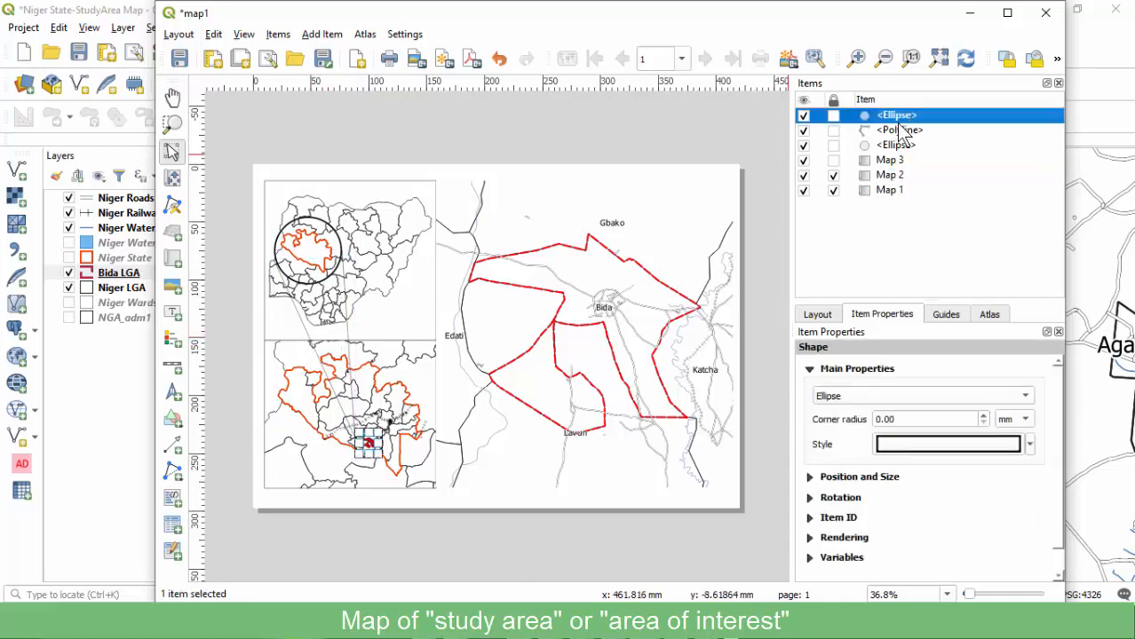
click(900, 132)
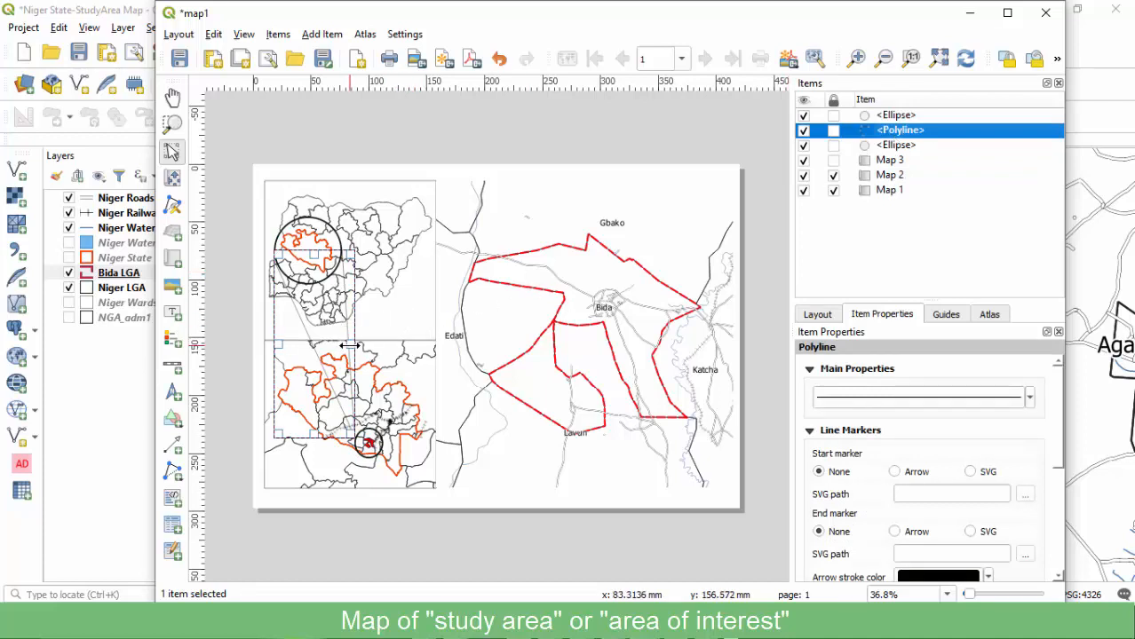
drag(351, 344, 352, 343)
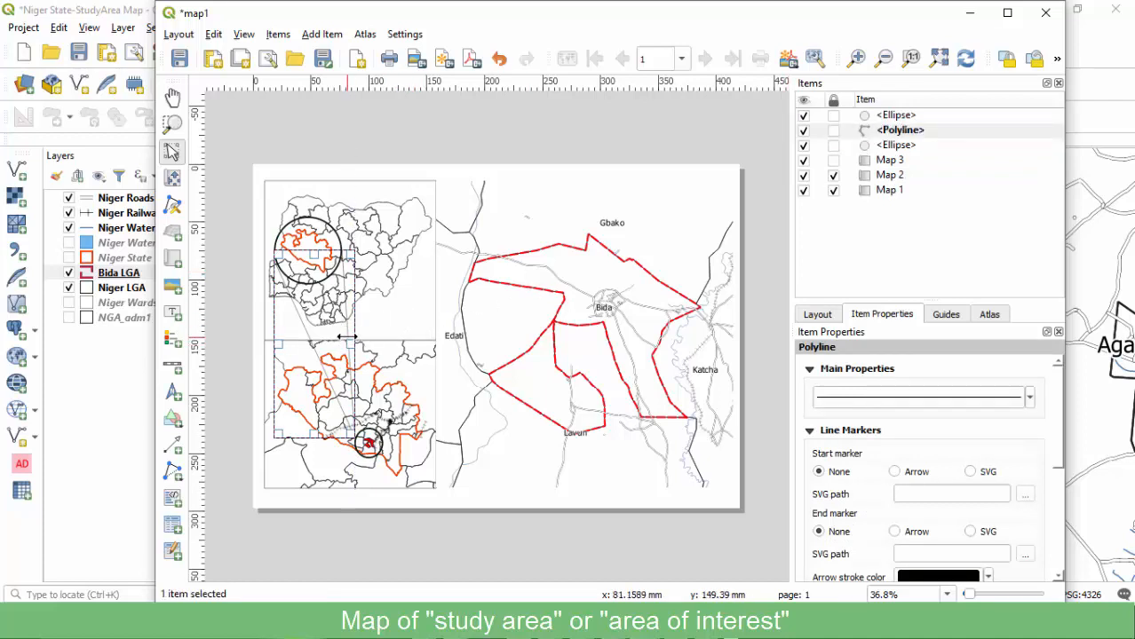
key(Delete)
key(Delete)
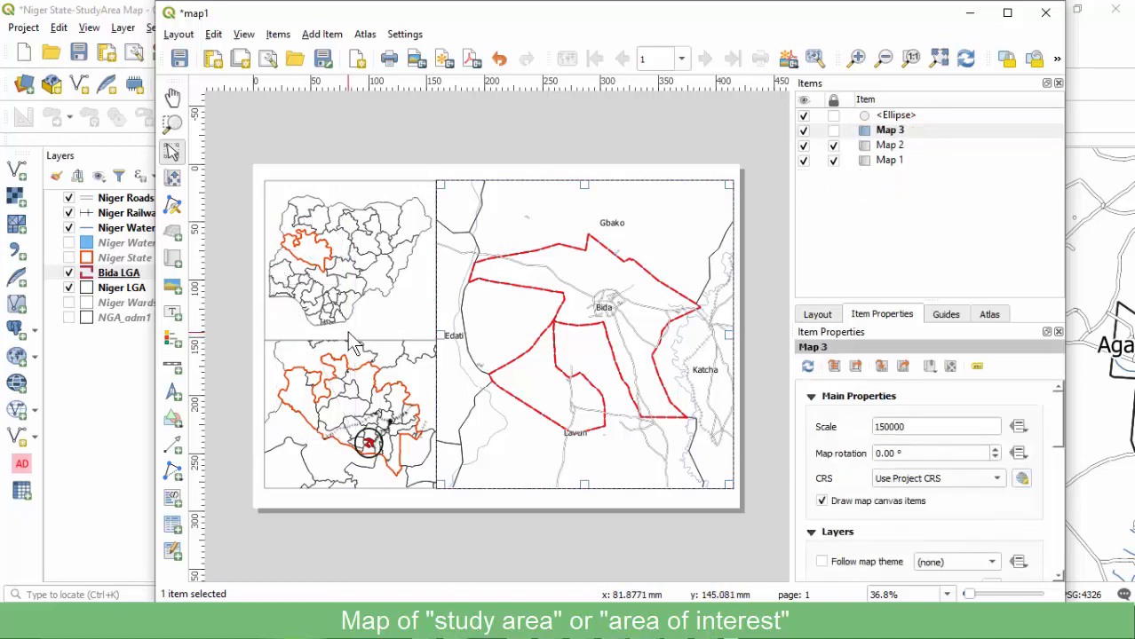
key(ctrl+z)
click(325, 156)
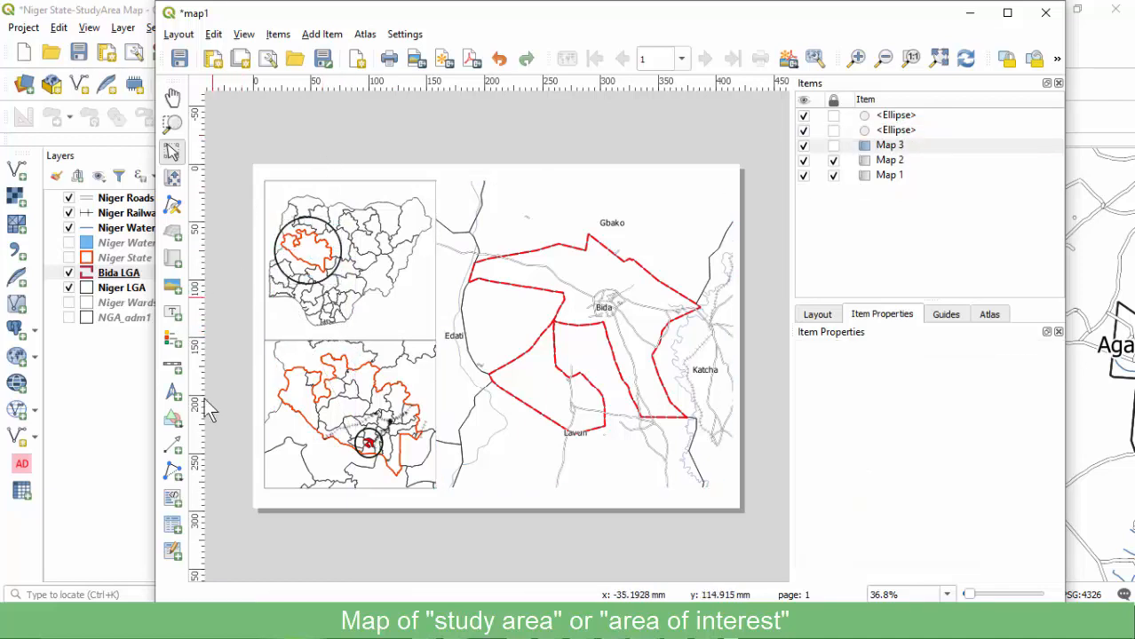
Redraw a V-shaped polyline from the top inset circle down to the lower circle and back.
click(173, 471)
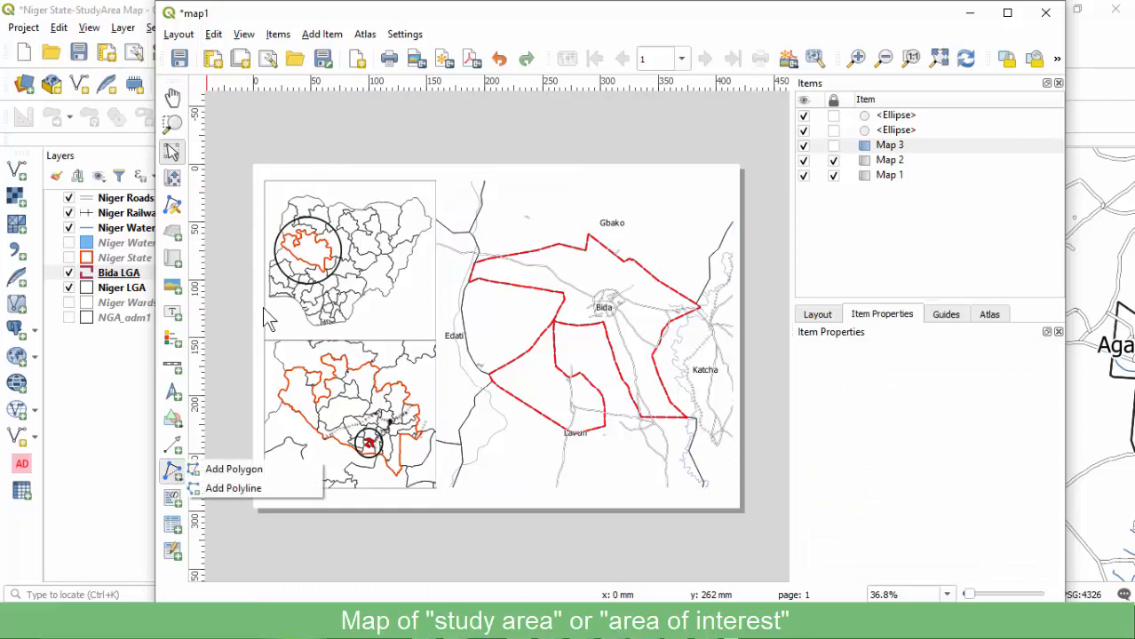
click(274, 254)
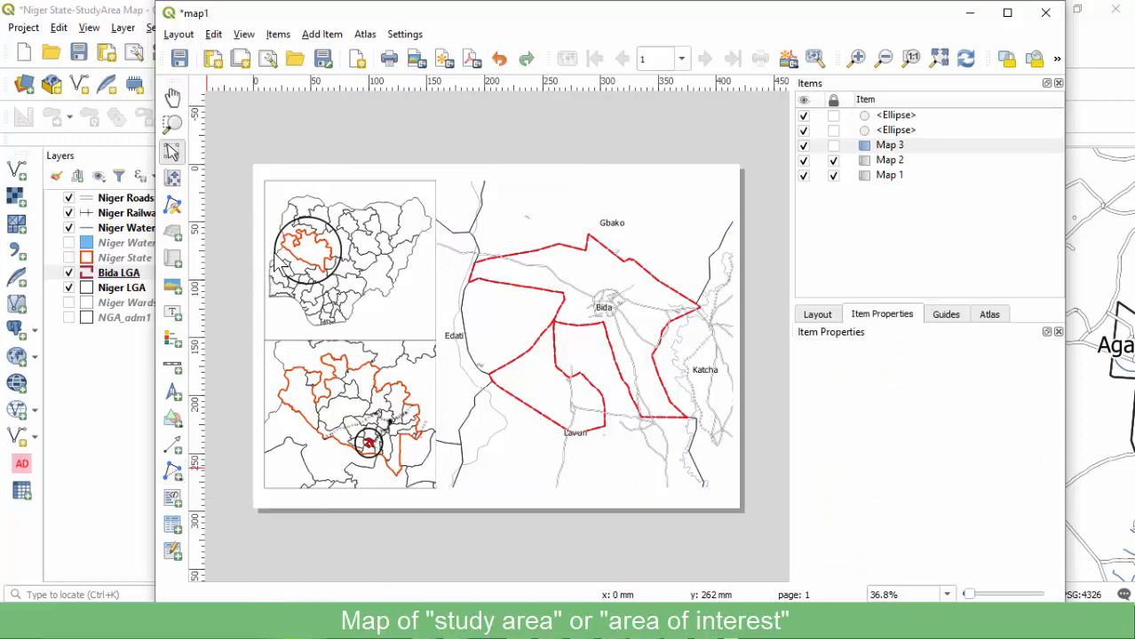
click(173, 473)
click(229, 488)
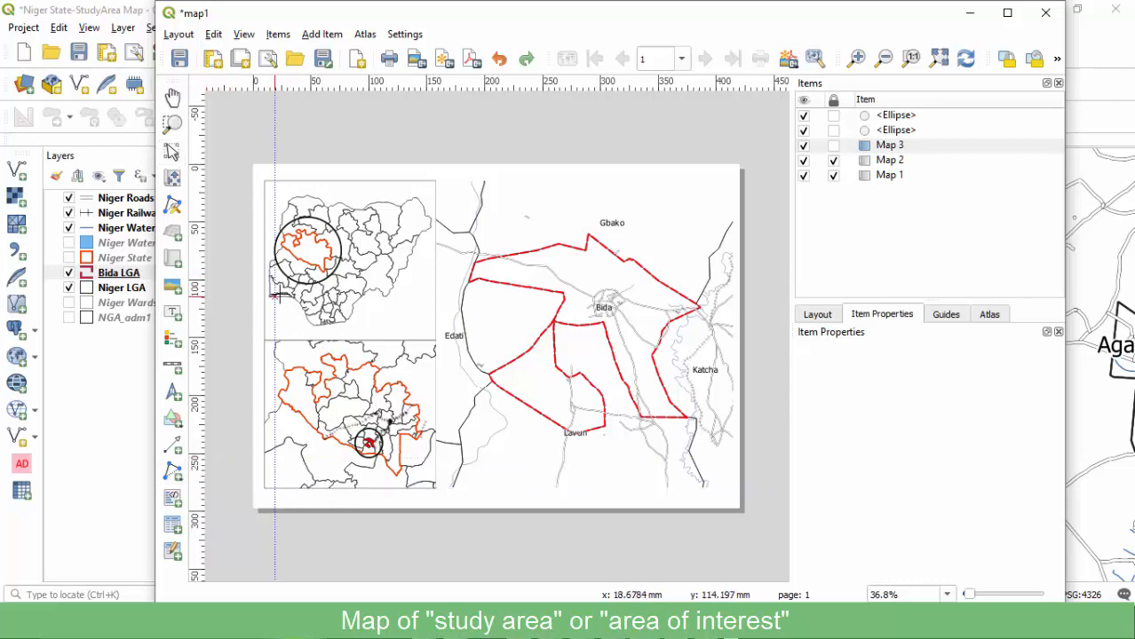
click(284, 264)
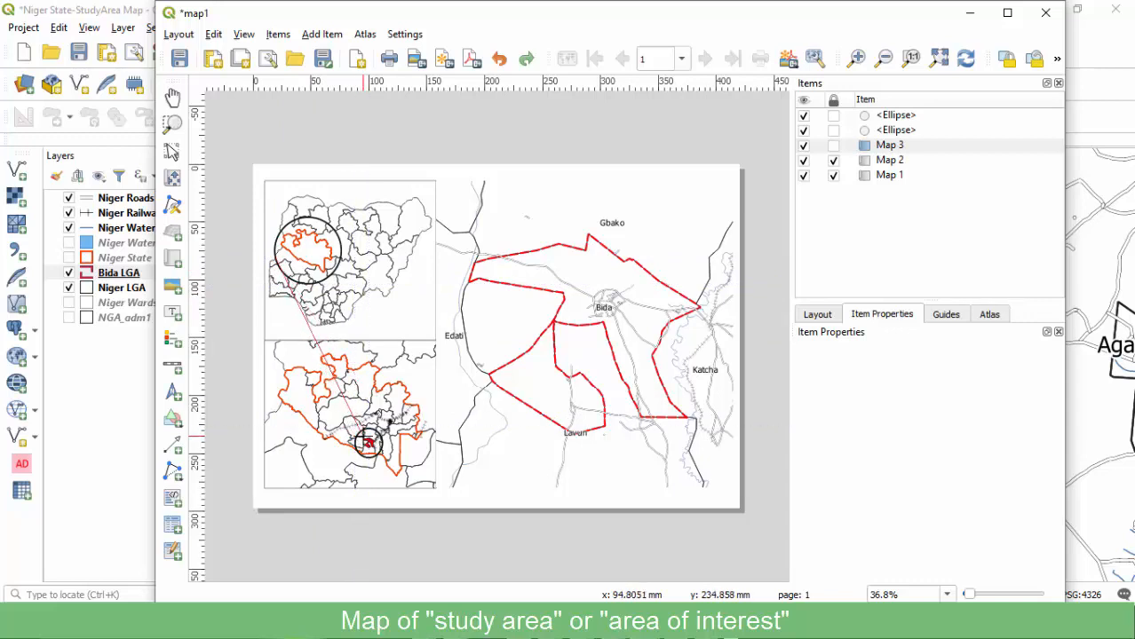
click(359, 439)
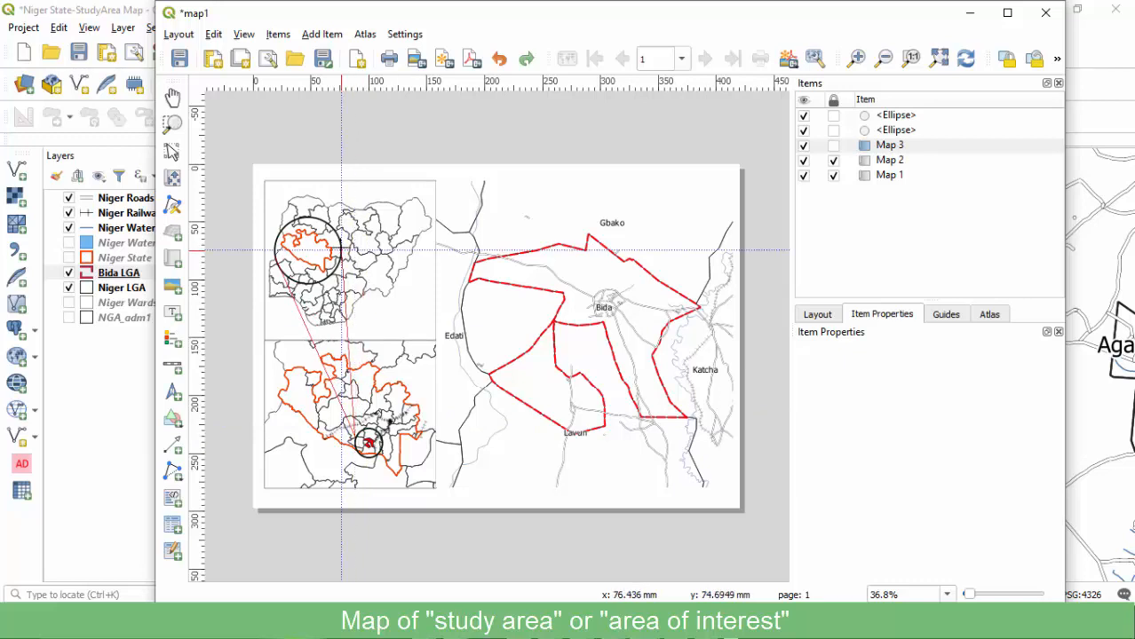
click(353, 253)
right_click(354, 253)
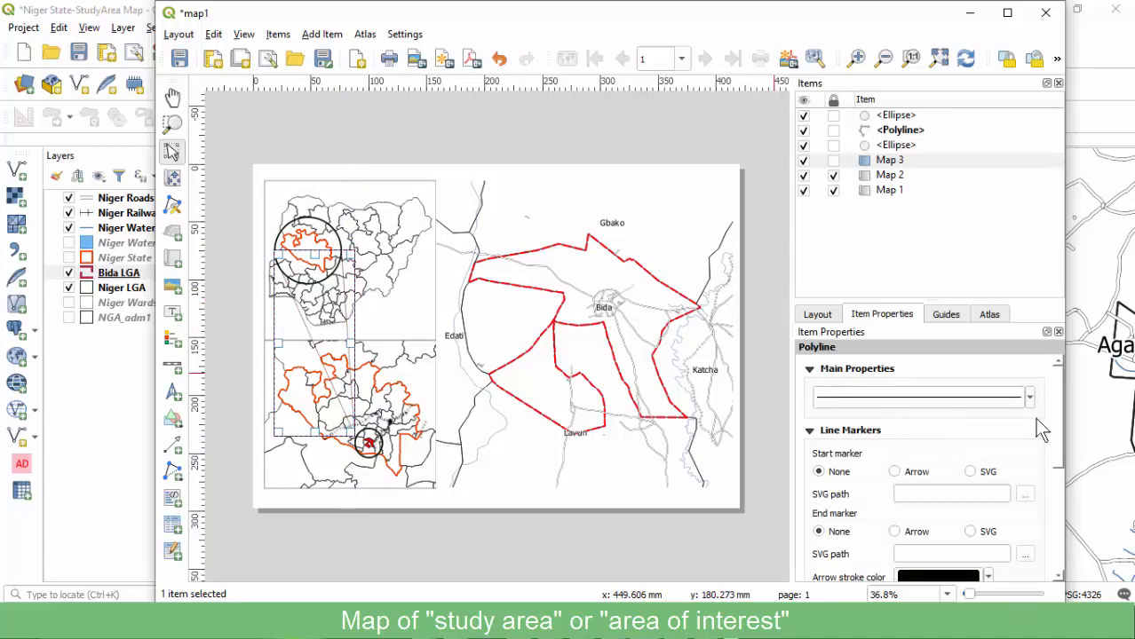
Give the connector polyline a 1.3 mm stroke width and a grey colour.
mouse_move(1057, 393)
mouse_down()
mouse_move(1044, 467)
mouse_move(1042, 400)
mouse_up()
scroll(1039, 391, up, 1)
click(1028, 395)
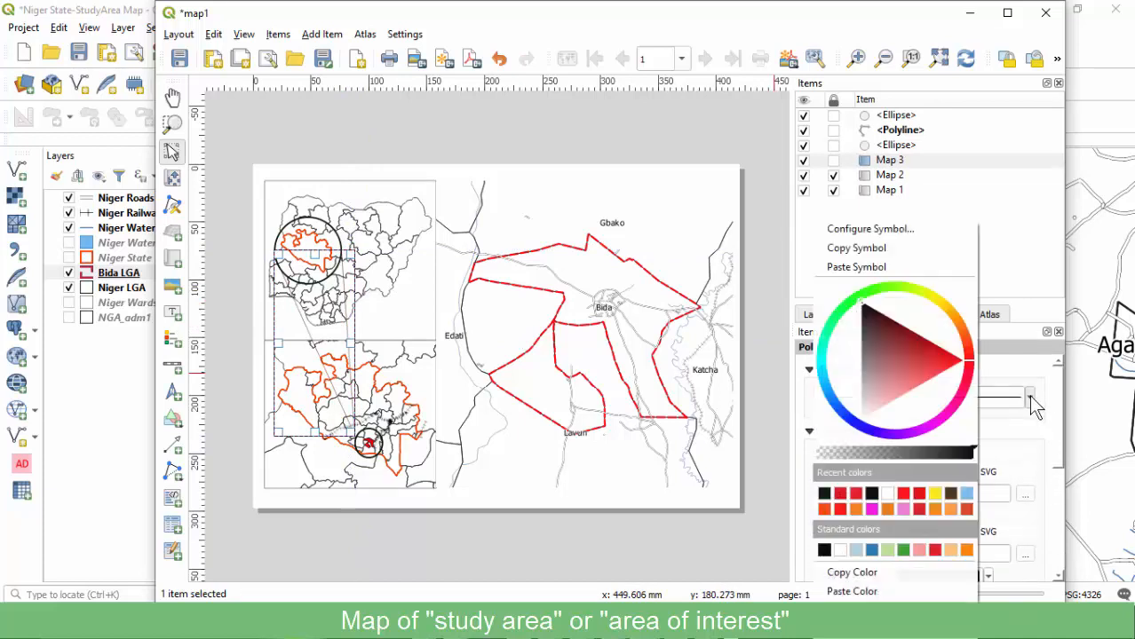
click(870, 230)
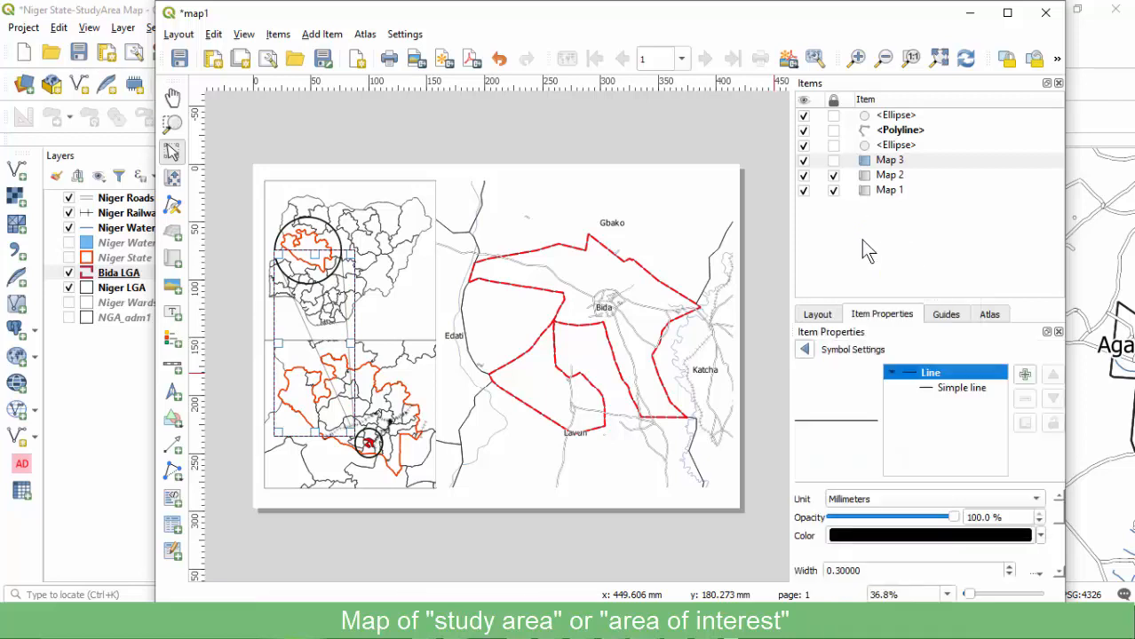
click(952, 391)
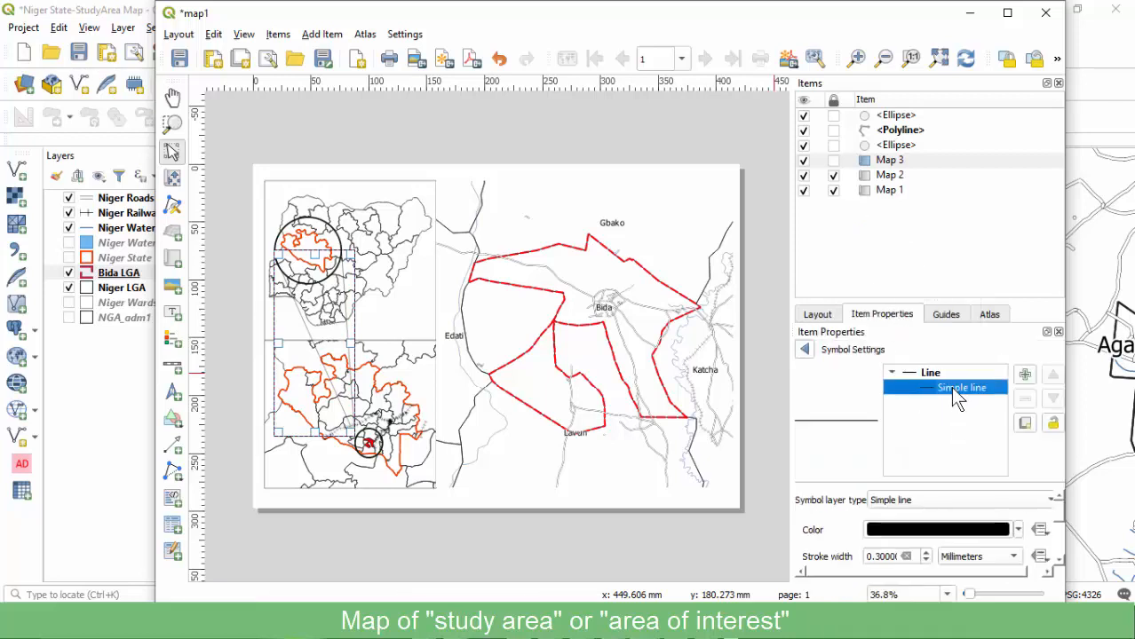
click(868, 557)
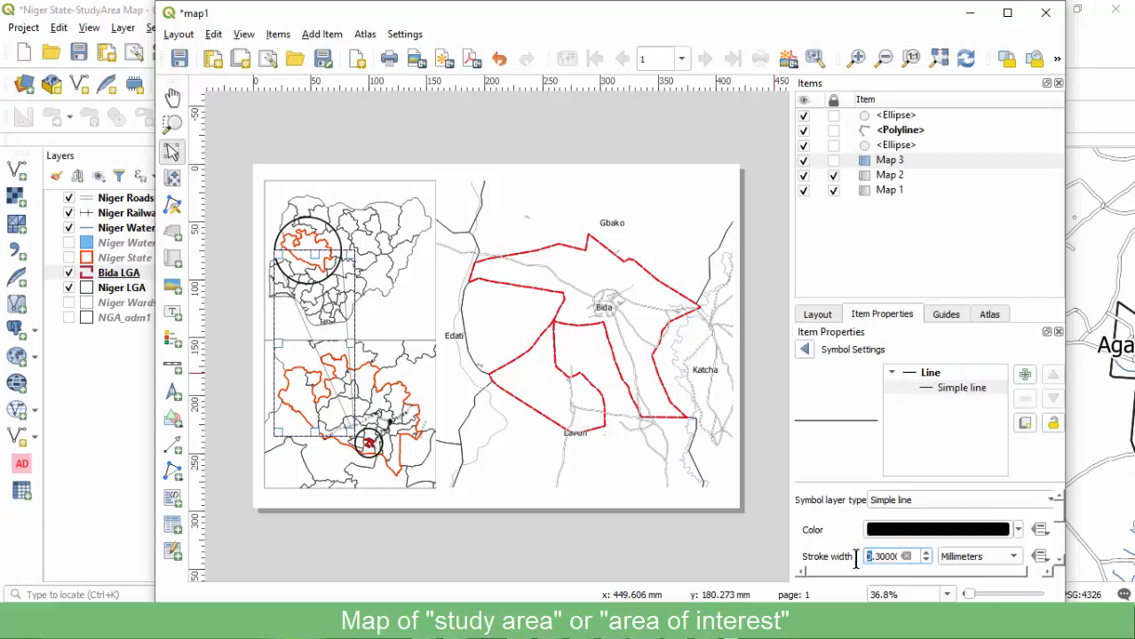
text(1)
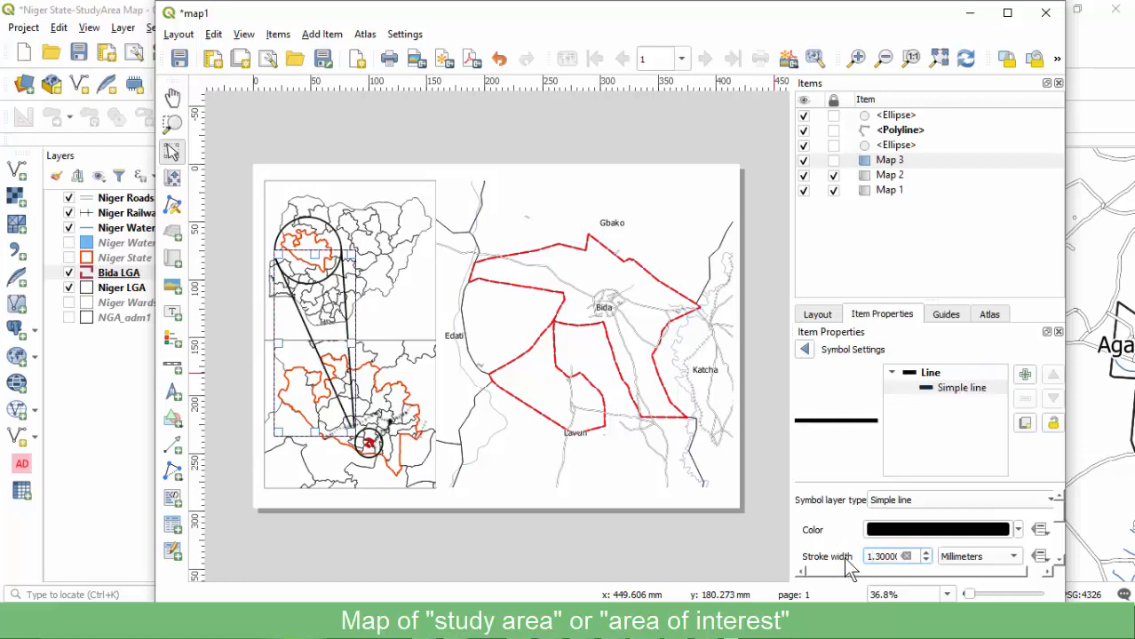
click(953, 526)
click(899, 475)
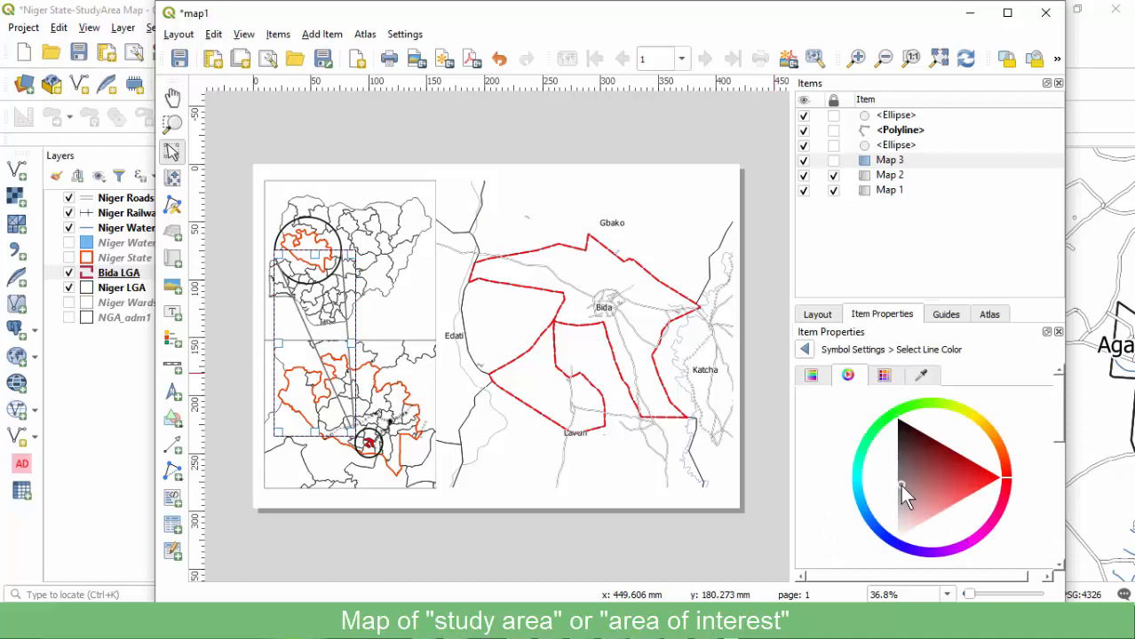
click(805, 349)
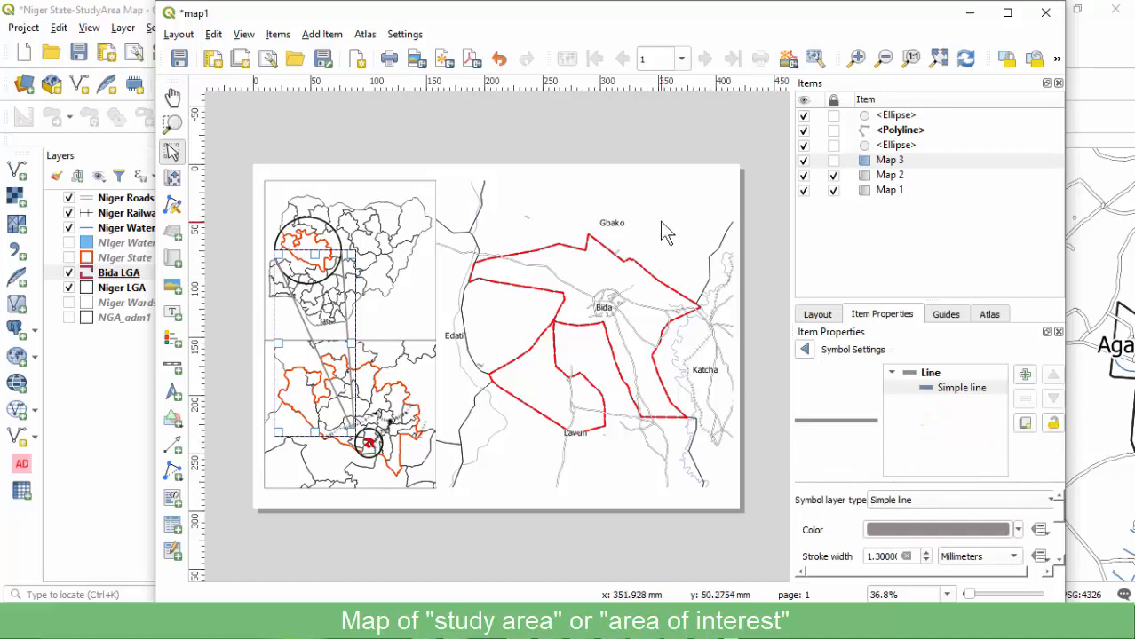
click(888, 190)
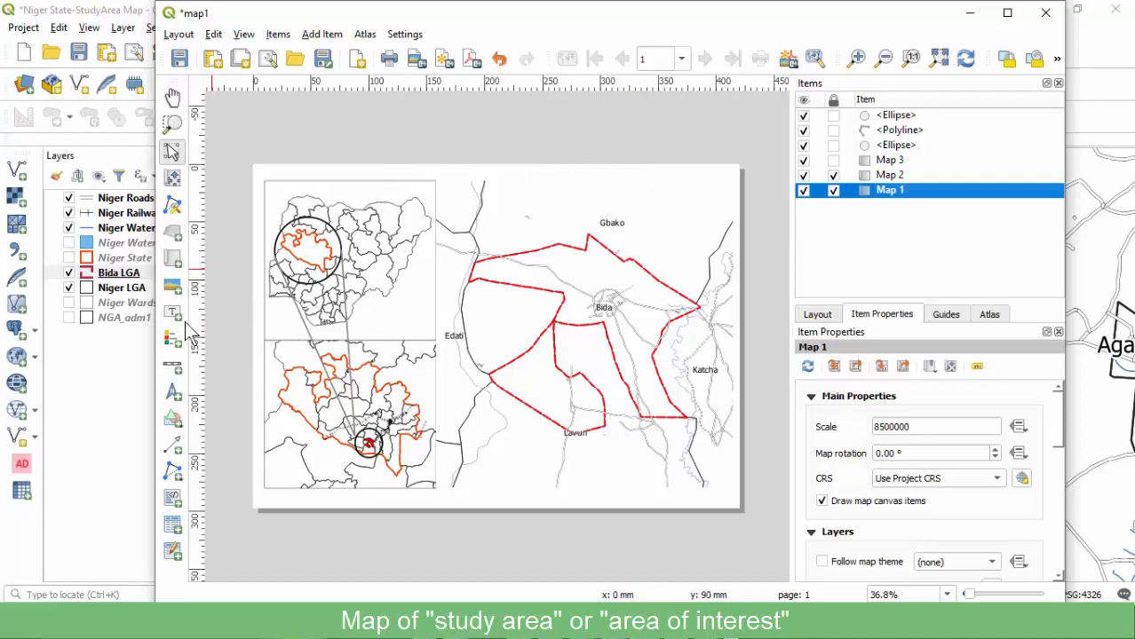
Draw a second polyline from the Bida map's top, via the small circle, to the Bida map's bottom.
click(168, 472)
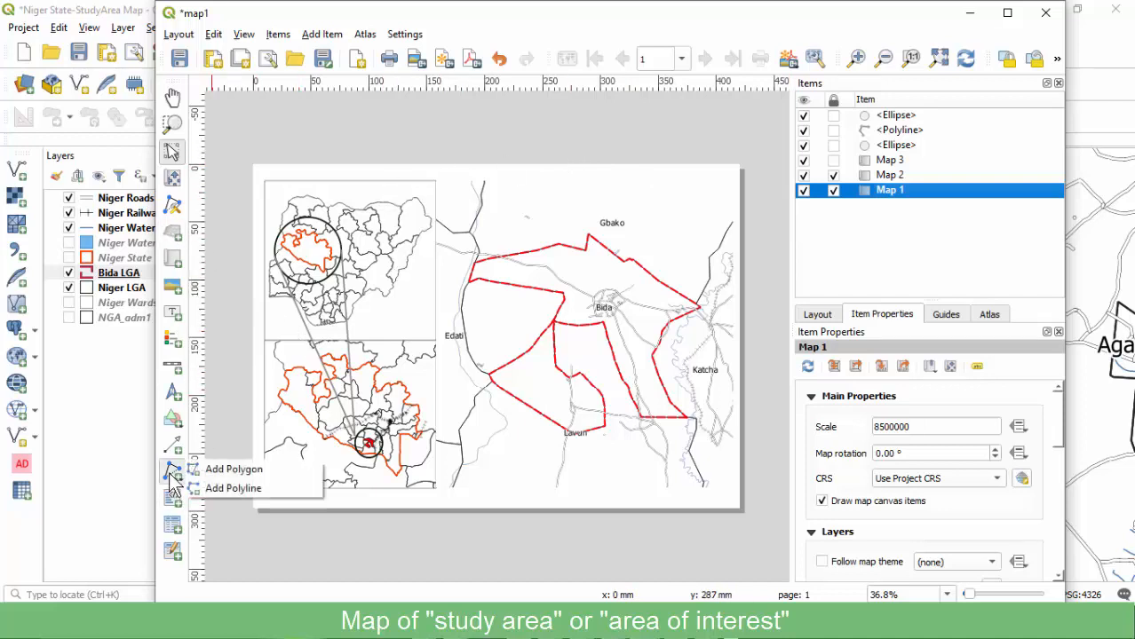
click(233, 487)
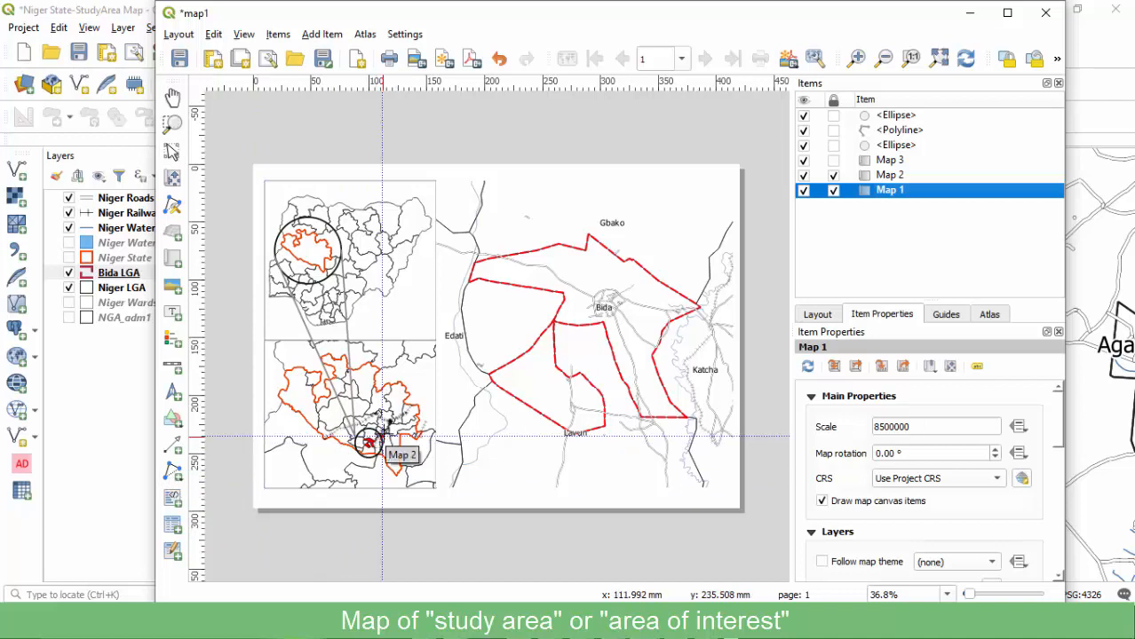
click(381, 436)
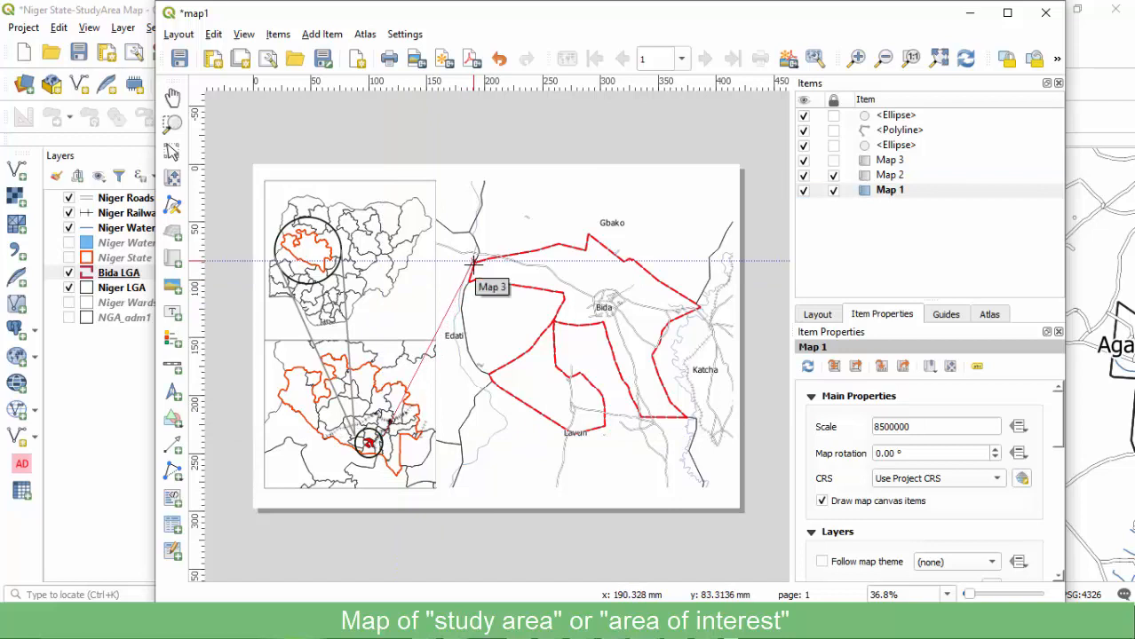
key(Escape)
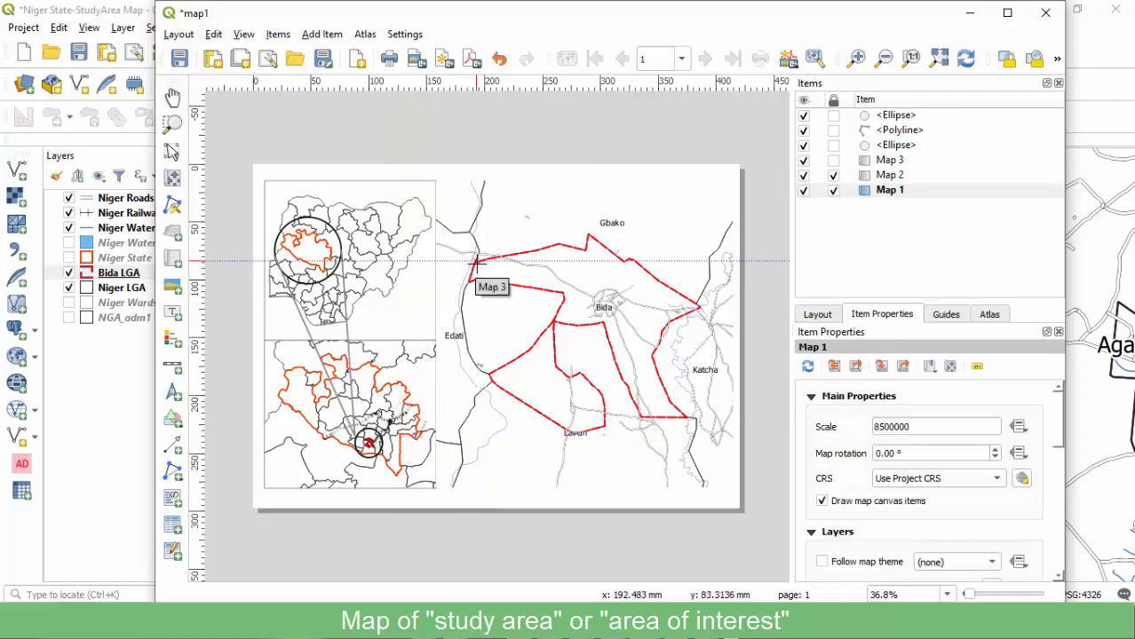
click(476, 260)
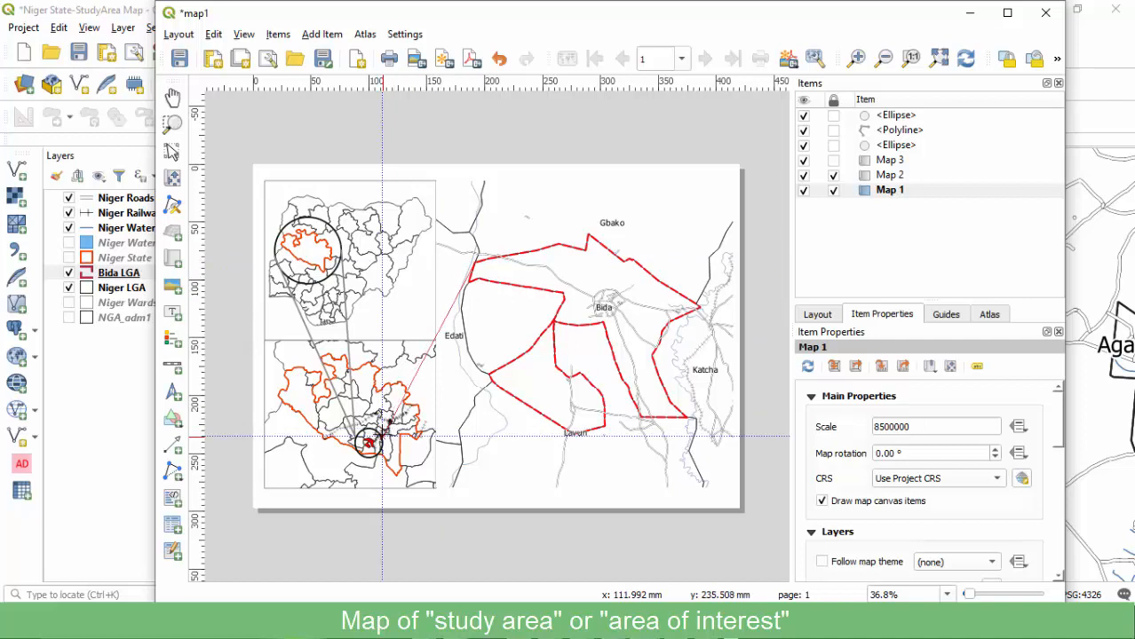
click(382, 437)
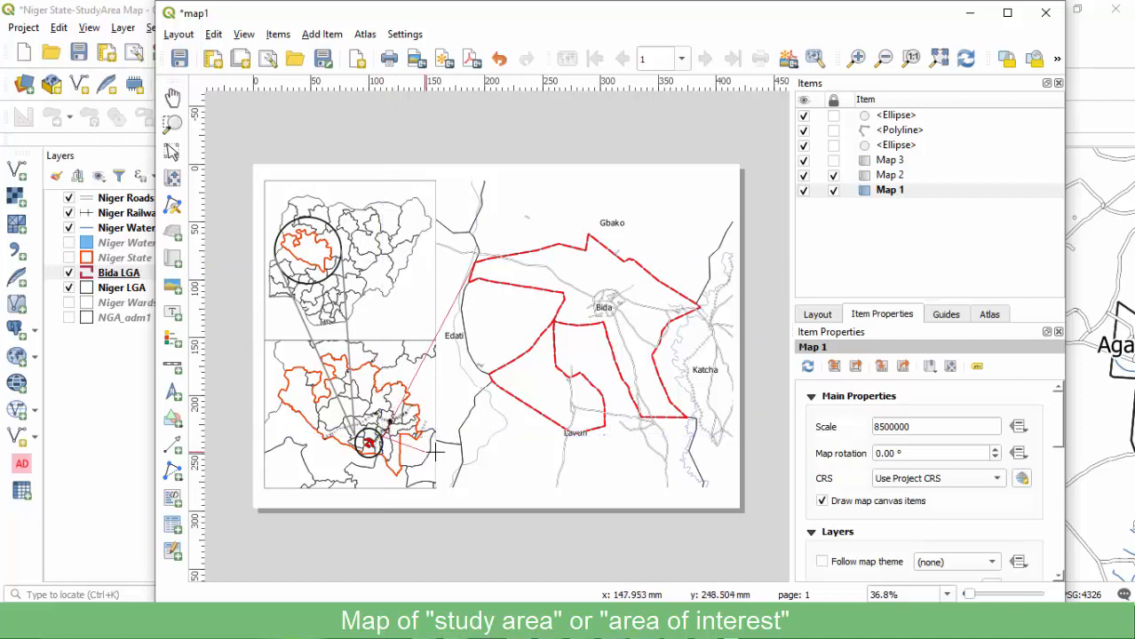
click(581, 433)
right_click(582, 433)
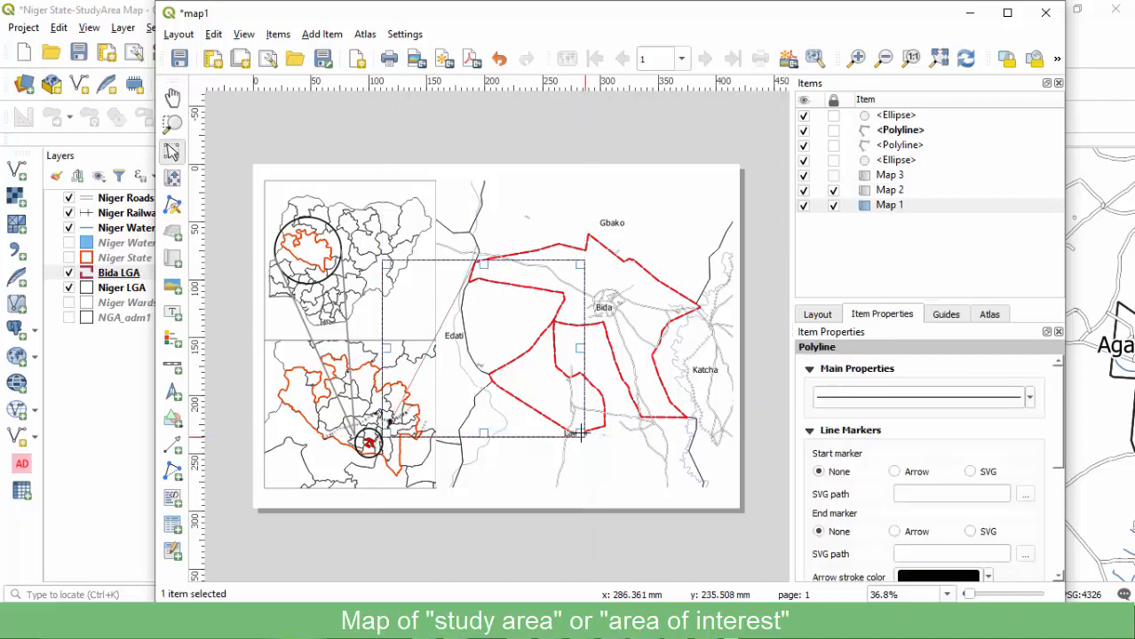
Give the second connector a 1.3 mm stroke width and a darker grey colour.
click(1029, 400)
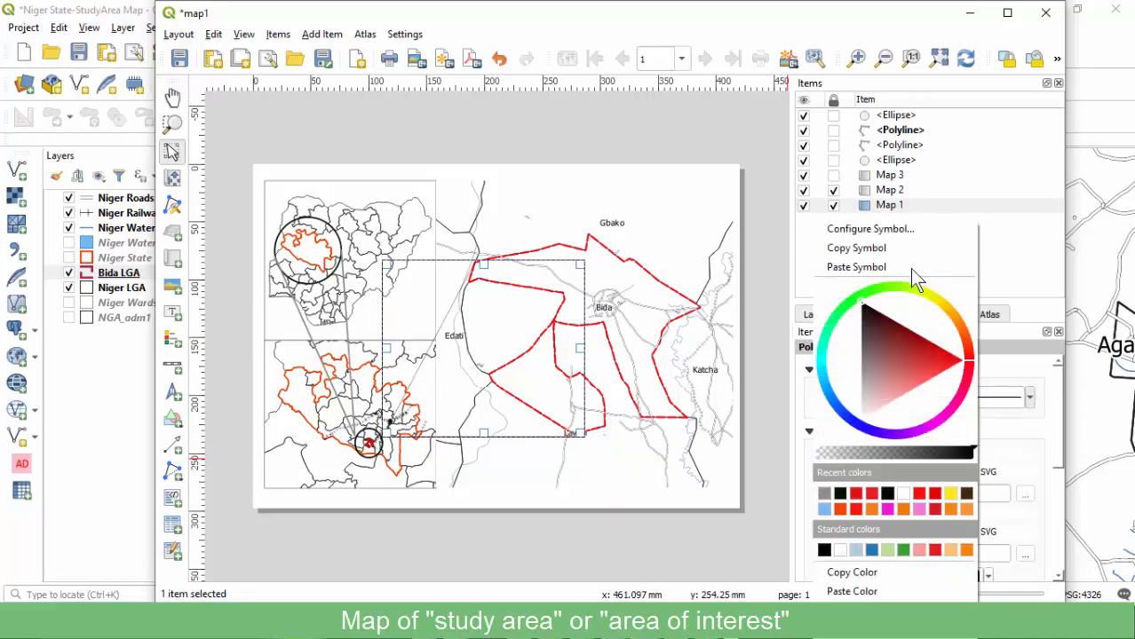
click(884, 228)
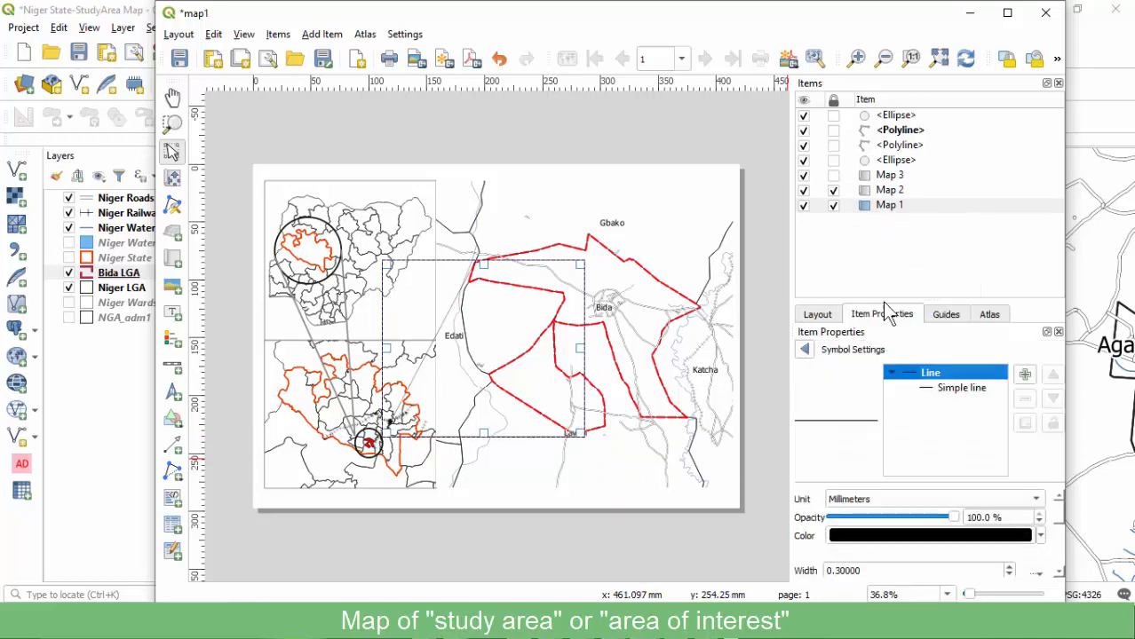
click(966, 391)
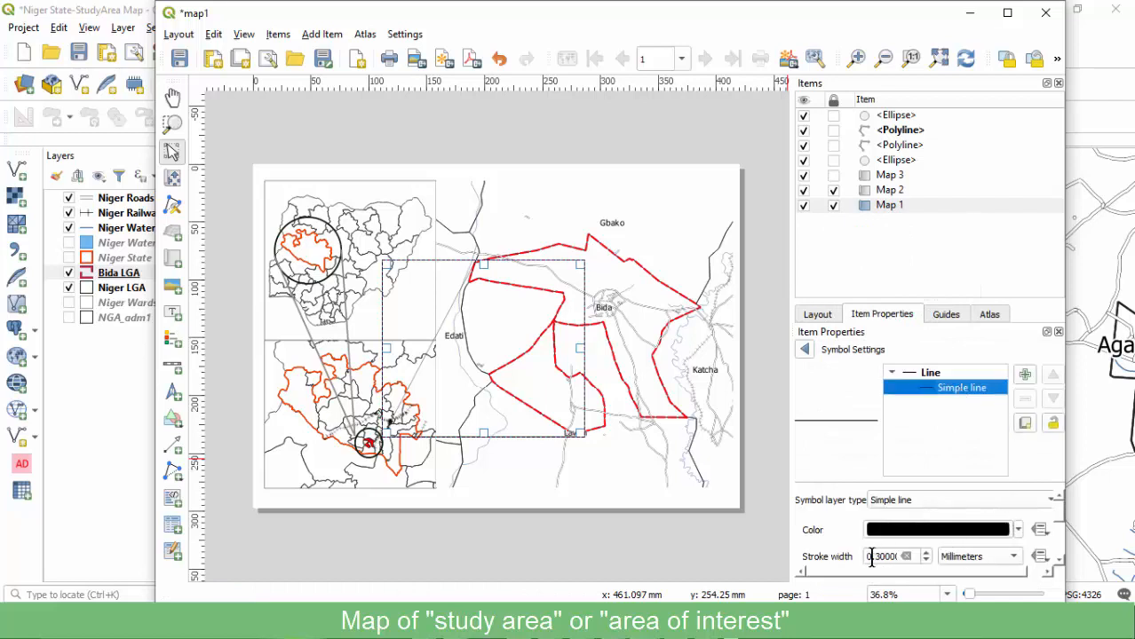
drag(873, 557, 845, 558)
text(1)
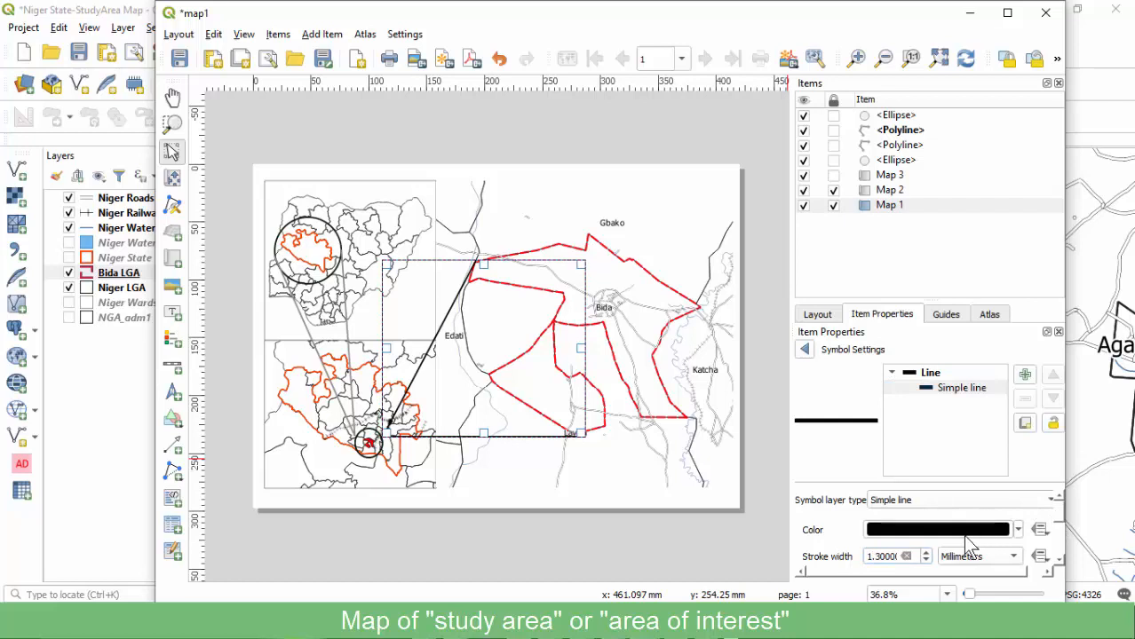
click(963, 531)
click(896, 502)
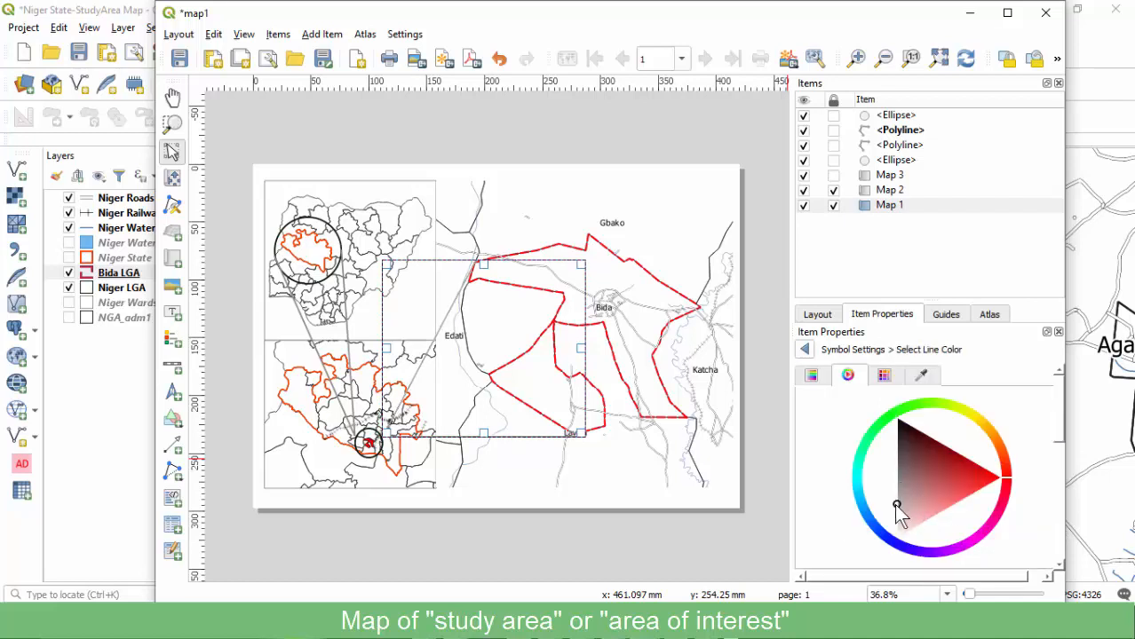
drag(904, 484, 898, 460)
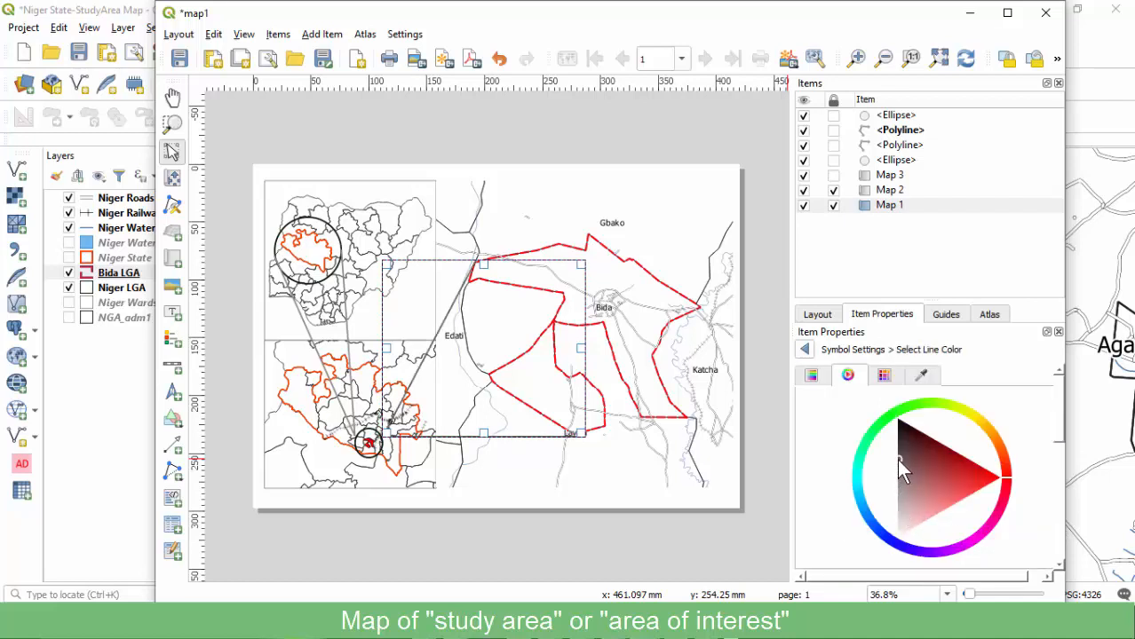
click(693, 548)
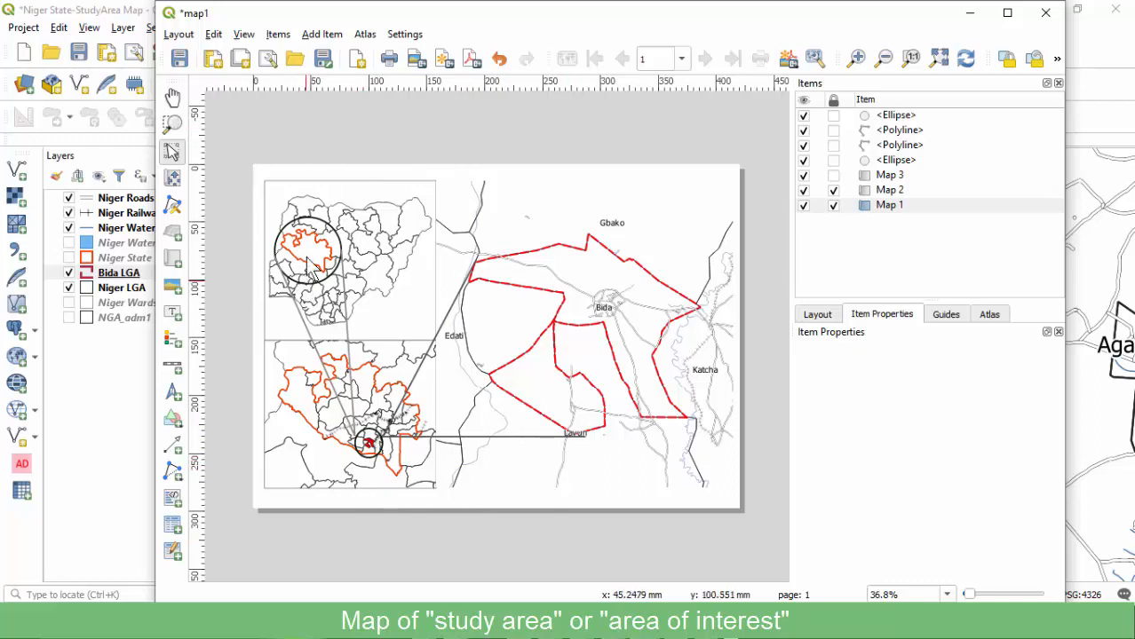
Draw a scale bar below the Bida map and set its style to Line Ticks Middle.
click(168, 369)
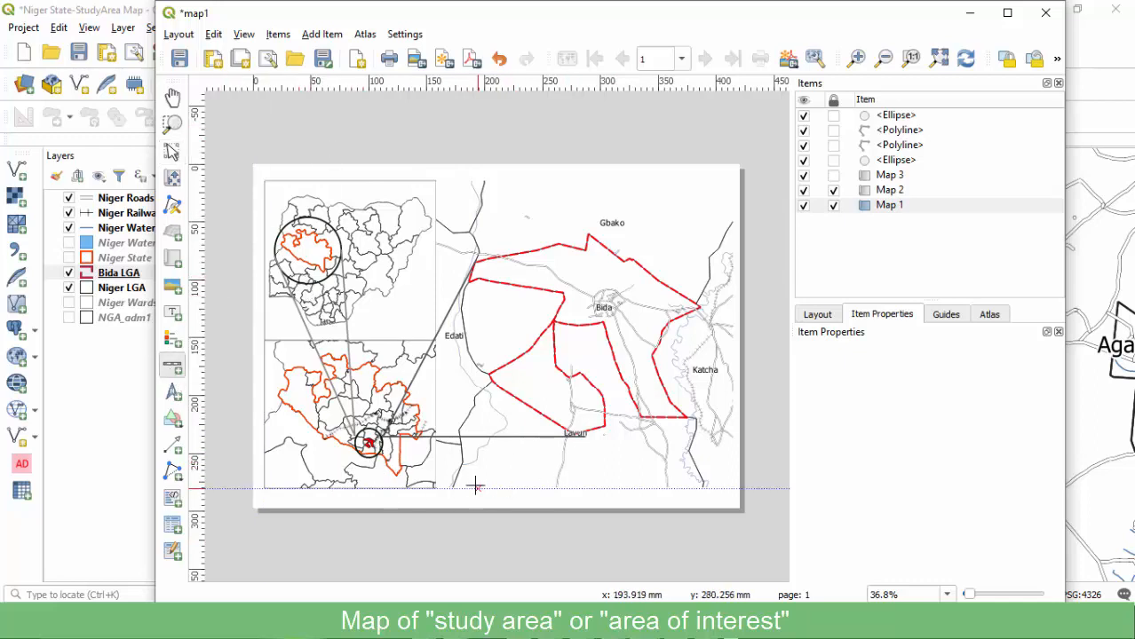
drag(469, 475, 614, 481)
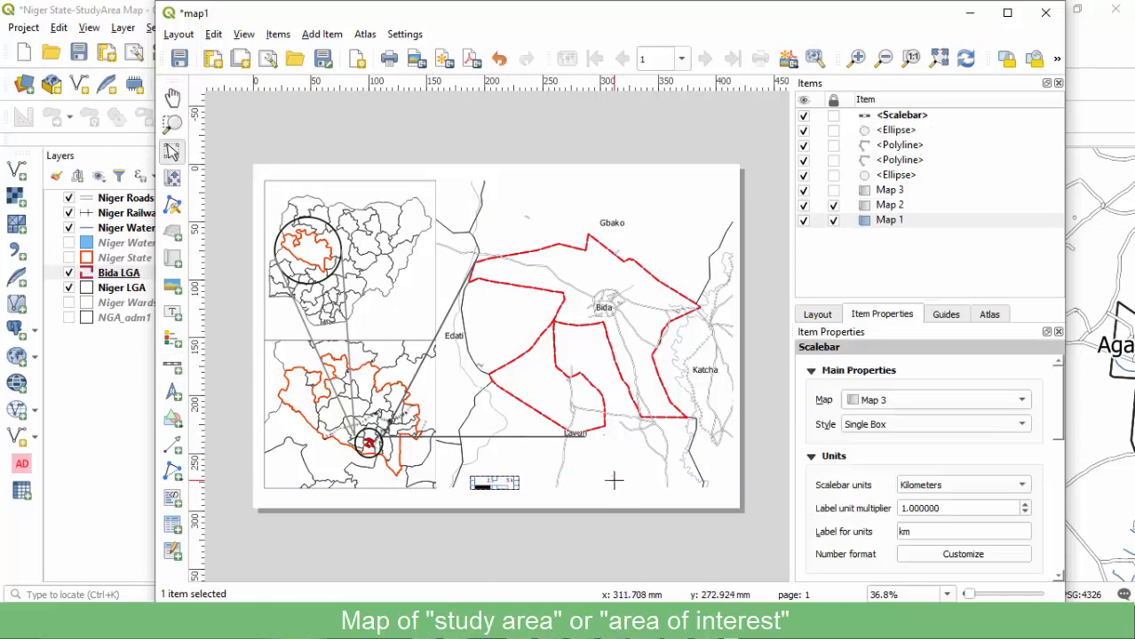
click(904, 426)
click(899, 441)
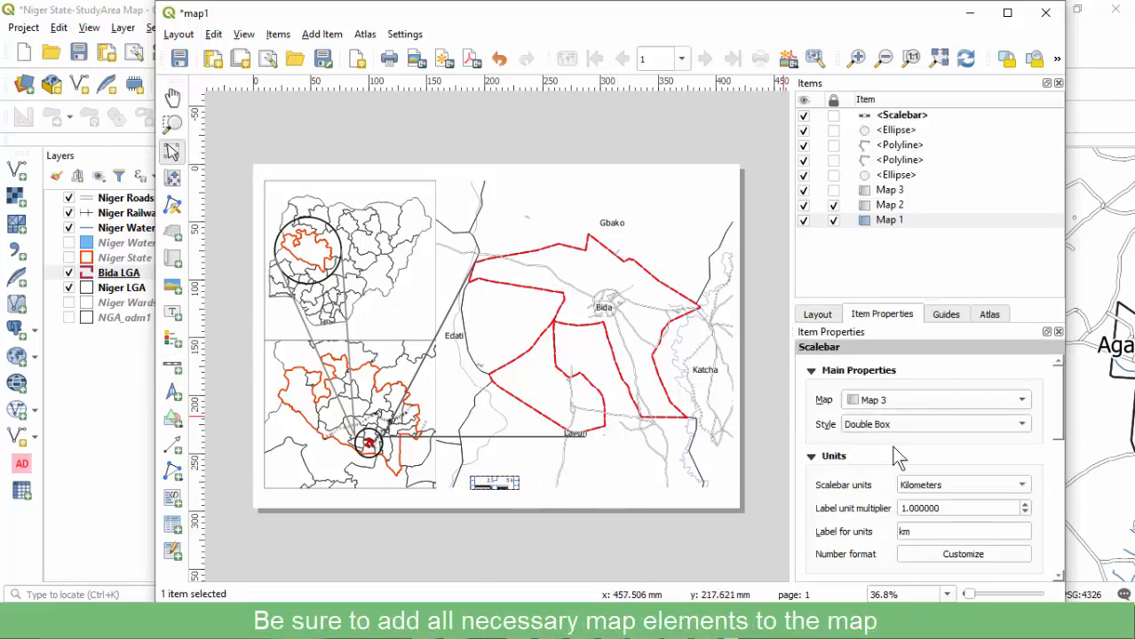
click(906, 428)
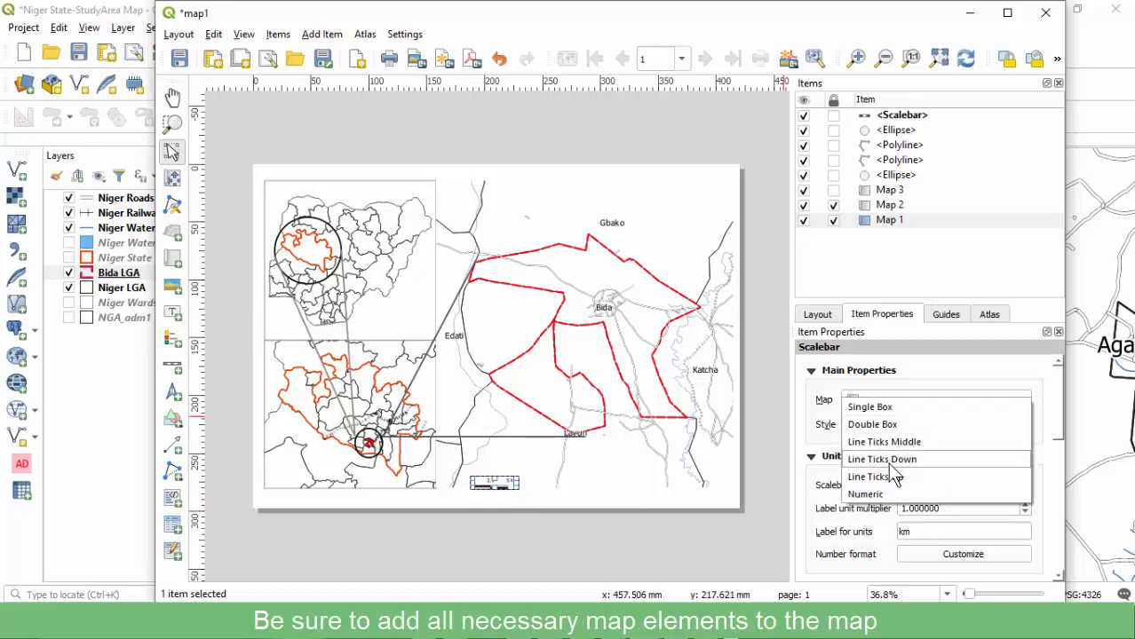
click(885, 459)
click(898, 427)
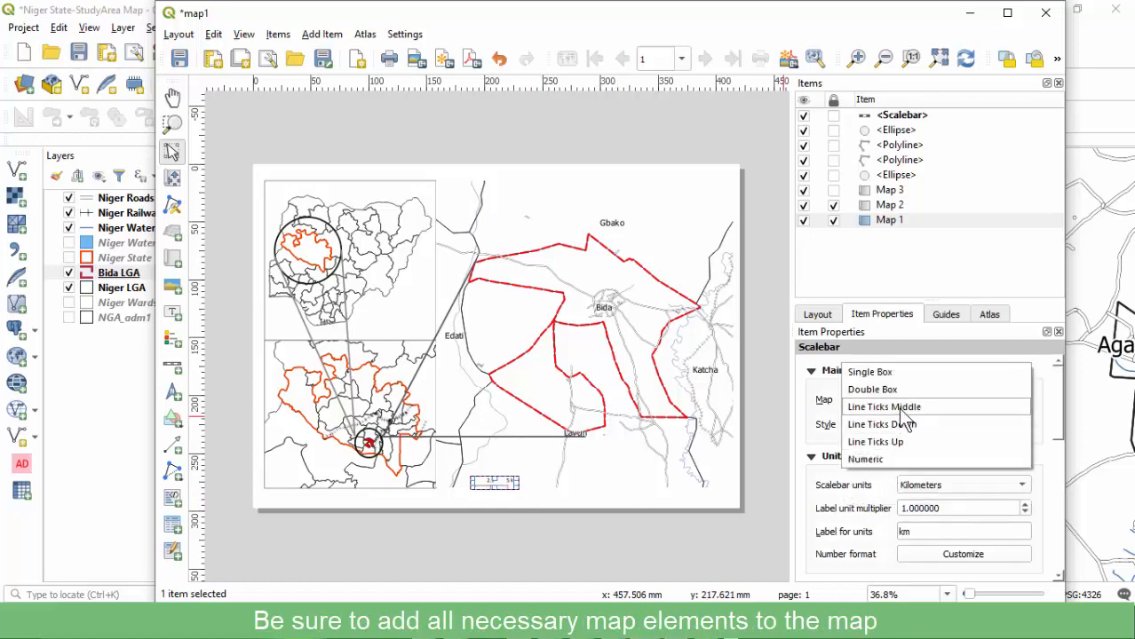
click(904, 406)
click(703, 537)
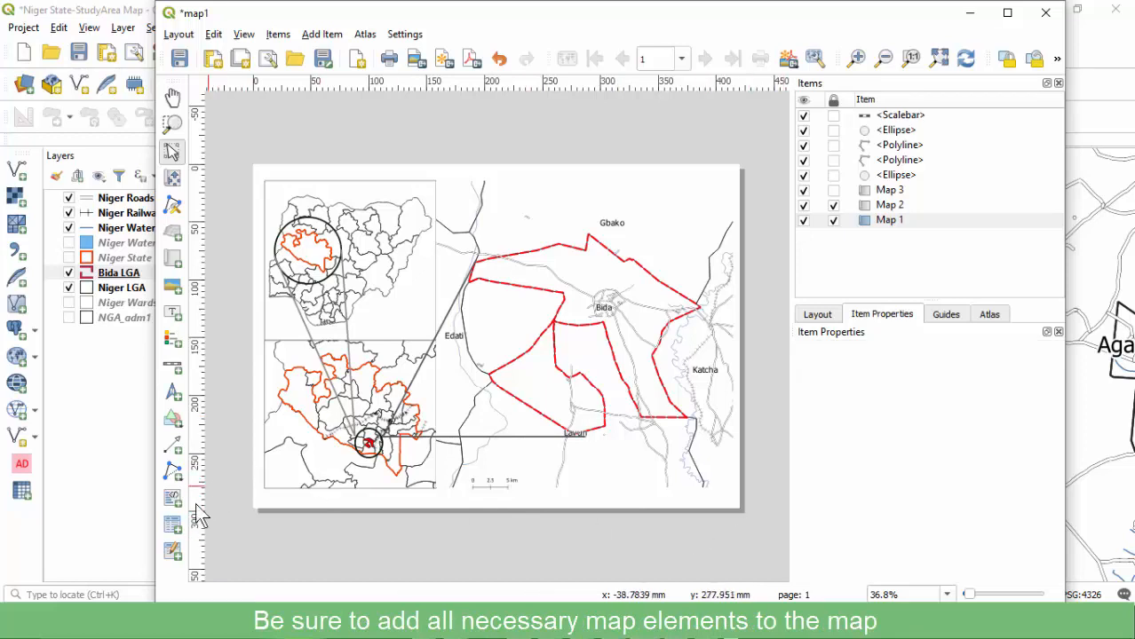
Add a north arrow above the scale bar with placement set to Top Center.
click(172, 417)
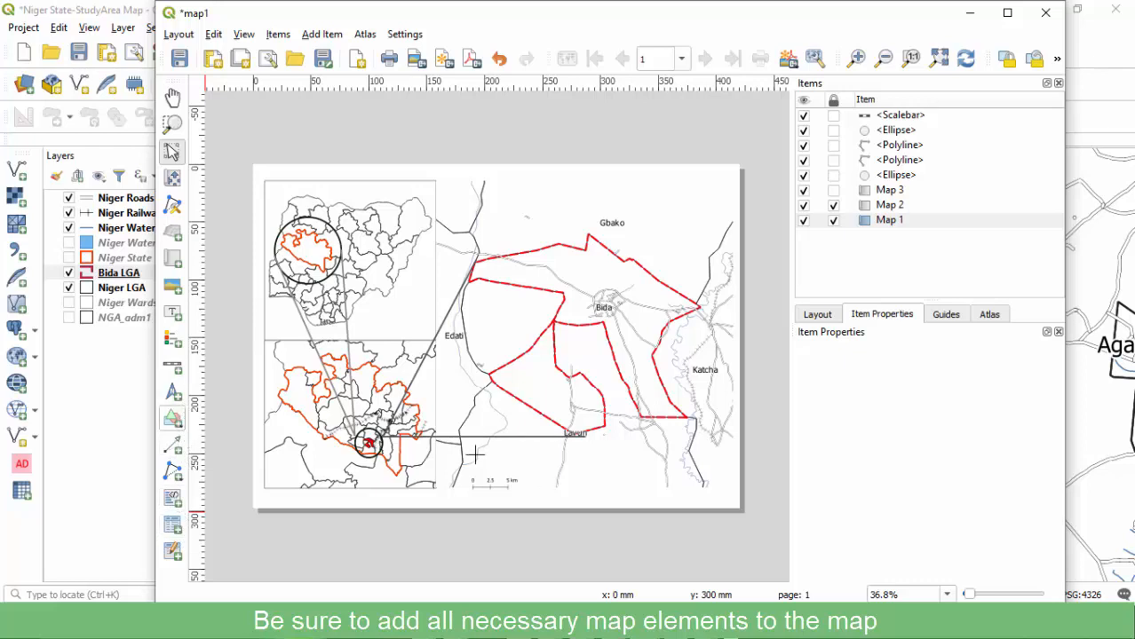
drag(475, 454, 509, 478)
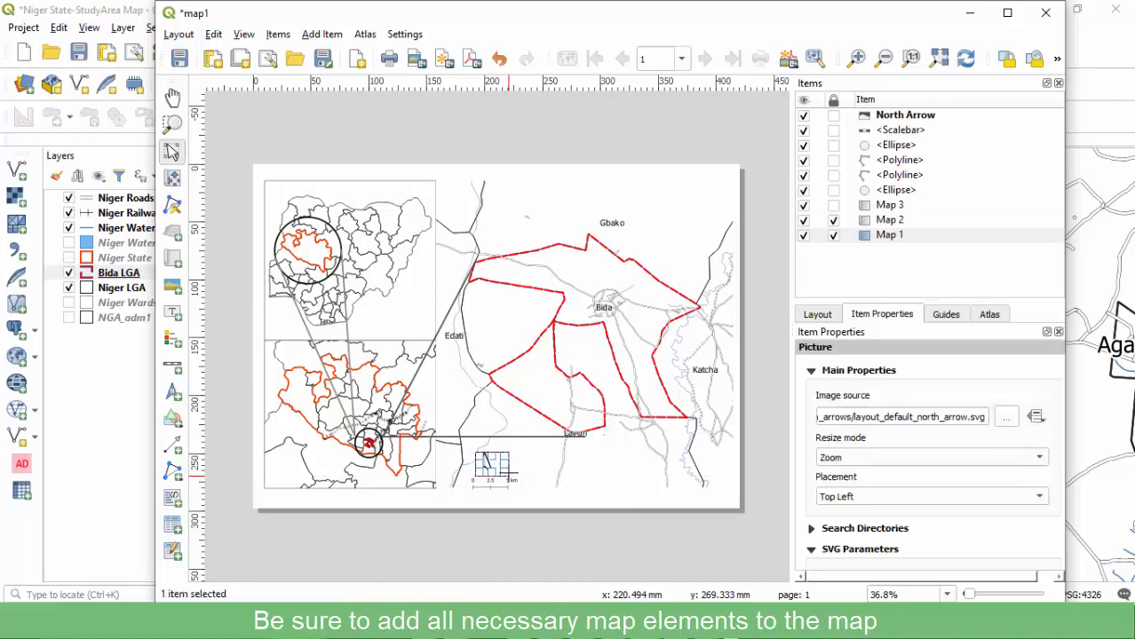
click(856, 497)
click(856, 505)
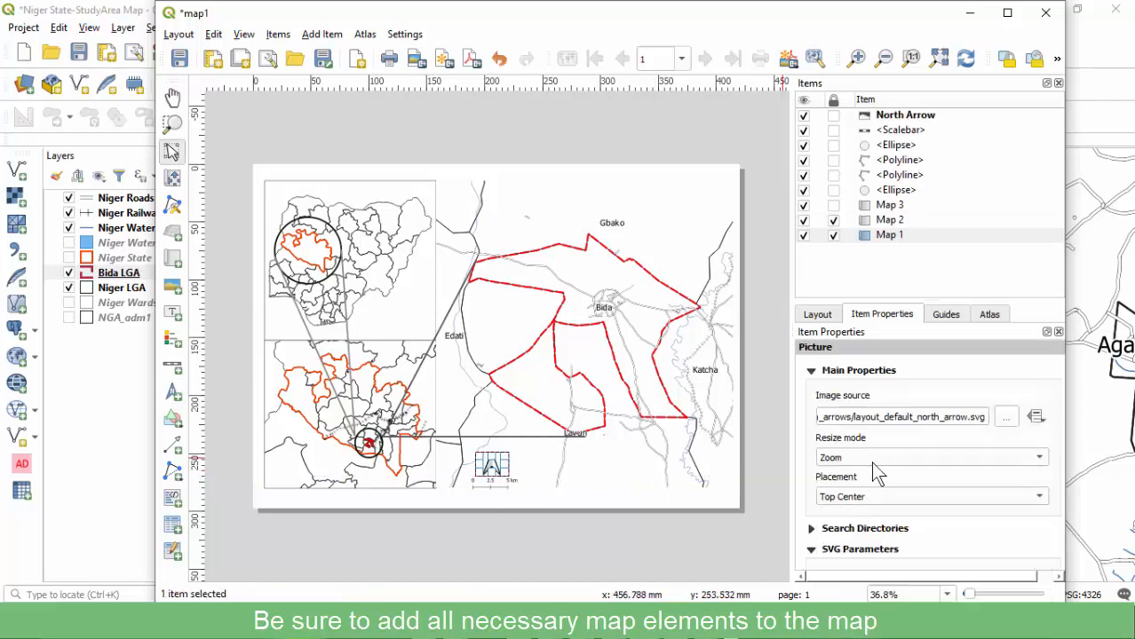
click(635, 528)
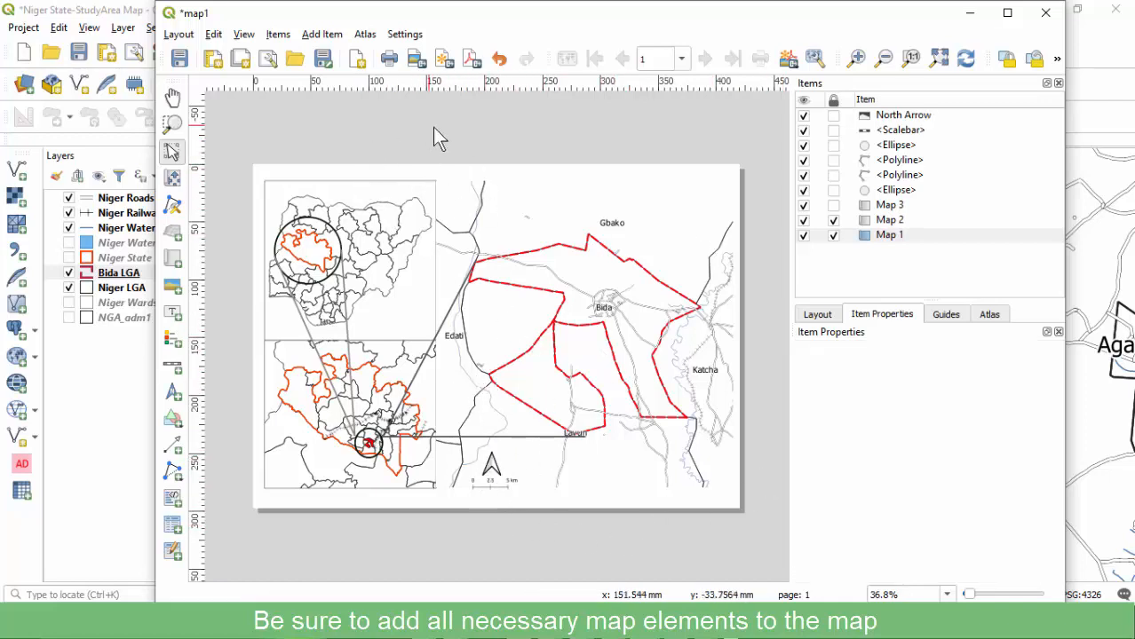
click(417, 60)
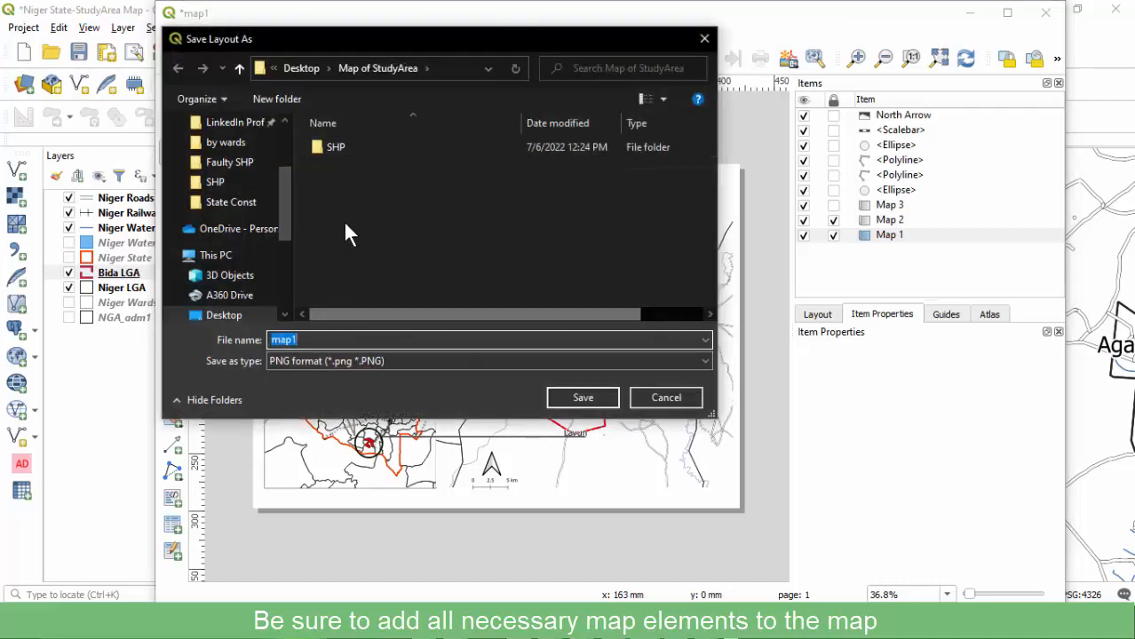
Save the layout image as map1 PNG in Map of StudyArea and confirm 300 dpi export.
click(443, 68)
key(BackSpace)
click(448, 194)
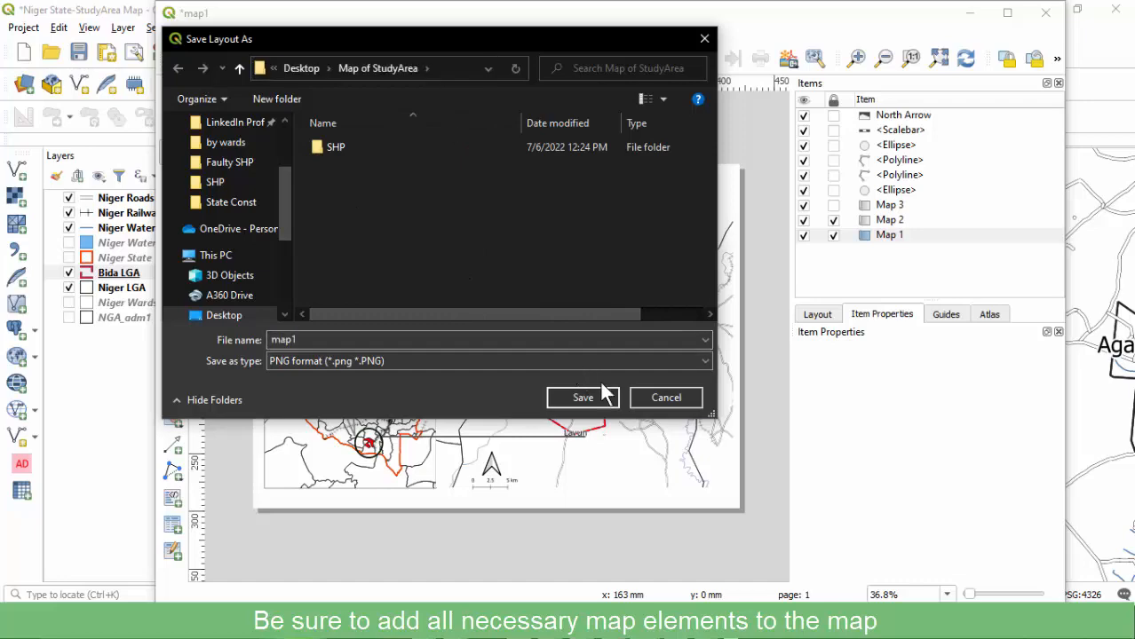
click(583, 397)
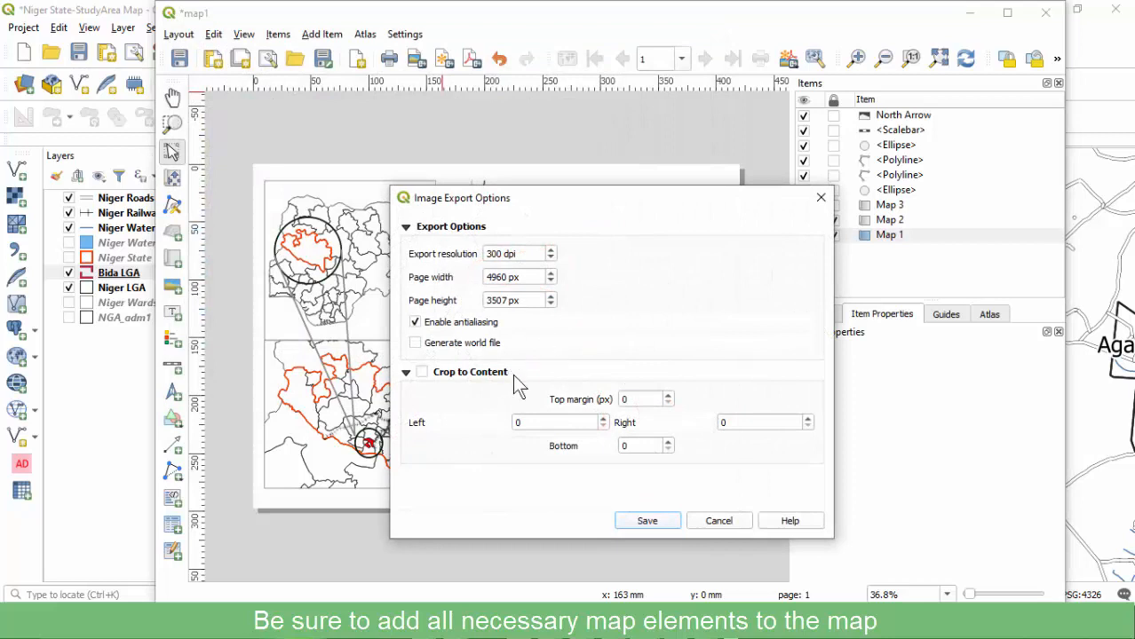
click(647, 523)
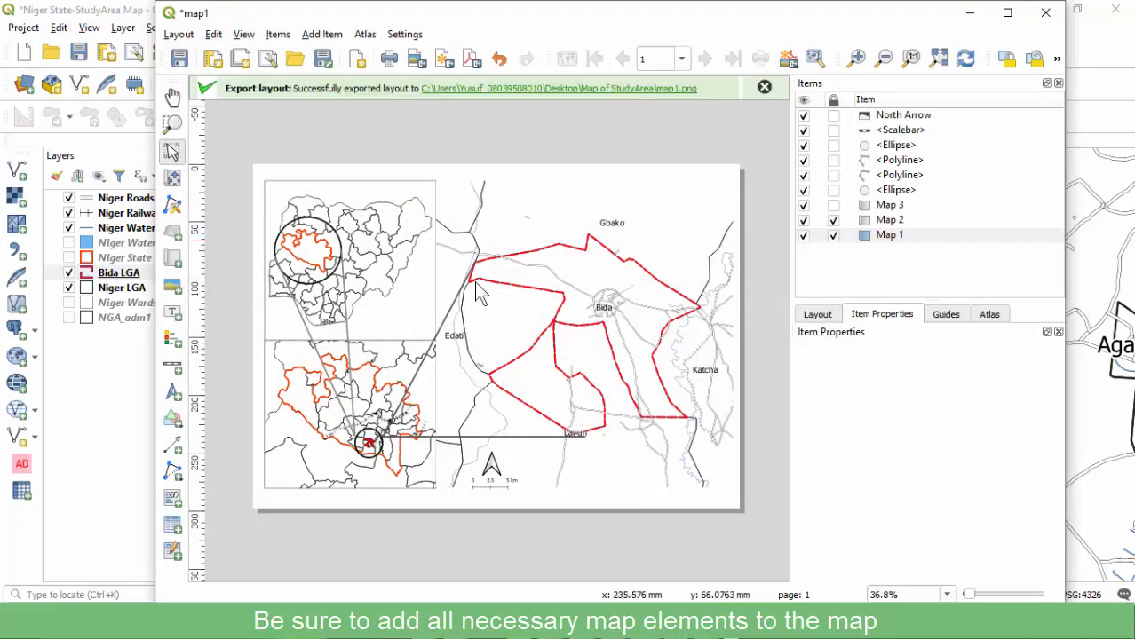
Open the Map of StudyArea export folder and switch it to Large icons view.
click(579, 90)
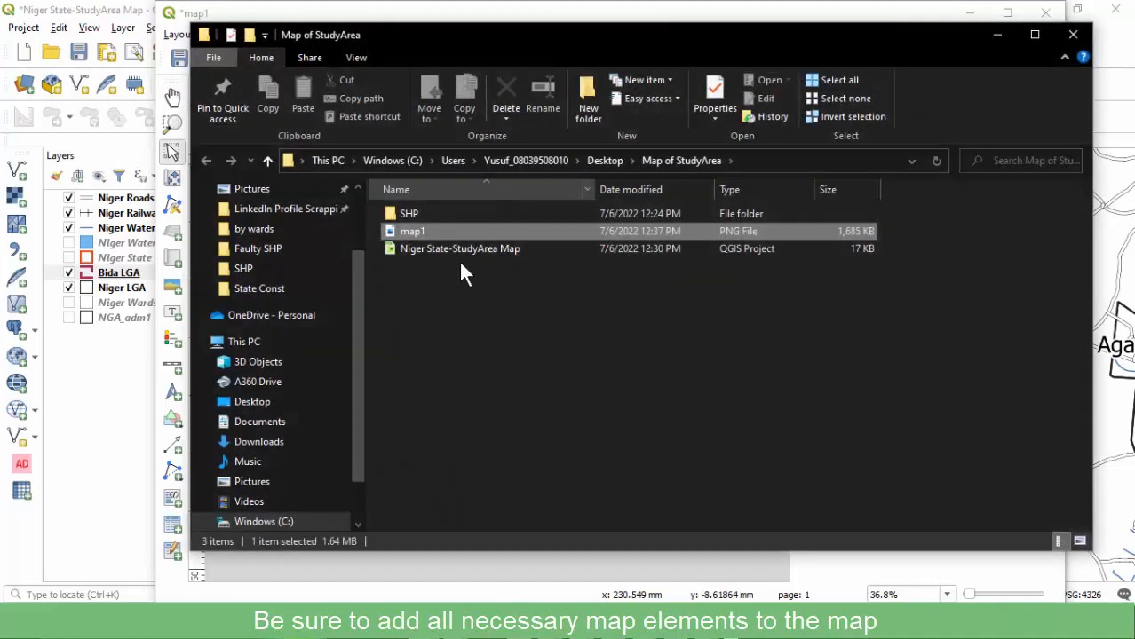
click(356, 57)
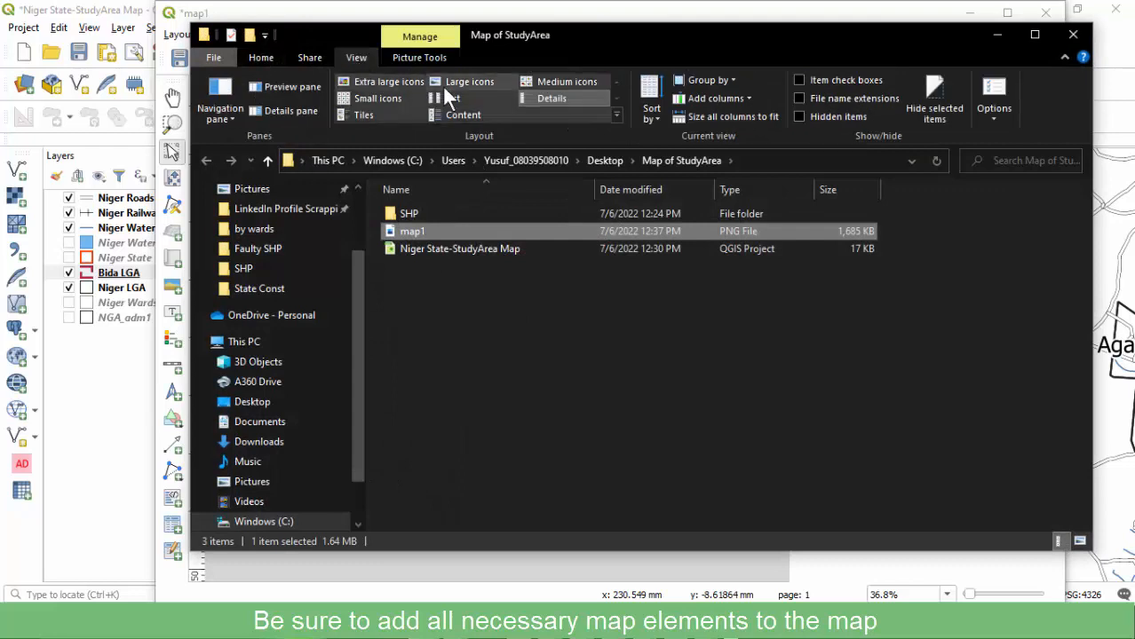
click(460, 82)
Open the map1 image and inspect its context menu actions.
double_click(524, 233)
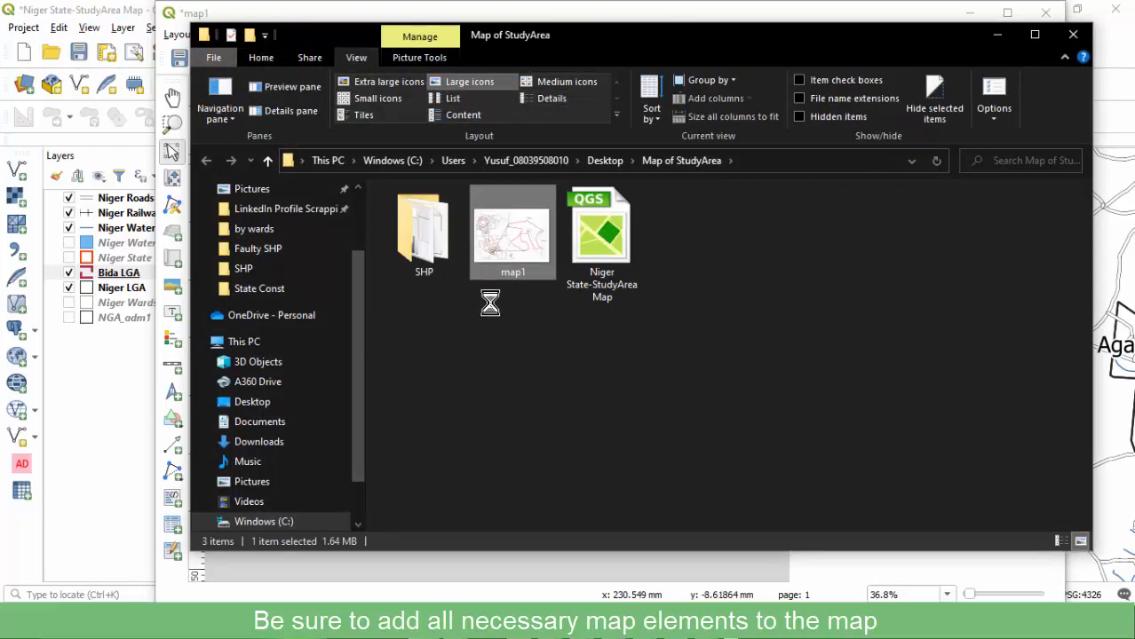
right_click(490, 304)
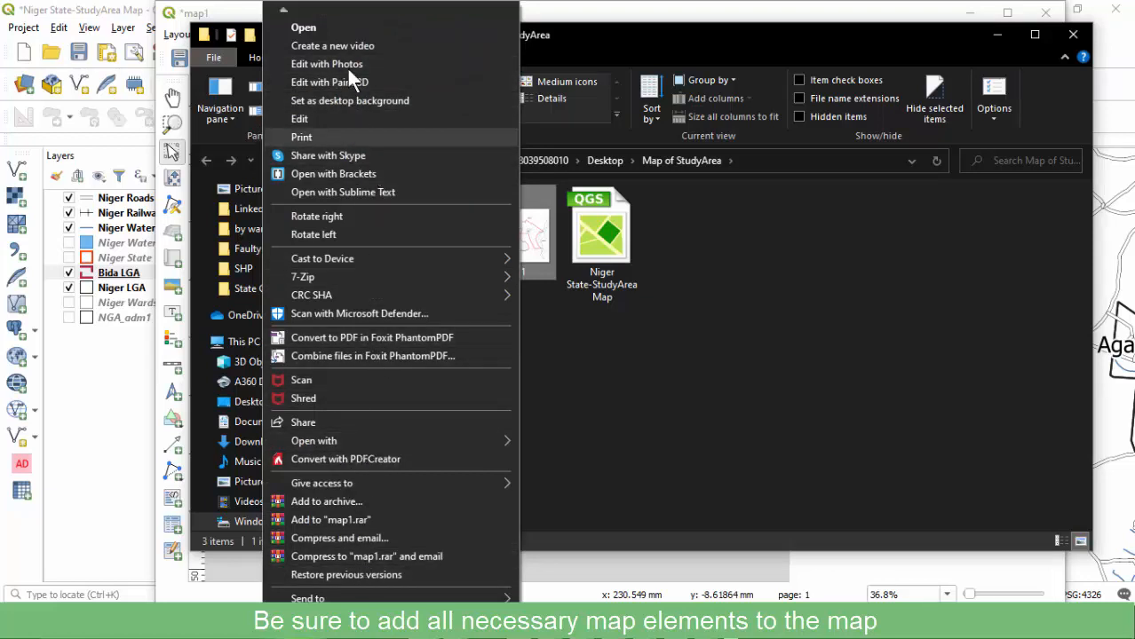
click(541, 242)
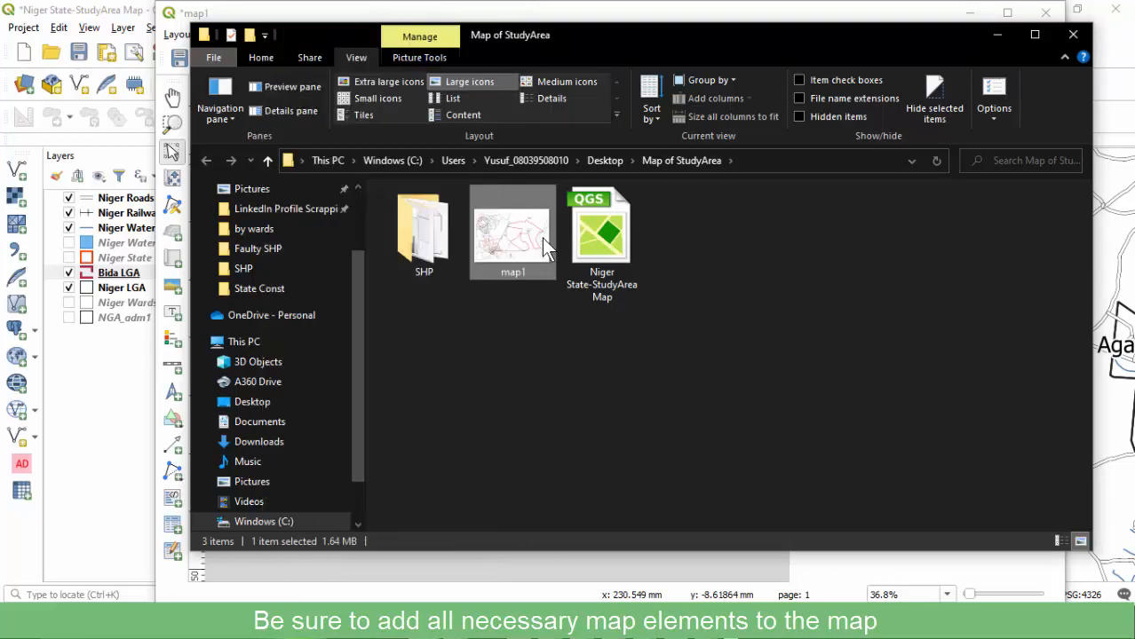
right_click(522, 240)
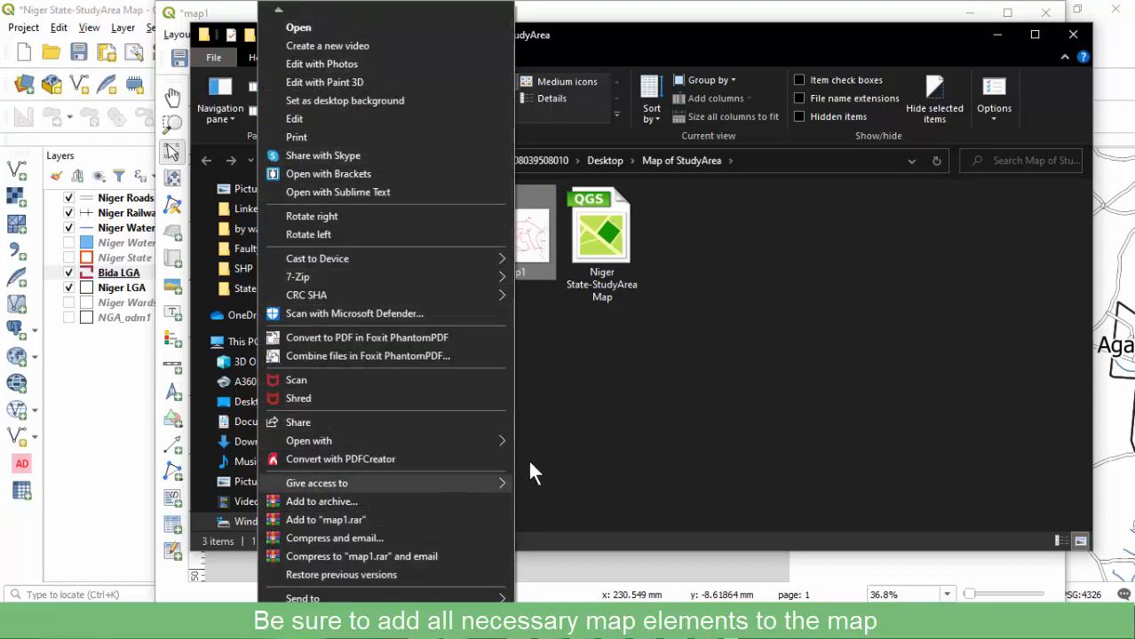
click(544, 260)
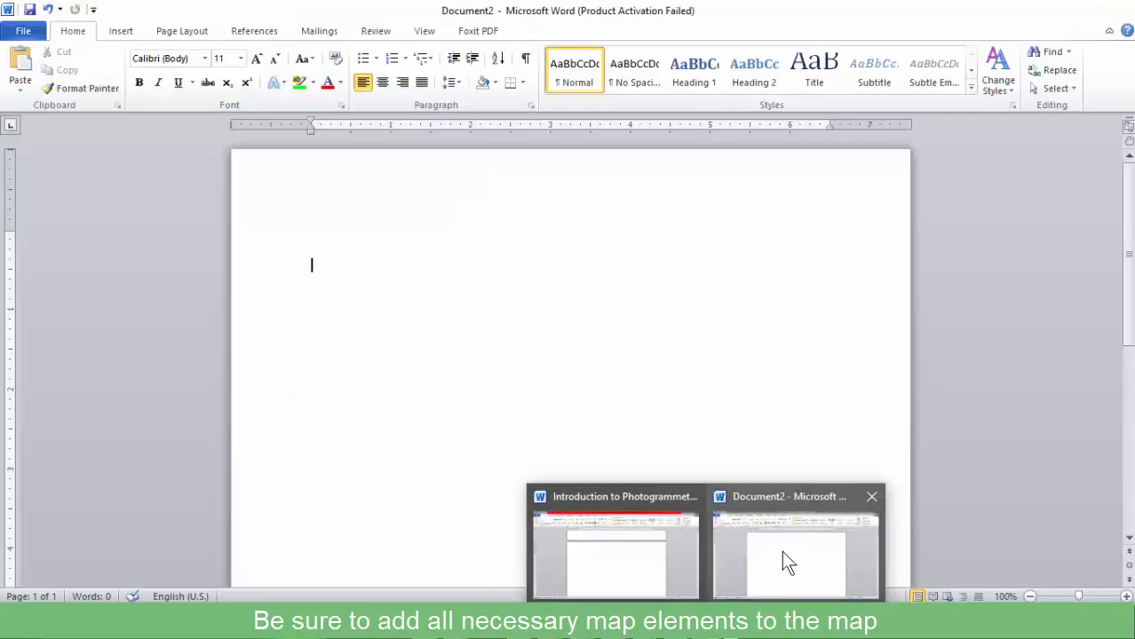
Paste the exported map into Word Document2 and place the cursor below it.
click(781, 553)
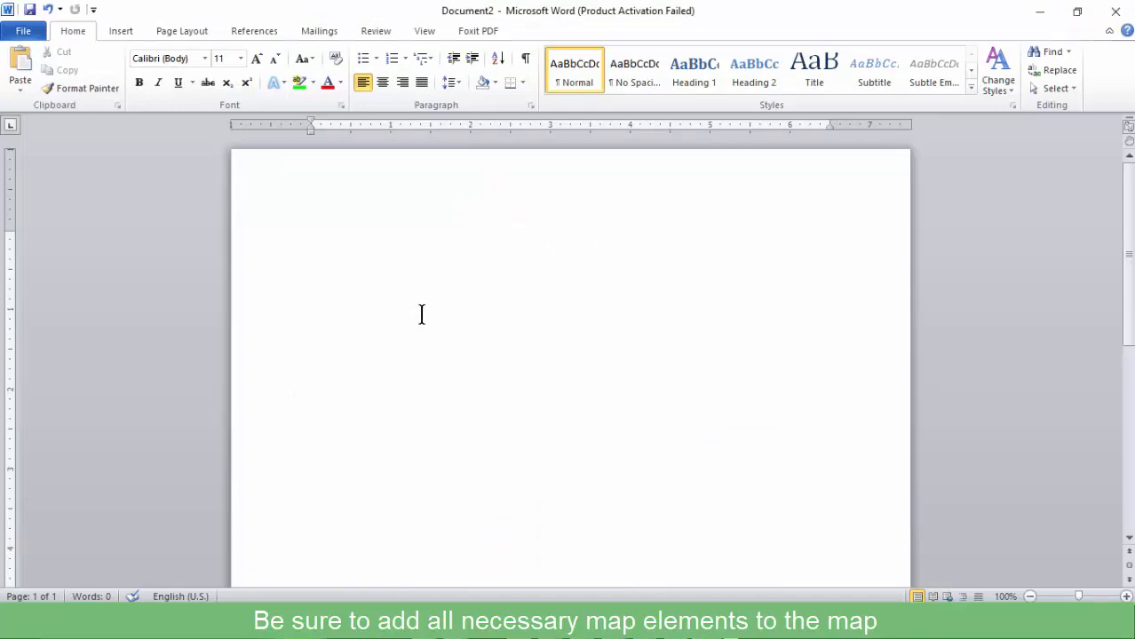
key(ctrl+v)
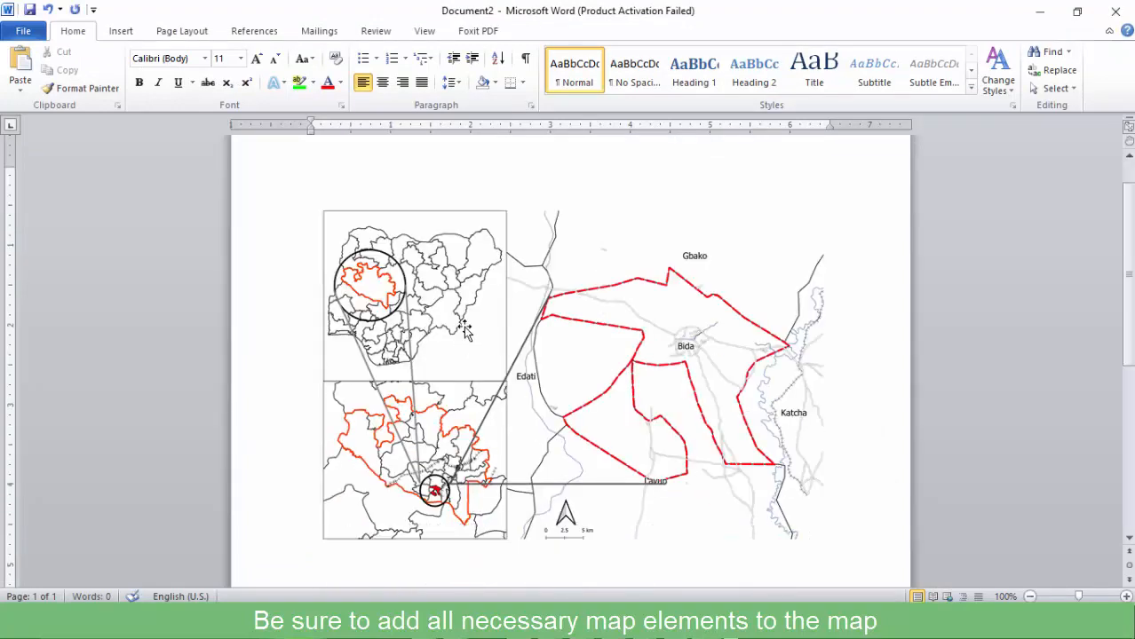
scroll(470, 342, down, 2)
click(454, 455)
click(852, 444)
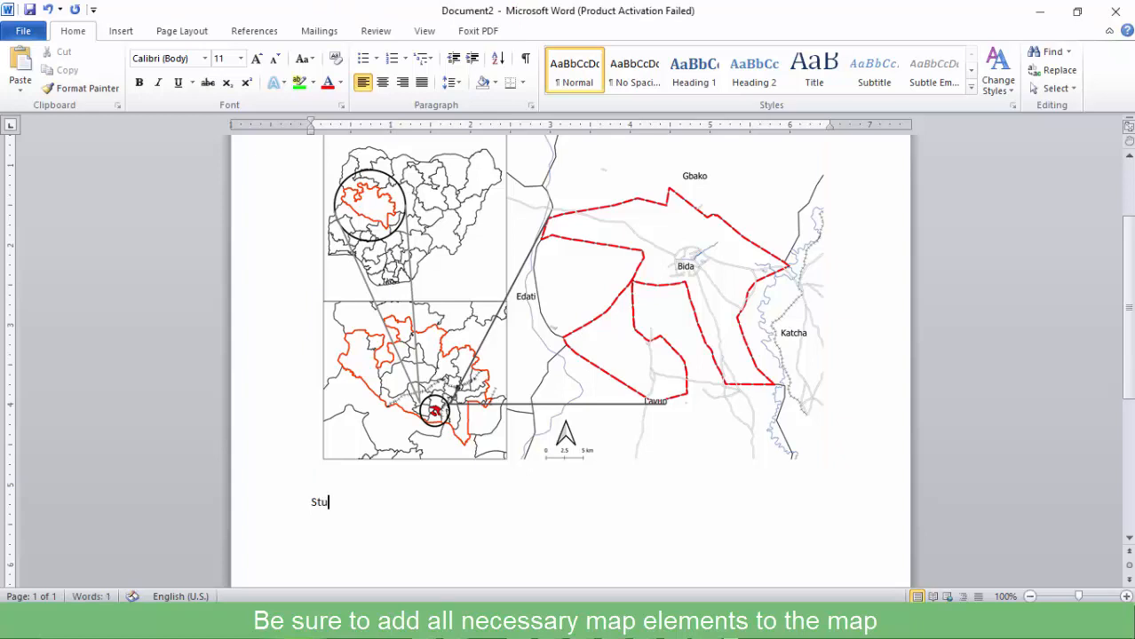
Add a centred 20 pt caption reading 'Map of study area' under the map.
click(270, 524)
key(ctrl+shift+period)
key(ctrl+shift+period)
key(ctrl+shift+period)
key(ctrl+shift+period)
key(ctrl+shift+period)
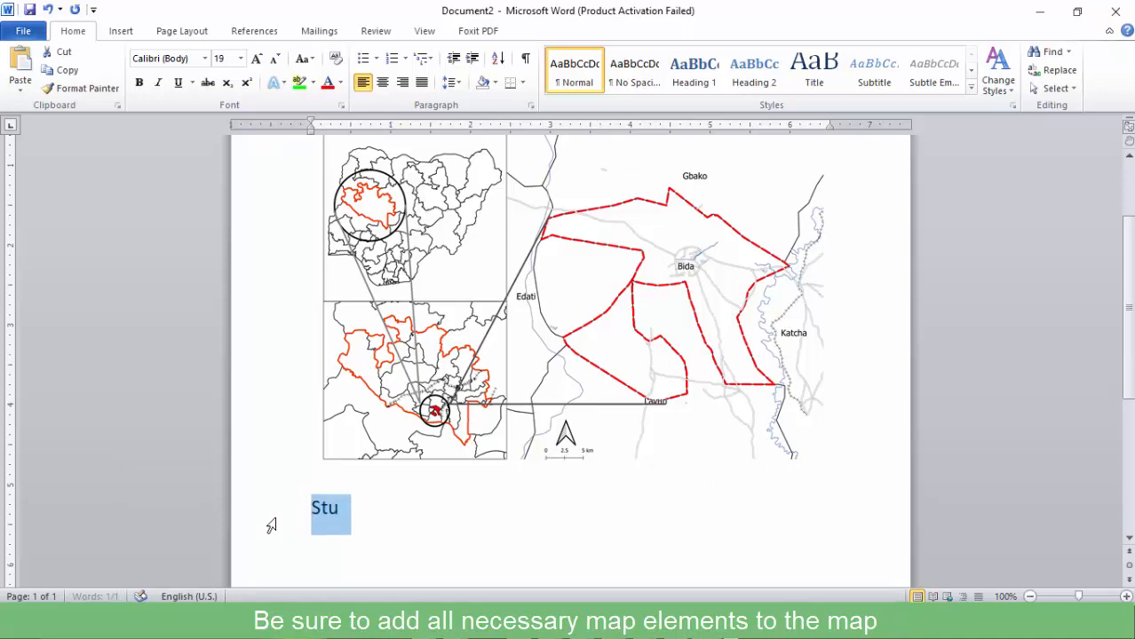
click(439, 510)
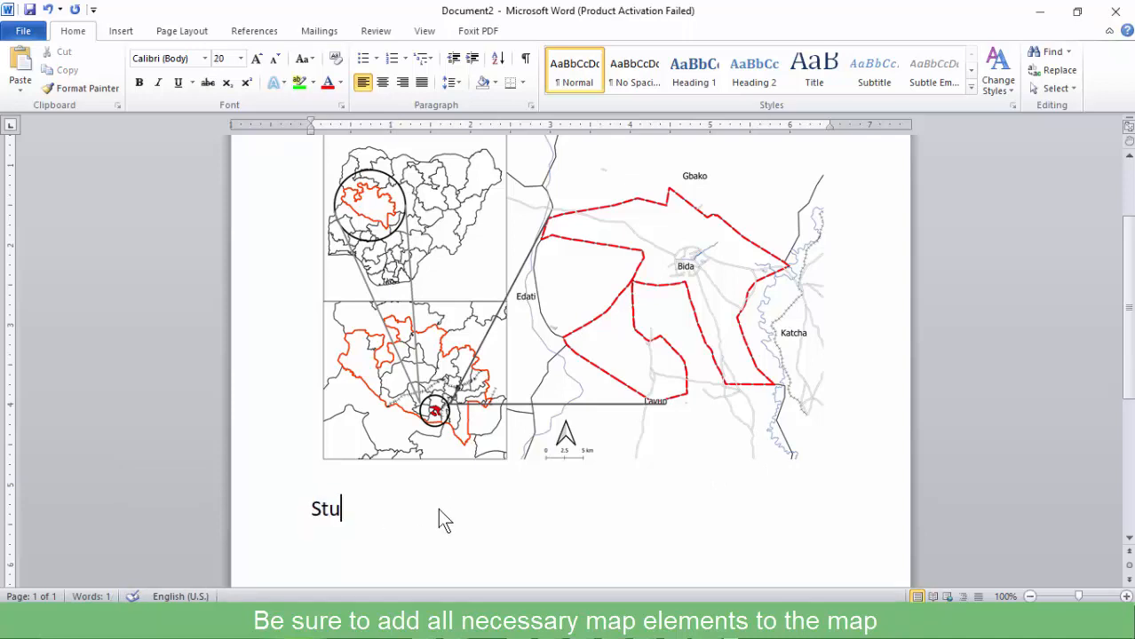
text(dy area)
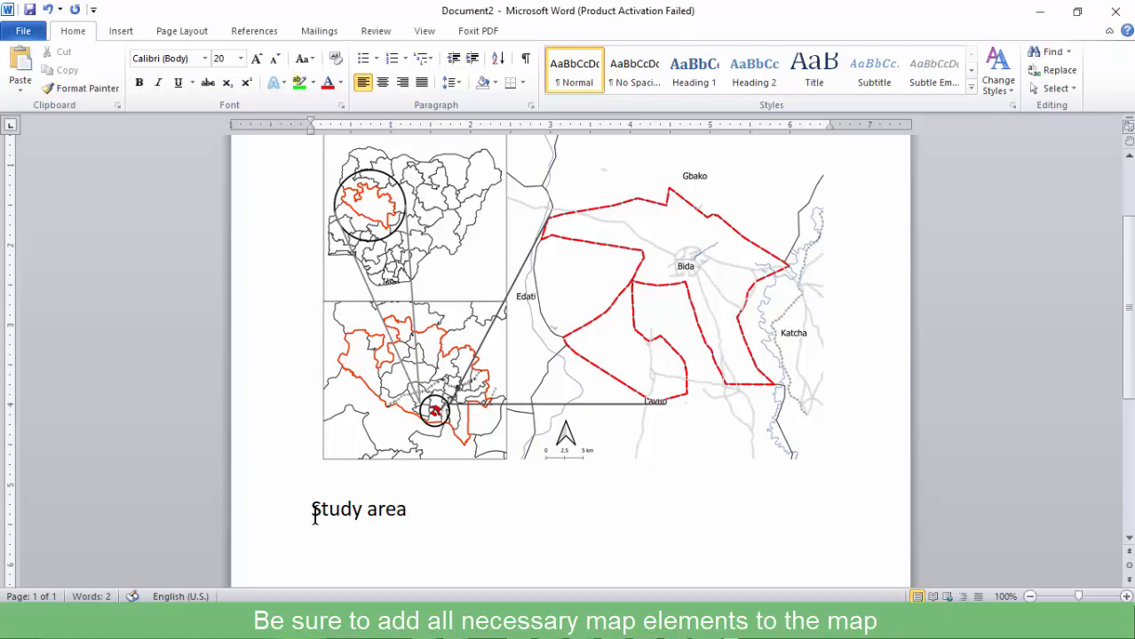
key(Delete)
text(Map of s)
click(278, 525)
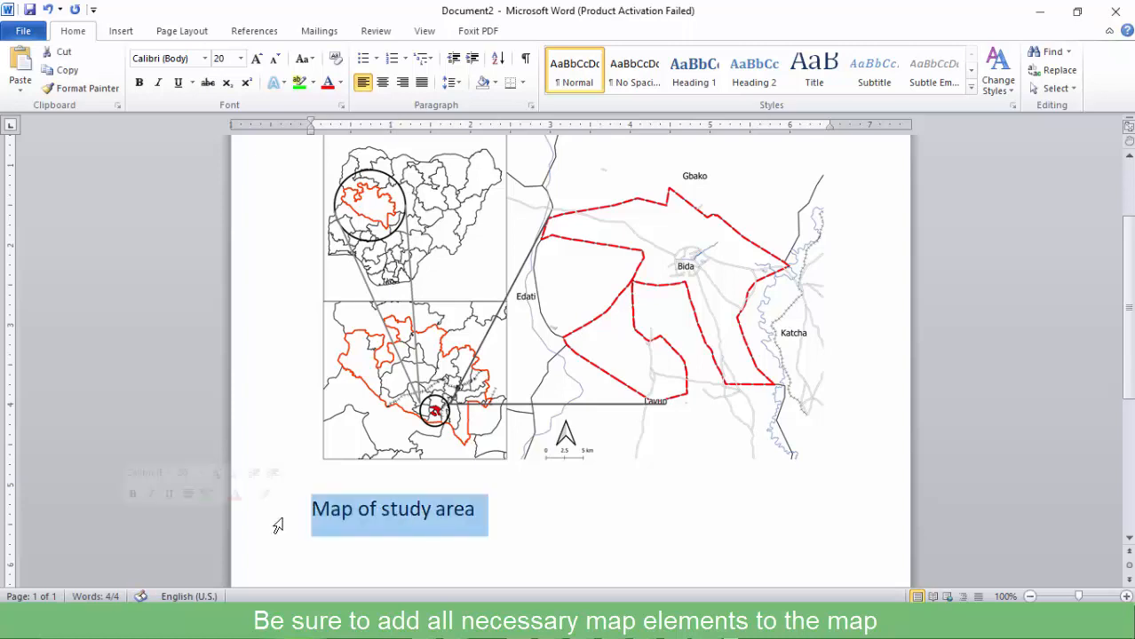
key(ctrl+e)
click(386, 499)
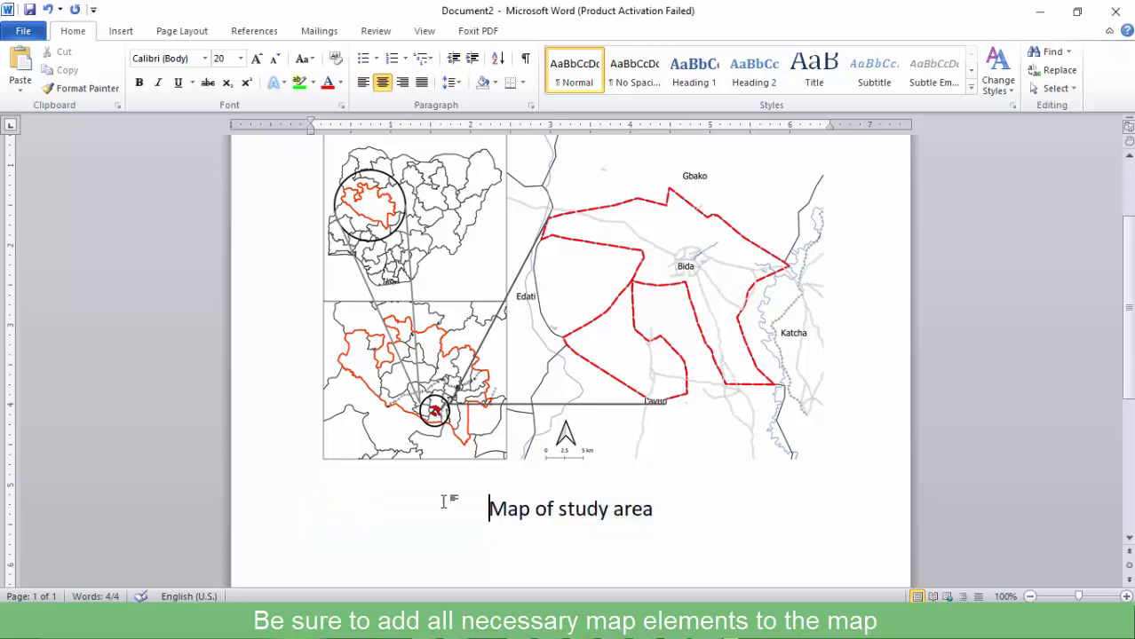